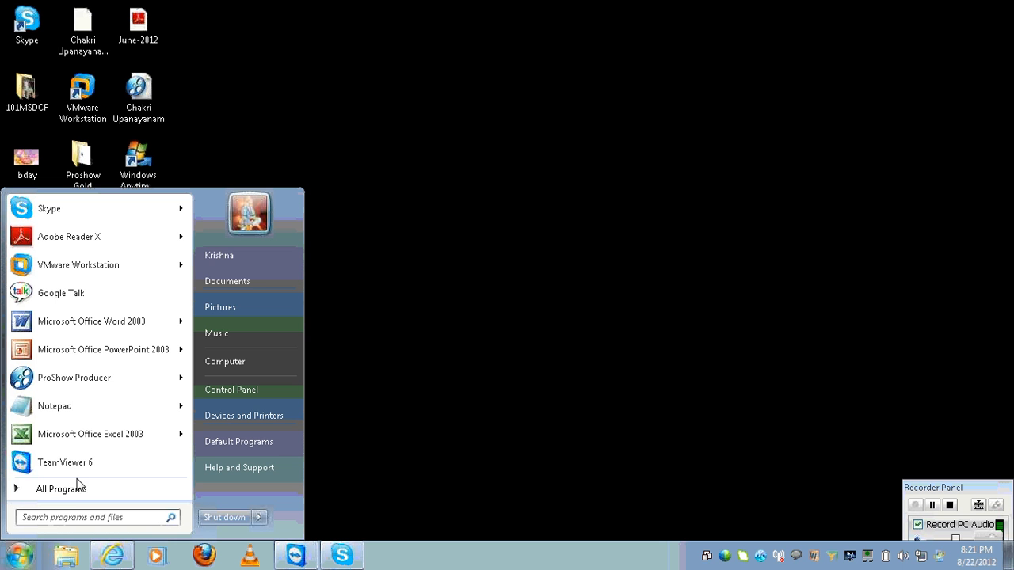
click(76, 516)
text(mstsc)
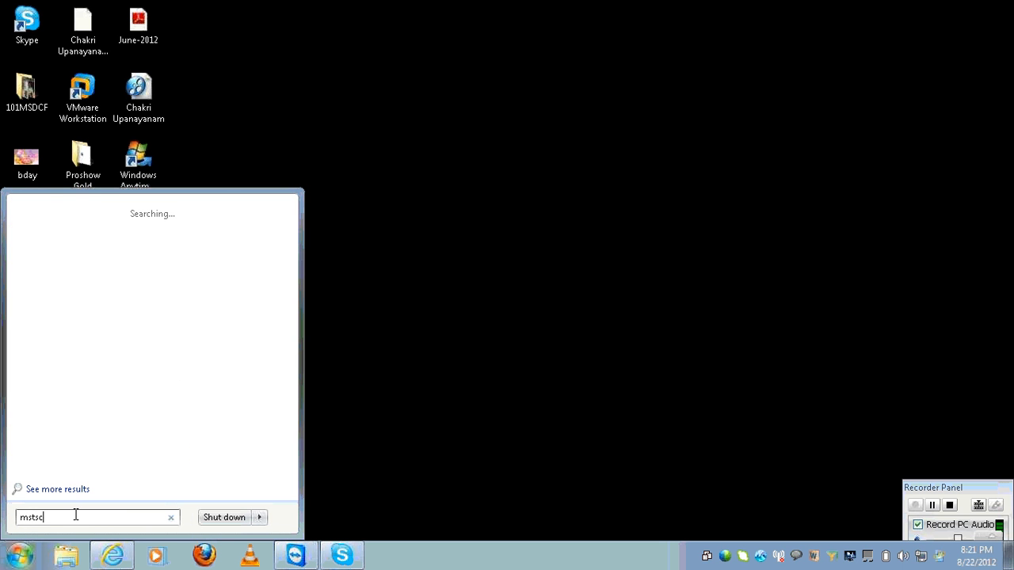
key(Return)
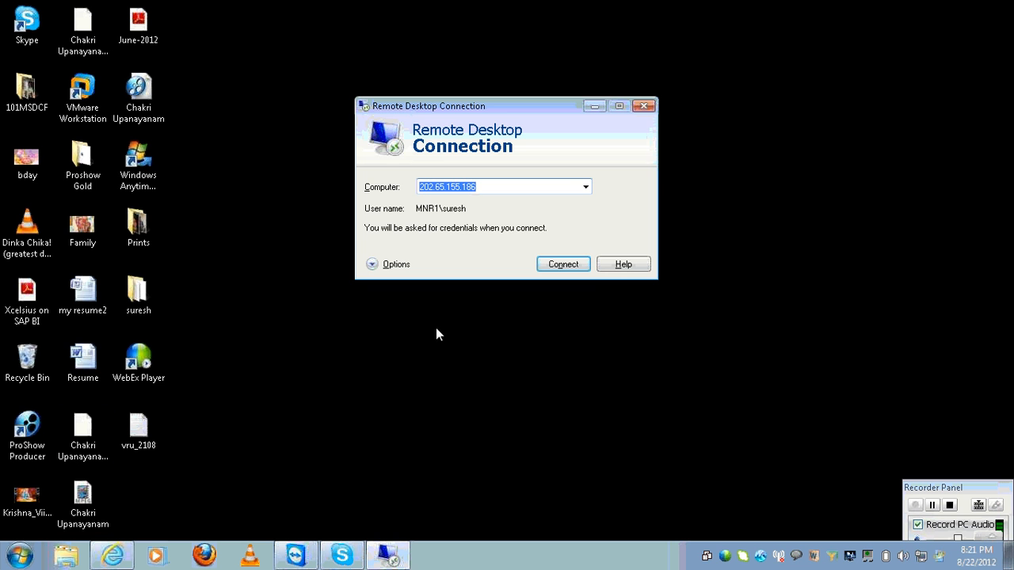
click(586, 190)
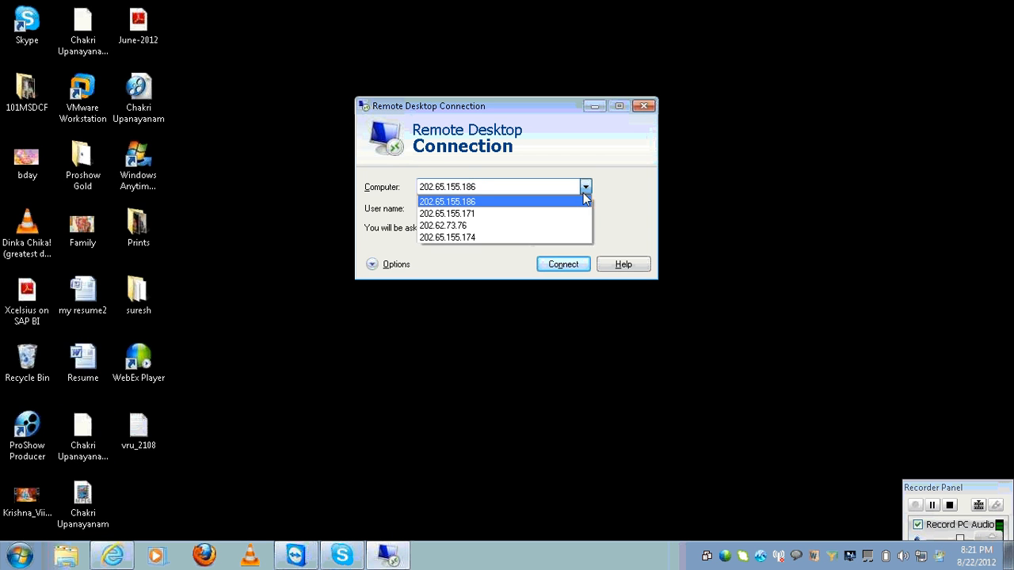
click(498, 226)
click(553, 269)
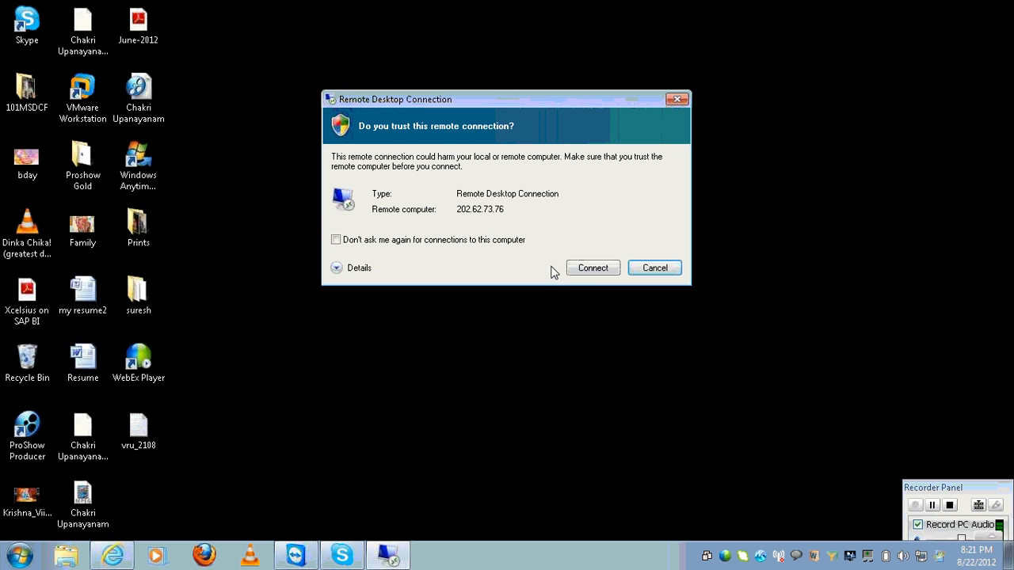
click(591, 270)
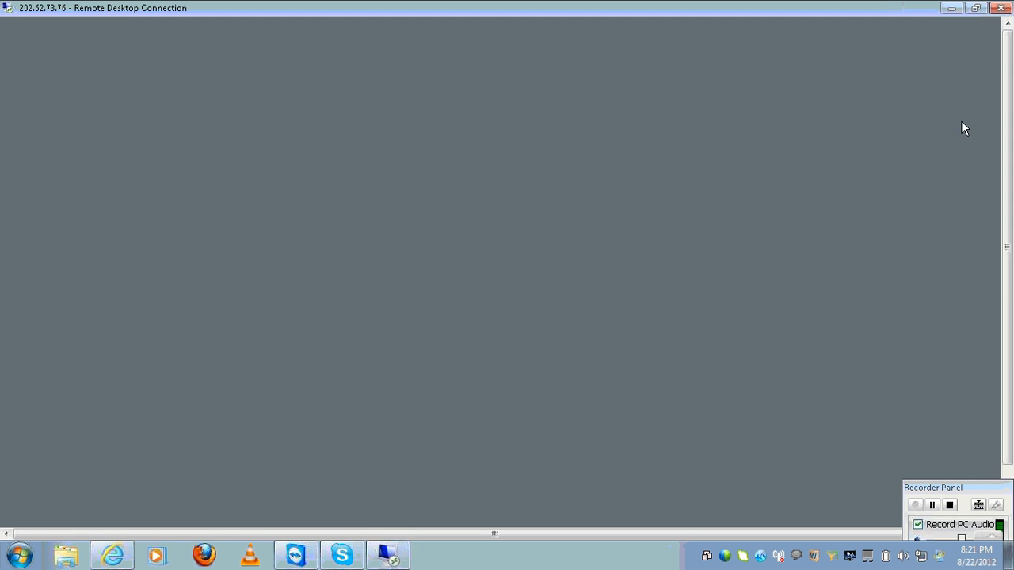
click(1000, 8)
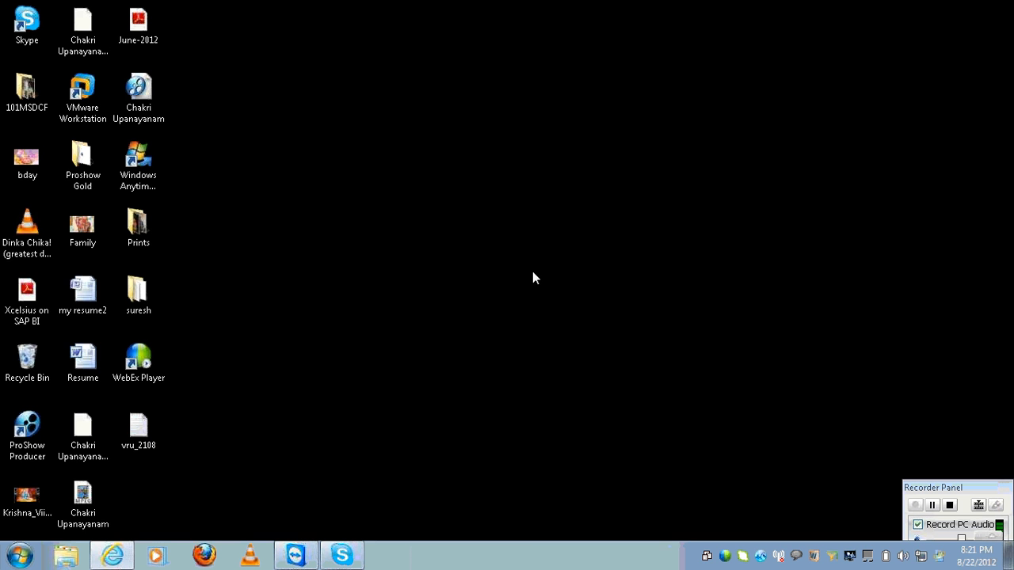
Step: Start Remote Desktop Connection by running mstsc
click(30, 560)
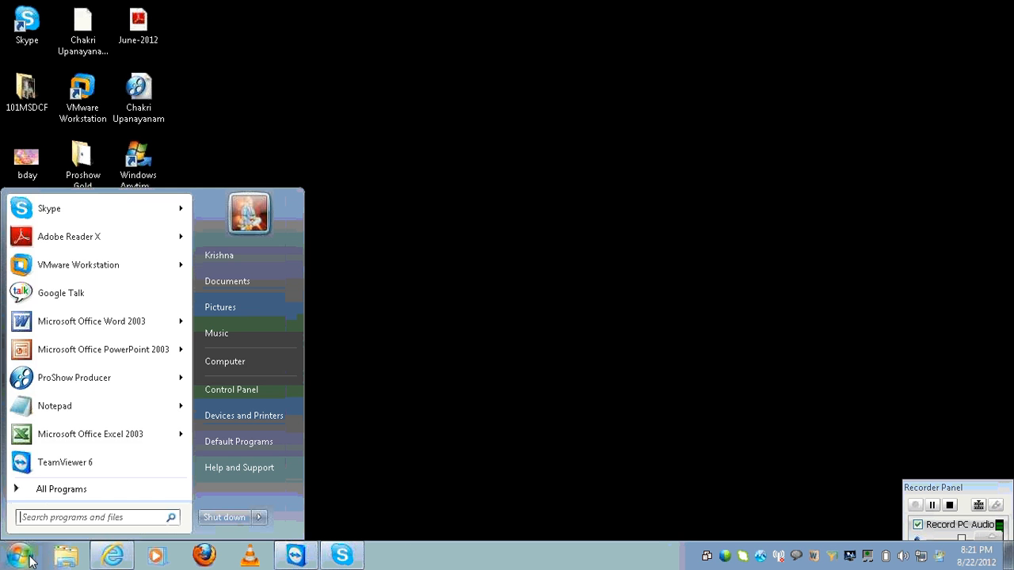
click(112, 517)
text(mstsc)
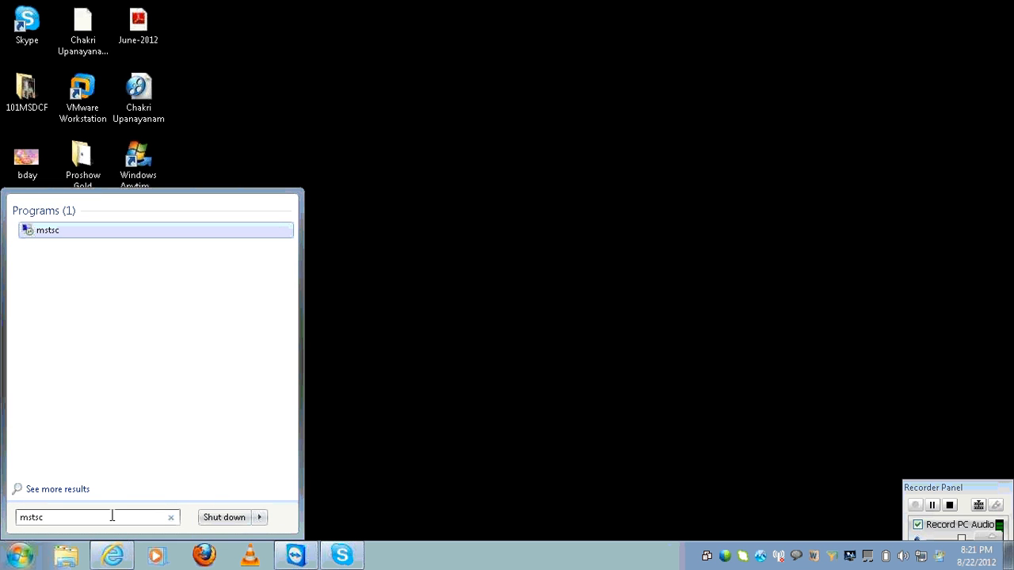
key(Return)
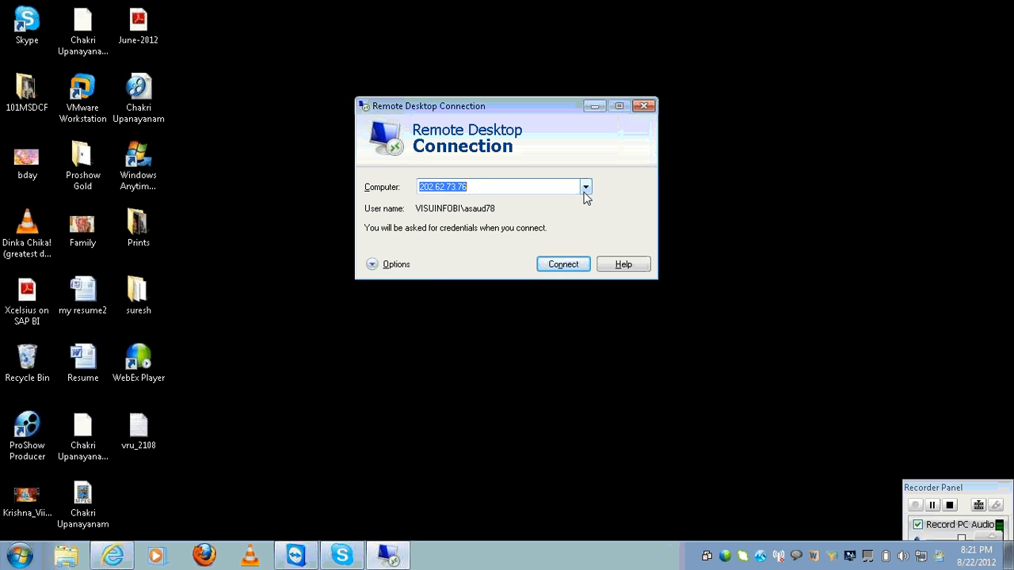
Step: Connect to the remote computer 202.65.155.171 and log on to Windows with the account password
click(585, 188)
click(541, 224)
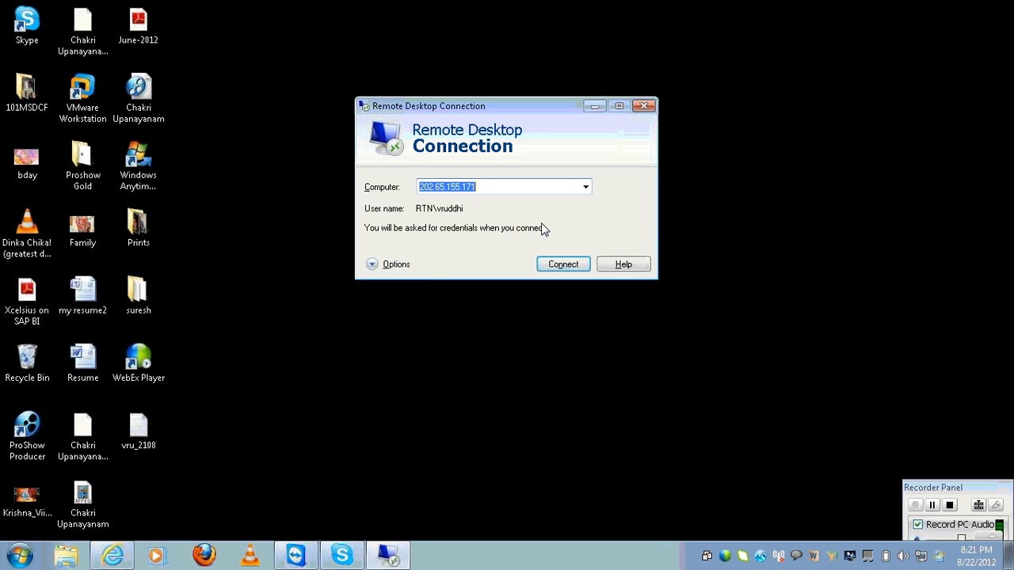
click(561, 265)
click(569, 269)
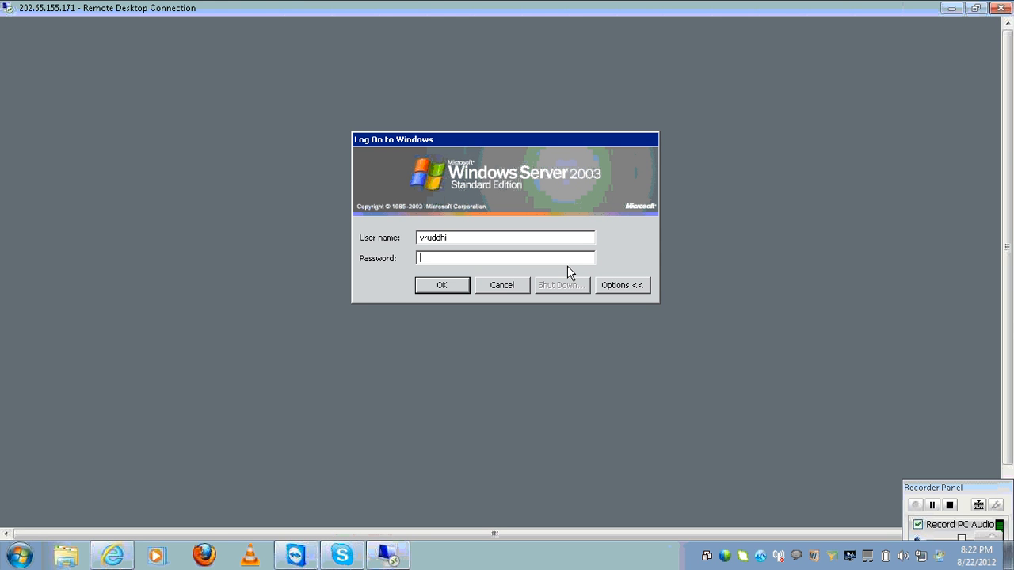
text(********)
key(Return)
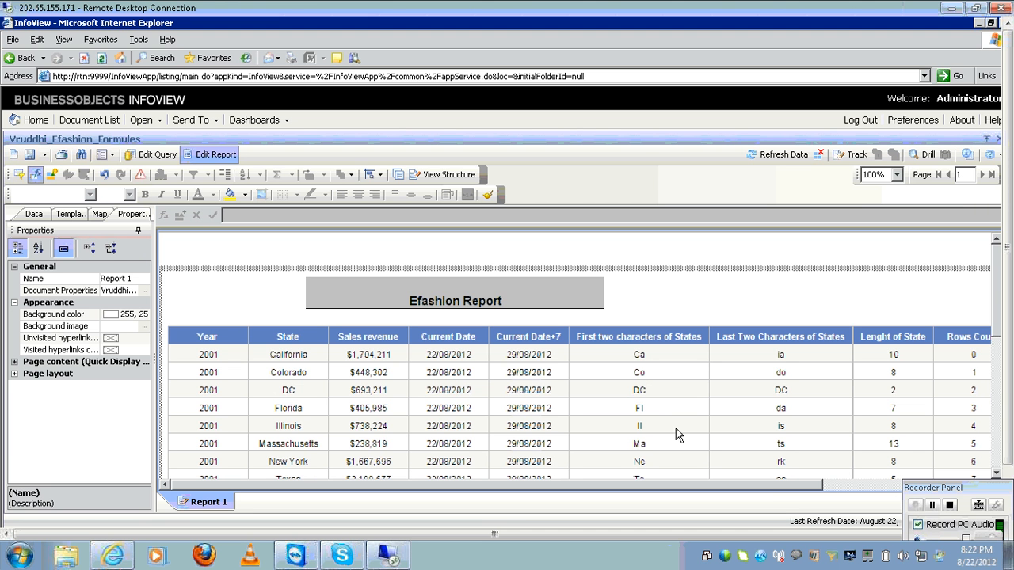
Step: Show the formula of the Current Date column and try to set the Efashion report's zoom to 150%
click(444, 374)
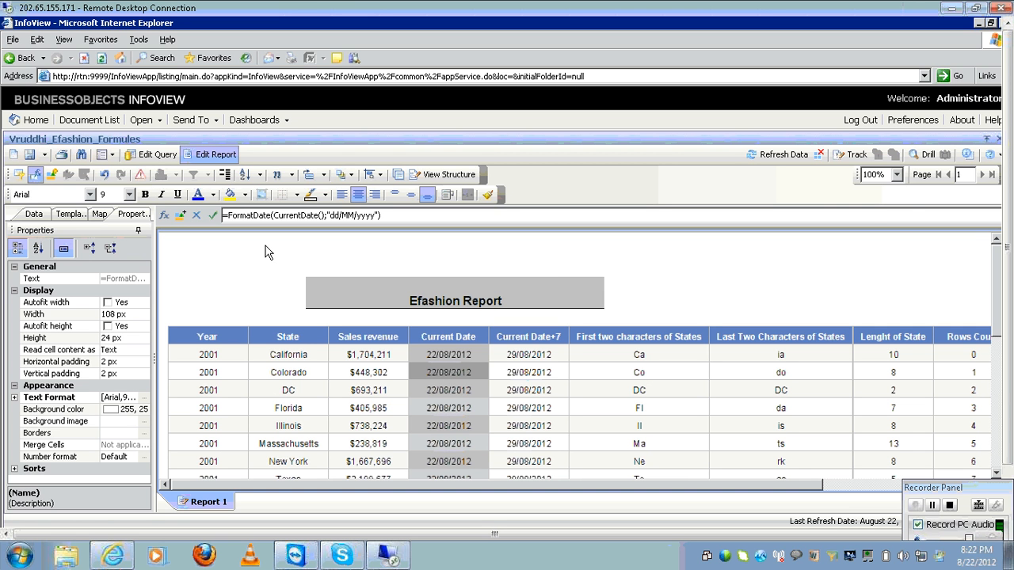
click(896, 176)
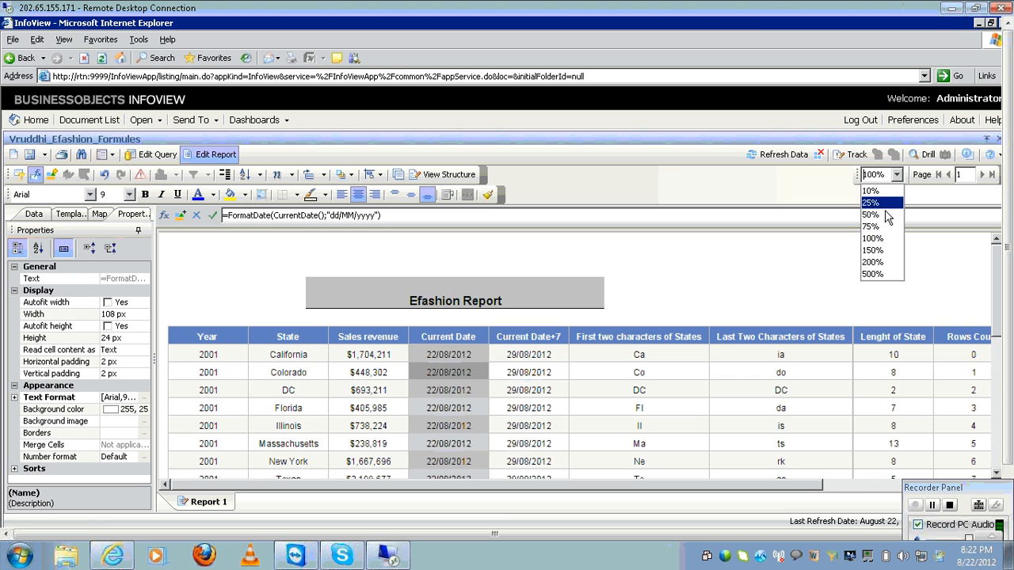
click(874, 250)
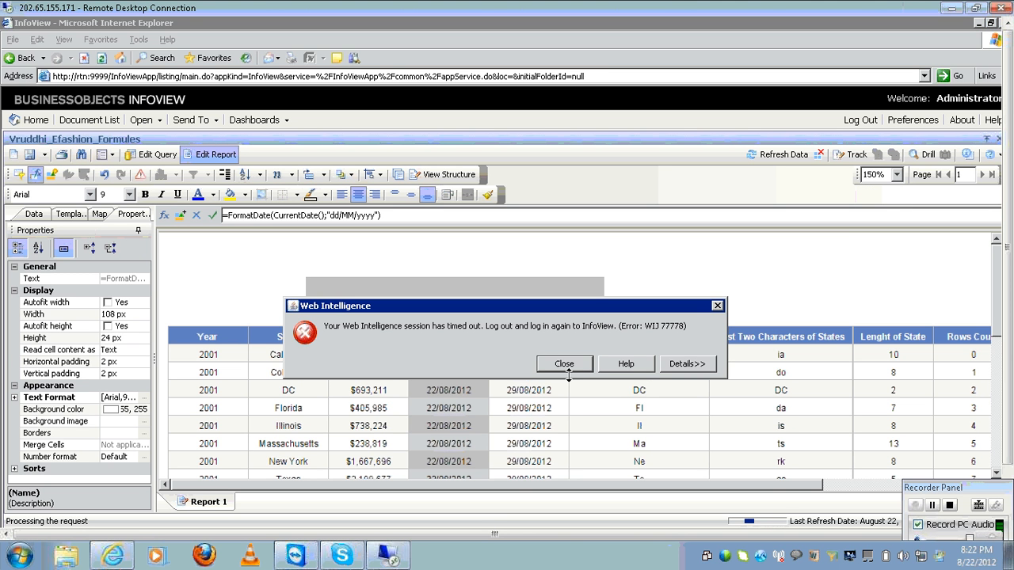
click(565, 364)
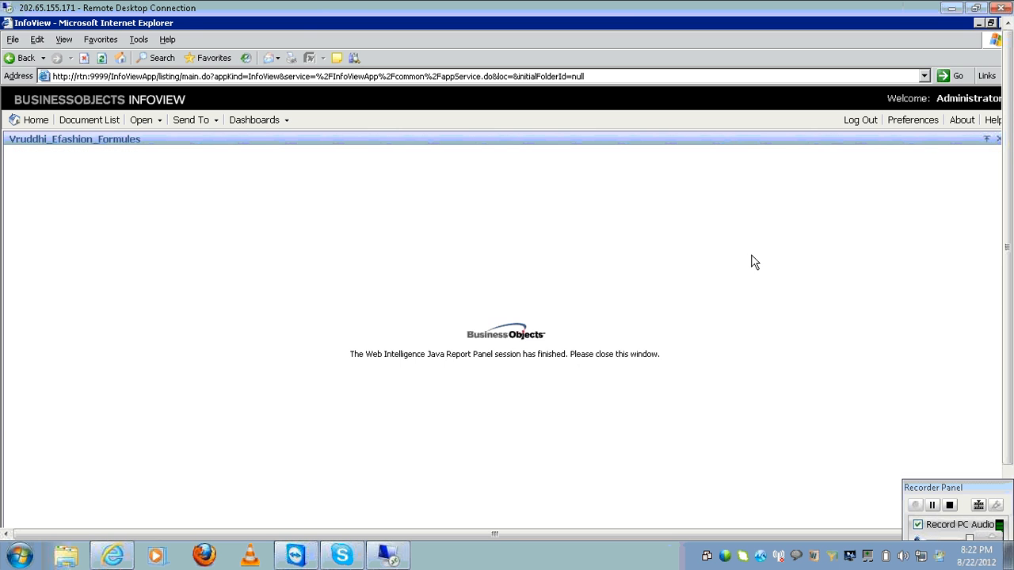
Step: Log out of InfoView and try to log on again as Administrator with Enterprise authentication and AutoComplete turned on
click(870, 125)
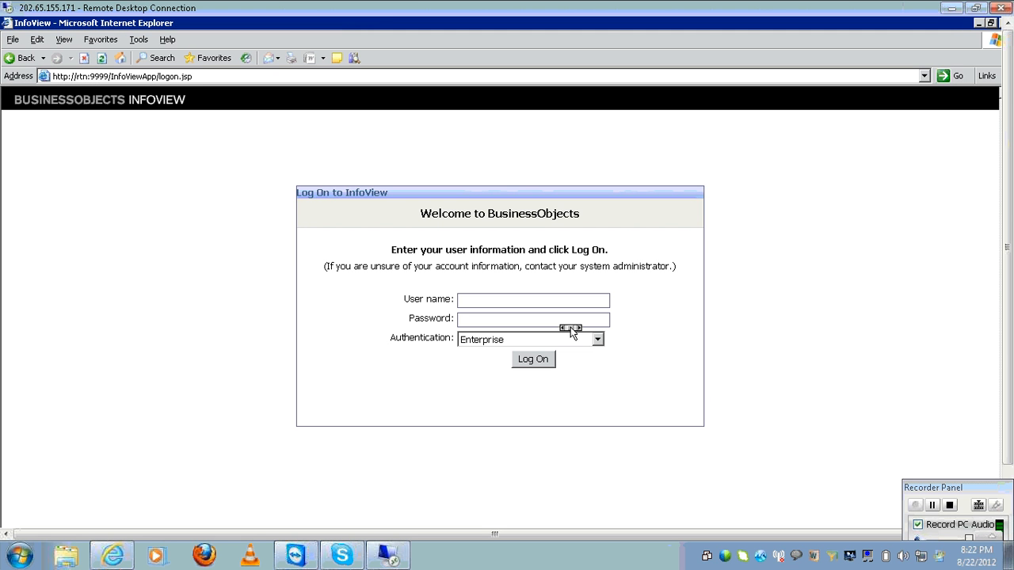
click(533, 301)
text(Administra)
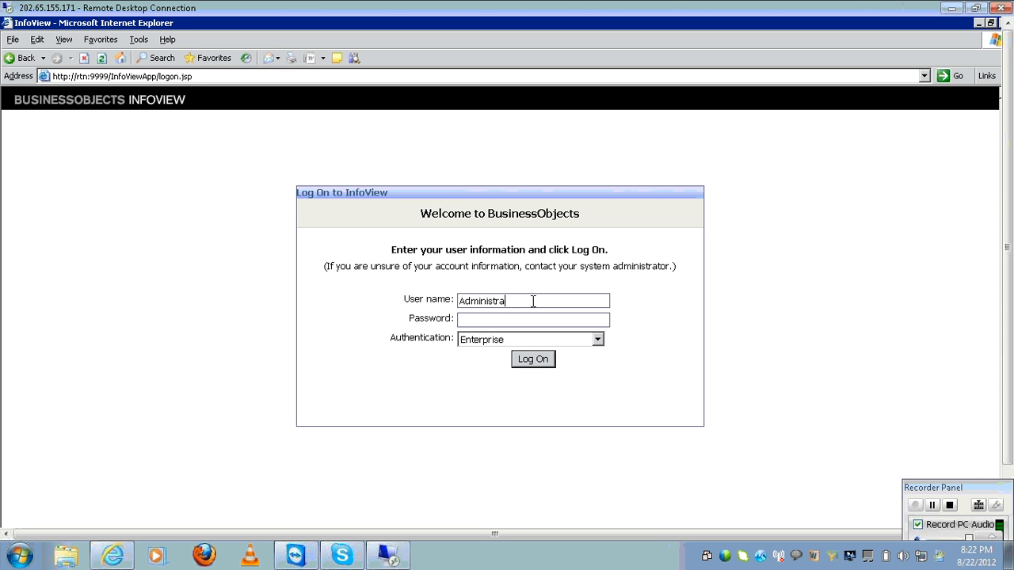
text(tor)
key(Return)
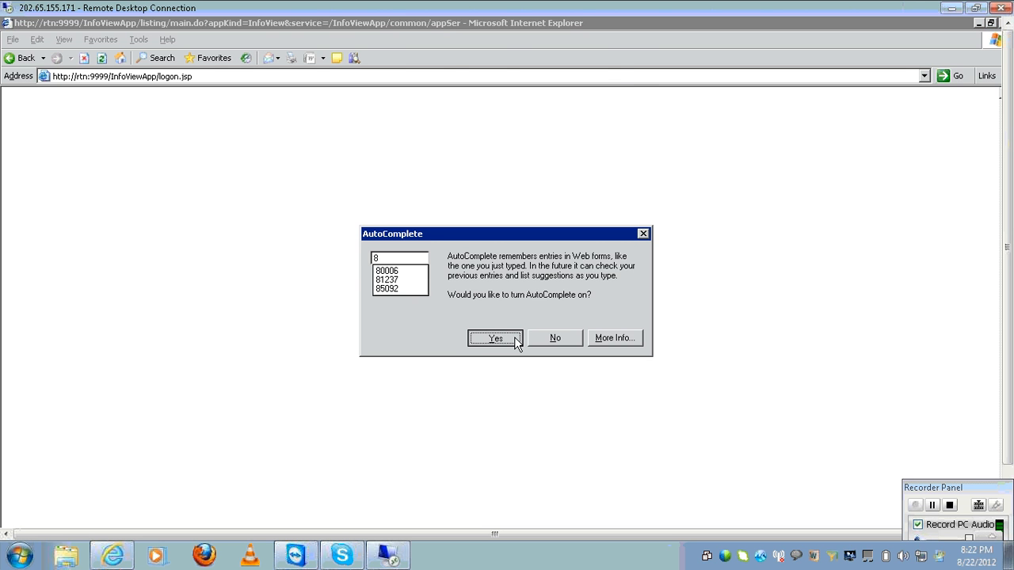
click(514, 338)
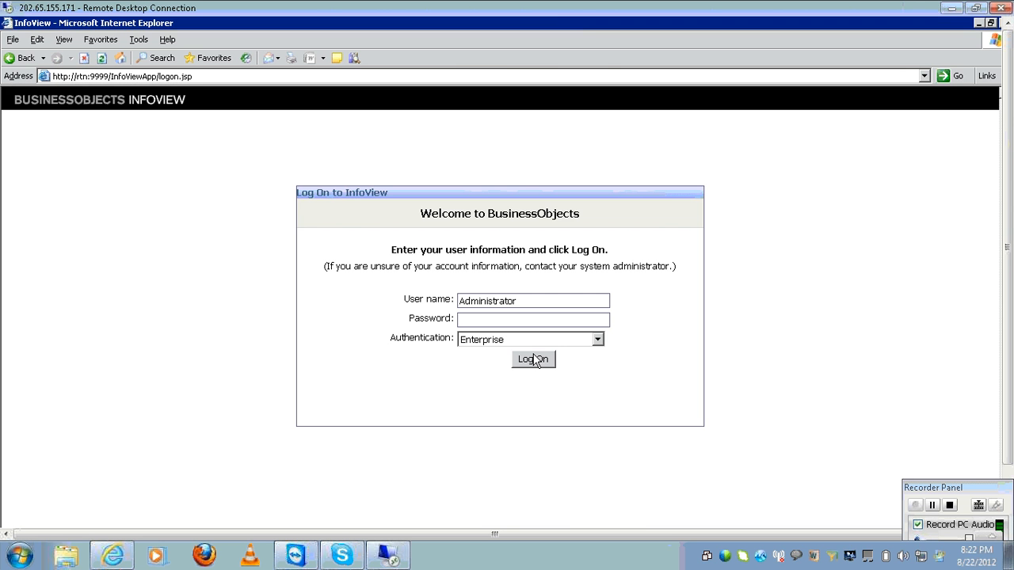
click(534, 361)
Step: Open the Central Configuration Manager on the remote server and close the InfoView browser window
click(1007, 477)
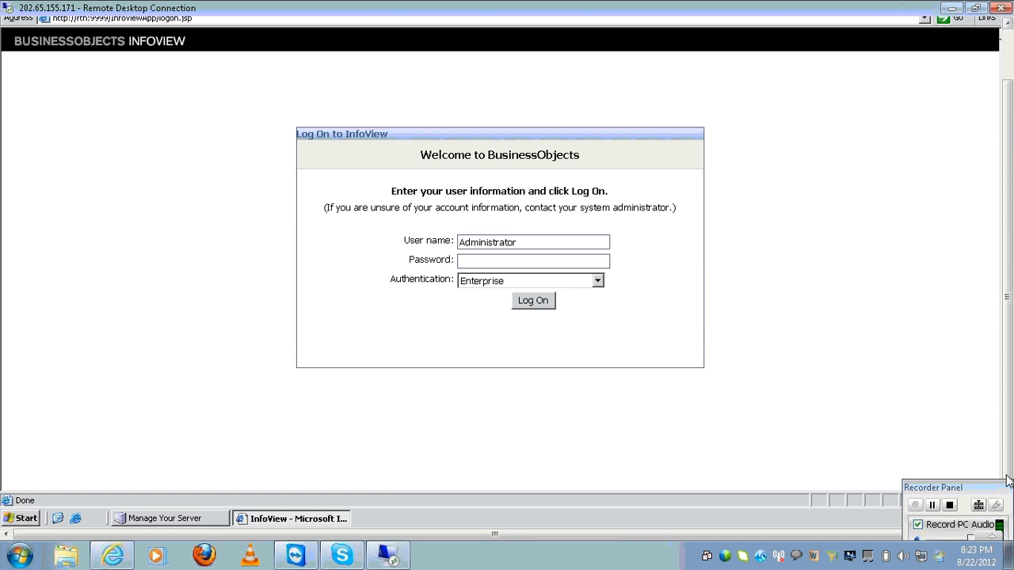
click(30, 519)
click(65, 333)
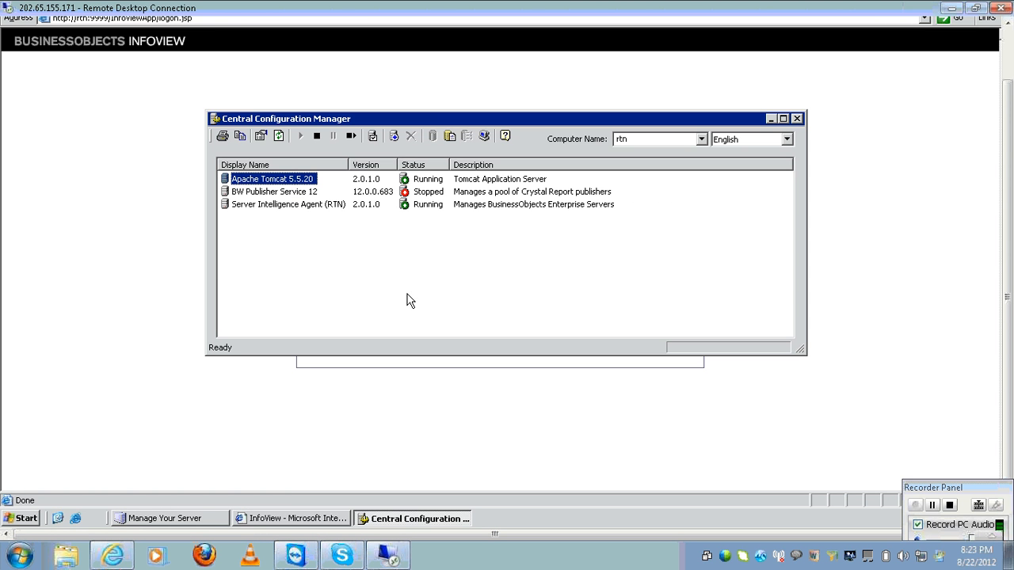
click(1004, 63)
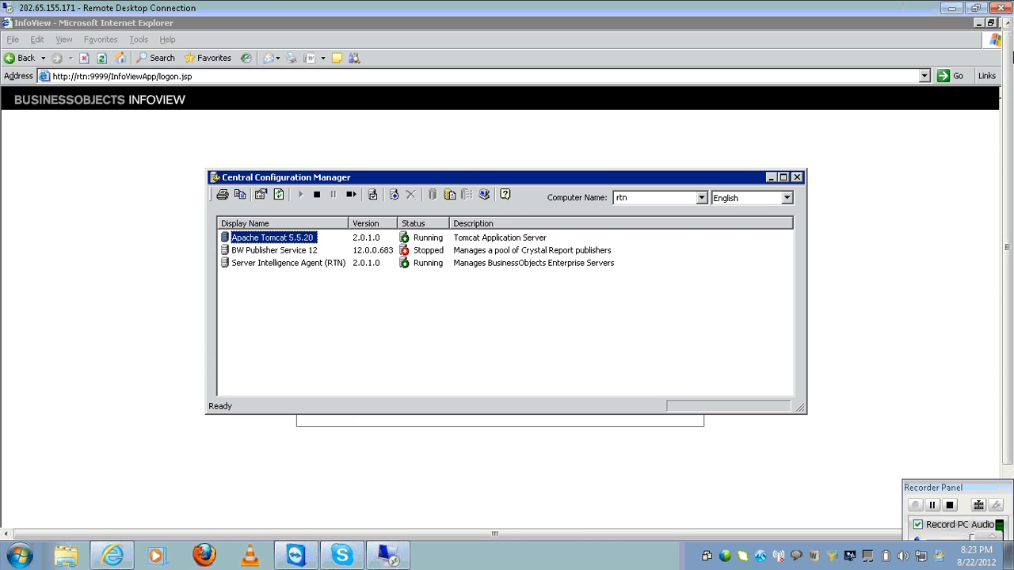
click(1001, 26)
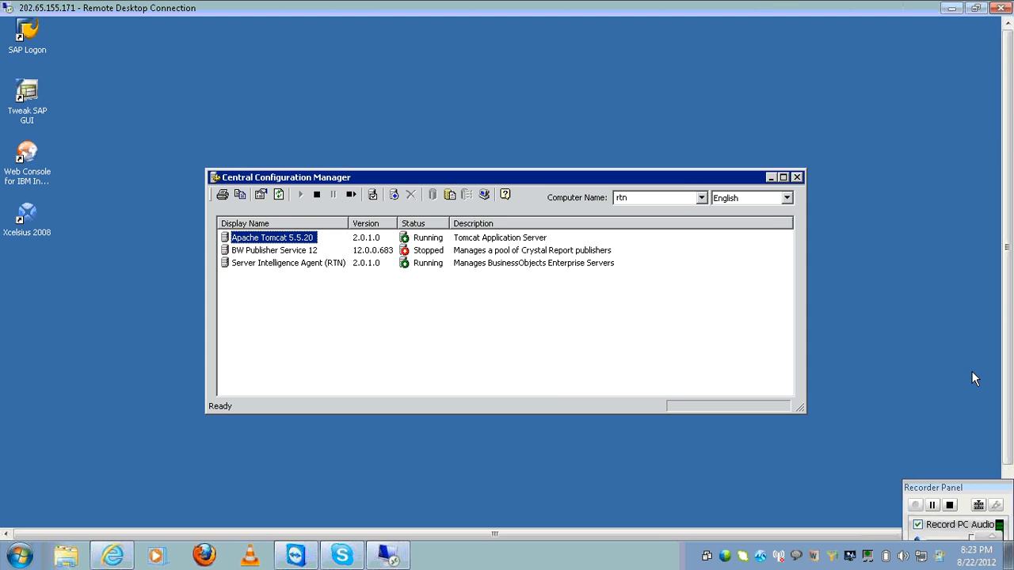
Step: Open BusinessObjects Enterprise Java InfoView from the remote server's BusinessObjects XI 3.0 programs
click(1009, 473)
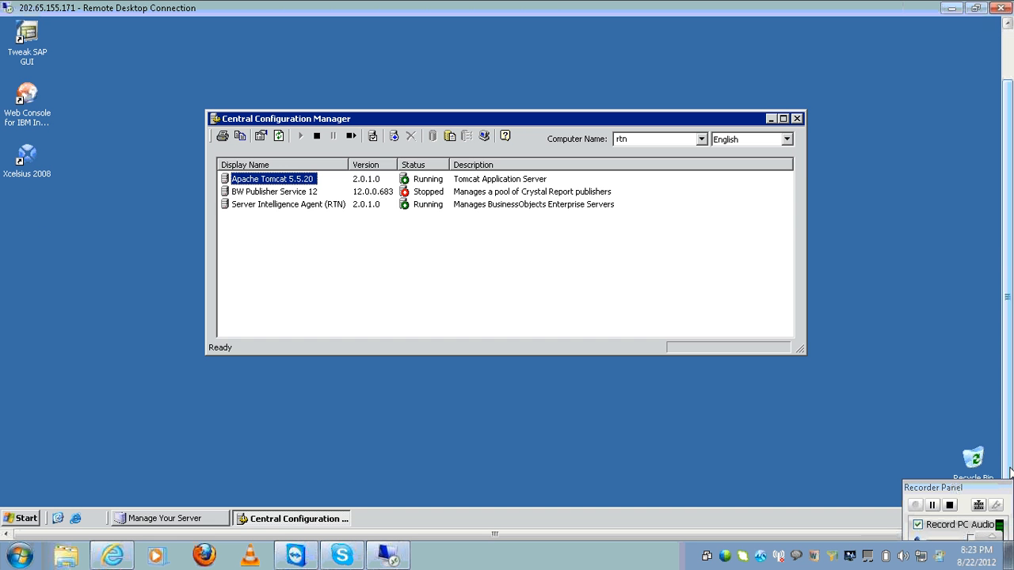
click(21, 520)
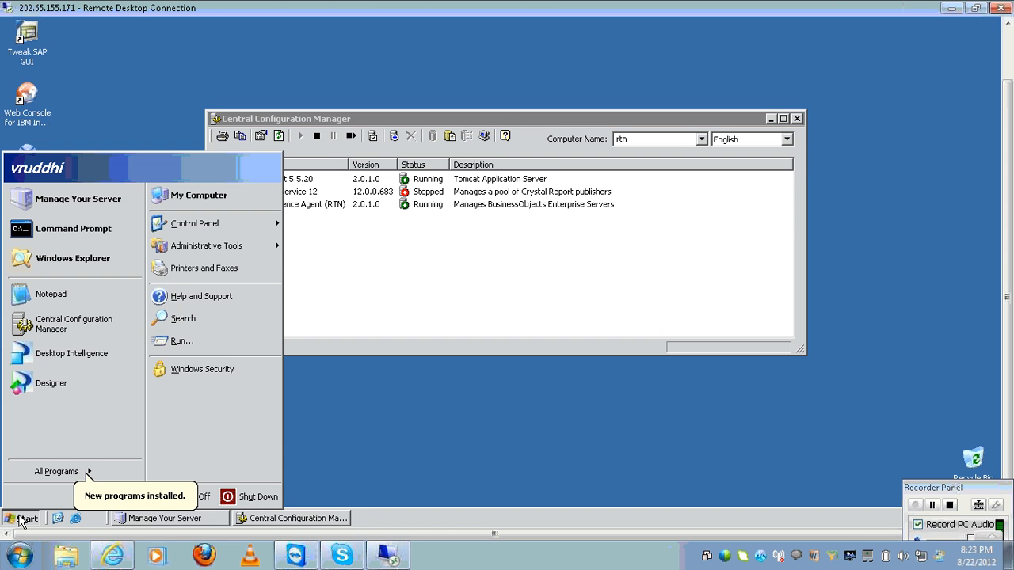
click(79, 473)
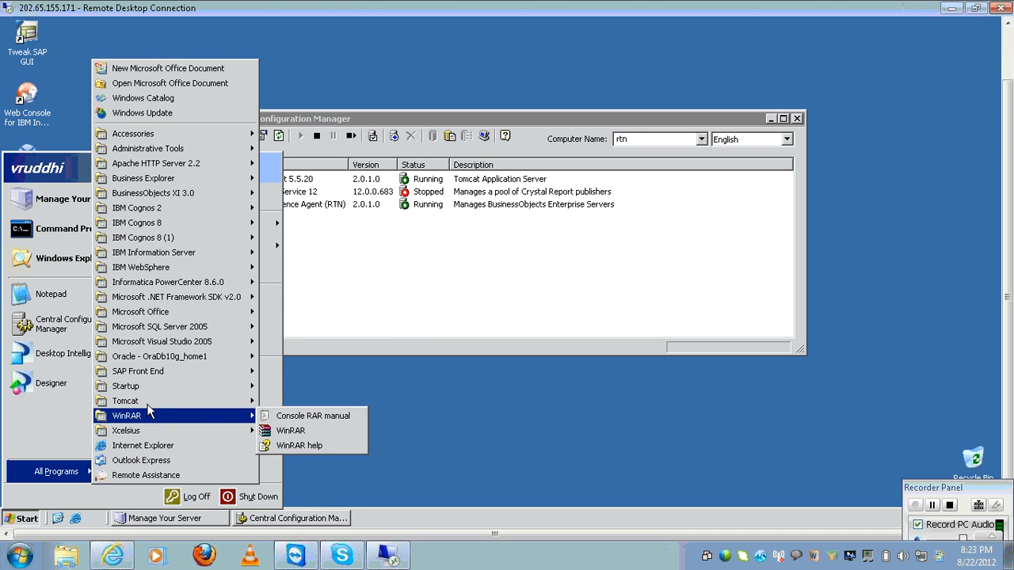
mouse_move(204, 315)
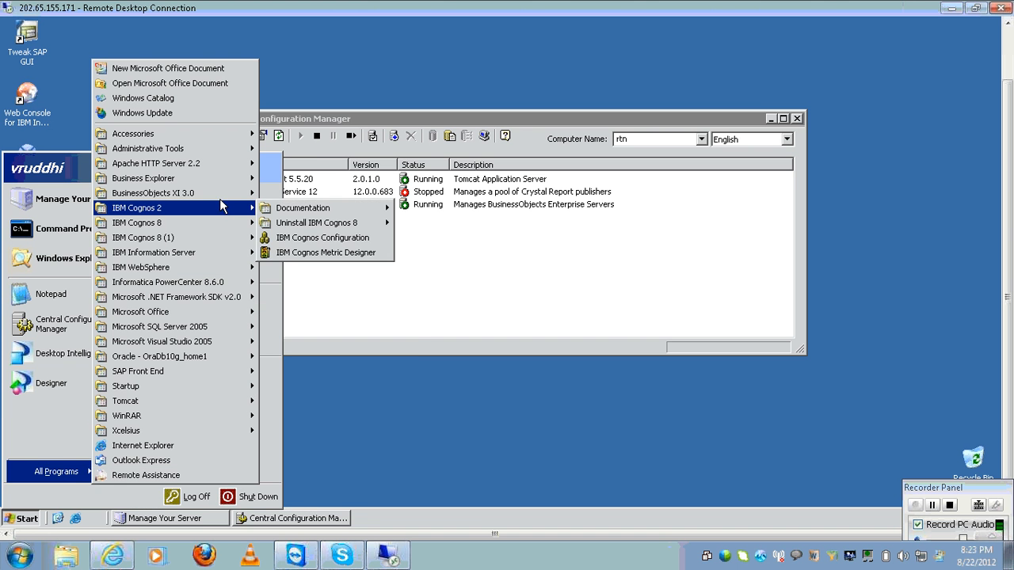
mouse_move(221, 197)
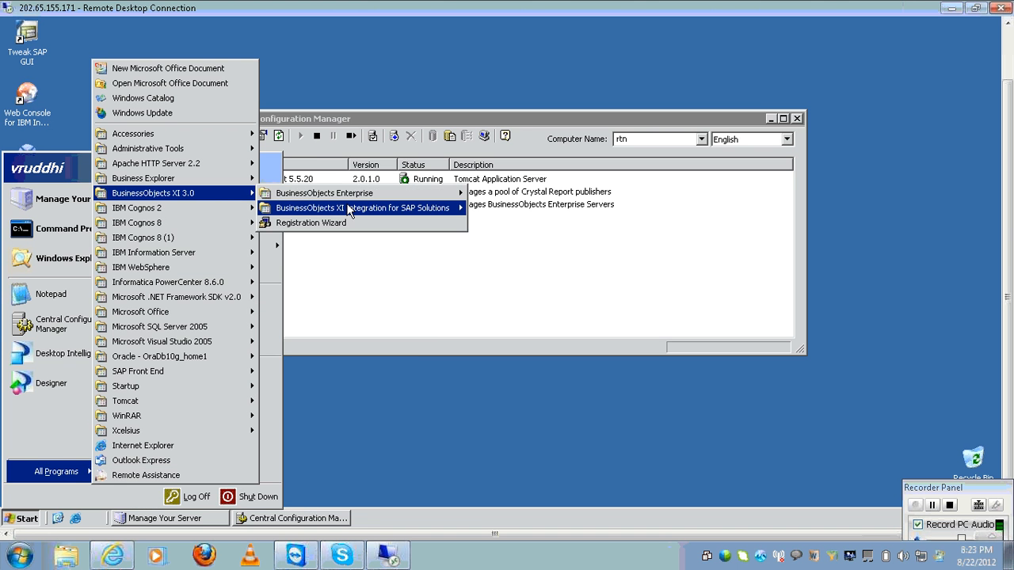
mouse_move(360, 198)
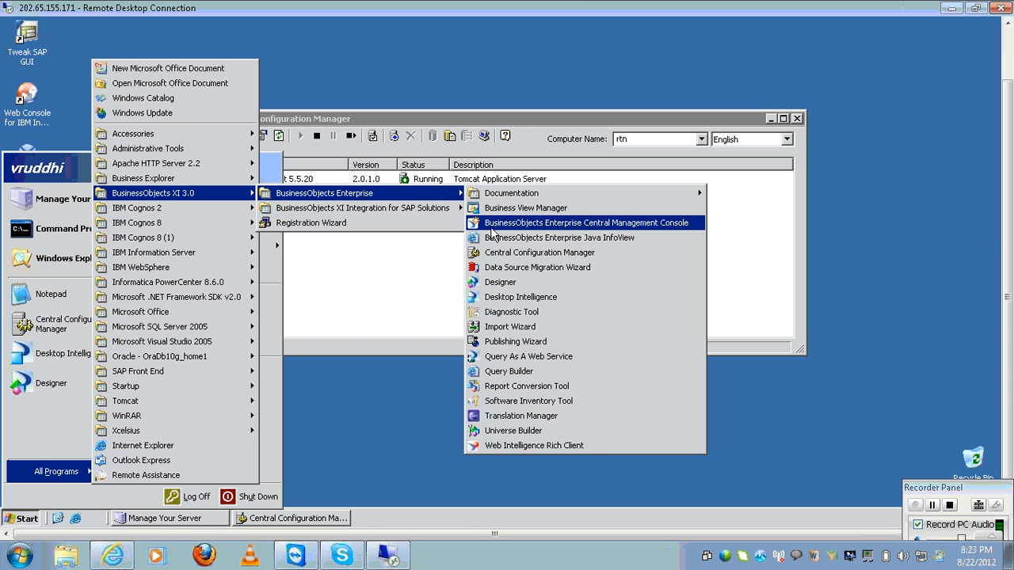
click(492, 226)
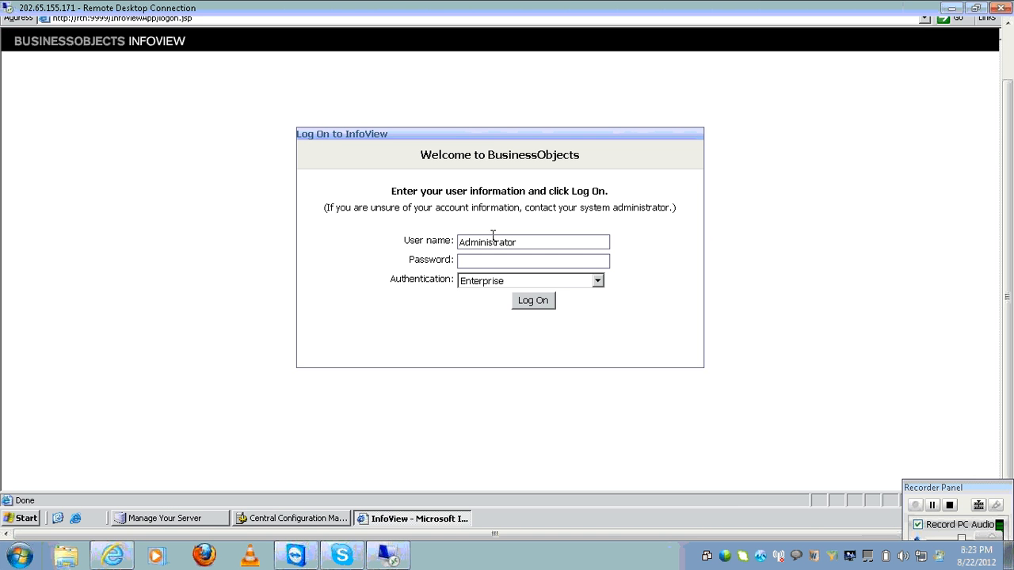
Step: Try to log on to InfoView with the user name changed to administrator, and close the browser window
click(551, 306)
click(458, 241)
key(Delete)
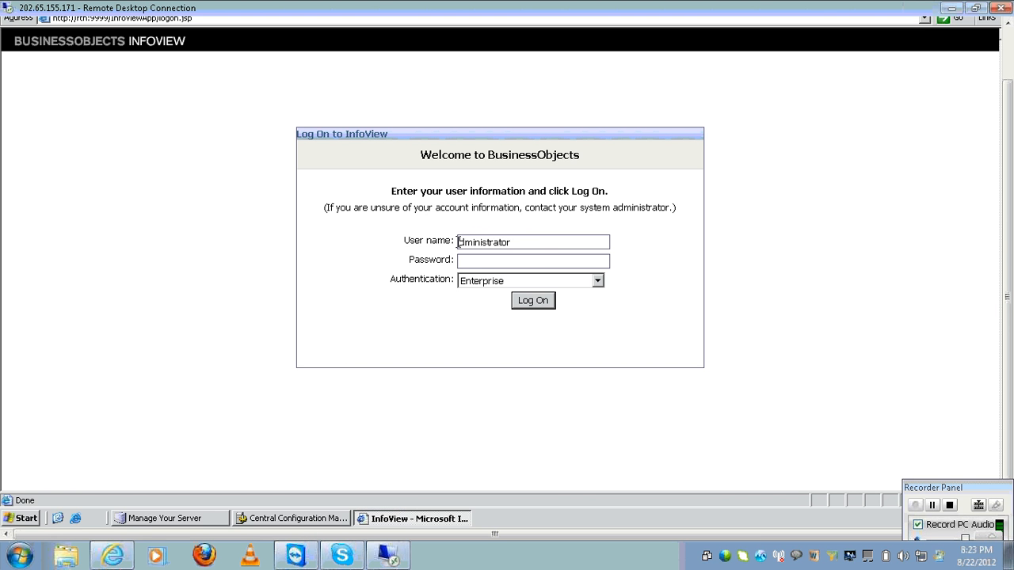
text(a)
key(Return)
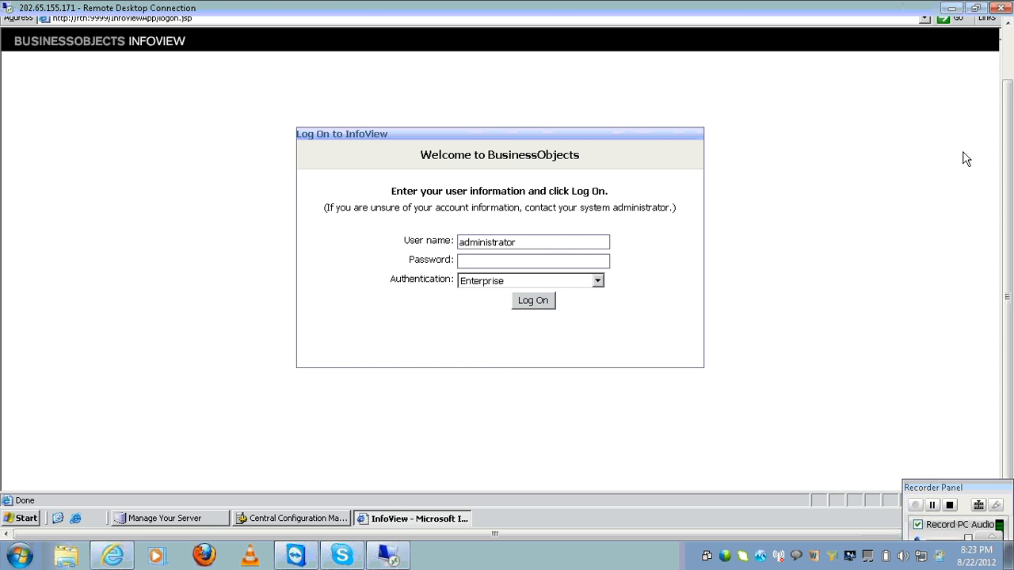
click(1009, 46)
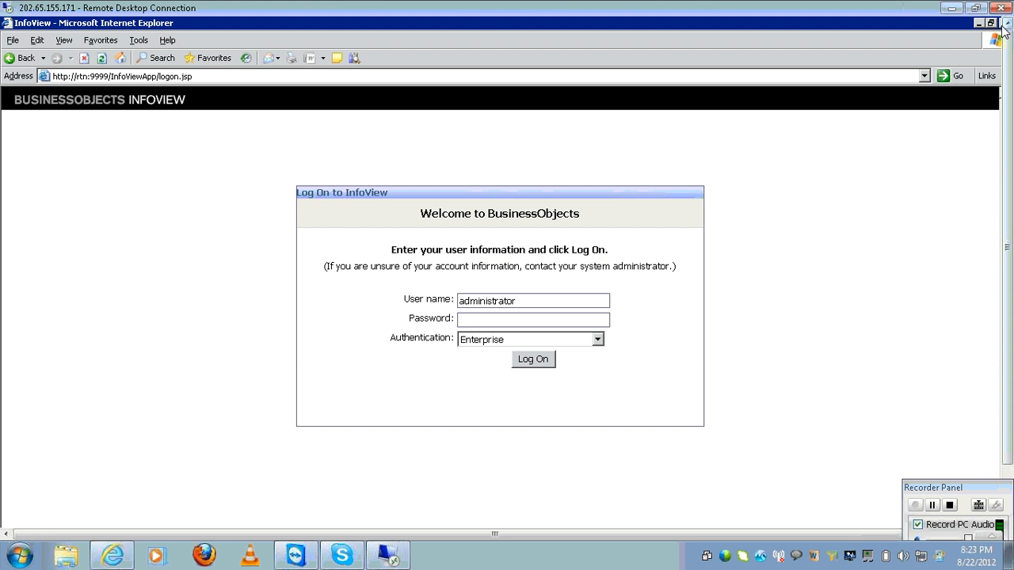
click(1002, 24)
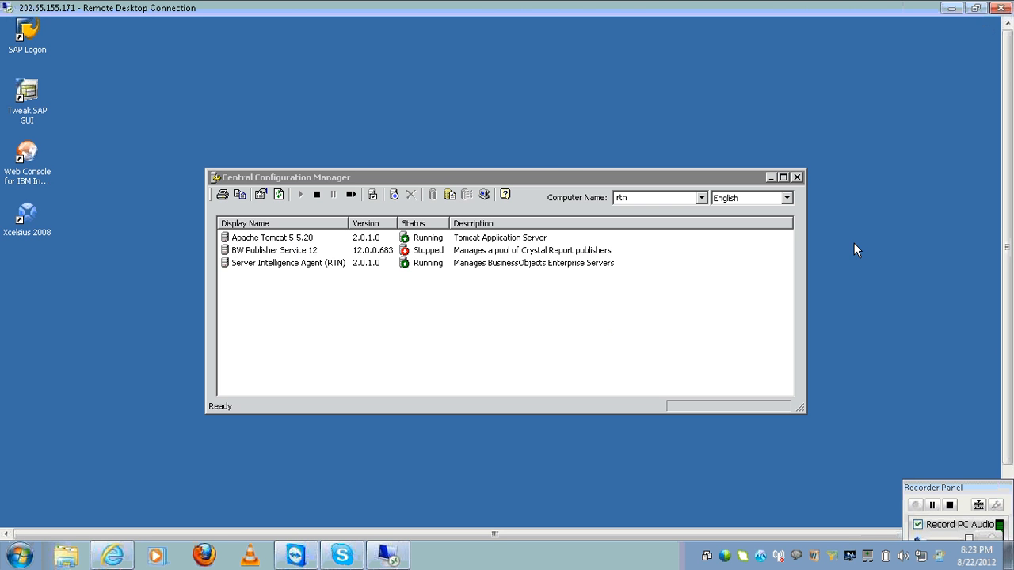
Step: Restart the Apache Tomcat 5.5.20 service in the Central Configuration Manager
click(1009, 479)
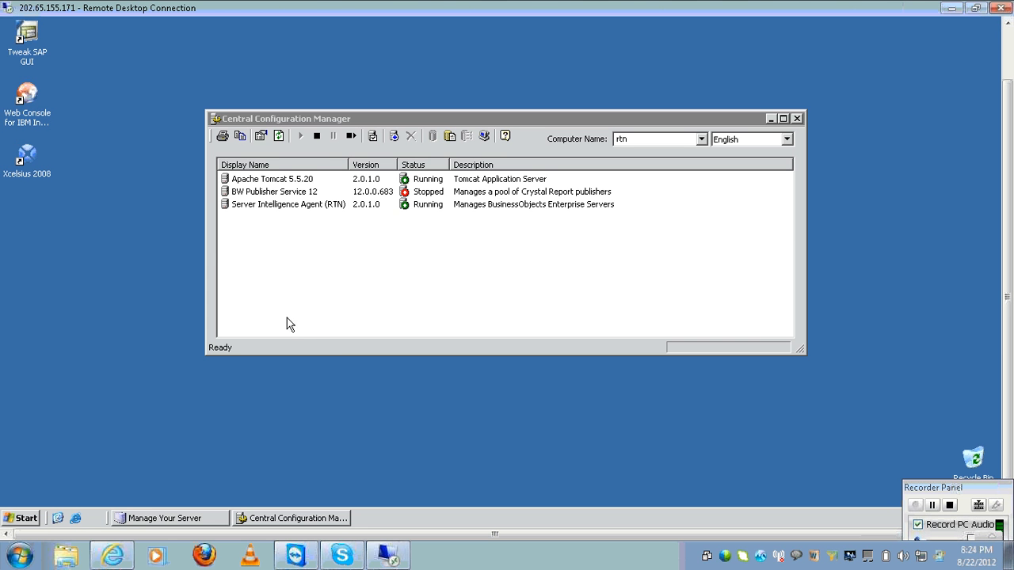
click(279, 179)
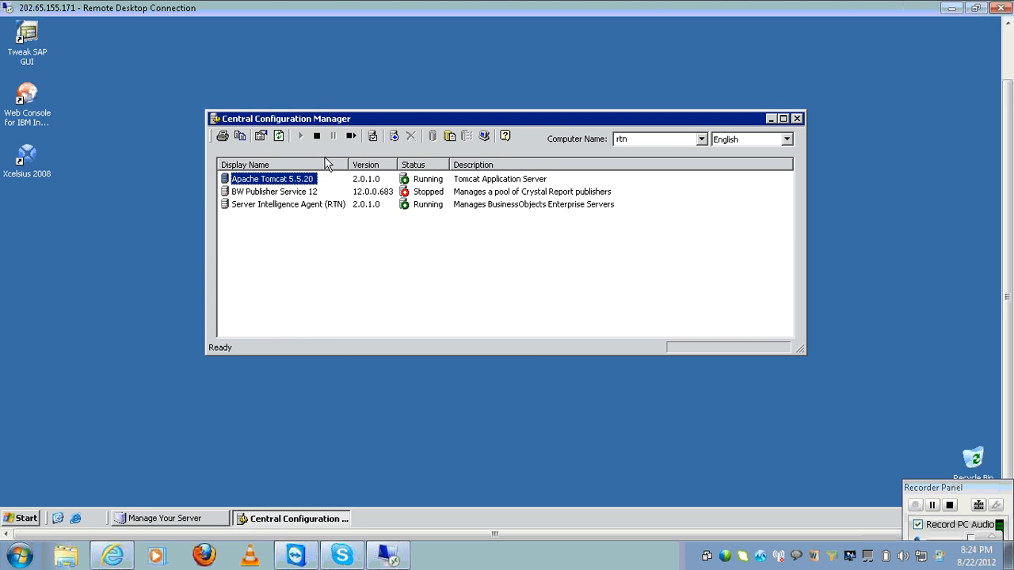
click(351, 137)
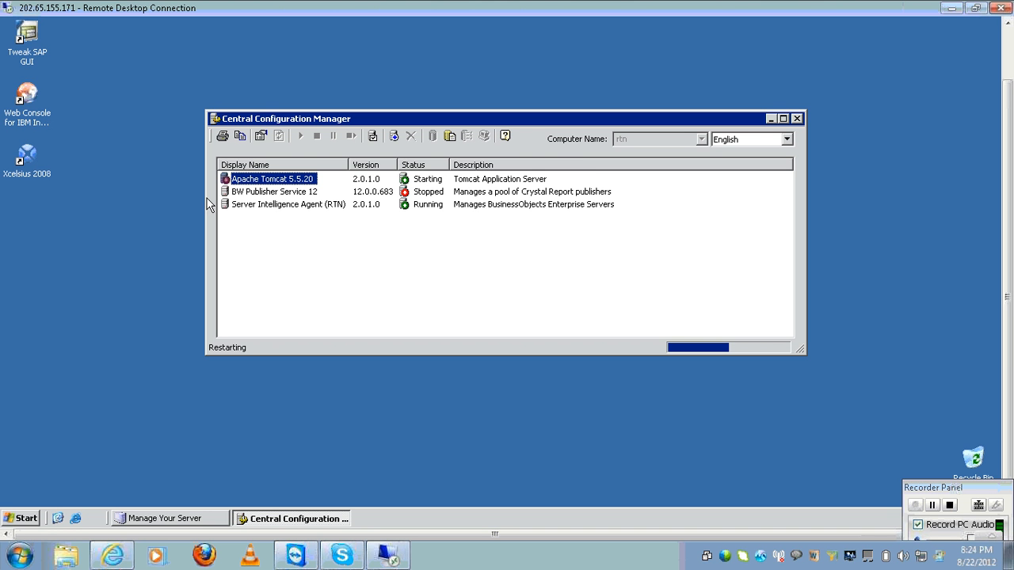
Step: Restart the Server Intelligence Agent (RTN), then refresh the service list and close the Central Configuration Manager
click(294, 207)
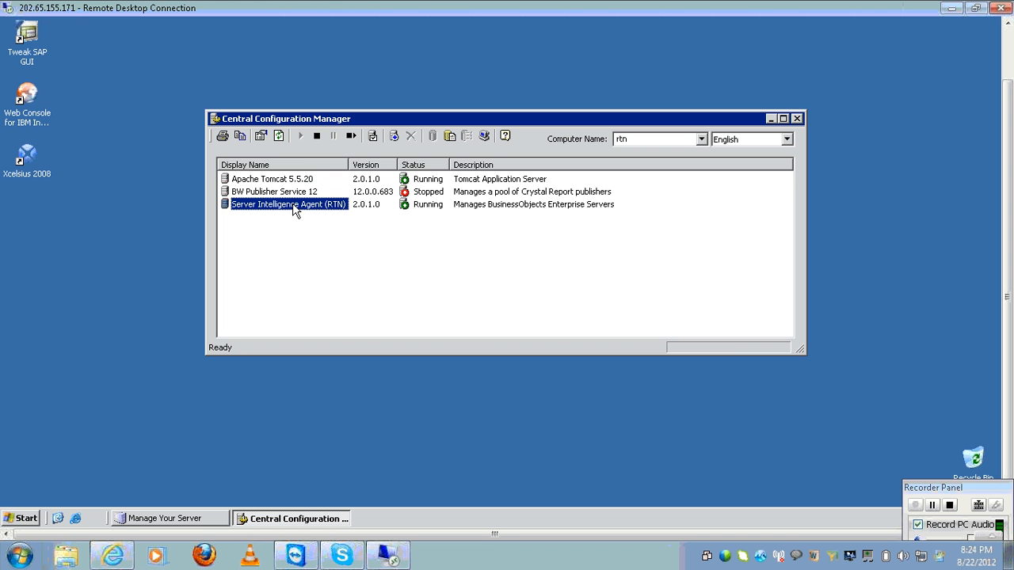
click(351, 137)
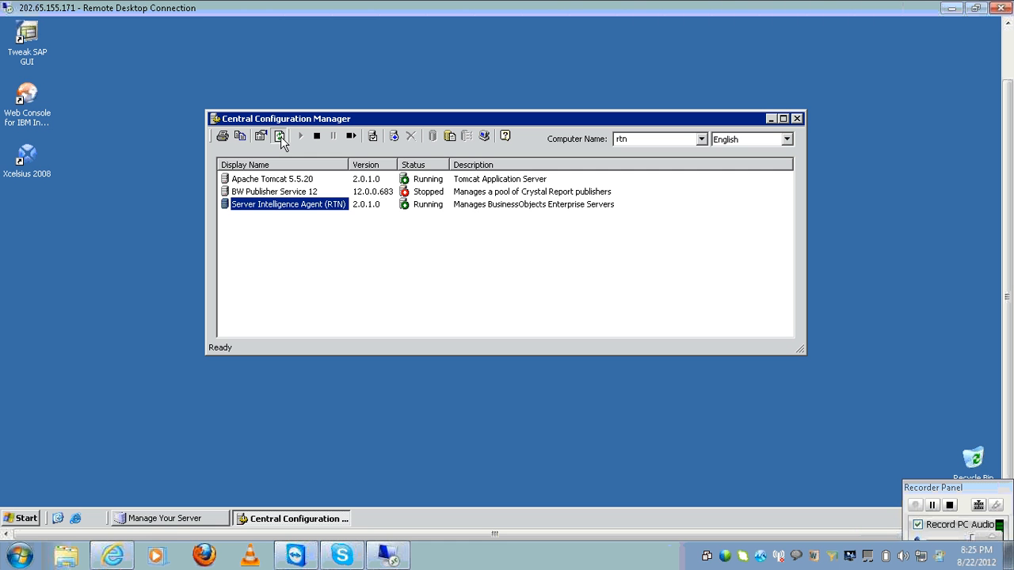
click(280, 137)
click(796, 119)
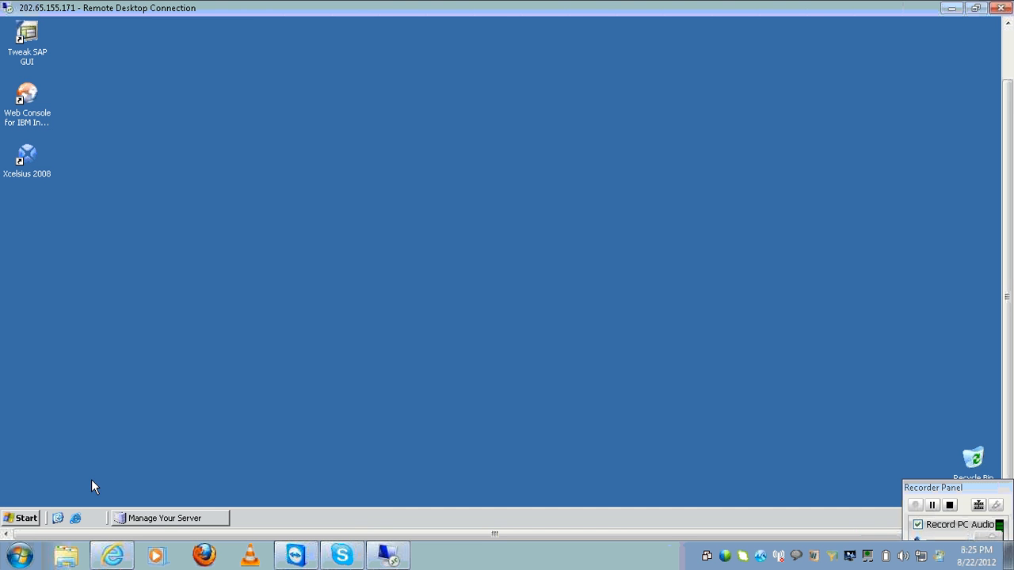
Step: Create a desktop shortcut to BusinessObjects Enterprise Java InfoView from the remote server's BusinessObjects XI 3.0 programs
click(21, 518)
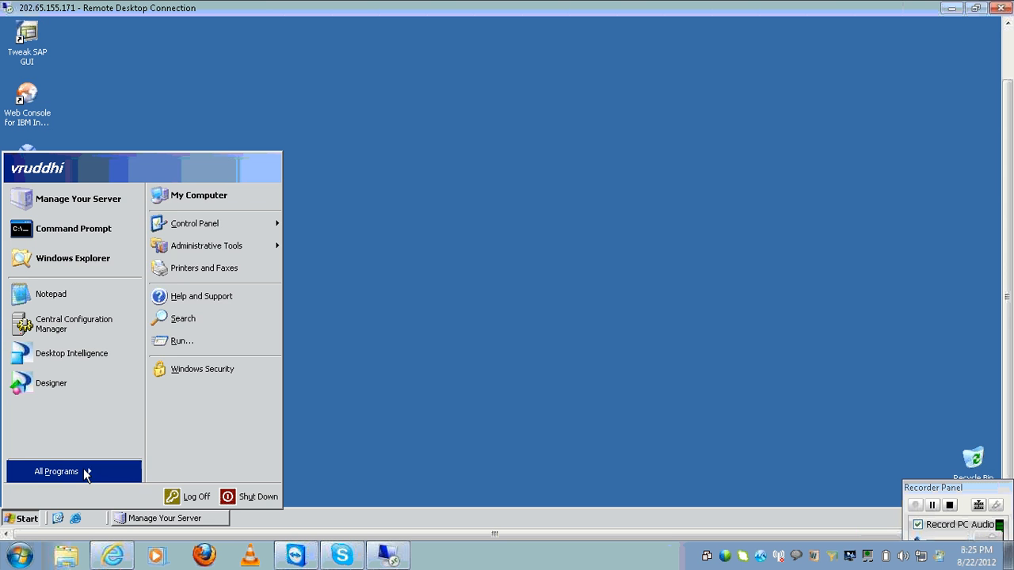
mouse_move(85, 473)
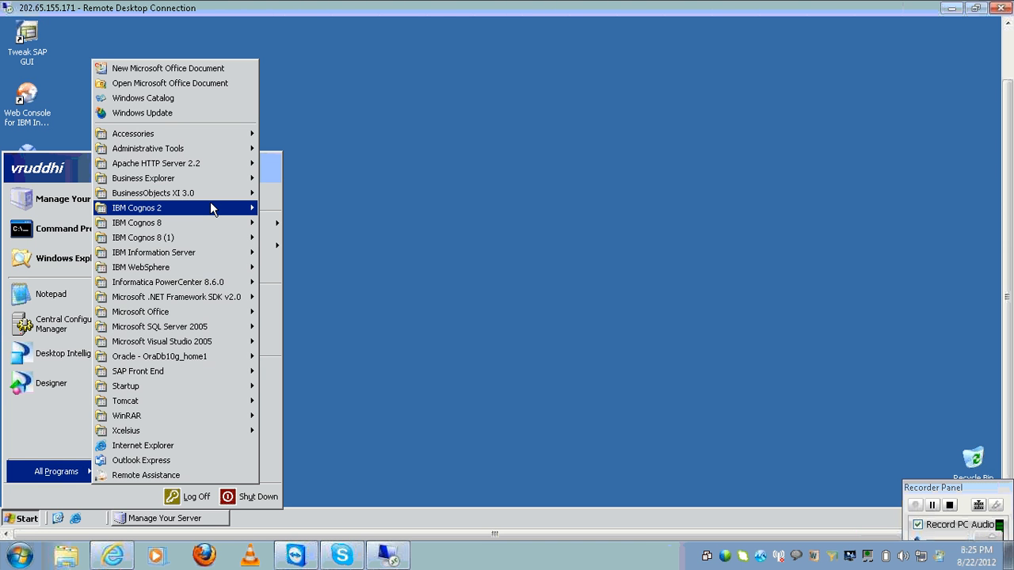
mouse_move(212, 198)
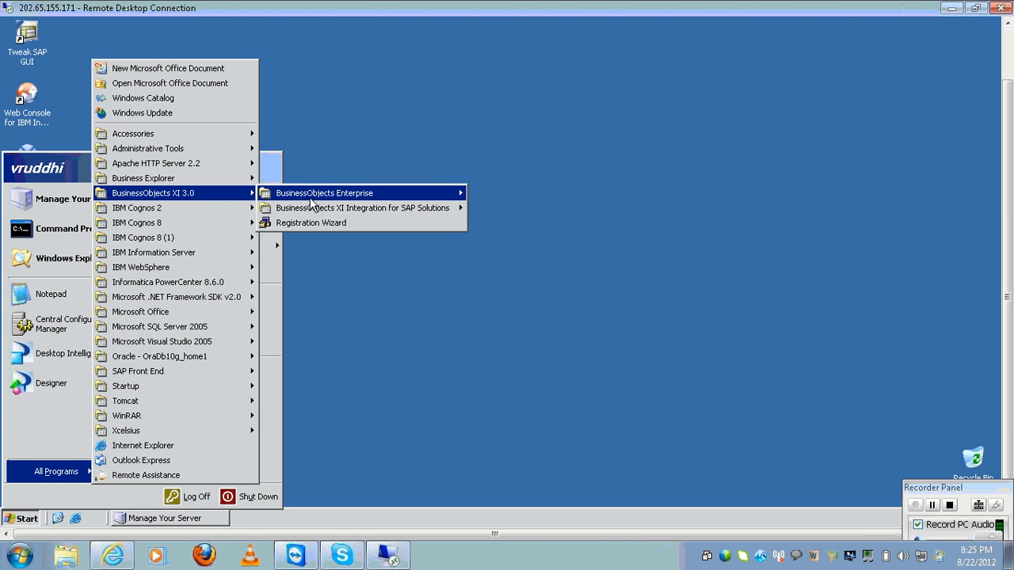
mouse_move(370, 198)
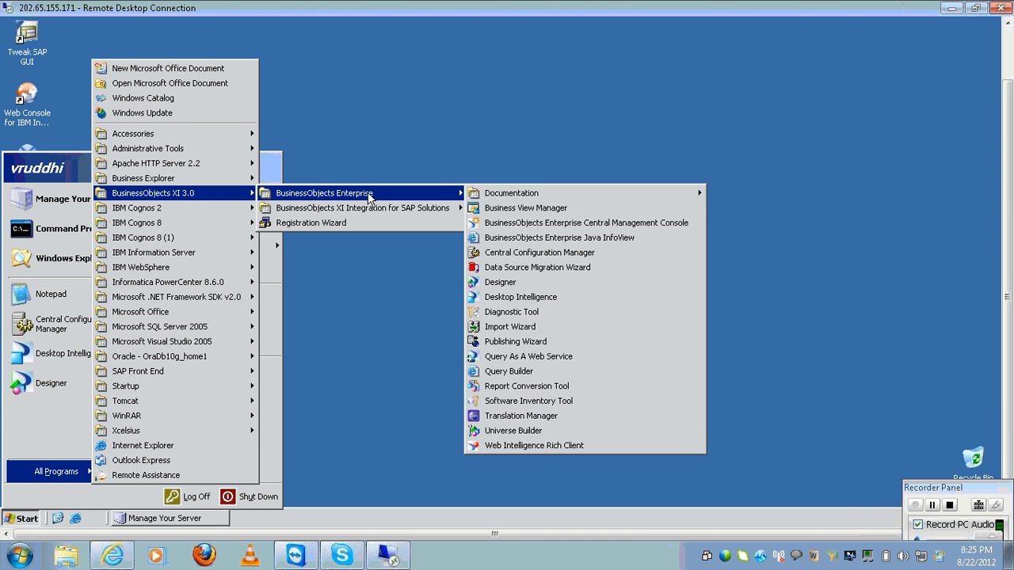
right_click(553, 238)
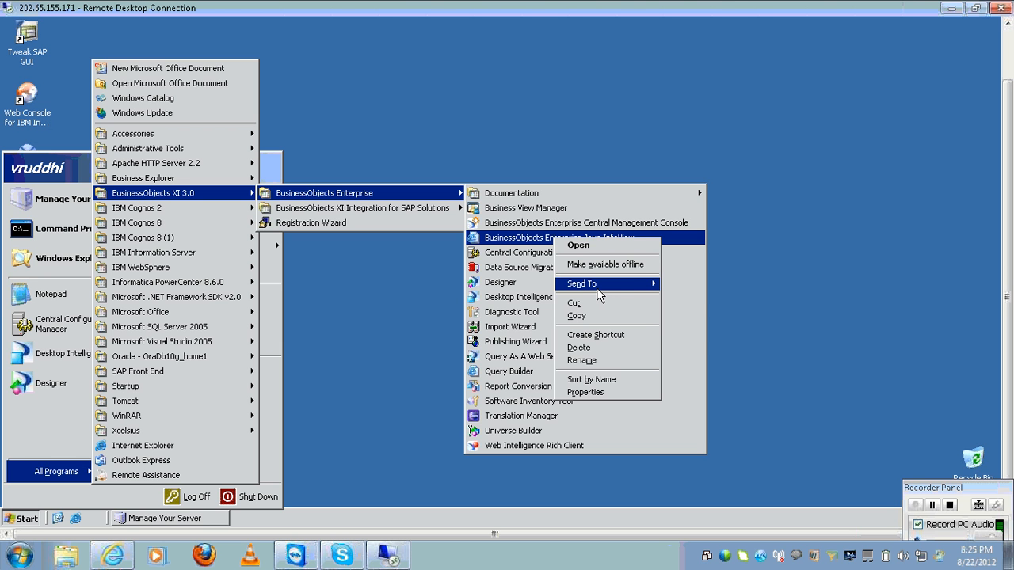
mouse_move(634, 293)
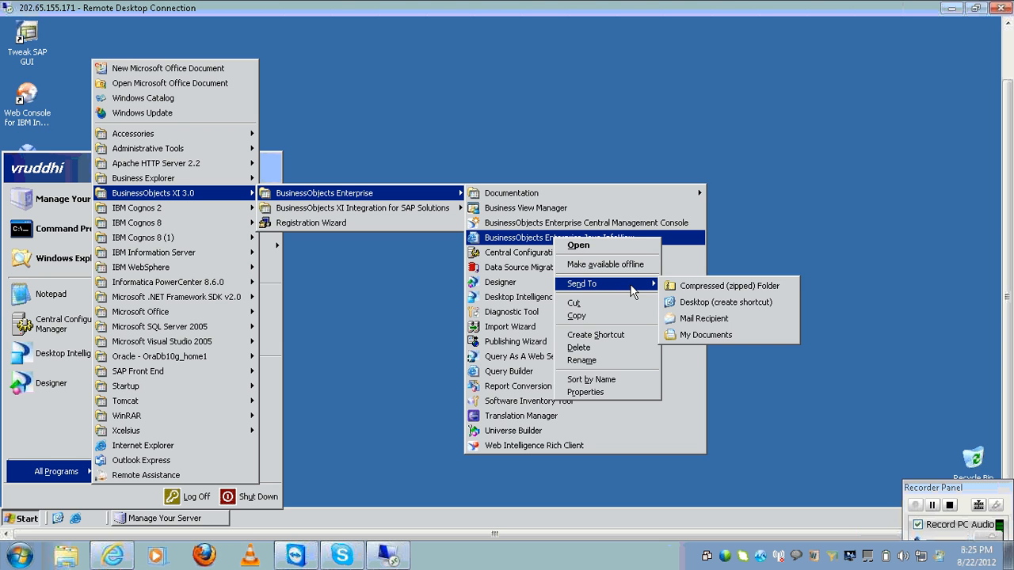
click(685, 304)
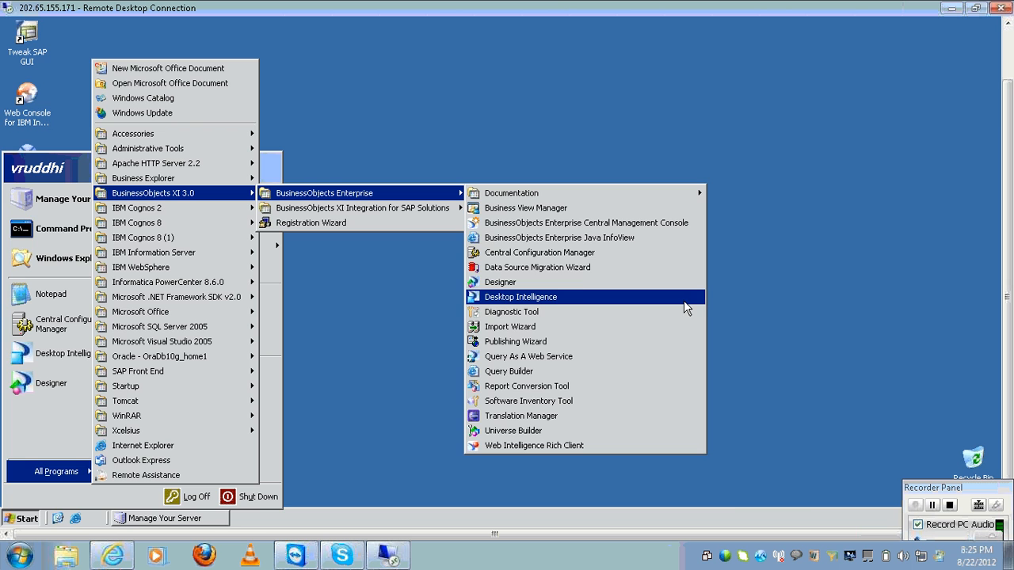
Step: Open BusinessObjects Enterprise Java InfoView, try to log on as administrator with Enterprise authentication, and close the browser window
click(625, 238)
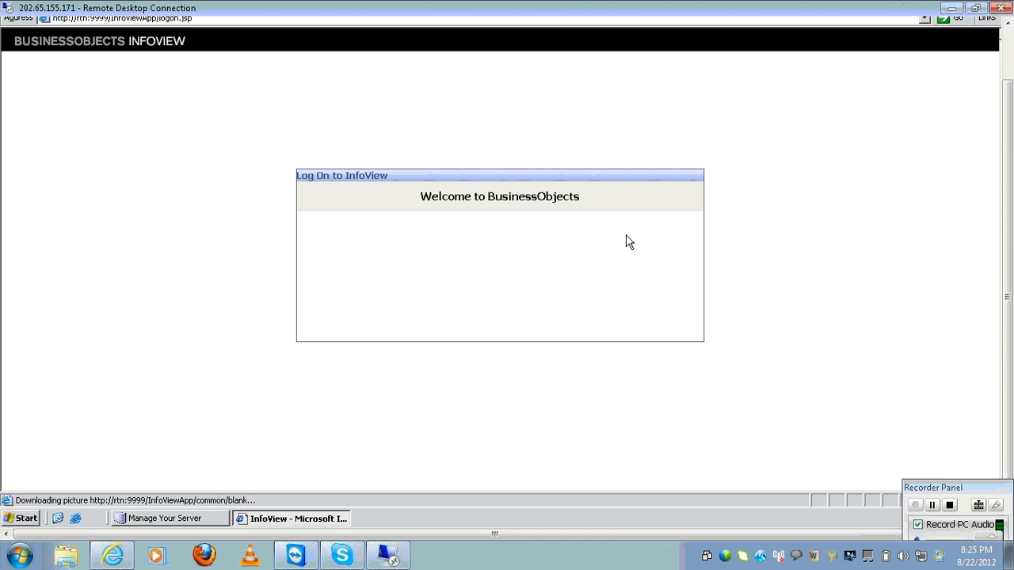
click(533, 302)
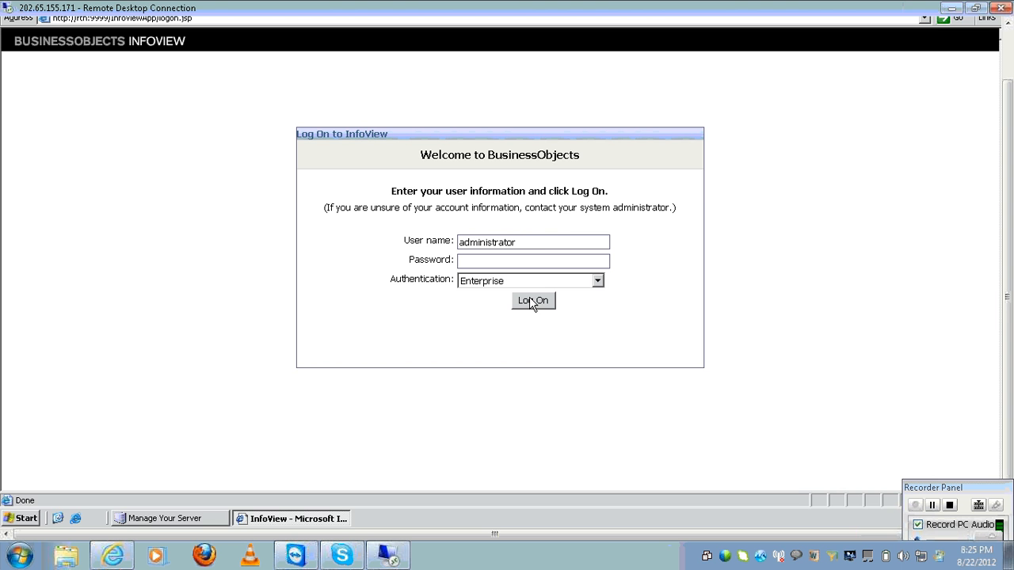
click(1010, 41)
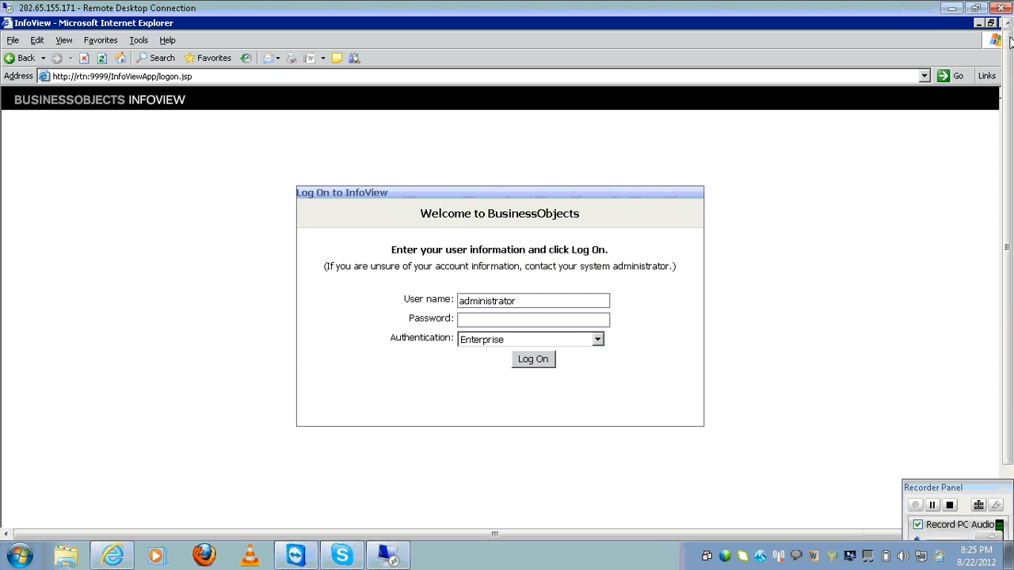
click(1002, 24)
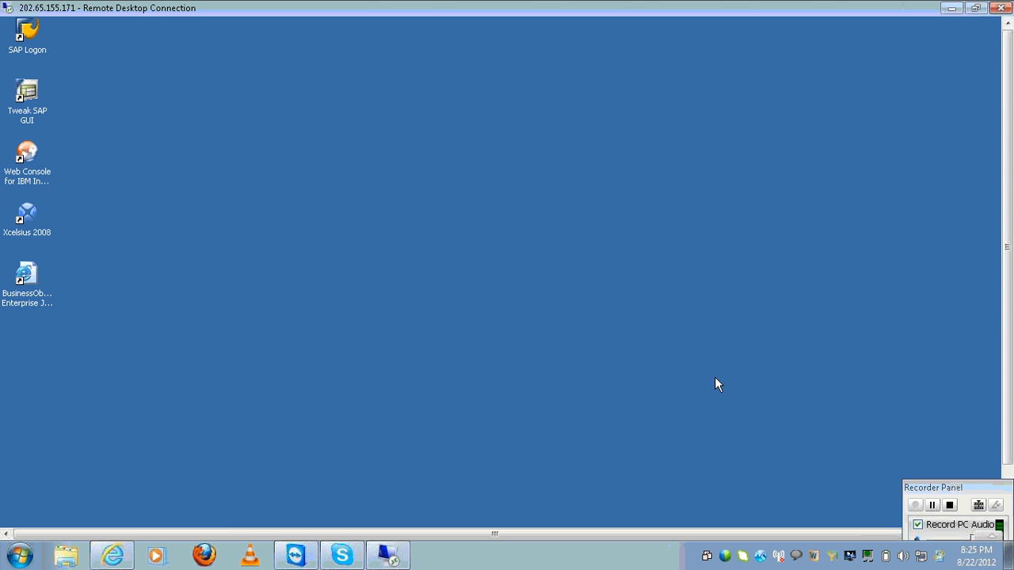
Step: Open Web Intelligence Rich Client from the remote server's BusinessObjects XI 3.0 Enterprise programs
drag(1007, 429, 1007, 478)
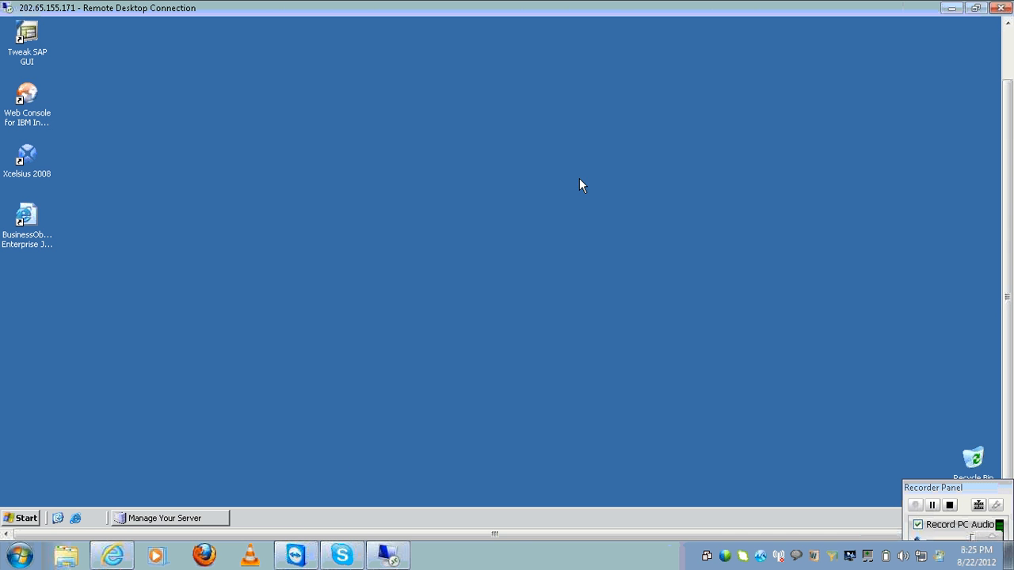
click(20, 518)
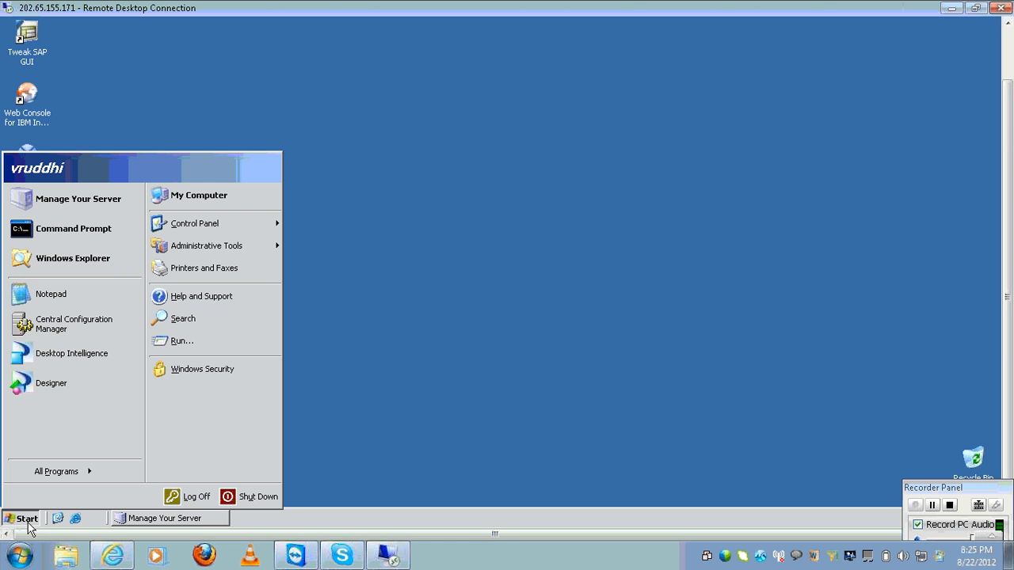
click(78, 472)
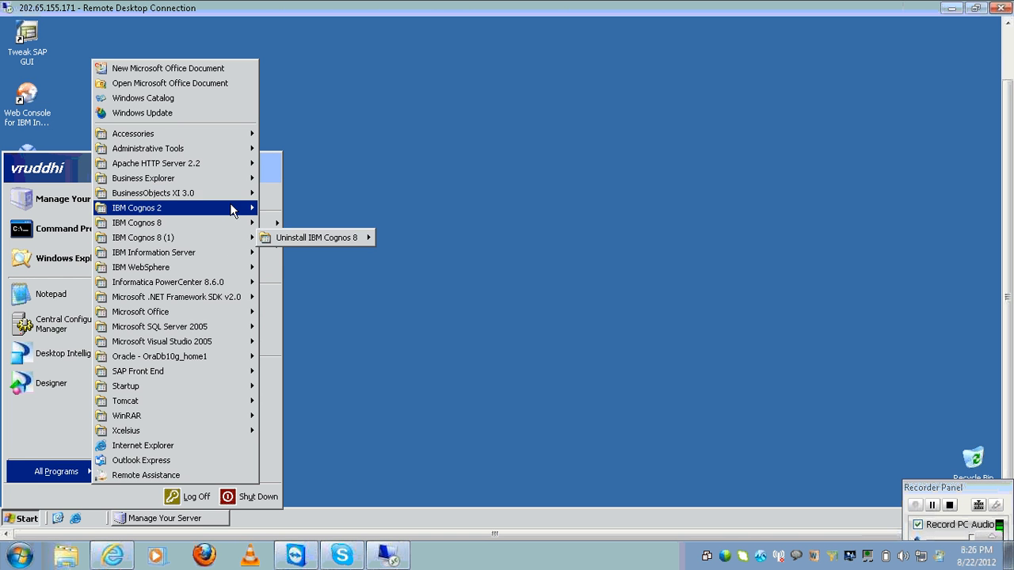
mouse_move(231, 205)
mouse_move(368, 198)
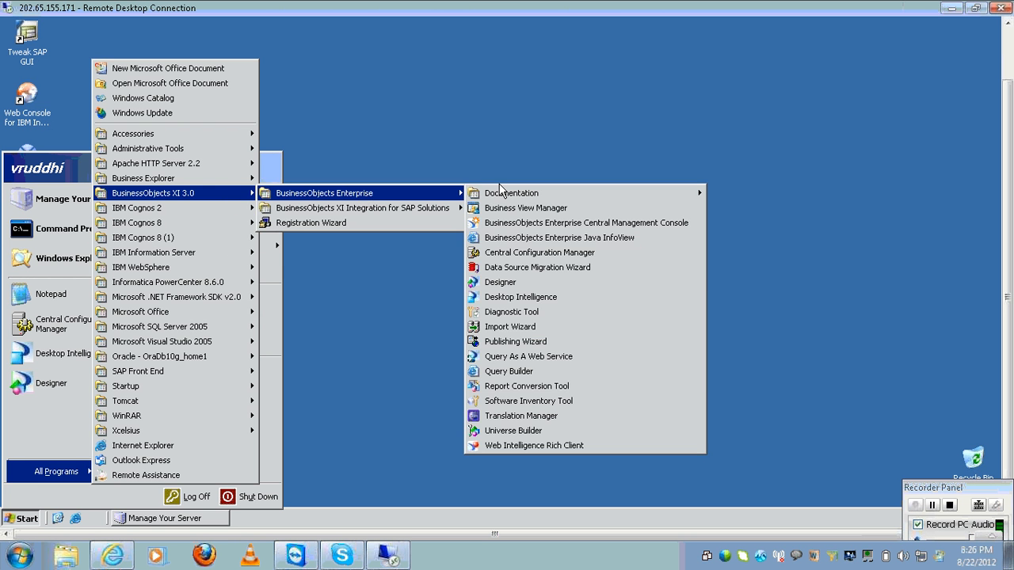
click(513, 434)
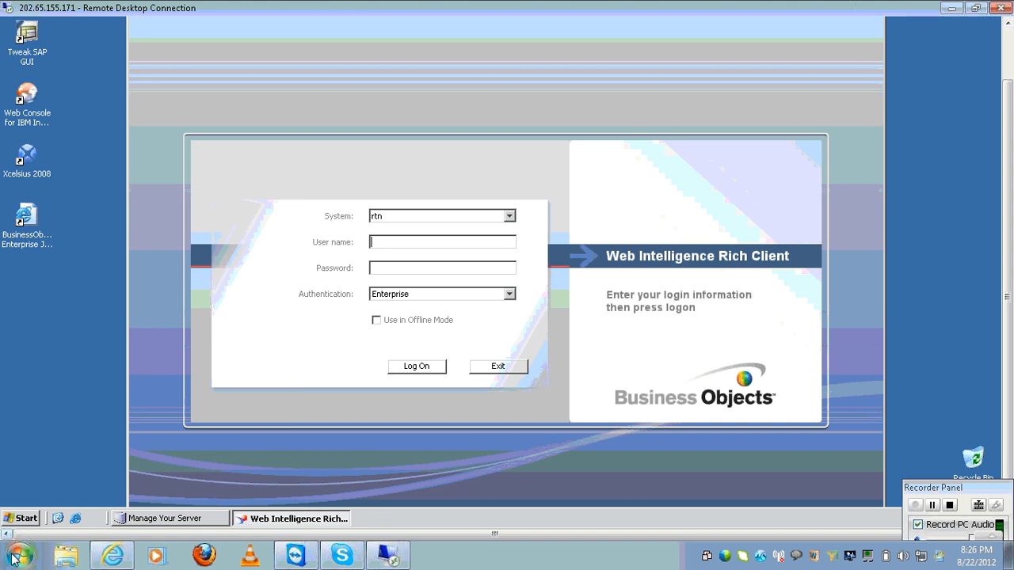
Step: Switch to the local computer and open a blank Notepad document
click(14, 559)
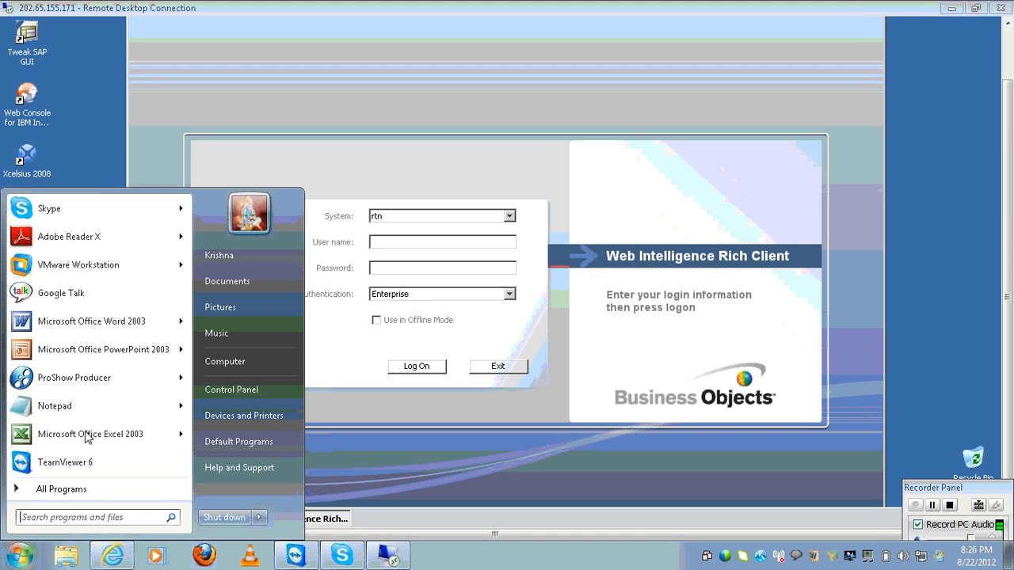
click(94, 518)
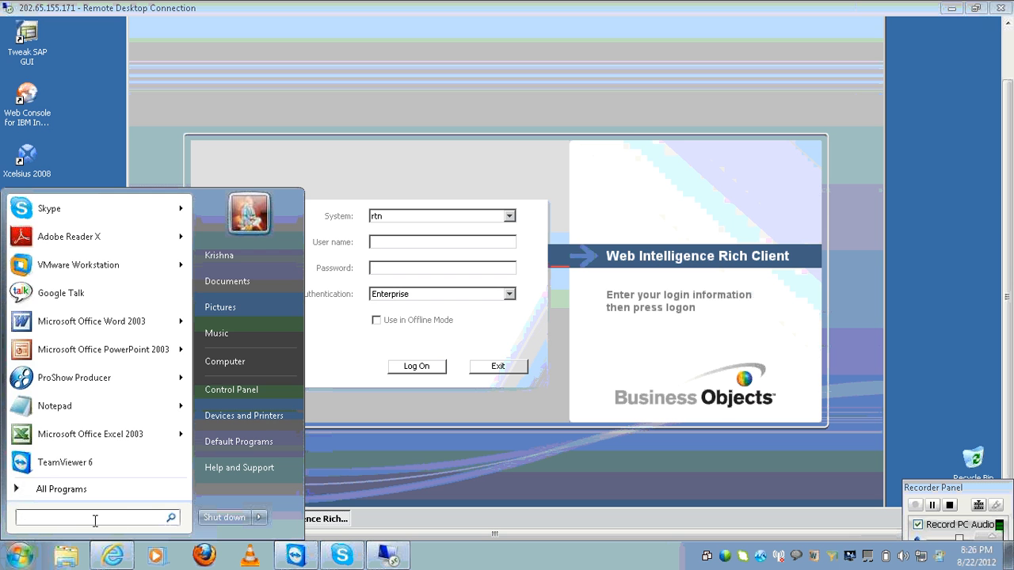
text(no)
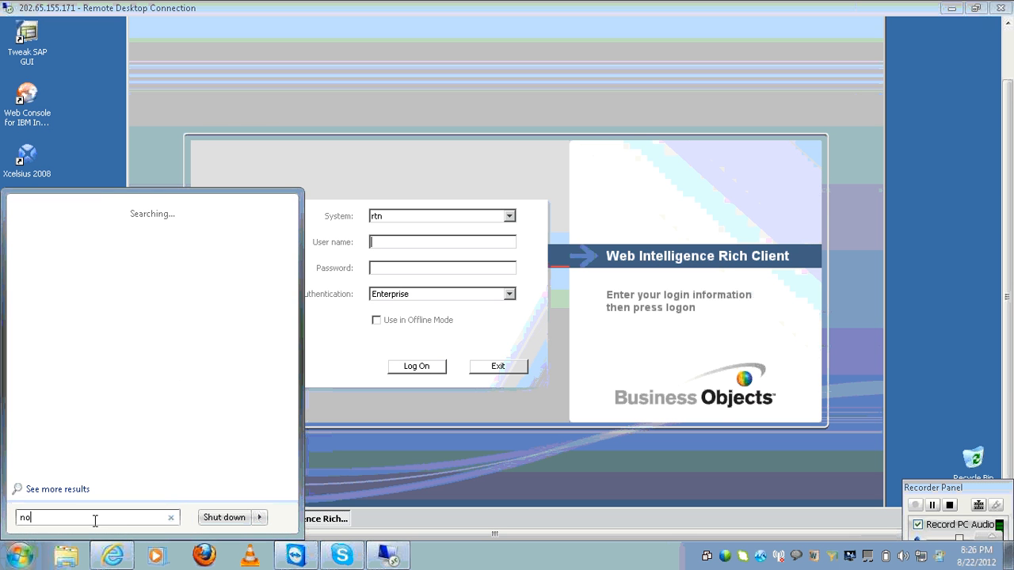
text(tepad)
key(Return)
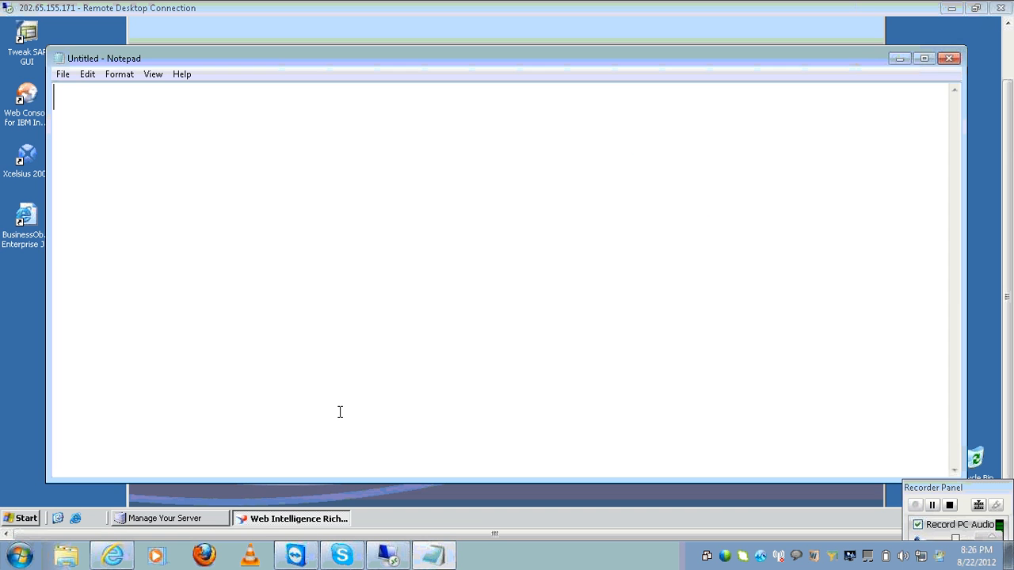
Step: Write "current date------mm/dd/yyyy" on the first line and the format "dd/mm/yyyy" indented beneath it
text(curren)
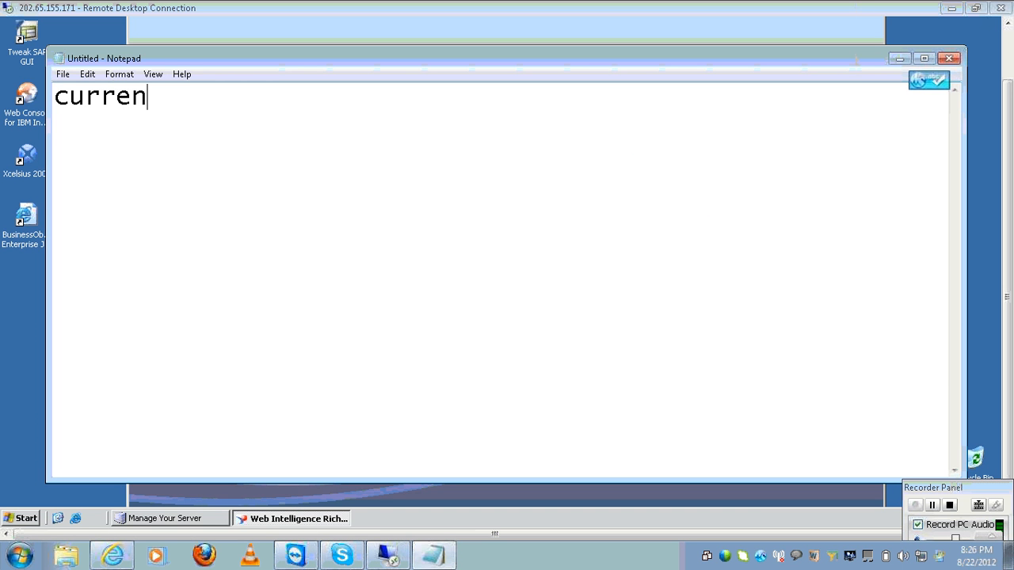
text(t date)
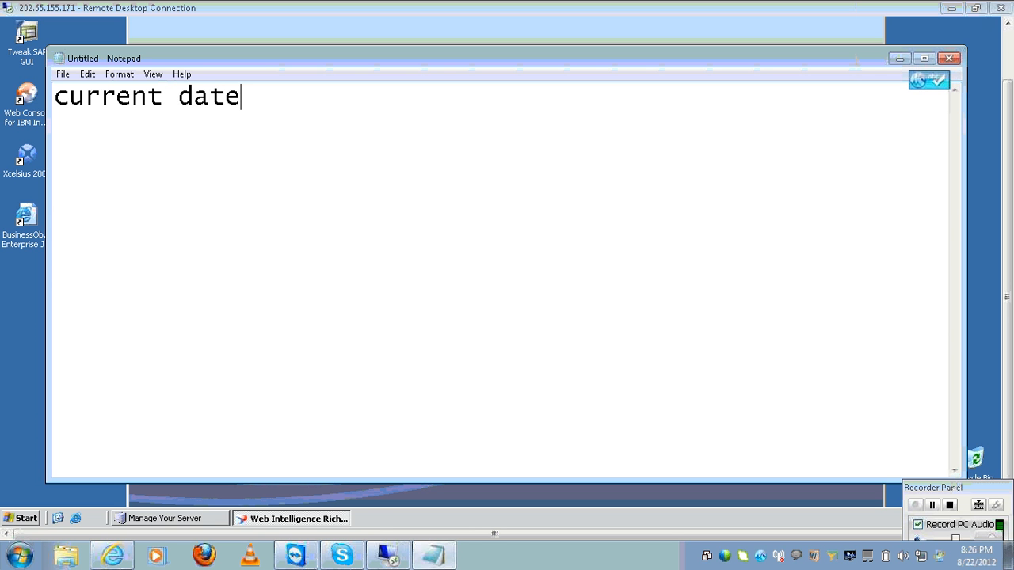
text(------mm/)
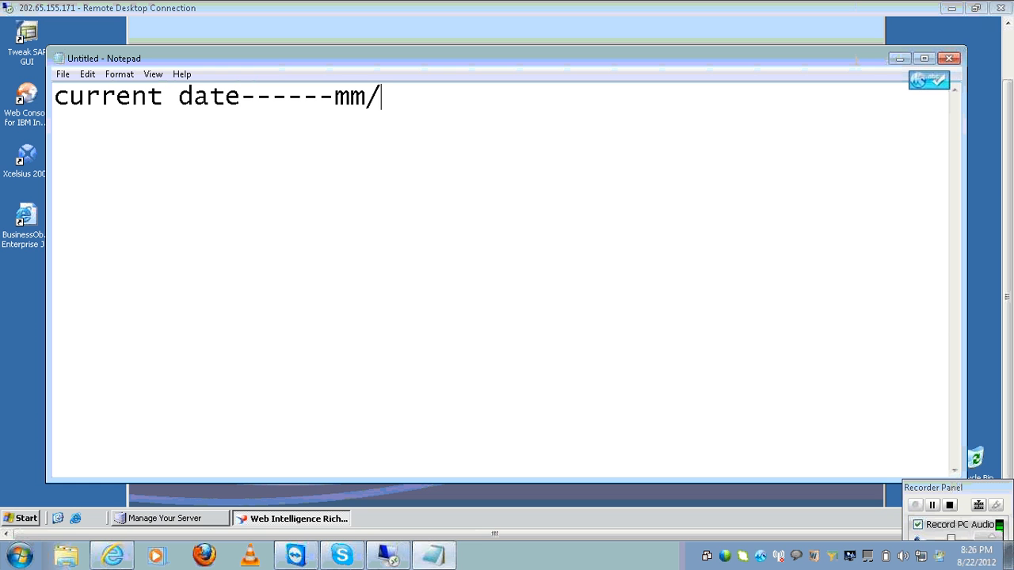
text(dd/yyyy)
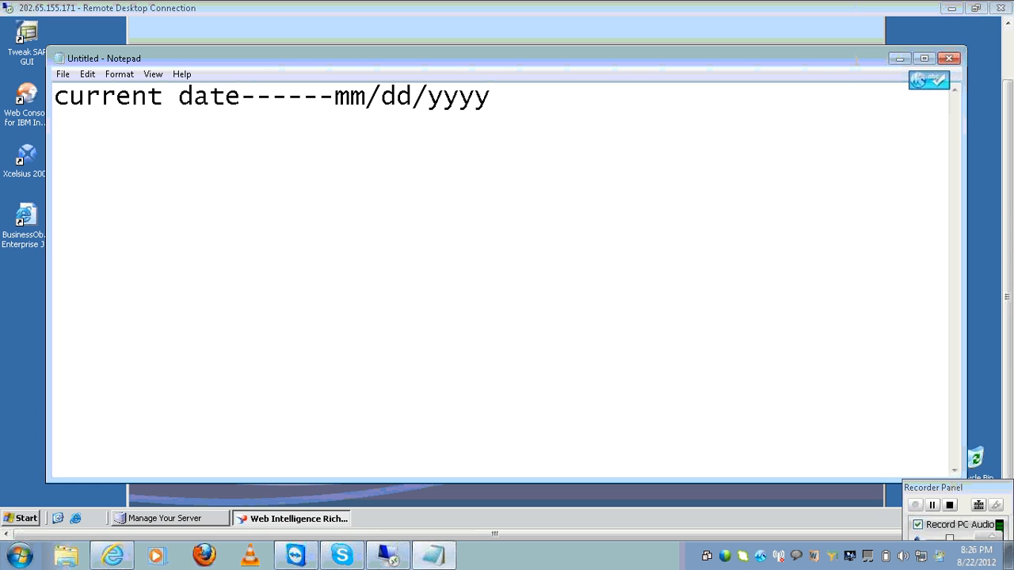
key(Return)
text(dd,mm)
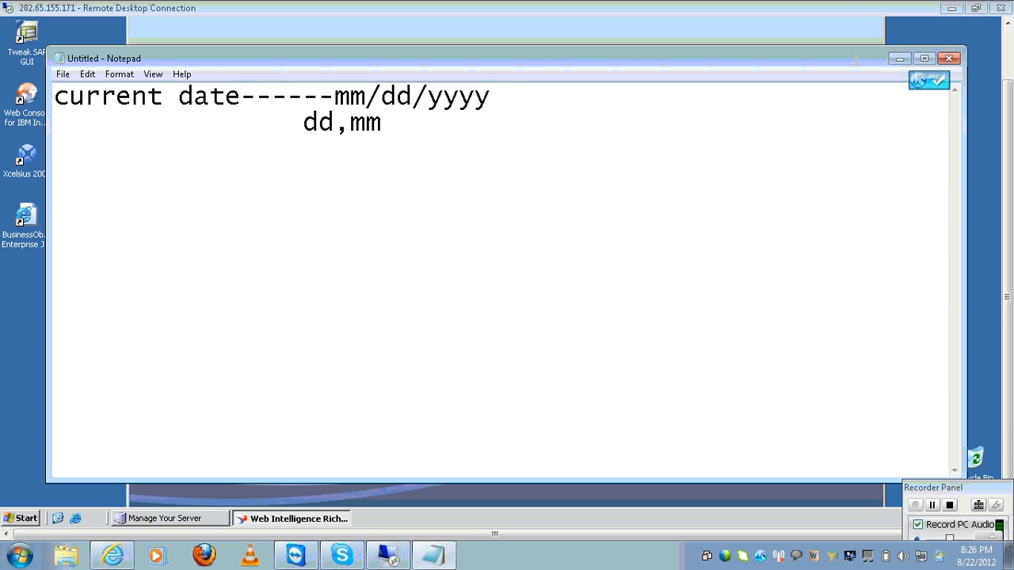
key(BackSpace)
key(BackSpace)
key(BackSpace)
text(/mm/yyyy)
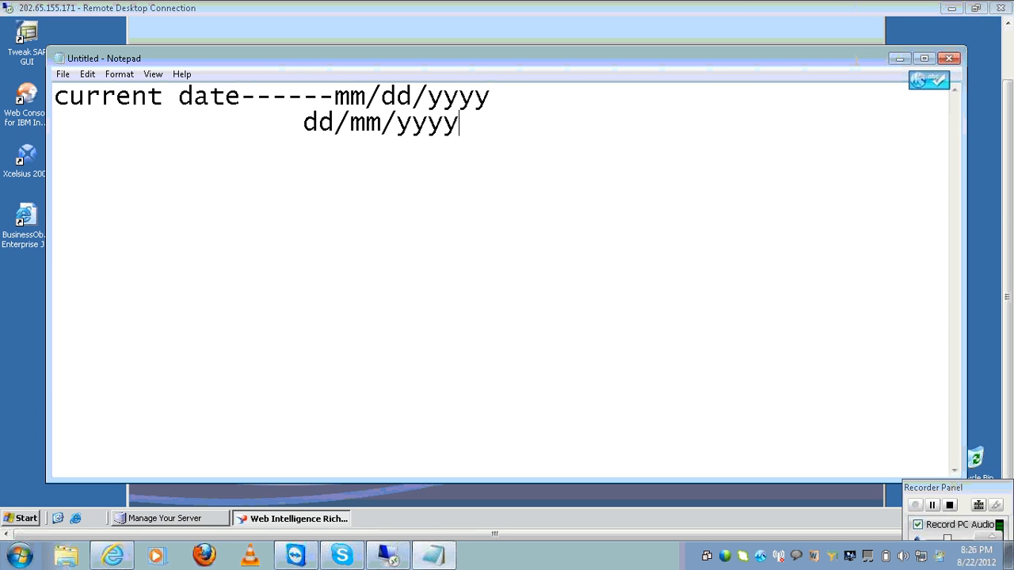
Step: Write "format date(current date:)" indented on the line beneath dd/mm/yyyy
key(Left)
key(Left)
key(Left)
key(Left)
key(Left)
key(Down)
text(forma)
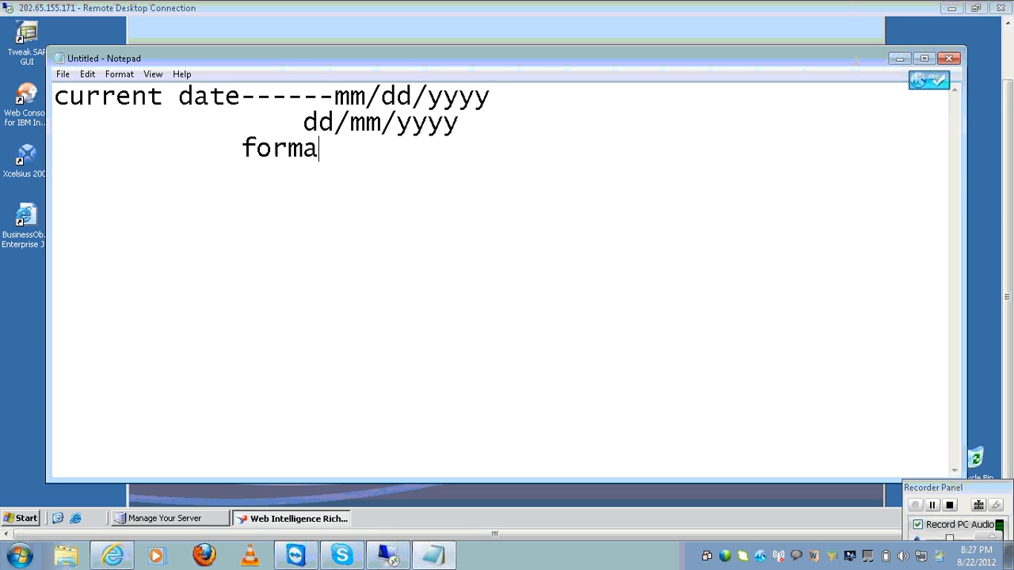
text(t dat date)
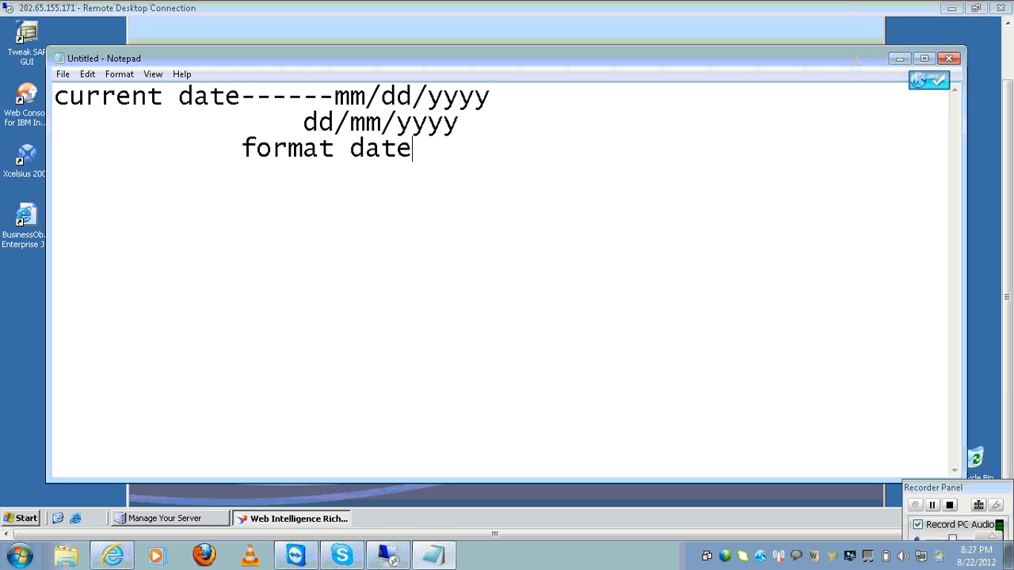
text(()
text(vu)
key(BackSpace)
key(BackSpace)
text(curr)
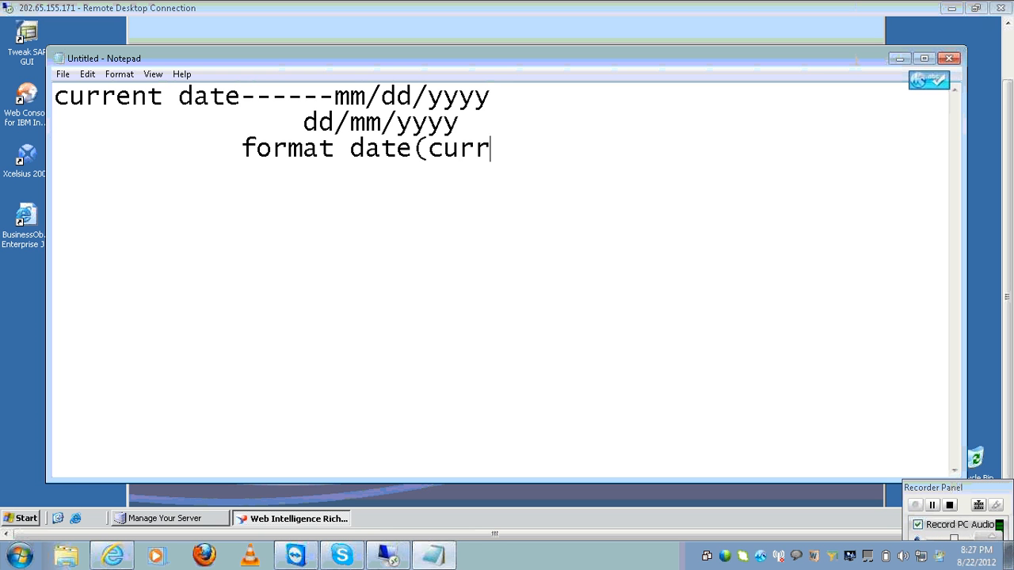
text(ent date:)
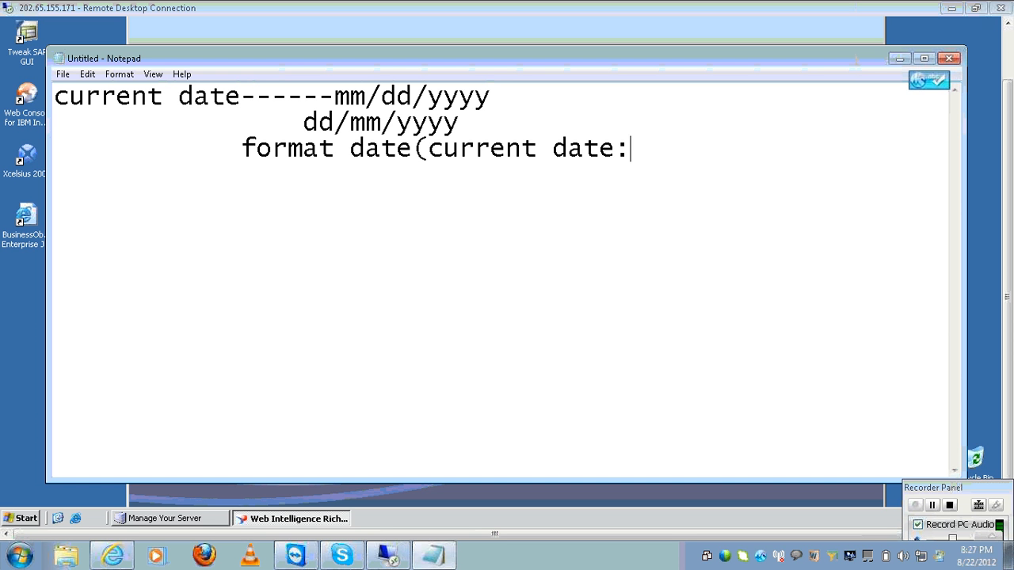
text())
Step: Leave two blank lines below the format date formula and write "current date---+7"
key(Return)
key(Return)
key(Return)
text(currwe)
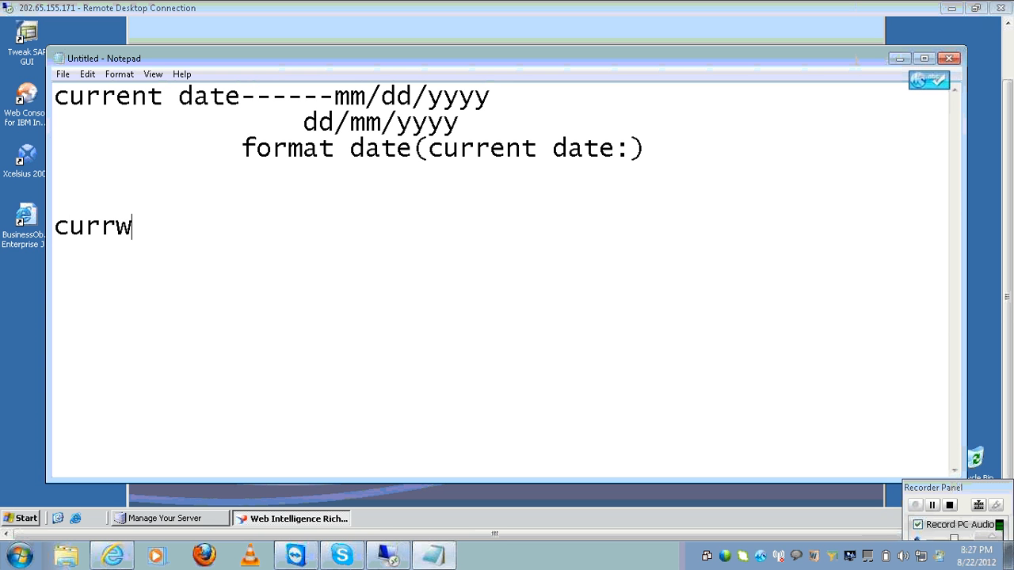
key(BackSpace)
key(BackSpace)
text(en)
key(BackSpace)
text(t date-)
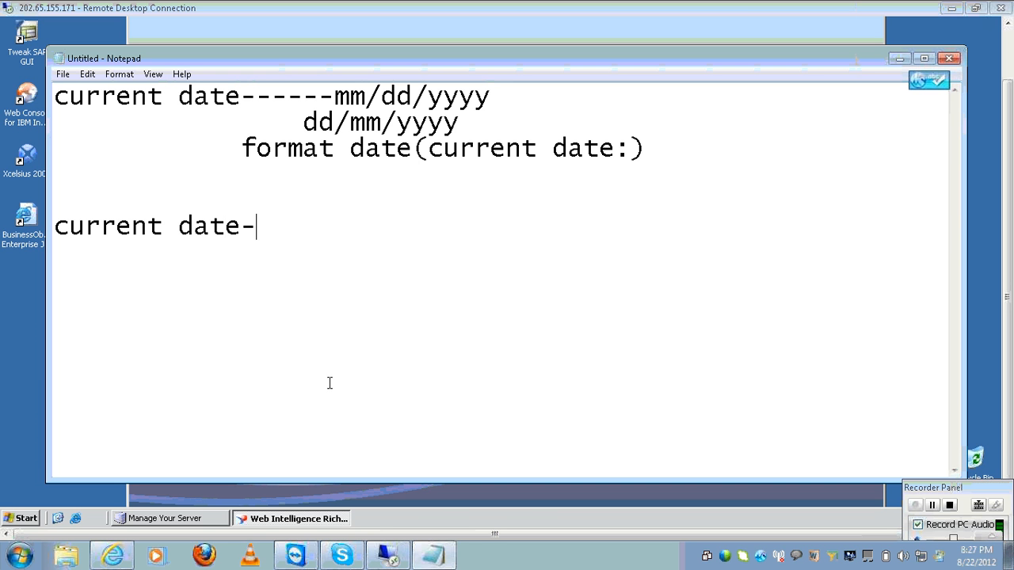
text(--)
text(+&)
key(BackSpace)
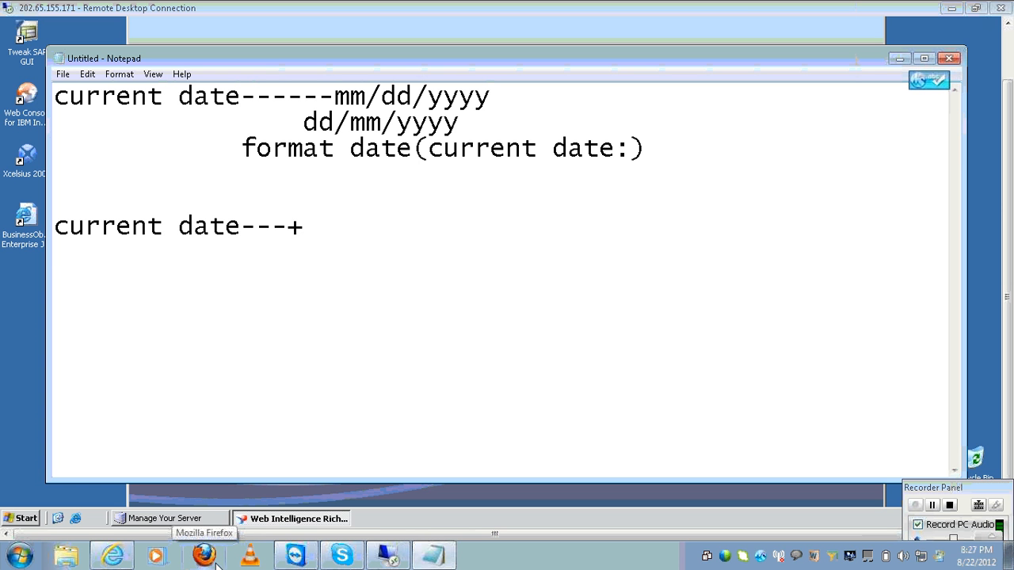
text(7)
Step: Add the formula "relative date(current date;7)" indented on the line beneath "current date---+7"
key(Return)
key(Tab)
key(Tab)
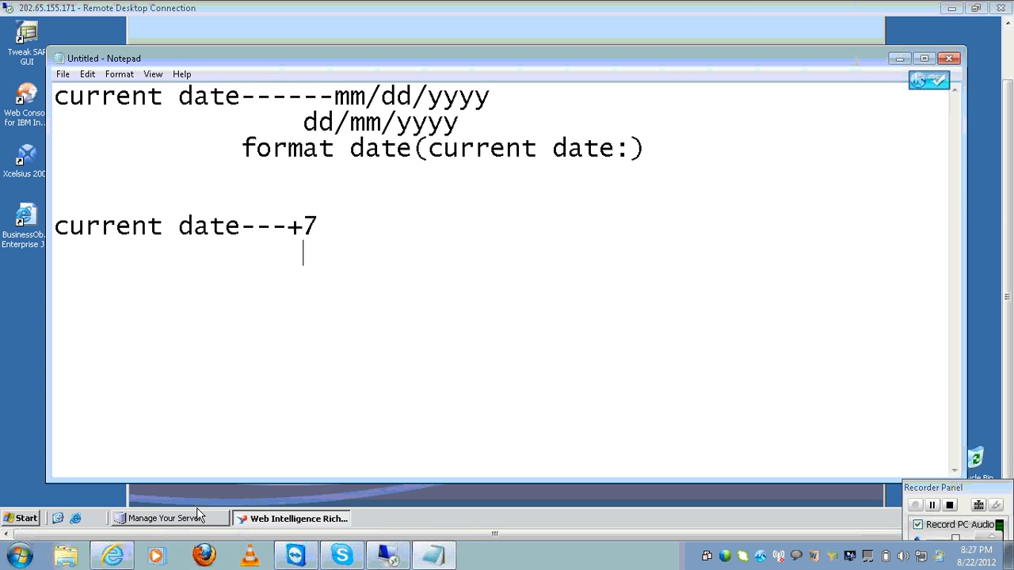
text(relativ)
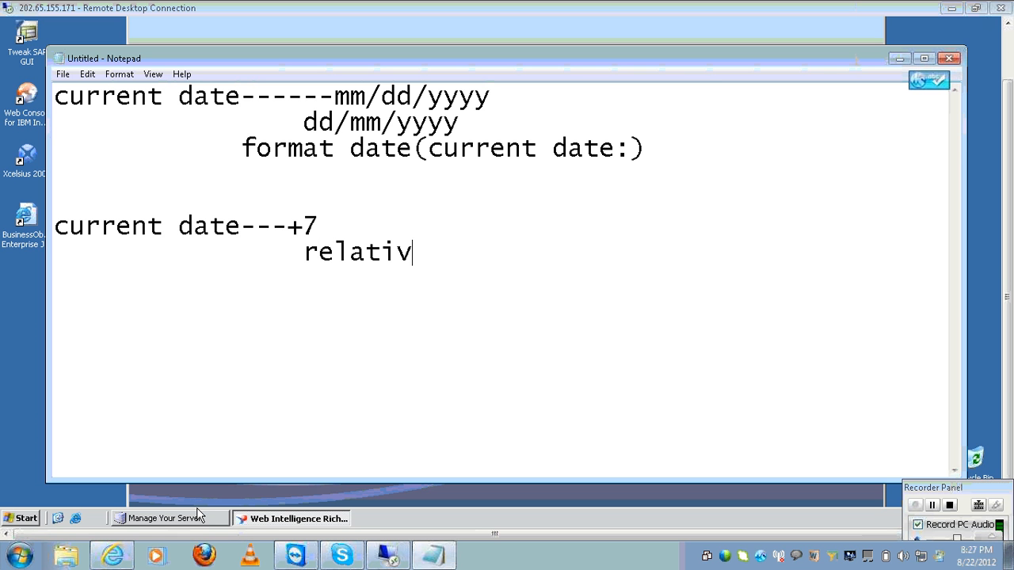
text(e date()
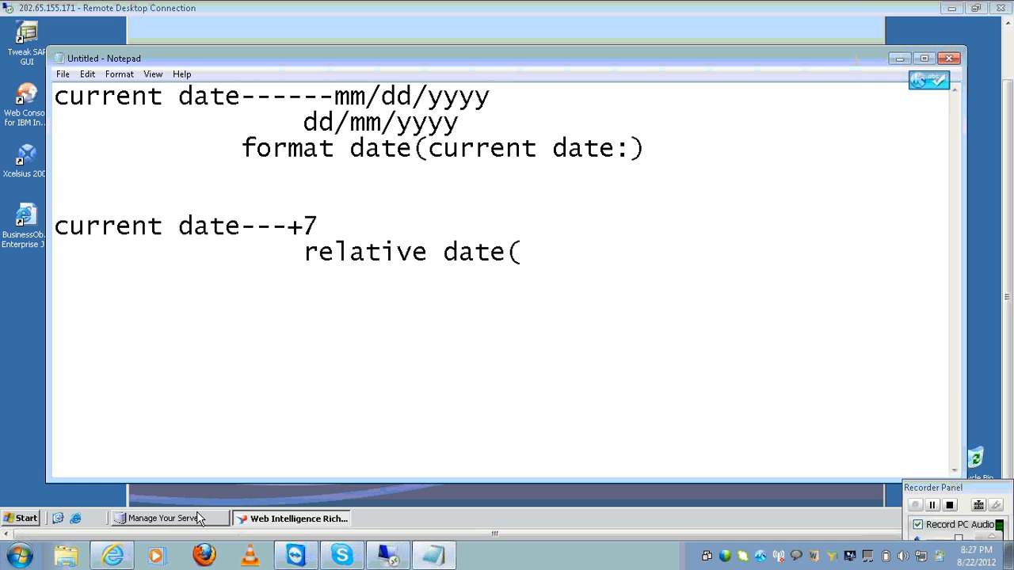
text(current dat)
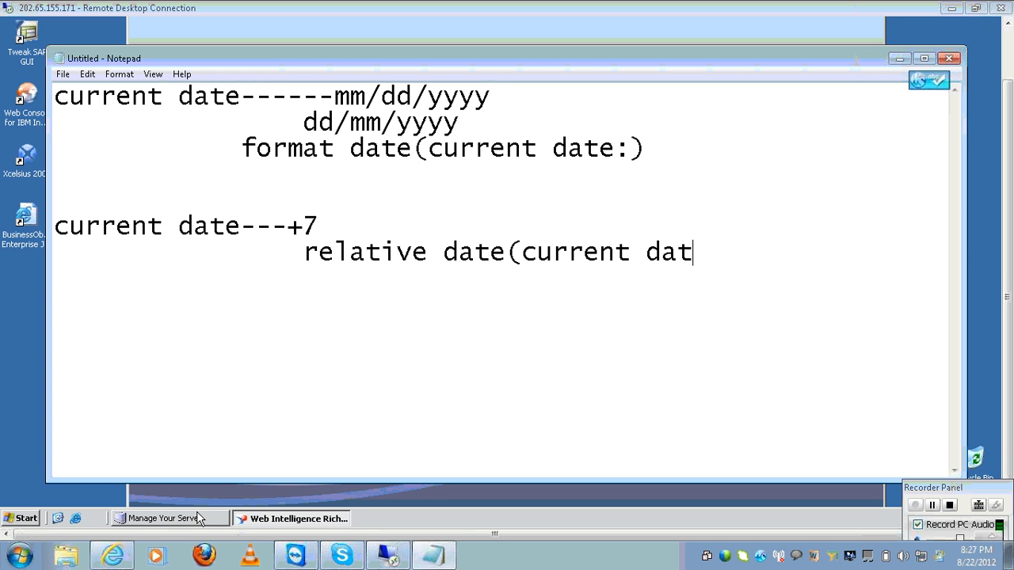
text(e;7))
Step: Number the two current date examples by prefixing their first lines with "1)" and "2)"
key(Home)
key(Up)
key(Up)
key(Up)
key(Up)
key(Up)
text(1)
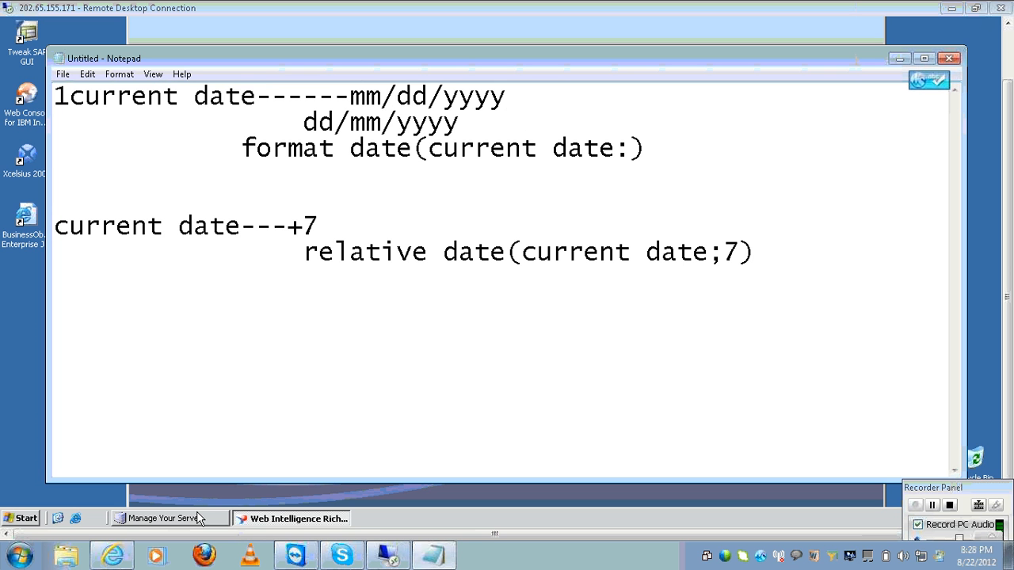
text())
key(Home)
key(Down)
key(Down)
key(Down)
key(Down)
key(Down)
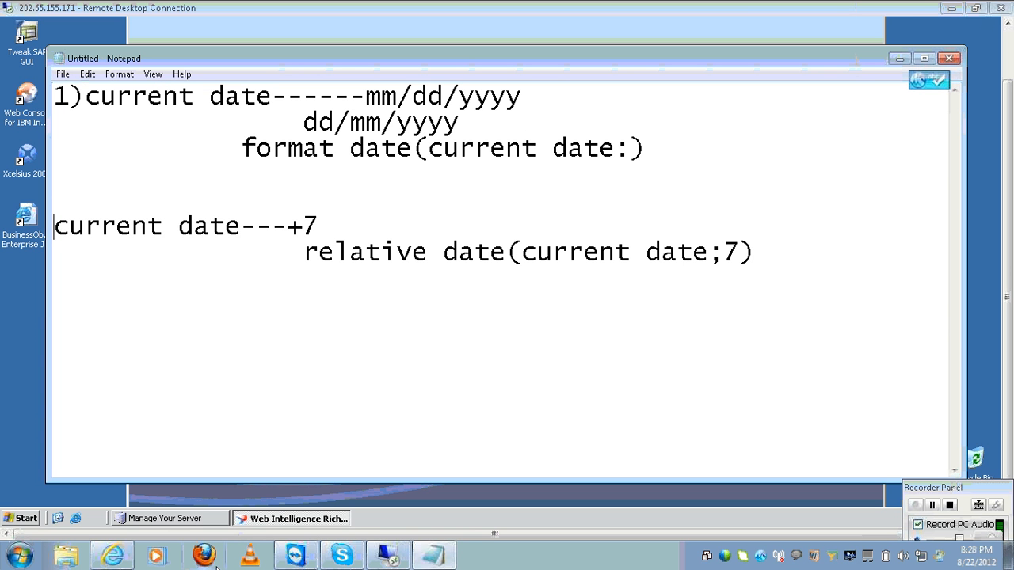
text(2)
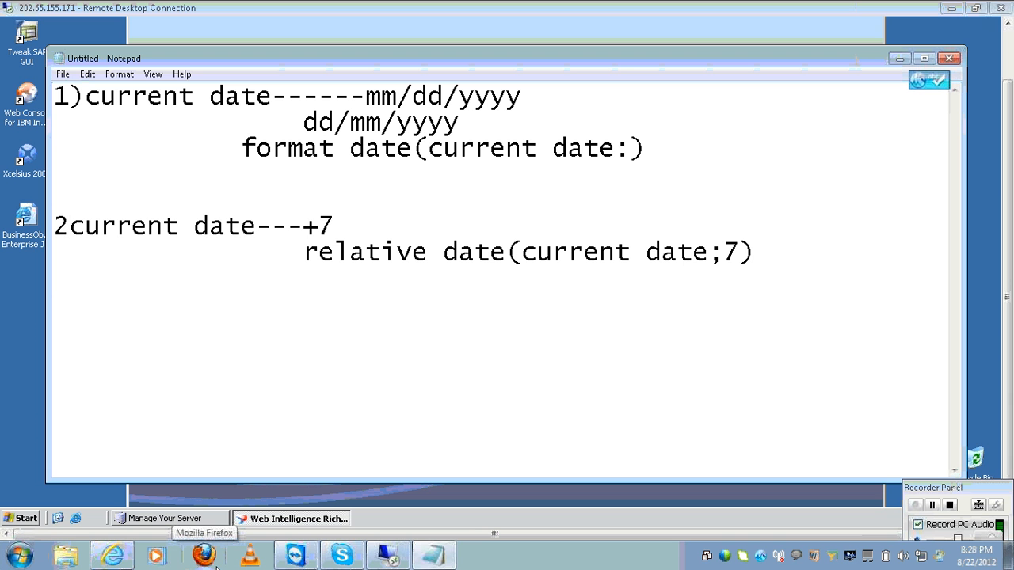
text())
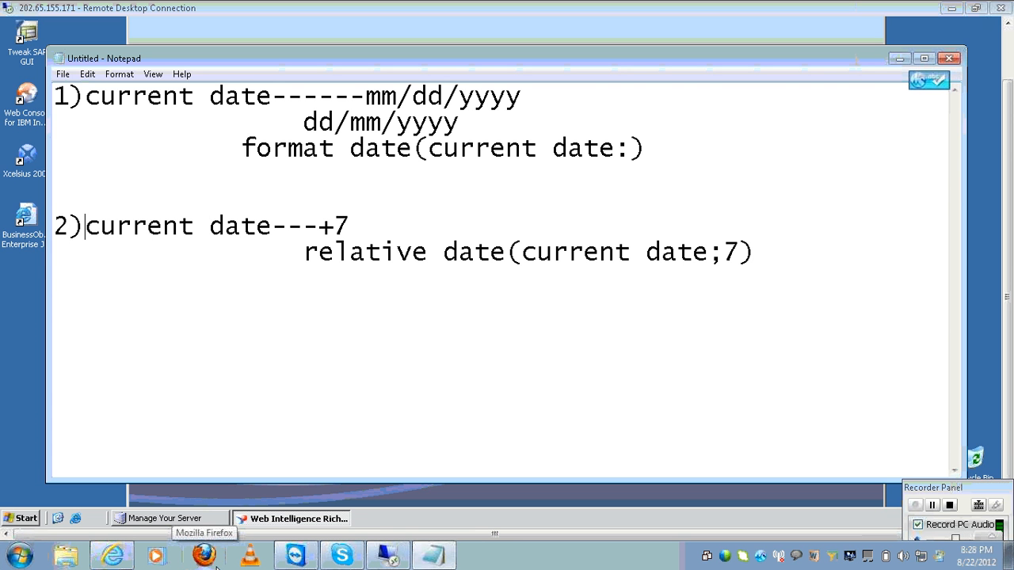
Step: Below the relative date example, write "2)state----" followed by a wide gap and the formula "left(state;2)"
key(Down)
key(Down)
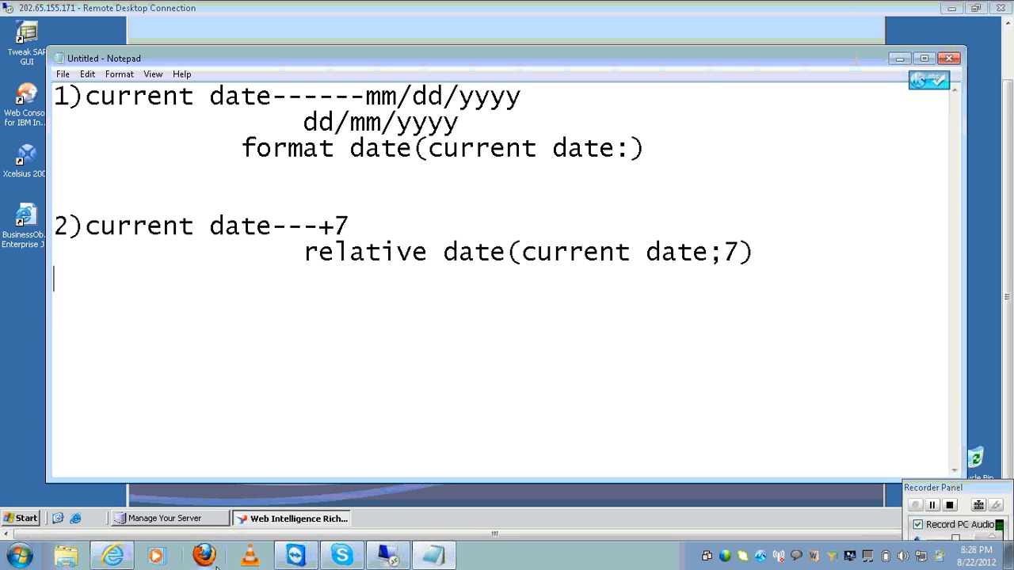
key(Down)
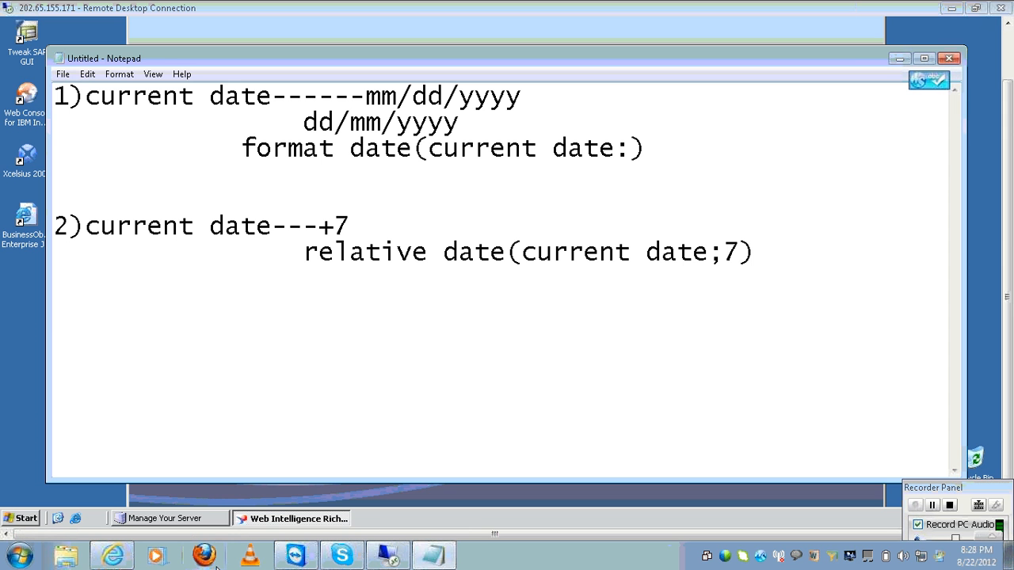
text(2)state-)
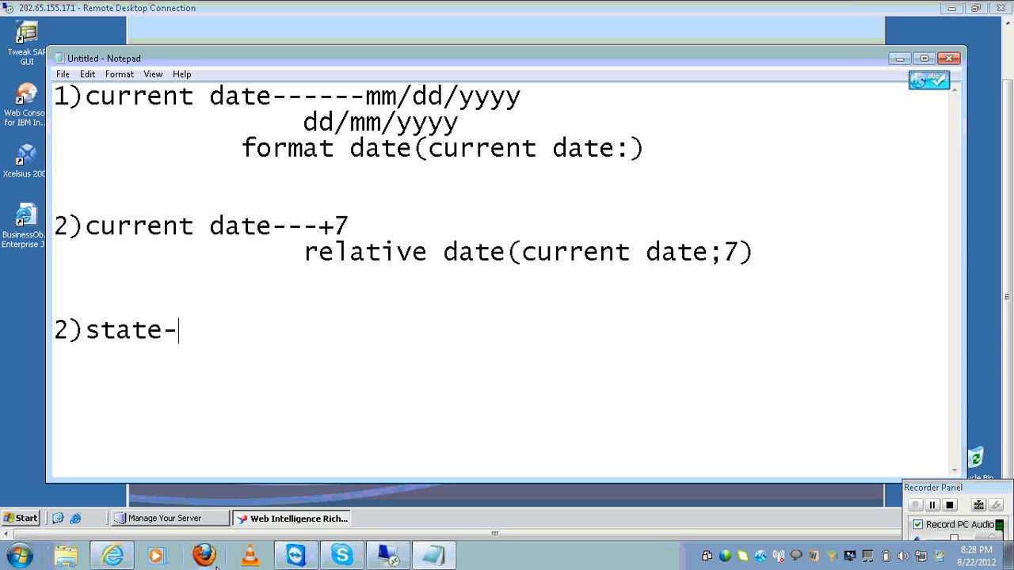
text(---)
text(         1)
text(eft)
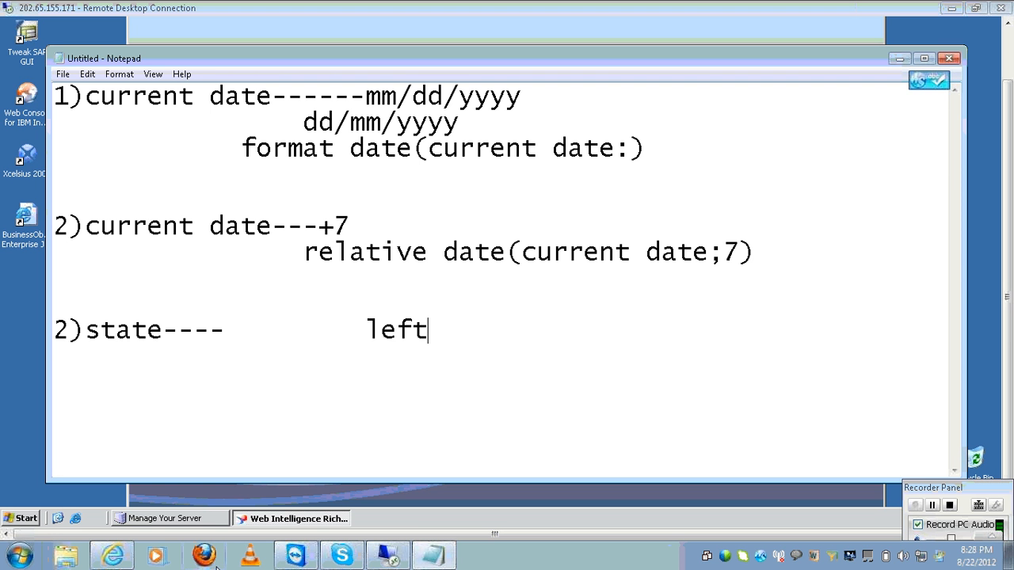
text((state)
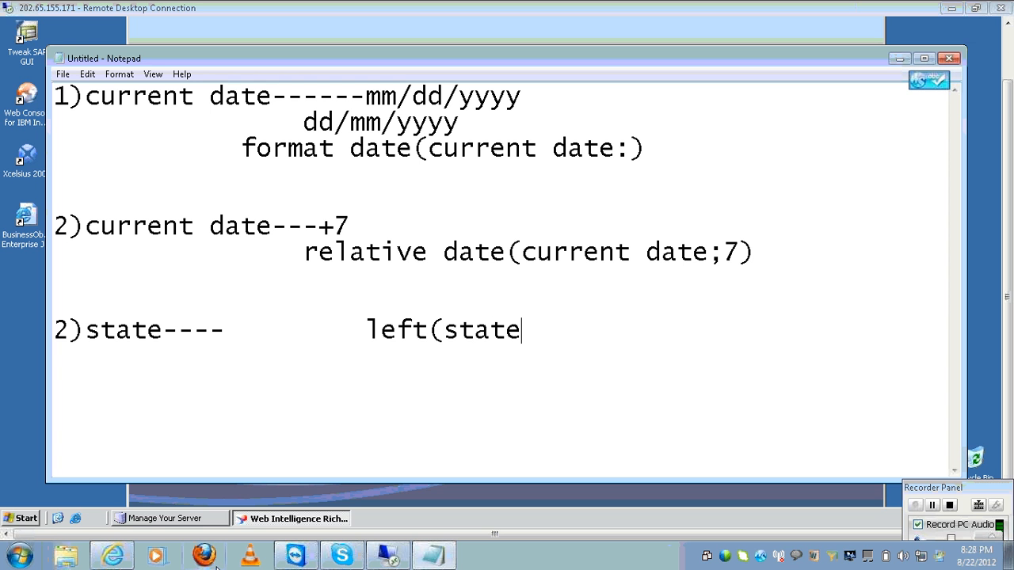
text(;2))
key(Return)
Step: Change the number of the state entry with the left formula to 3
text(3)
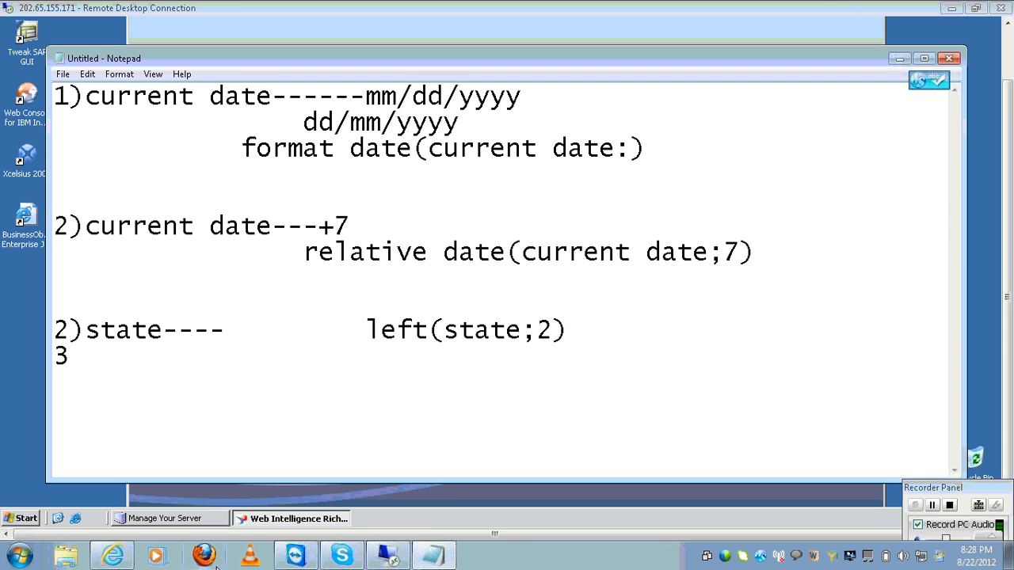
key(BackSpace)
key(Up)
key(Delete)
text(3)
Step: Add a fourth entry below, "4) state---------", followed by a wide gap and the formula "right(state;2)"
key(End)
key(Return)
text(4))
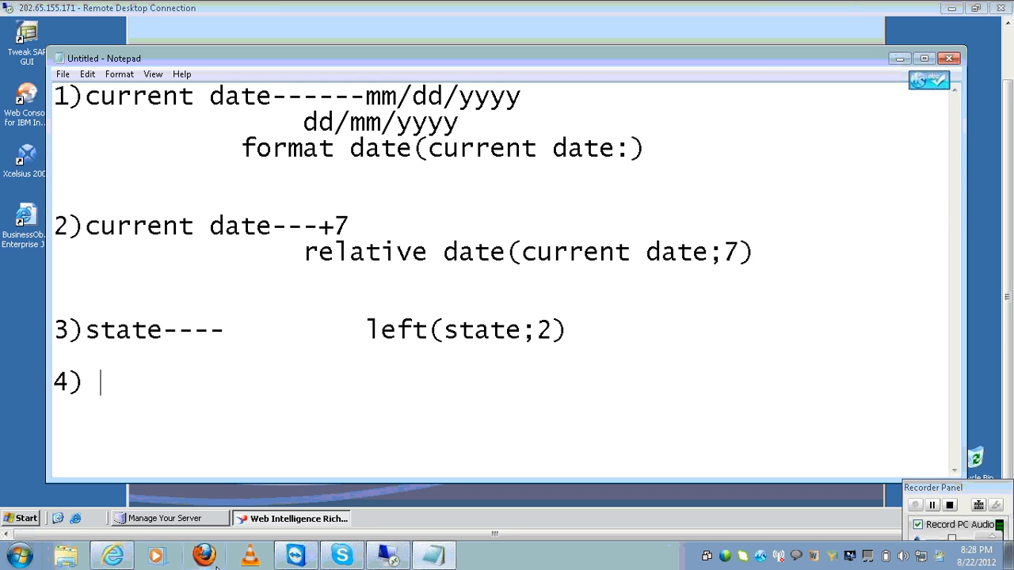
text( state)
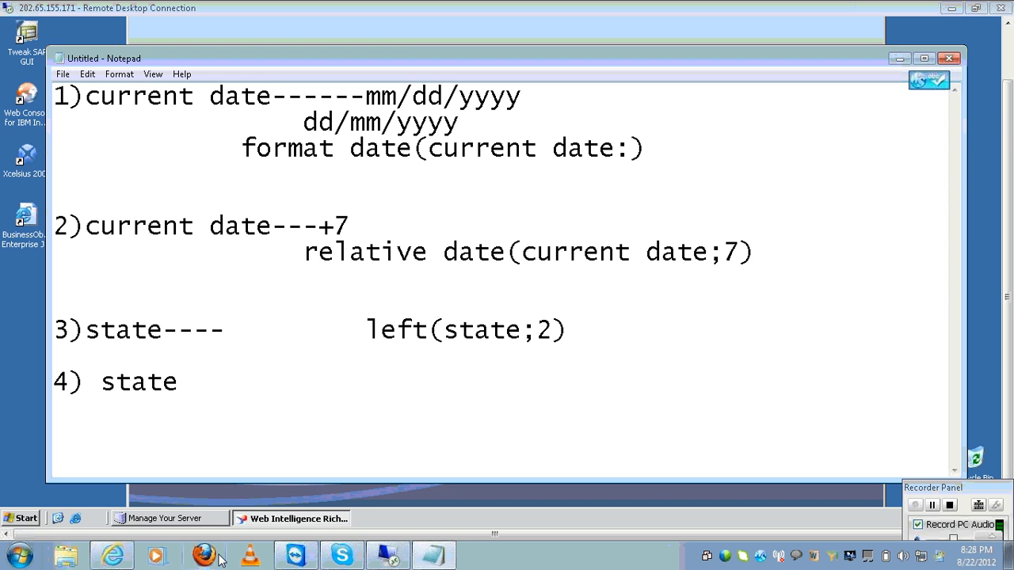
text(---------)
key(Tab)
text(right)
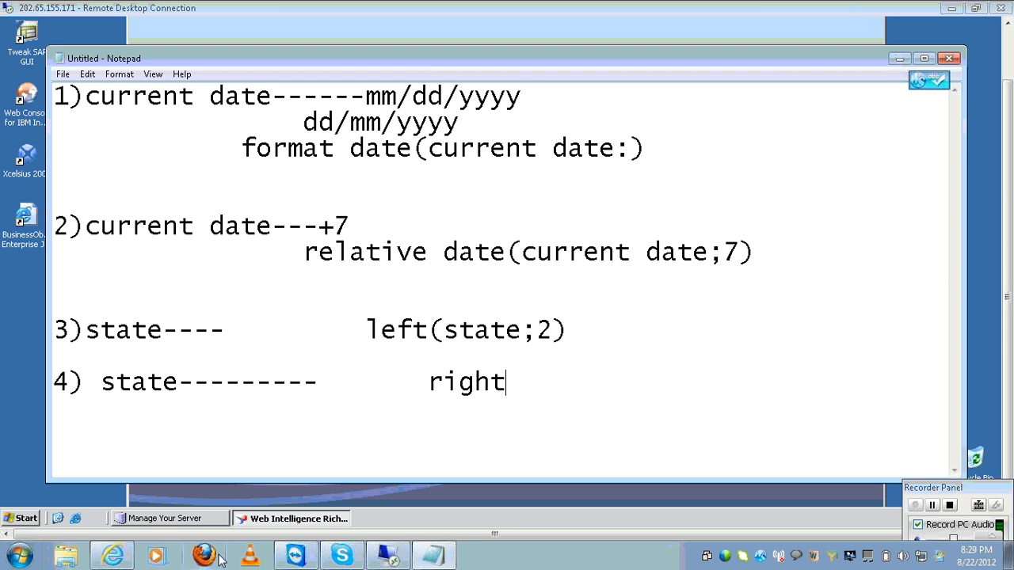
text((state;)
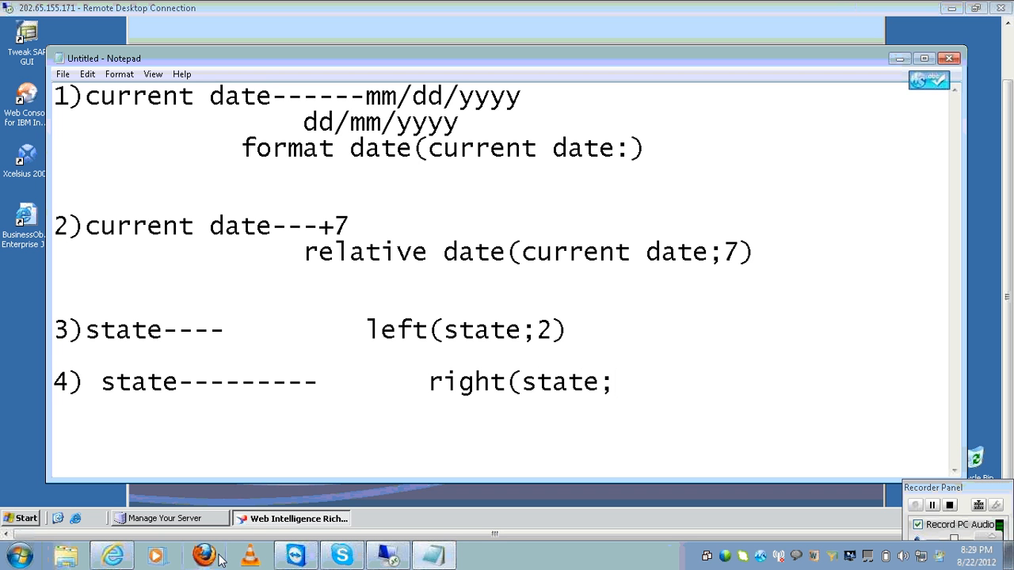
text(2))
Step: Add a fifth entry, "5)", followed by a wide gap and the formula "length(state)"
key(Return)
key(Return)
text(5)              )
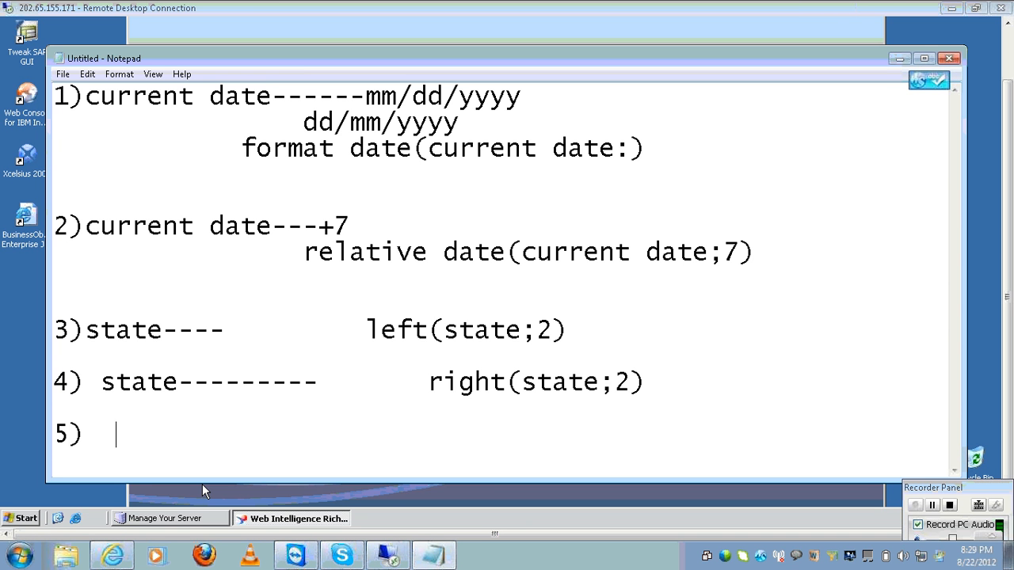
text(   leng)
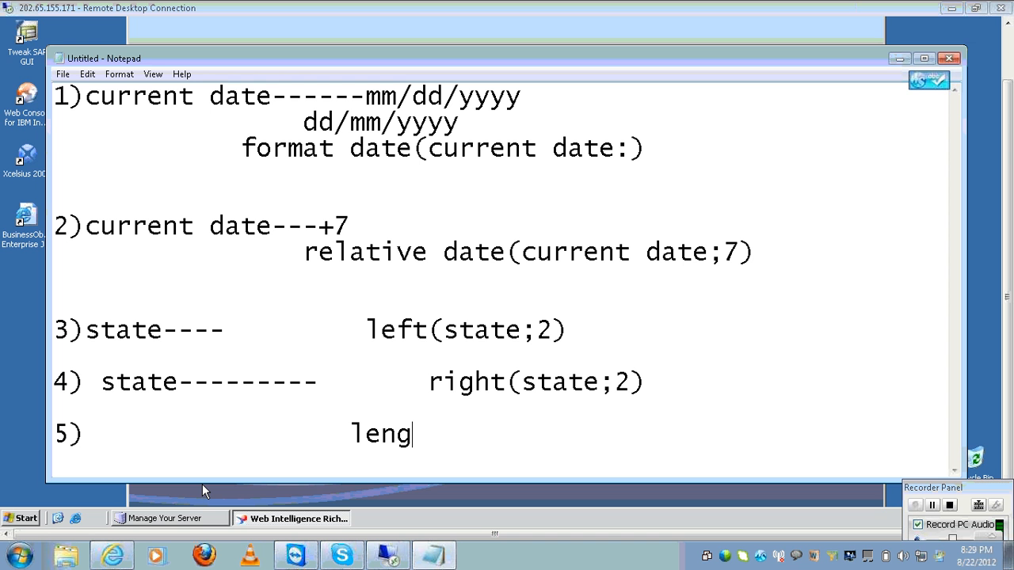
text(th(stat)
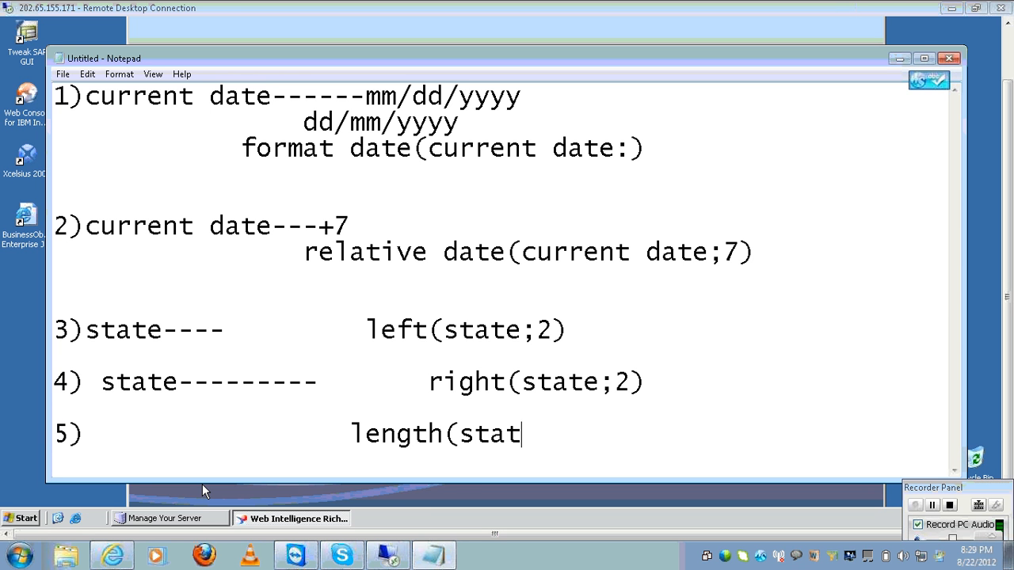
text(e))
Step: Add a sixth entry, "6)rowindex()----------0,1,2,------", leaving a blank line after the length entry
key(Return)
key(Return)
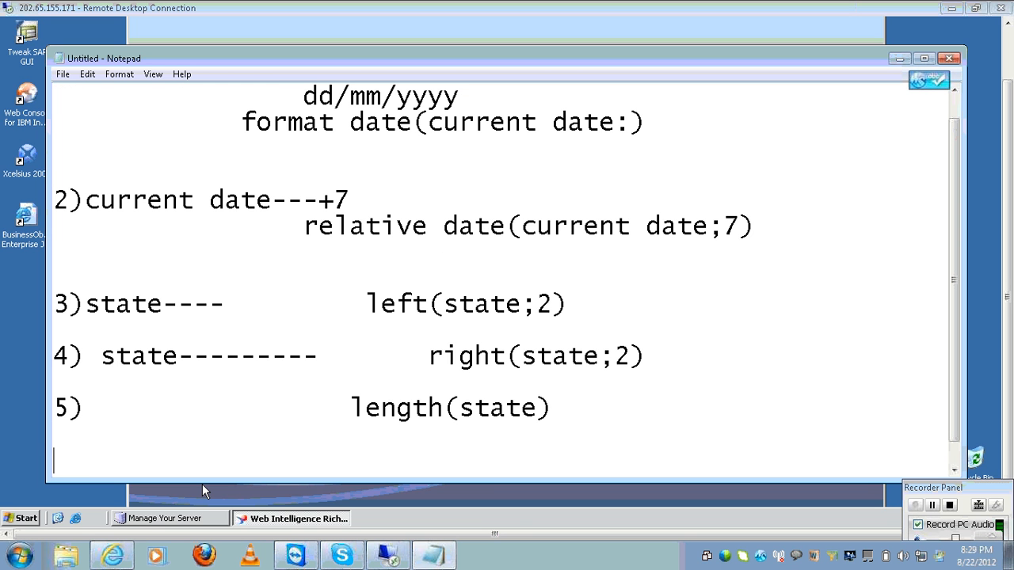
text(6))
text(rowinded)
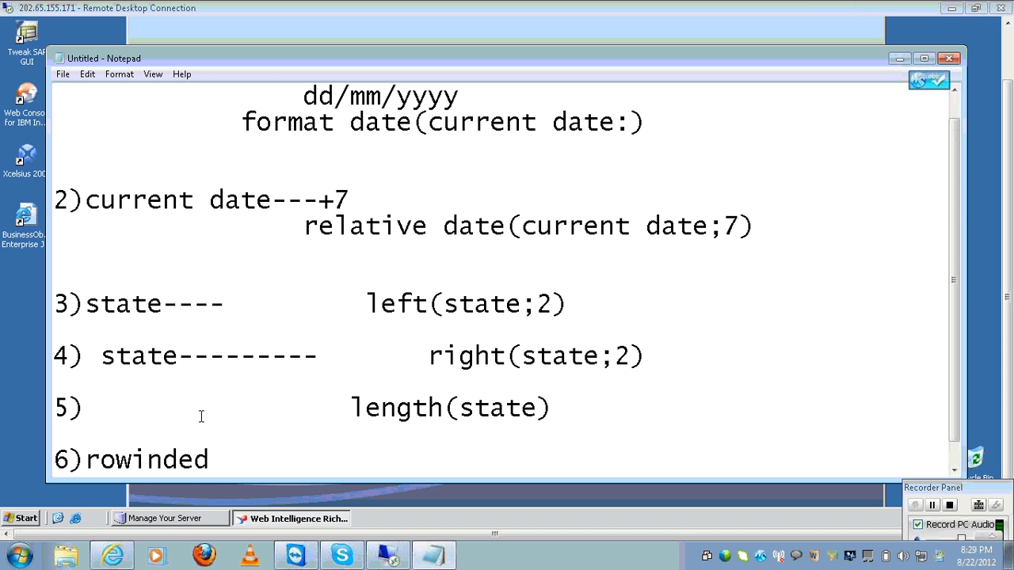
key(BackSpace)
text(x()-----)
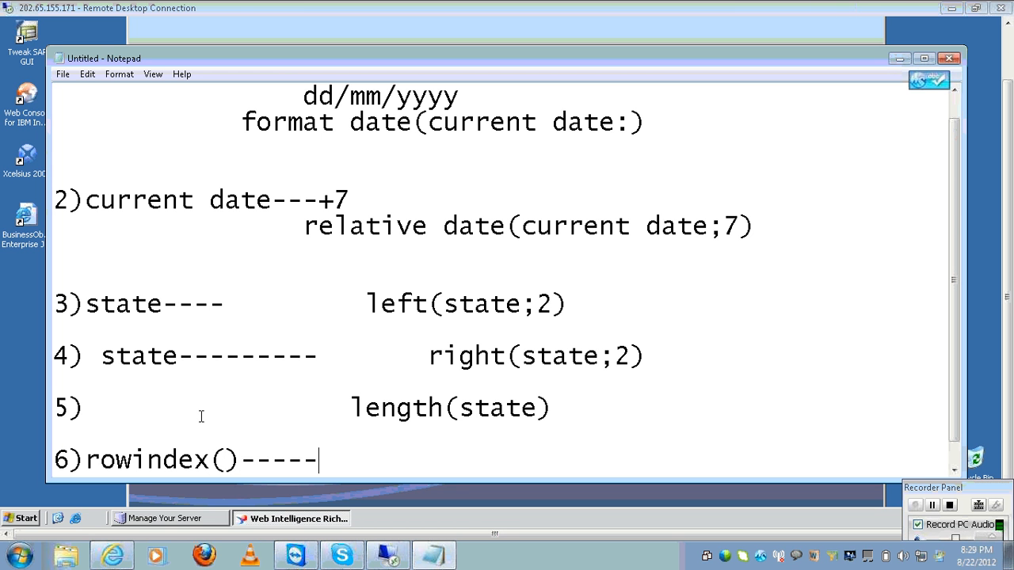
text(-----)
text(0,)
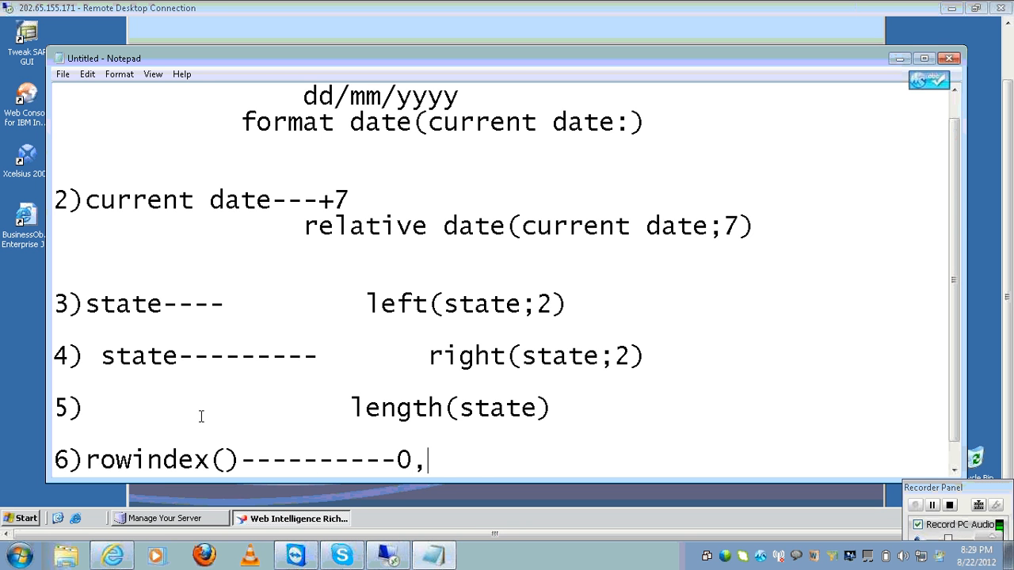
text(1,2,------)
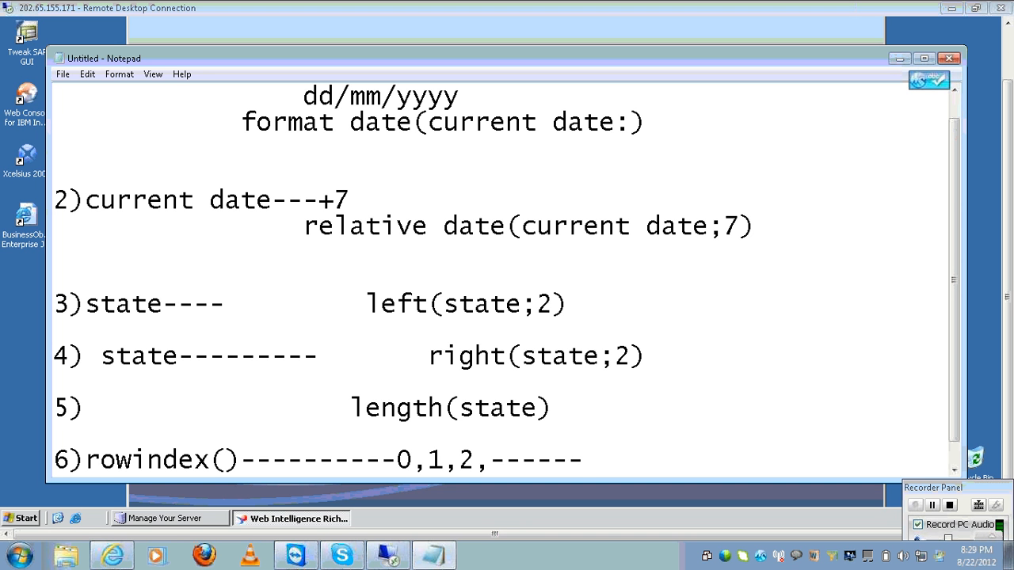
Step: Insert "+1" directly after "rowindex()" in the sixth entry
key(Left)
key(Left)
key(Left)
key(Left)
key(Left)
key(Left)
key(Left)
key(Left)
key(Left)
key(Left)
key(Left)
key(Left)
key(Left)
key(Left)
key(Left)
key(Left)
key(Left)
key(Left)
key(Left)
text(+1)
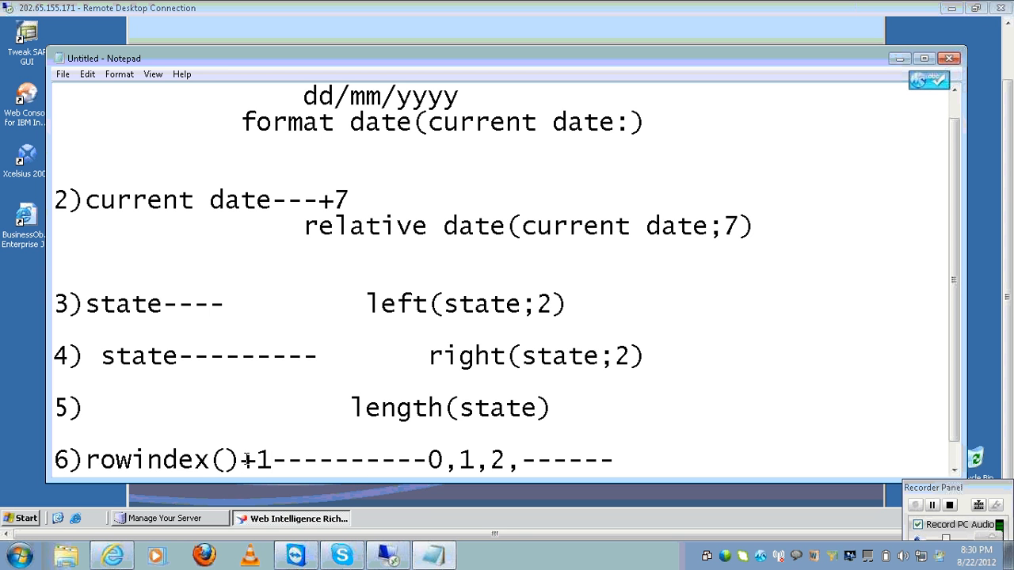
Step: Highlight the text "rowindex()" in the sixth entry, leaving out the "+1"
key(shift+Left)
key(shift+Left)
key(shift+Left)
key(shift+Left)
key(shift+Left)
key(shift+Left)
key(shift+Left)
key(shift+Left)
key(shift+Left)
key(shift+Left)
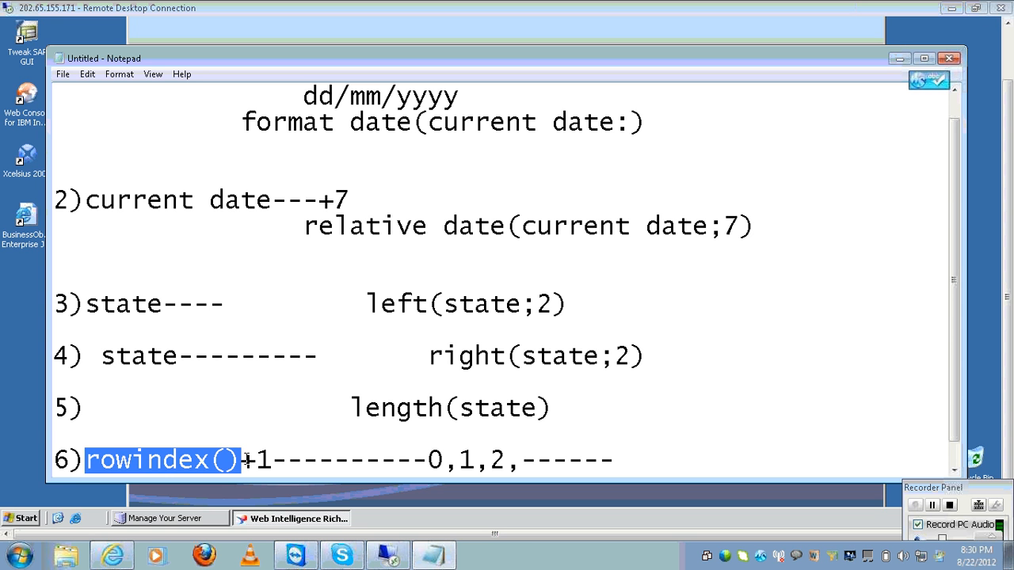
Step: Change the number sequence in the sixth entry to "1,2,3", removing the leading 0 and adding 3 after the 2
click(434, 460)
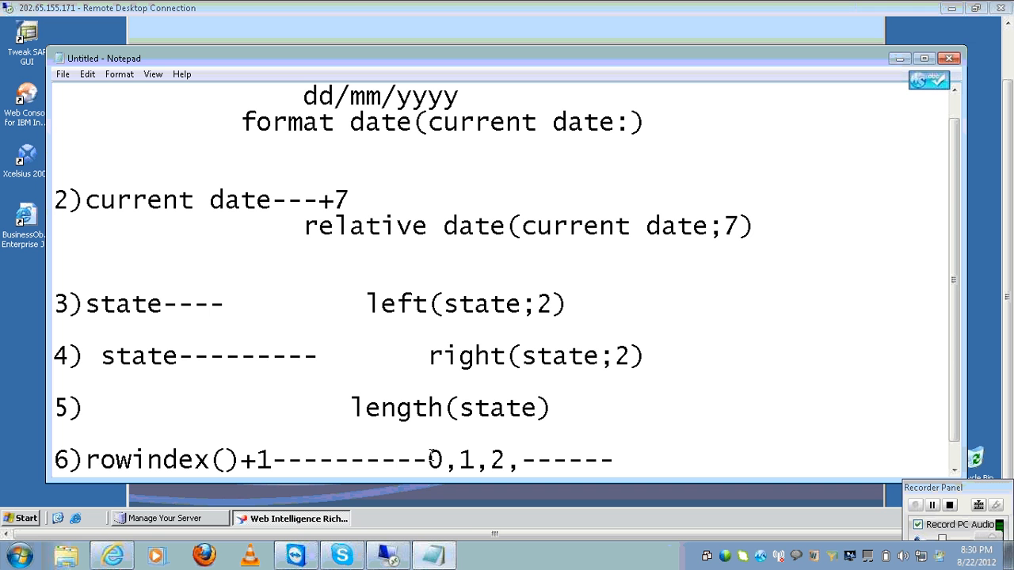
key(Delete)
key(Delete)
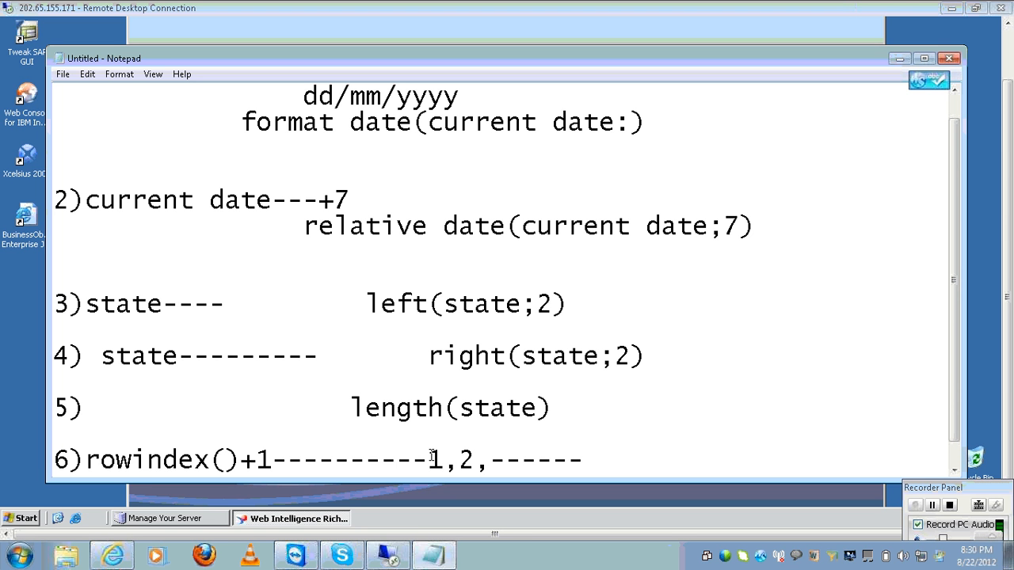
click(491, 459)
text(3)
Step: Save the notes as a text document named vru2208 in the suggested folder
key(ctrl+s)
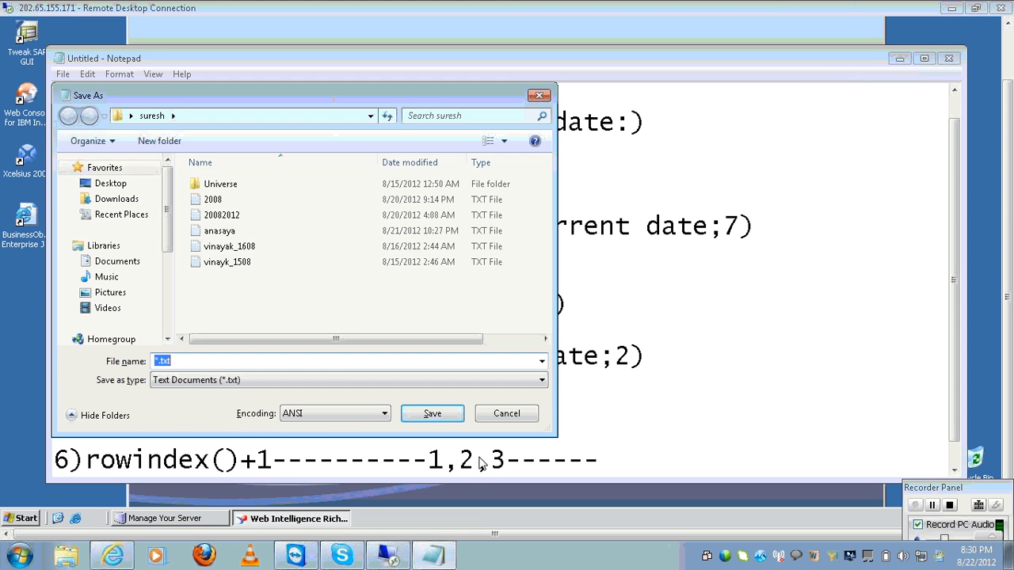
text(vr)
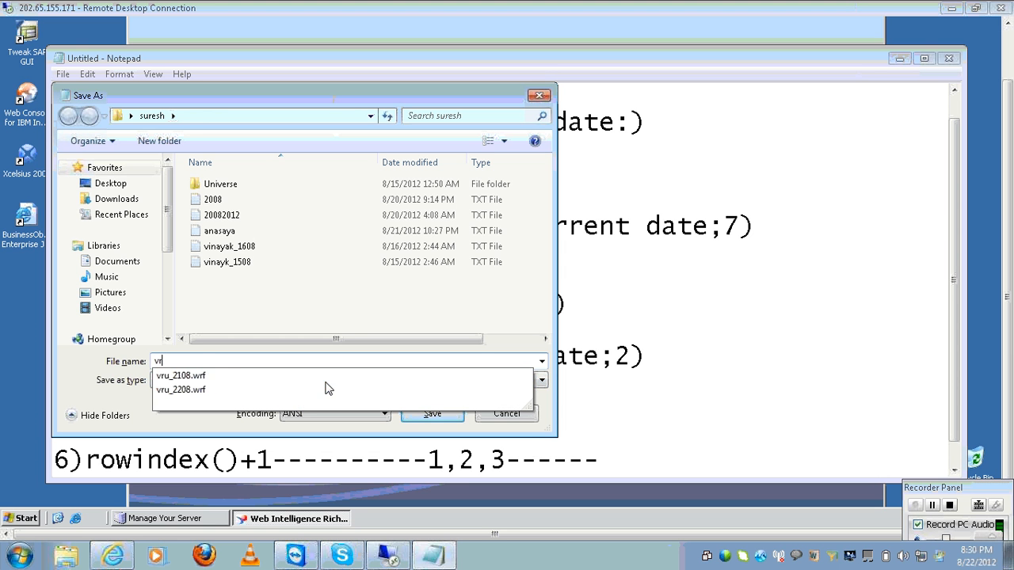
text(u220)
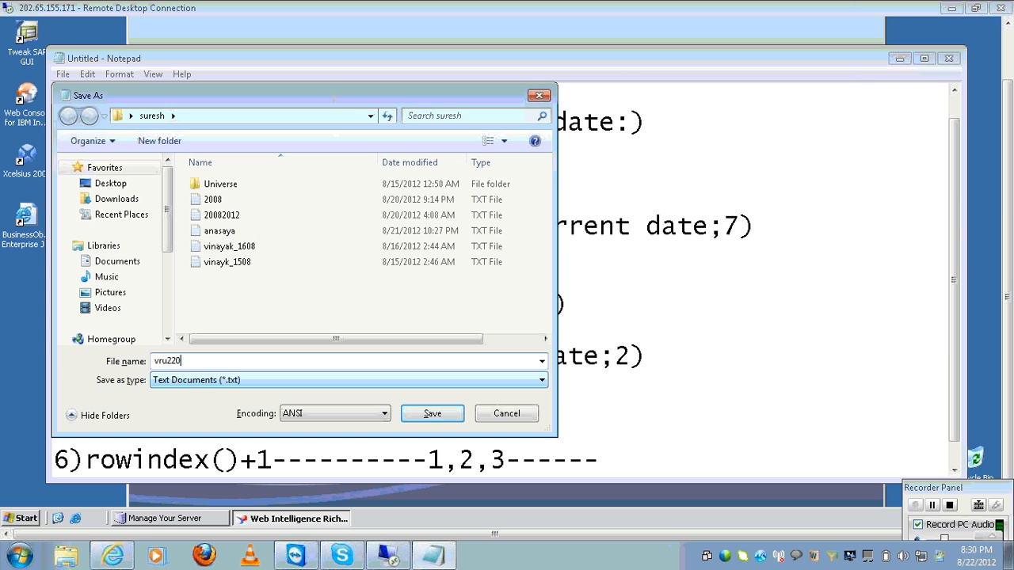
text(8)
key(Return)
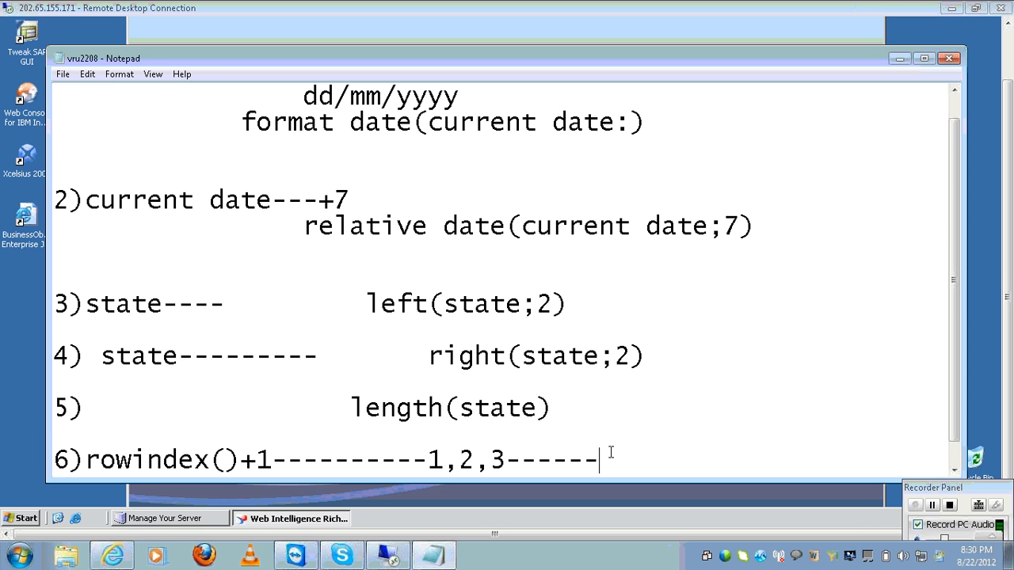
Step: Add a seventh entry, "7)currentuser()", leaving a blank line after the sixth entry
key(Return)
key(Return)
text(7)
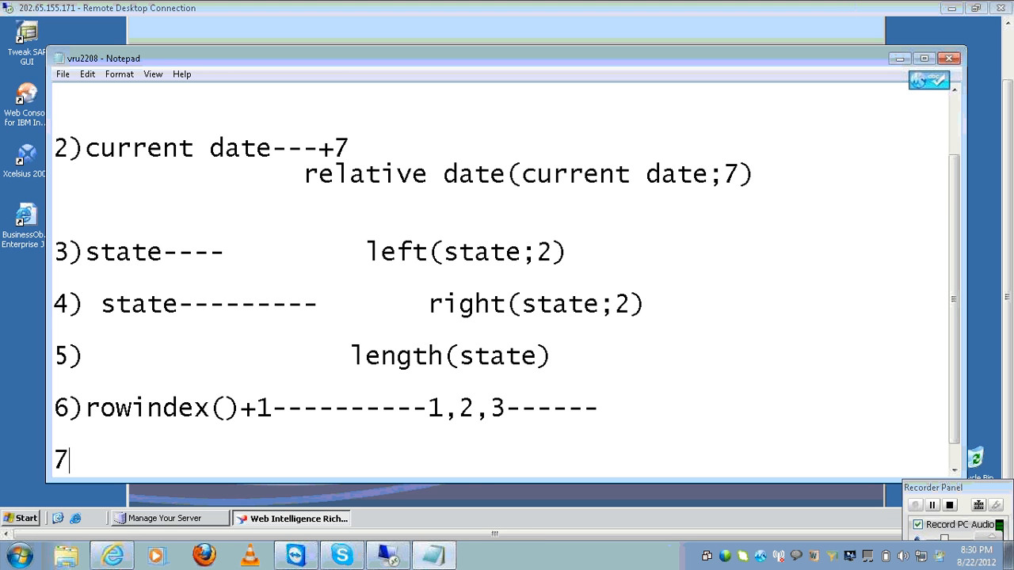
text()curr)
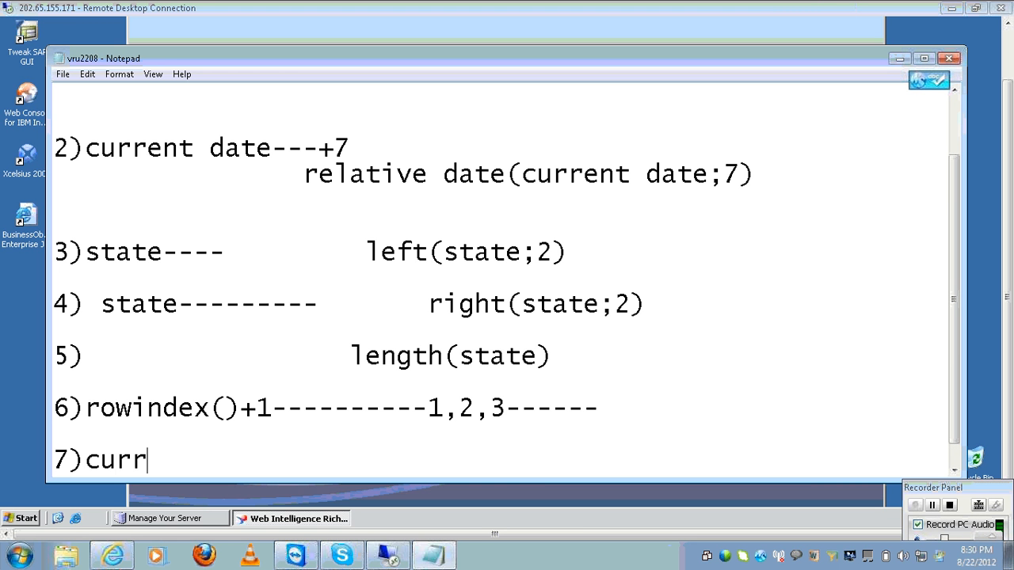
text(entuser)
key(BackSpace)
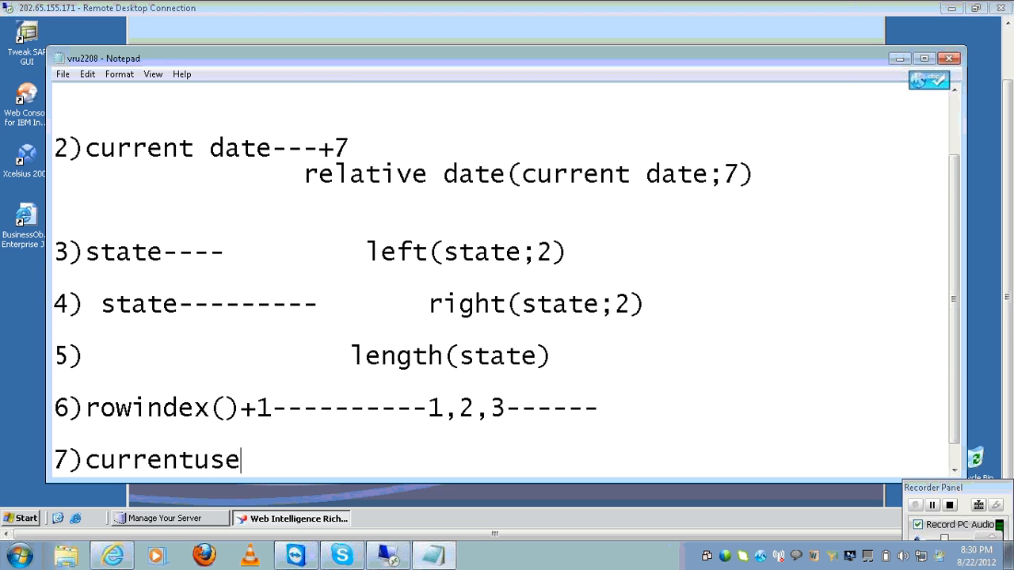
text(r())
Step: Add an eighth entry, "8)sales*.1", leaving a blank line after the currentuser entry
key(Return)
text(8)
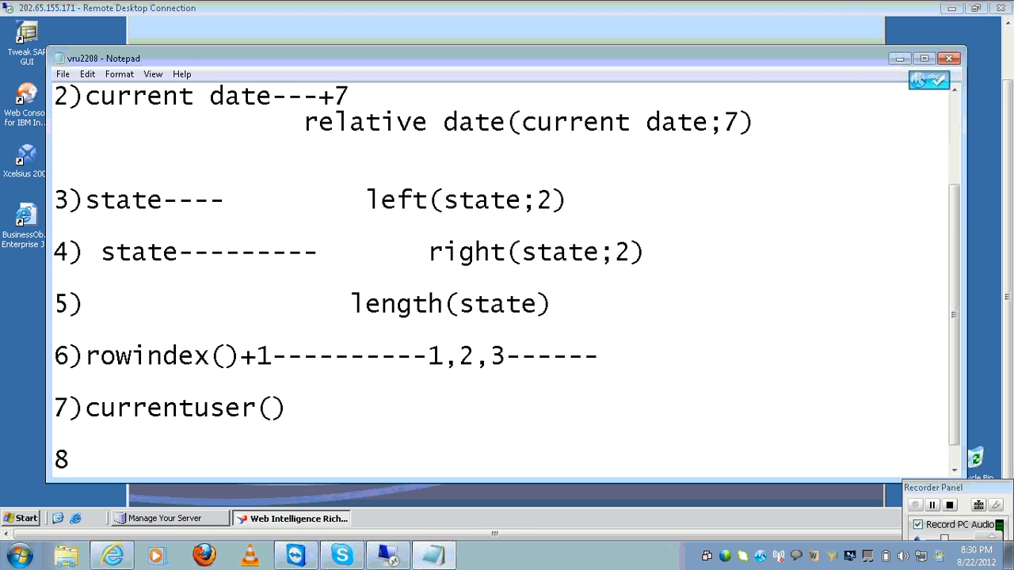
text()sales)
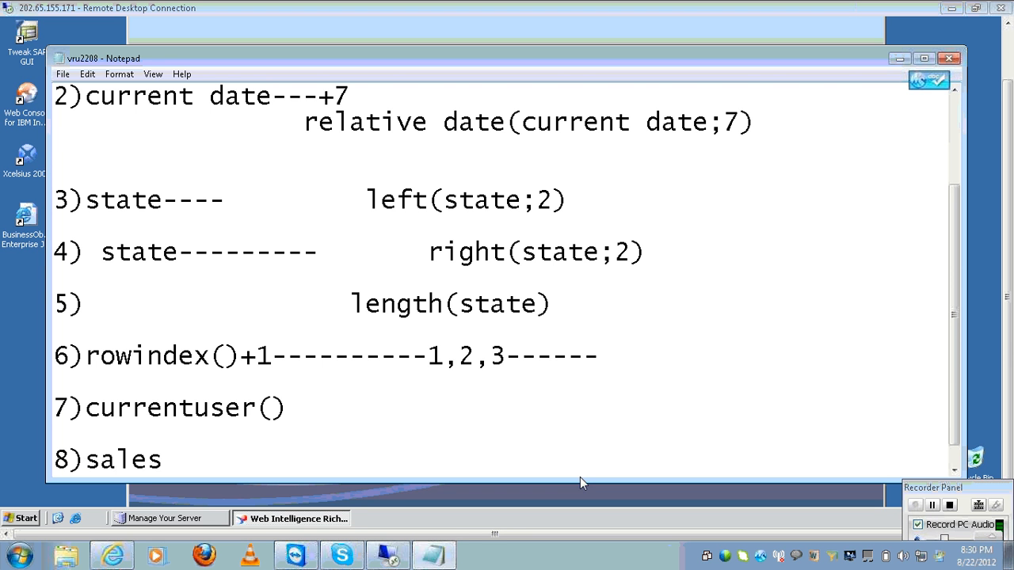
text(*.1)
key(Return)
text(9)
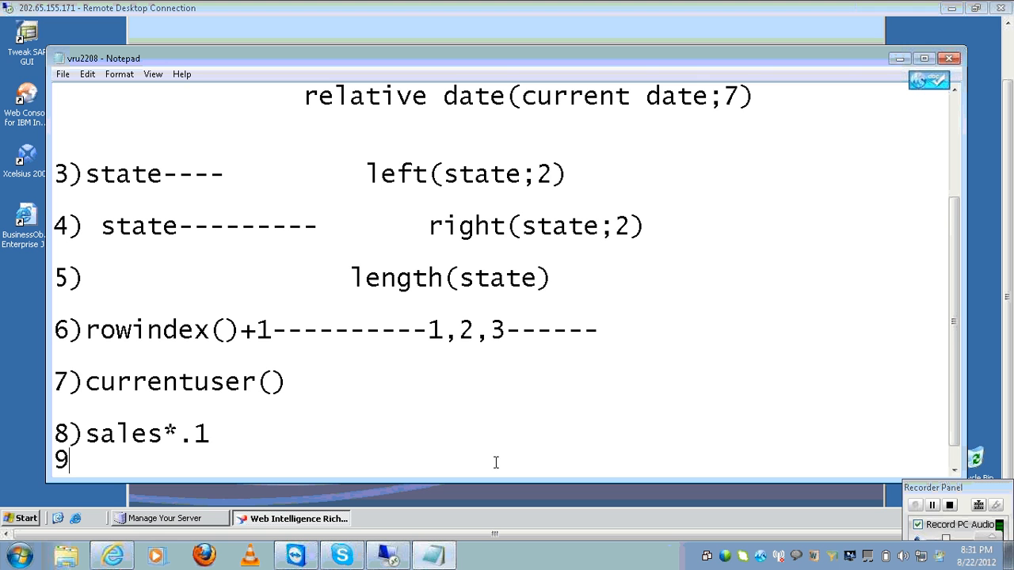
key(Return)
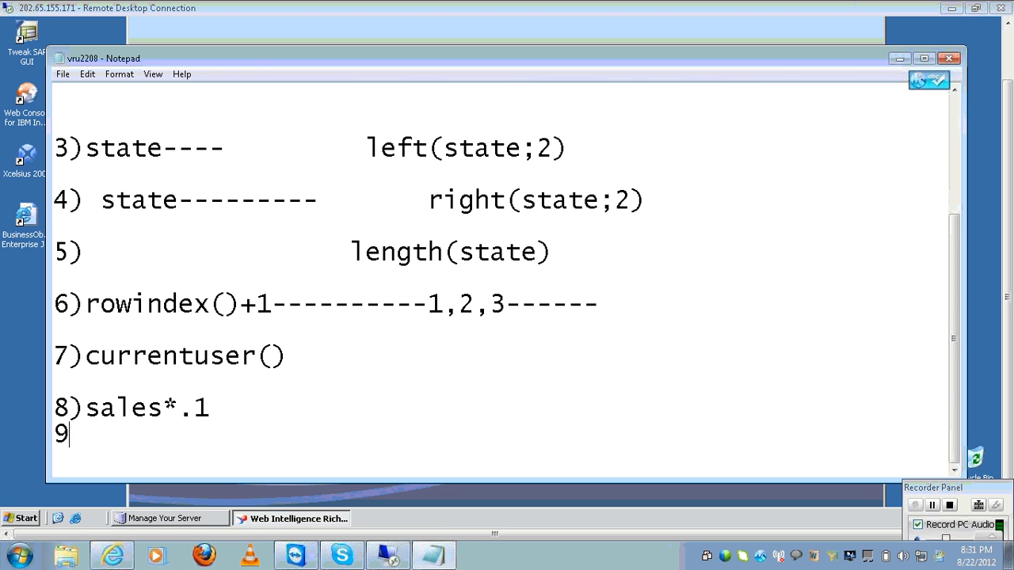
key(BackSpace)
key(BackSpace)
text(9)
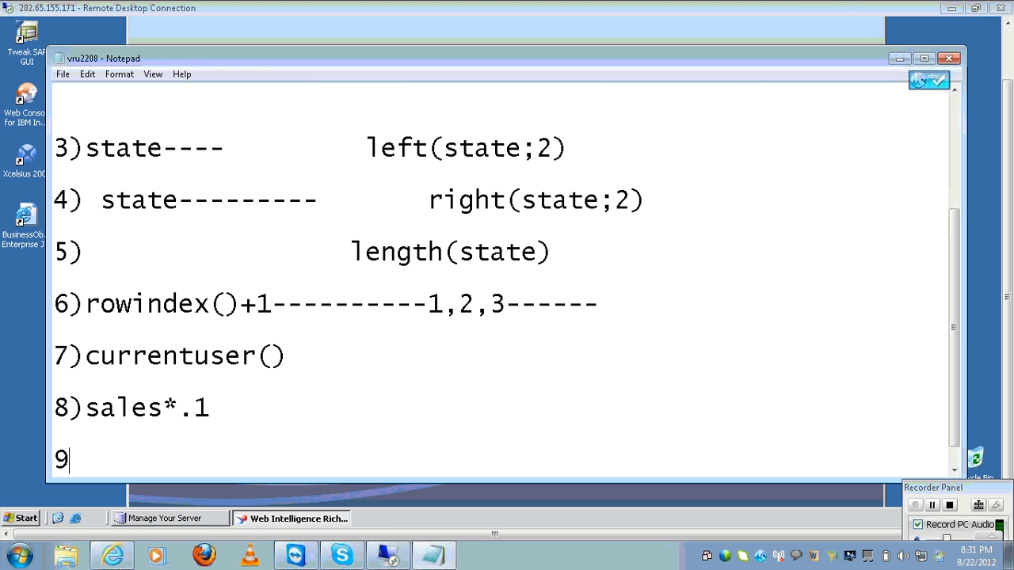
text())
key(BackSpace)
key(BackSpace)
Step: Write the unnumbered line "userresponse()" below the eighth entry, separated by several blank lines
key(Return)
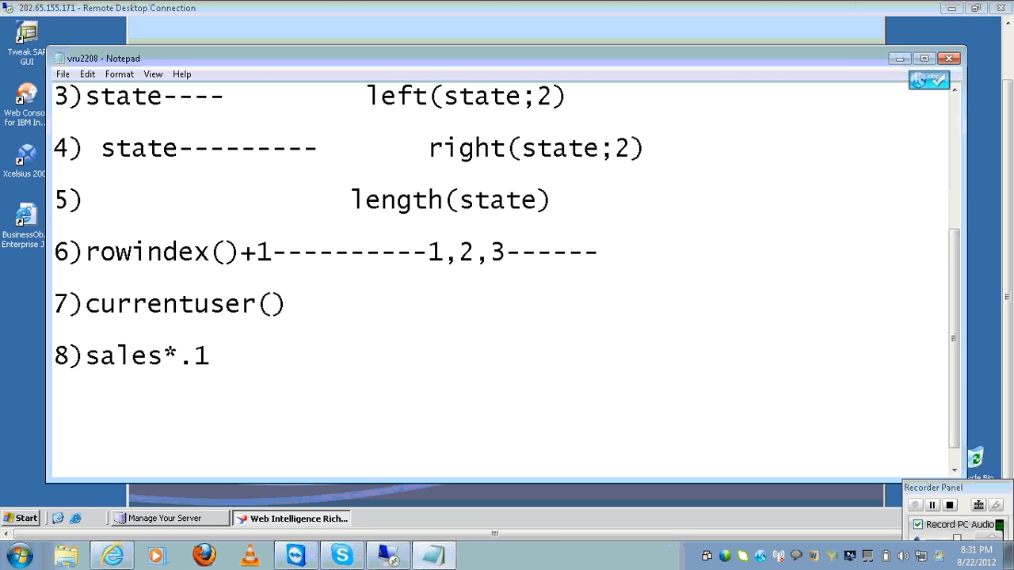
text(userresp)
text(onse)
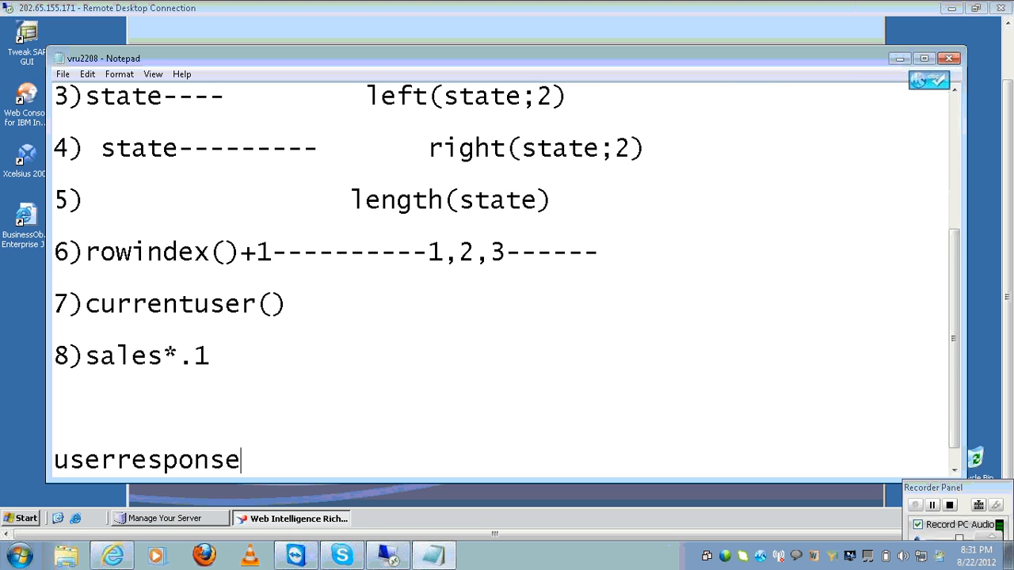
text(())
key(Left)
key(Right)
Step: Below userresponse(), leave a blank line and write "if the end user want to see the refreshing value in the report"
key(Return)
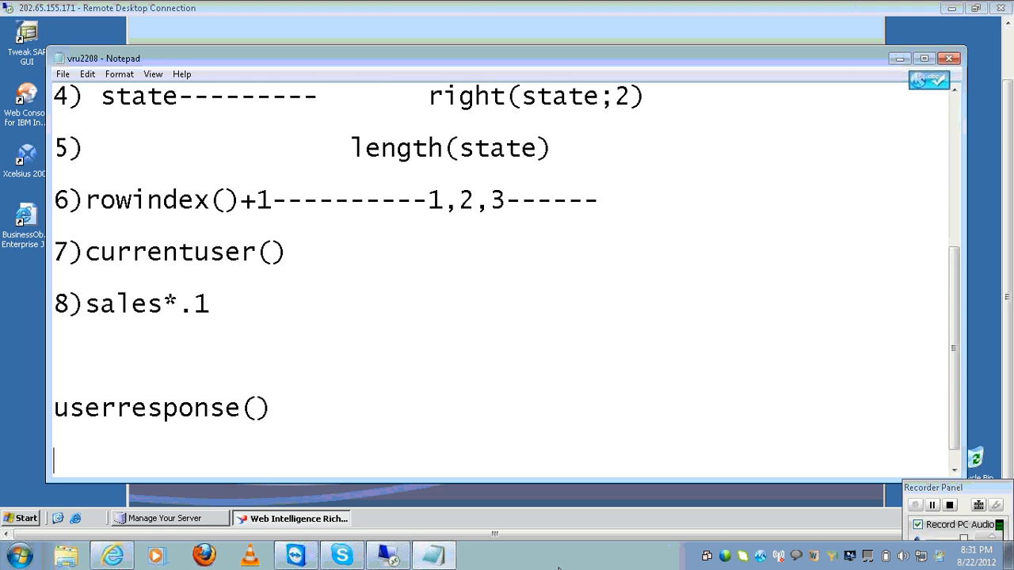
text(if the end u)
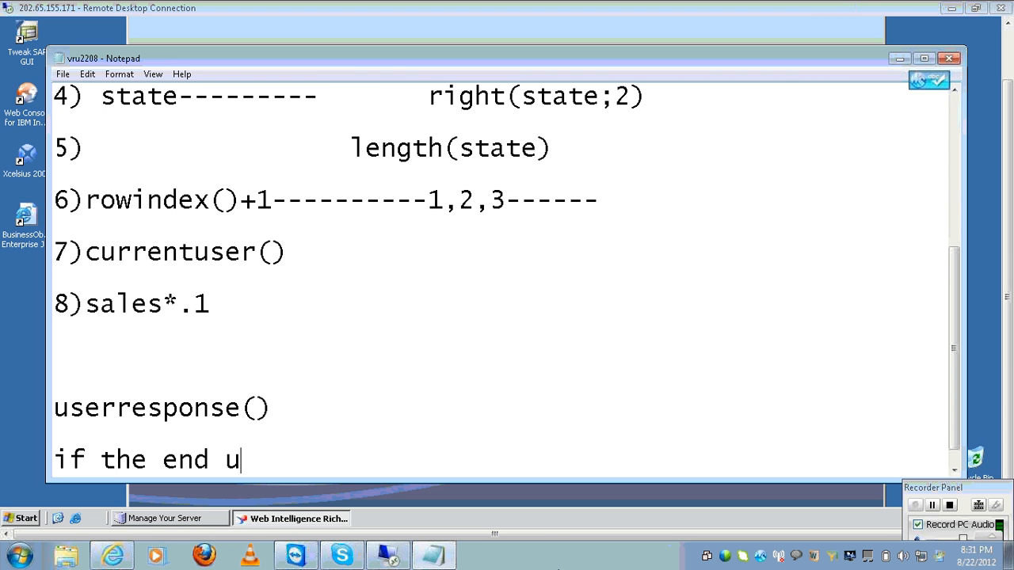
text(ser wnat)
key(BackSpace)
key(BackSpace)
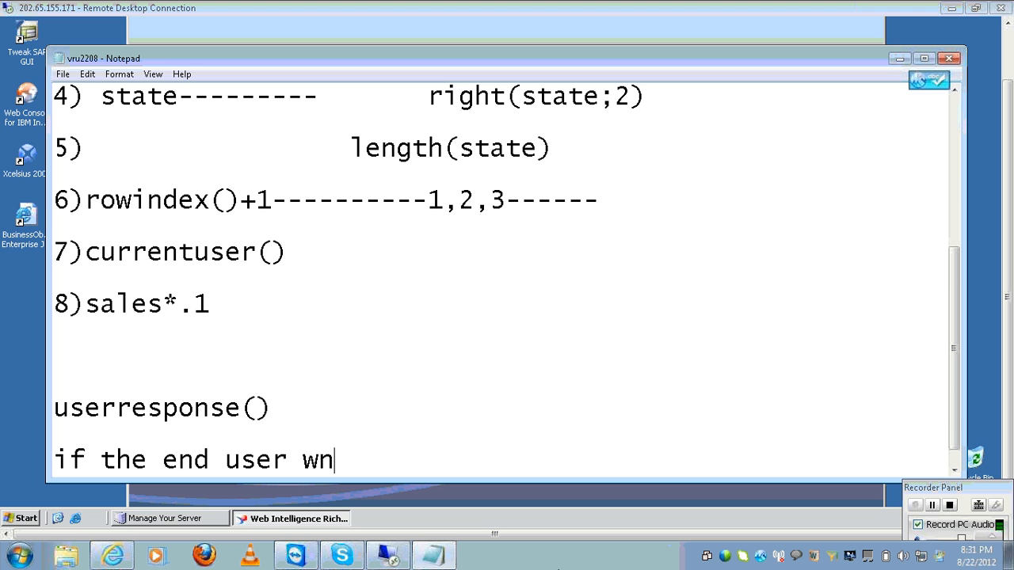
text(ant to see t)
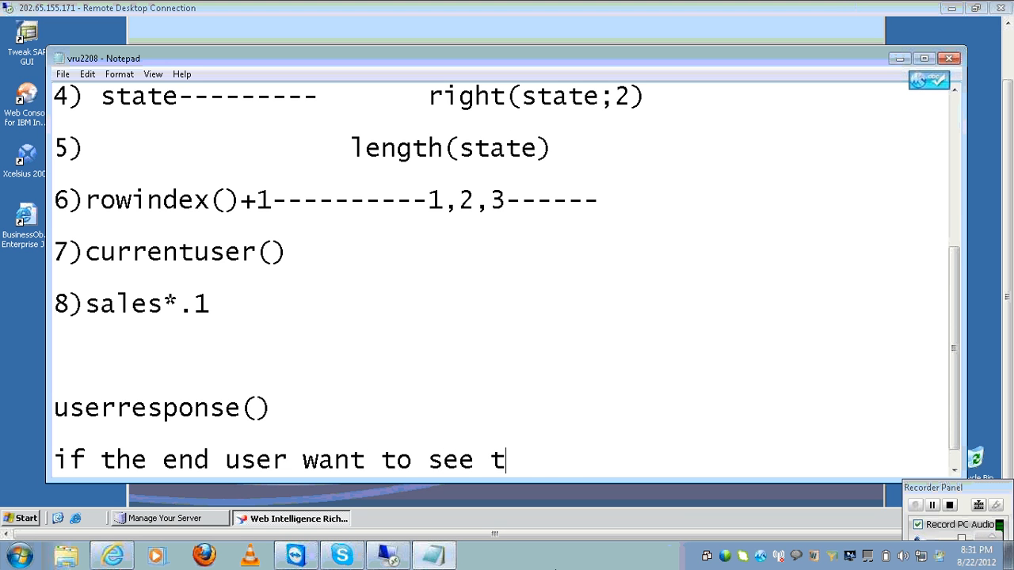
text(he refrehsin)
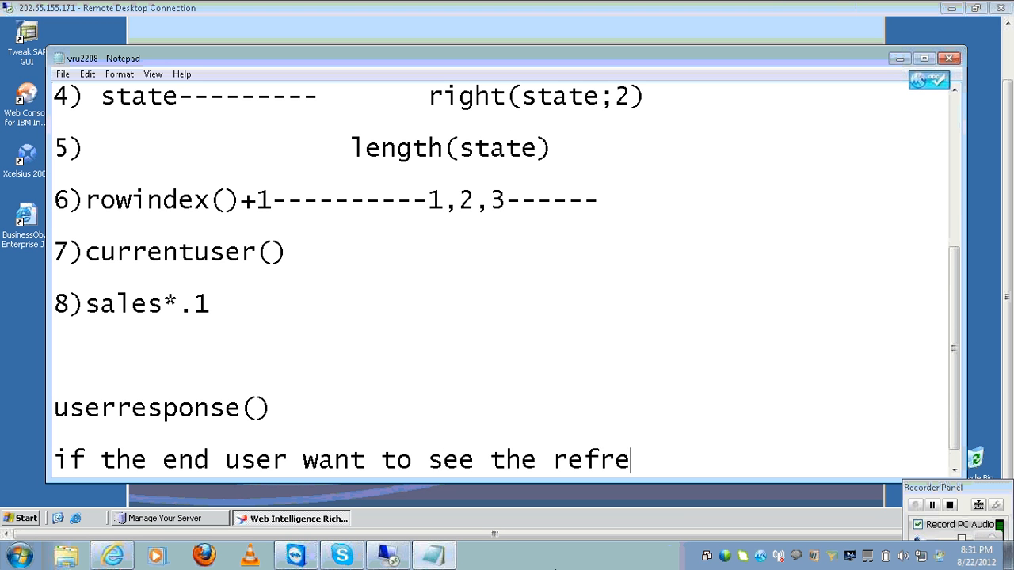
key(BackSpace)
key(BackSpace)
key(BackSpace)
key(BackSpace)
text(shing valu)
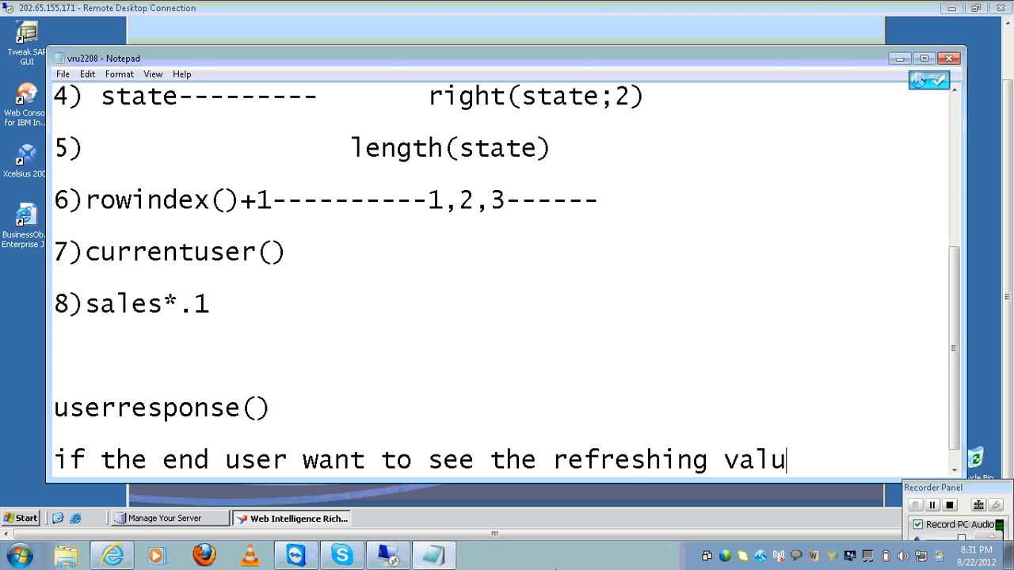
text(e in the [repo)
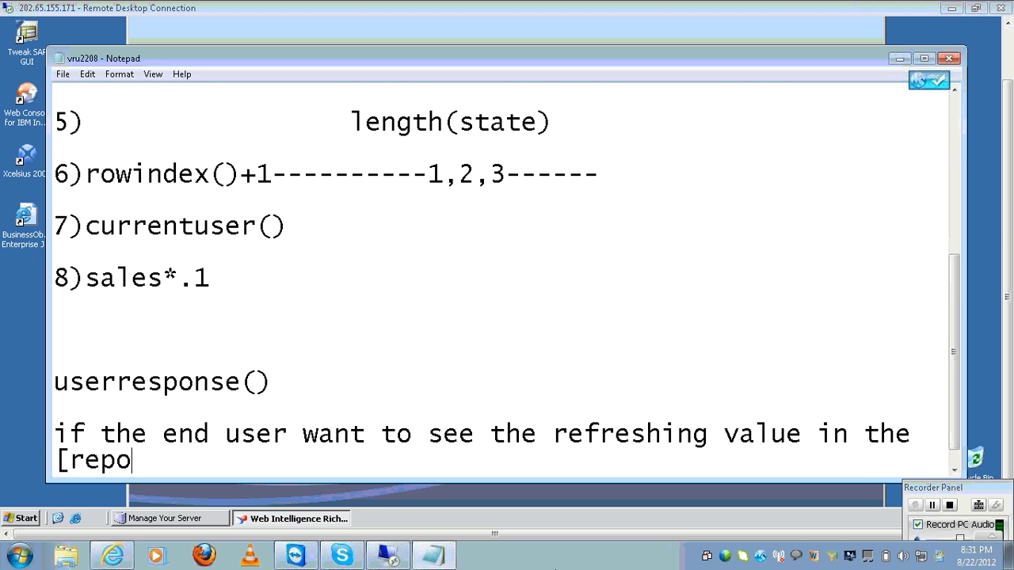
key(BackSpace)
key(BackSpace)
key(BackSpace)
key(BackSpace)
key(BackSpace)
text(report)
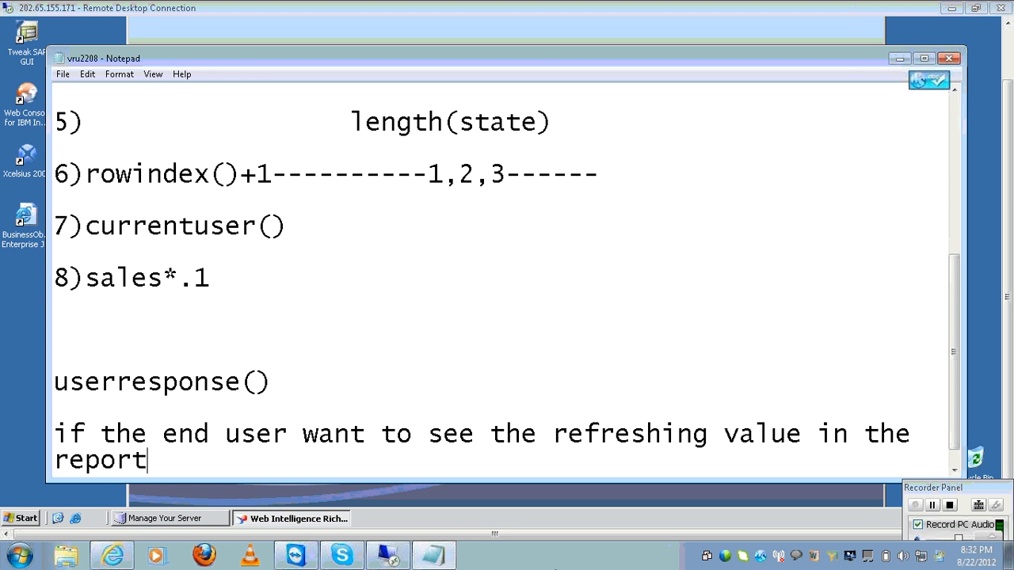
Step: Switch to Web Intelligence Rich Client on the remote desktop and log on as Administrator with Enterprise authentication
click(326, 520)
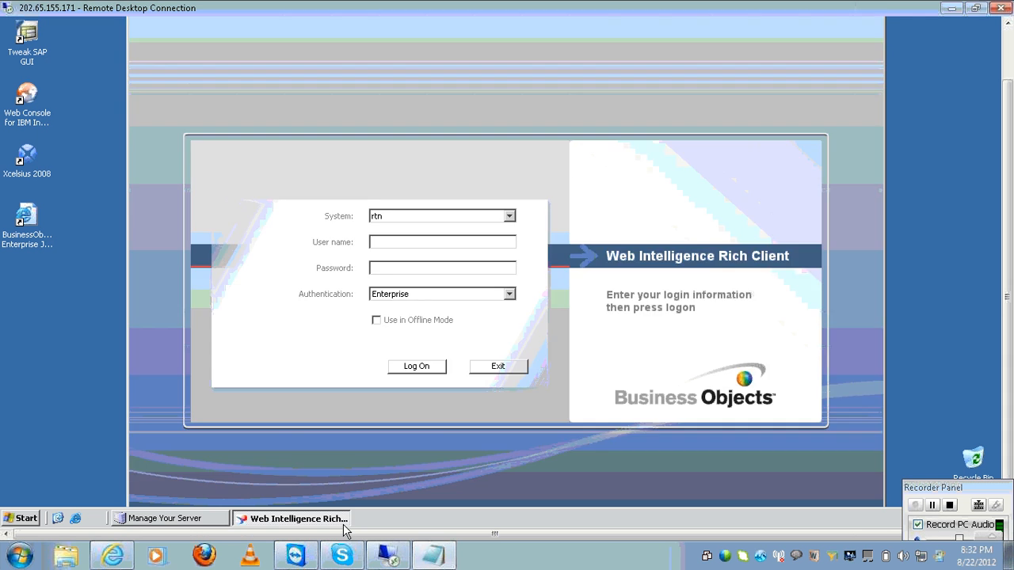
click(325, 520)
click(325, 524)
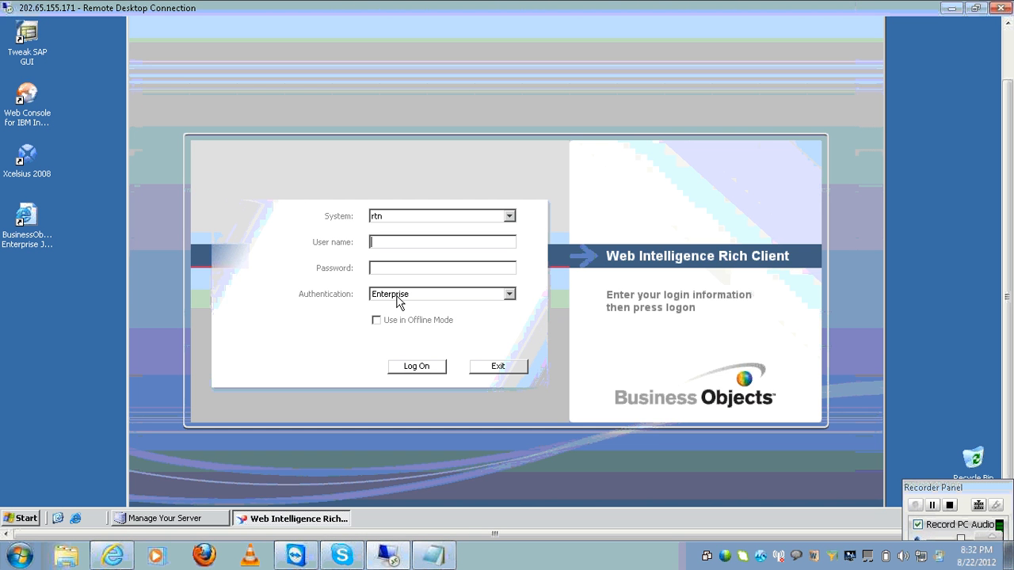
text(Administrator)
click(420, 367)
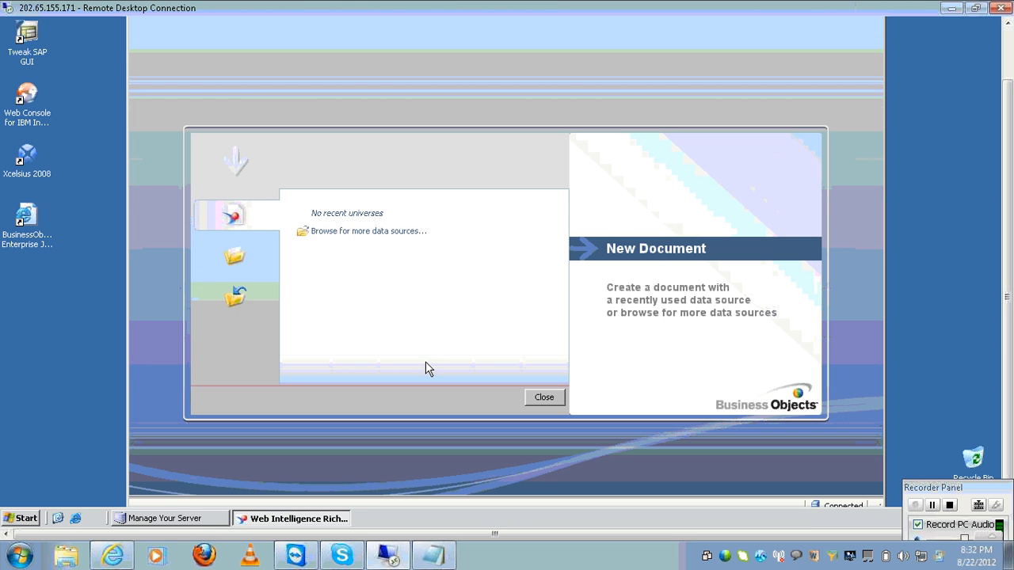
Step: Create a new document from a universe, using eFashion in the webi universes folder
click(237, 218)
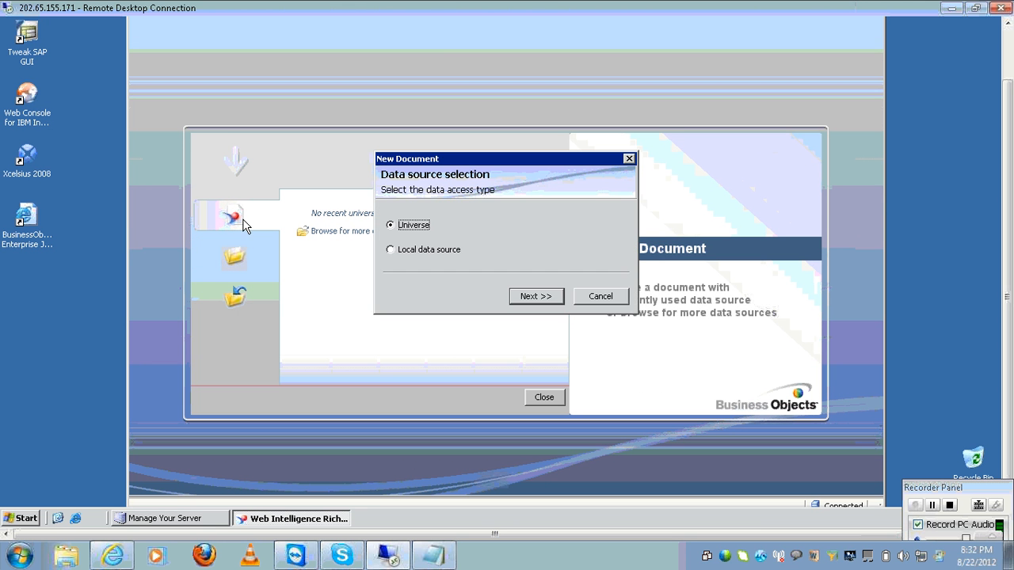
click(541, 299)
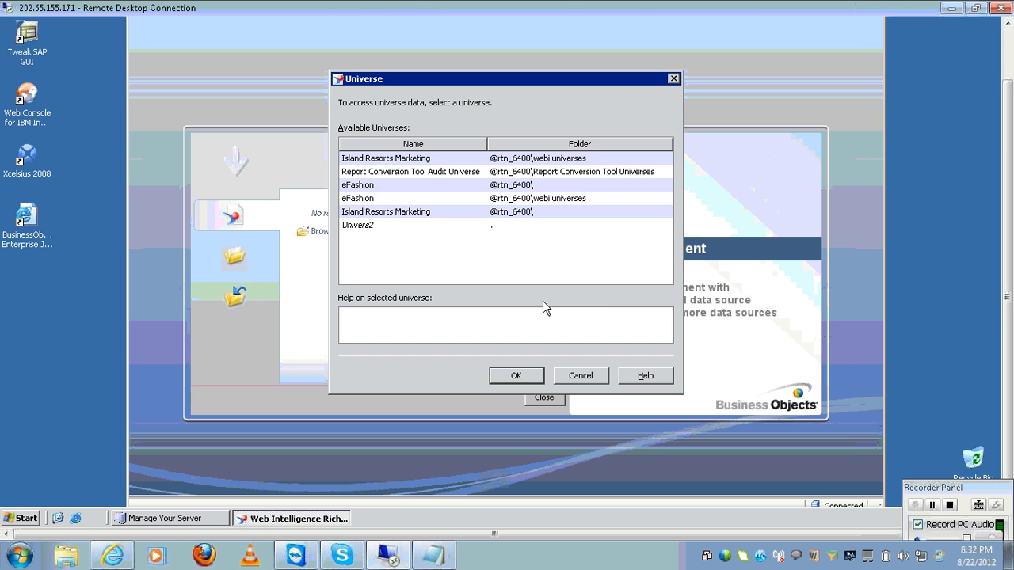
click(373, 200)
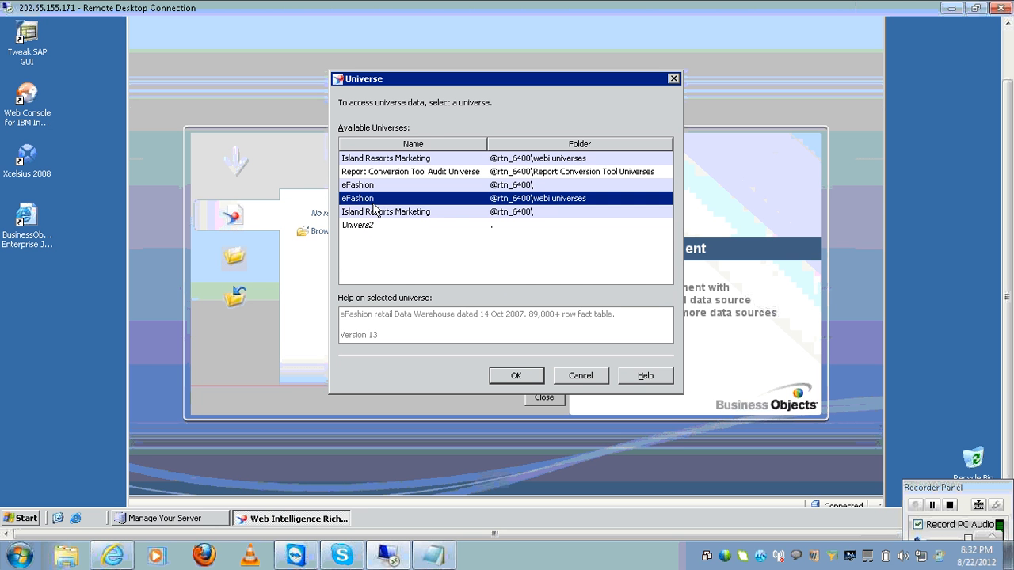
click(531, 374)
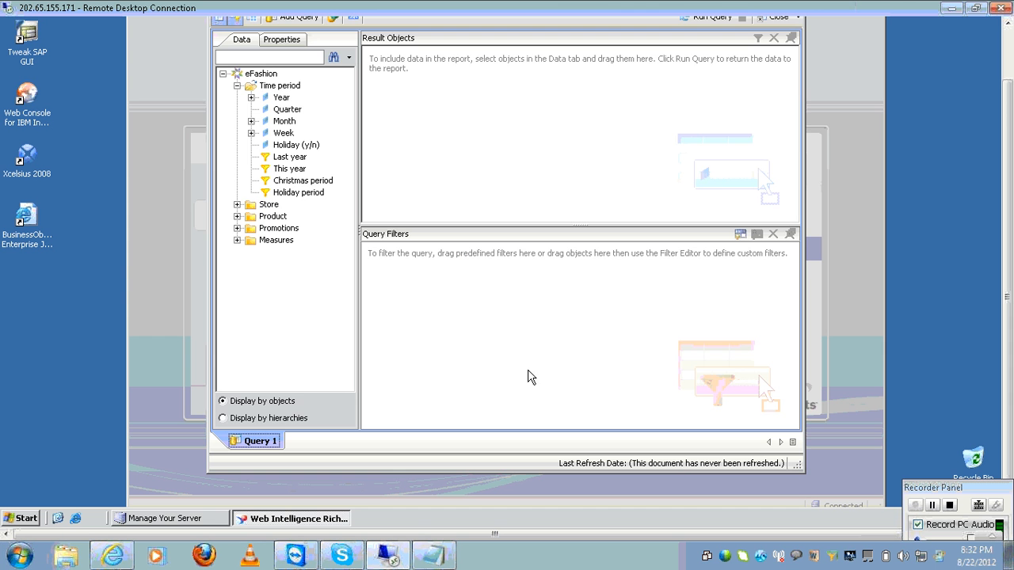
Step: Add Year, State and Sales revenue to the query's result objects and run the query
click(281, 98)
double_click(281, 97)
click(237, 216)
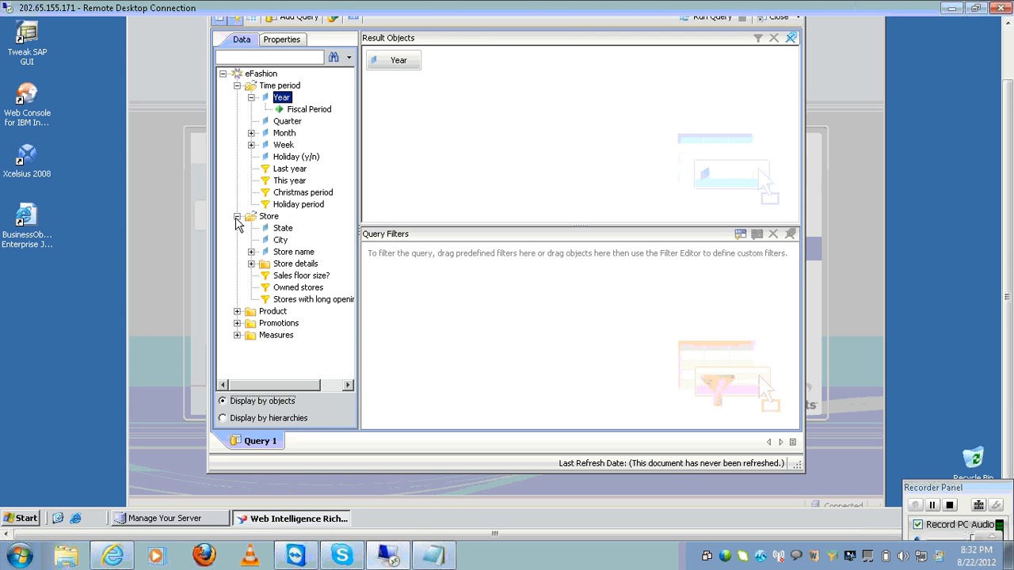
double_click(283, 228)
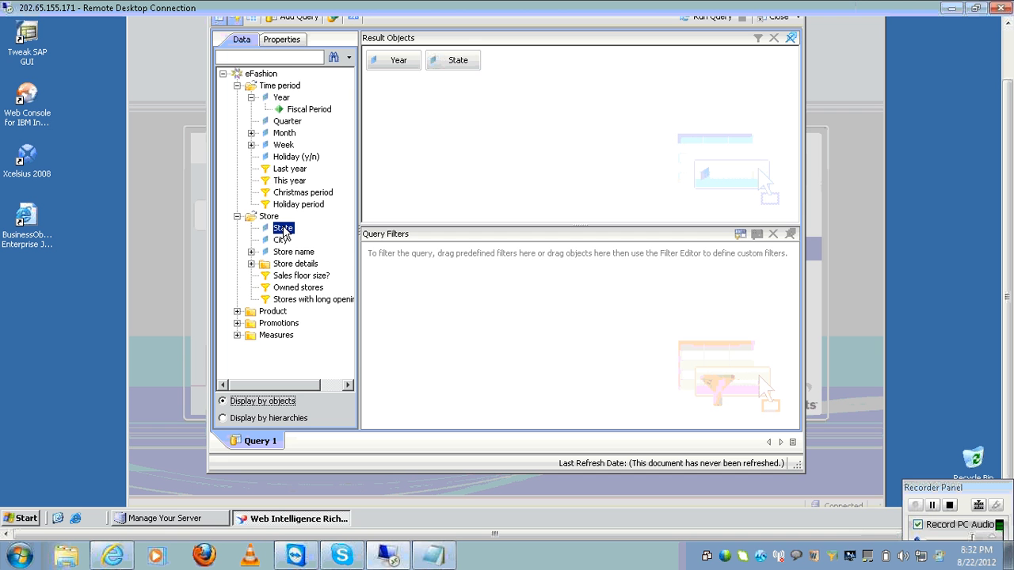
click(237, 335)
double_click(298, 339)
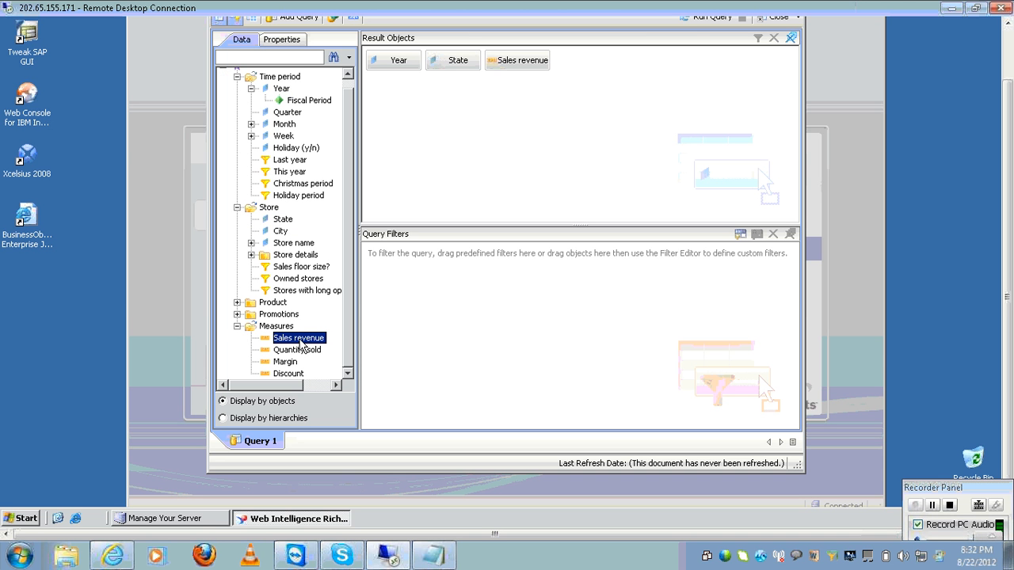
click(701, 19)
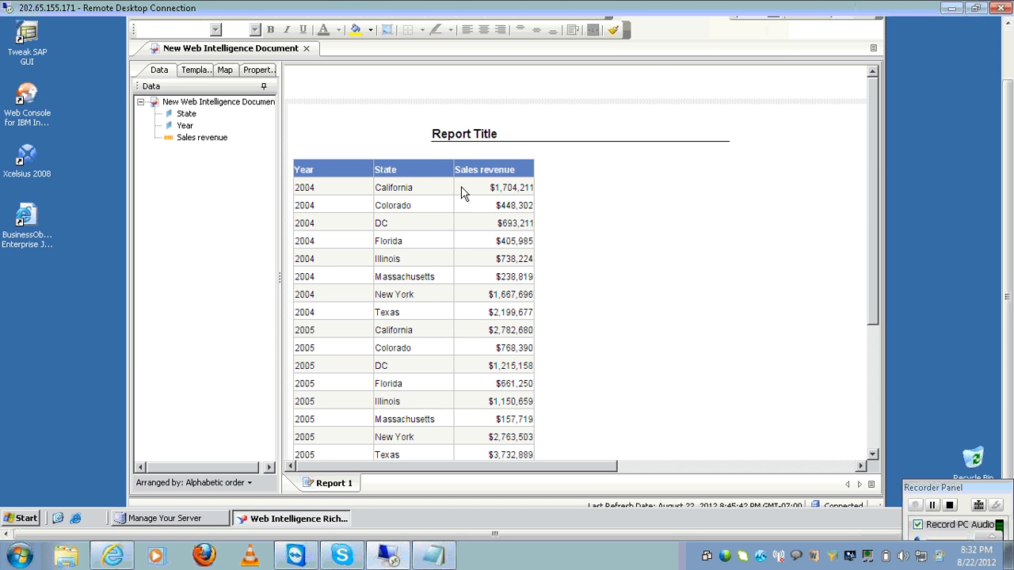
Step: Edit the query to add a Quarter filter using Equal to with a prompt, and select the "Enter Quarter:" prompt text
click(1008, 37)
click(648, 49)
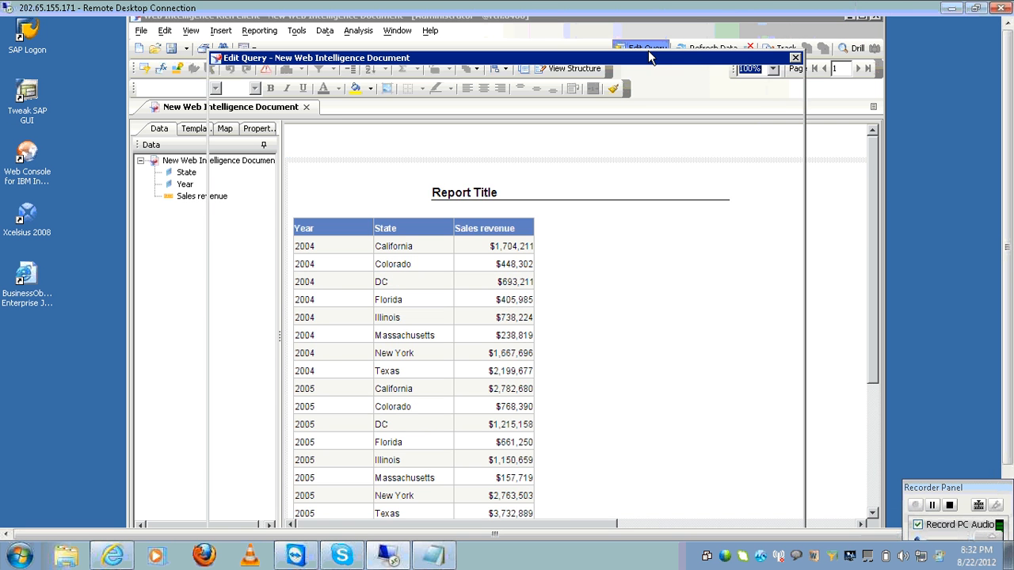
click(286, 173)
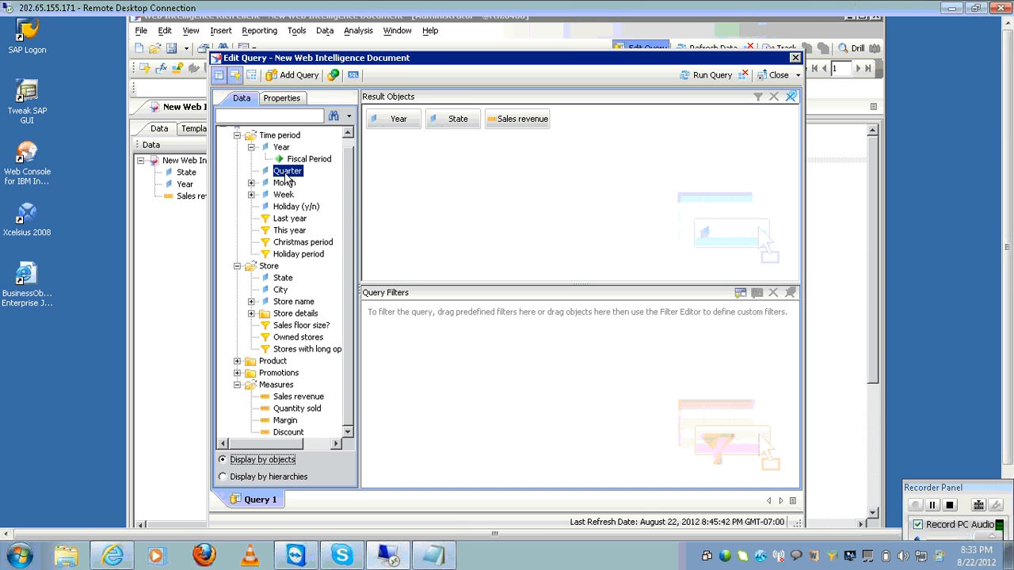
drag(286, 175, 444, 337)
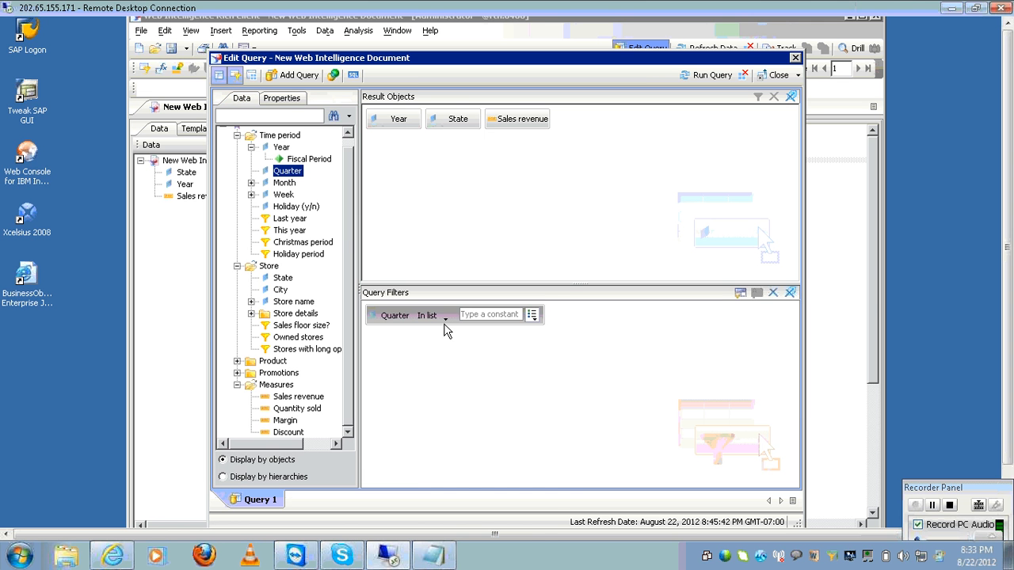
click(448, 315)
click(453, 313)
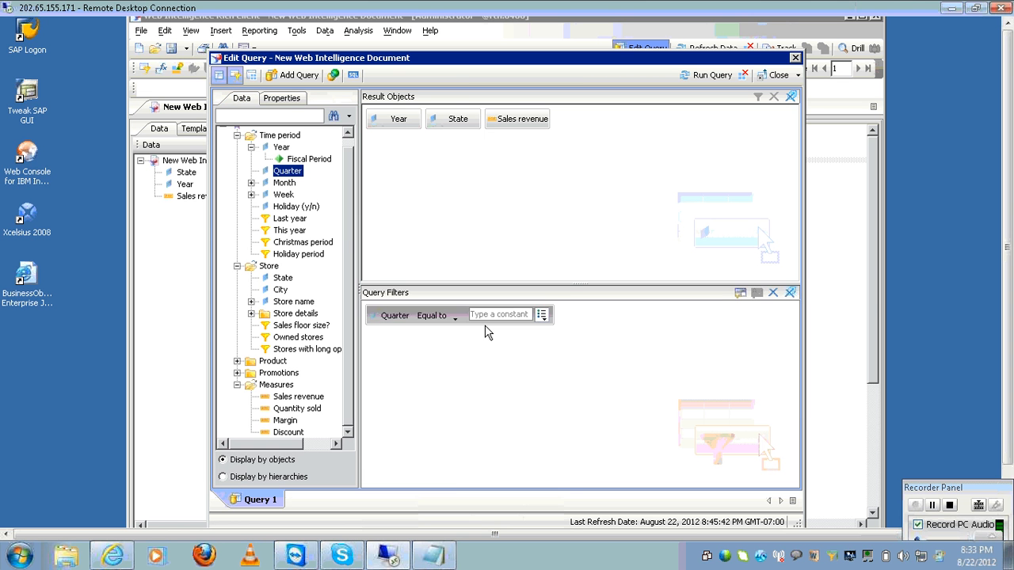
click(541, 314)
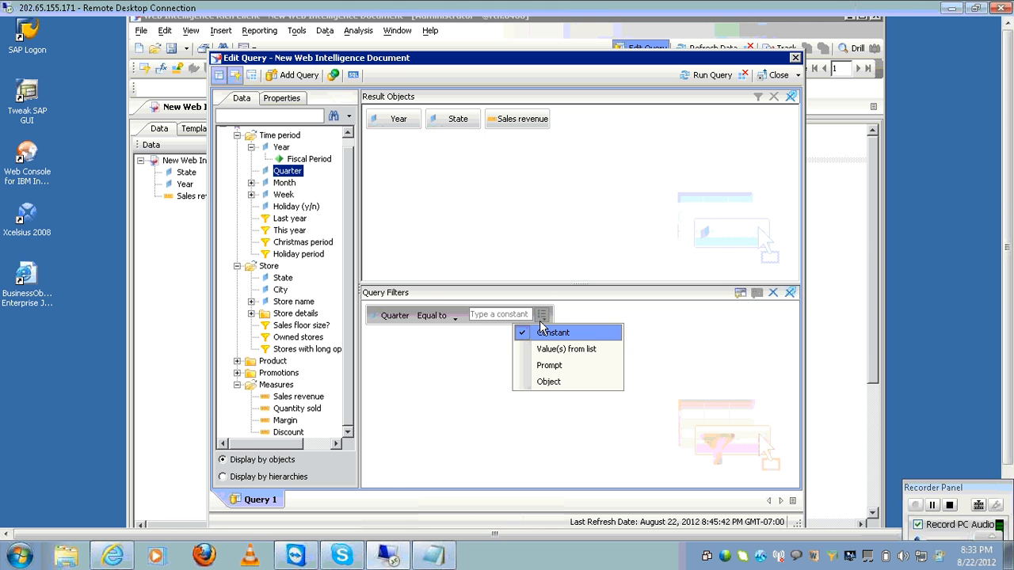
click(544, 366)
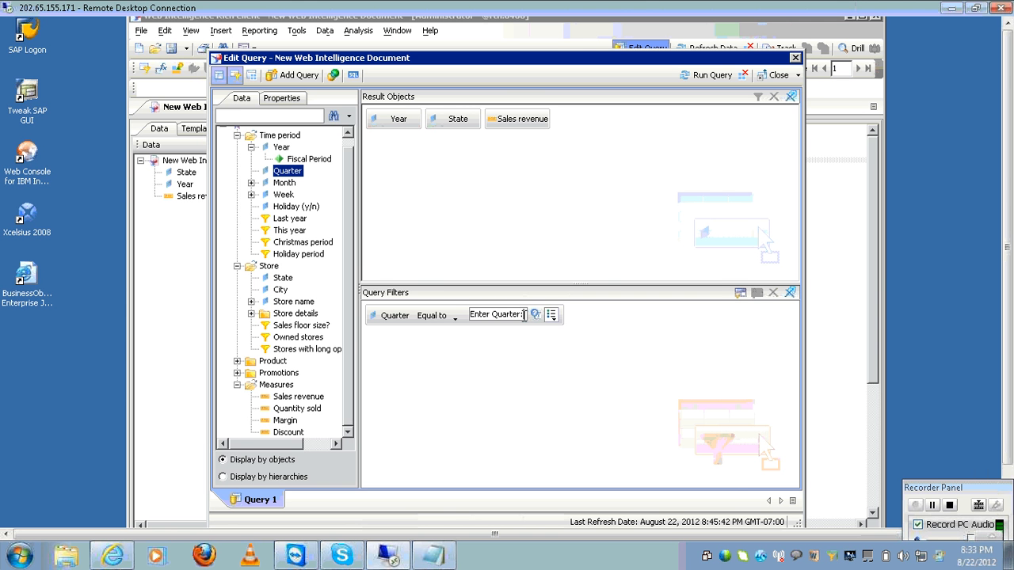
key(shift+Left)
key(shift+Left)
key(shift+Home)
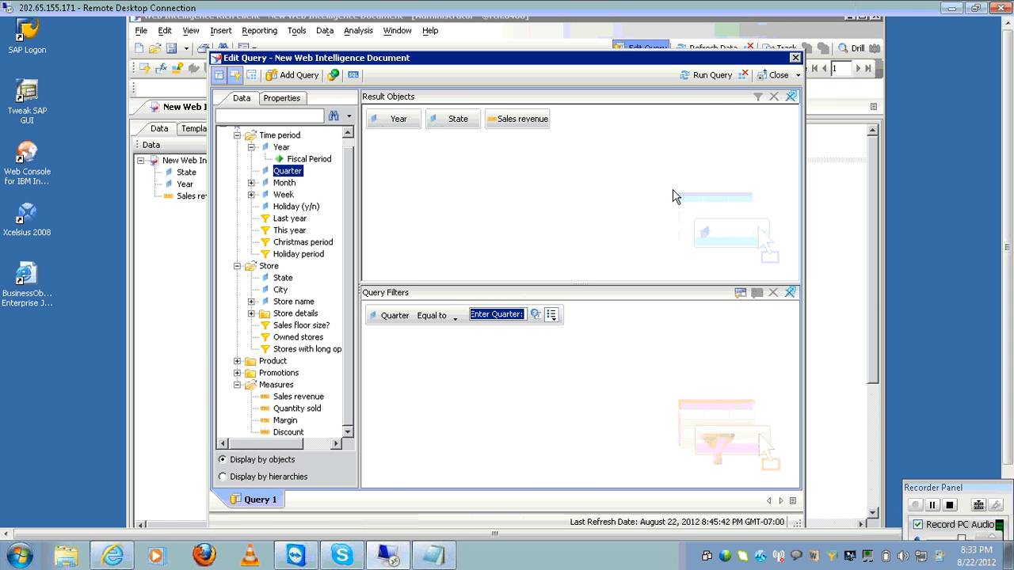
Step: Run the query with Q2 as the Quarter prompt value
click(710, 83)
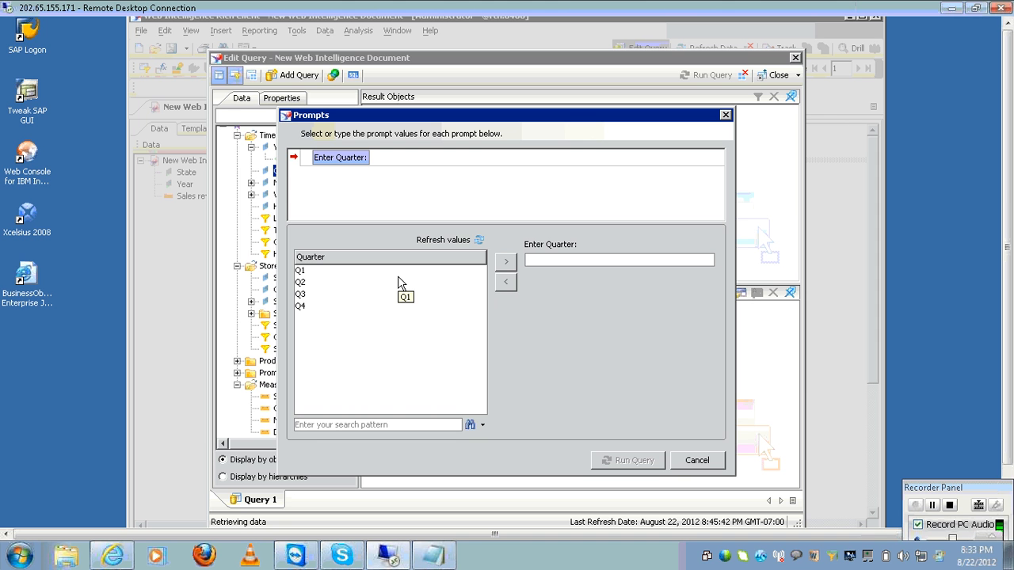
click(356, 282)
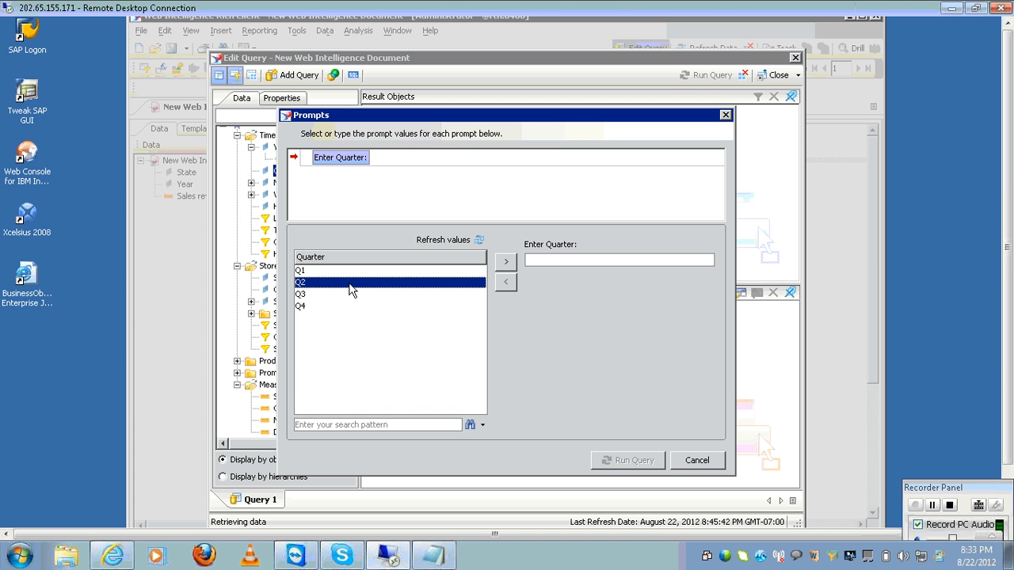
click(506, 263)
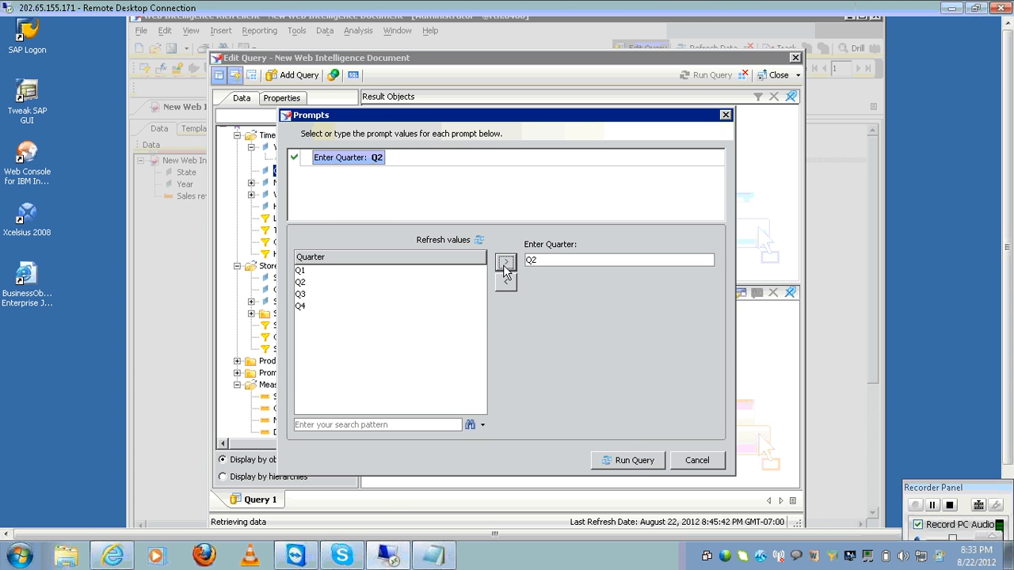
click(625, 458)
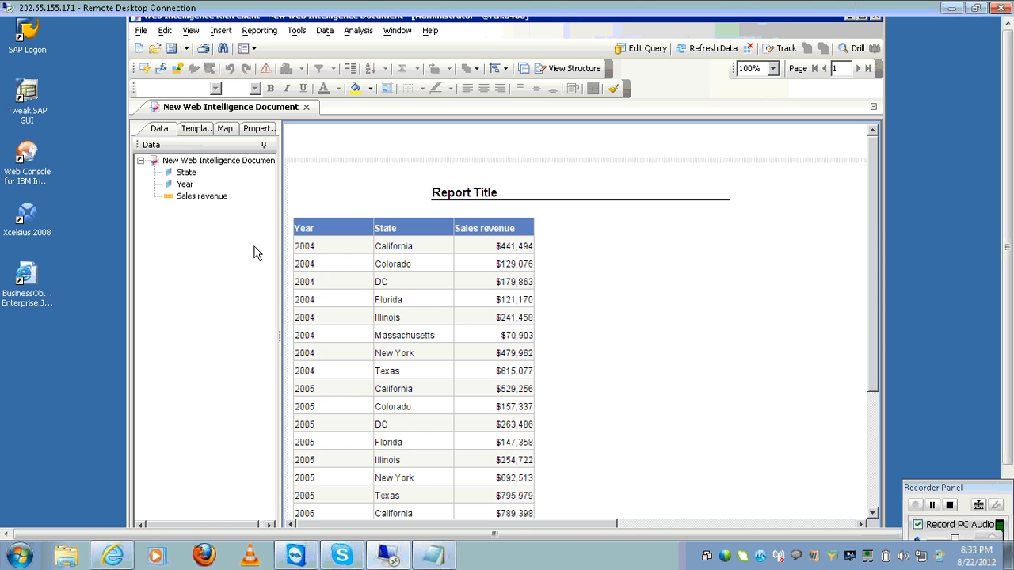
double_click(505, 281)
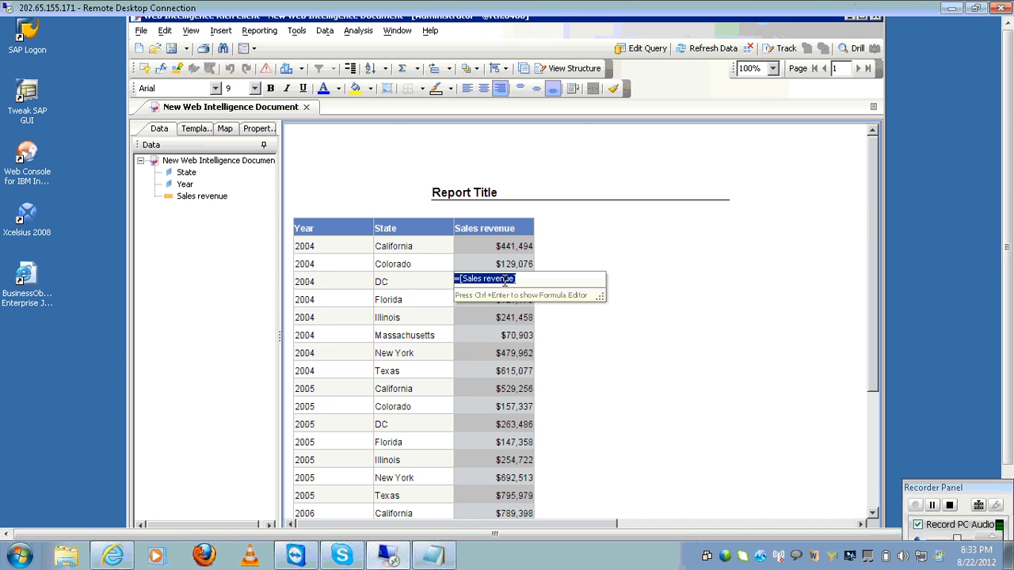
click(508, 311)
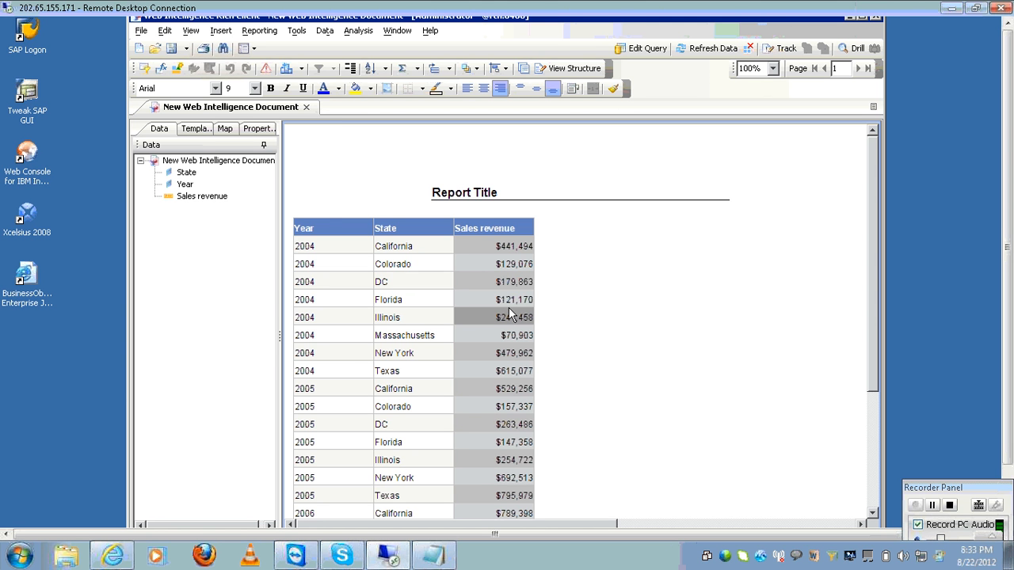
Step: Place a free-standing blank cell beside the sales table, just below the report title line
click(196, 139)
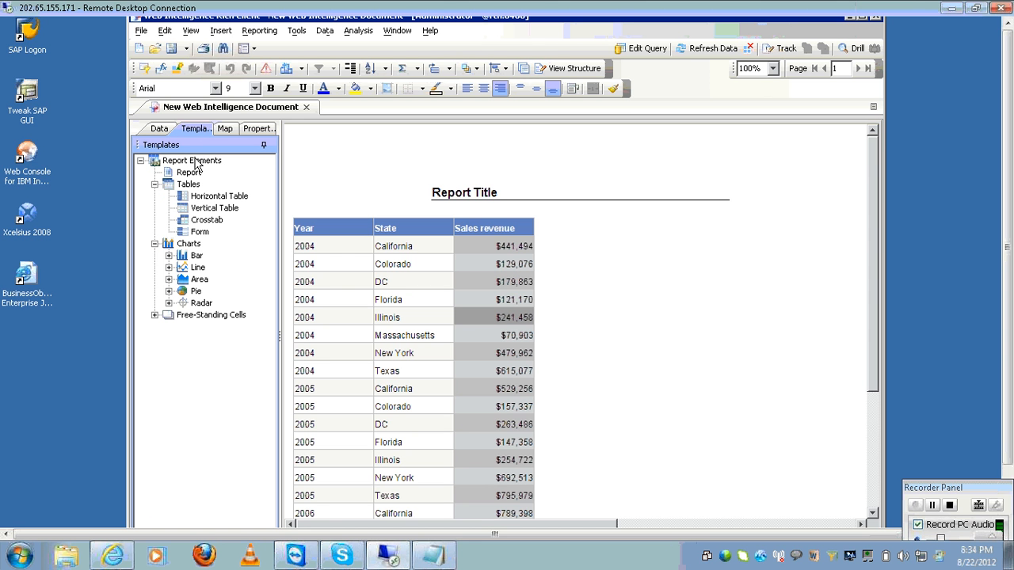
click(155, 316)
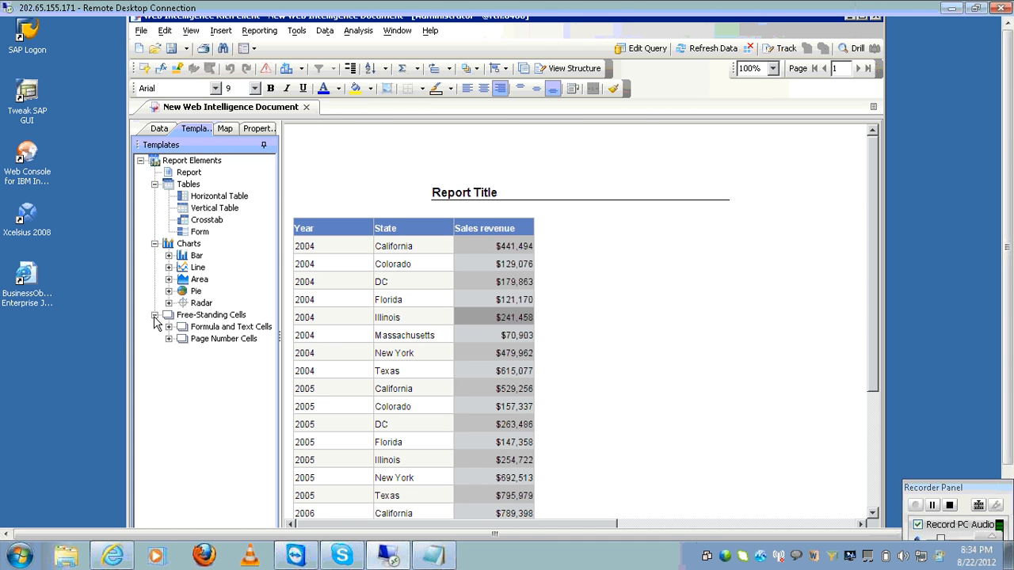
click(169, 328)
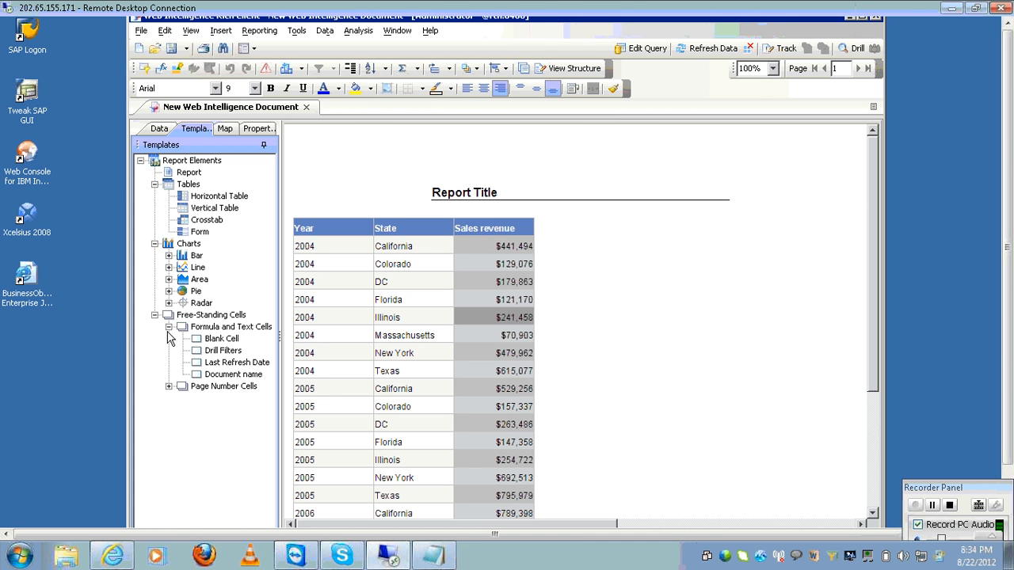
click(214, 340)
drag(213, 342, 672, 231)
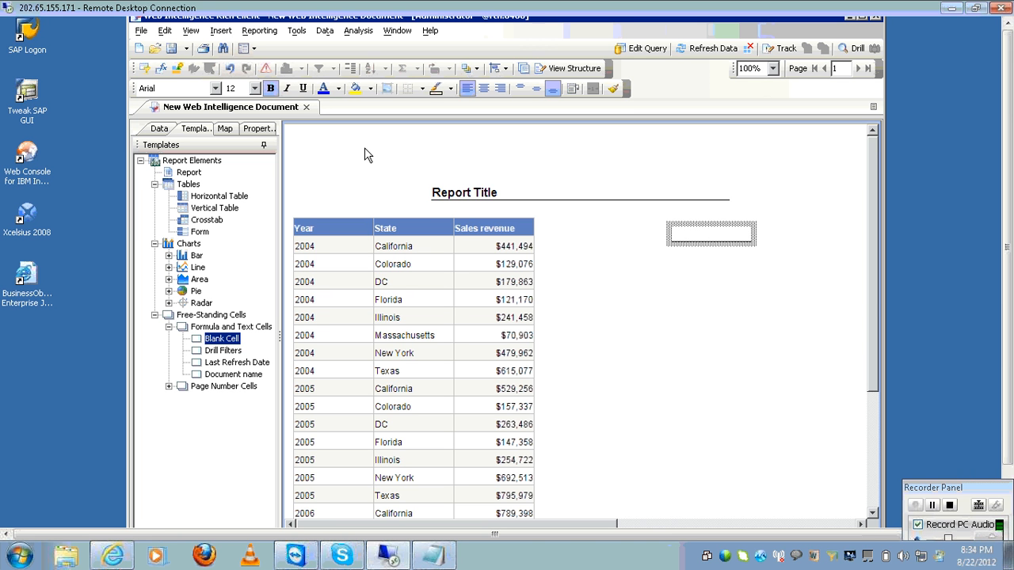
Step: Open the Formula Editor for the blank cell and insert the UserResponse function
click(161, 68)
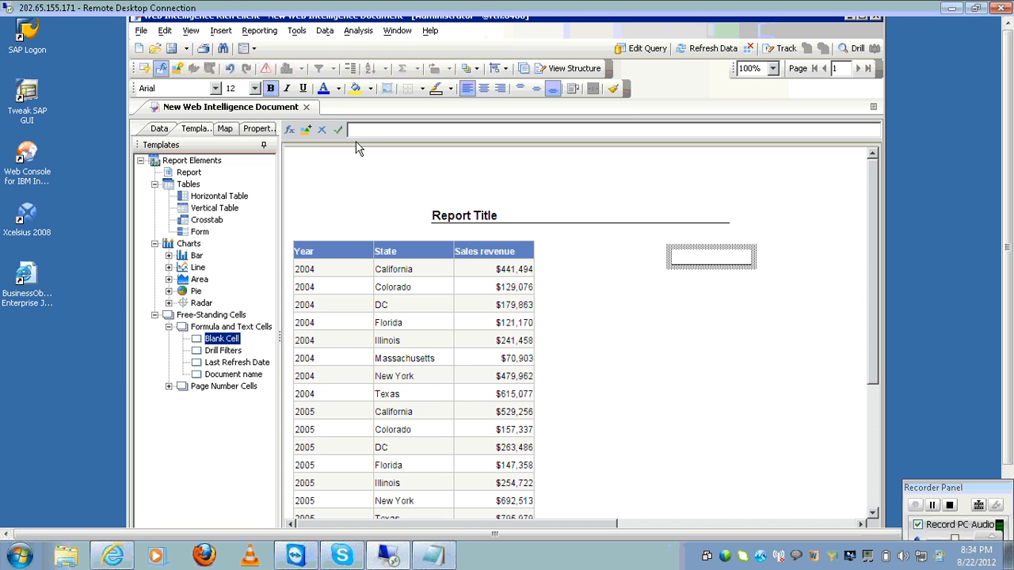
click(290, 130)
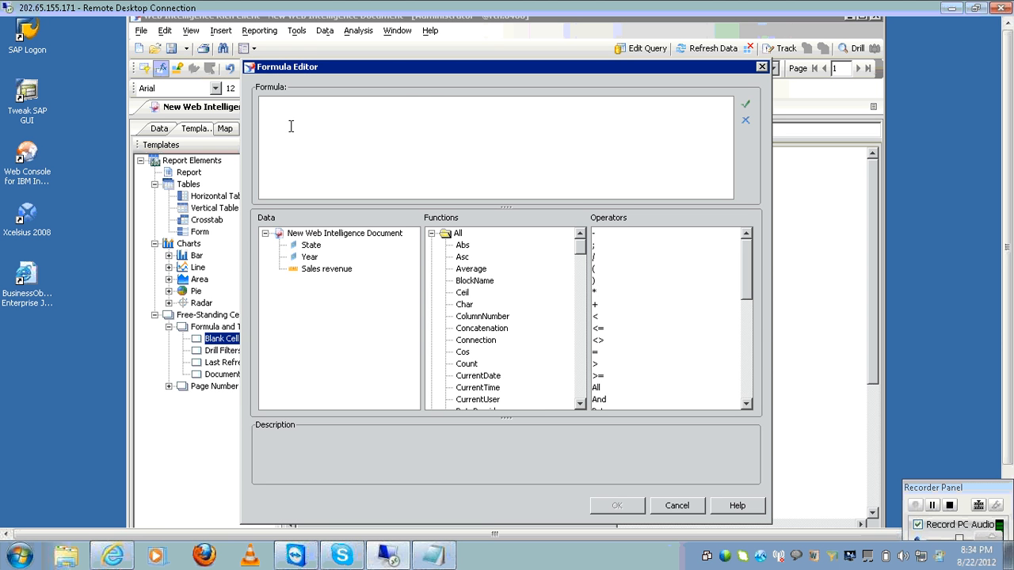
click(309, 258)
click(463, 294)
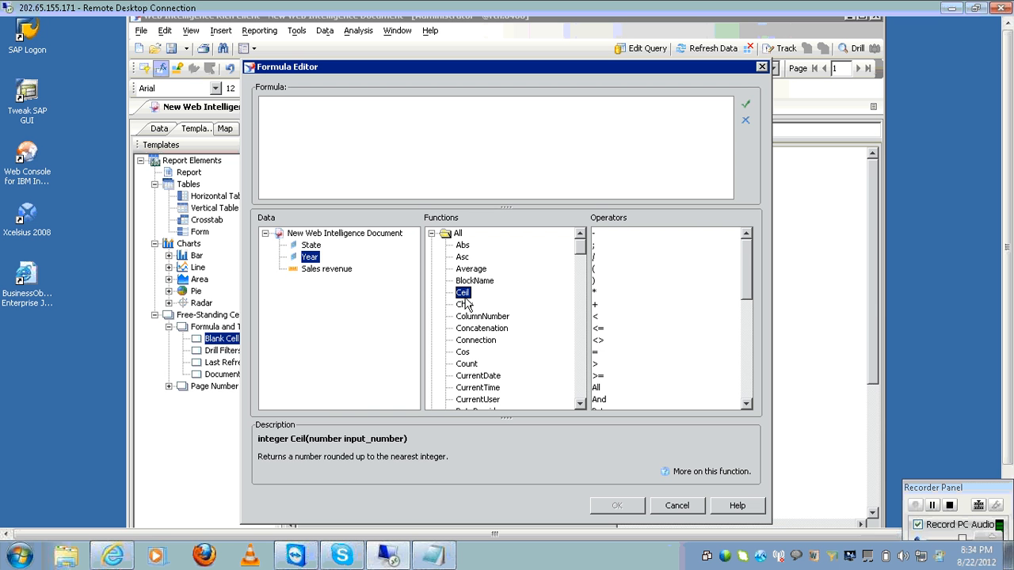
click(616, 318)
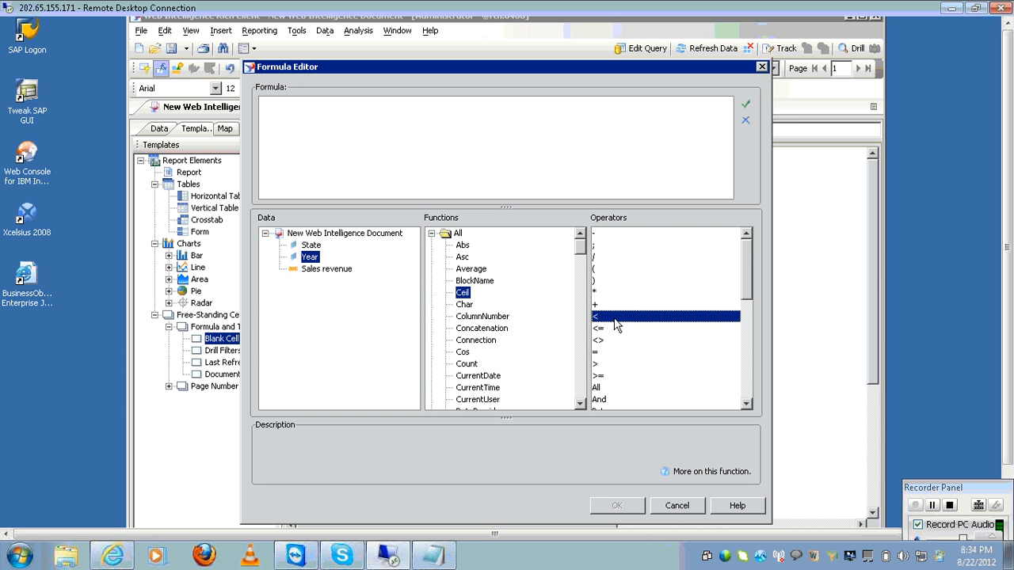
click(468, 353)
key(u)
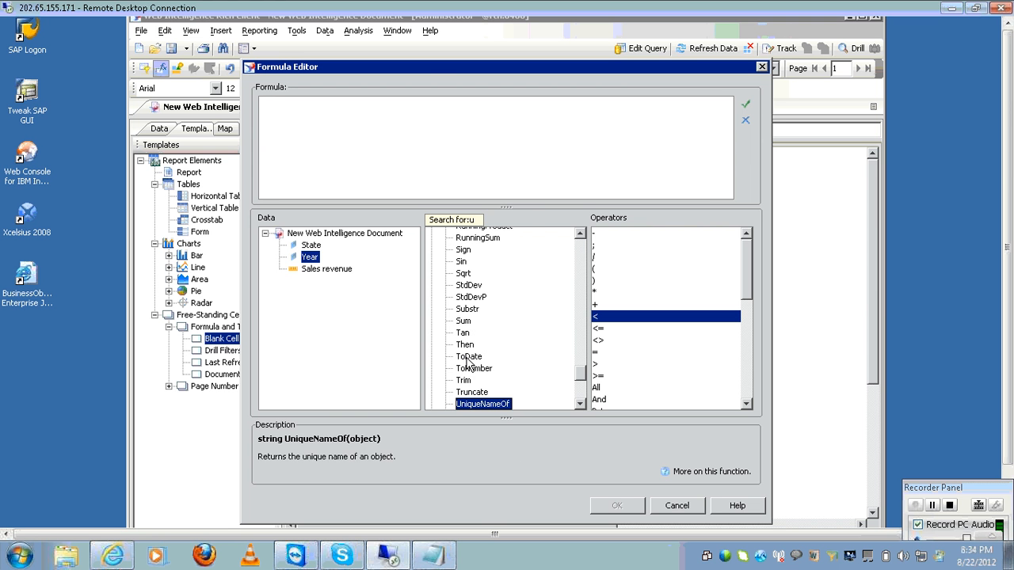
key(u)
key(u)
key(u)
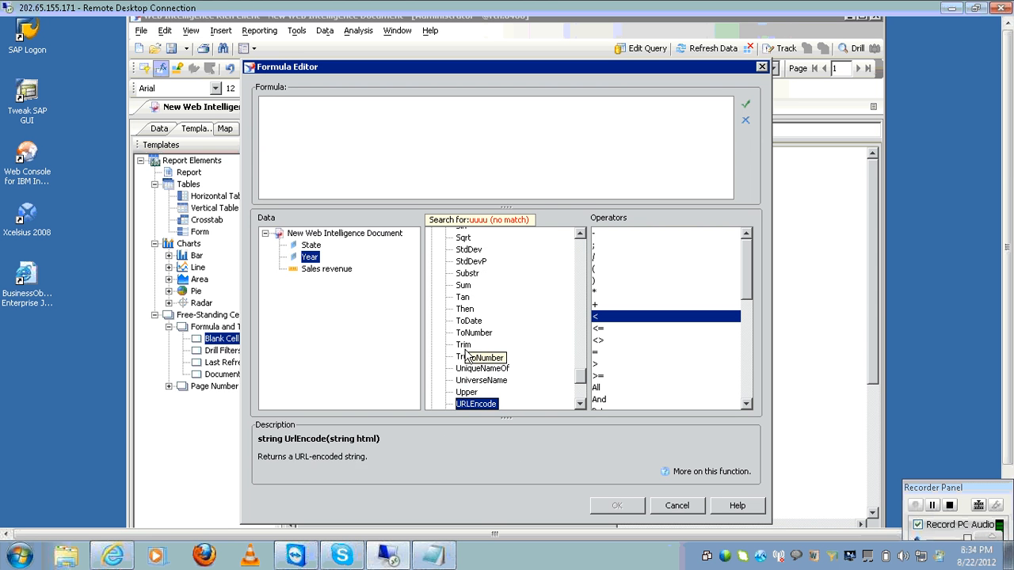
key(u)
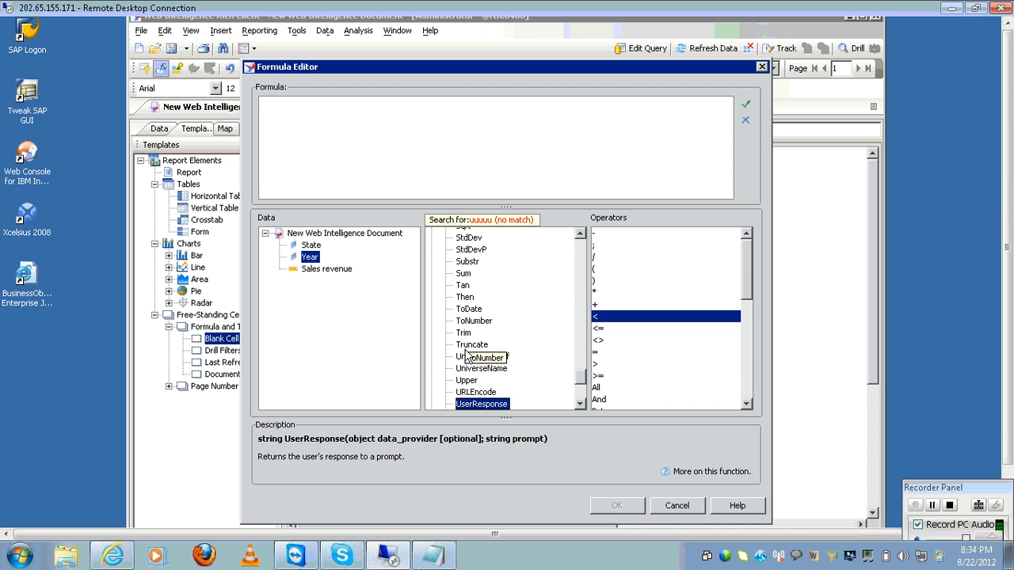
double_click(499, 405)
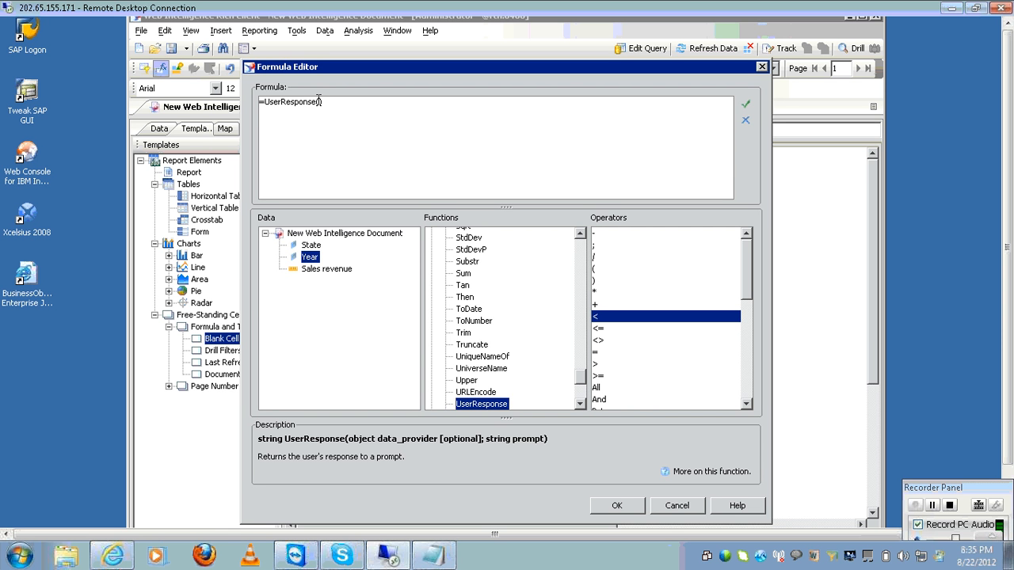
Step: Complete the formula as =UserResponse("Enter Quarter:"), validate it and apply it to the blank cell
text("Enter Quarter:)
text(")
click(746, 106)
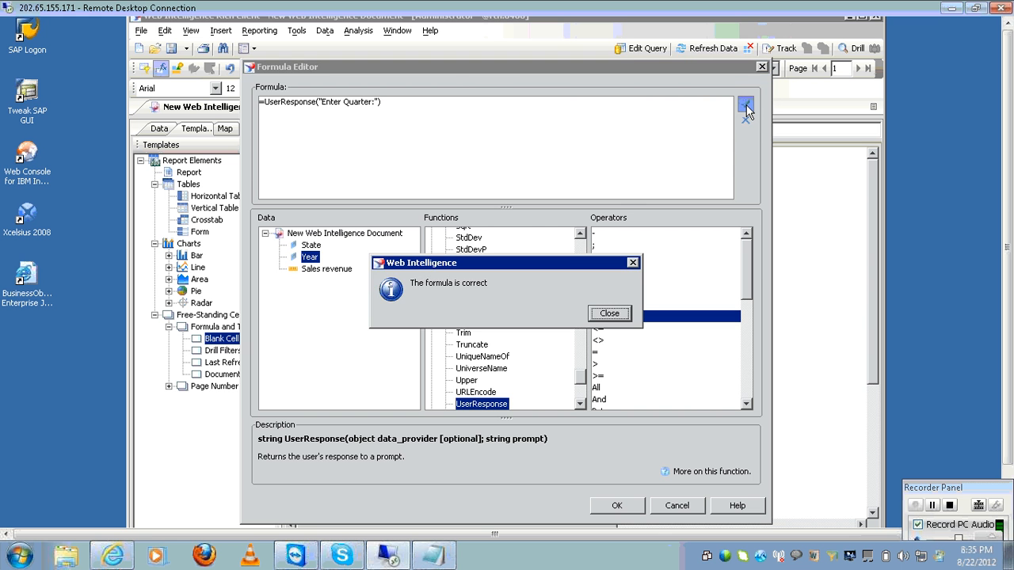
click(617, 315)
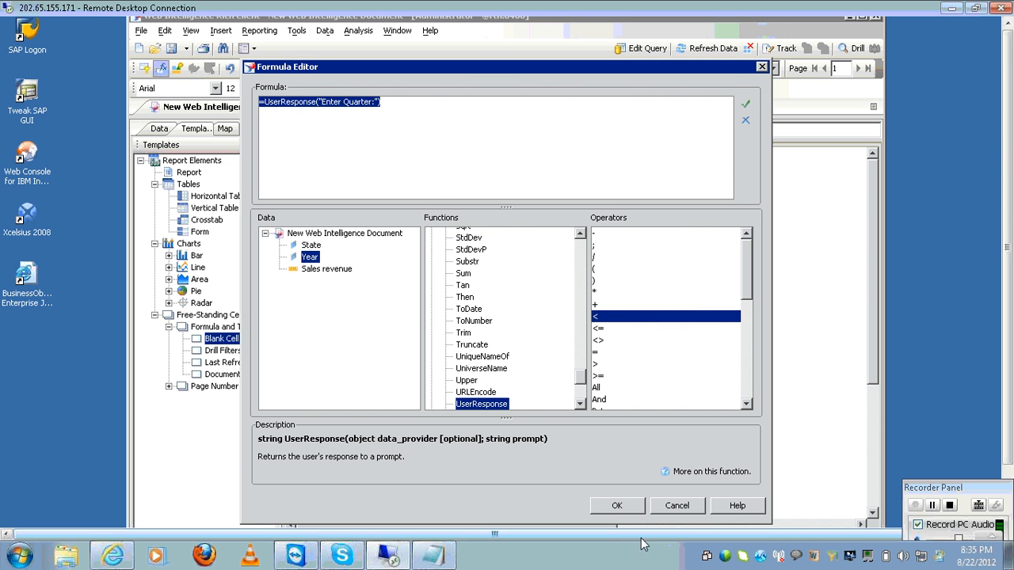
click(616, 506)
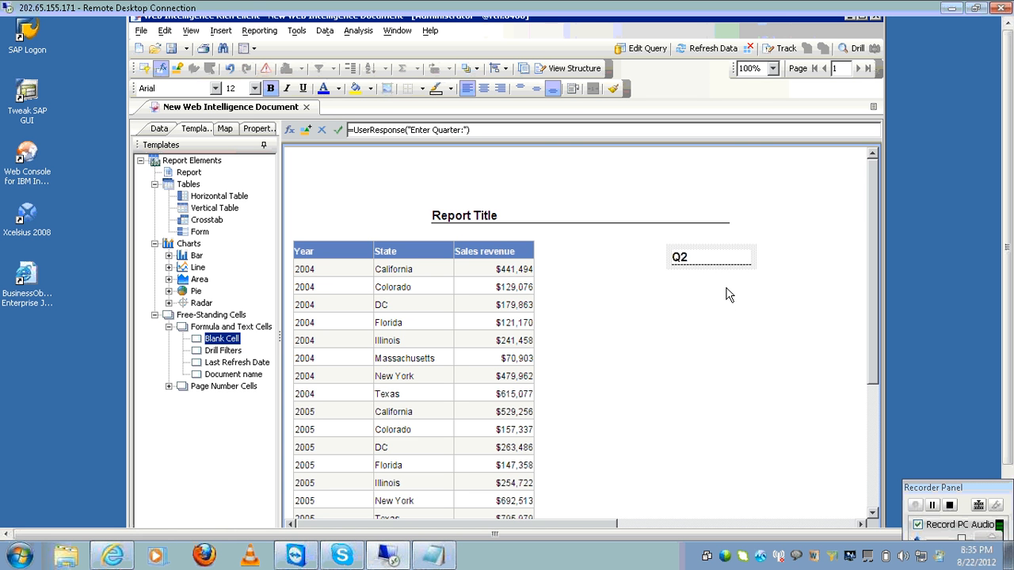
Step: Refresh the report data with Q3 as the Quarter prompt value
click(705, 50)
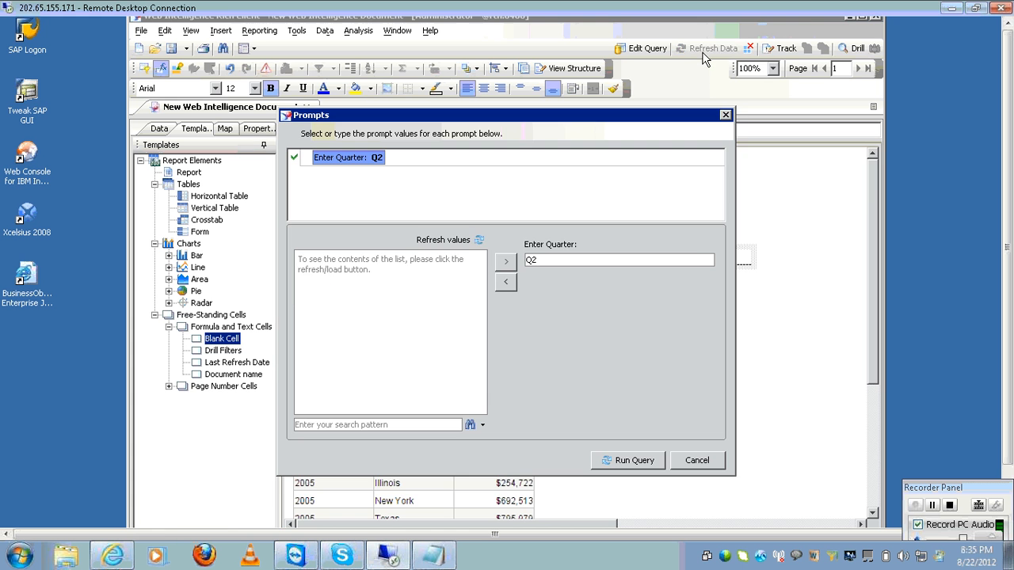
click(428, 240)
click(363, 294)
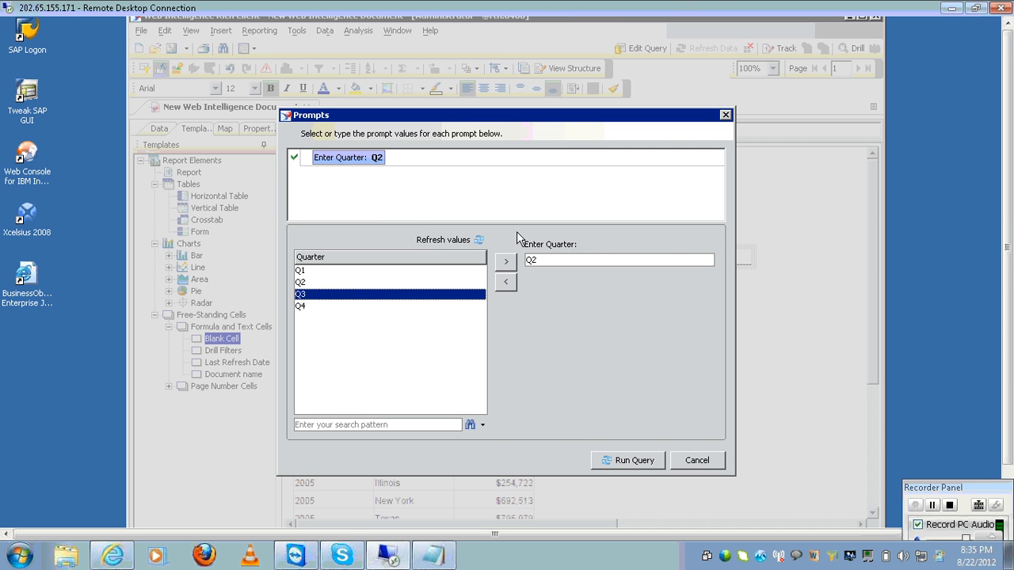
click(506, 265)
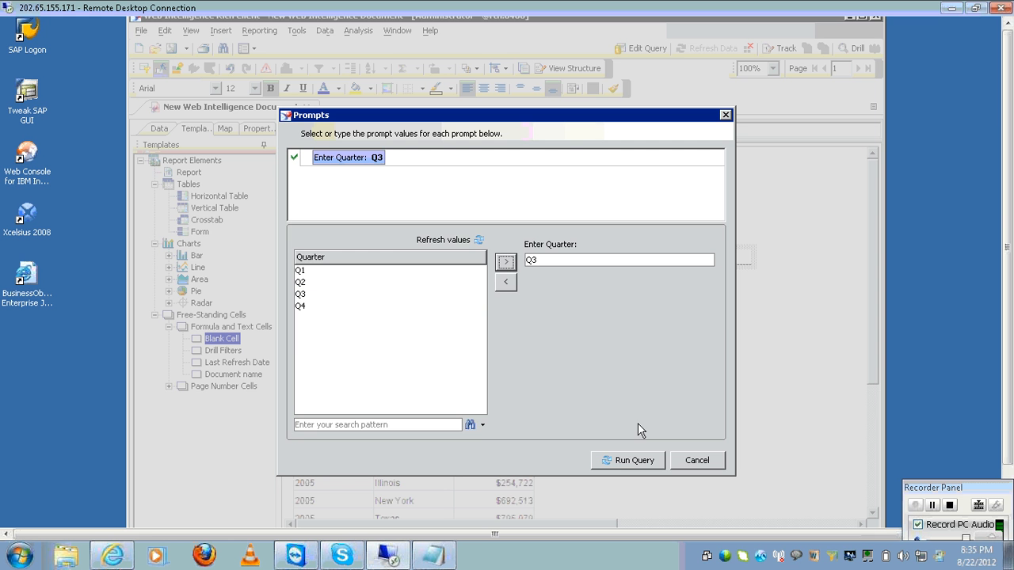
click(634, 461)
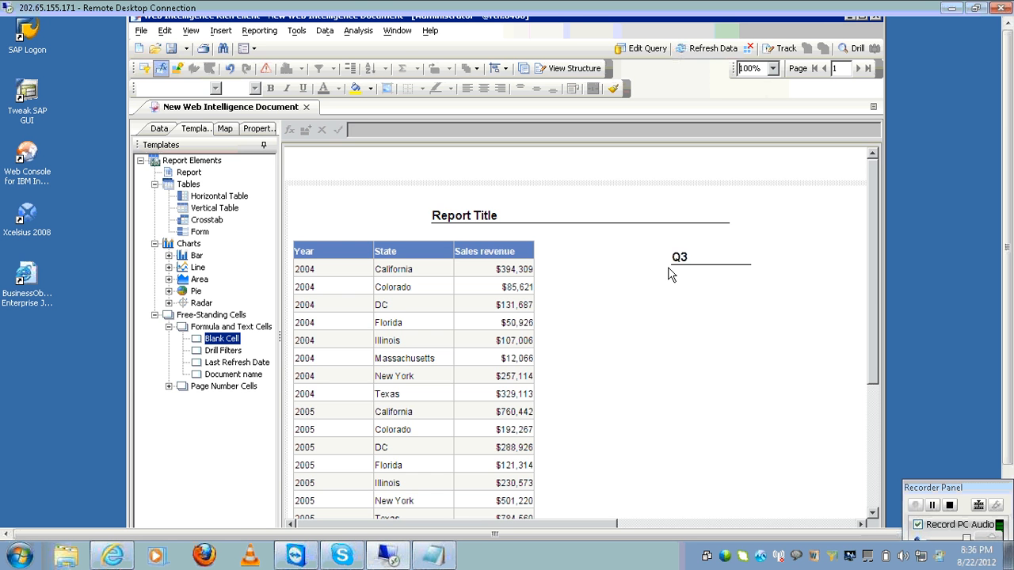
Step: Refresh the report data with Q4 as the Quarter prompt value
click(697, 51)
click(443, 240)
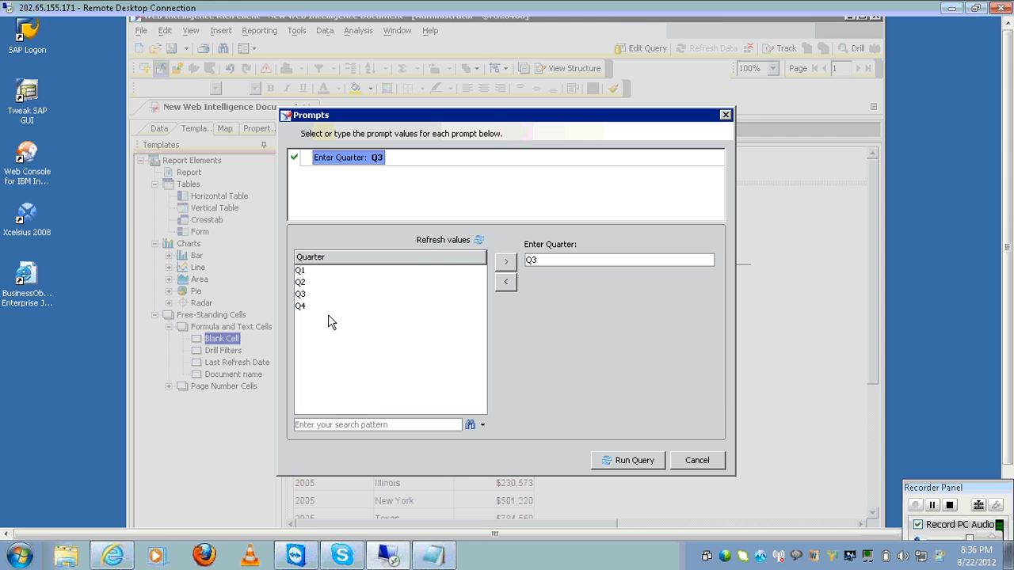
click(328, 307)
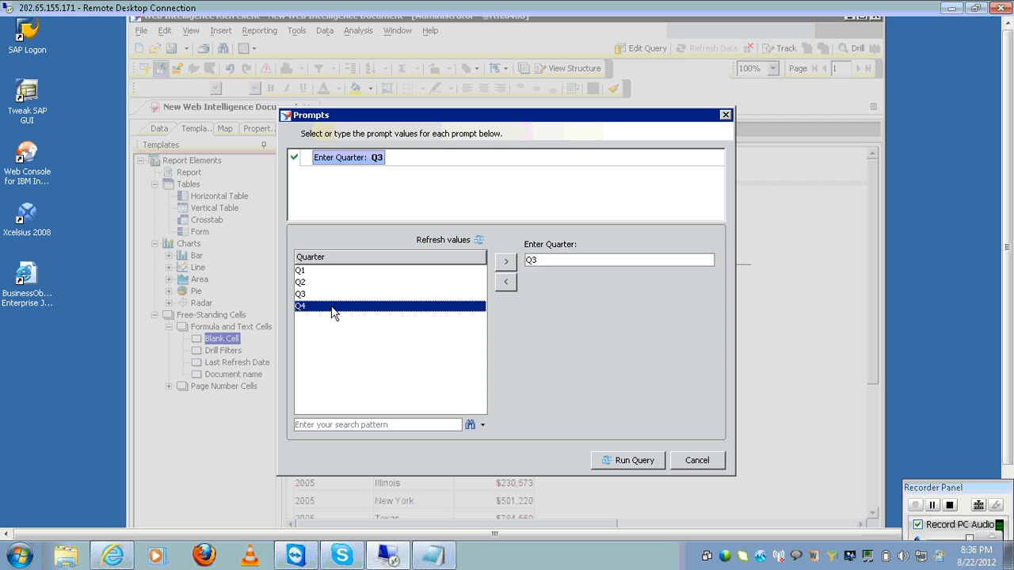
click(499, 263)
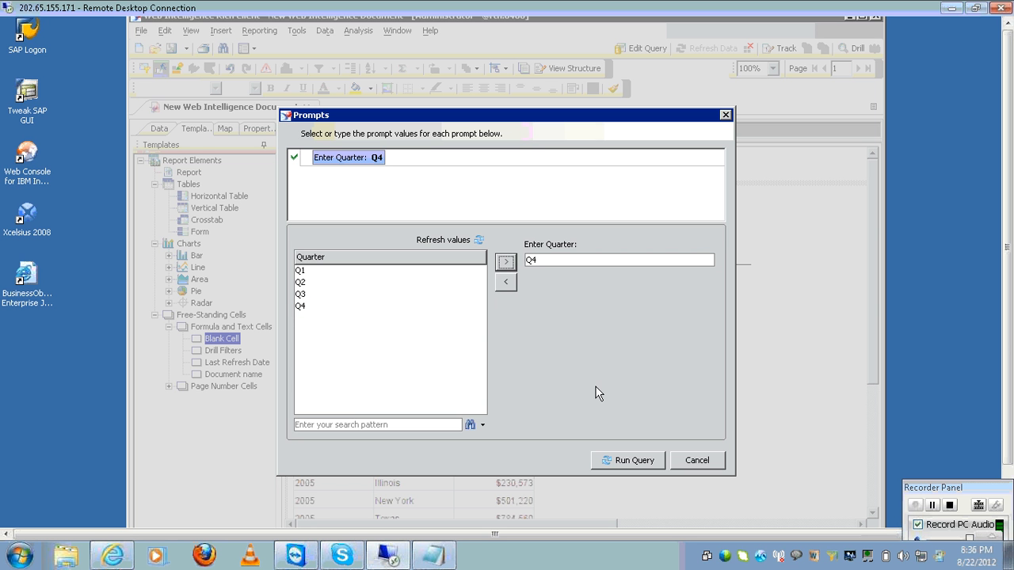
click(600, 461)
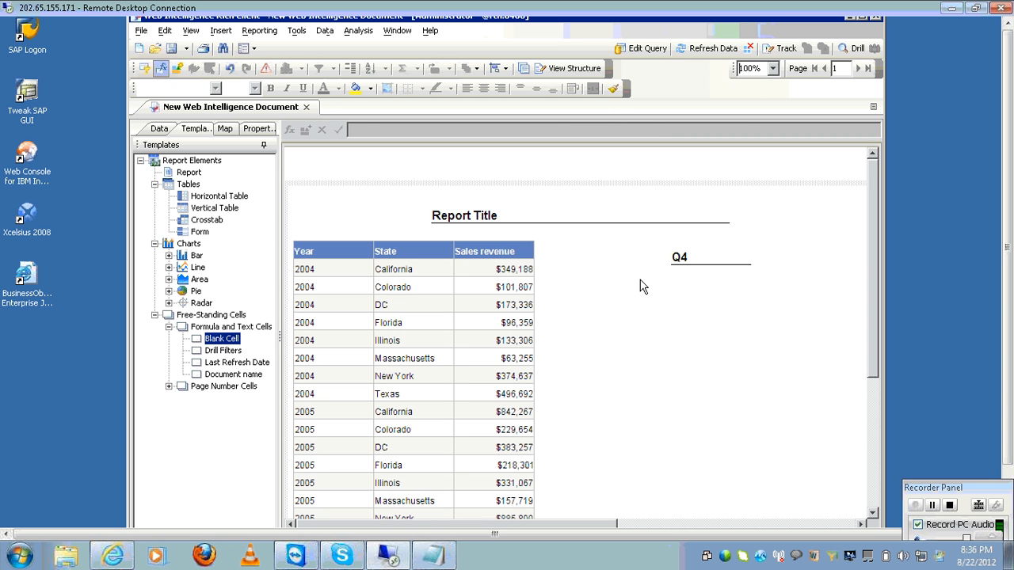
Step: Edit the query so the Quarter filter uses the In list operator with a prompt as its operand
click(705, 49)
click(641, 48)
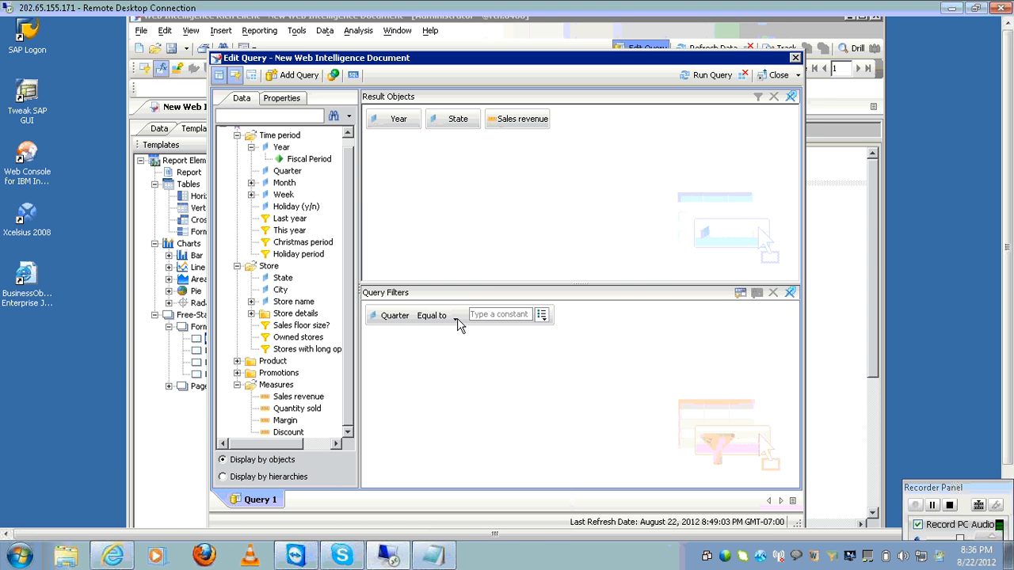
click(458, 318)
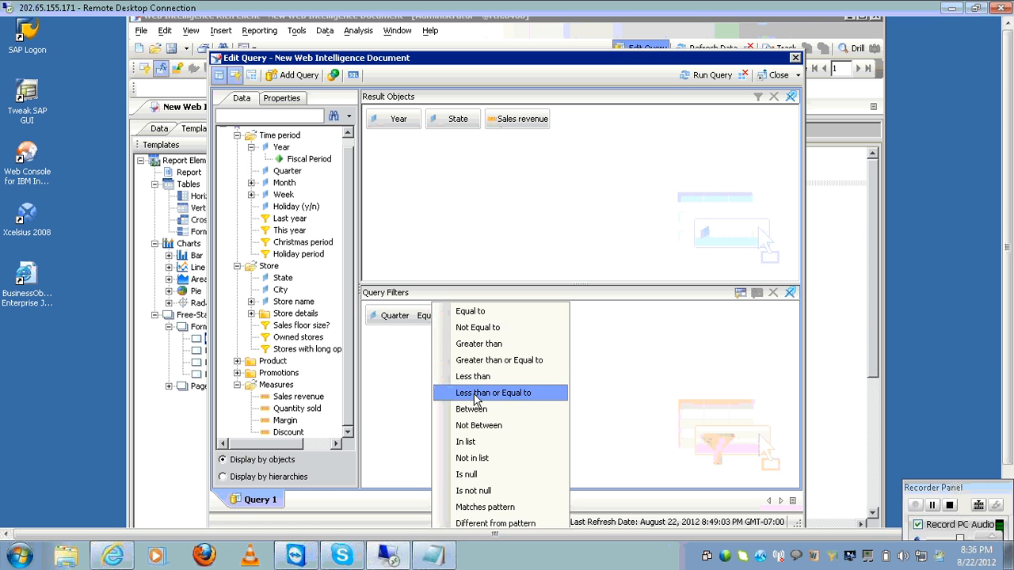
click(466, 443)
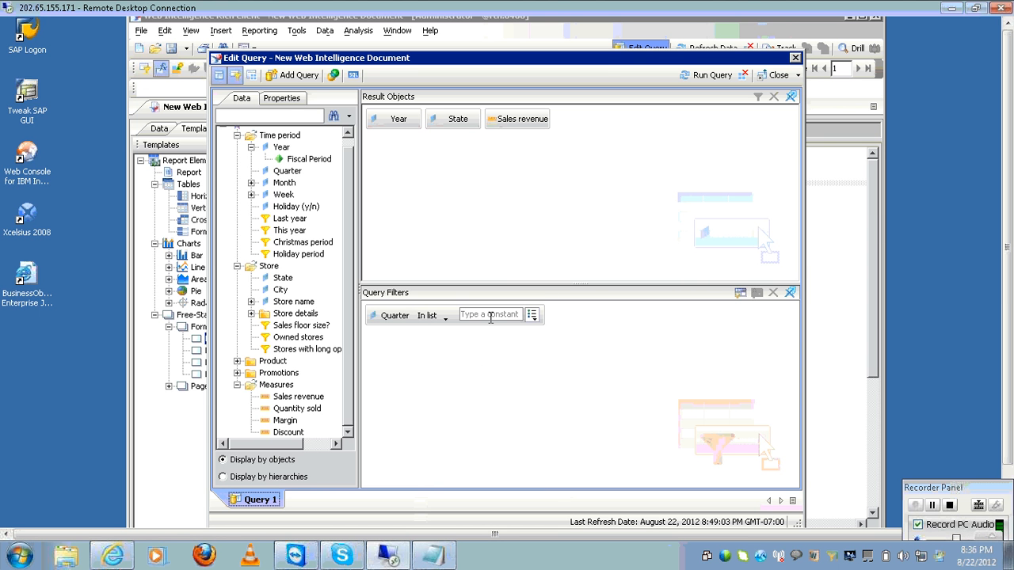
click(532, 316)
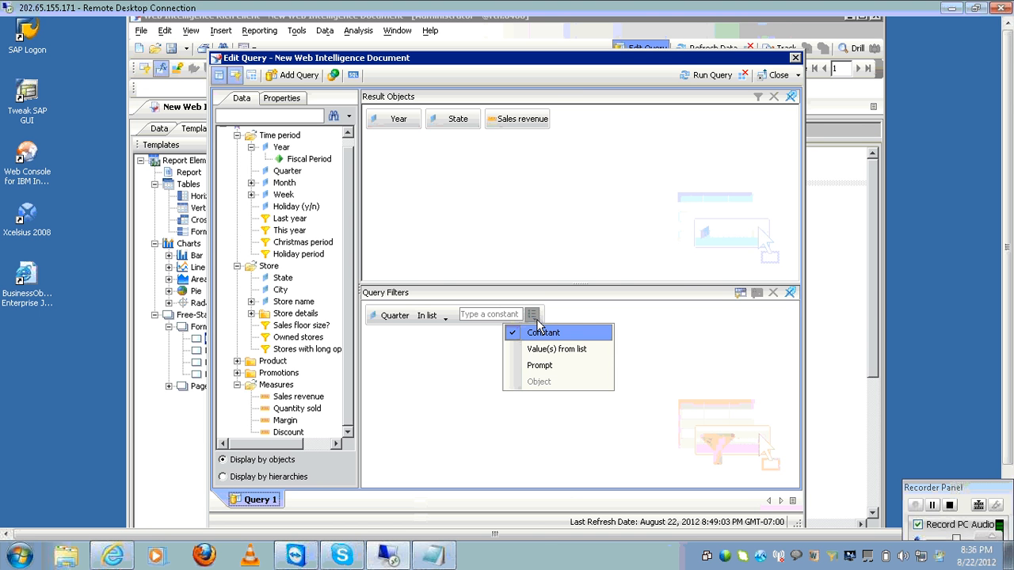
click(537, 367)
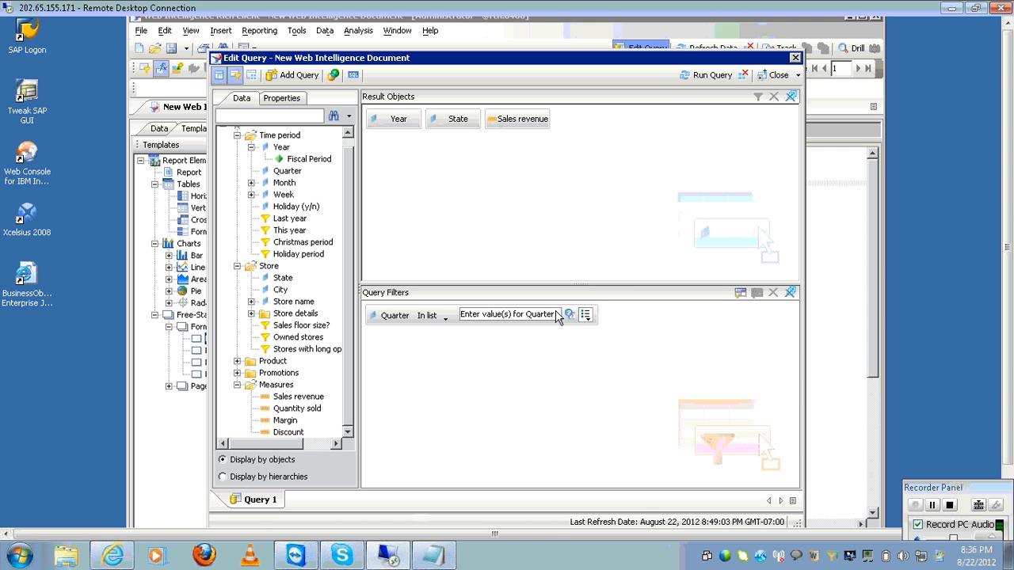
Step: Run the query with Q1 and Q2 as the Quarter prompt values
click(705, 75)
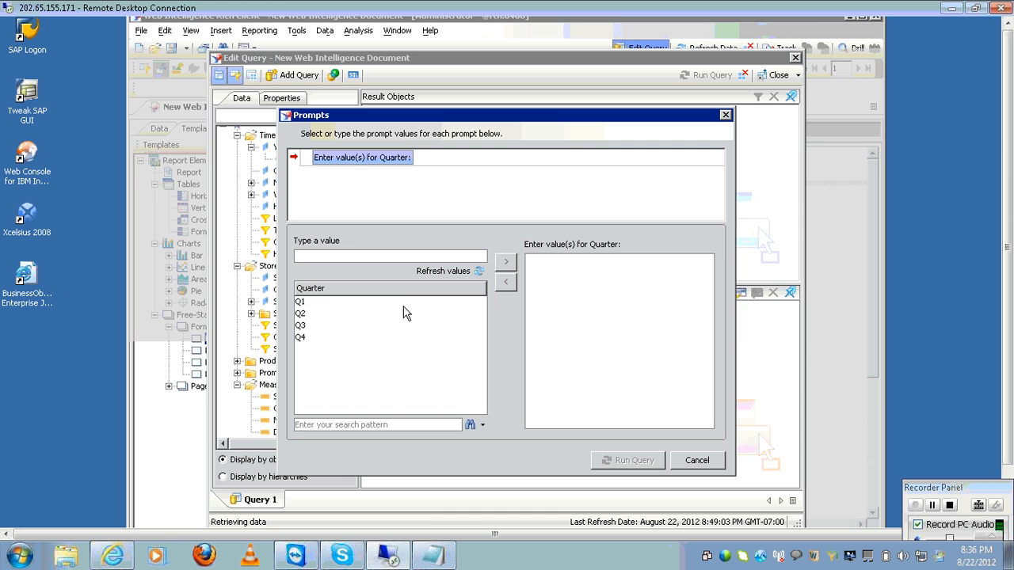
click(403, 306)
shift+click(399, 314)
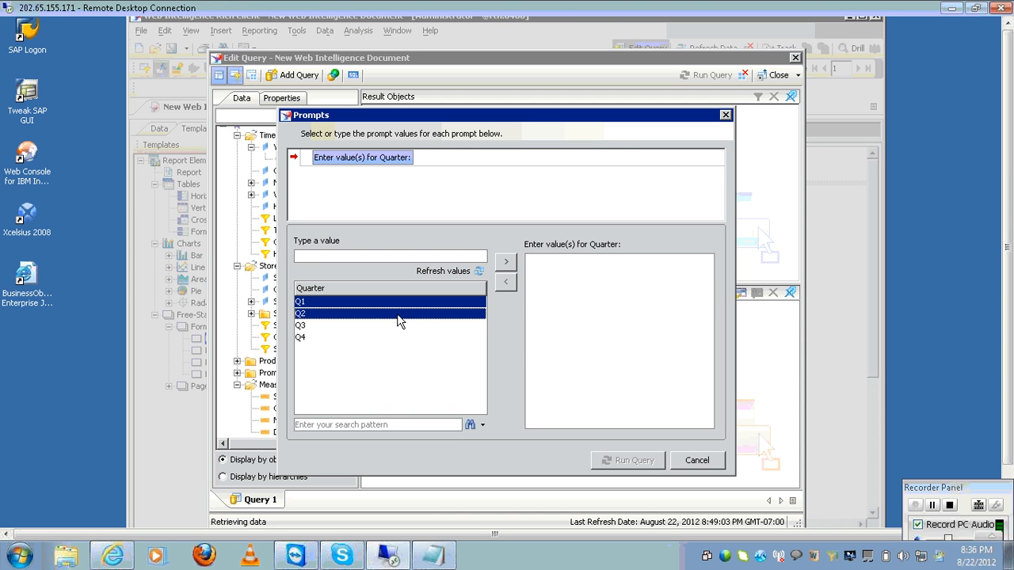
click(505, 262)
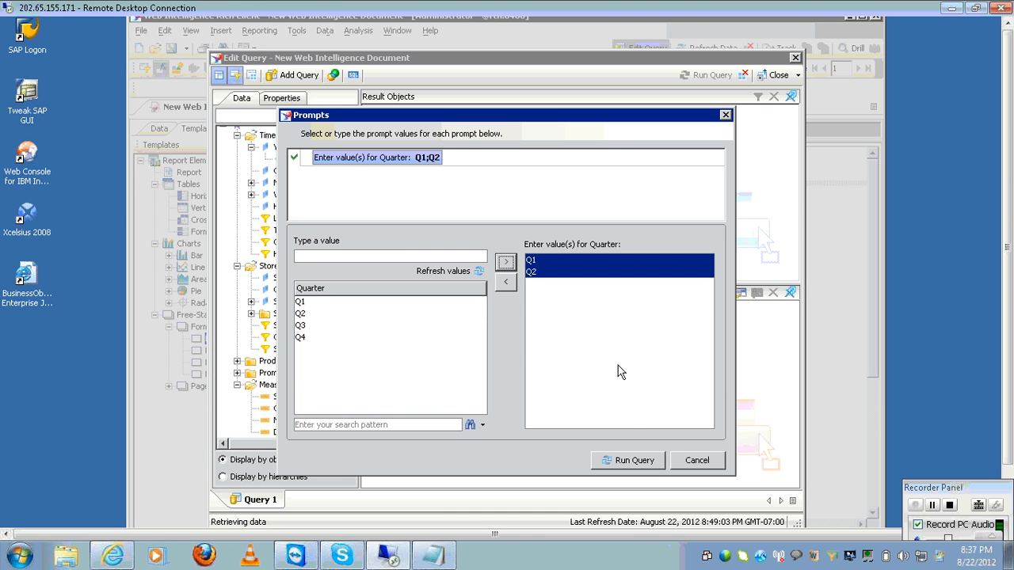
click(642, 461)
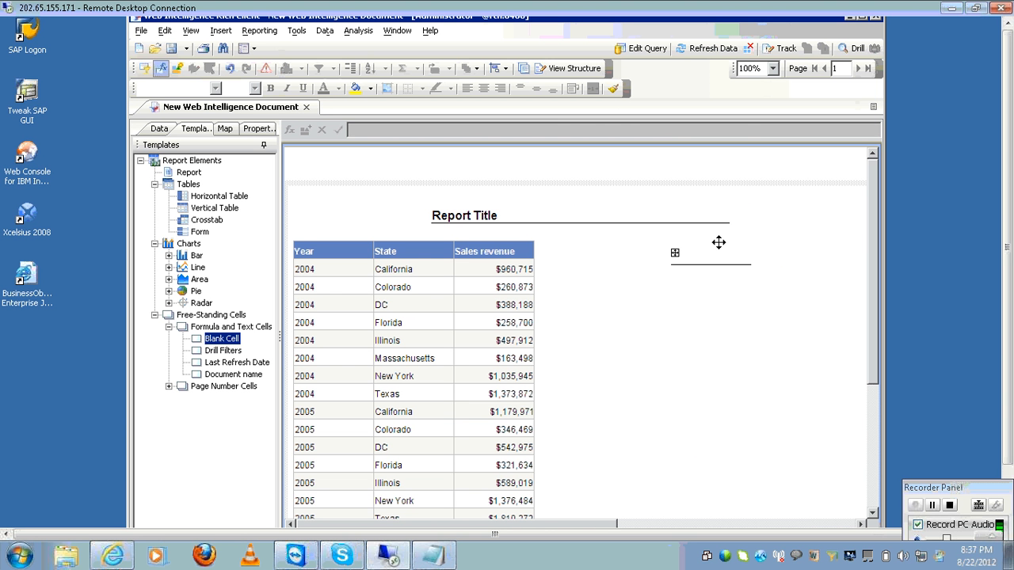
Step: Set the report zoom to 125% and move the free-standing UserResponse cell closer to the sales table
click(708, 256)
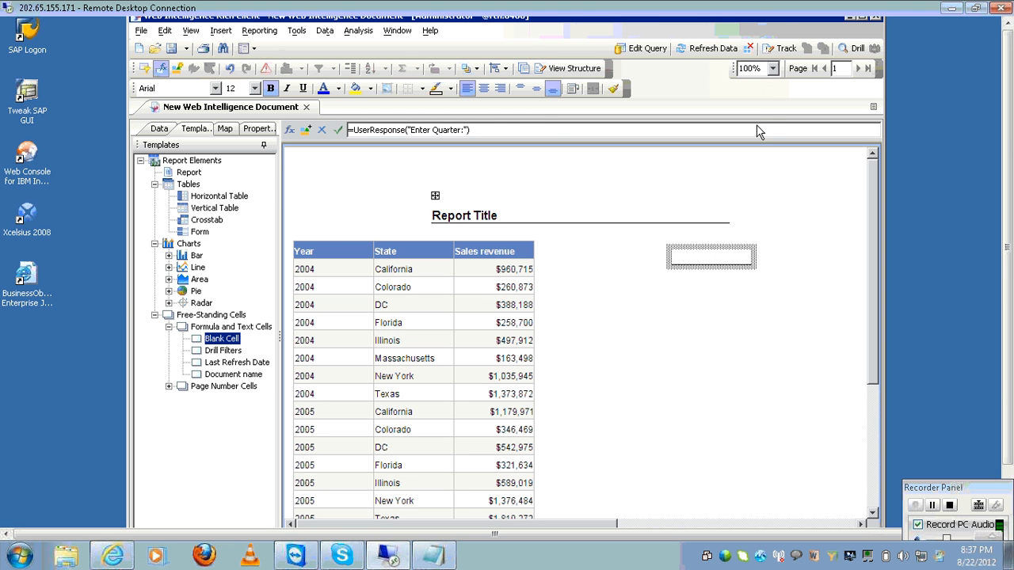
click(760, 69)
text(1)
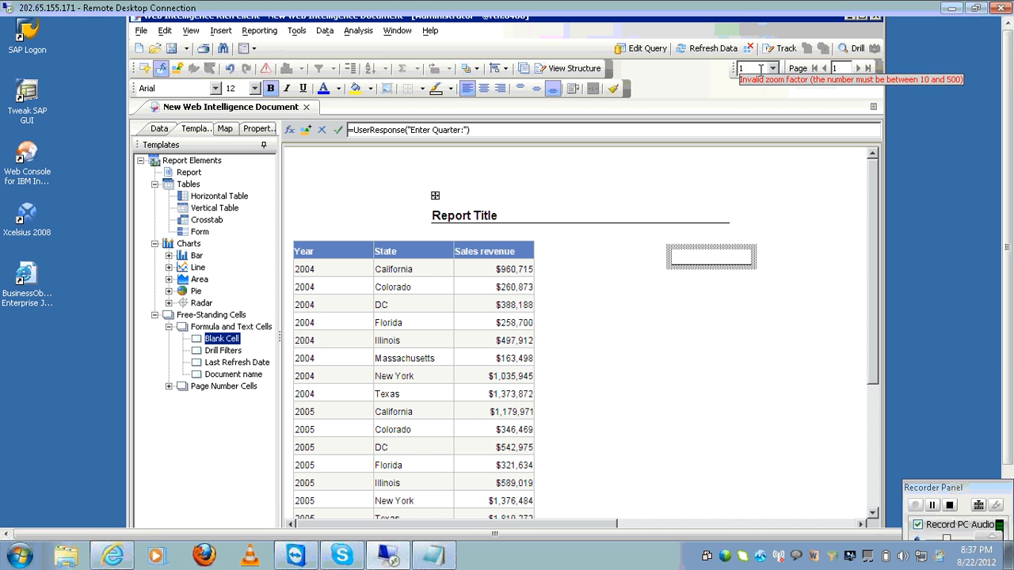
text(25)
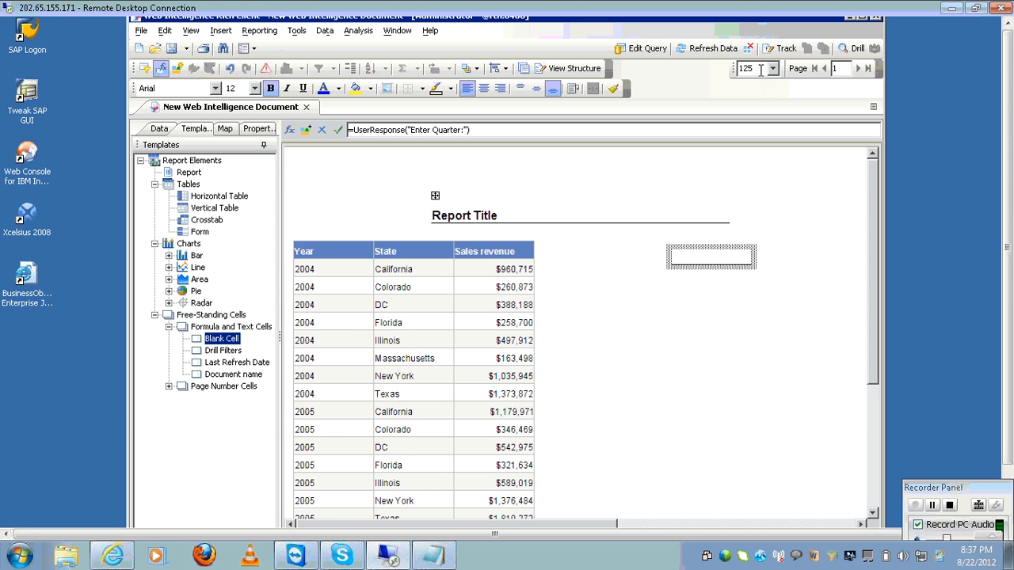
key(Return)
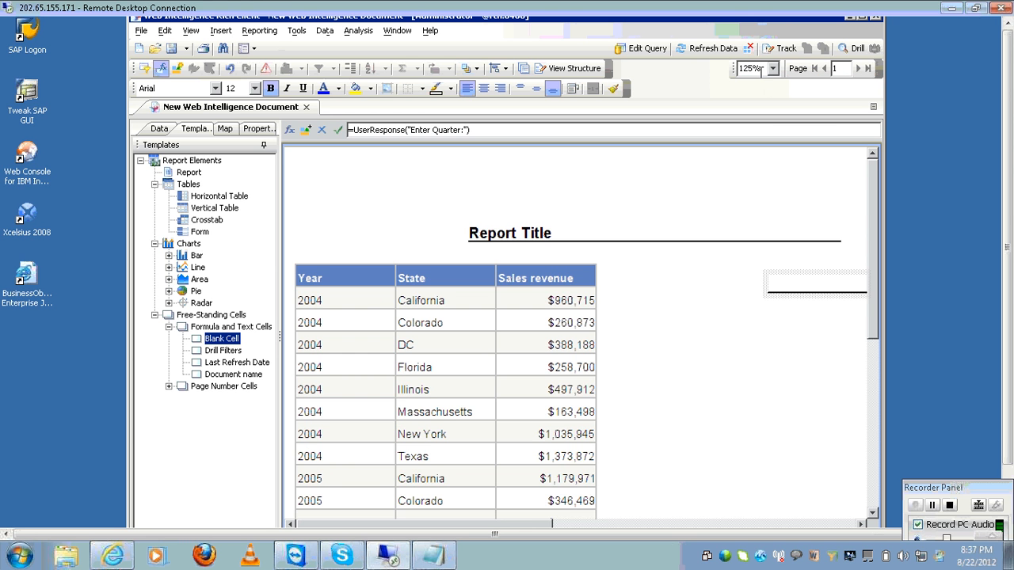
click(808, 280)
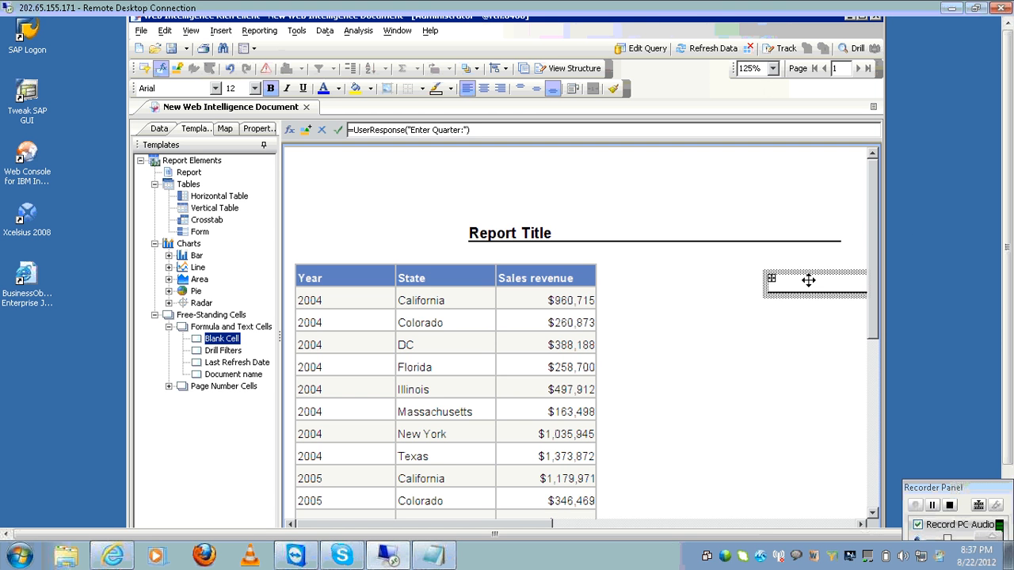
drag(808, 279, 722, 293)
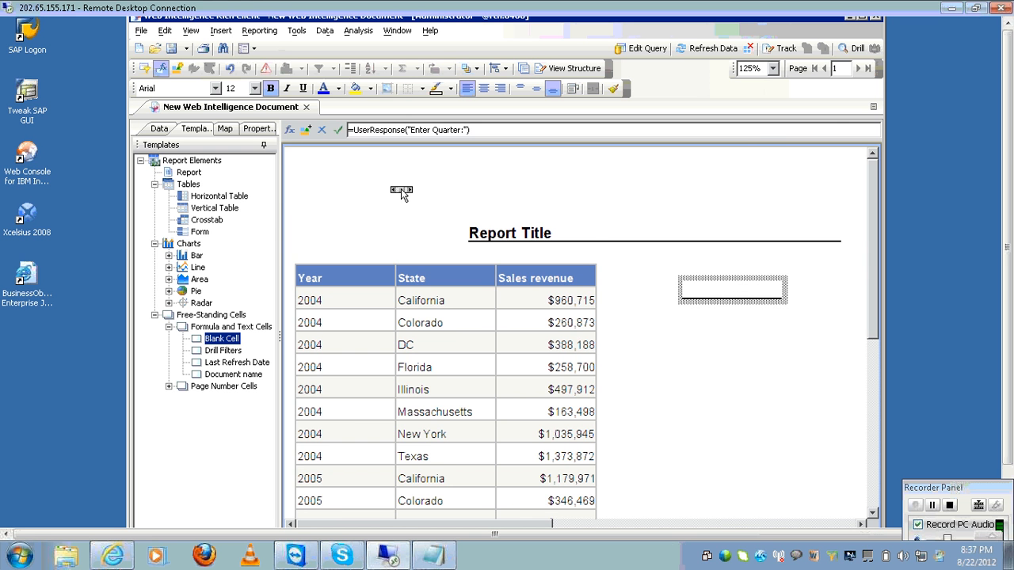
Step: Review the prompt text used in the free-standing cell's UserResponse formula in the Formula Editor
click(290, 129)
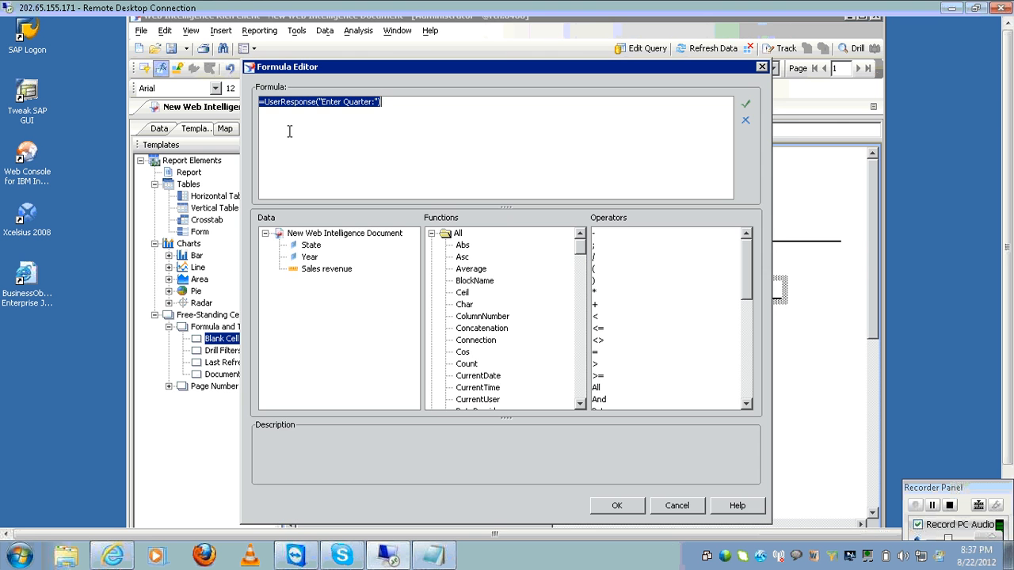
click(375, 102)
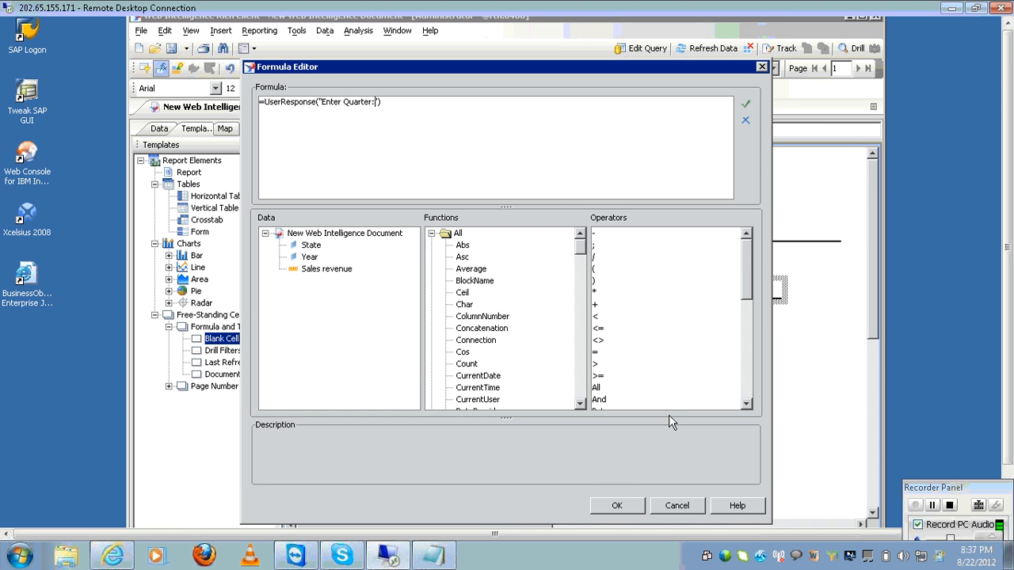
click(610, 509)
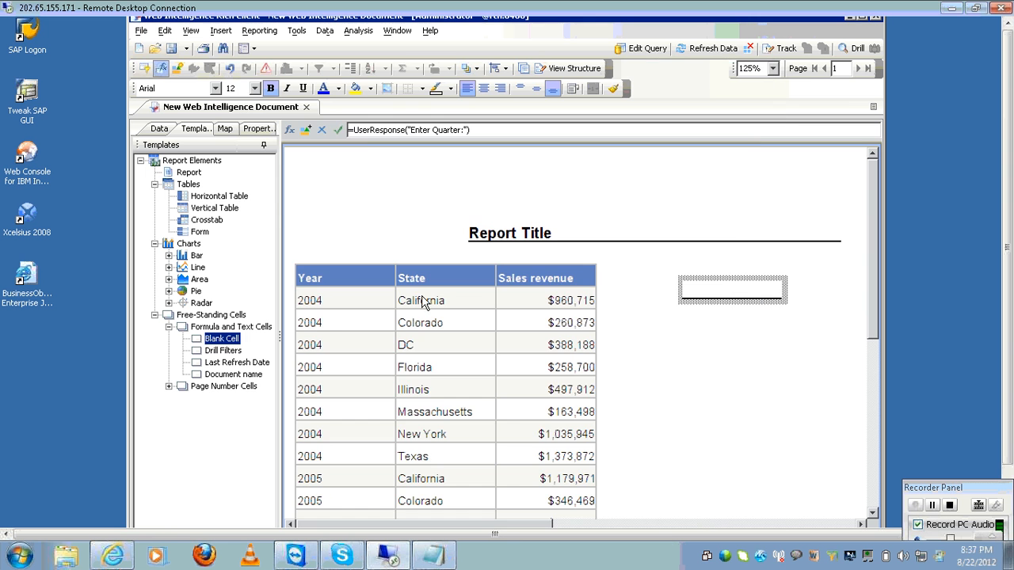
Step: Copy the prompt text "Enter value(s) for Quarter:" from the query's Quarter filter and close the query editor
click(633, 48)
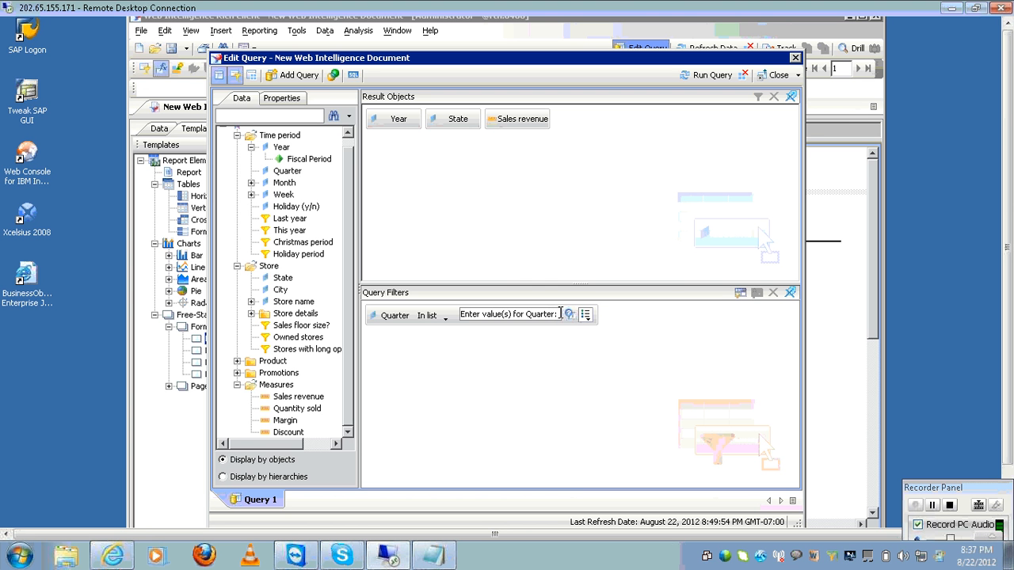
key(shift+Left)
key(shift+Left)
key(shift+Left)
key(shift+Left)
key(shift+Left)
key(shift+Left)
key(shift+Left)
key(shift+Left)
key(shift+Left)
key(shift+Left)
key(shift+Left)
key(shift+Left)
key(shift+Left)
key(shift+Left)
key(shift+Left)
key(shift+Left)
key(shift+Left)
key(shift+Left)
key(shift+Left)
key(shift+Left)
key(ctrl+c)
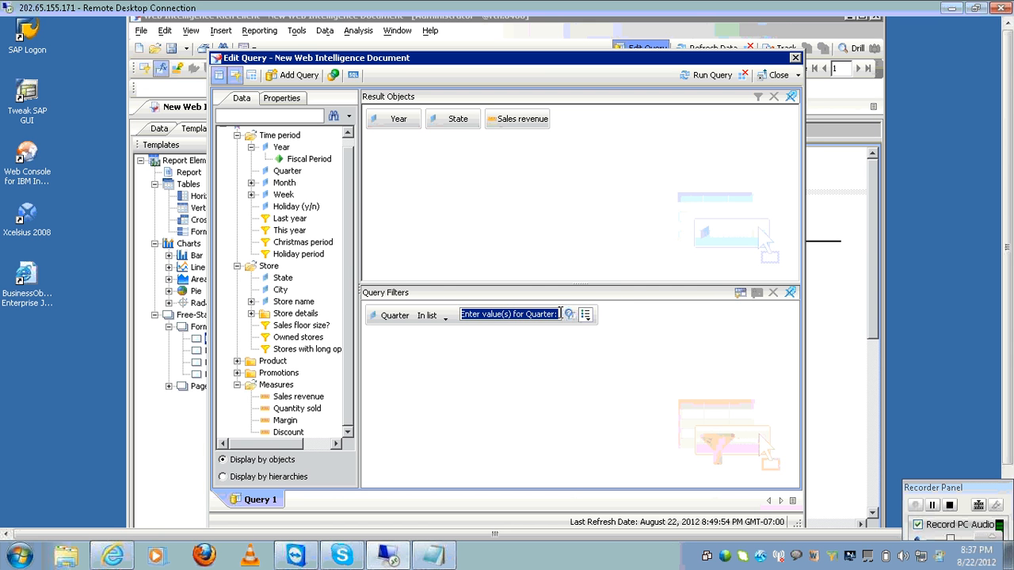
click(792, 65)
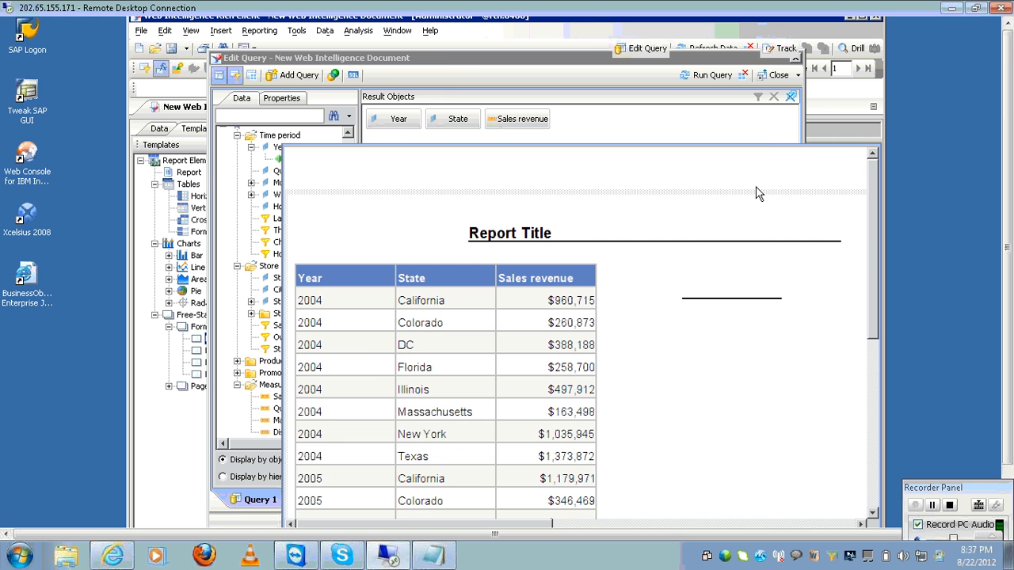
Step: Change the free-standing cell's formula to =UserResponse("Enter value(s) for Quarter:"), validate and apply it, and move the cell farther from the sales table
click(706, 297)
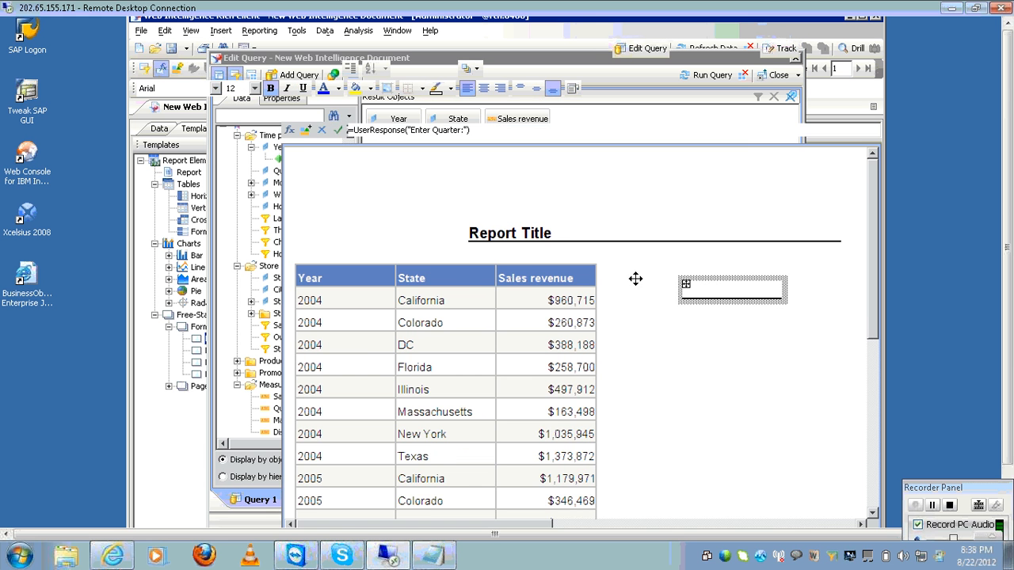
click(290, 130)
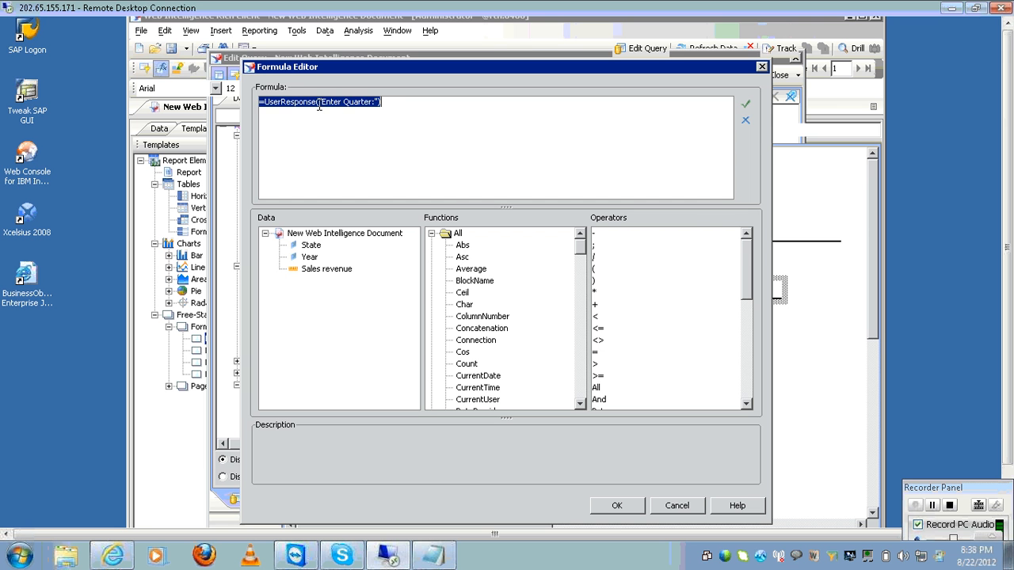
click(320, 102)
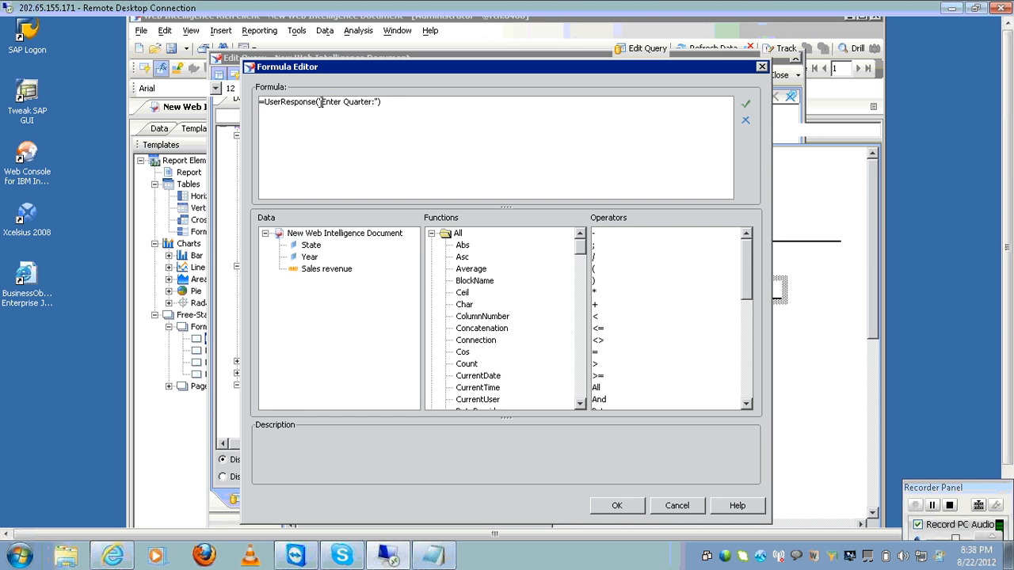
drag(320, 102, 374, 102)
key(ctrl+v)
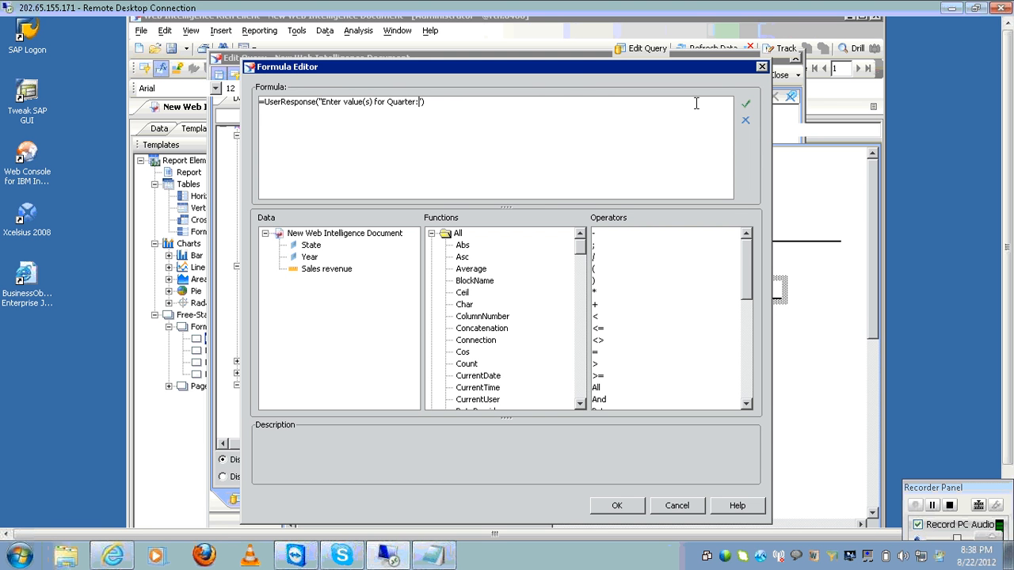
click(745, 104)
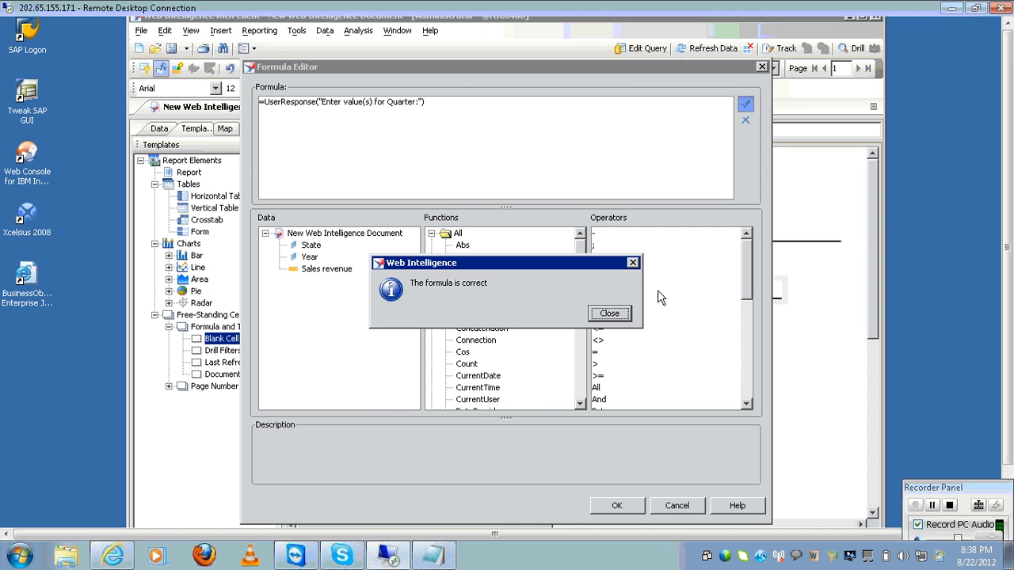
click(620, 317)
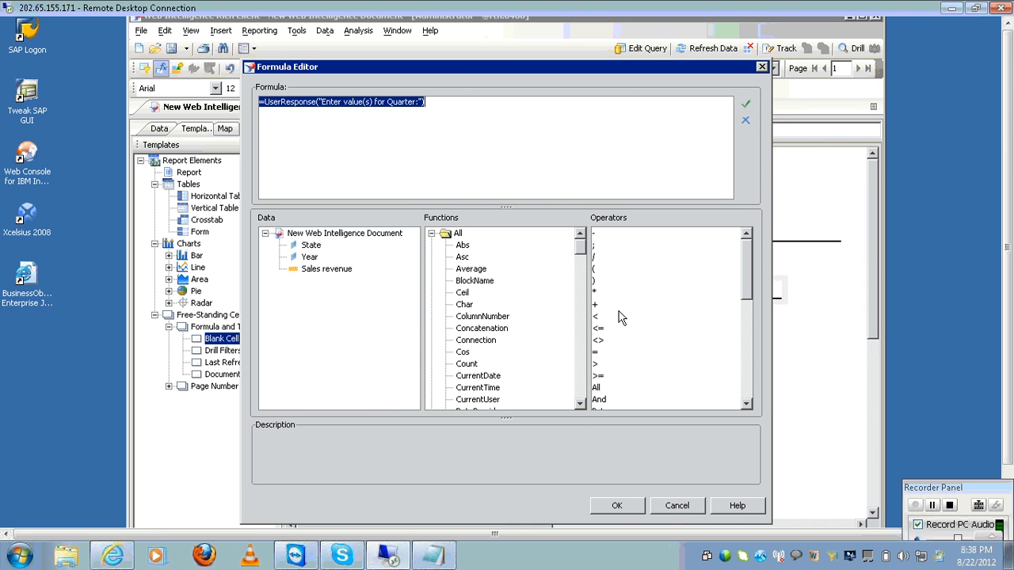
click(617, 507)
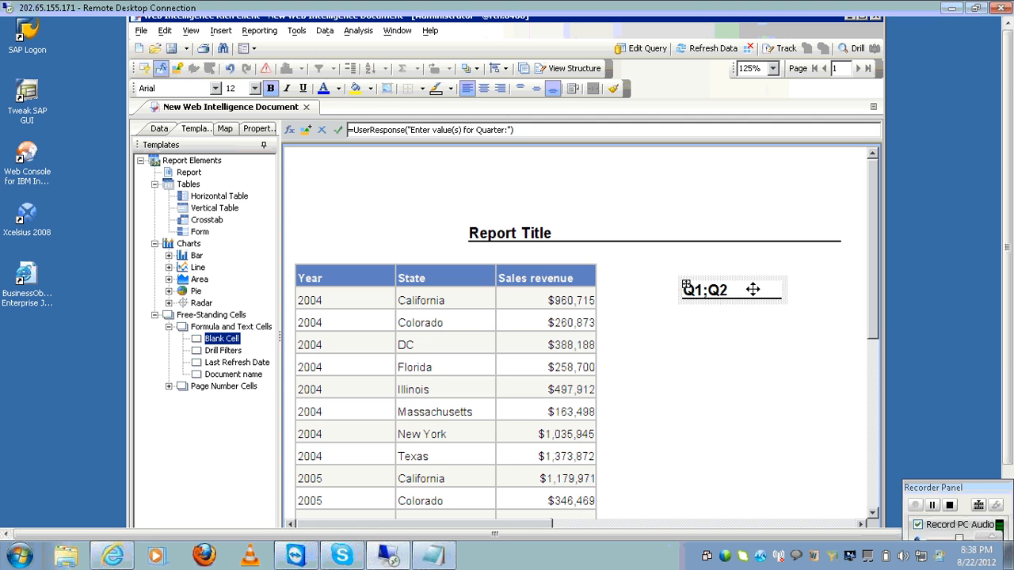
drag(753, 289, 802, 283)
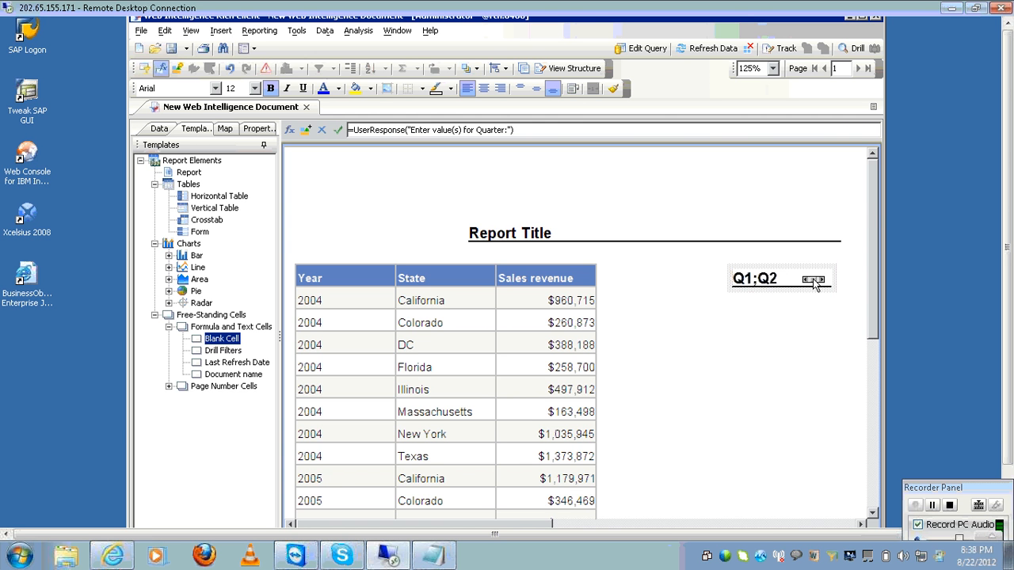
Step: Insert an empty column to the right of Sales revenue in the sales table
click(575, 364)
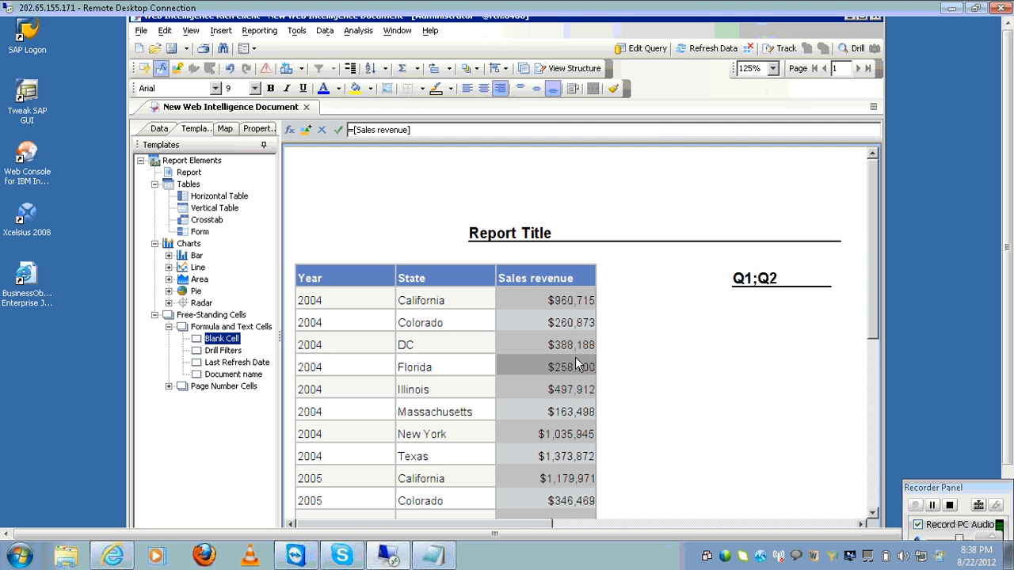
right_click(577, 364)
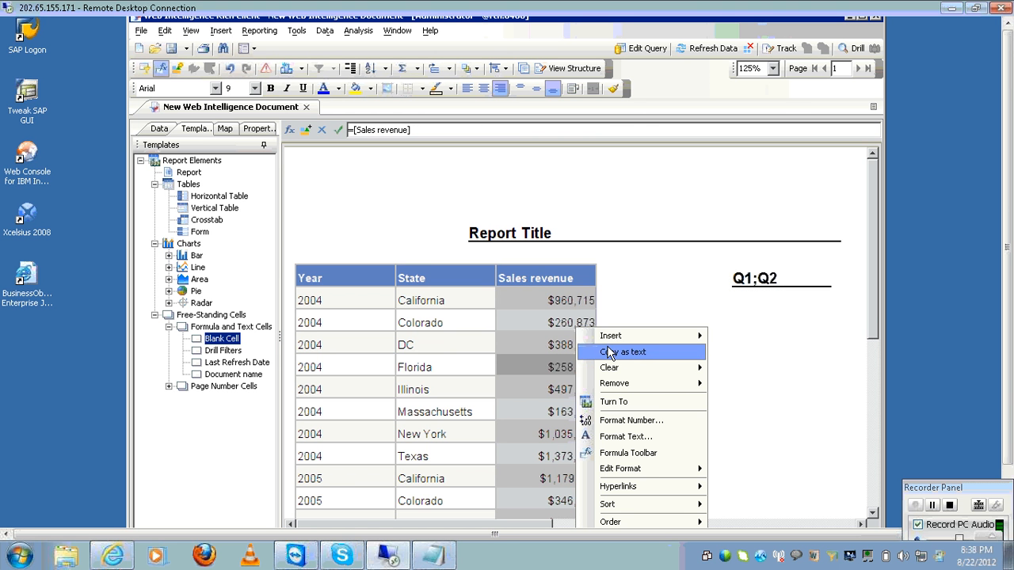
mouse_move(626, 336)
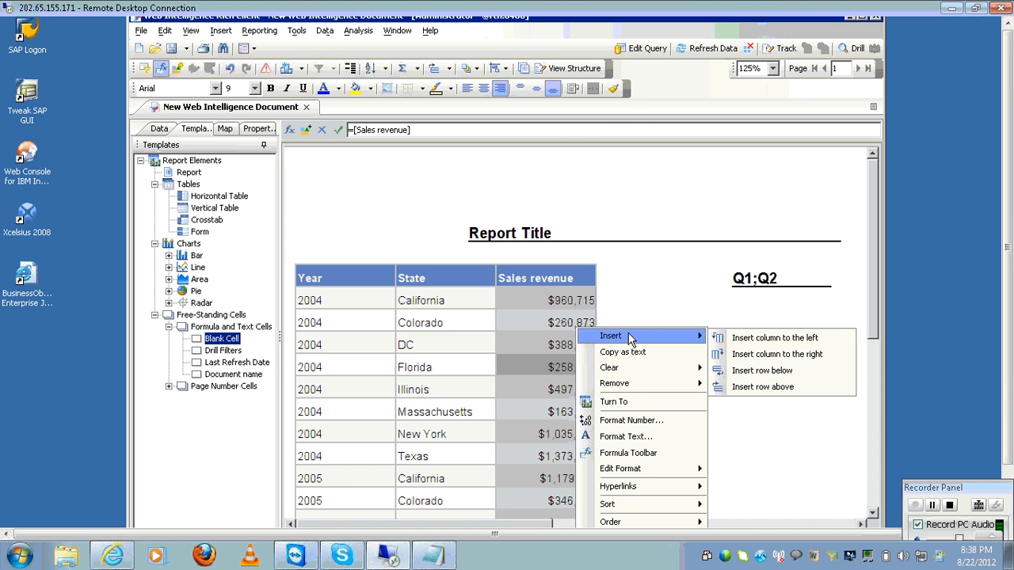
click(743, 353)
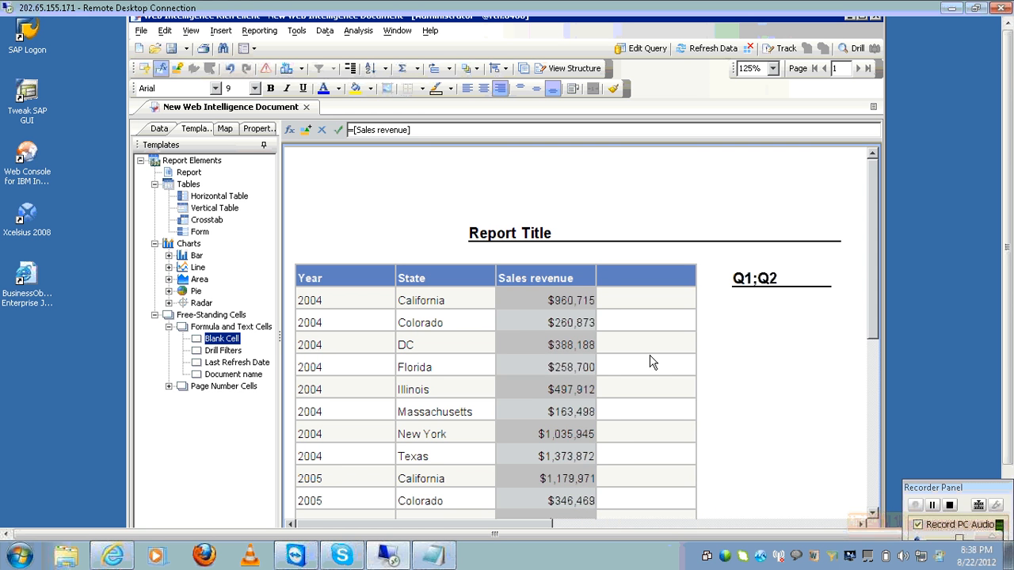
click(648, 363)
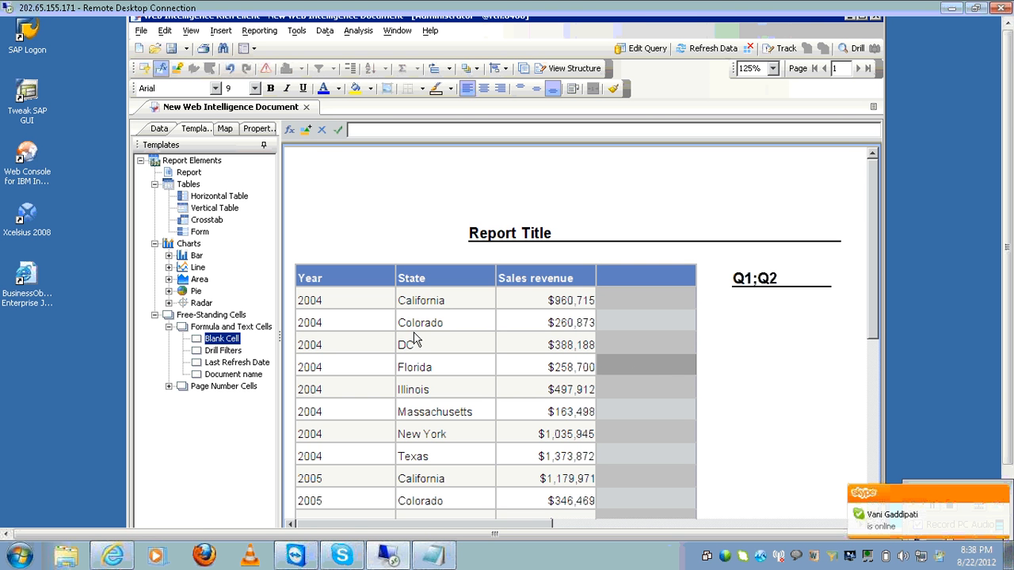
Step: Open the Formula Editor for the table's empty column and start its formula with the Concatenation function
click(373, 336)
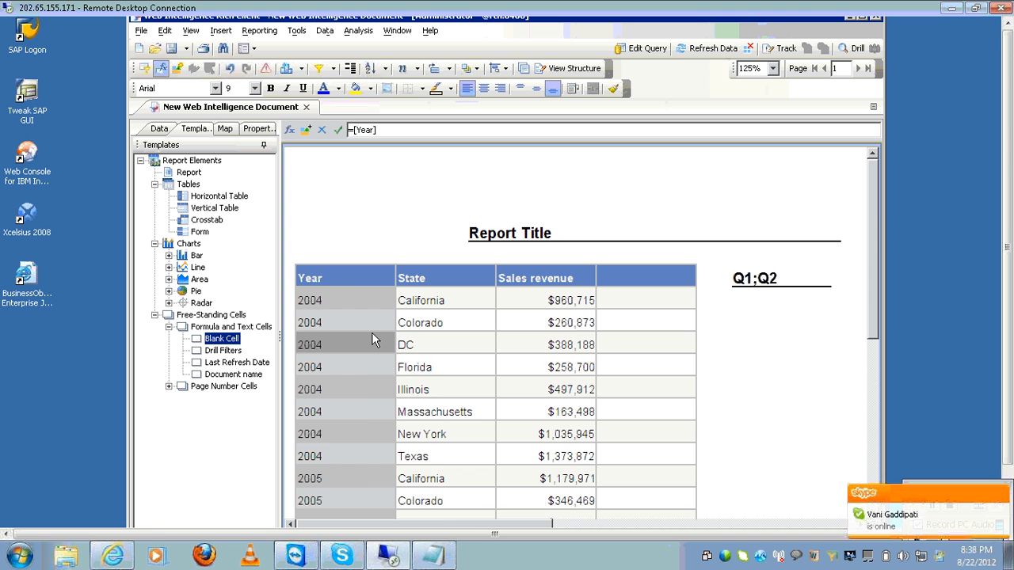
click(405, 339)
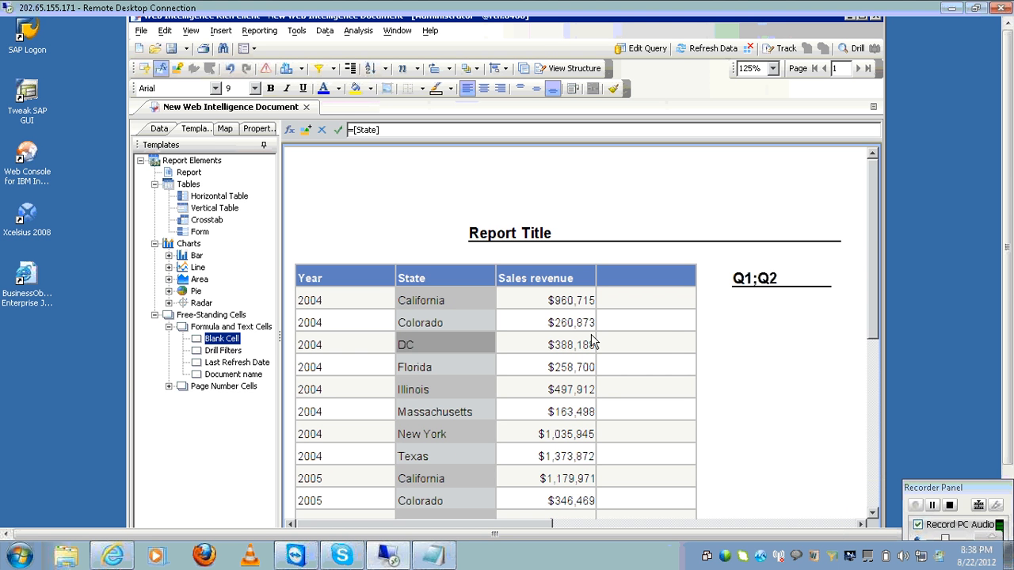
click(670, 344)
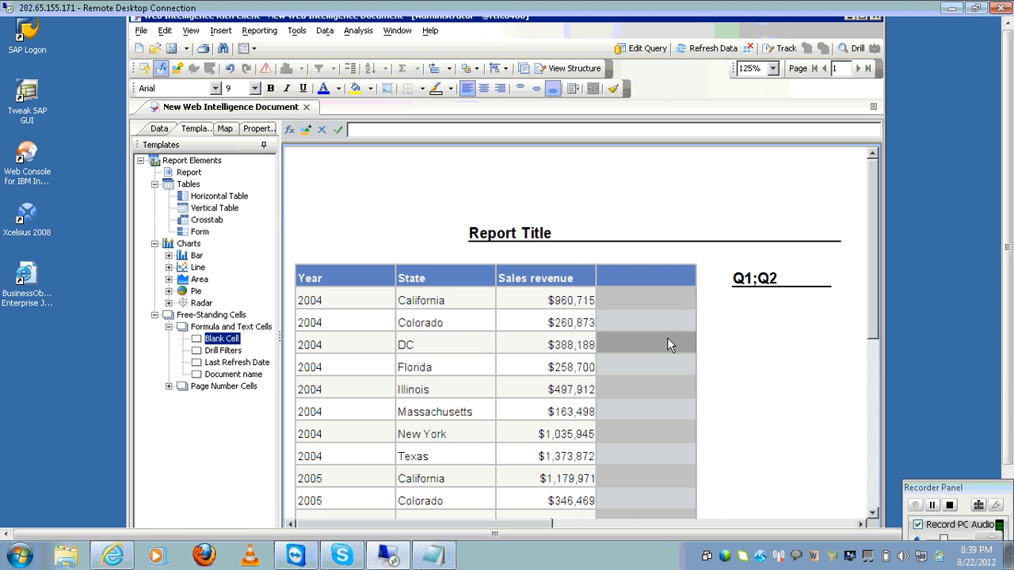
click(289, 129)
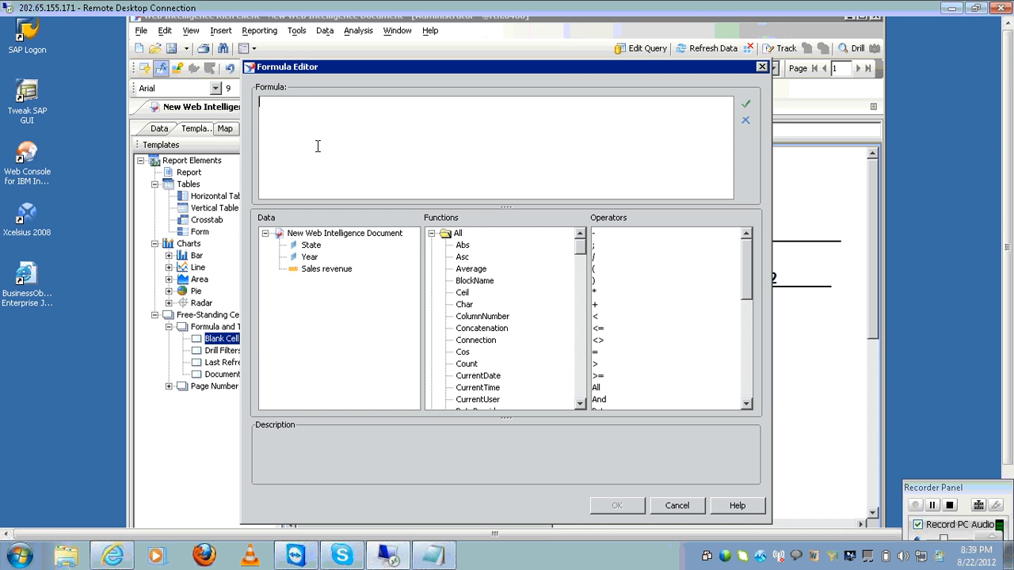
click(476, 329)
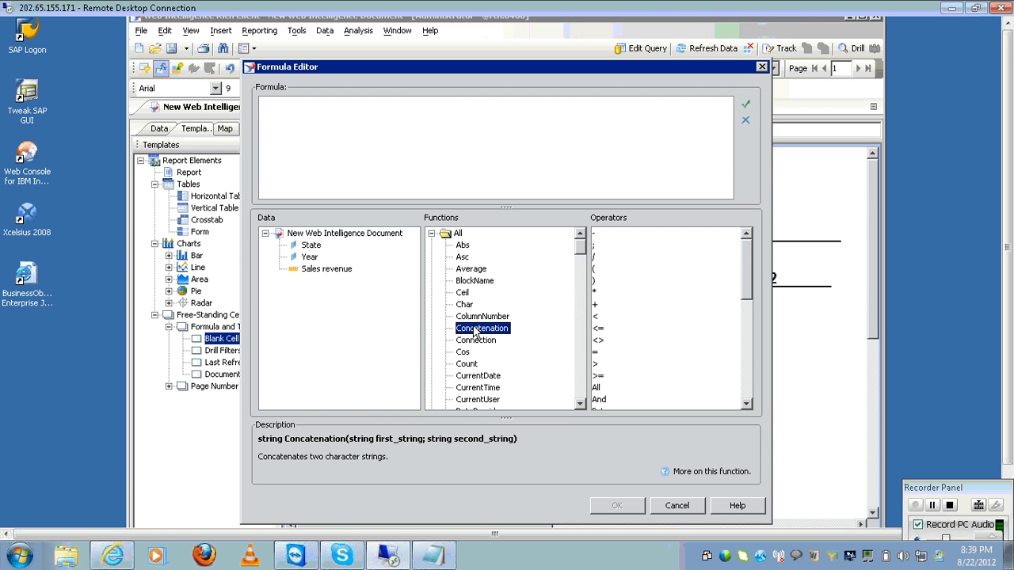
double_click(476, 335)
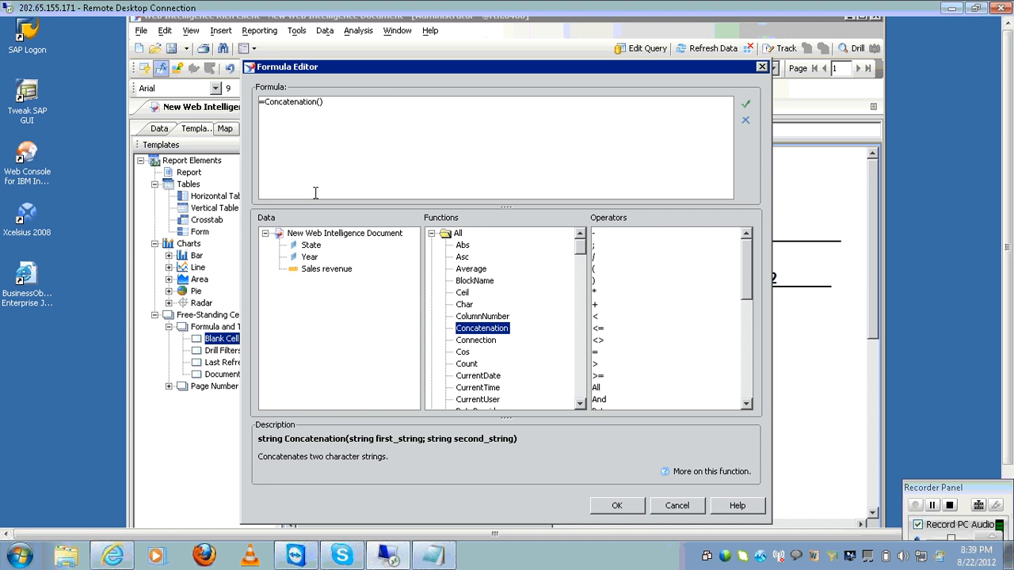
Step: Add the Year and State objects as arguments, separated by a semicolon, so the formula reads =Concatenation([Year];[State])
double_click(310, 256)
double_click(310, 257)
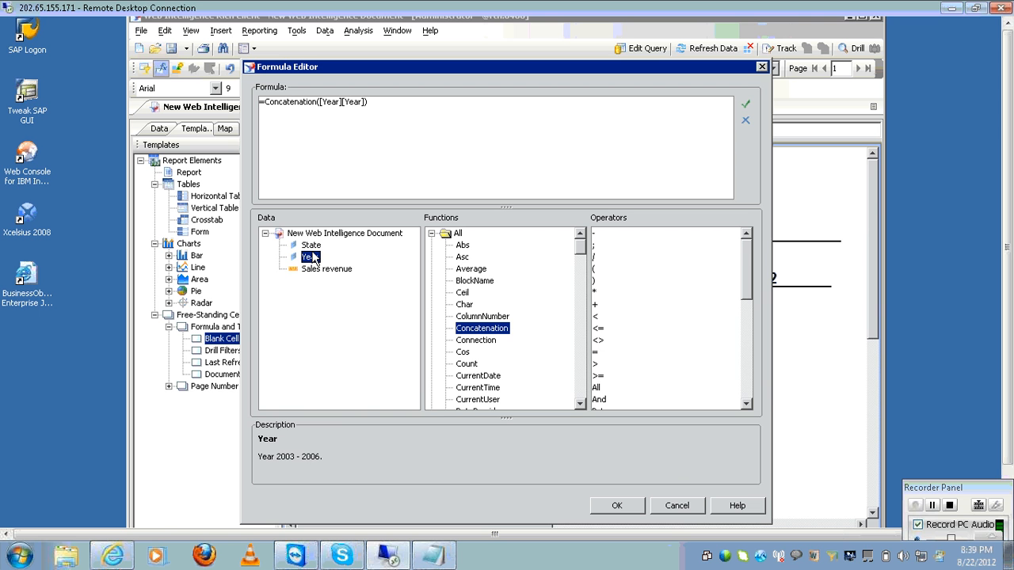
click(341, 103)
double_click(341, 103)
key(Right)
key(Delete)
key(BackSpace)
key(BackSpace)
key(BackSpace)
key(BackSpace)
text(;)
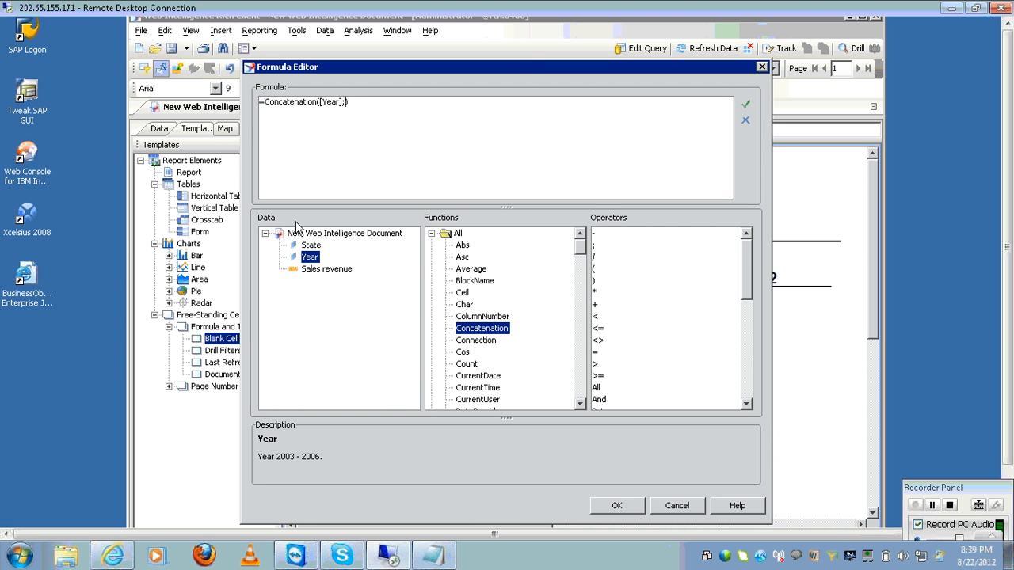
double_click(311, 247)
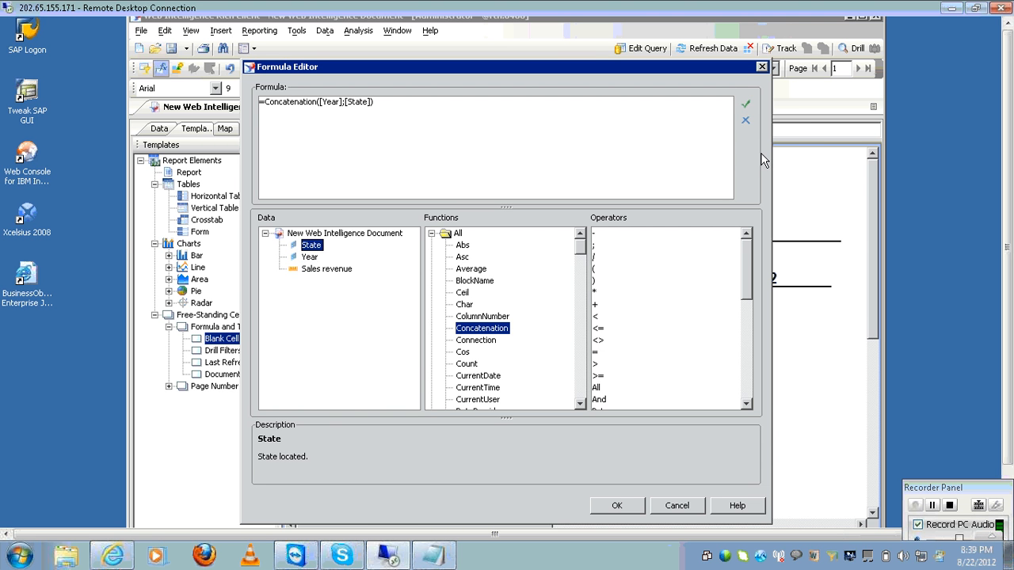
Step: Validate and apply the Concatenation formula, and widen the new column slightly to fit its longest value
click(745, 104)
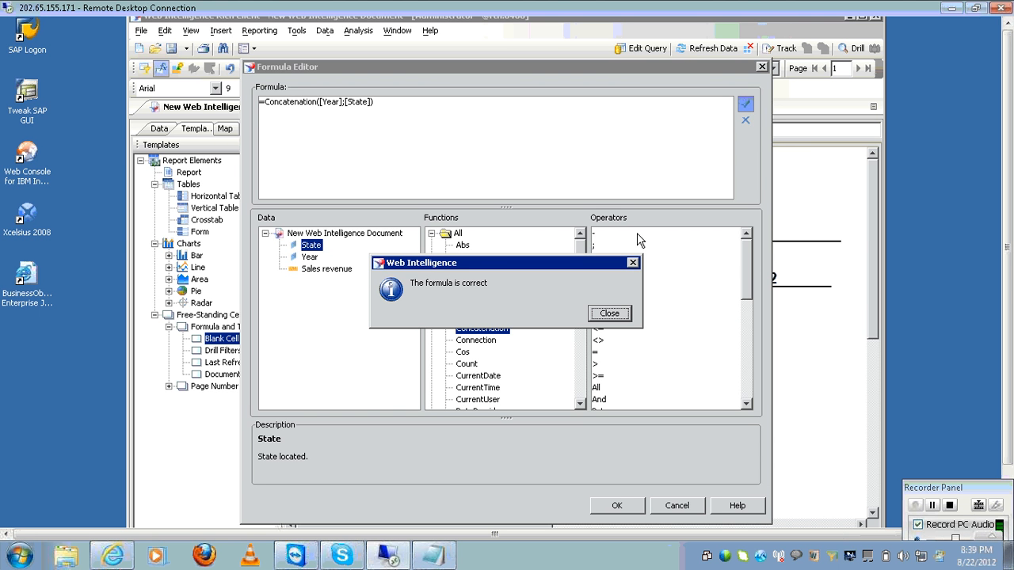
click(603, 316)
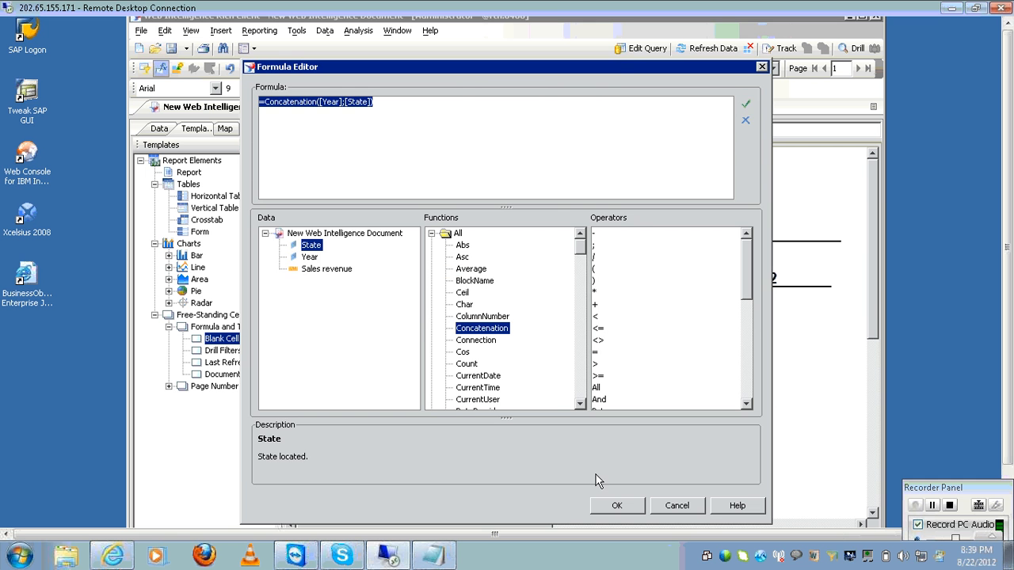
click(611, 507)
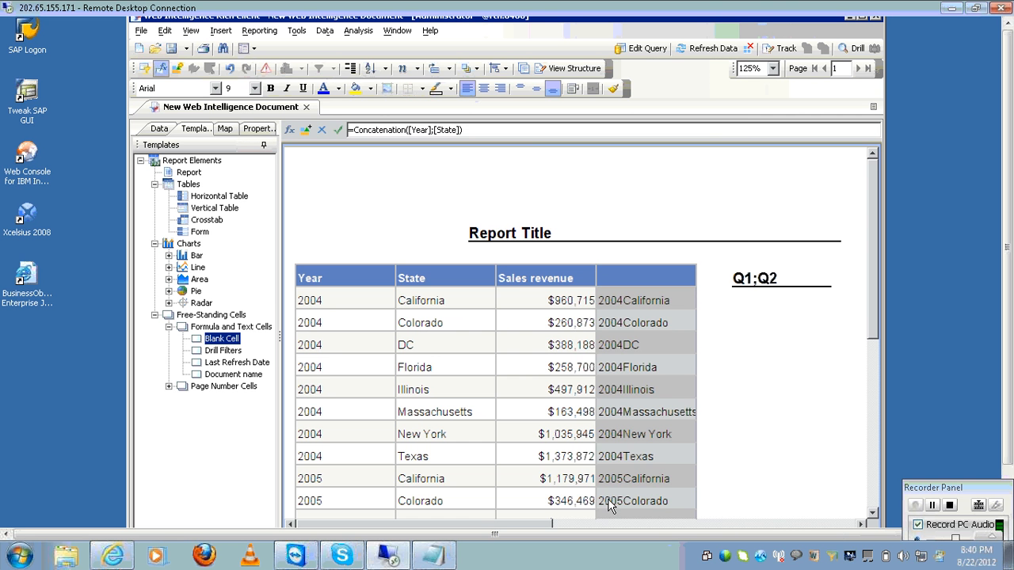
click(792, 418)
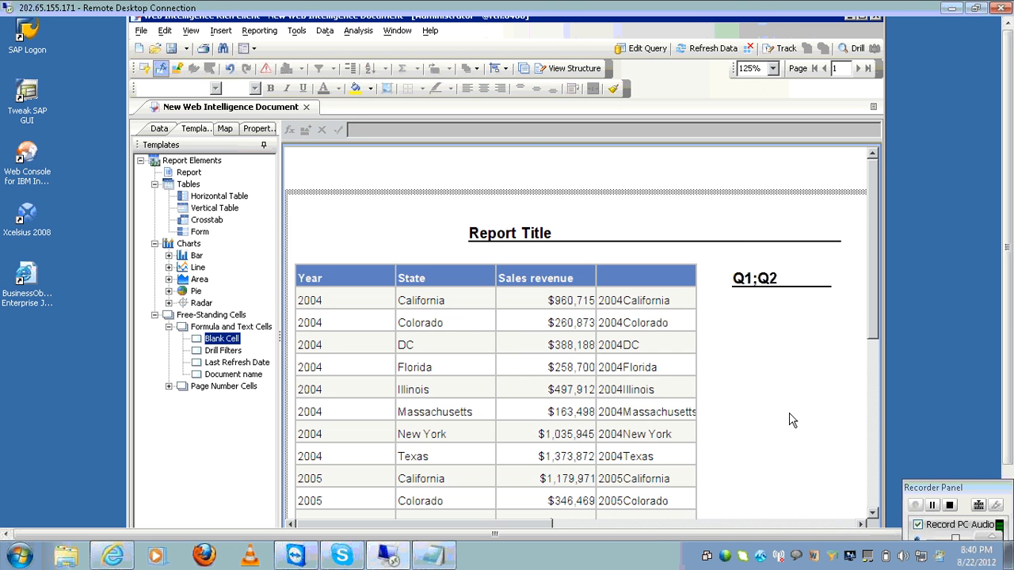
click(697, 344)
drag(697, 344, 707, 346)
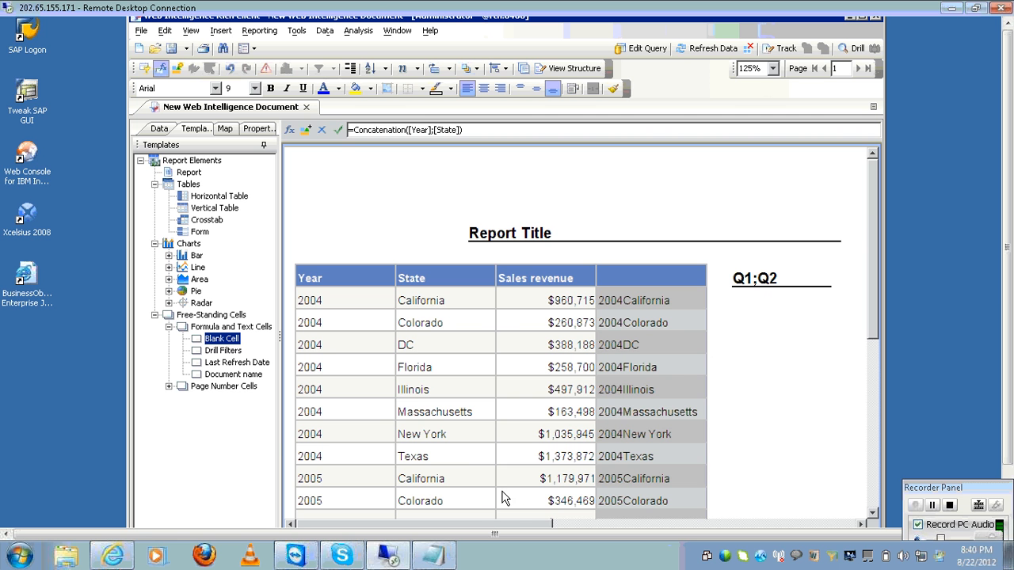
click(348, 556)
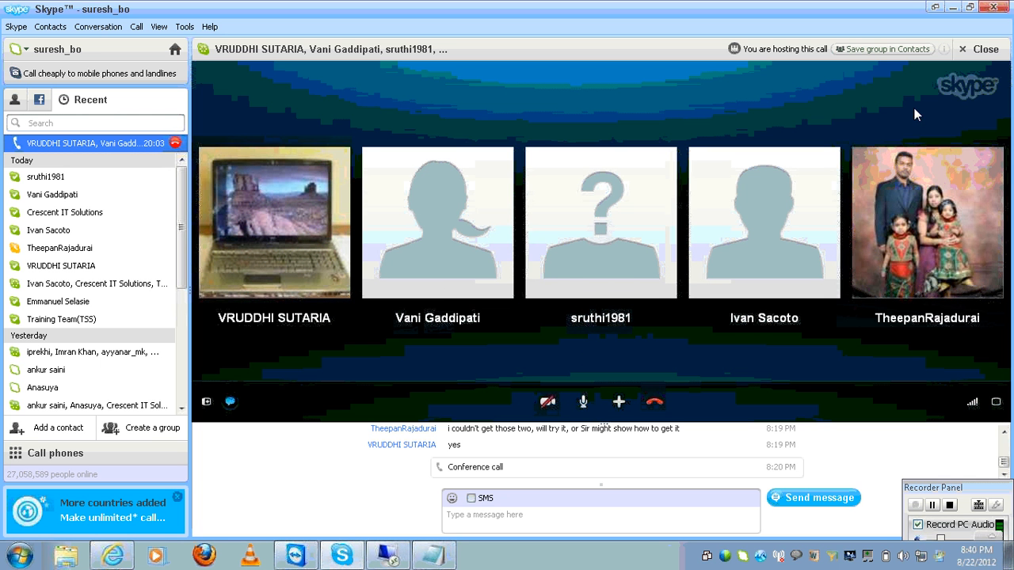
click(296, 556)
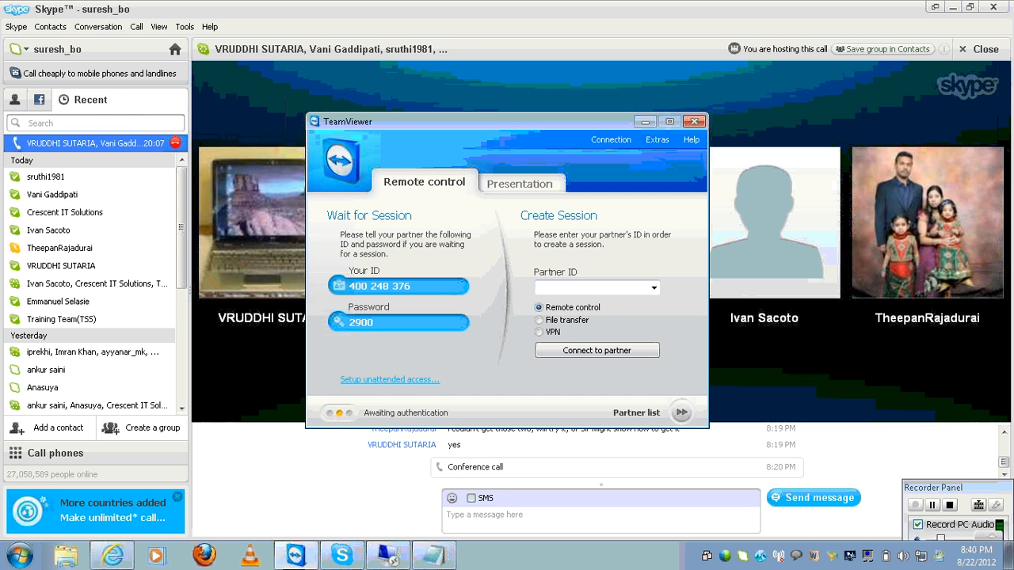
click(388, 556)
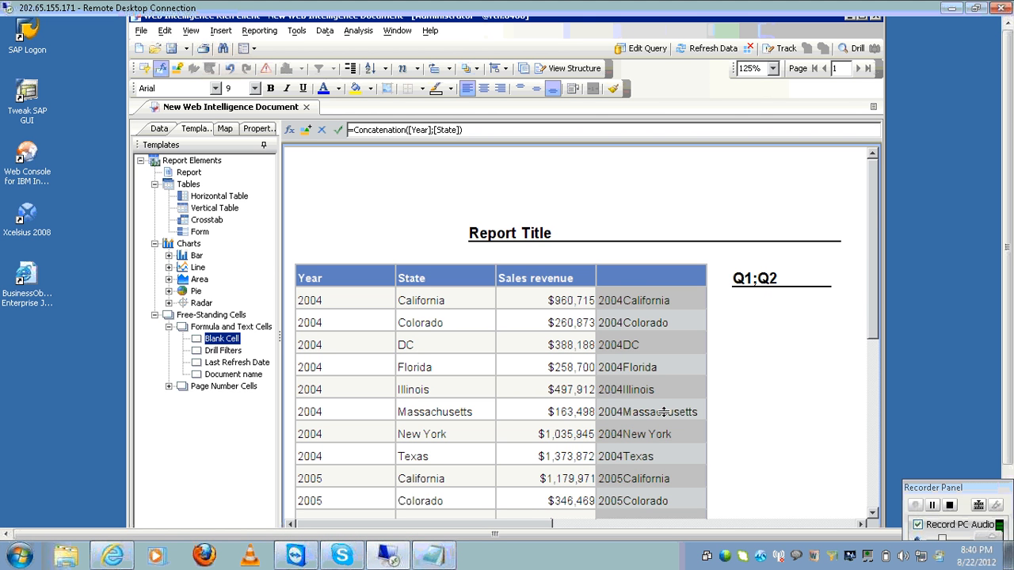
Step: Reopen the concatenation column's formula in the Formula Editor and collapse the TeamViewer session panel
click(290, 132)
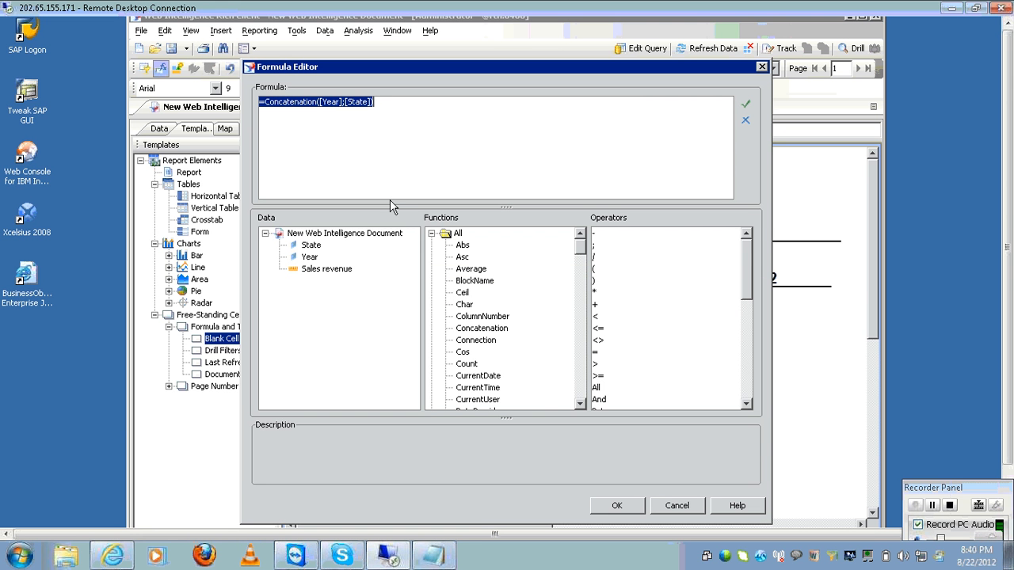
click(431, 159)
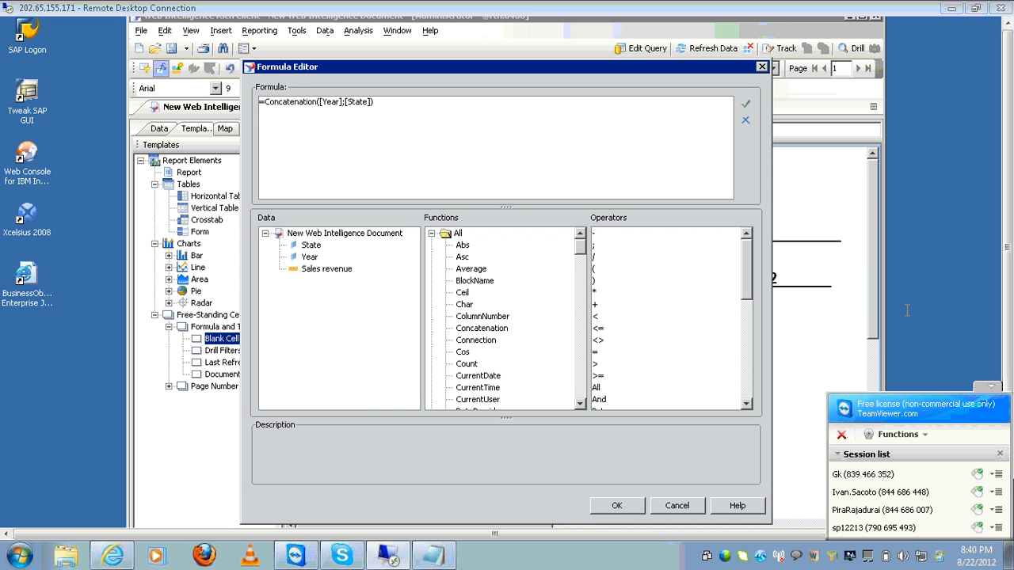
click(985, 386)
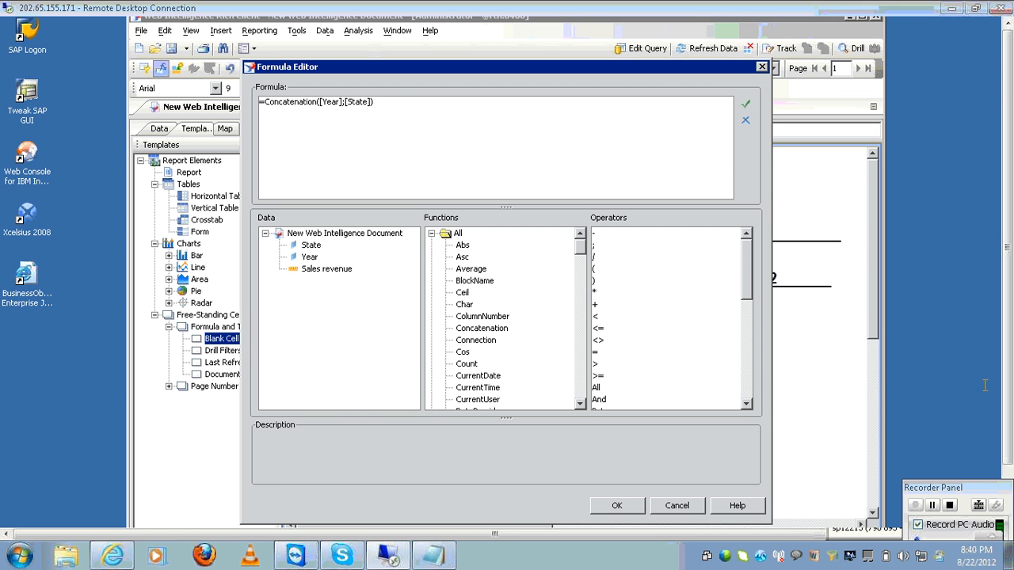
Step: Try to separate the year and state with a blank argument by validating =Concatenation([Year];[ ];[State]), and check the Concatenation description
click(344, 100)
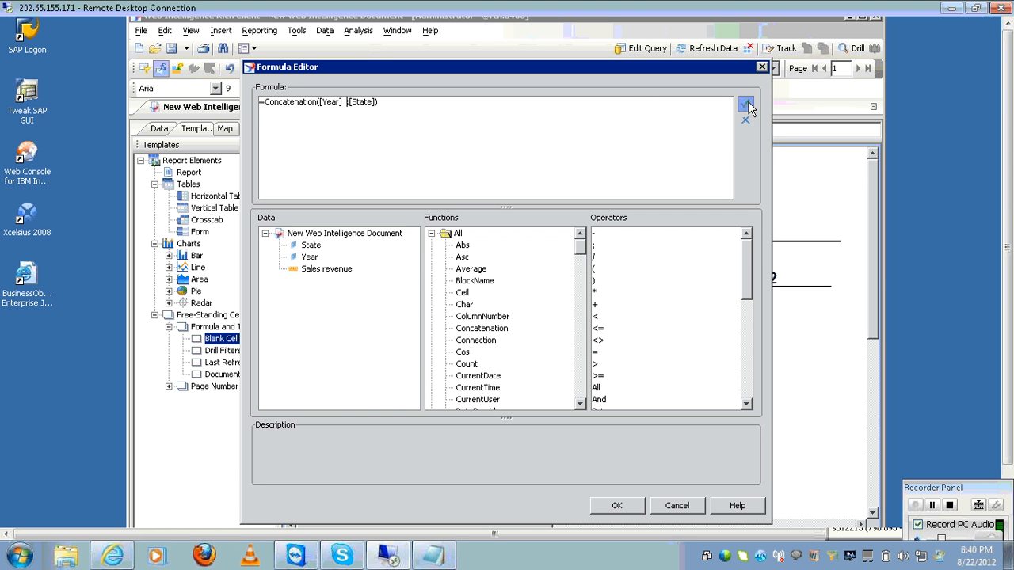
key(Delete)
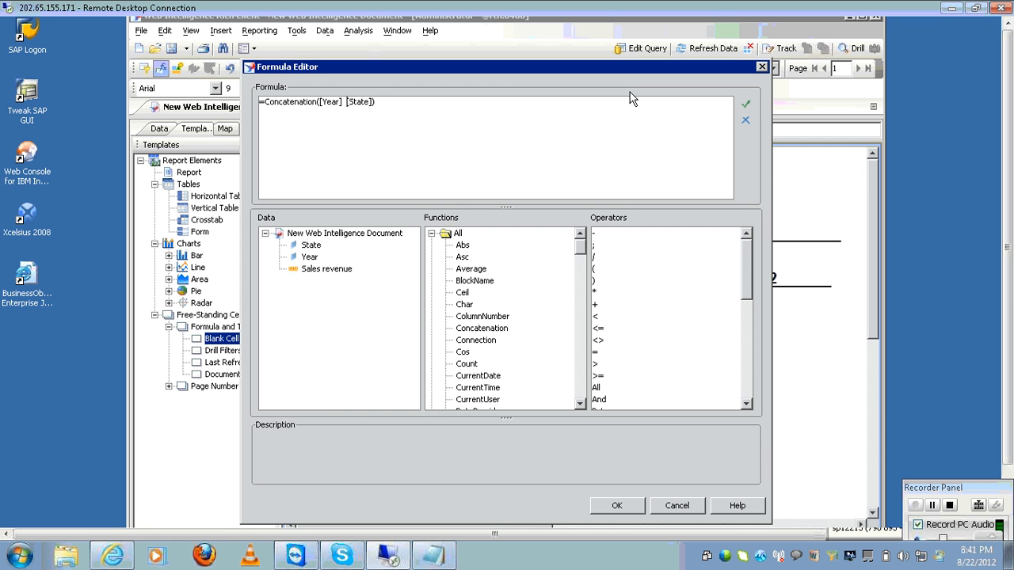
key(BackSpace)
key(BackSpace)
text(;[ ];[)
click(746, 106)
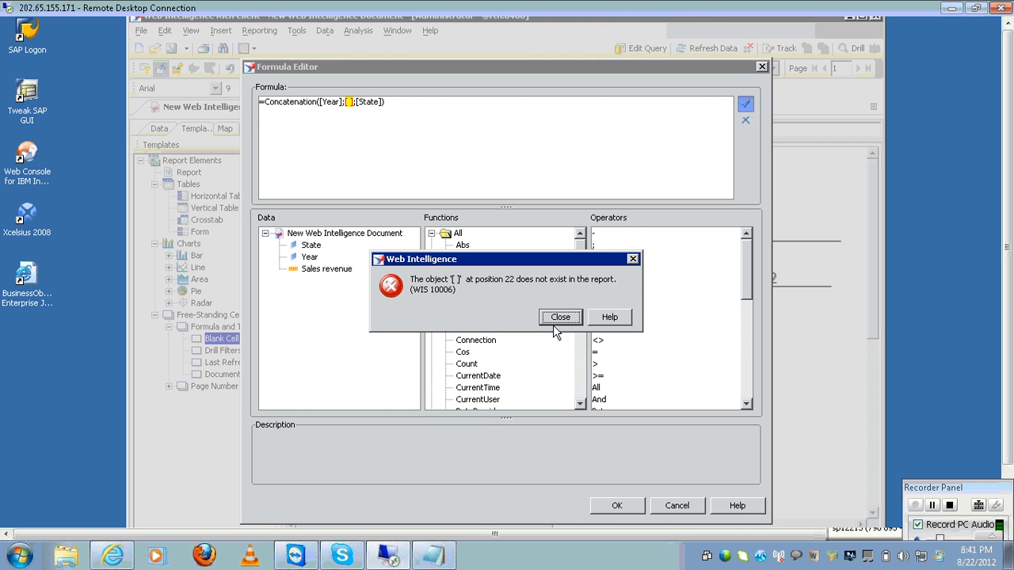
click(560, 318)
click(492, 330)
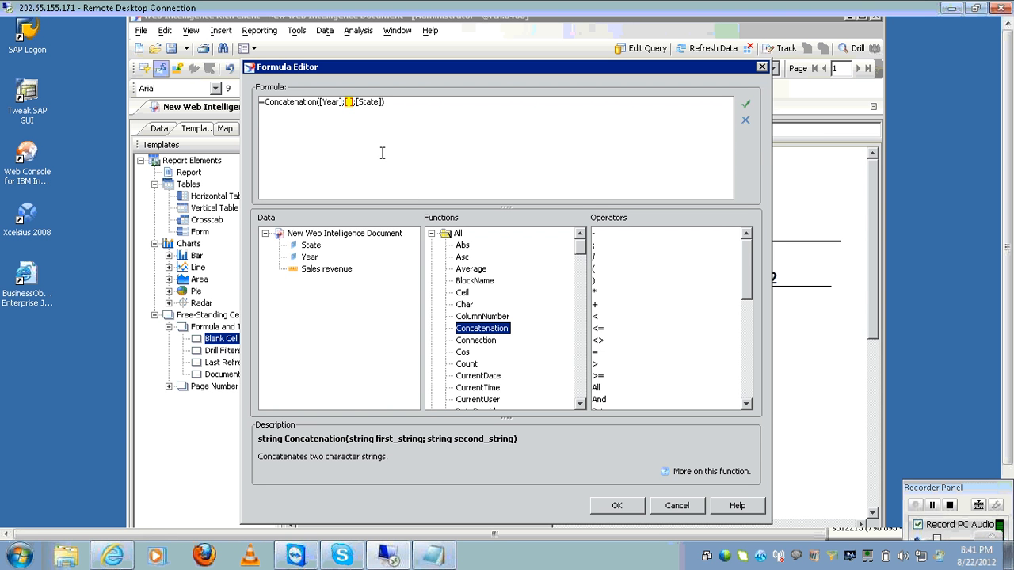
Step: Remove the blank [ ] argument and its extra semicolon from the Concatenation formula
click(347, 101)
key(Delete)
key(Delete)
key(Delete)
key(Delete)
Step: Replace the [State] argument with a quoted space so the formula reads =Concatenation([Year];" ")
click(442, 156)
click(265, 103)
drag(343, 100, 351, 100)
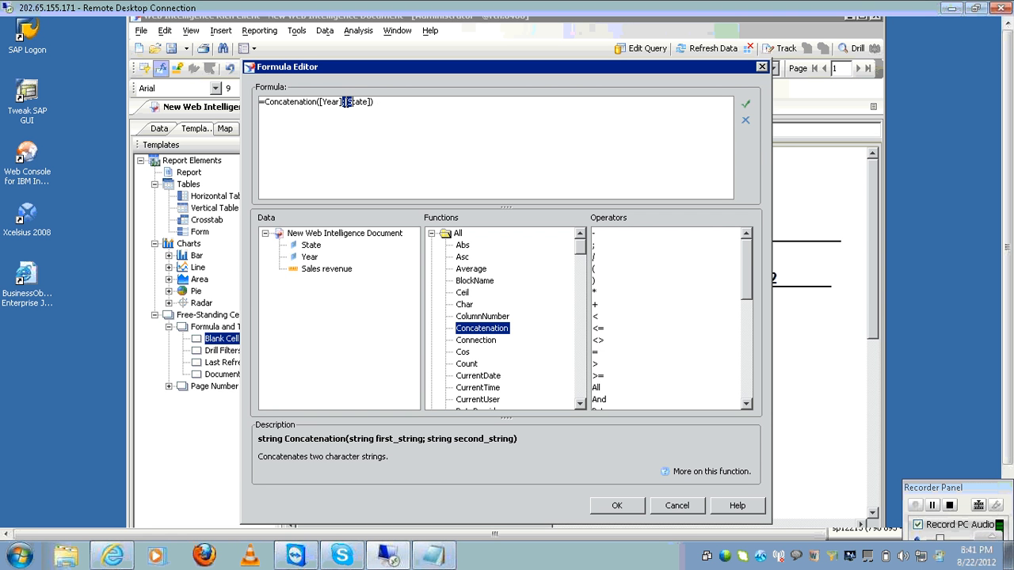
click(346, 101)
key(Delete)
key(Delete)
key(Delete)
key(Delete)
key(Delete)
key(Delete)
key(Delete)
key(Delete)
text())
text(")
Step: Nest the expression in an outer Concatenation with State as second argument: =Concatenation(Concatenation([Year];" ");[State])
click(465, 120)
click(270, 111)
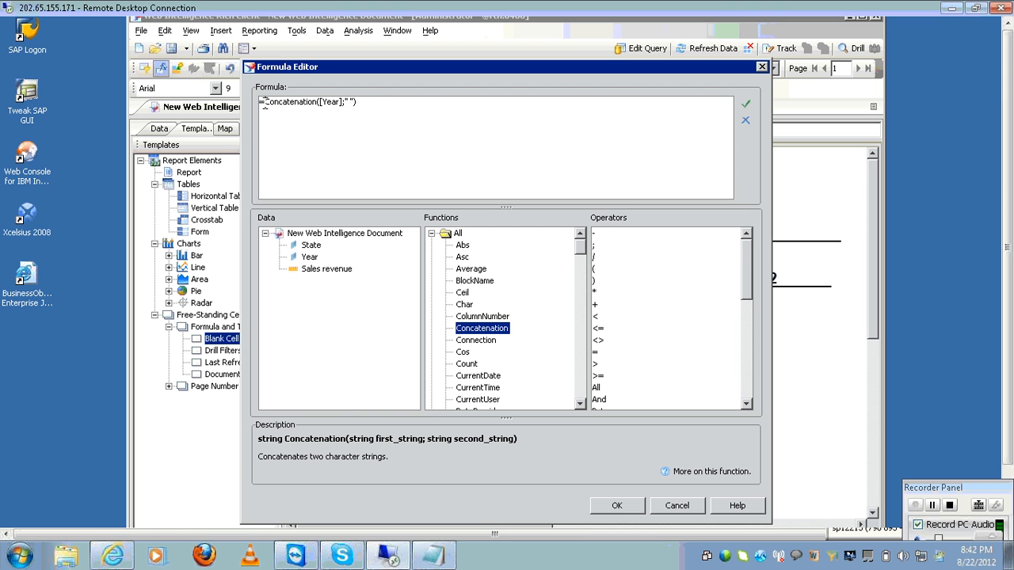
double_click(501, 330)
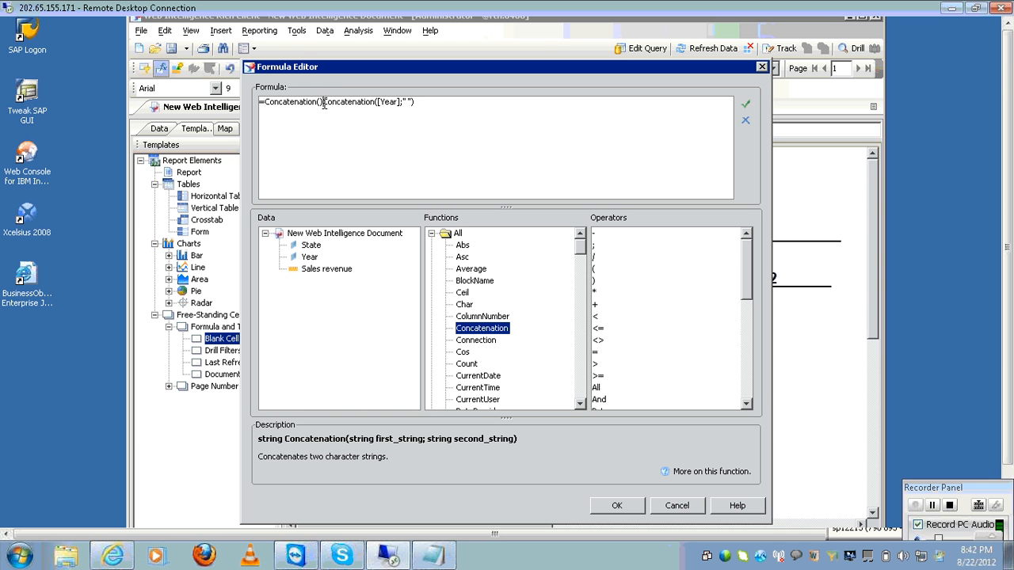
key(Delete)
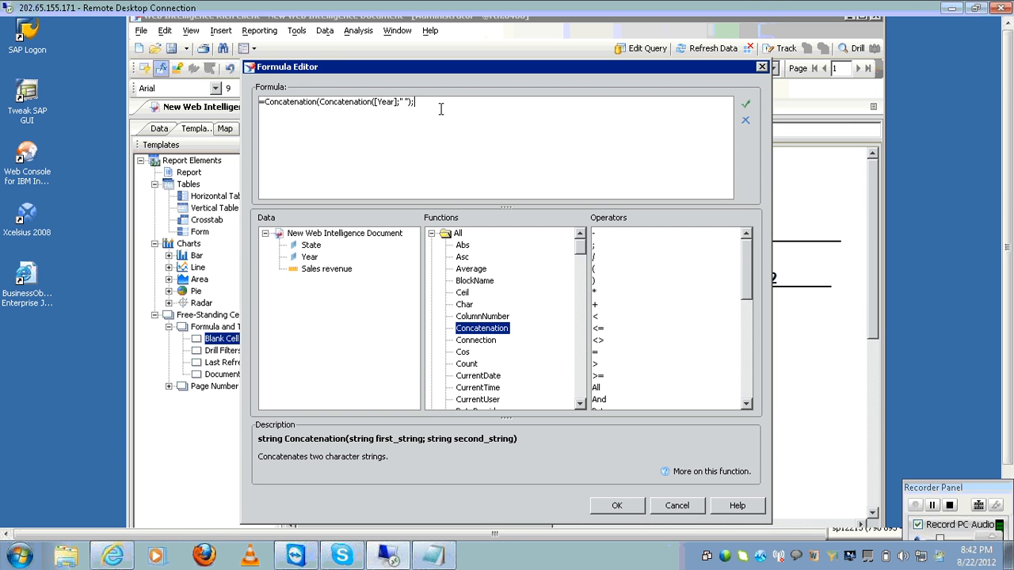
double_click(310, 247)
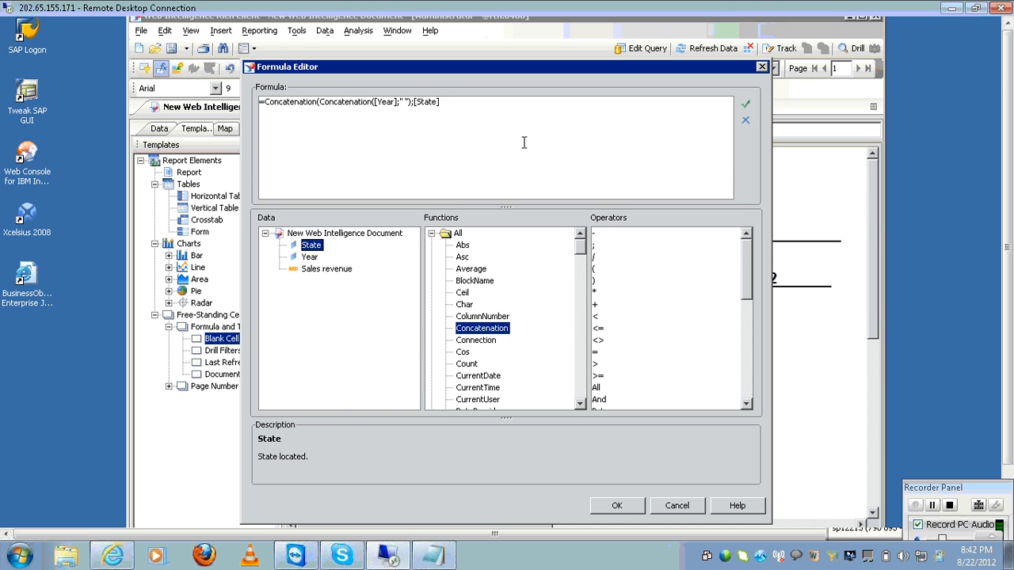
text())
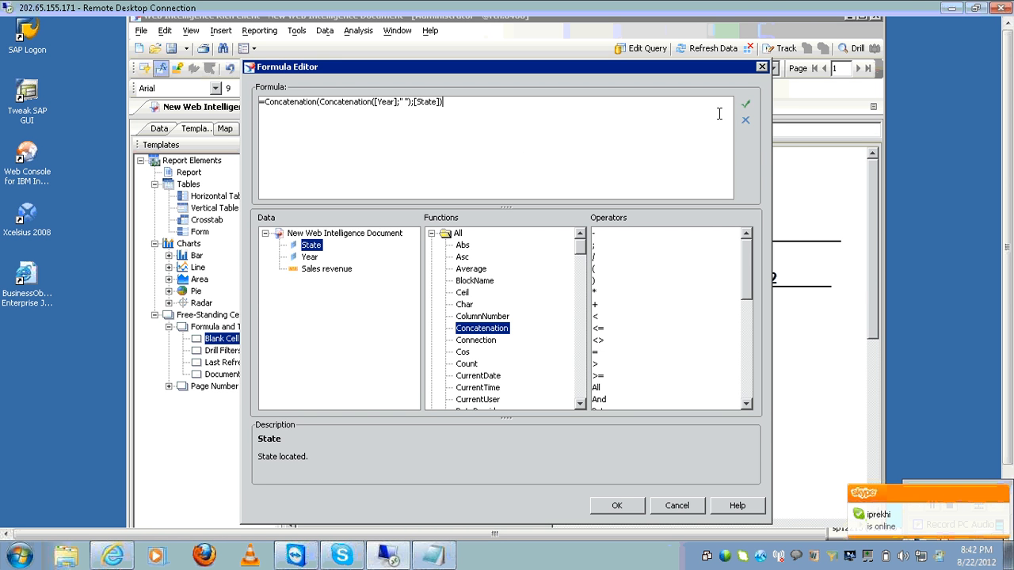
Step: Validate the nested Concatenation formula and apply it to the unlabelled column beside Sales revenue
click(744, 105)
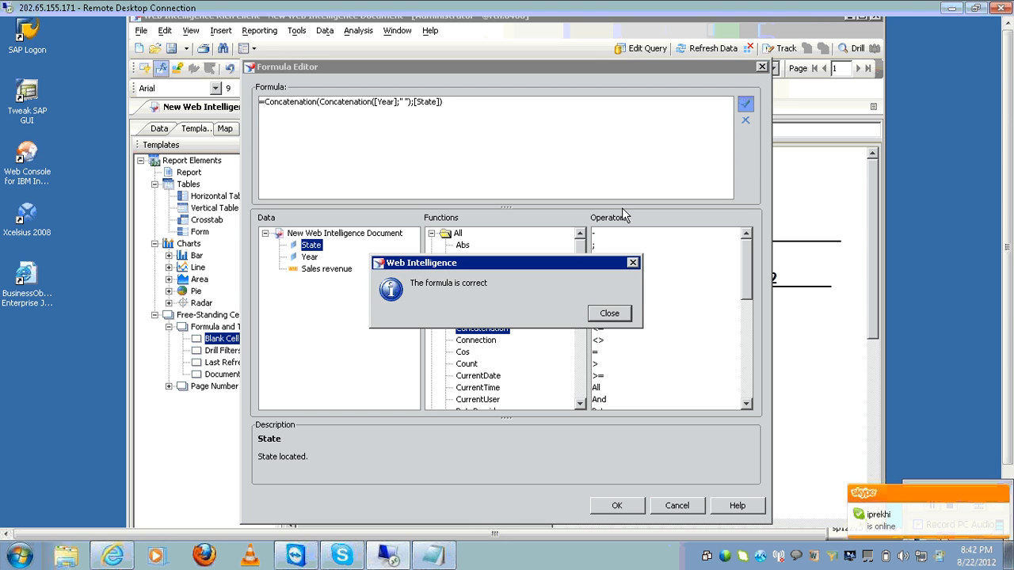
click(604, 317)
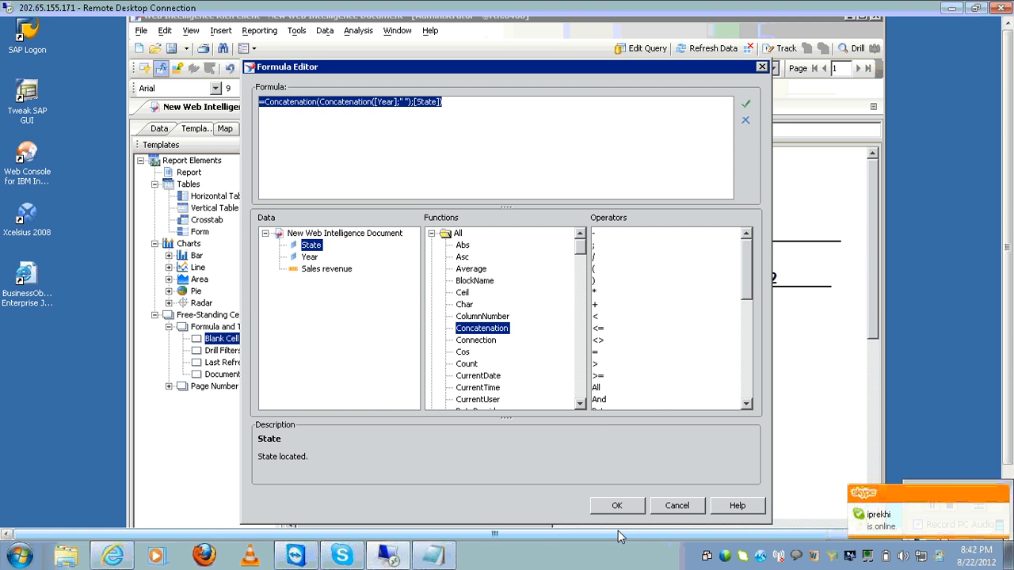
click(616, 505)
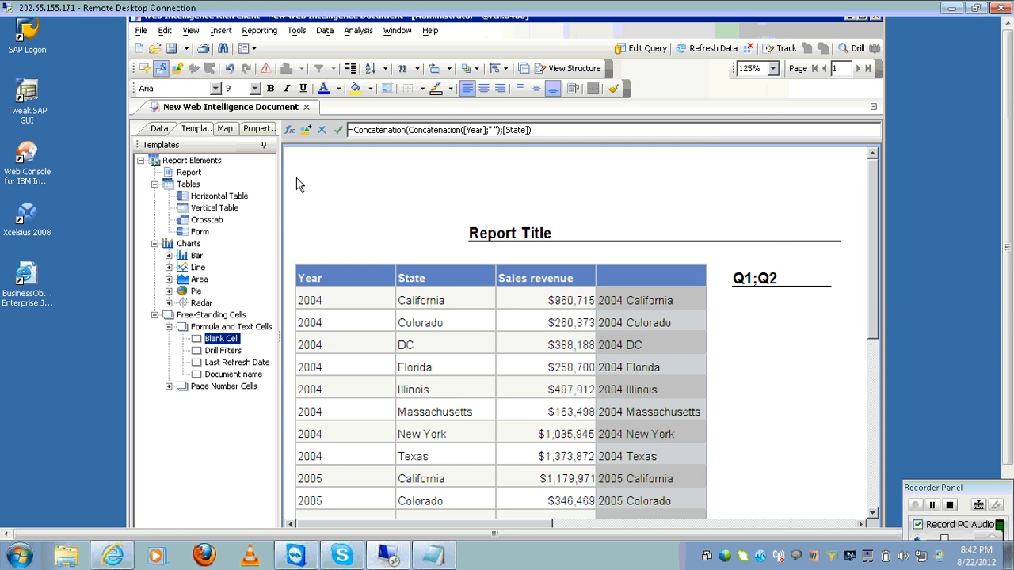
Step: Reopen the column's formula and remove both Concatenation function names with their opening parentheses before [Year]
click(289, 129)
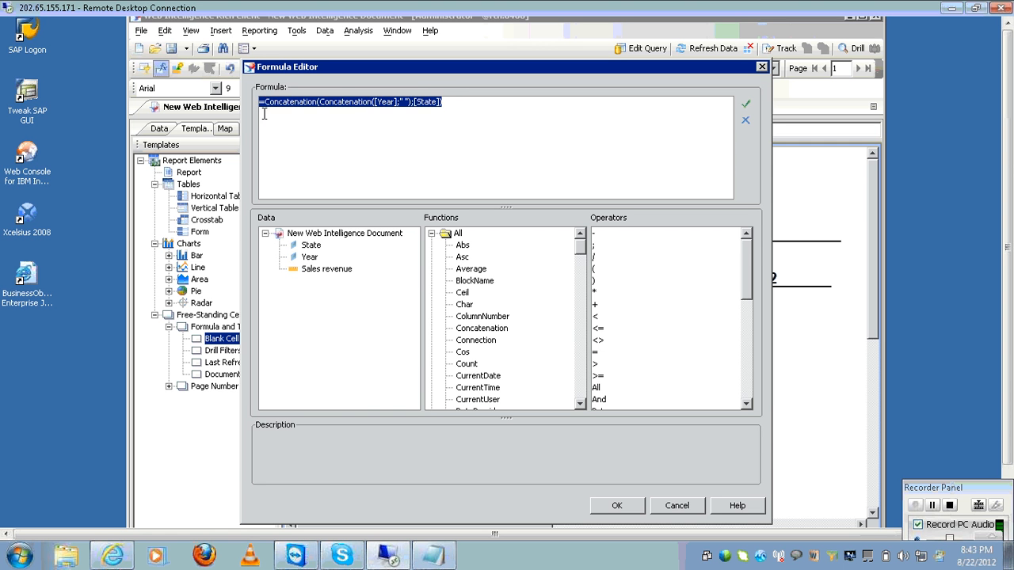
click(263, 104)
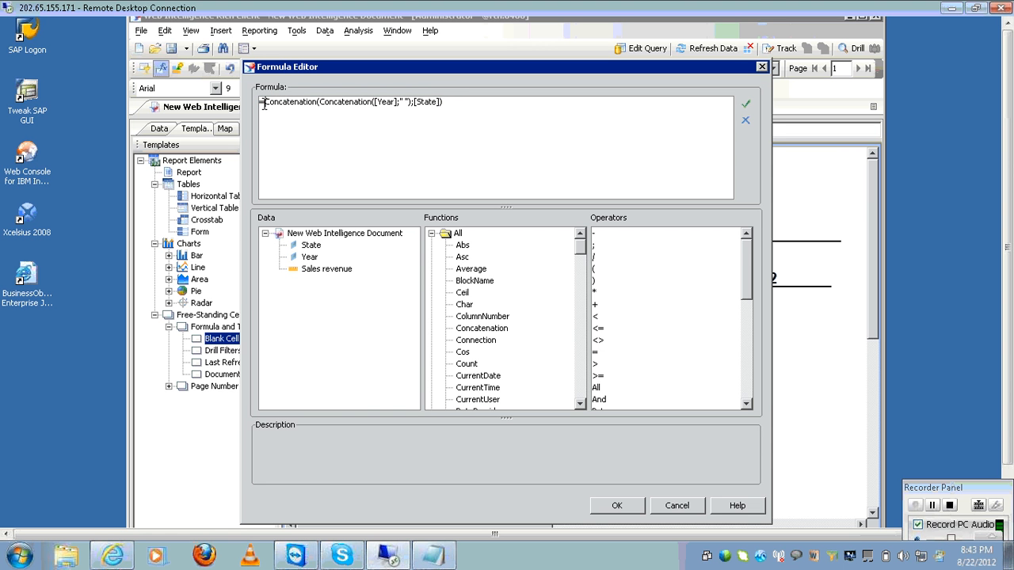
key(Delete)
key(Delete)
key(Delete)
key(Delete)
key(Delete)
key(Delete)
key(Delete)
key(Delete)
key(Delete)
key(Delete)
key(Delete)
key(Delete)
key(Delete)
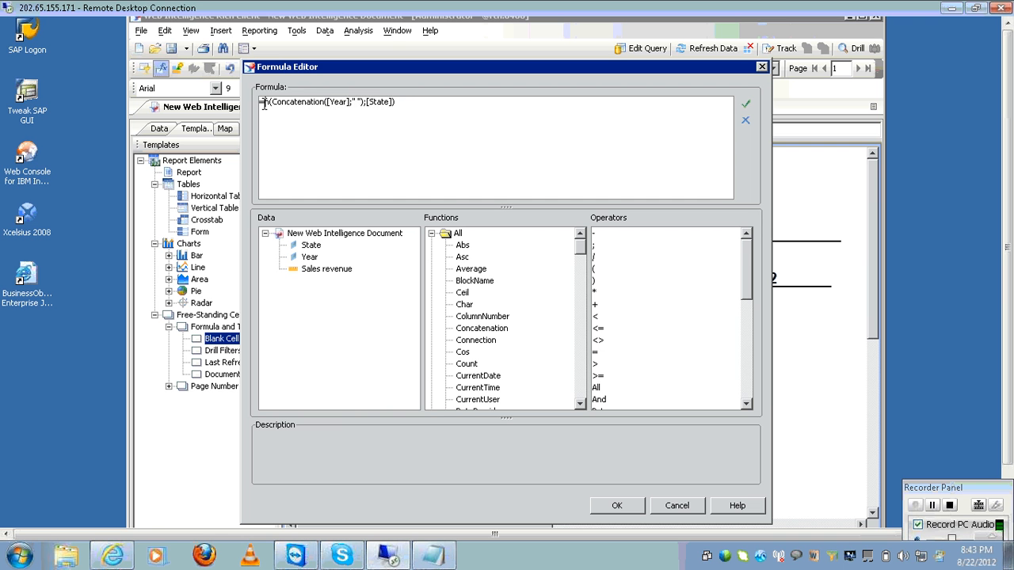
key(Delete)
key(Delete)
key(Delete)
key(Delete)
key(Delete)
key(Delete)
key(Delete)
key(Delete)
key(Delete)
key(Delete)
key(Delete)
key(Delete)
key(Delete)
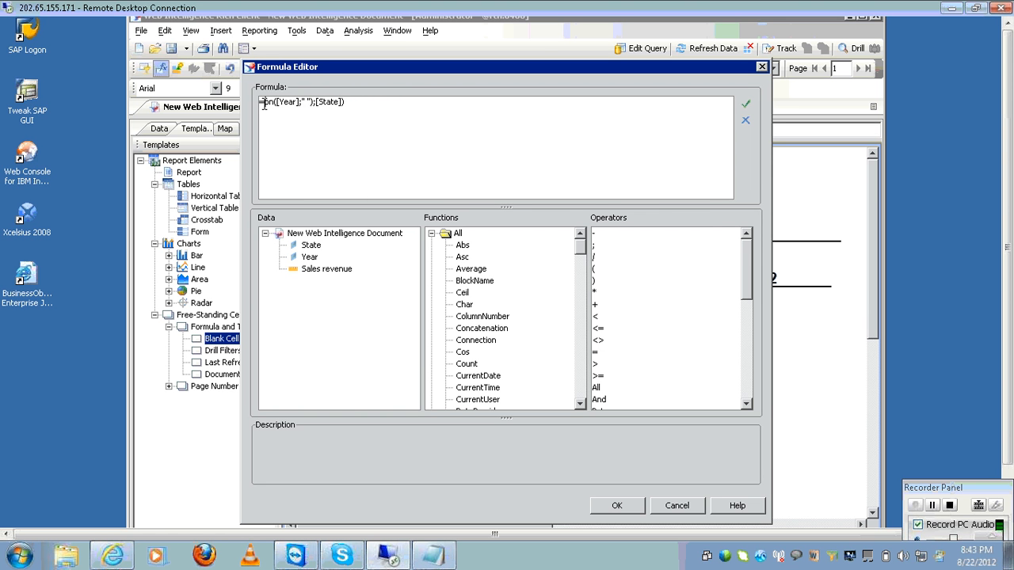
key(Delete)
key(Delete)
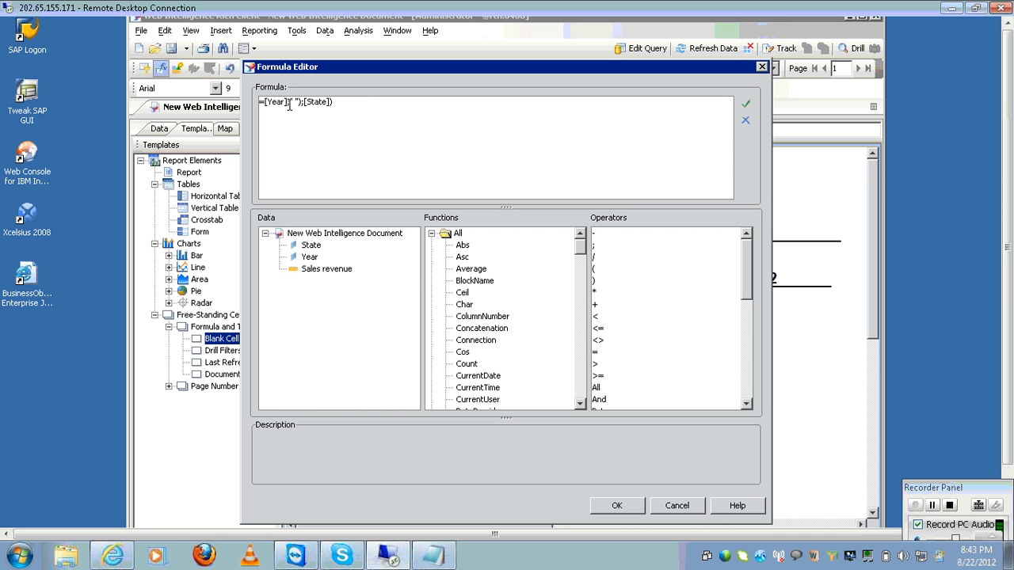
Step: Replace the remaining separators with plus operators so the formula reads =[Year]+" "+[State], and validate and apply it
click(290, 103)
key(Delete)
key(BackSpace)
text(+)
key(Delete)
key(Delete)
key(Delete)
text("+)
key(BackSpace)
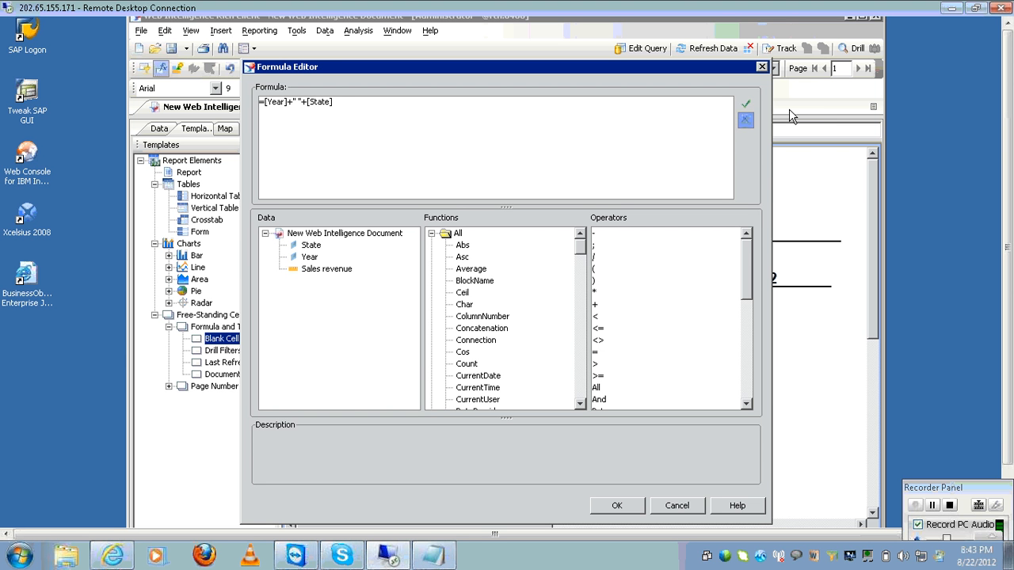
click(753, 102)
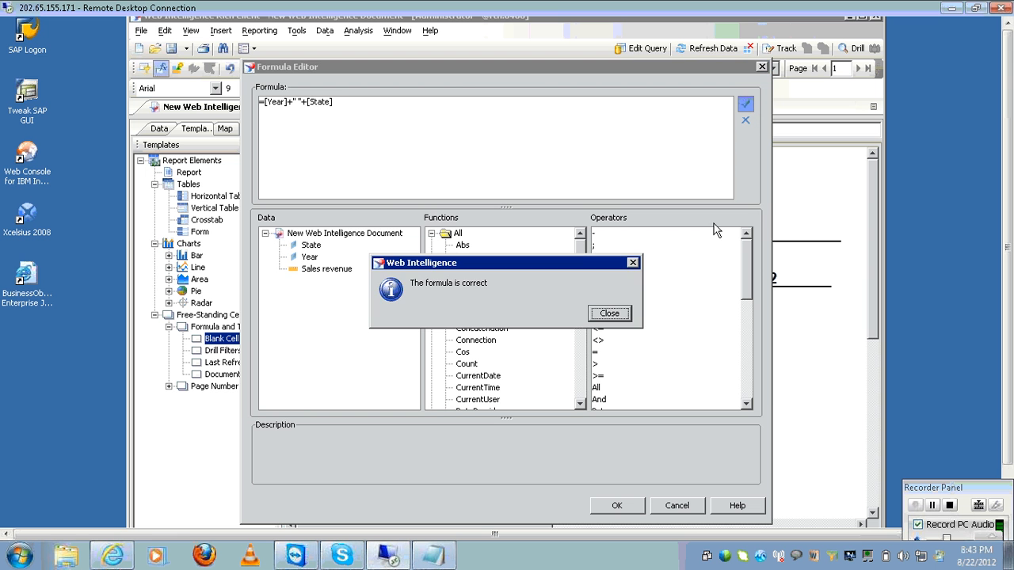
click(610, 314)
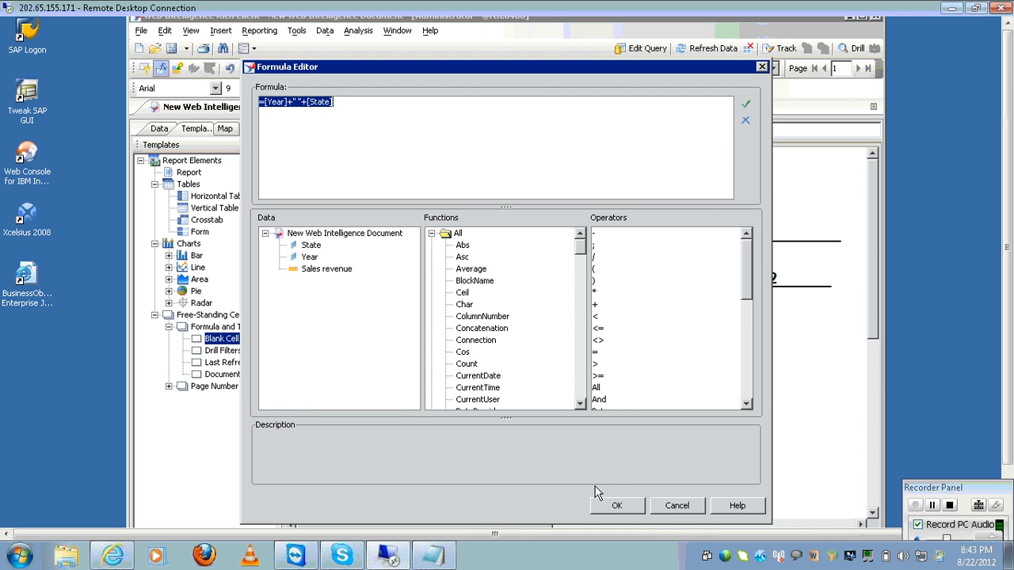
click(617, 506)
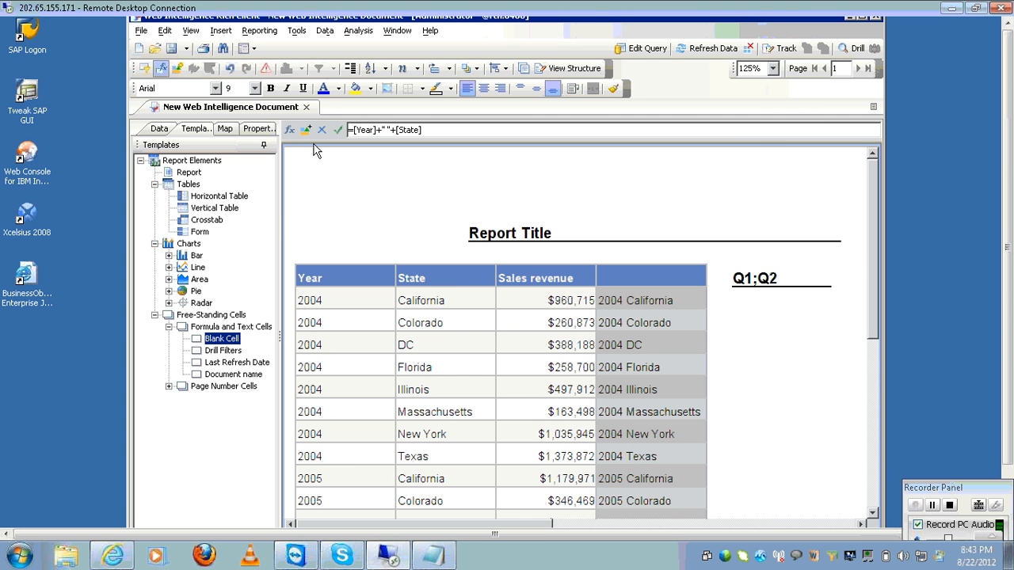
Step: Insert a person's first name into the quoted text between [Year] and [State], and validate and apply the formula
click(290, 129)
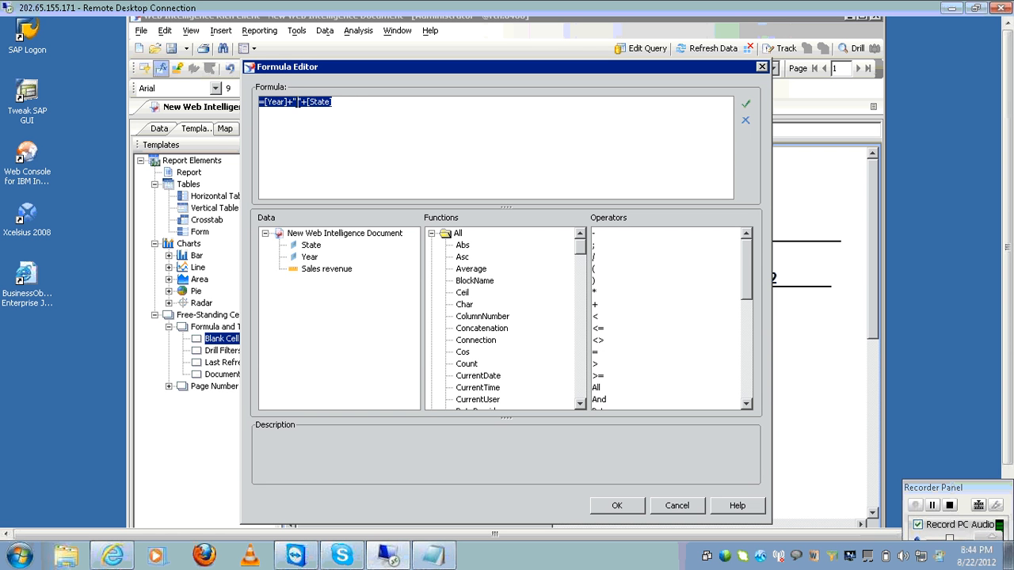
click(298, 103)
text(sruthi)
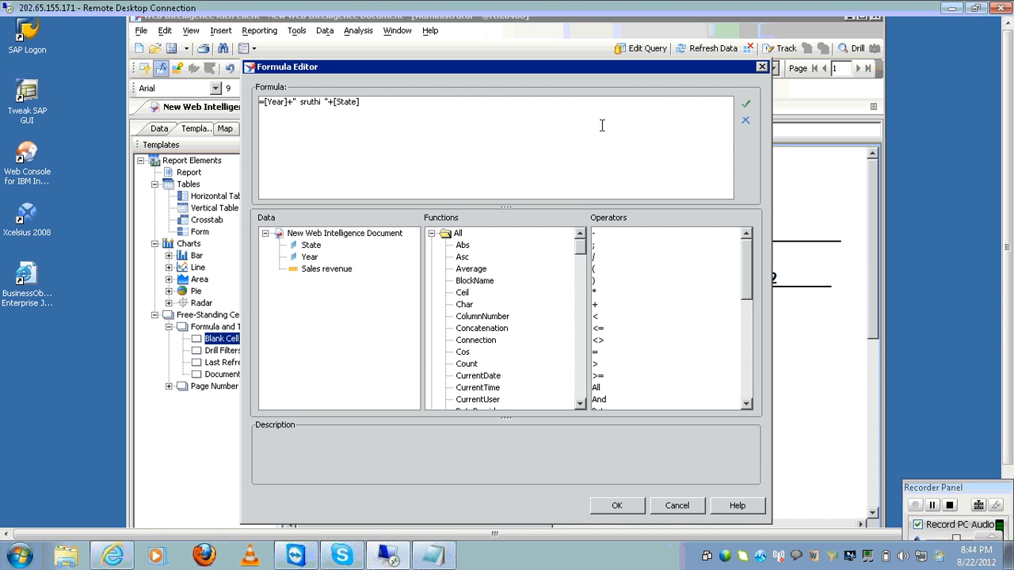
click(745, 104)
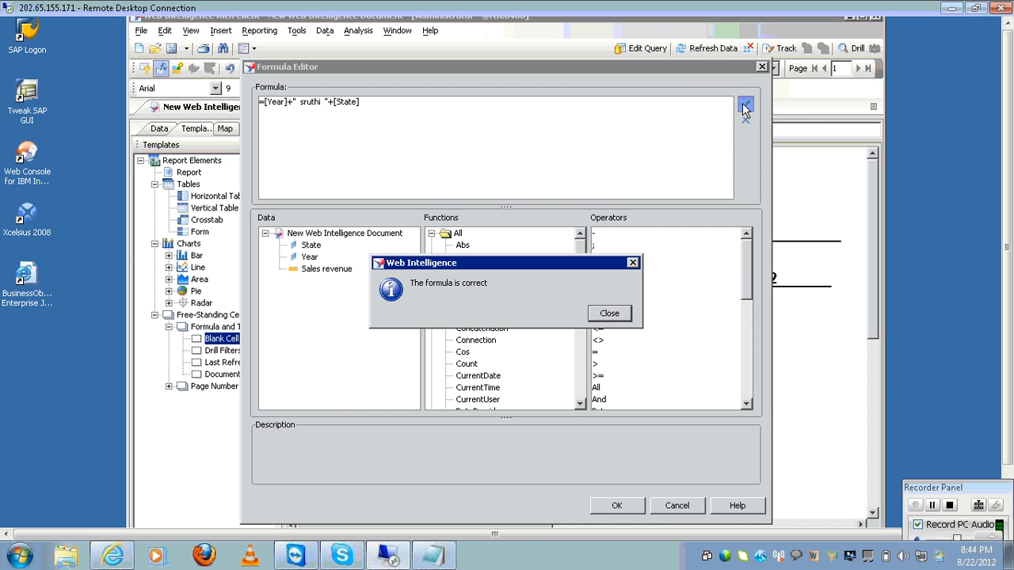
click(618, 315)
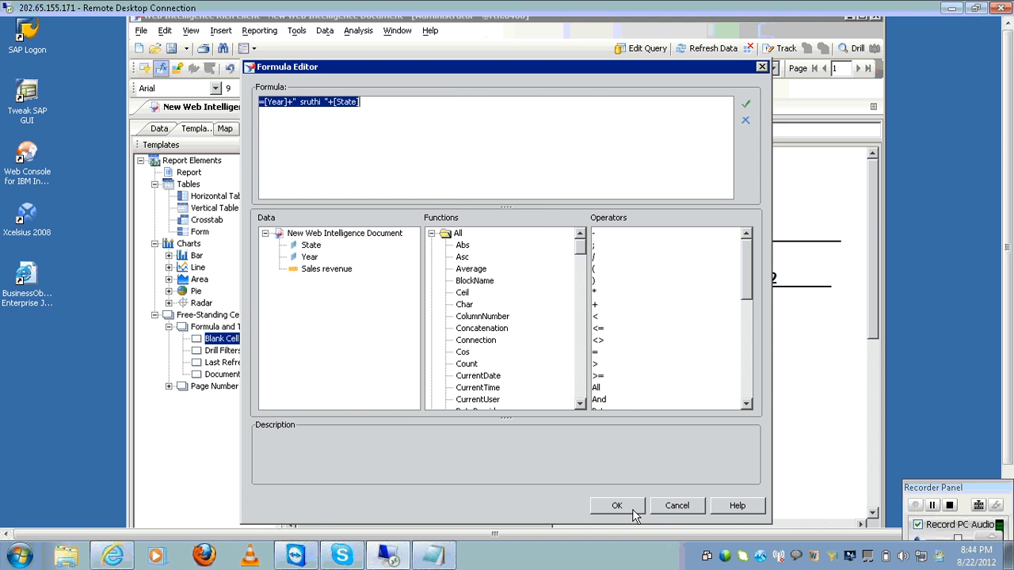
click(634, 509)
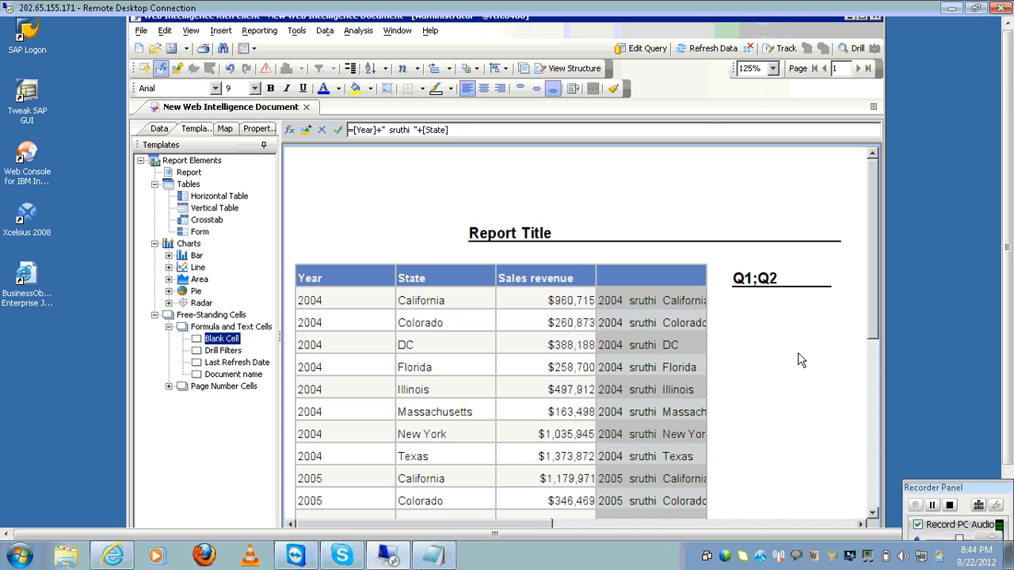
Step: Open the formula of the cell showing the quarter prompt response and start a quoted text before UserResponse
click(792, 277)
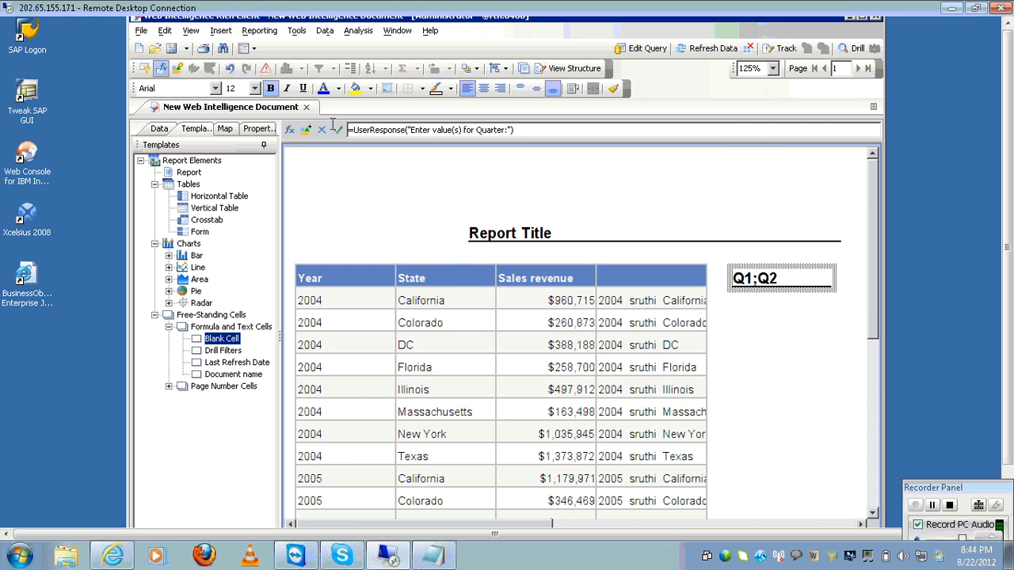
click(289, 129)
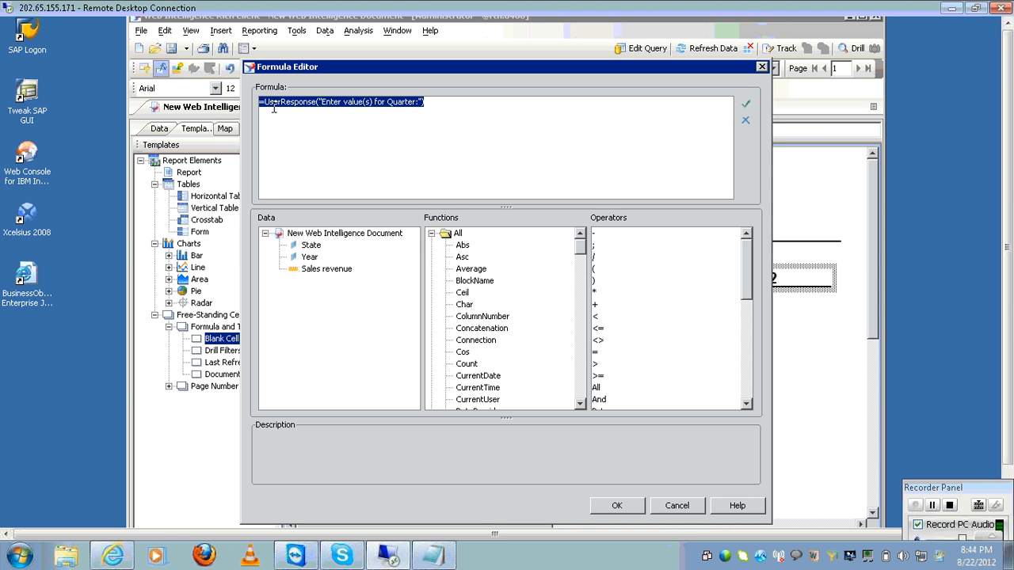
click(267, 103)
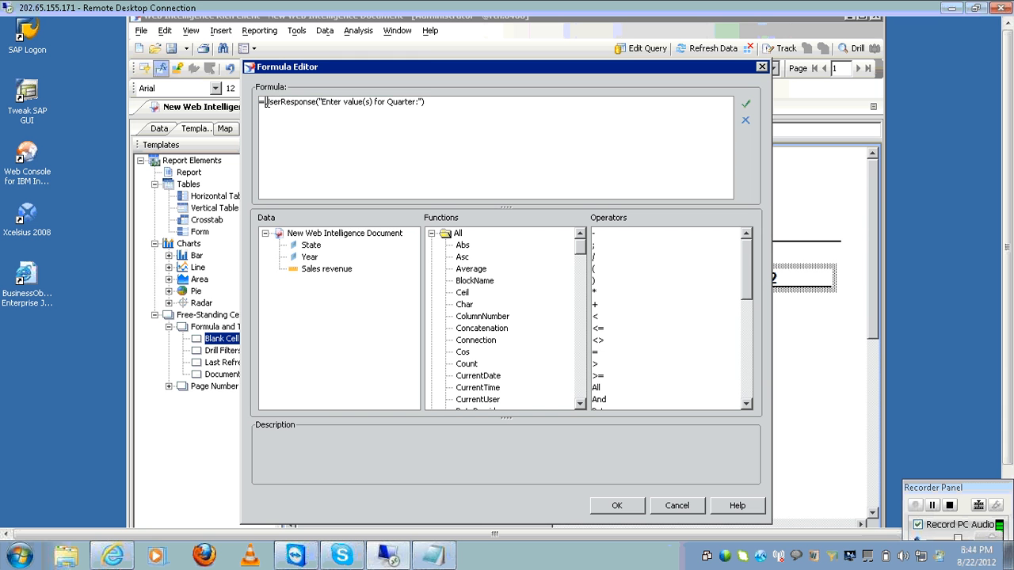
text(" )
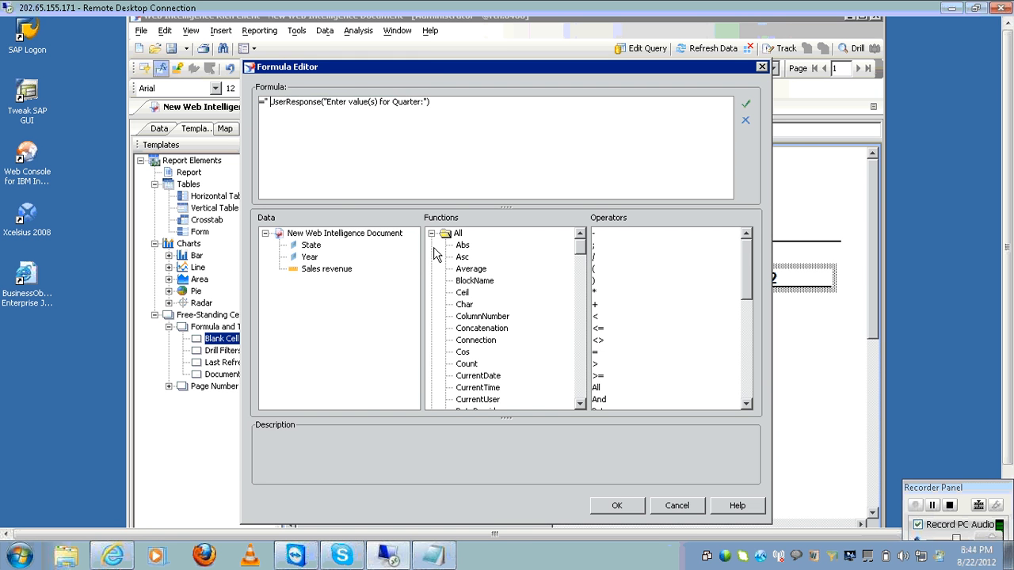
text(the)
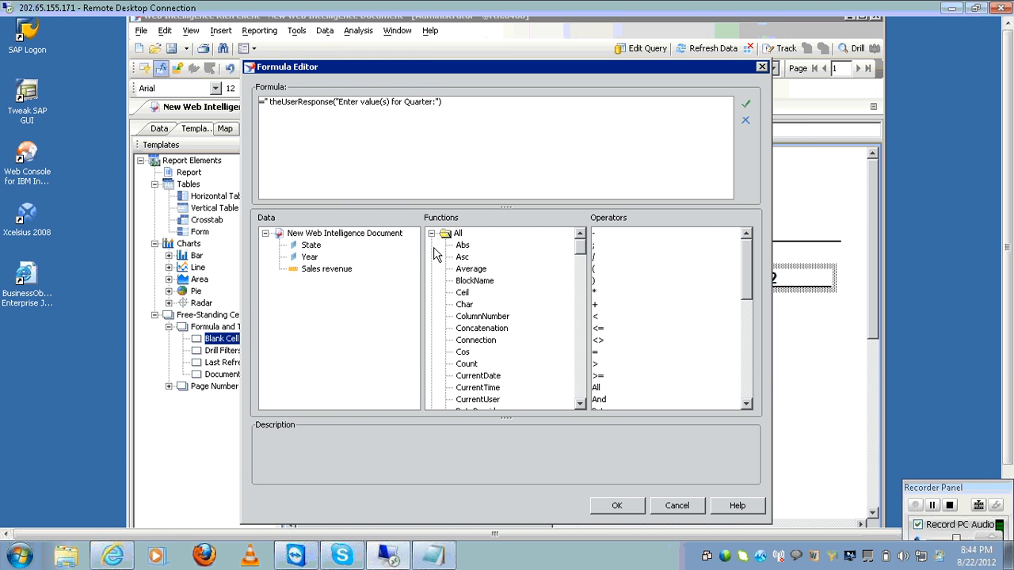
text(epan g)
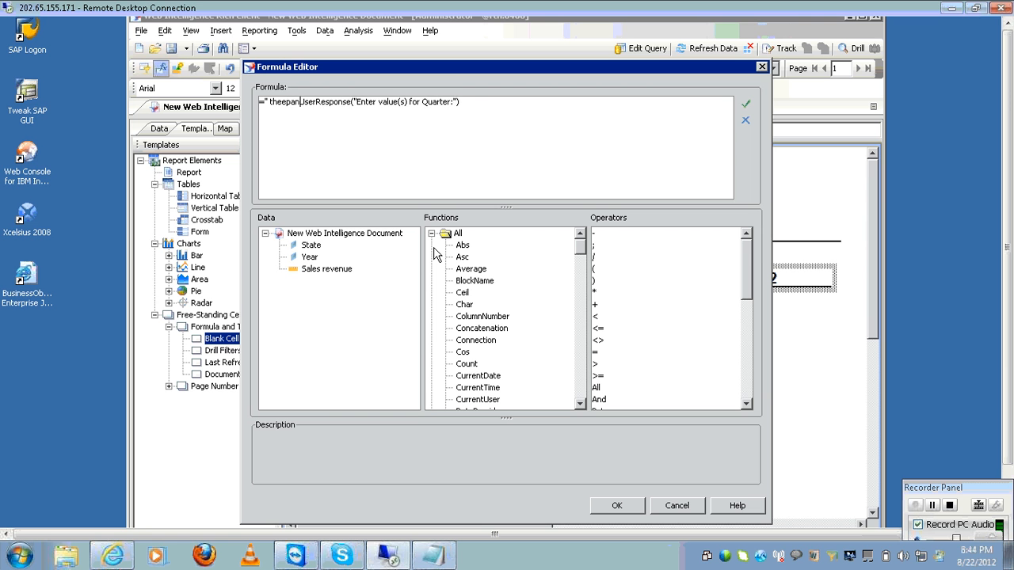
text(ivng)
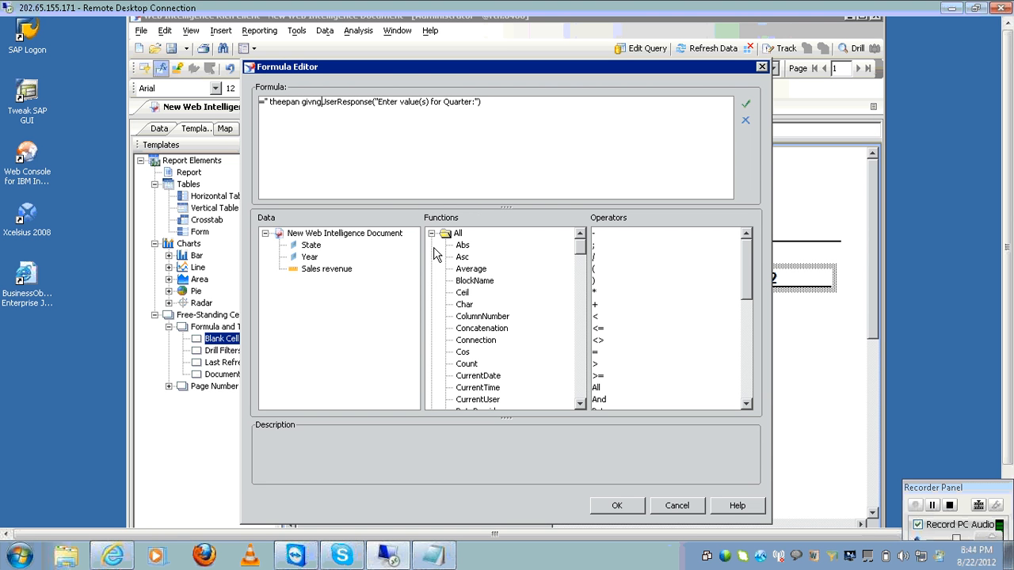
key(BackSpace)
key(BackSpace)
key(BackSpace)
key(BackSpace)
key(BackSpace)
key(BackSpace)
key(BackSpace)
key(BackSpace)
key(BackSpace)
key(BackSpace)
key(BackSpace)
key(BackSpace)
key(BackSpace)
Step: Complete the quoted prefix with a person's first name and "giving message :", join it to UserResponse with +, and validate and apply the formula
text(i)
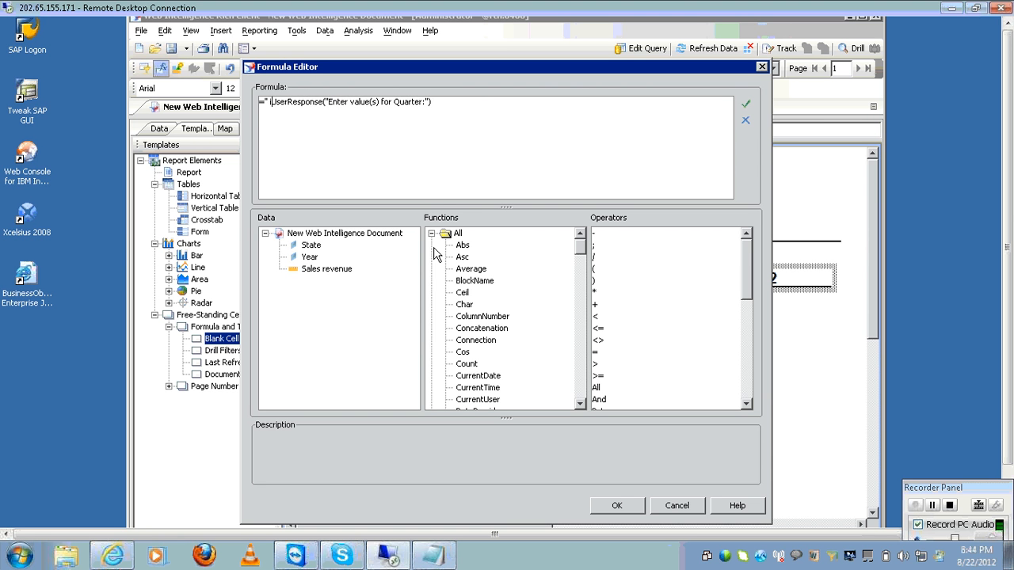
text(van gi)
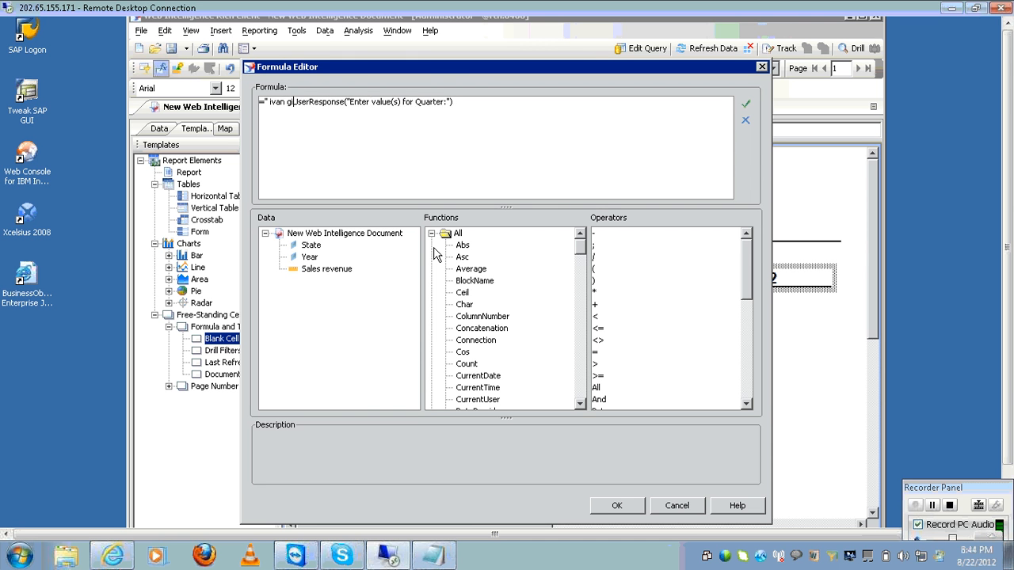
text(ve)
key(BackSpace)
text(ing e)
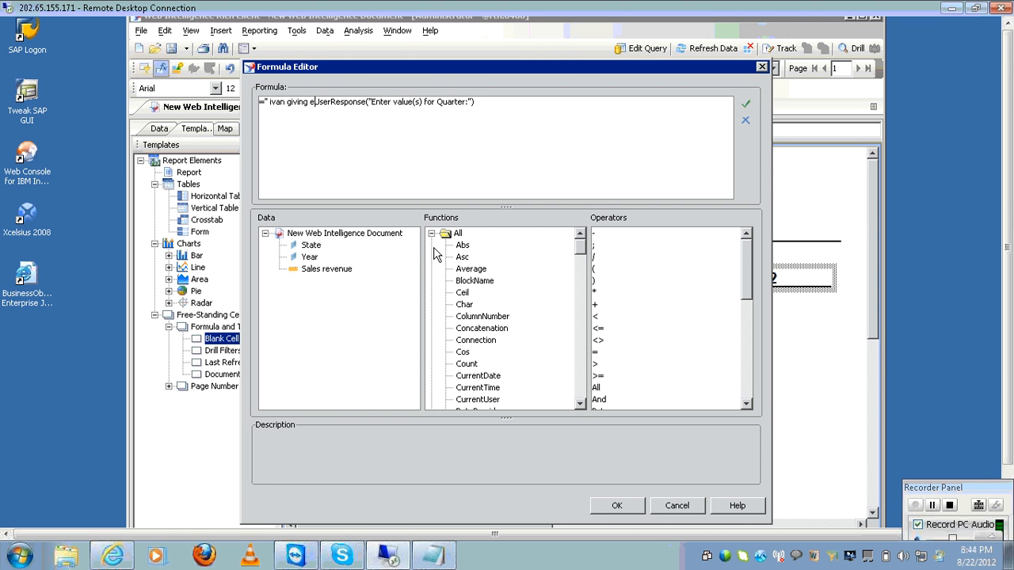
key(BackSpace)
text(message )
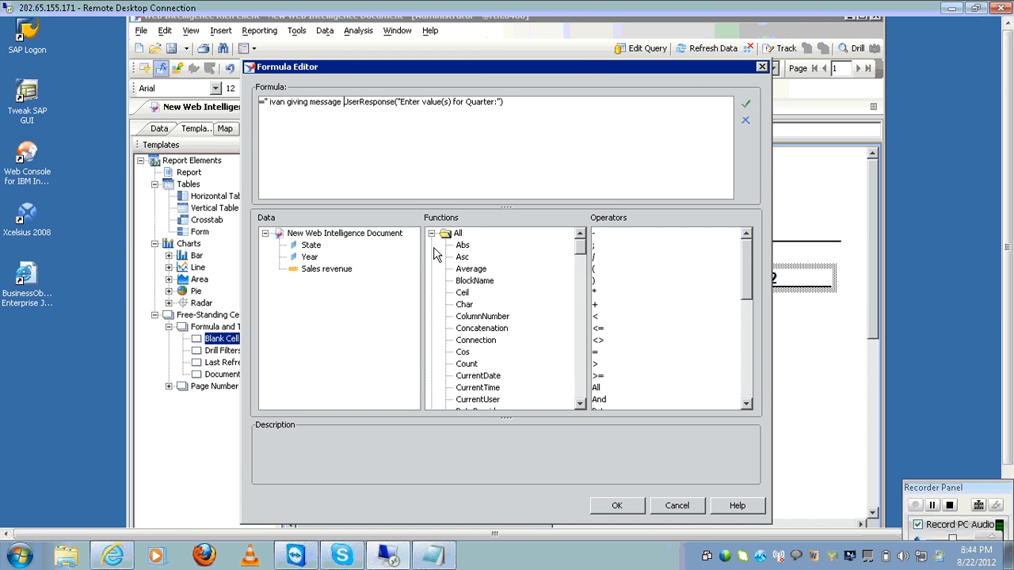
text(:")
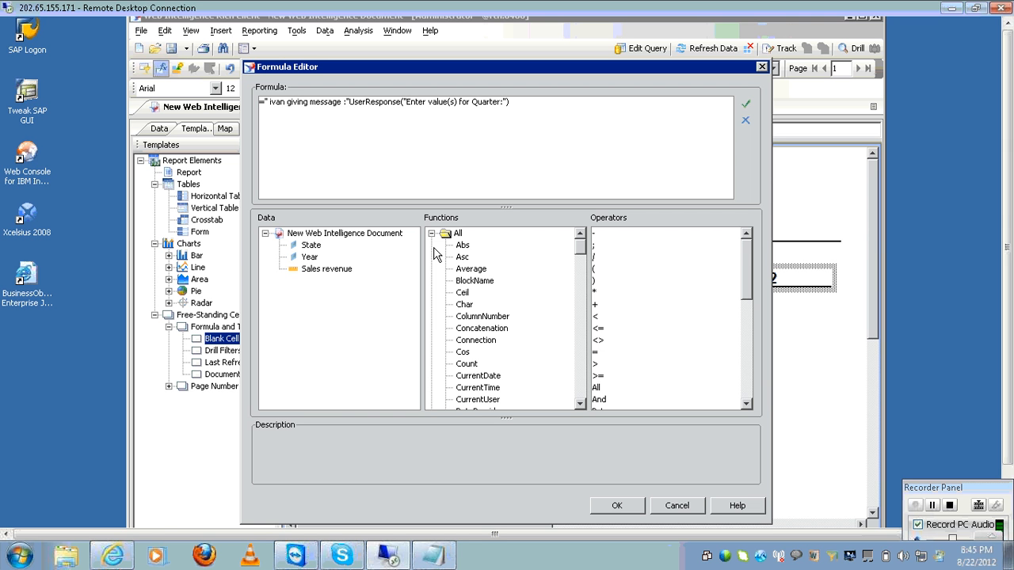
text(+)
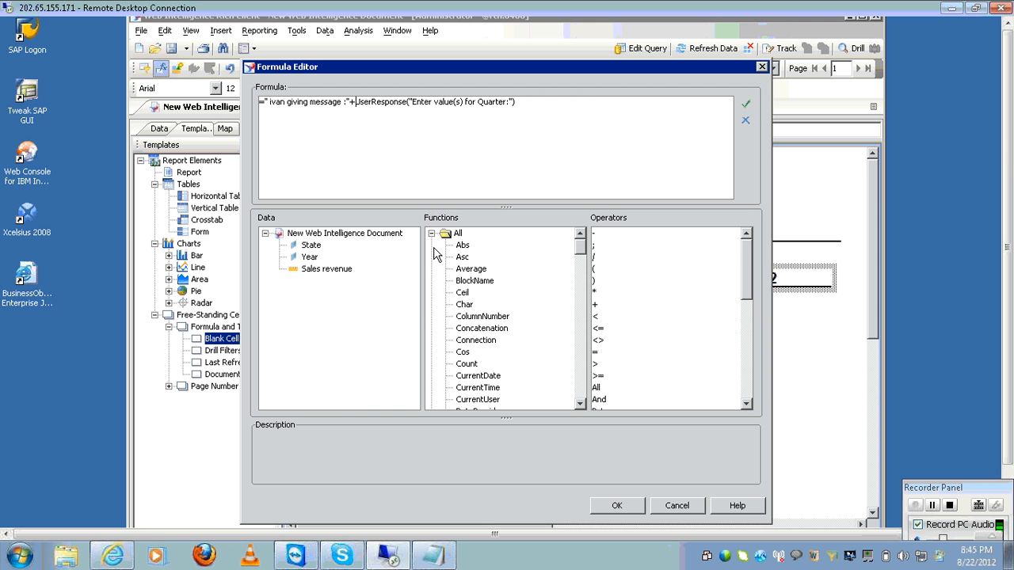
click(744, 102)
click(609, 315)
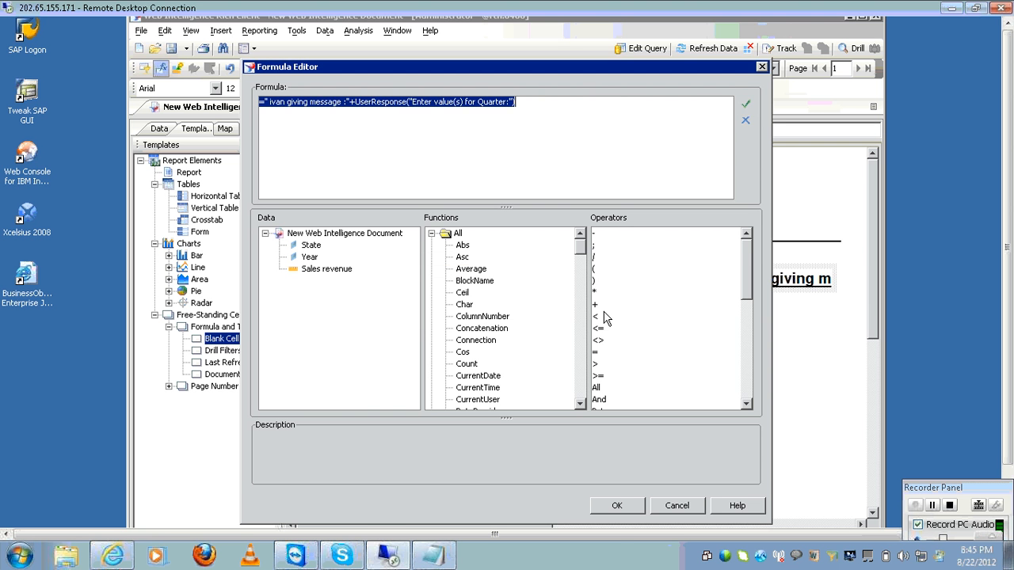
click(617, 507)
Step: Set the width of the quarter message cell beside the table to 200 px in its display properties
click(824, 282)
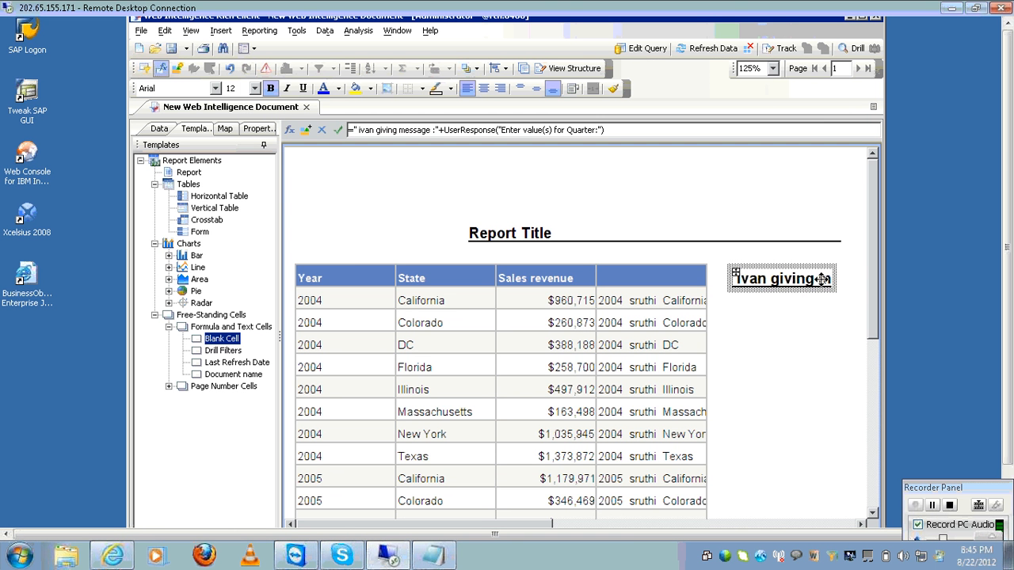
click(266, 132)
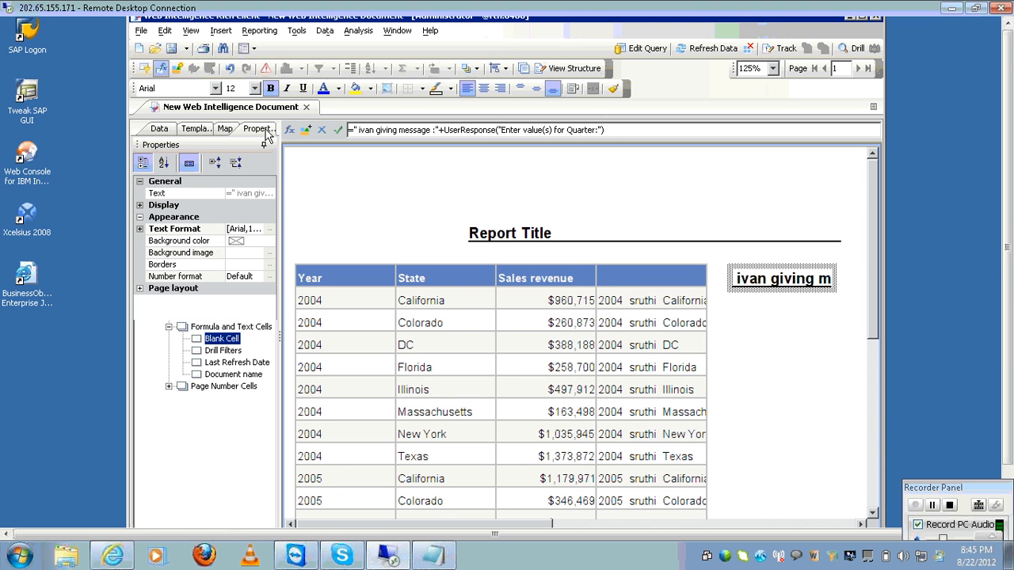
click(140, 205)
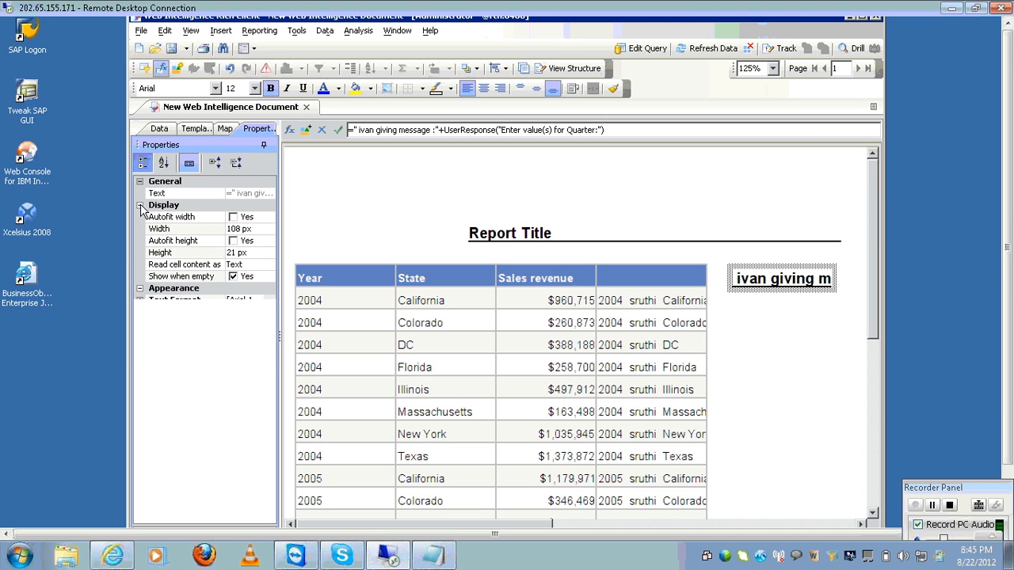
click(267, 228)
text(200)
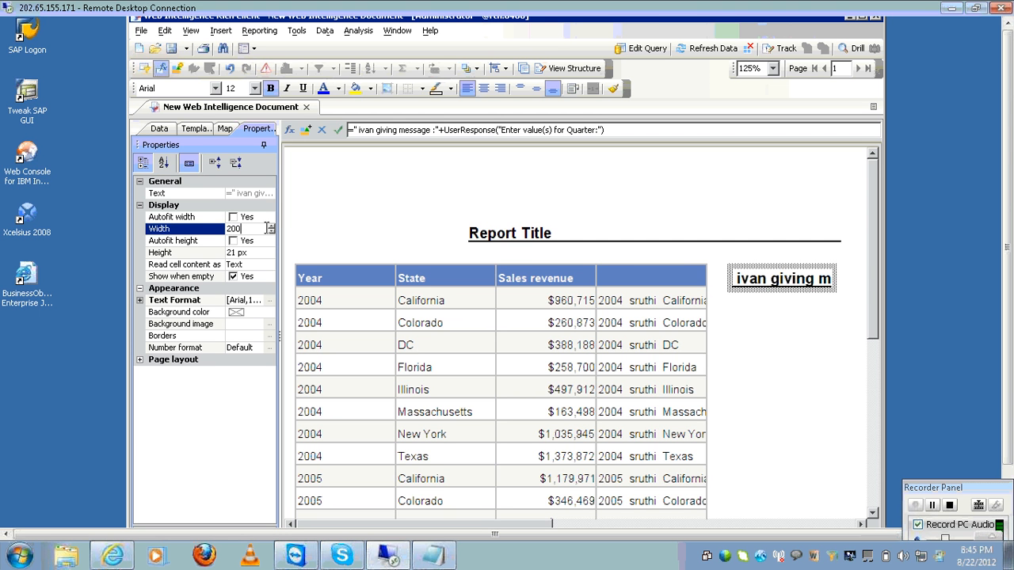
key(Return)
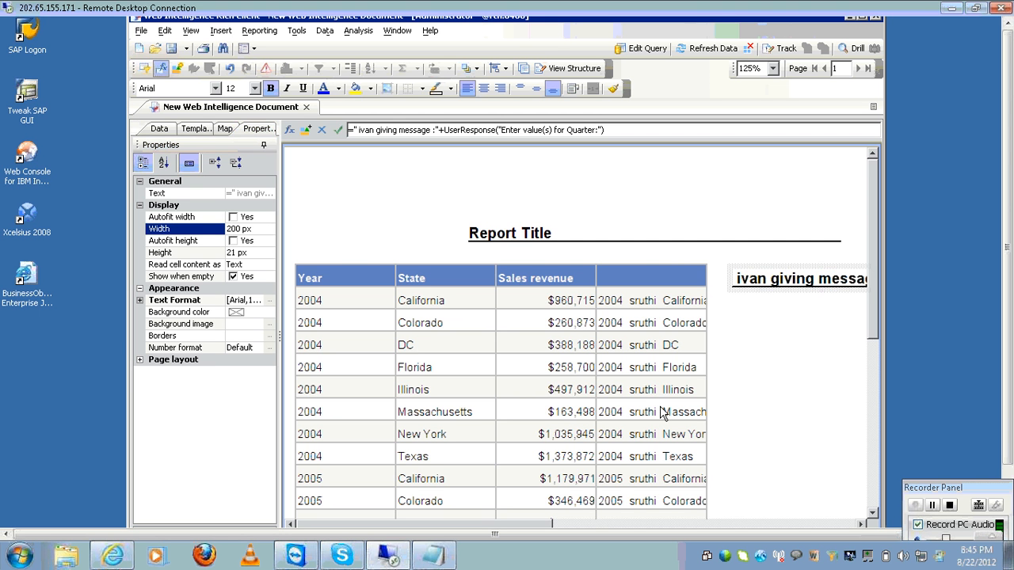
Step: Widen the quarter message cell to 300 px
click(861, 523)
click(861, 524)
click(861, 525)
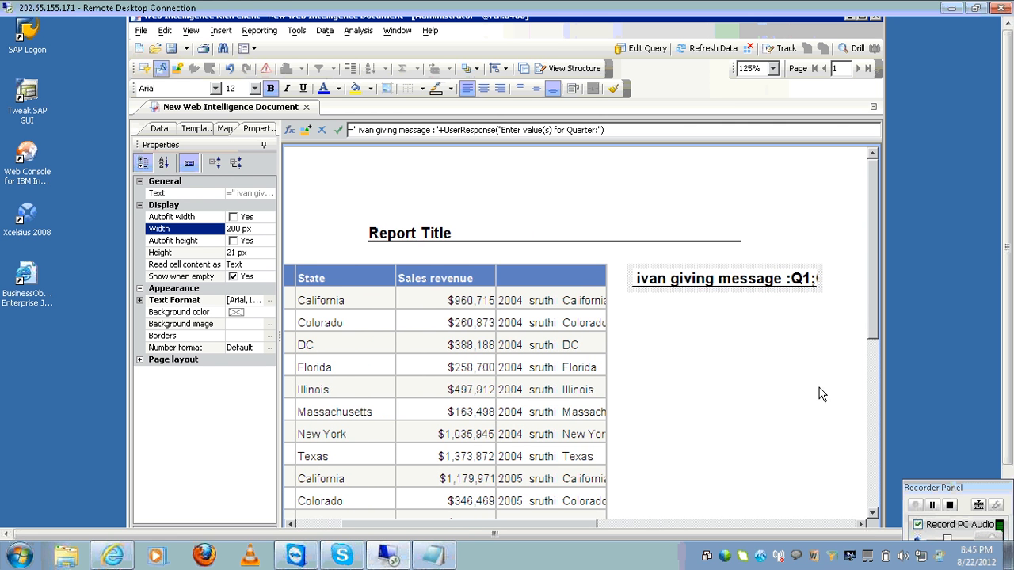
click(268, 230)
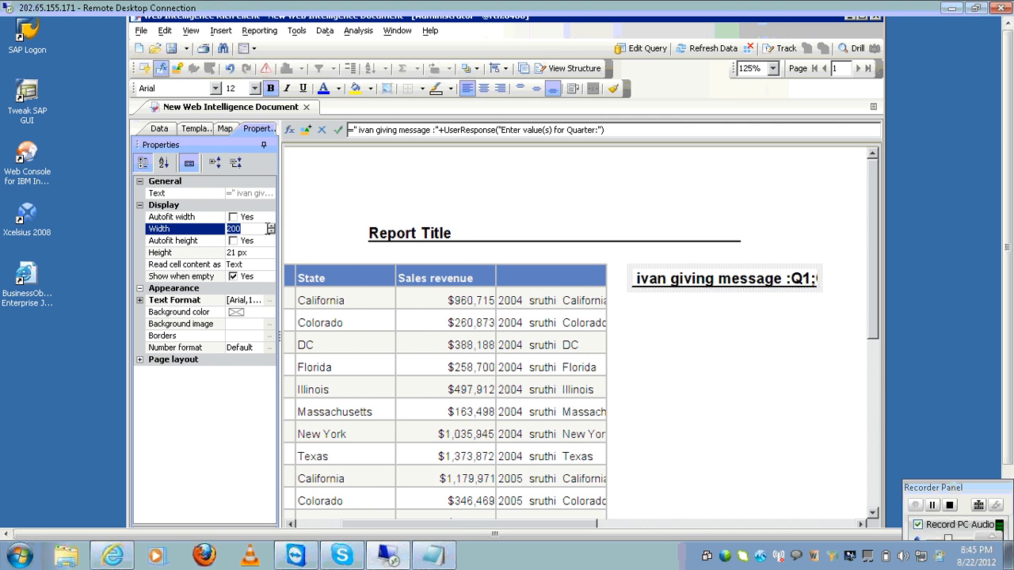
text(300)
key(Return)
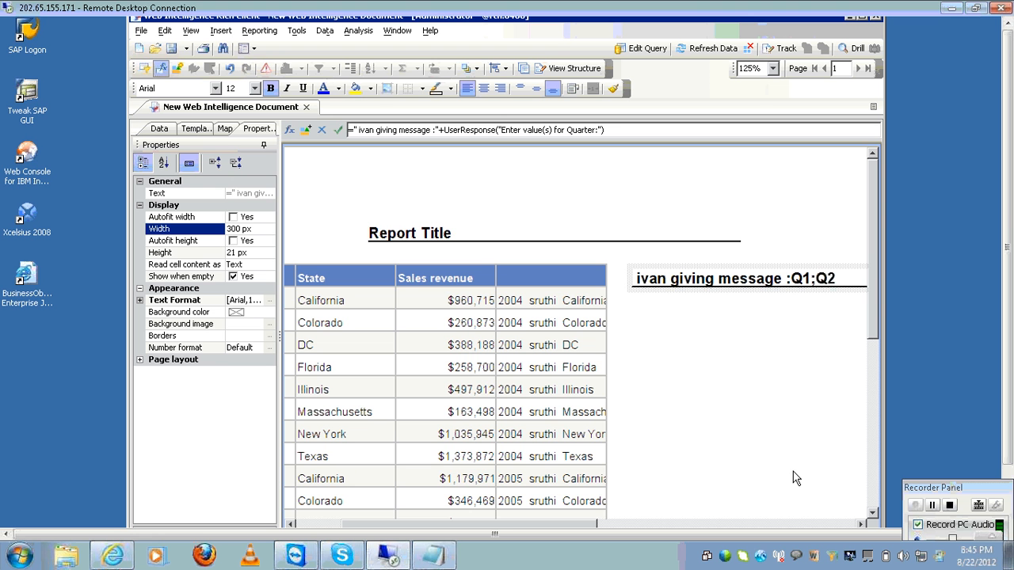
Step: Copy the full formula of the quarter message cell, leaving the cell itself unedited
click(633, 233)
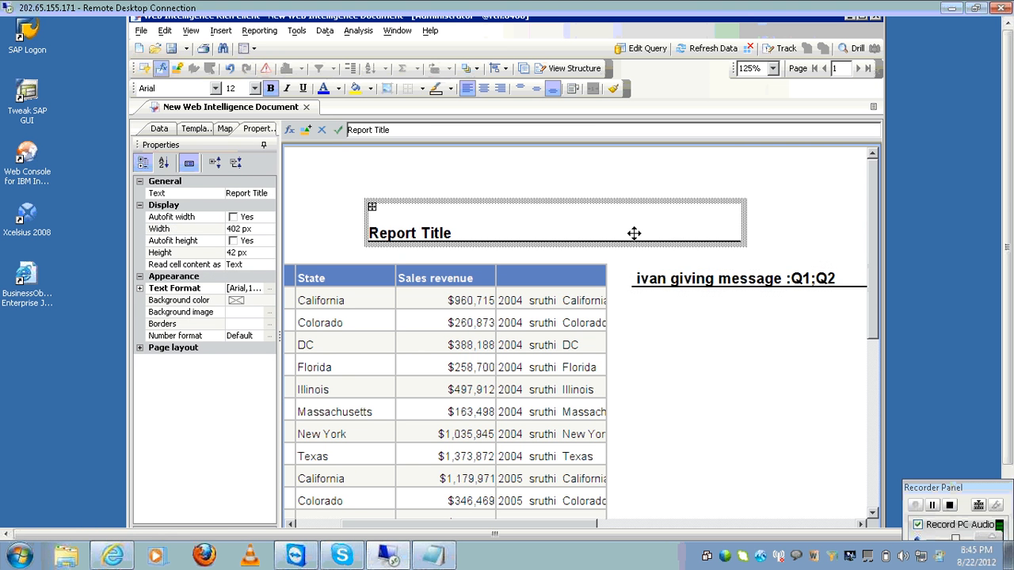
mouse_move(291, 548)
click(656, 274)
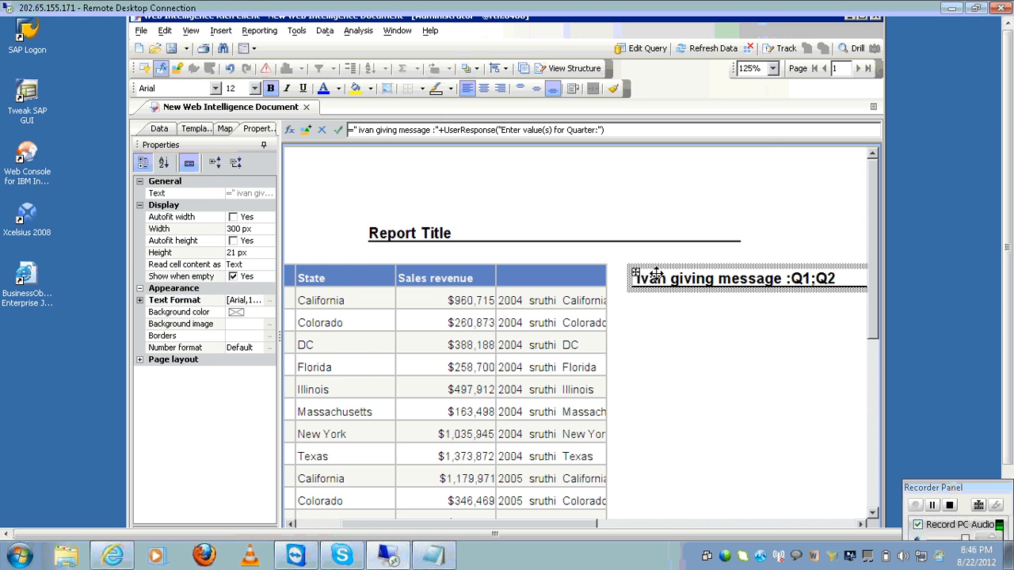
click(290, 129)
key(ctrl+c)
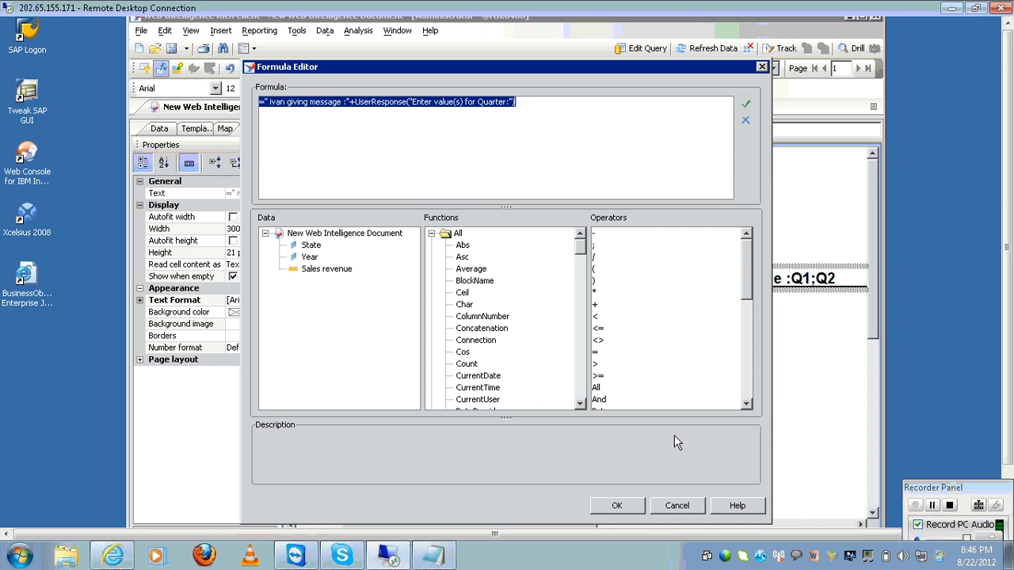
click(677, 507)
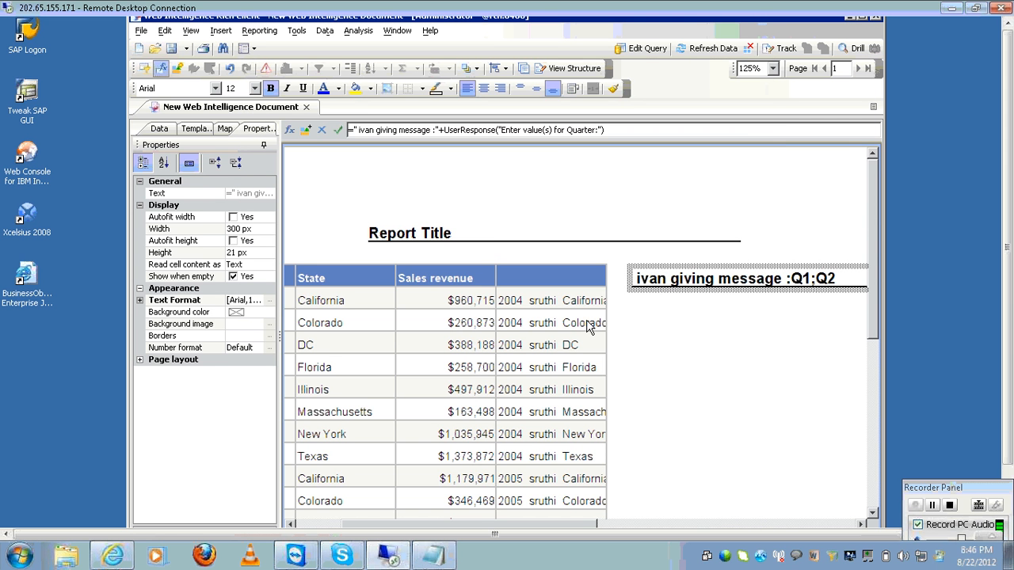
Step: Replace the Report Title cell's text with the copied message and UserResponse formula
click(558, 221)
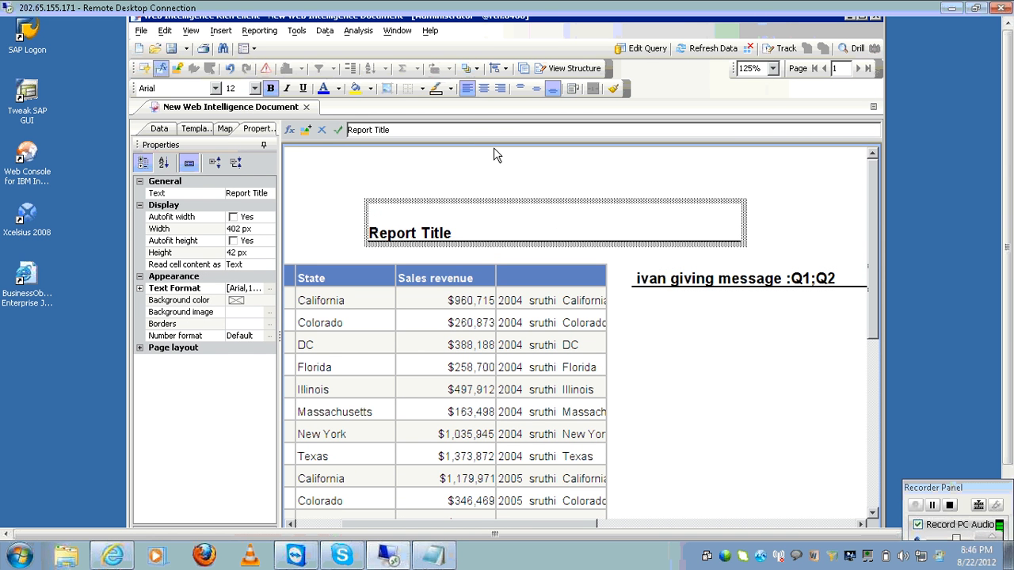
click(440, 132)
key(BackSpace)
key(BackSpace)
key(BackSpace)
key(BackSpace)
key(BackSpace)
key(BackSpace)
key(BackSpace)
key(BackSpace)
key(BackSpace)
key(BackSpace)
key(BackSpace)
key(BackSpace)
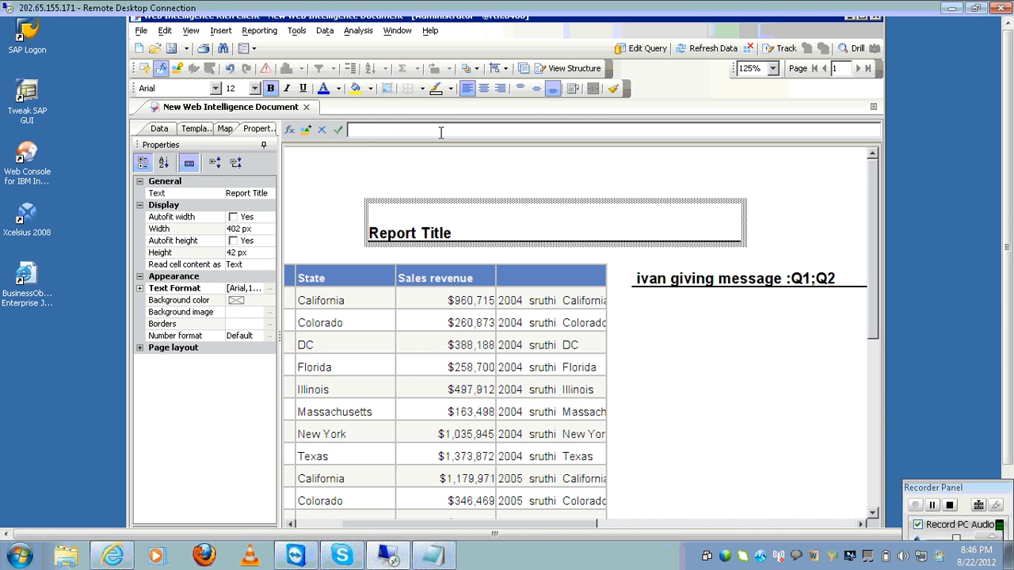
key(ctrl+v)
key(Return)
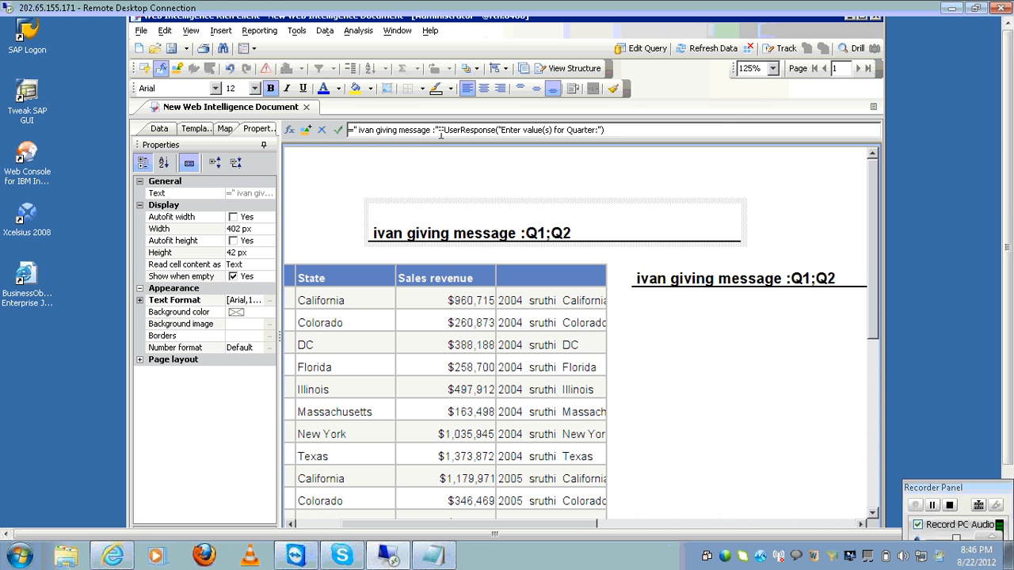
Step: Remove the separate quarter message cell beside the table from the report
click(662, 273)
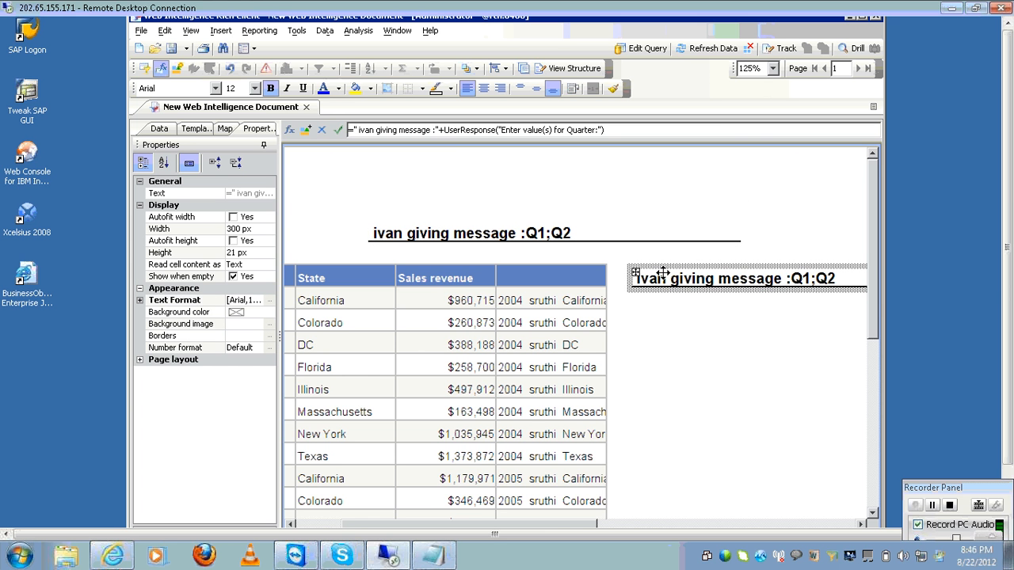
right_click(662, 274)
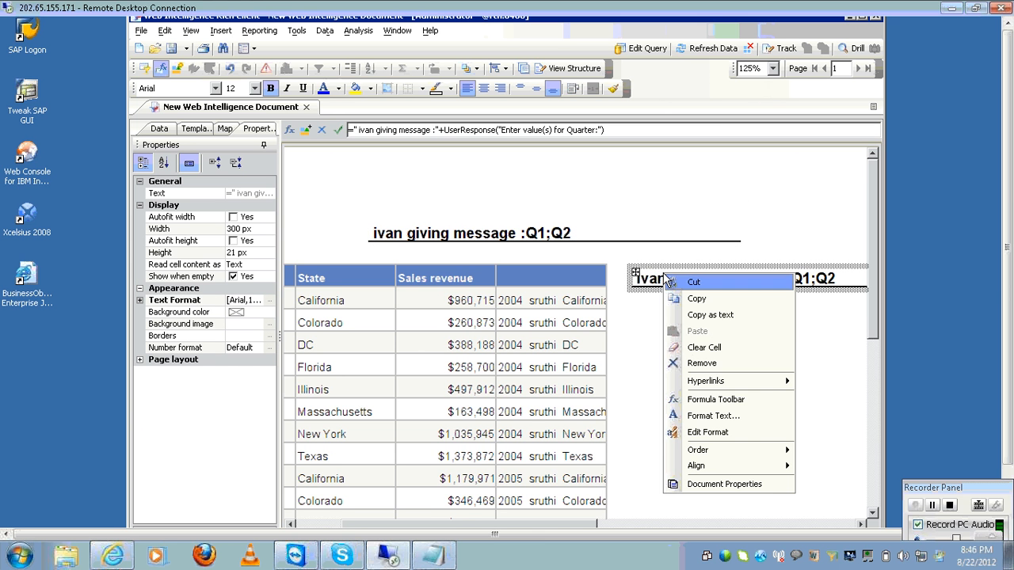
click(697, 363)
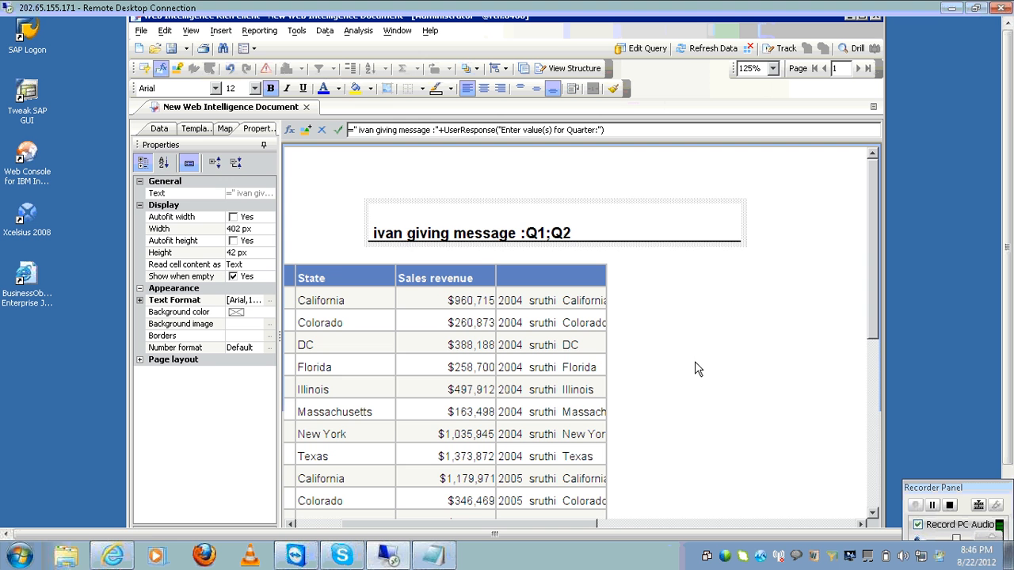
Step: Open the title cell's formula for editing and clear the message text inside the quotes before UserResponse
click(598, 210)
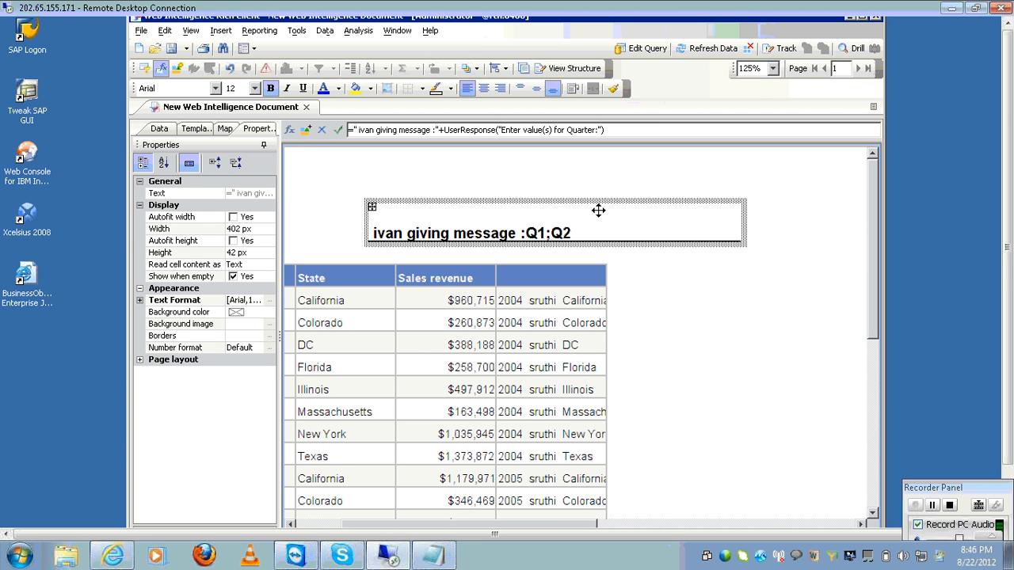
click(289, 131)
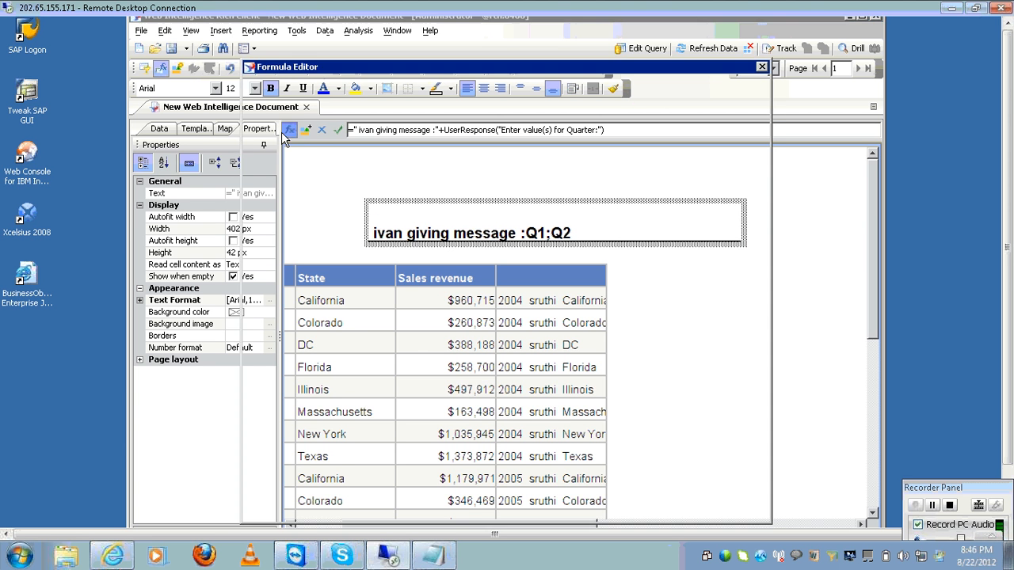
click(297, 116)
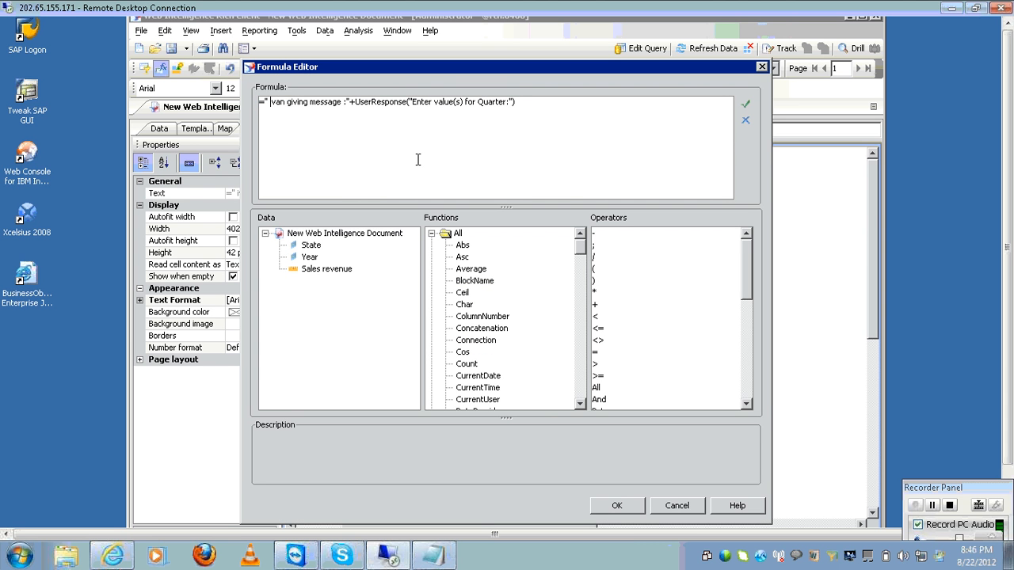
key(Delete)
key(Delete)
key(Delete)
key(Delete)
key(Delete)
key(Delete)
key(Delete)
key(Delete)
key(Delete)
key(Delete)
key(Delete)
key(Delete)
key(Delete)
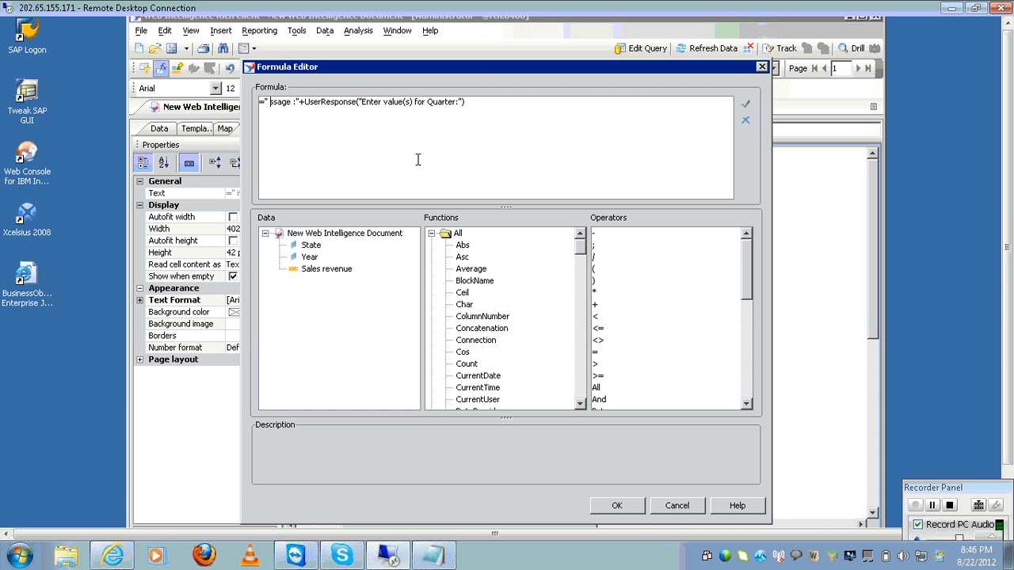
key(Delete)
key(Delete)
key(Delete)
key(Delete)
key(Delete)
key(Delete)
key(Delete)
key(Delete)
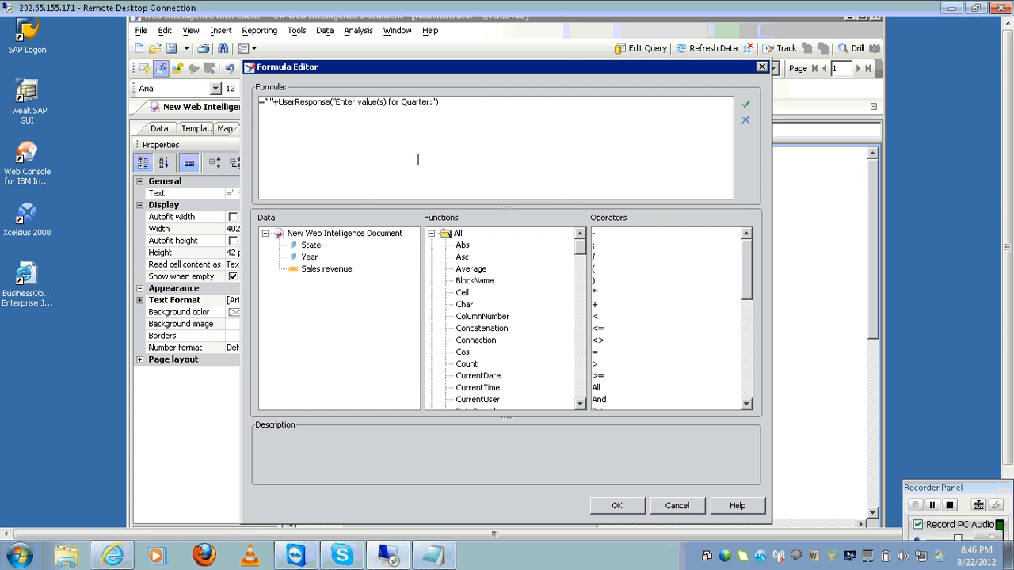
Step: Enter "Year wise State wisse Revenue : " as the quoted prefix before UserResponse, and validate and apply the formula
text(Year wis)
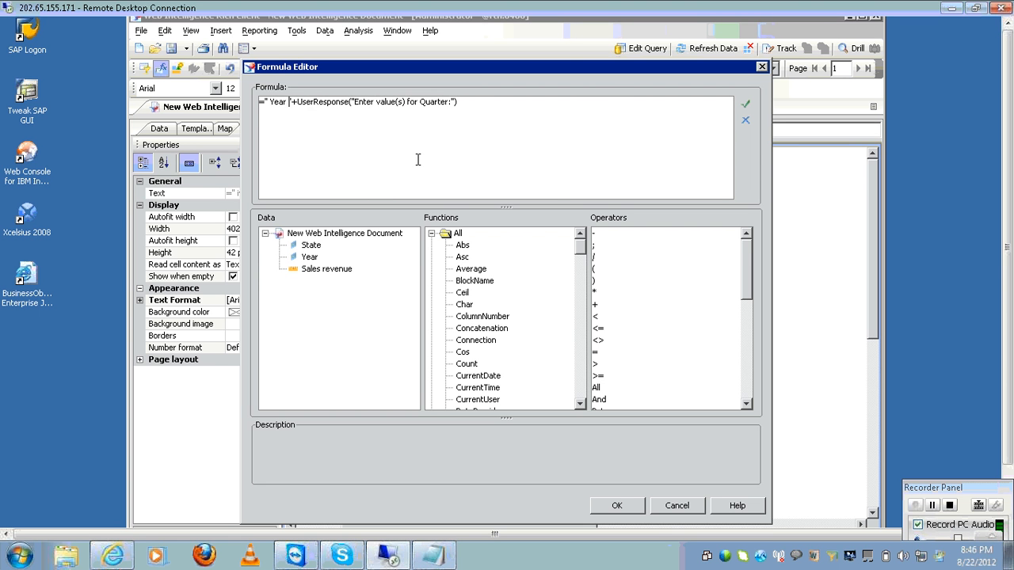
text(e State wisse )
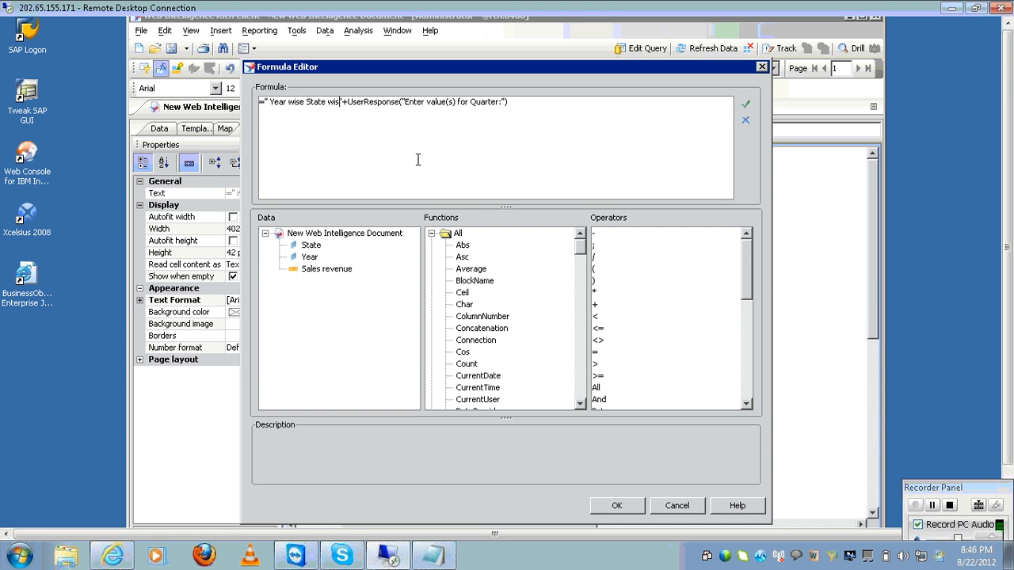
text(Revenue )
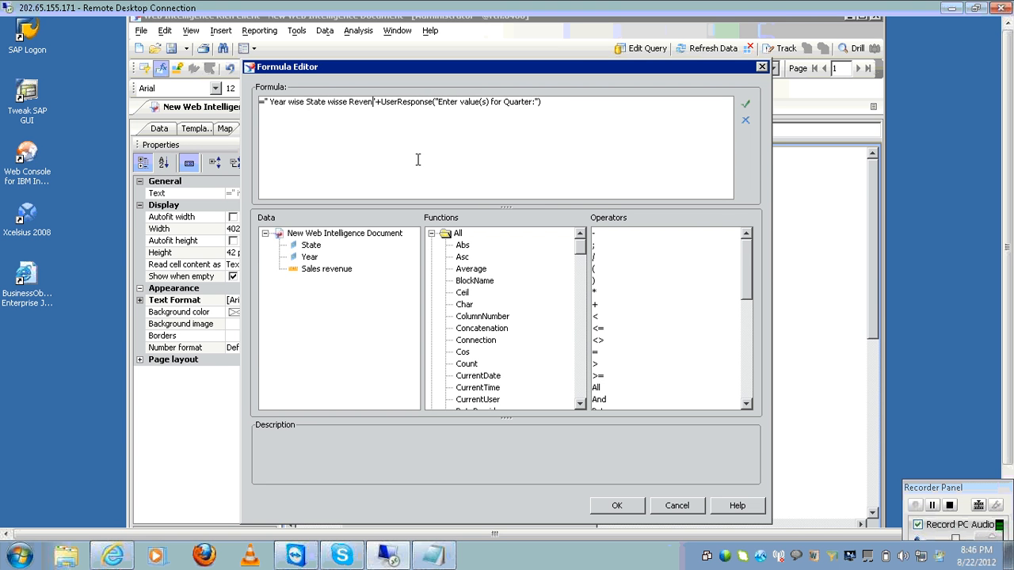
text(:)
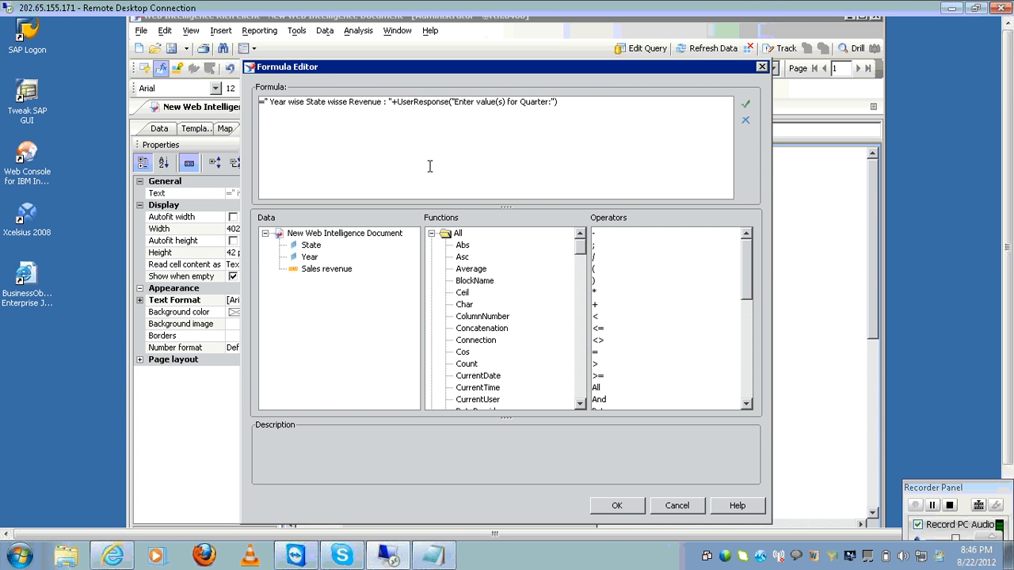
click(741, 104)
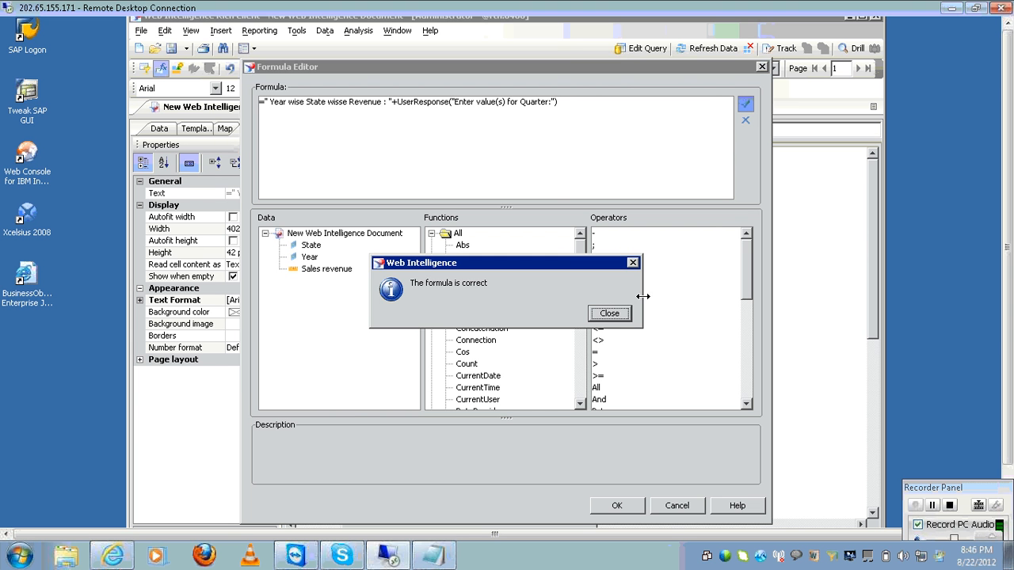
click(626, 313)
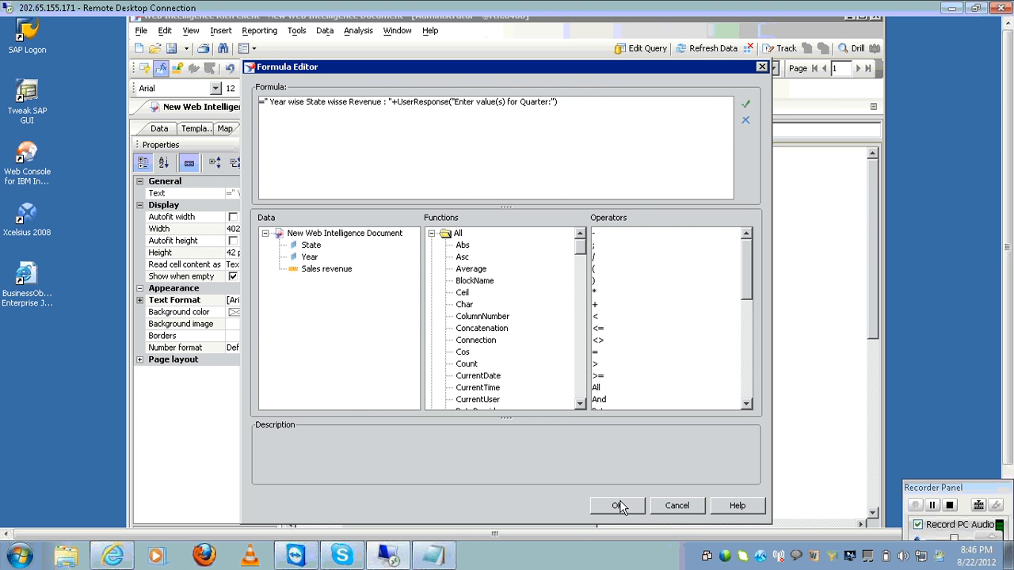
click(621, 505)
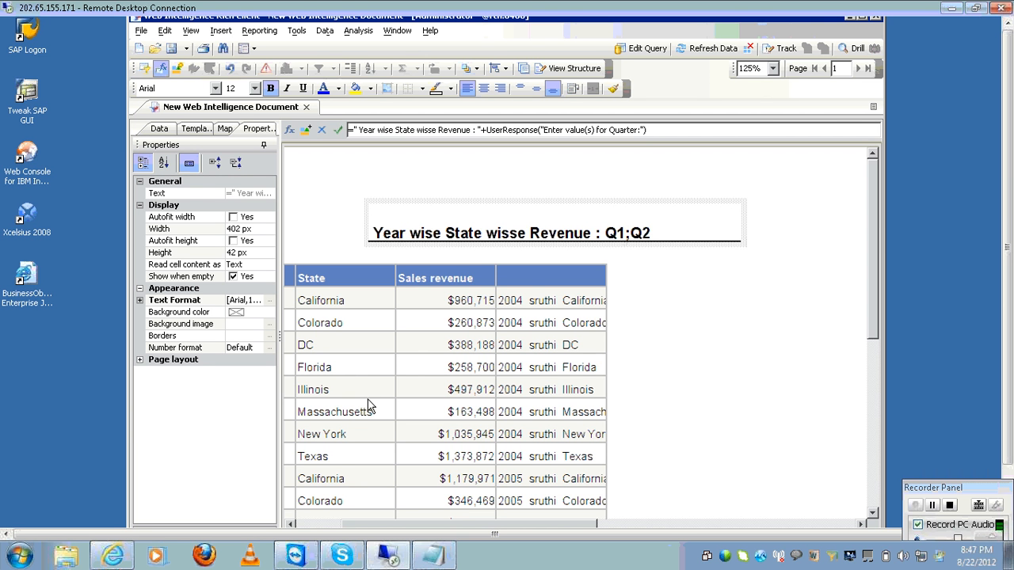
Step: Examine the report table's State and Sales revenue columns under the new title, down to the last rows
click(311, 521)
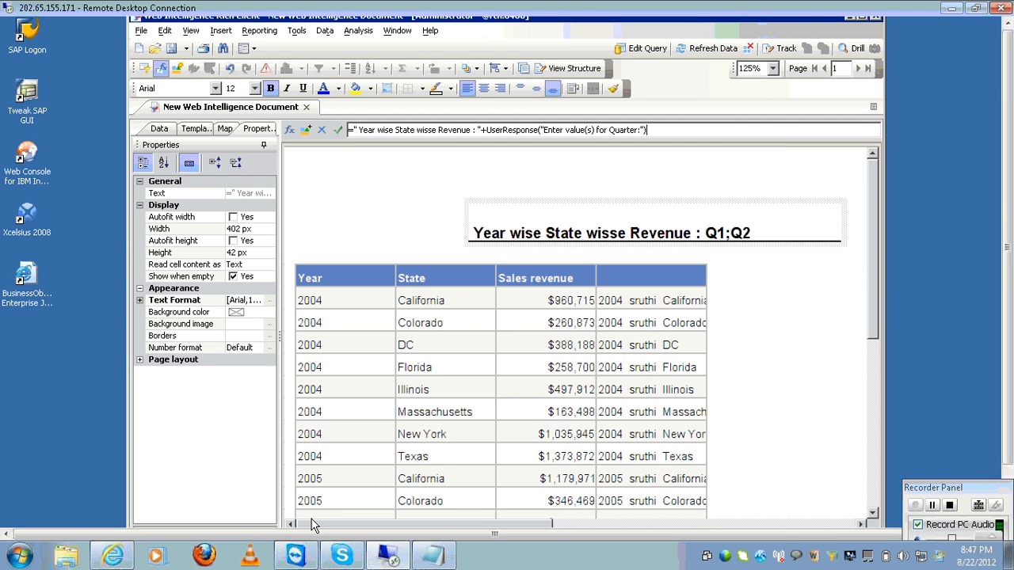
click(861, 524)
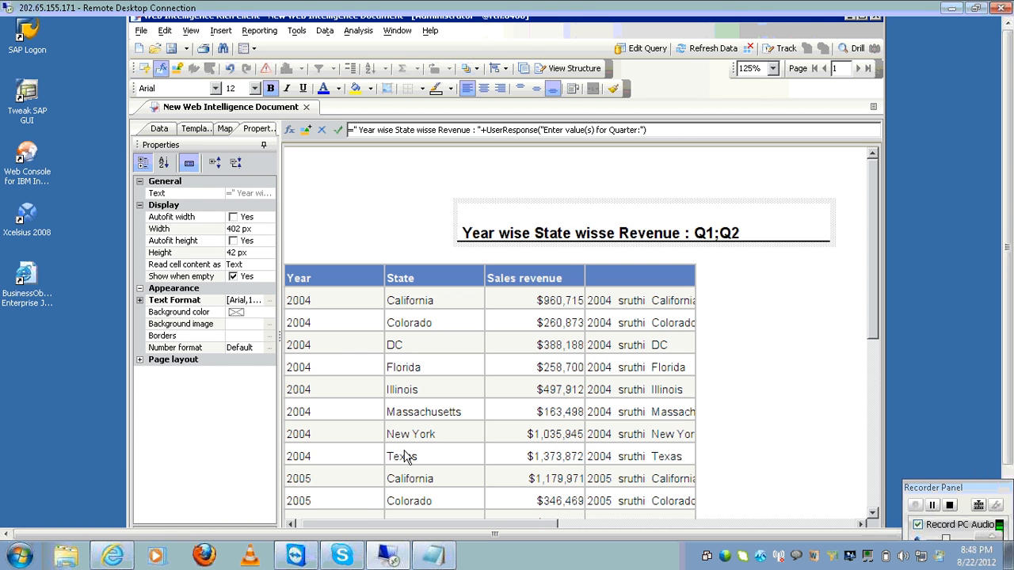
click(460, 386)
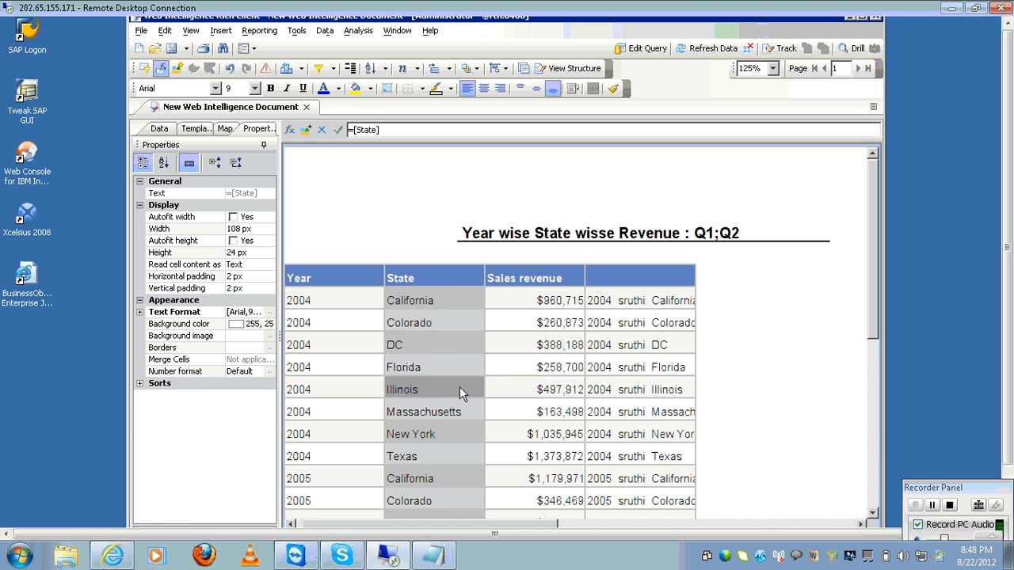
click(564, 364)
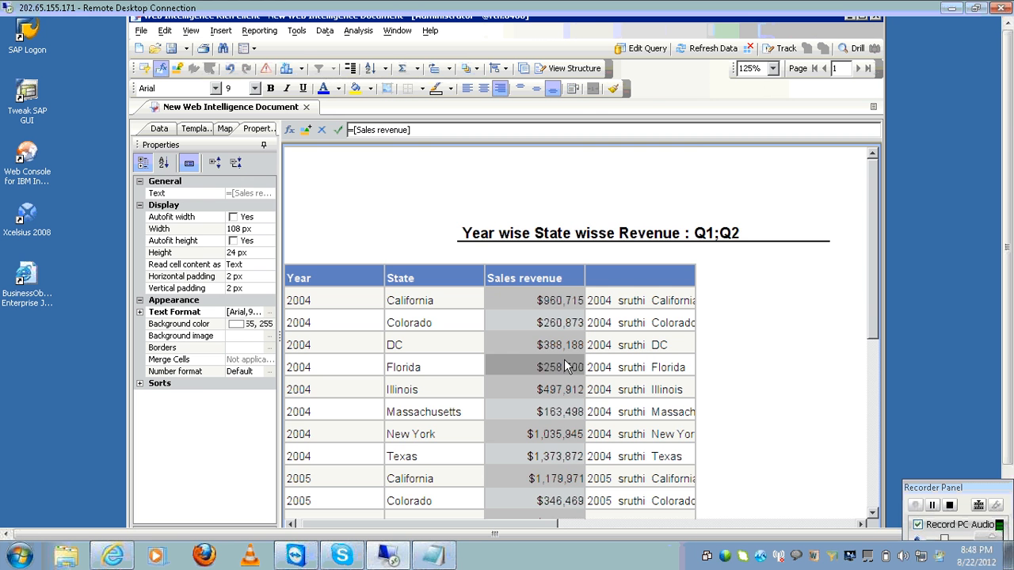
click(874, 503)
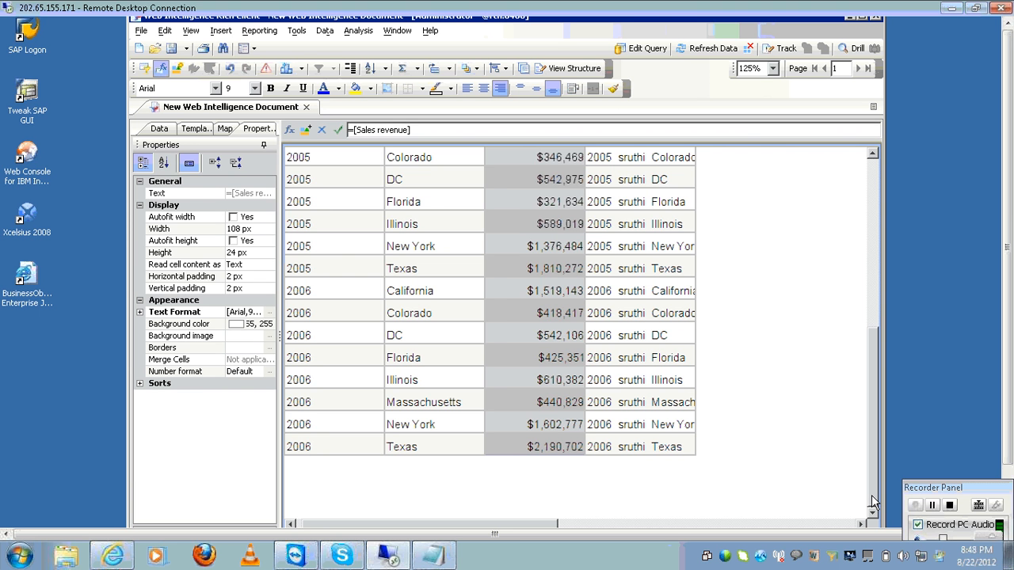
Step: Add a Sum calculation for the Sales revenue column to the report table
click(466, 452)
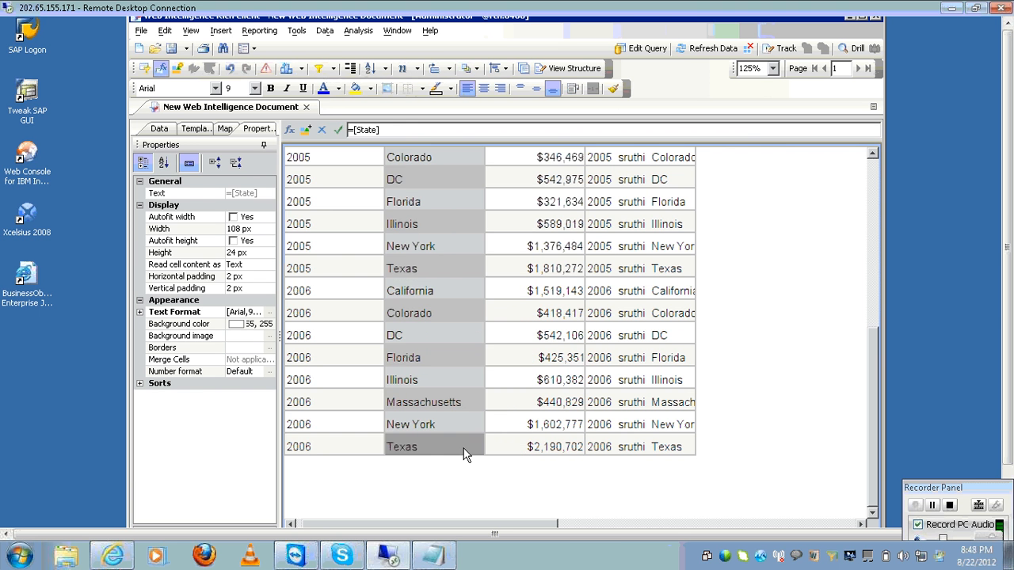
click(520, 425)
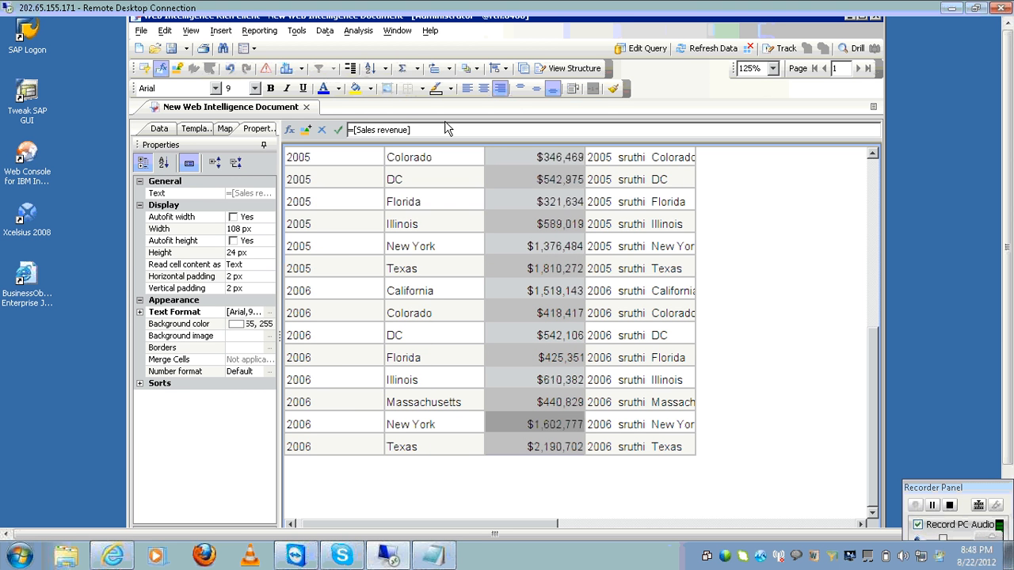
click(418, 69)
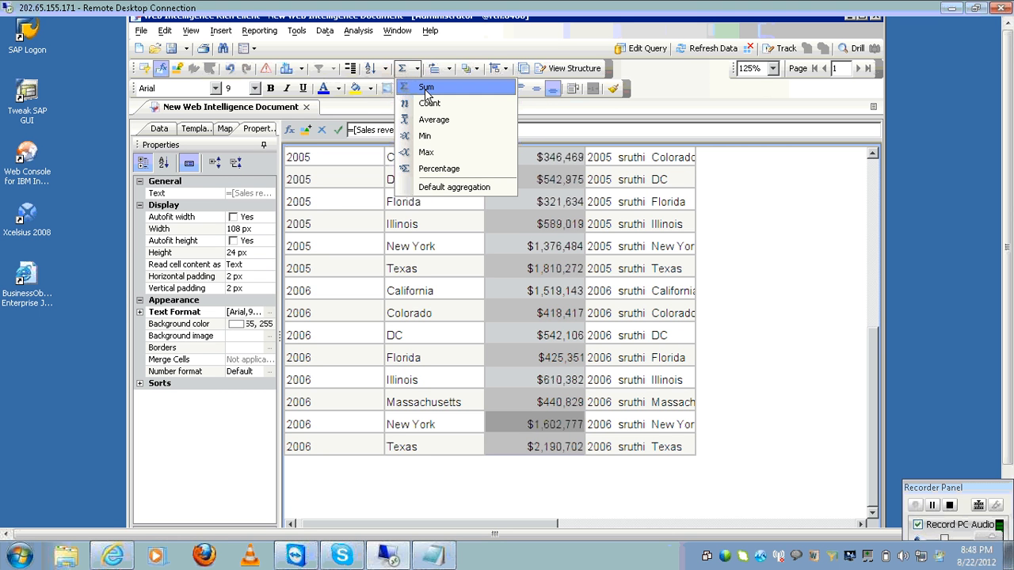
click(426, 89)
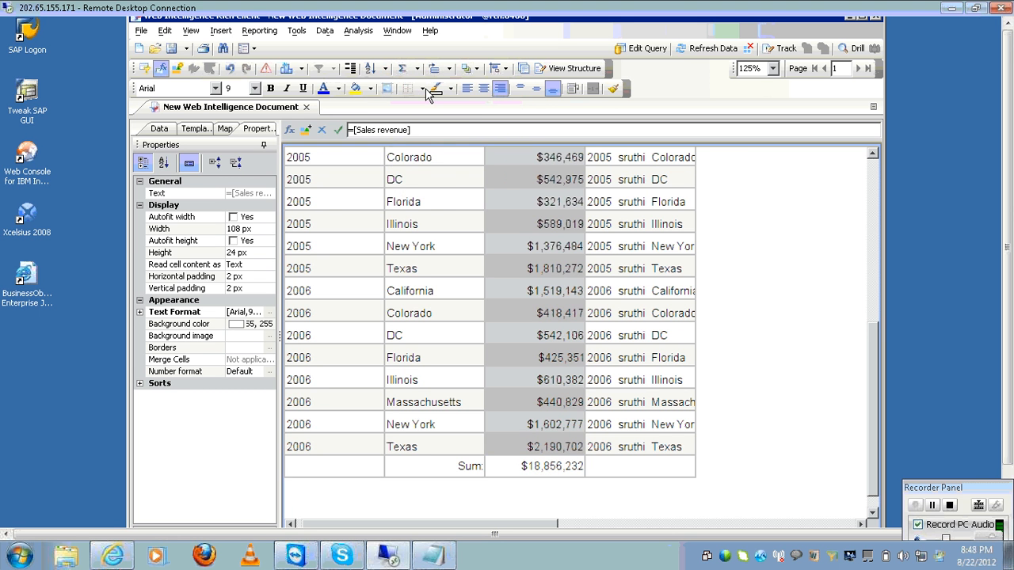
Step: Replace the "Sum:" label in the table's footer row with "grand total"
double_click(462, 462)
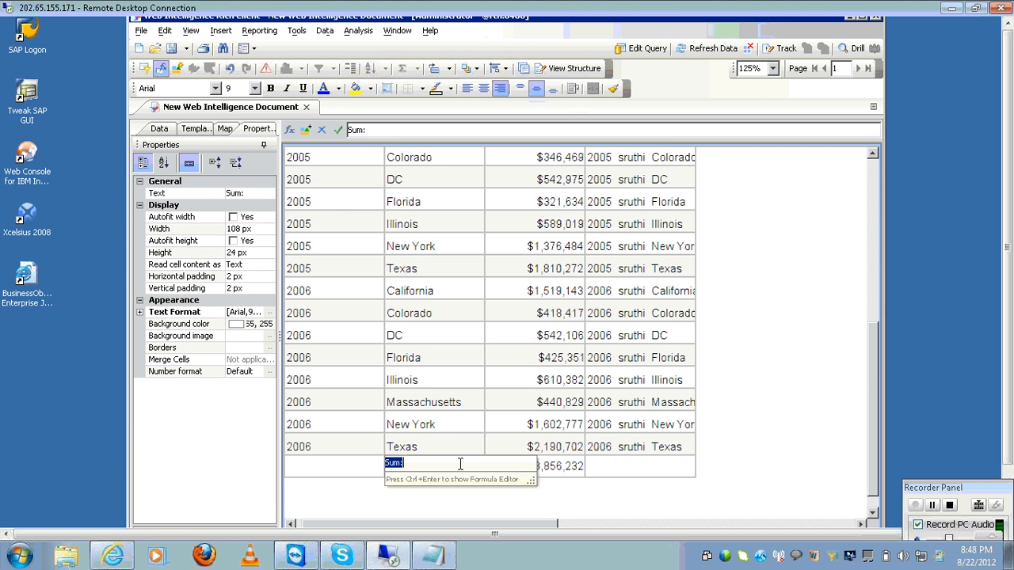
text(grand tota)
key(Return)
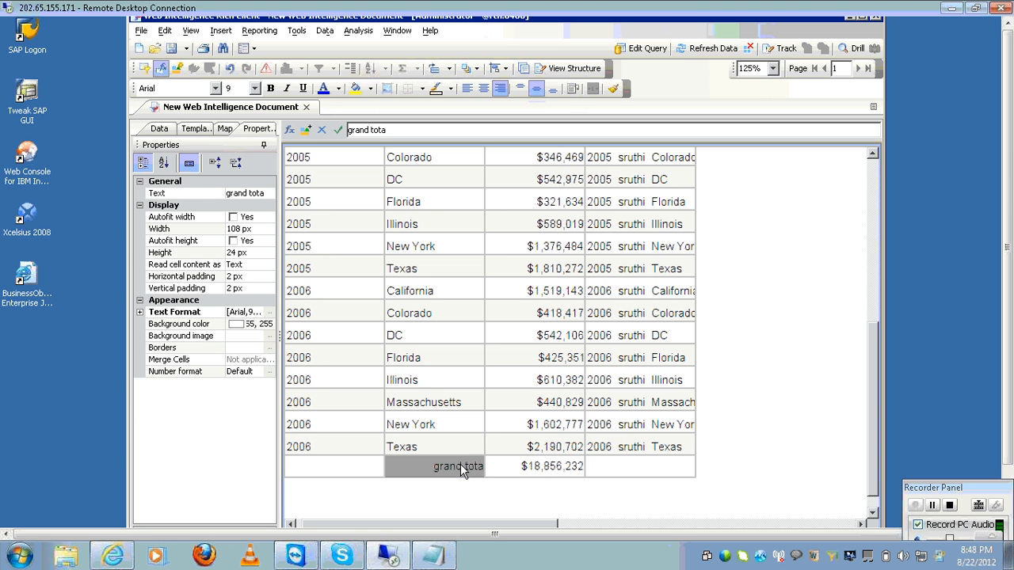
double_click(461, 466)
click(460, 465)
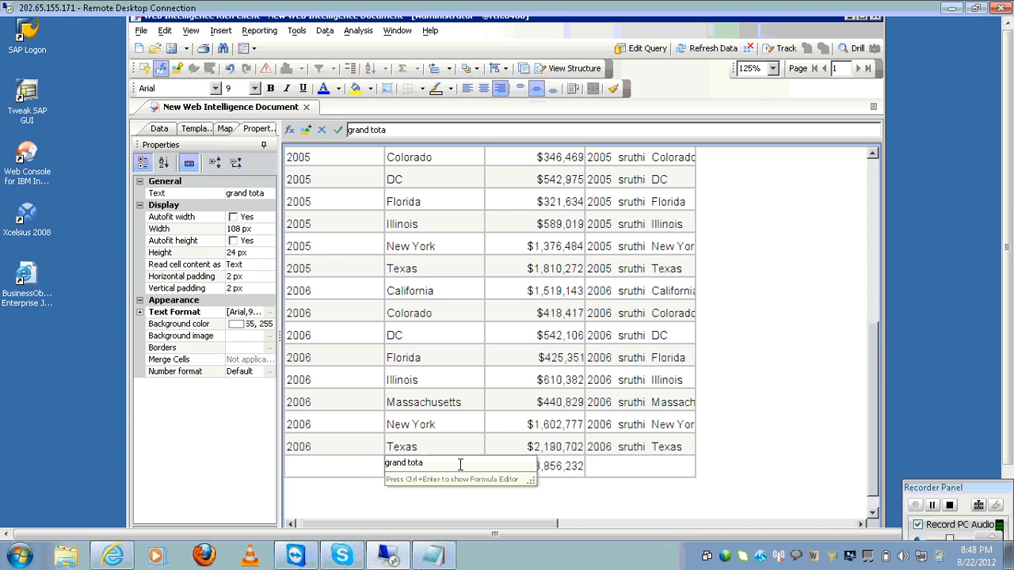
text(l)
key(Return)
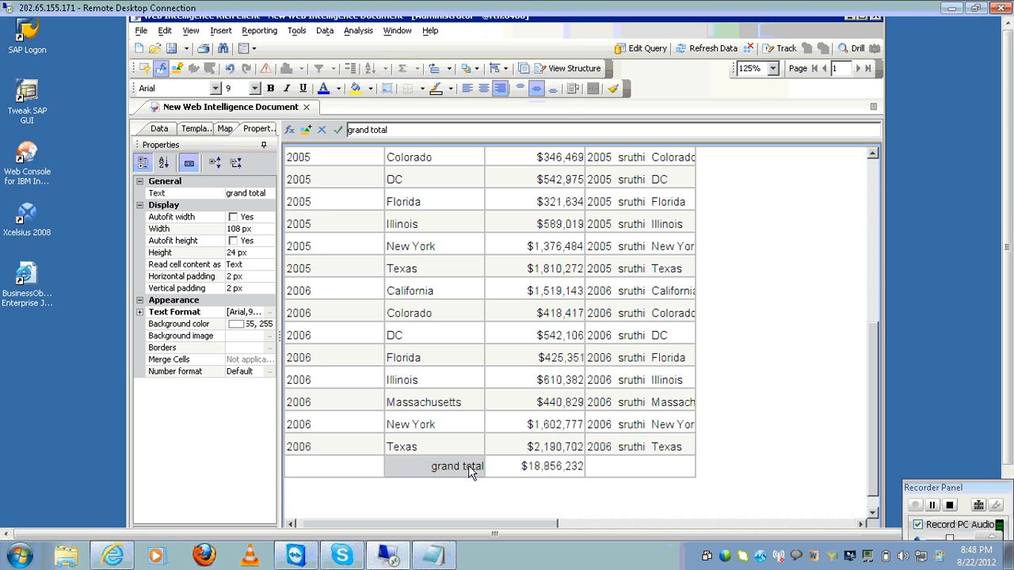
click(525, 471)
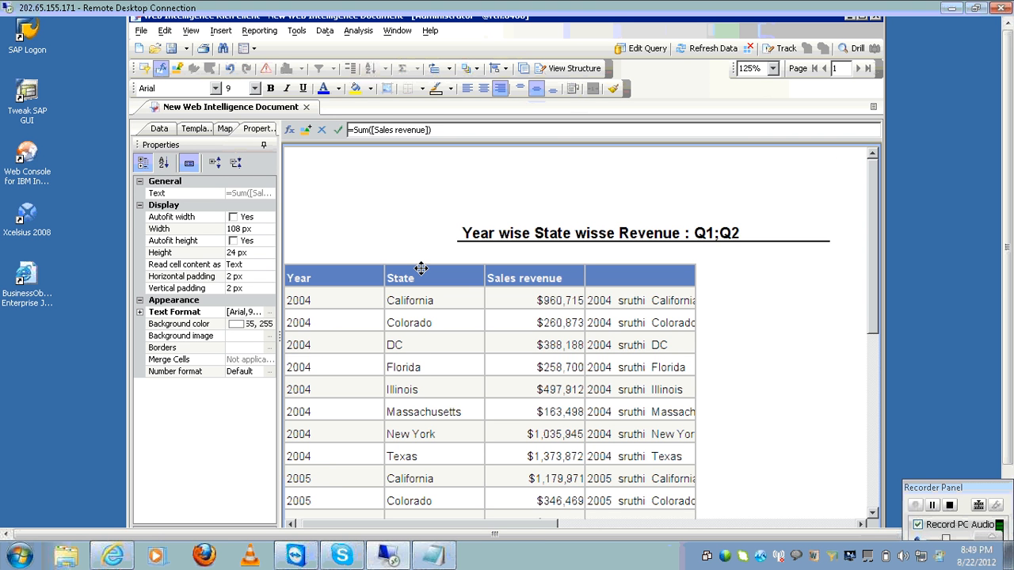
click(420, 324)
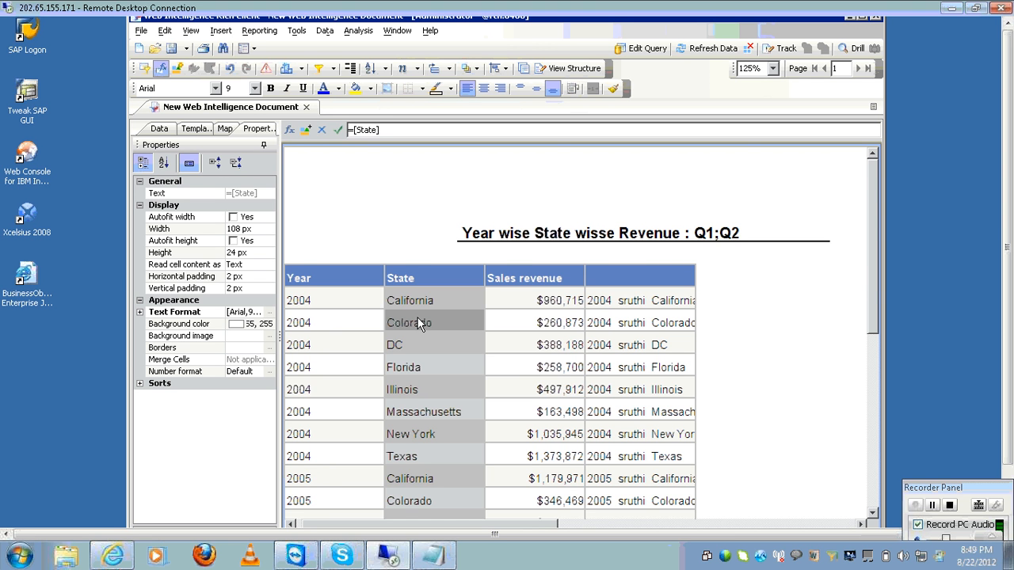
click(671, 323)
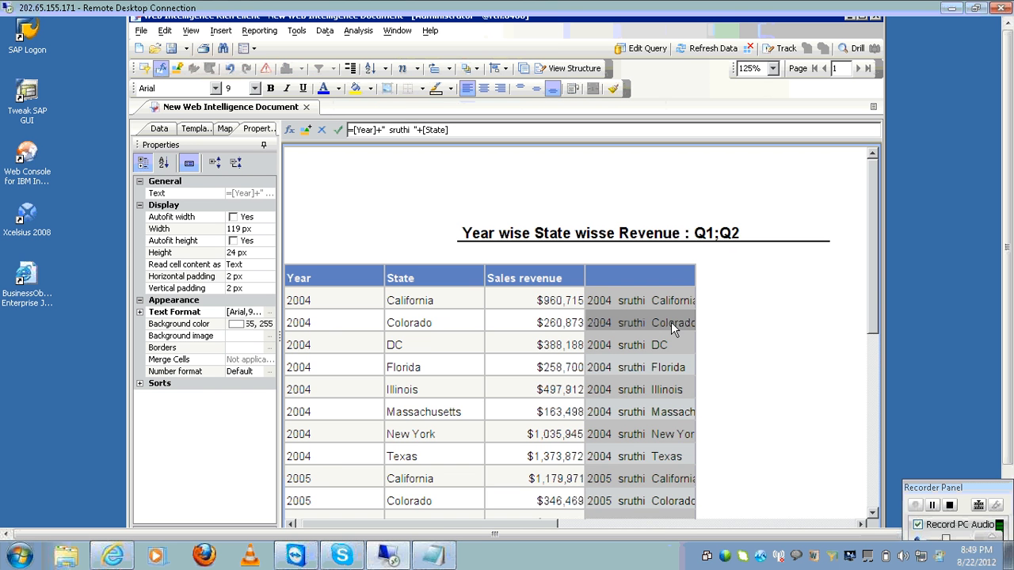
right_click(671, 323)
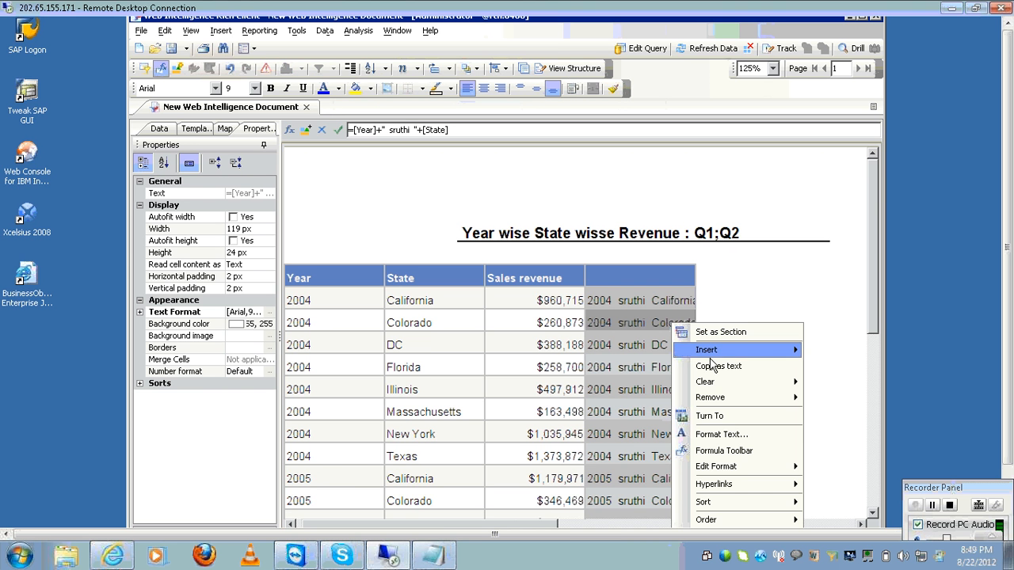
mouse_move(734, 394)
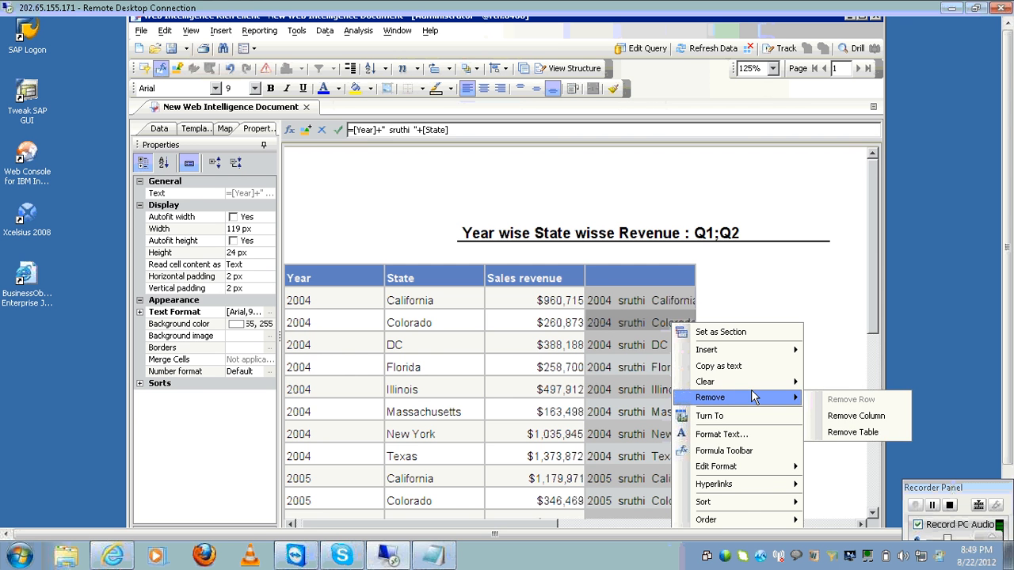
click(752, 302)
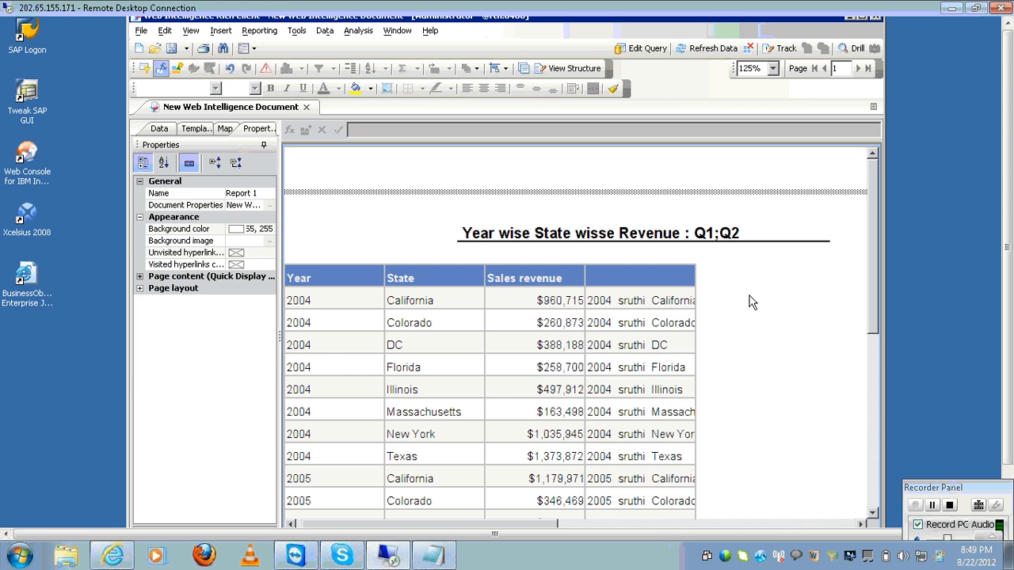
Step: Widen the unlabelled column that joins Year and State to about 200 px so its text fits
click(694, 301)
drag(694, 301, 770, 302)
key(ctrl+z)
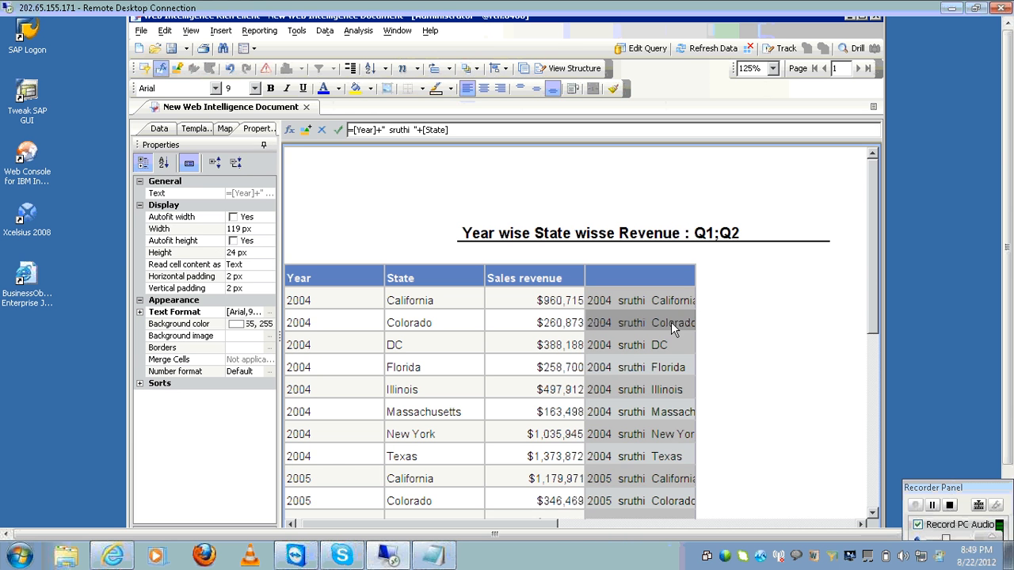
key(ctrl+y)
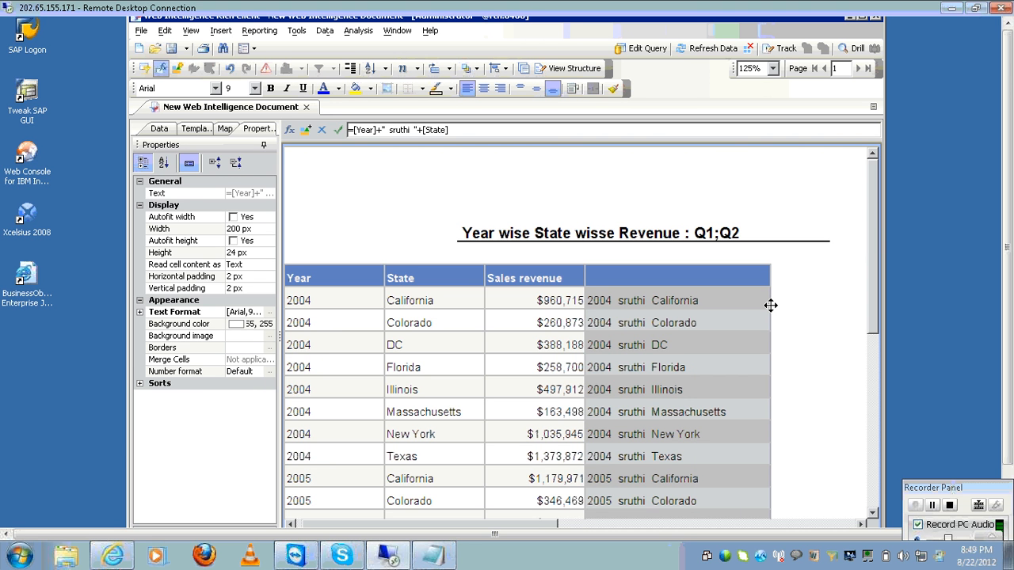
Step: Narrow the column combining year and state to 173 px
click(770, 303)
click(768, 303)
drag(767, 303, 742, 300)
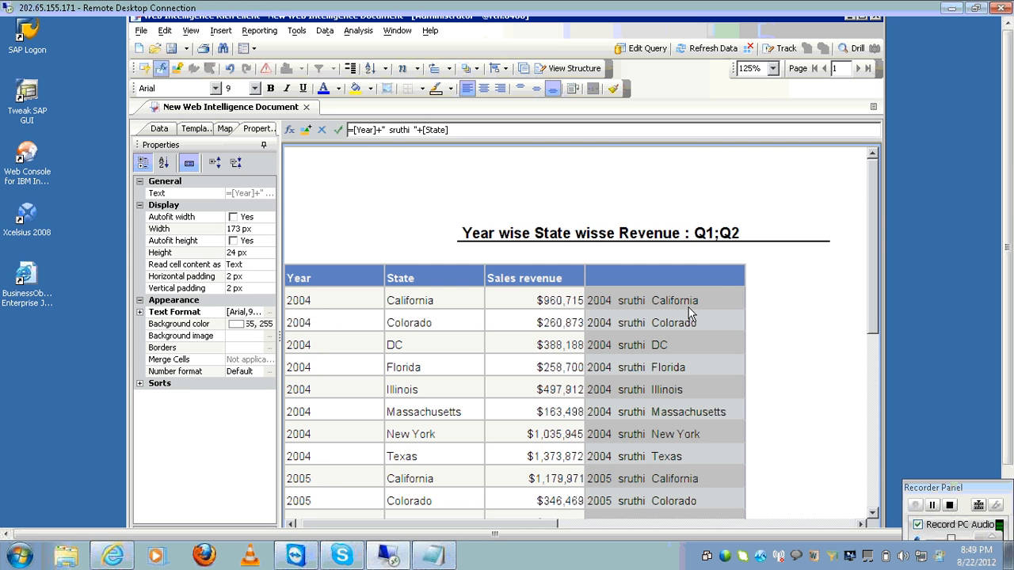
click(685, 263)
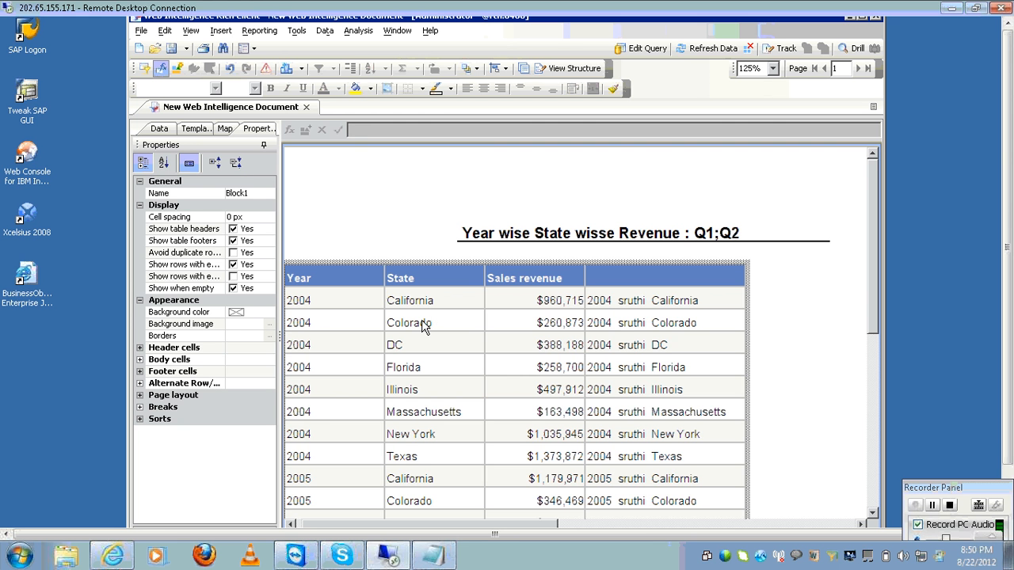
Step: Insert an empty column to the right of the column combining year and state
click(629, 323)
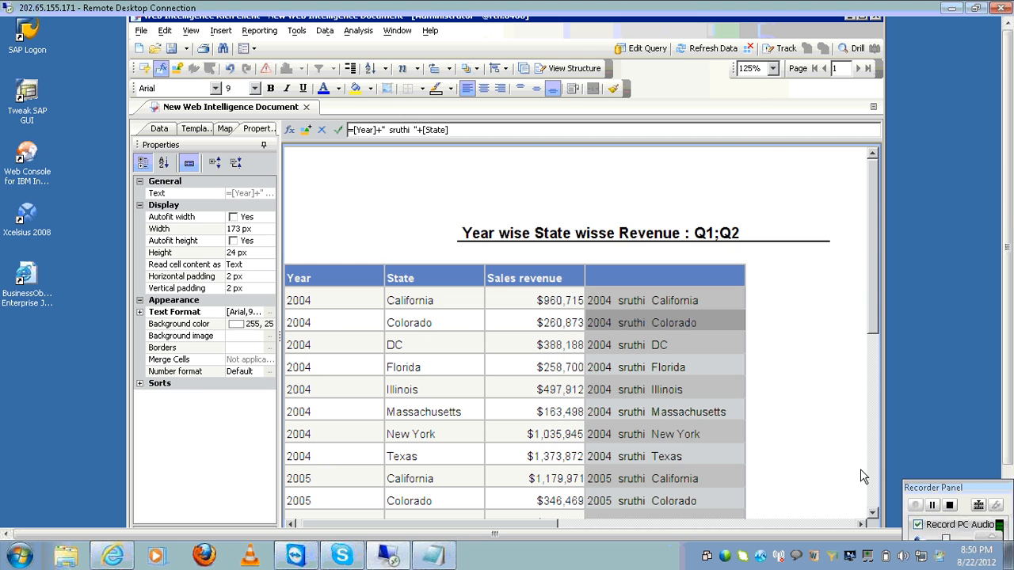
right_click(736, 323)
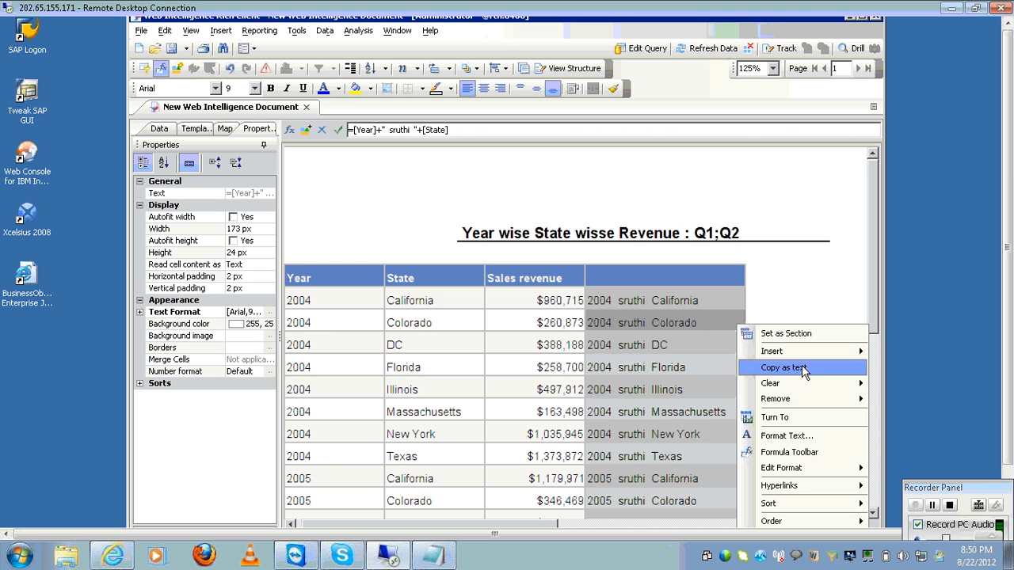
mouse_move(805, 360)
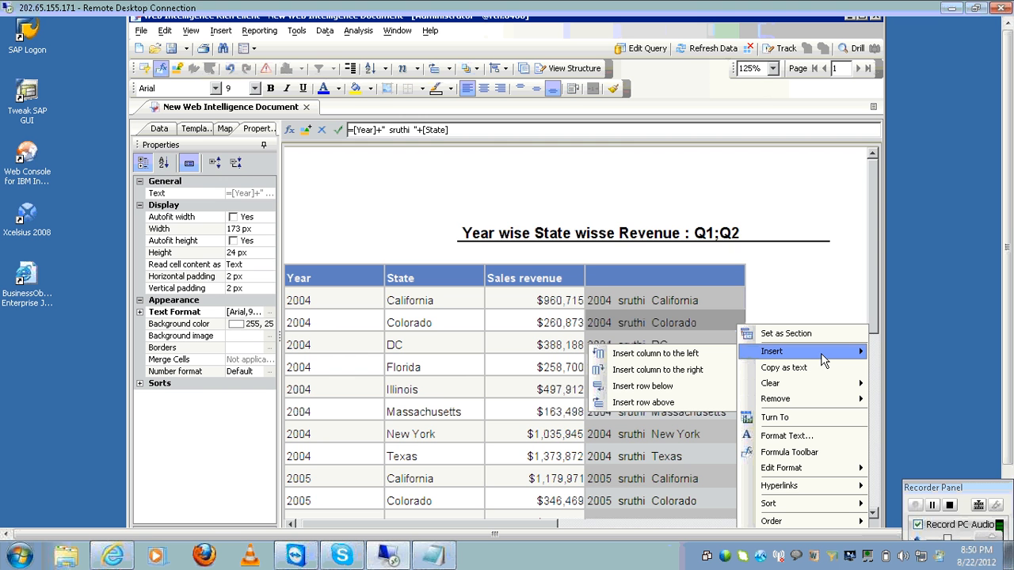
mouse_move(772, 353)
click(686, 370)
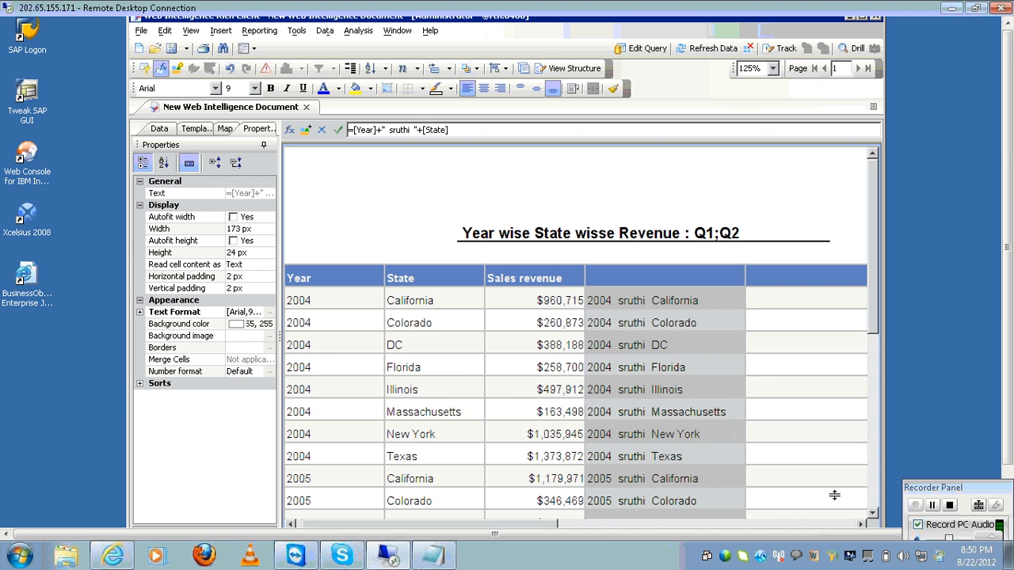
Step: Write an If formula for the new column that returns the person's name when [State]="DC", Else " "
click(863, 525)
click(863, 525)
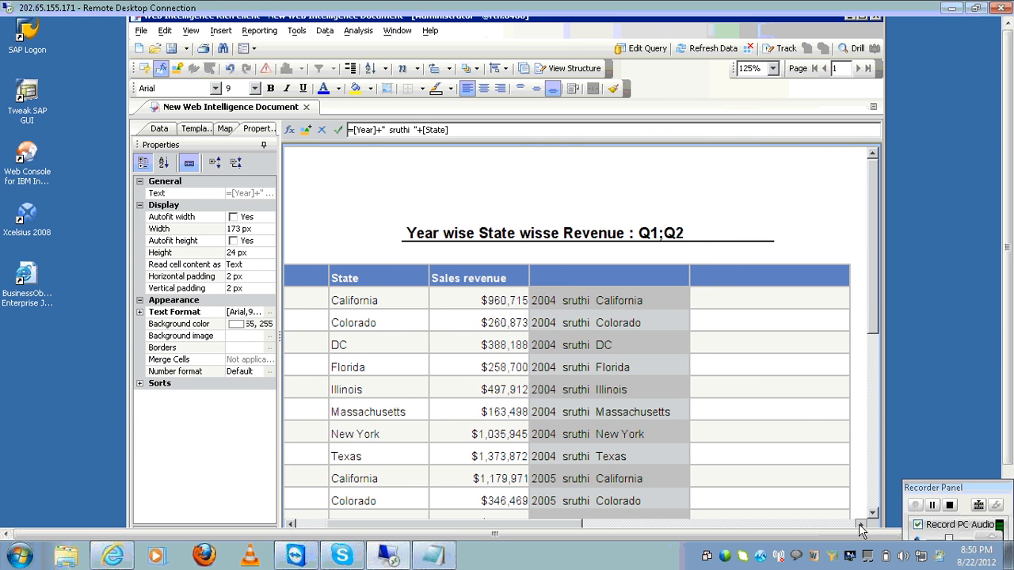
click(809, 419)
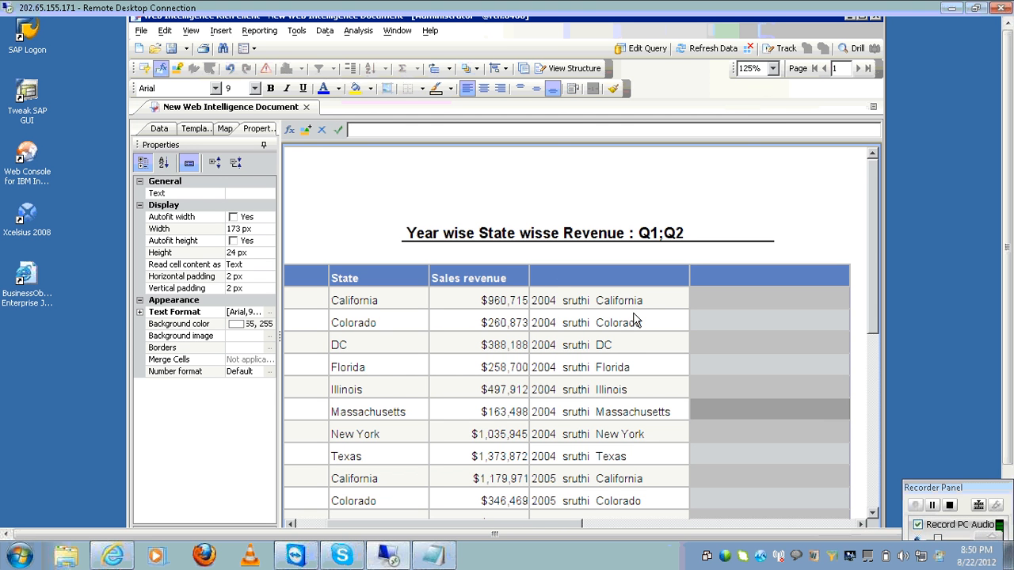
click(290, 130)
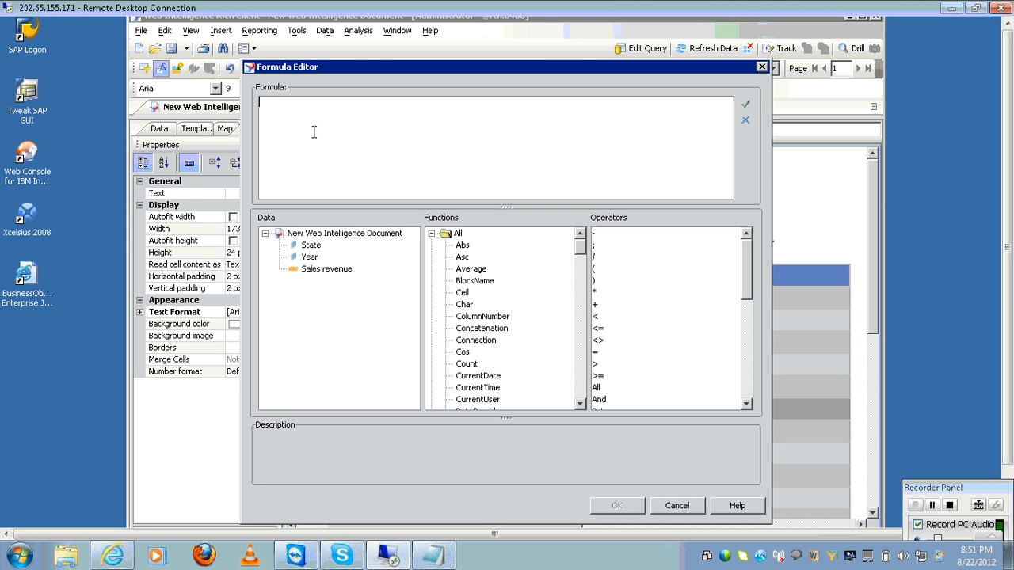
text(= if)
double_click(311, 246)
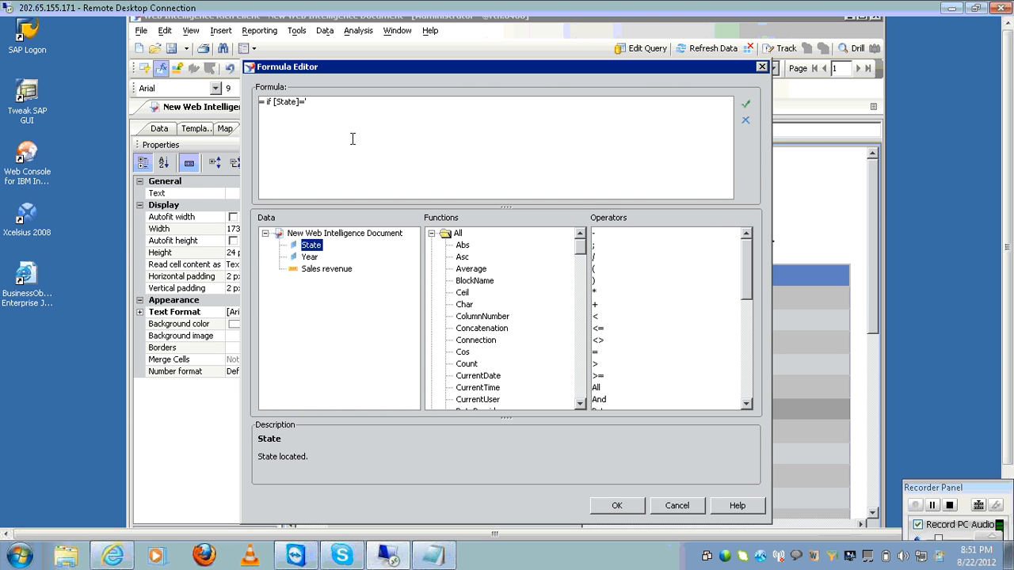
text(="D)
text(C")
text( then)
text(")
text(")
text(S)
text(ruthi" )
text(else )
text(" ")
Step: Validate the If formula and apply it to the new column
click(746, 105)
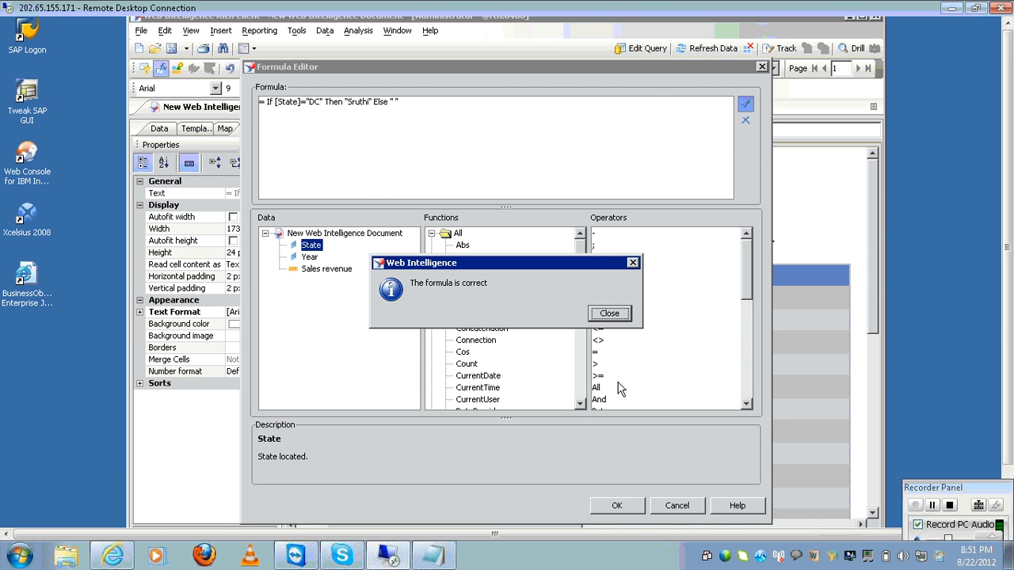
click(614, 316)
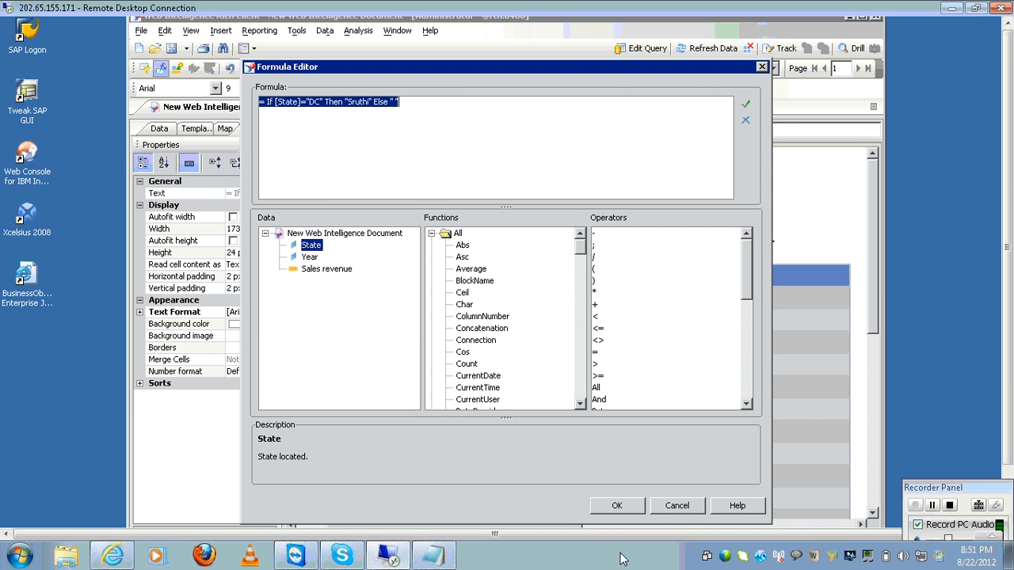
click(617, 507)
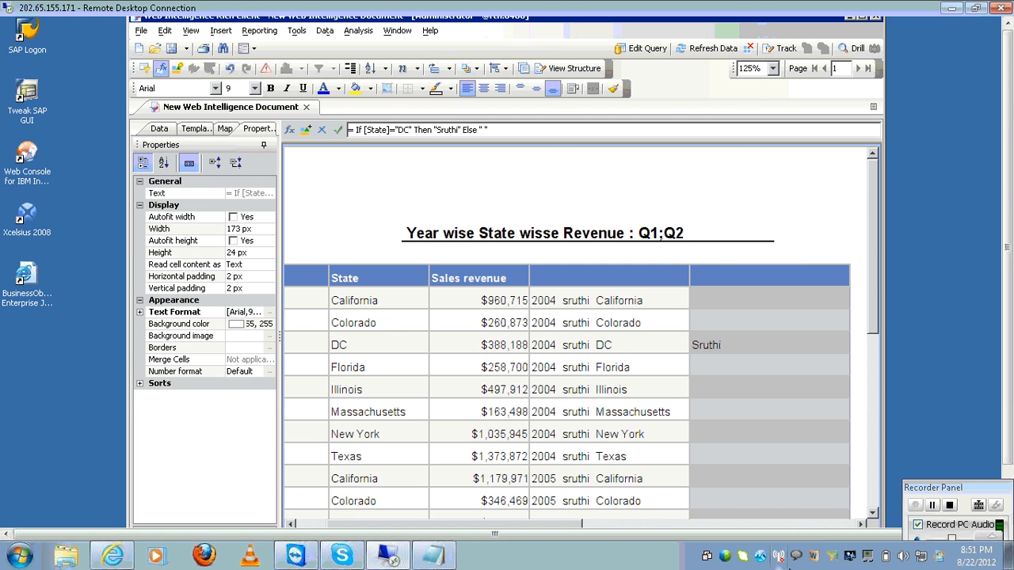
Step: Examine the If formula's output for the DC rows of each year, down to the grand total row
click(875, 512)
click(875, 512)
click(875, 511)
click(875, 511)
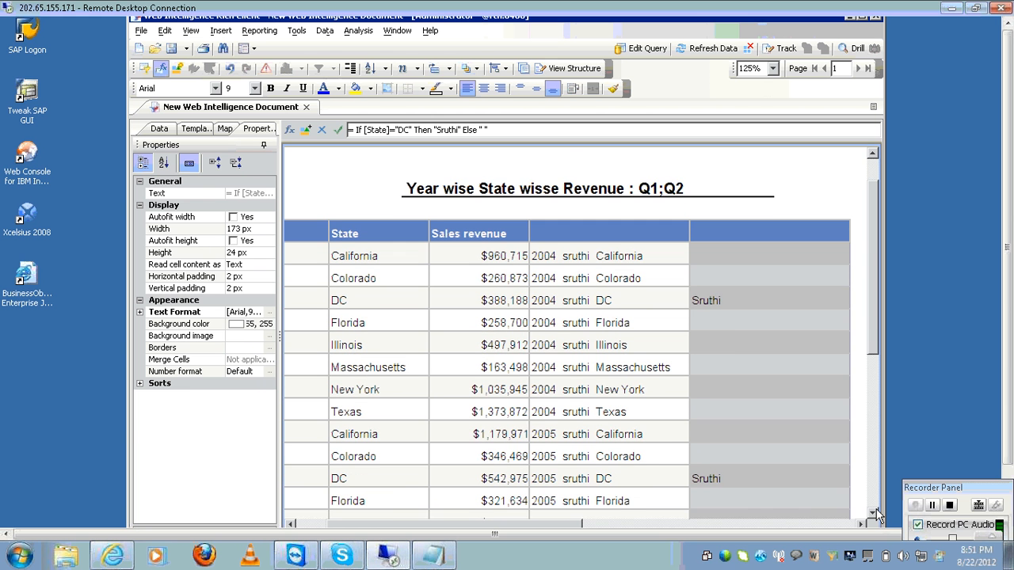
click(875, 512)
click(875, 512)
click(876, 511)
click(875, 512)
click(875, 511)
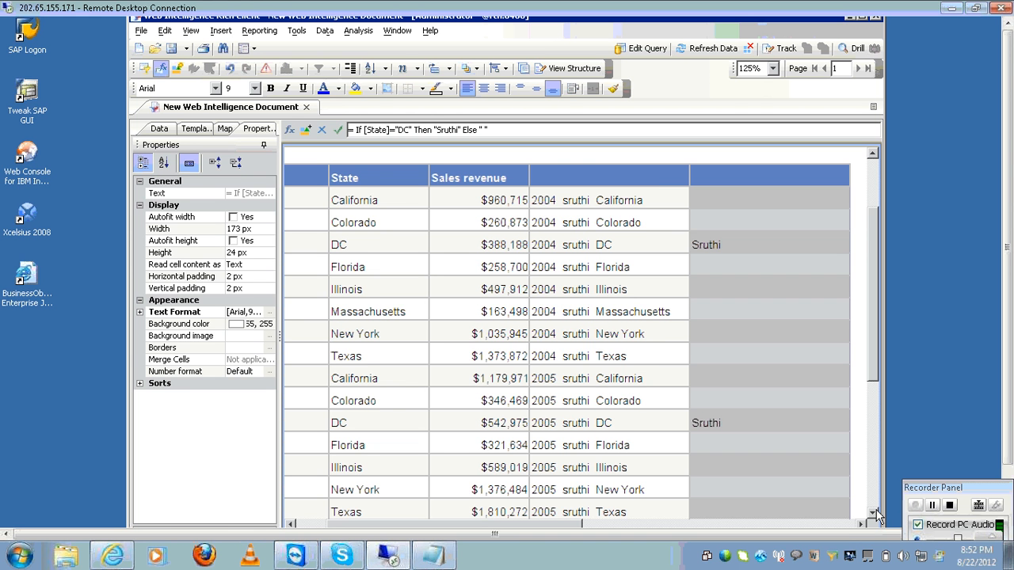
click(876, 512)
click(875, 511)
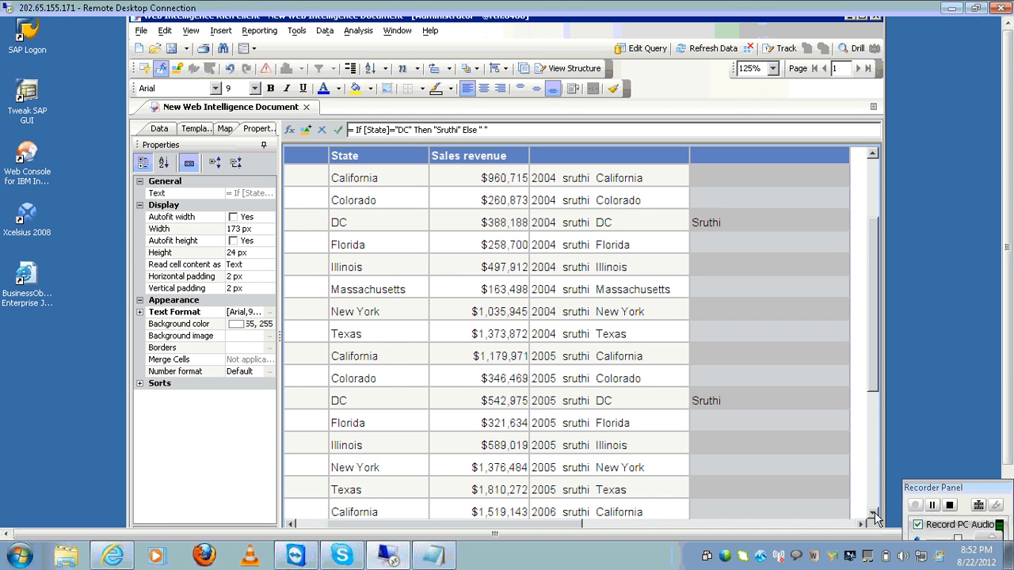
click(862, 524)
click(862, 524)
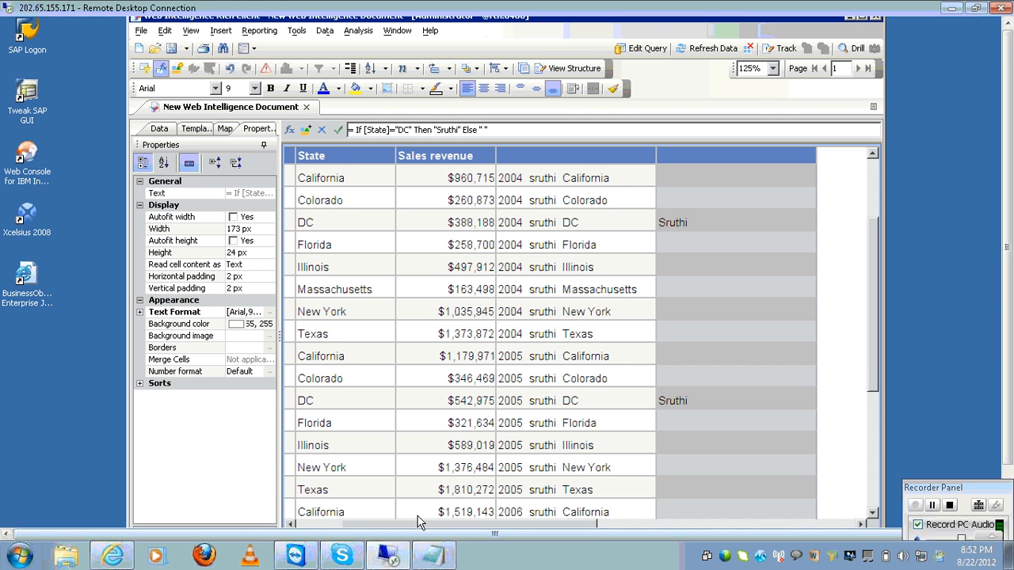
click(315, 526)
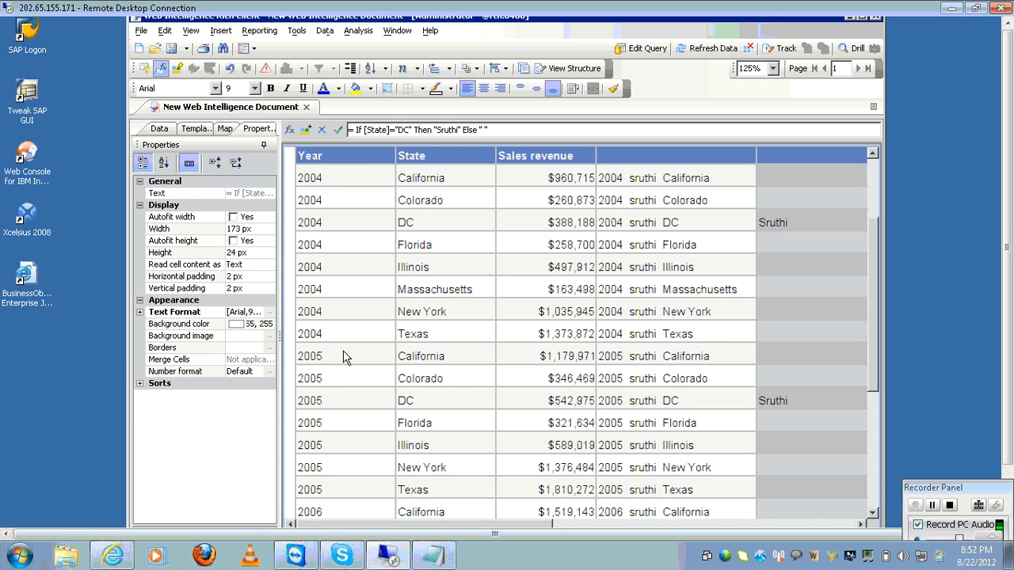
click(455, 378)
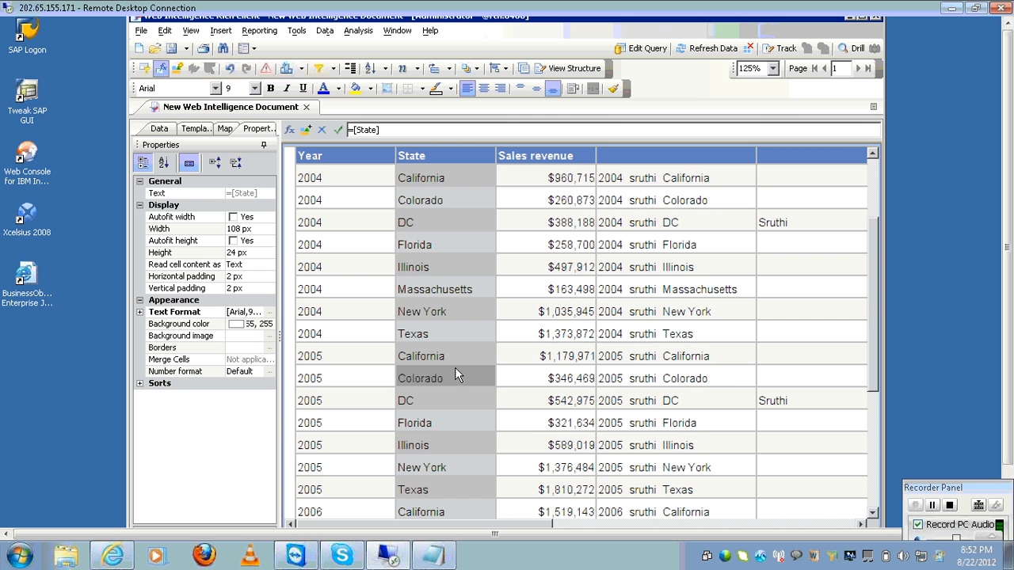
scroll(455, 367, down, 3)
scroll(455, 361, up, 1)
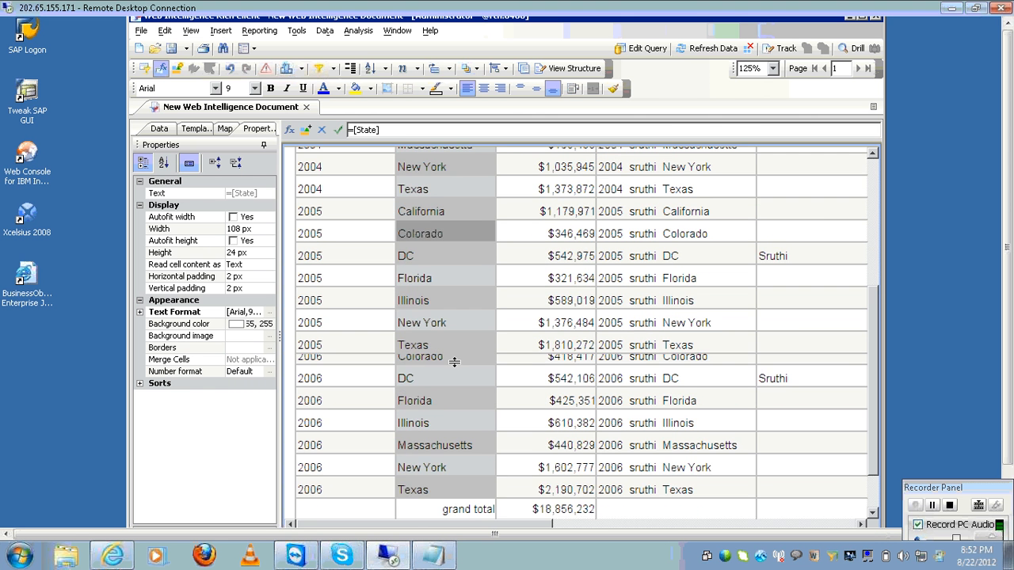
click(820, 228)
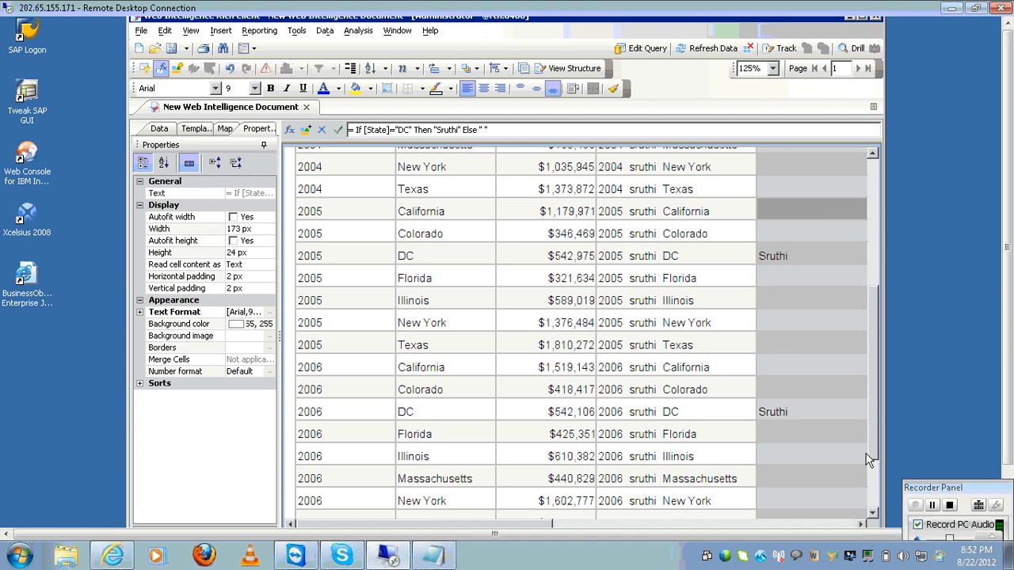
click(861, 525)
click(861, 524)
click(861, 524)
click(861, 524)
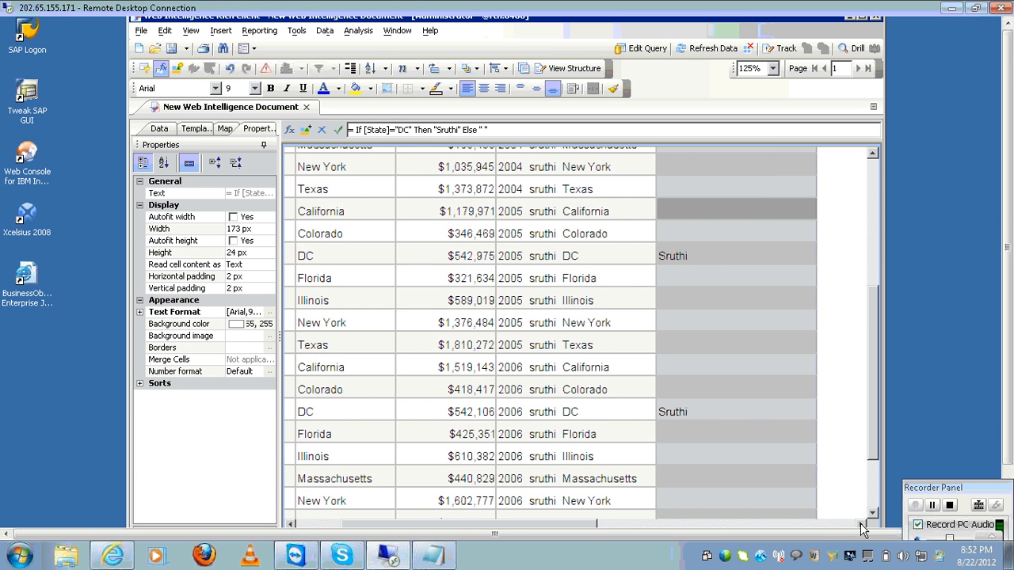
click(861, 524)
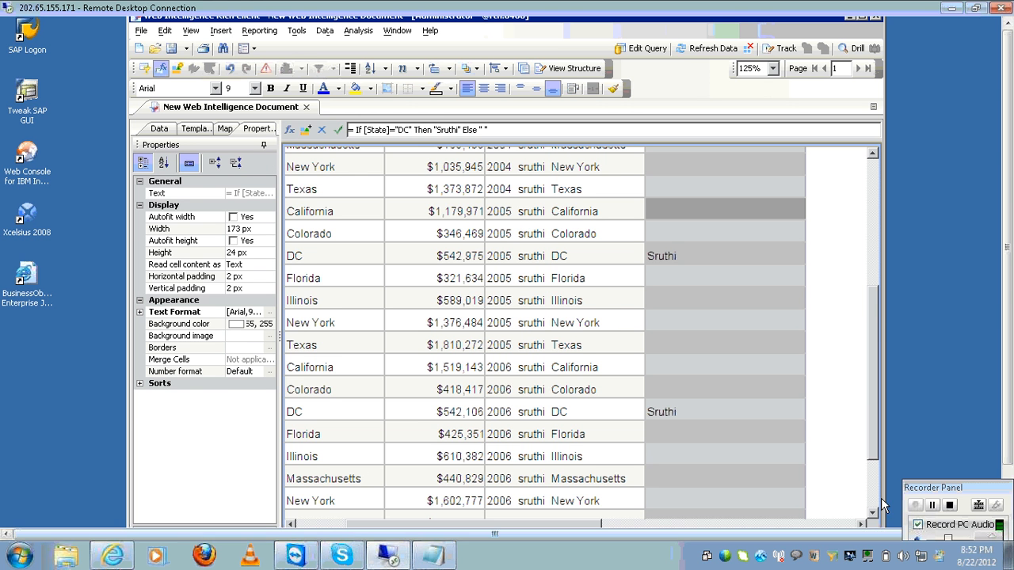
scroll(875, 489, down, 3)
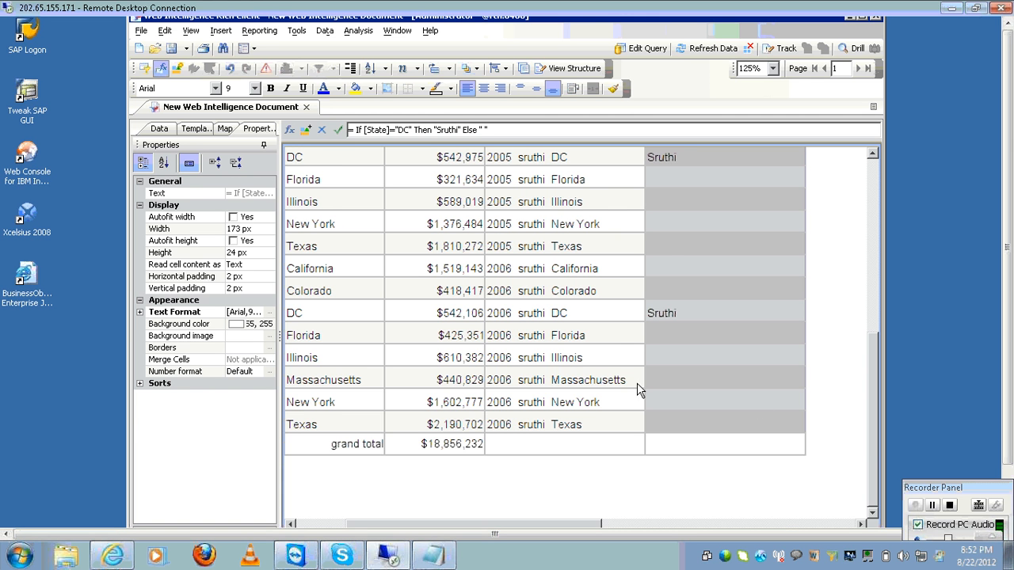
Step: Insert a new blank report after Report 1 and select it
click(1009, 479)
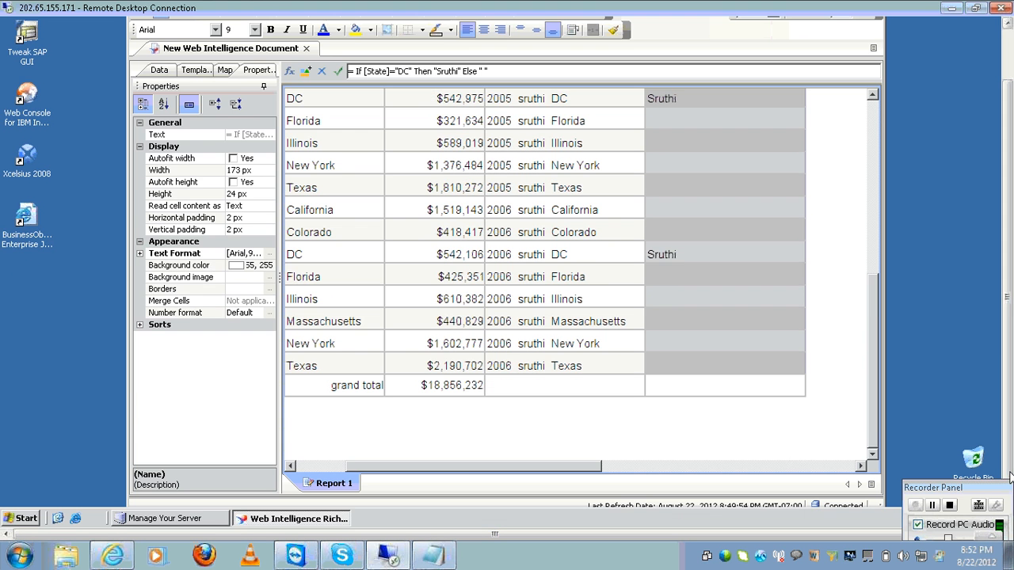
right_click(344, 486)
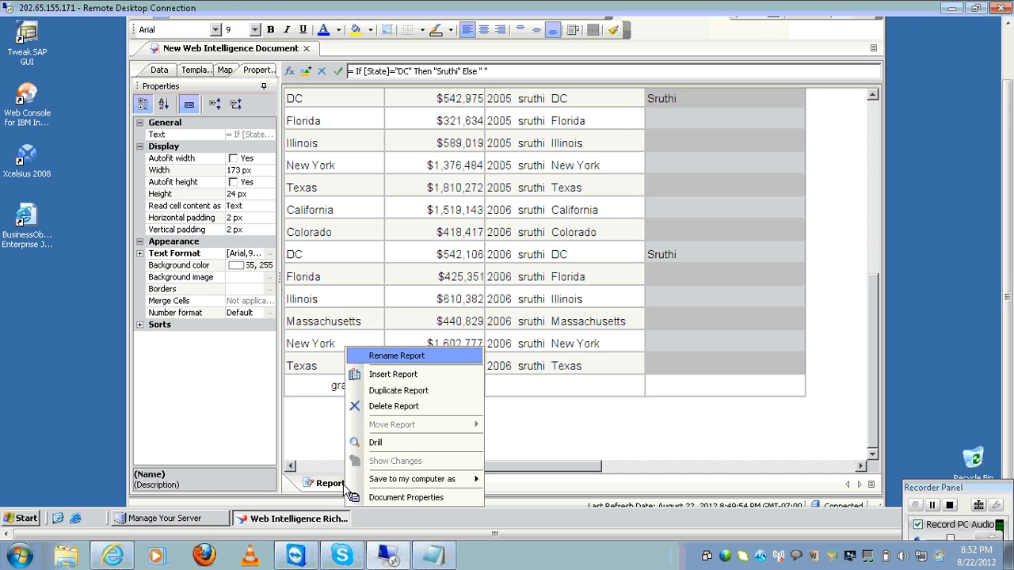
click(389, 375)
click(404, 486)
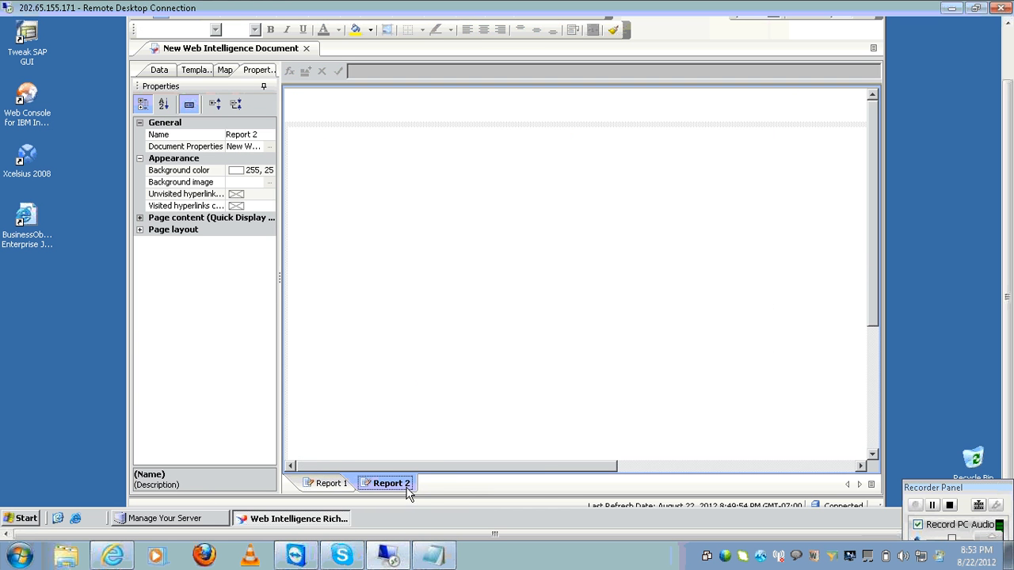
Step: Duplicate Report 2 and insert another blank report after the copy
right_click(407, 489)
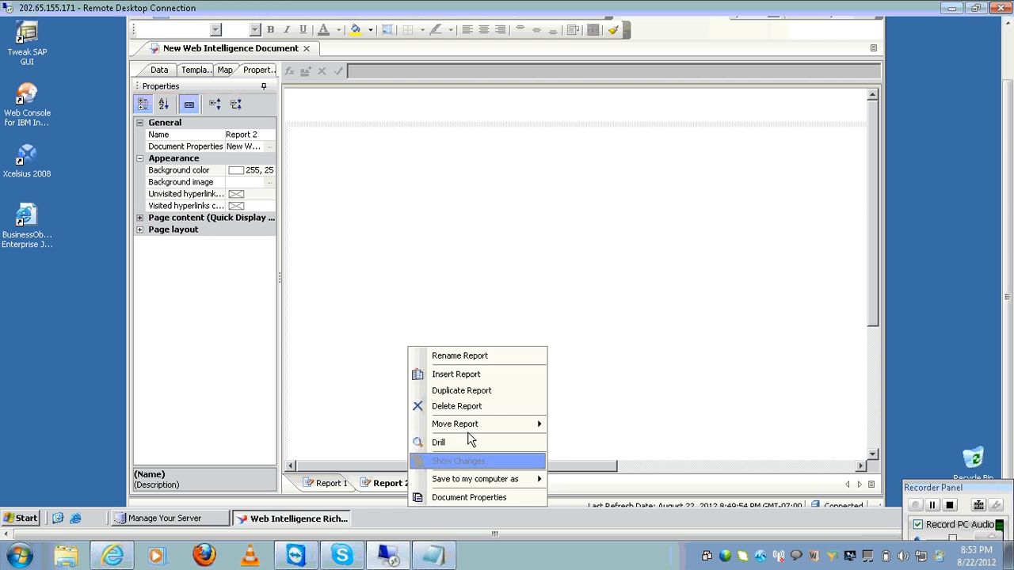
click(457, 385)
right_click(467, 486)
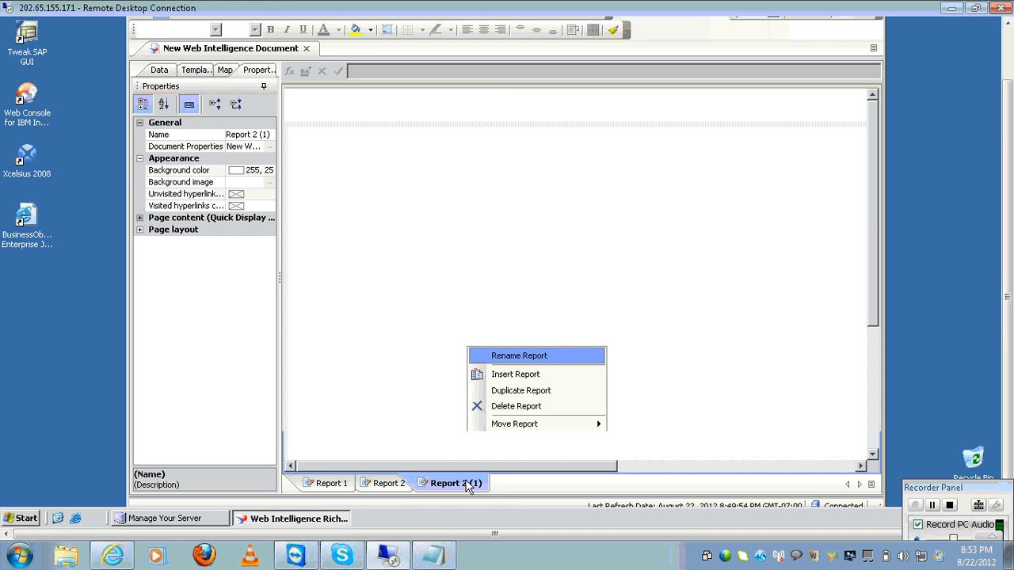
click(513, 375)
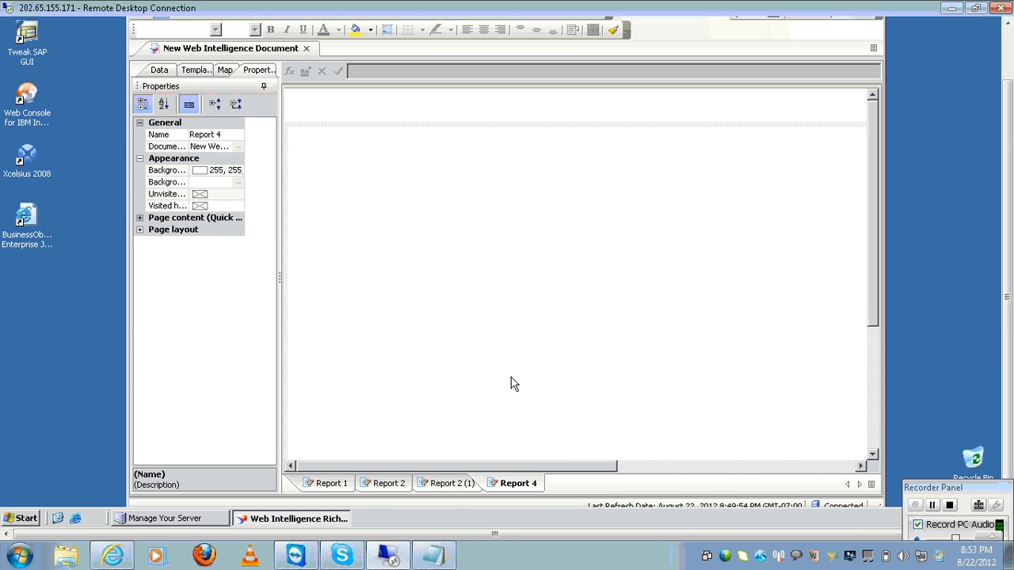
Step: Review the combined year and state column in Report 1, and return to Report 2
click(339, 485)
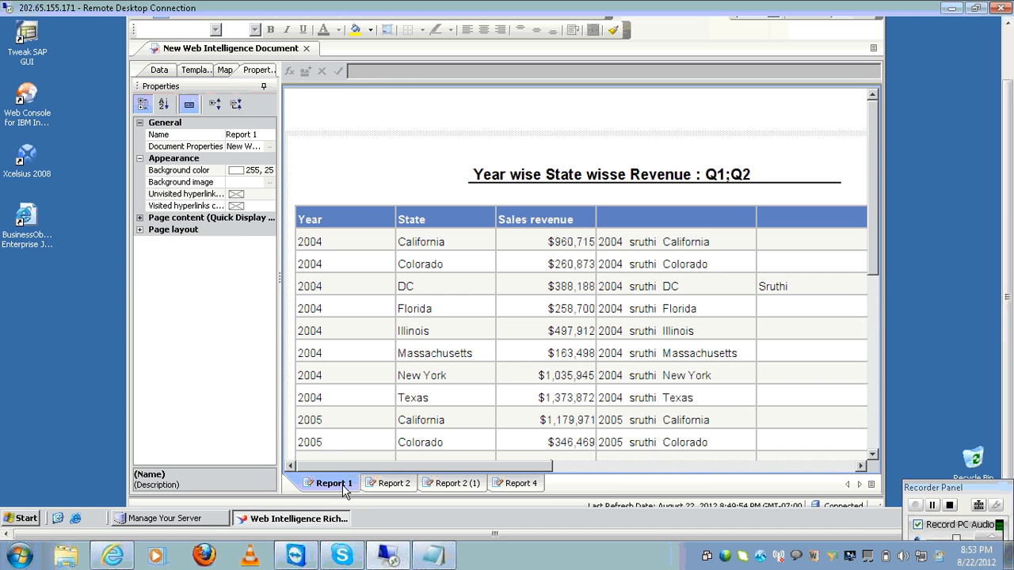
click(685, 288)
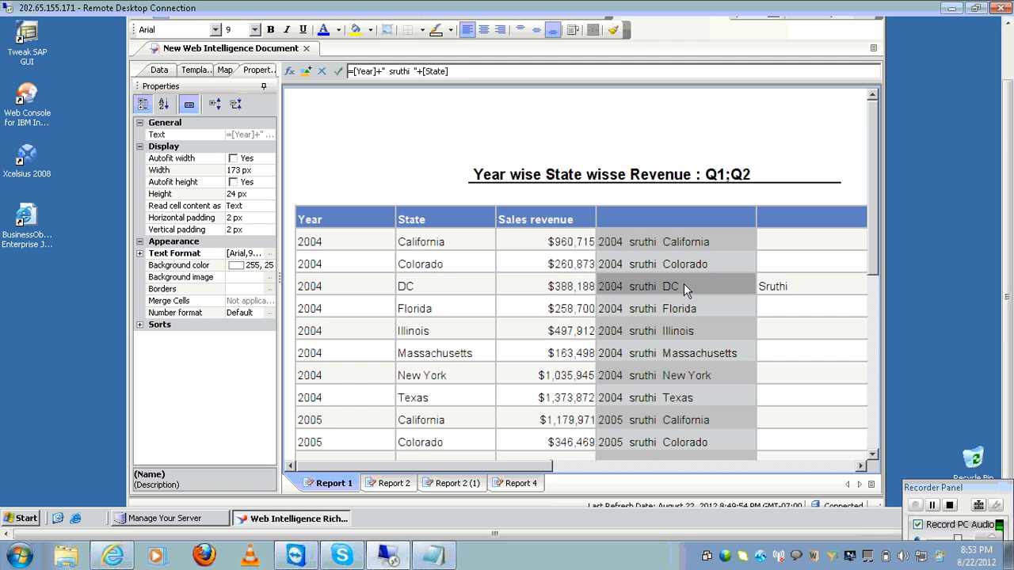
click(388, 485)
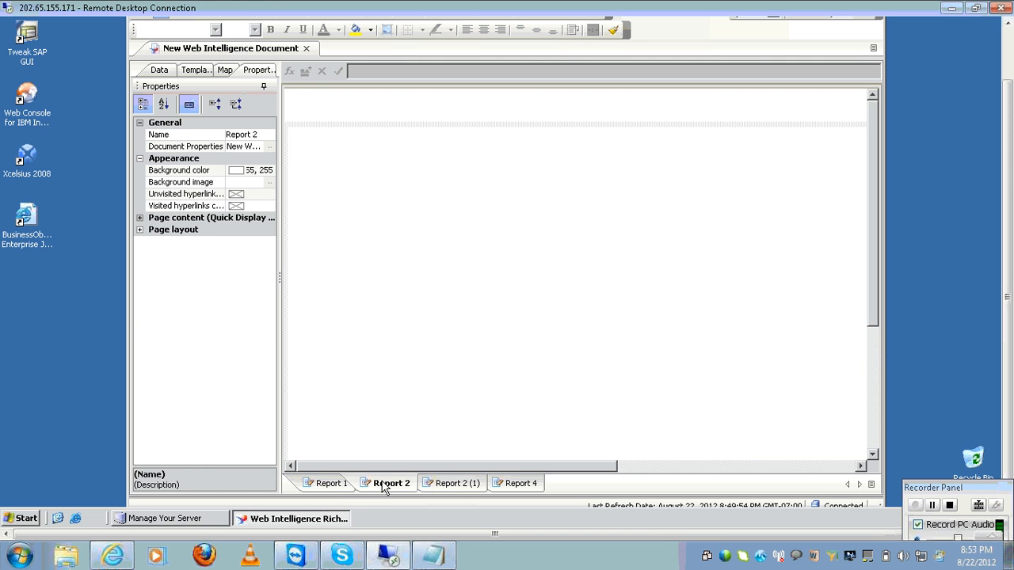
Step: Build a table in Report 2 with Year, State and Sales revenue columns
click(159, 71)
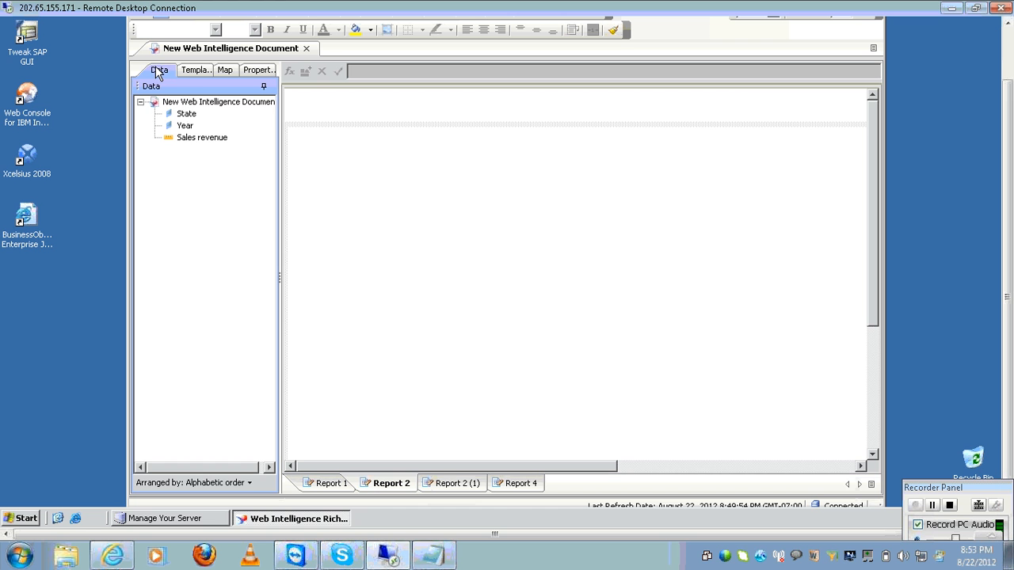
click(193, 129)
drag(193, 131, 323, 158)
click(187, 114)
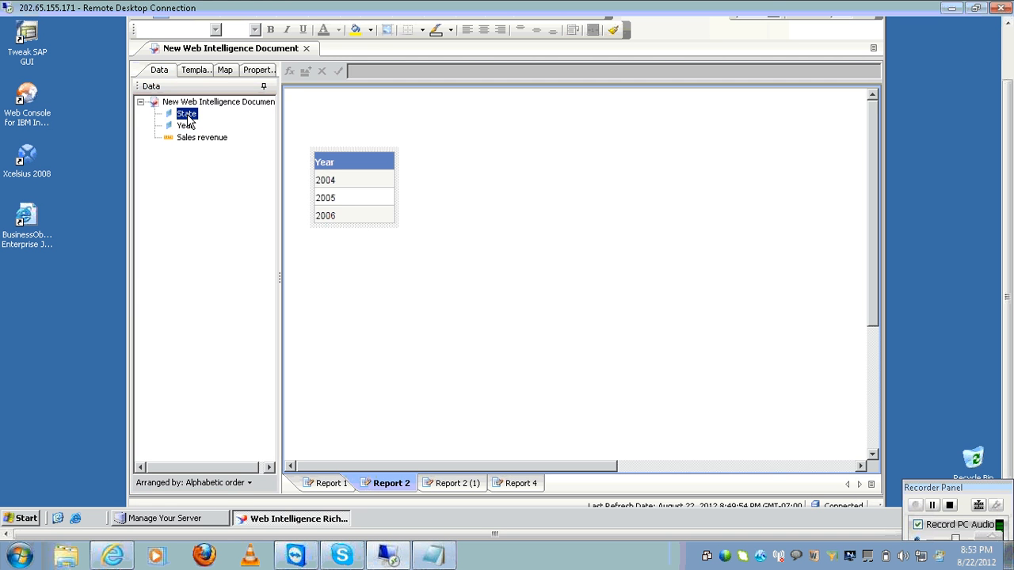
drag(187, 115, 392, 160)
click(220, 143)
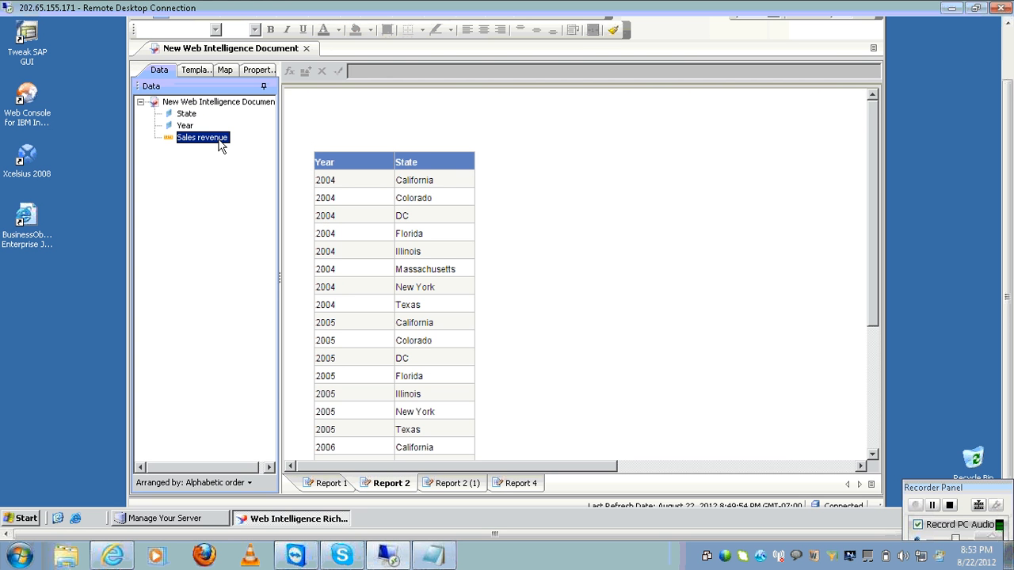
drag(220, 146, 469, 164)
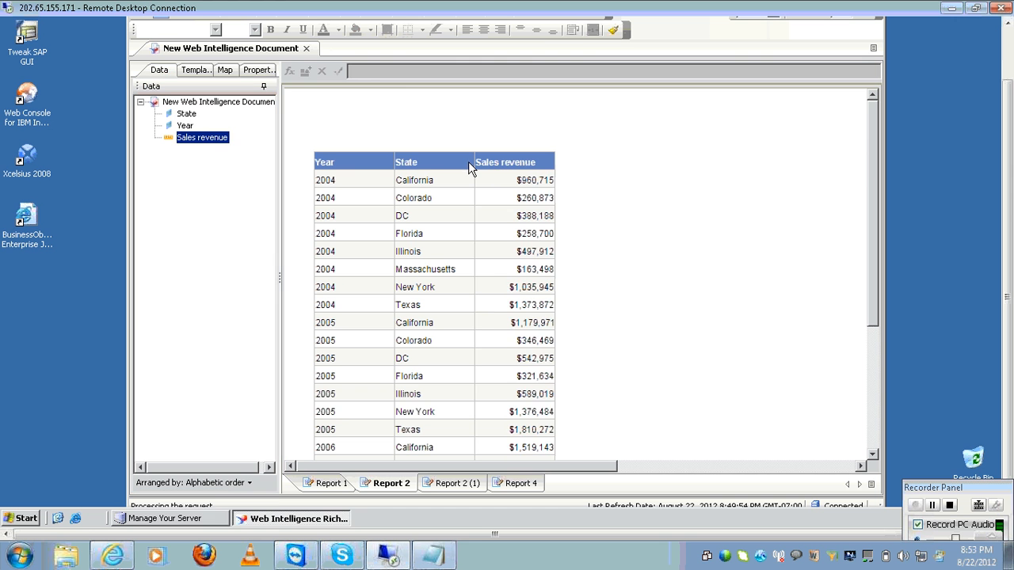
Step: Insert an empty column after the Sales revenue column in the Report 2 table
click(504, 186)
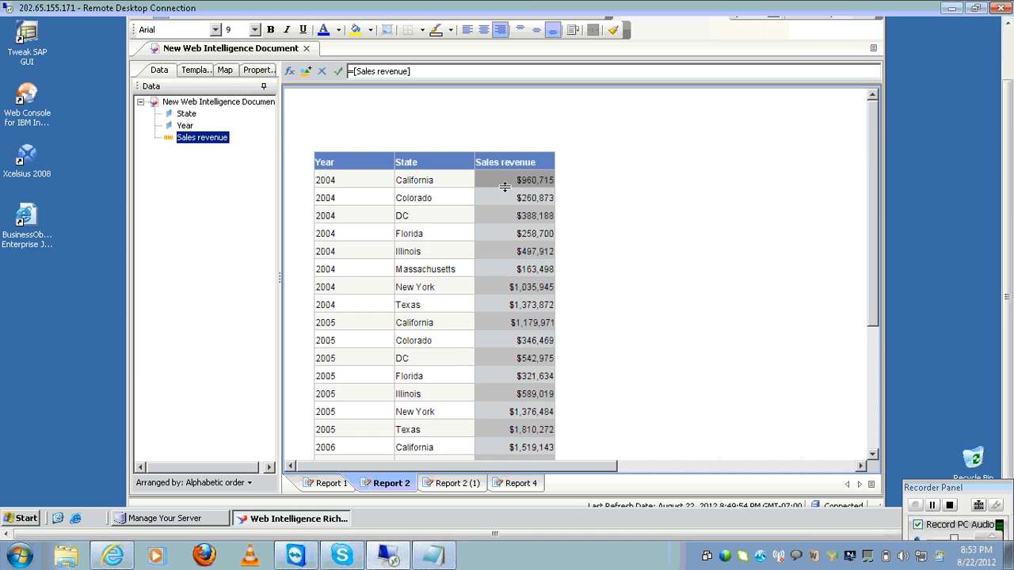
right_click(504, 187)
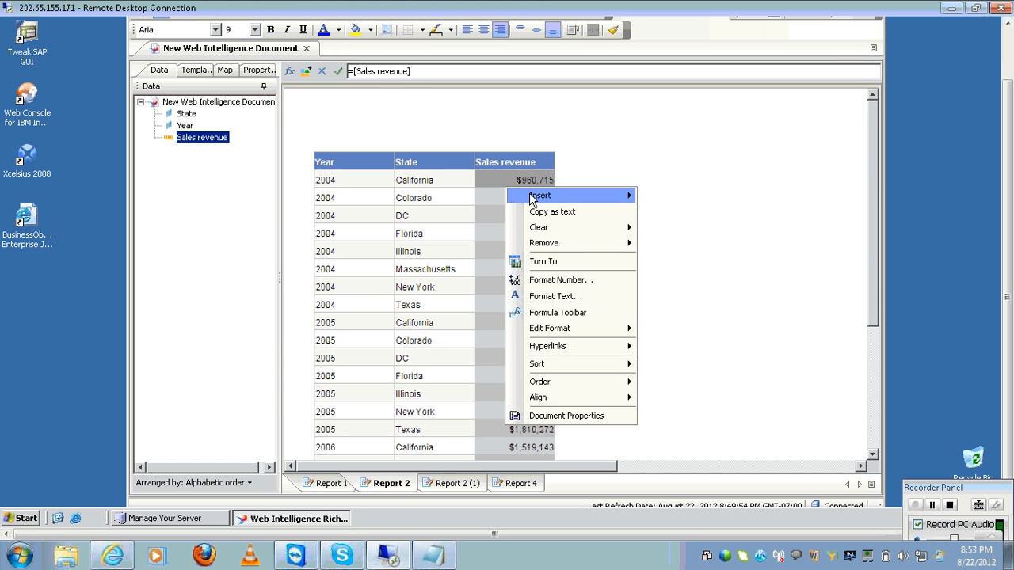
mouse_move(546, 195)
click(721, 217)
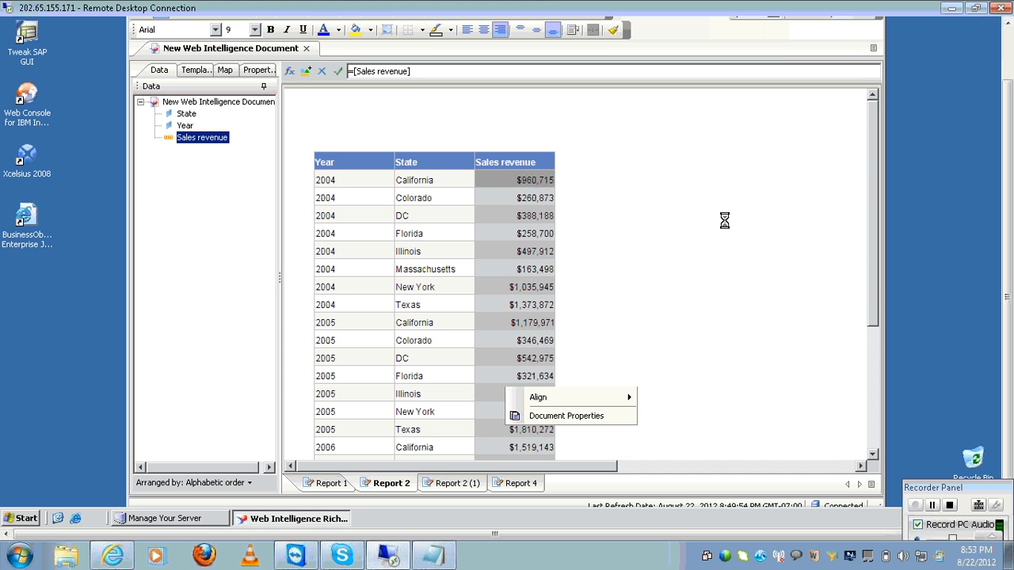
click(575, 234)
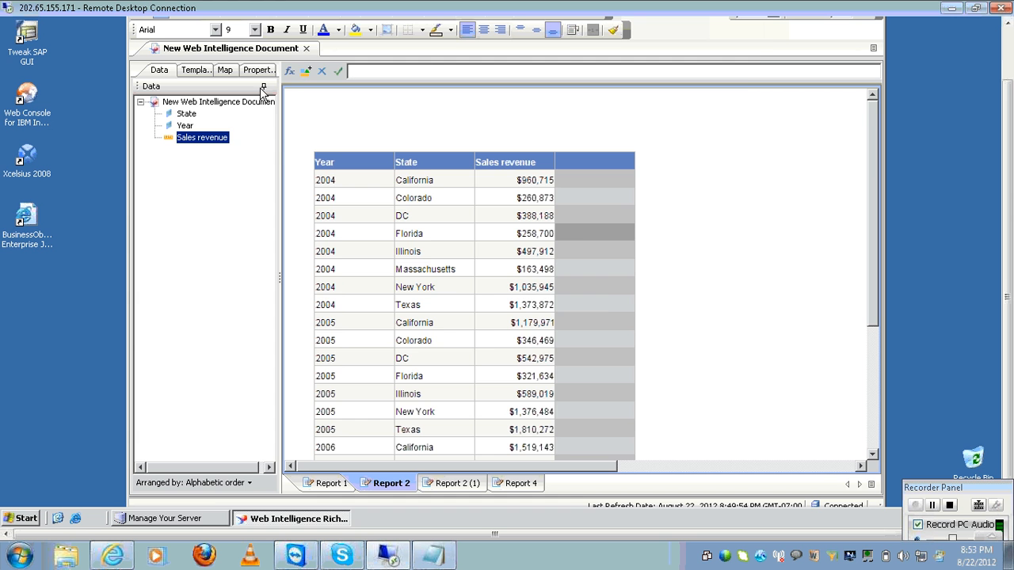
Step: View the formula editor for the empty column without entering anything, and inspect the combined year and state column's formula in Report 1
click(290, 70)
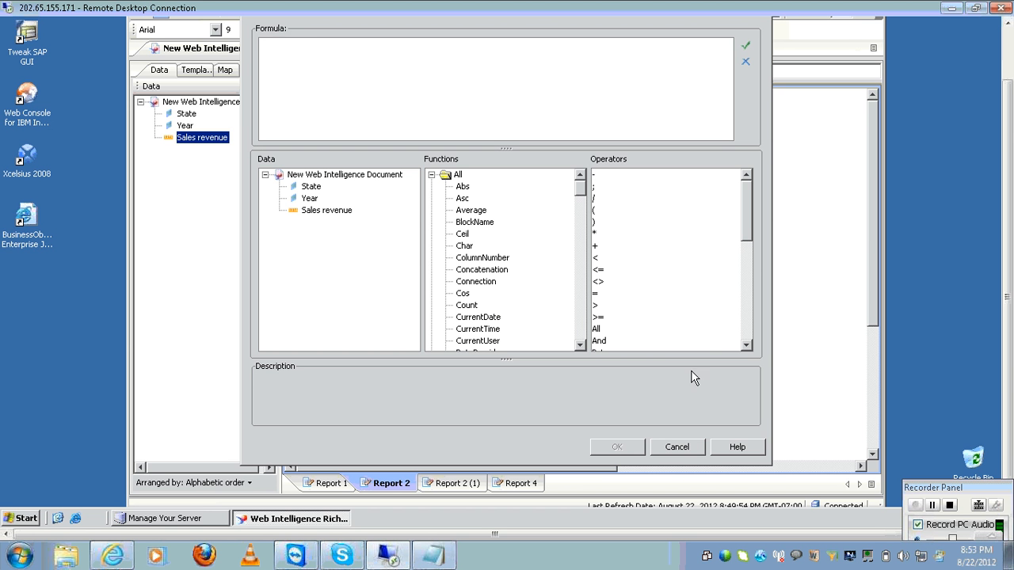
click(677, 447)
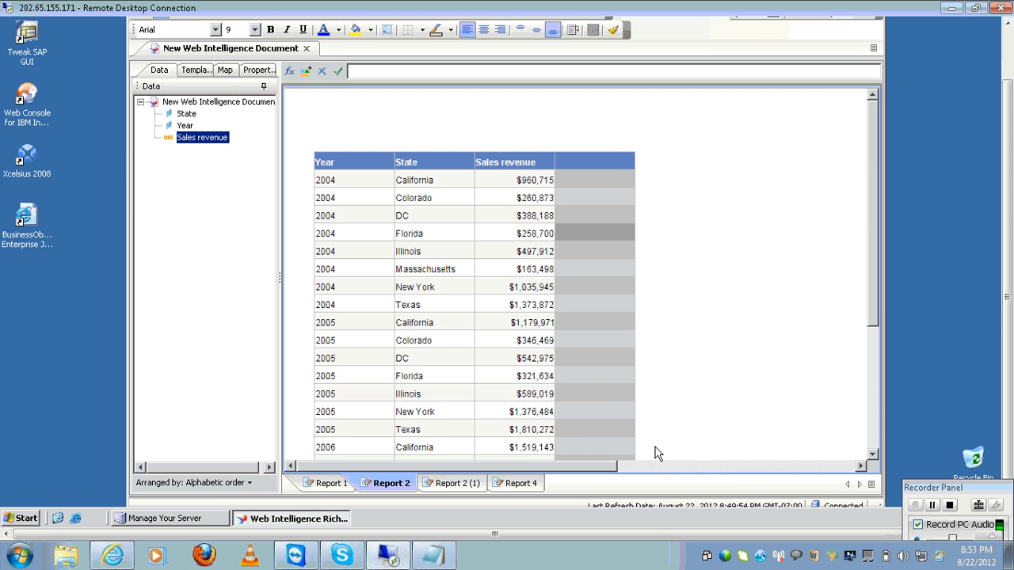
click(344, 484)
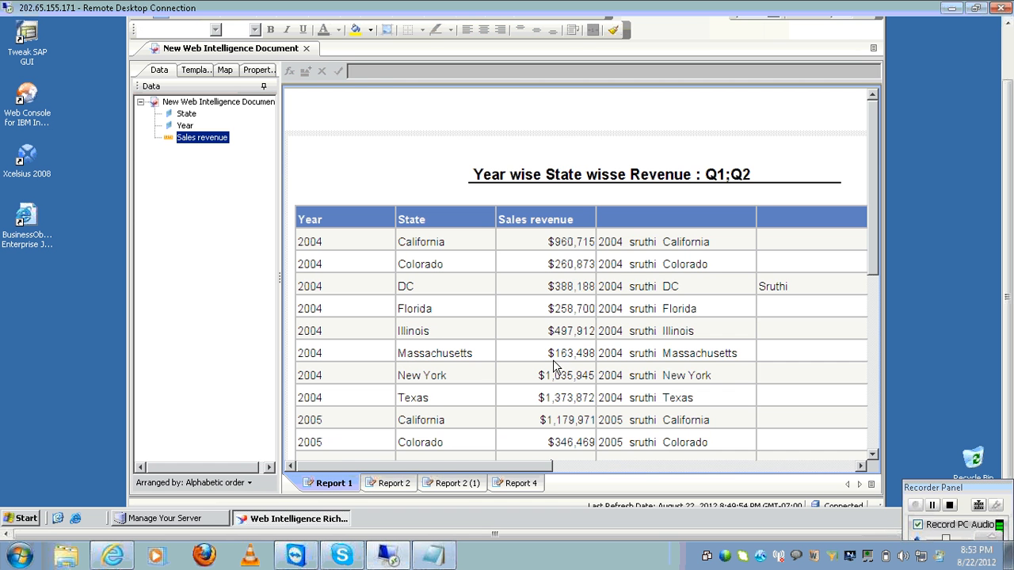
click(667, 323)
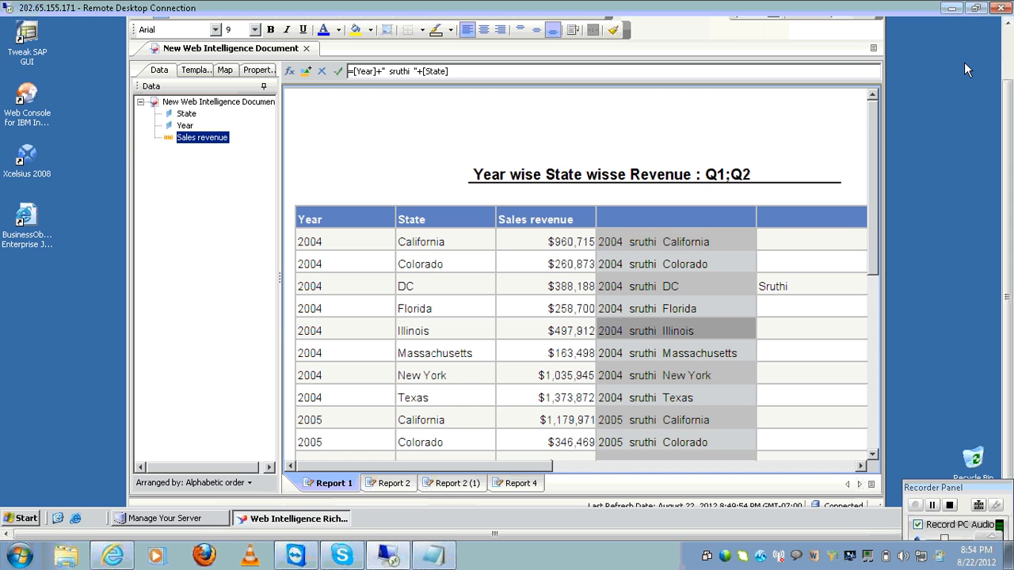
Step: Start a new variable in the Variable Editor and name it "current date"
click(1008, 57)
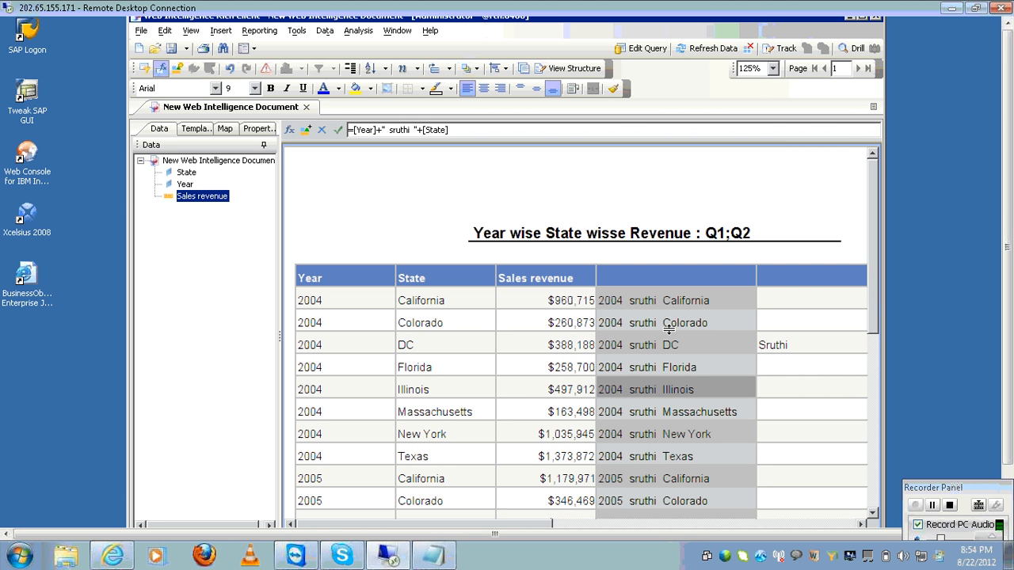
click(287, 257)
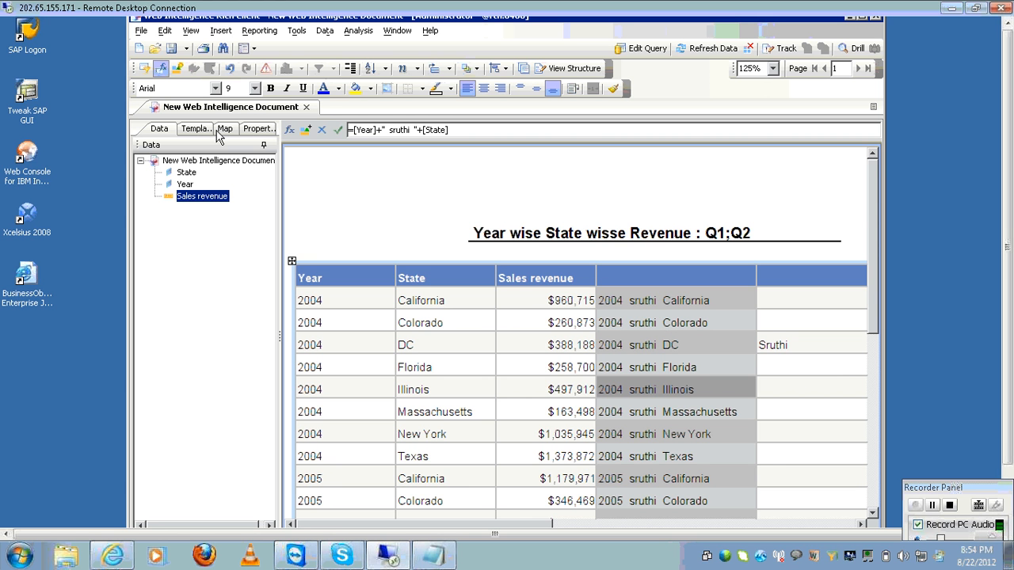
click(178, 72)
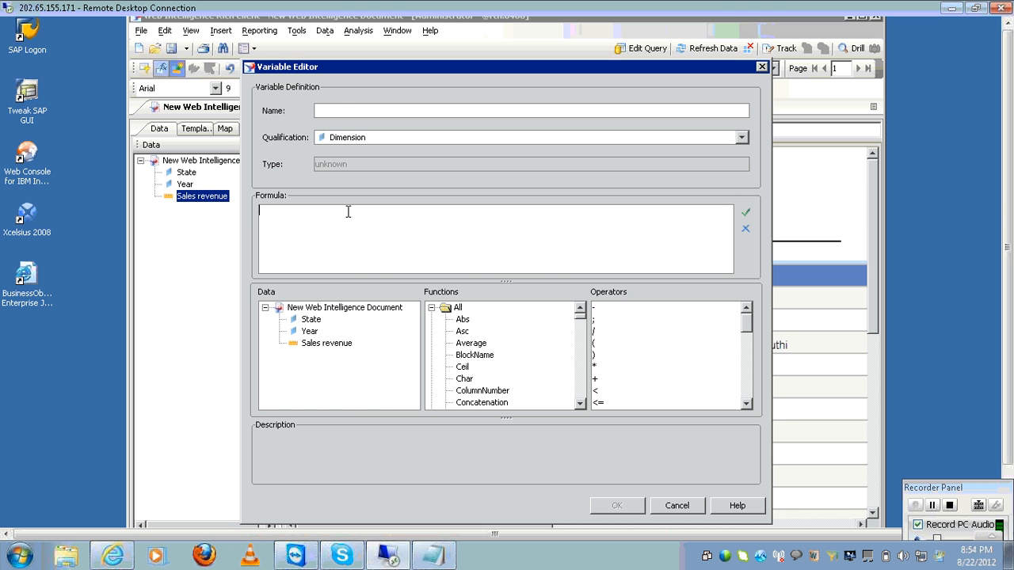
click(355, 111)
text(current date)
Step: Define the variable's formula as =CurrentDate(), keep its qualification as Dimension, and save the variable
text(c)
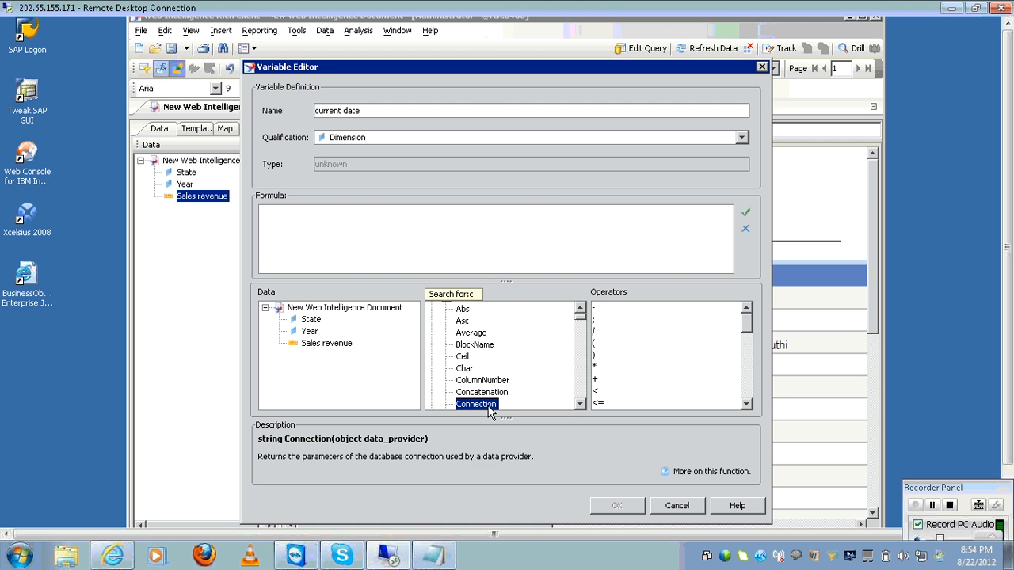
text(cccc)
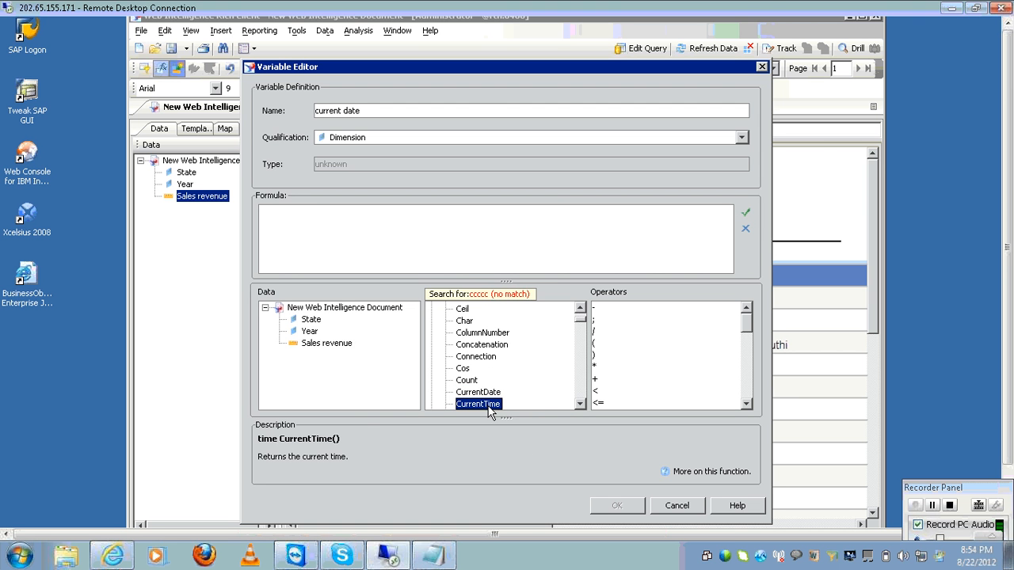
click(488, 393)
double_click(488, 393)
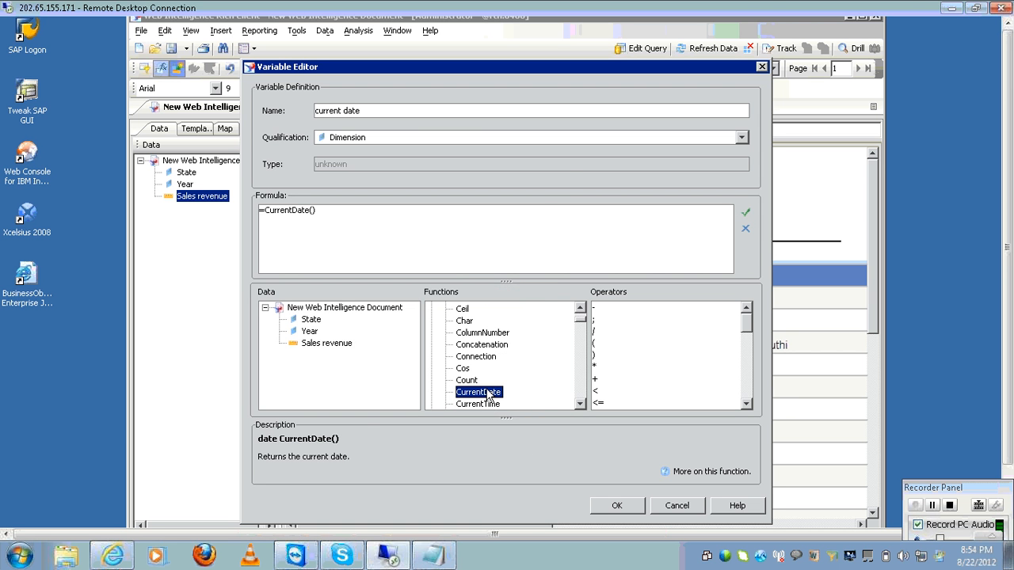
click(741, 138)
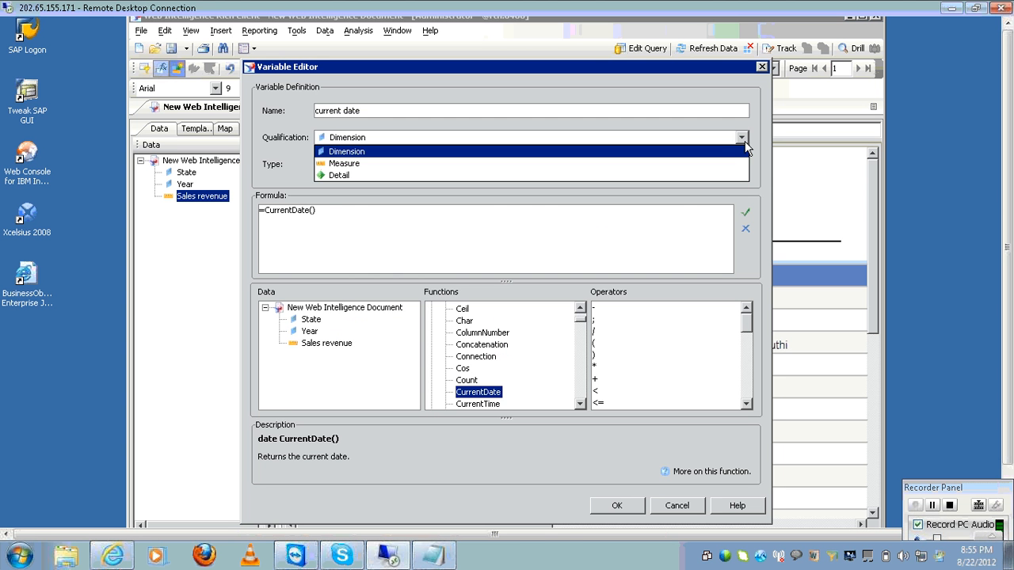
click(726, 147)
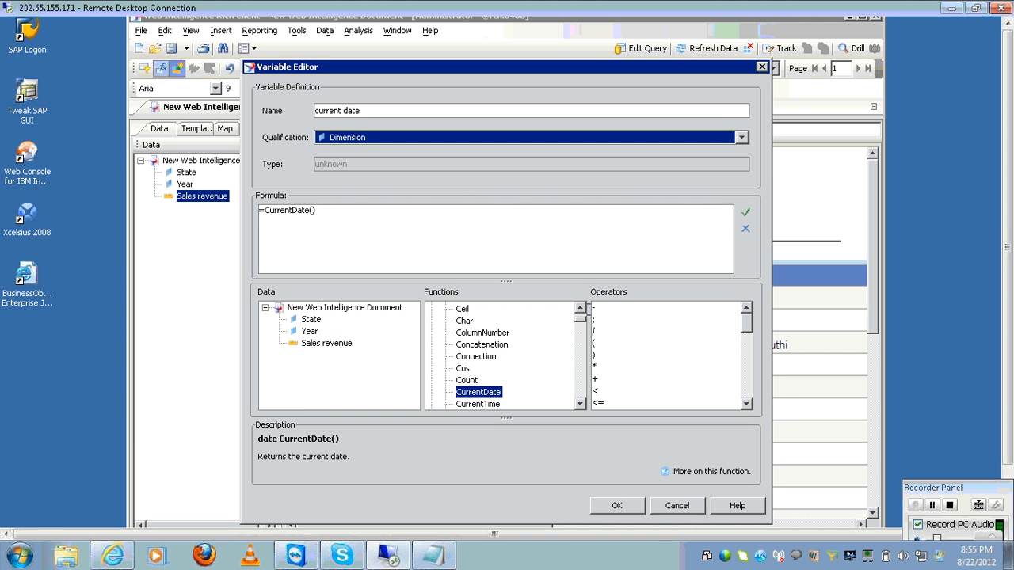
click(620, 505)
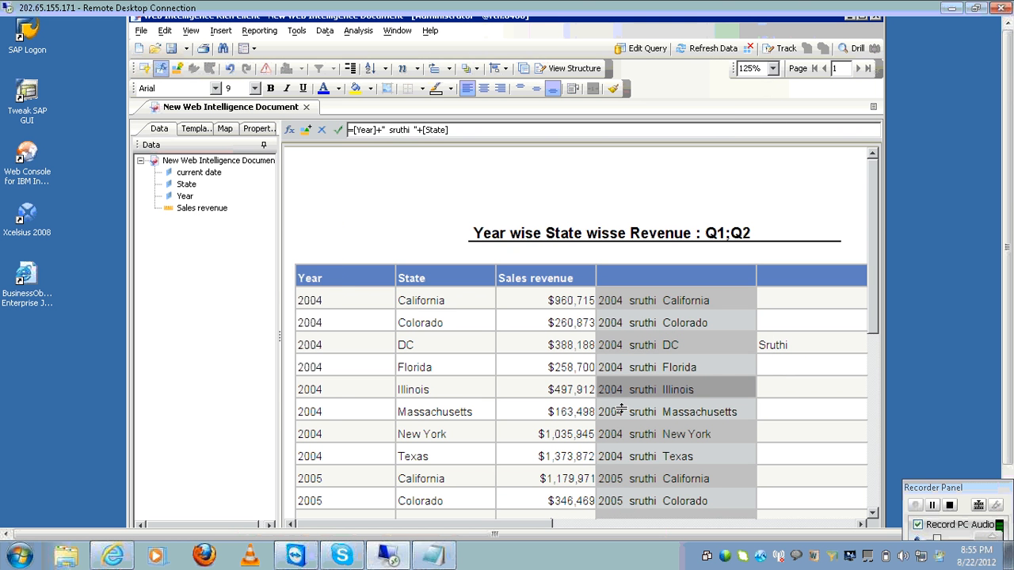
Step: Arrange the document's data objects by query and expand the Variables folder
click(871, 499)
click(871, 499)
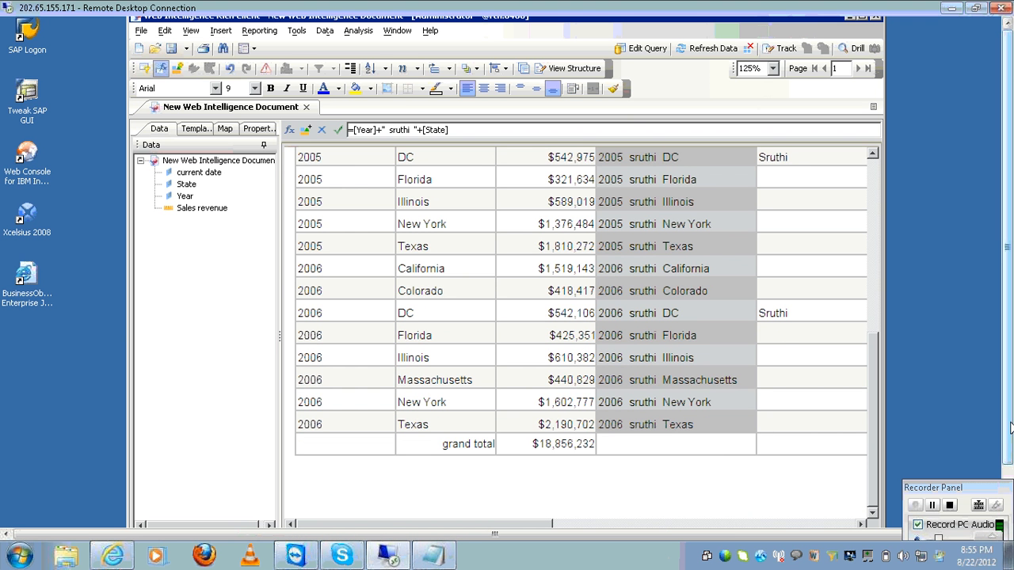
click(1007, 473)
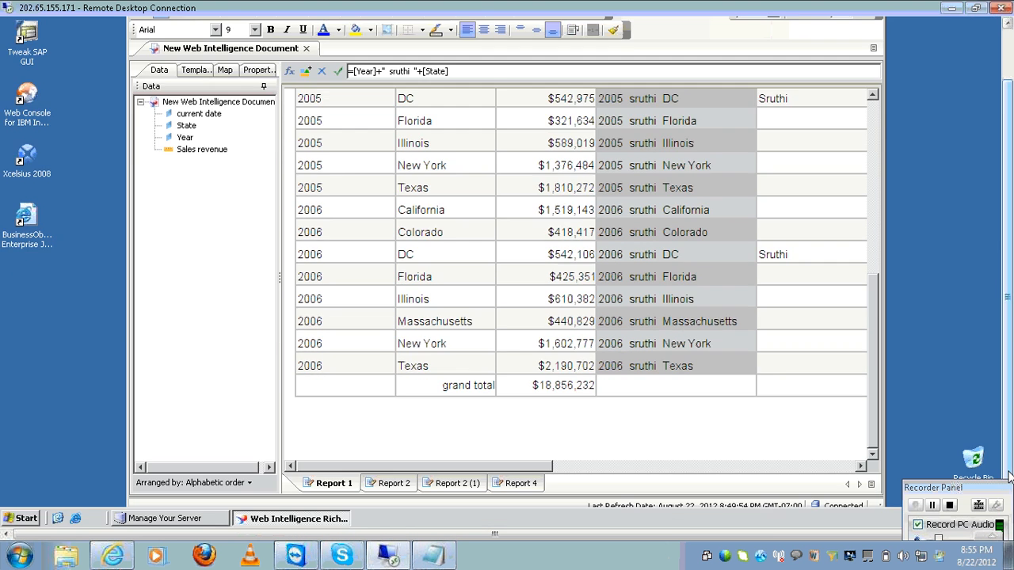
click(247, 484)
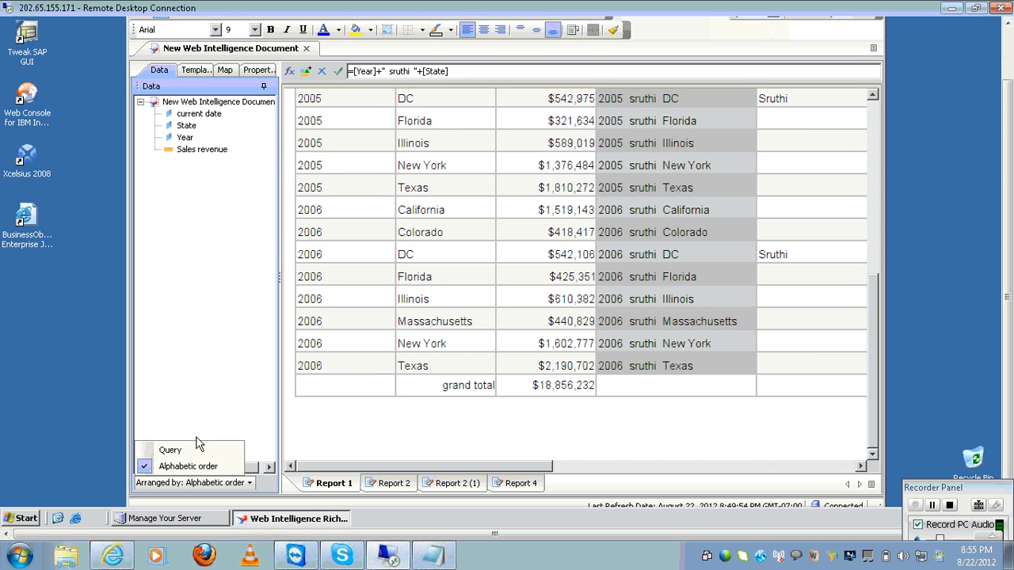
click(171, 450)
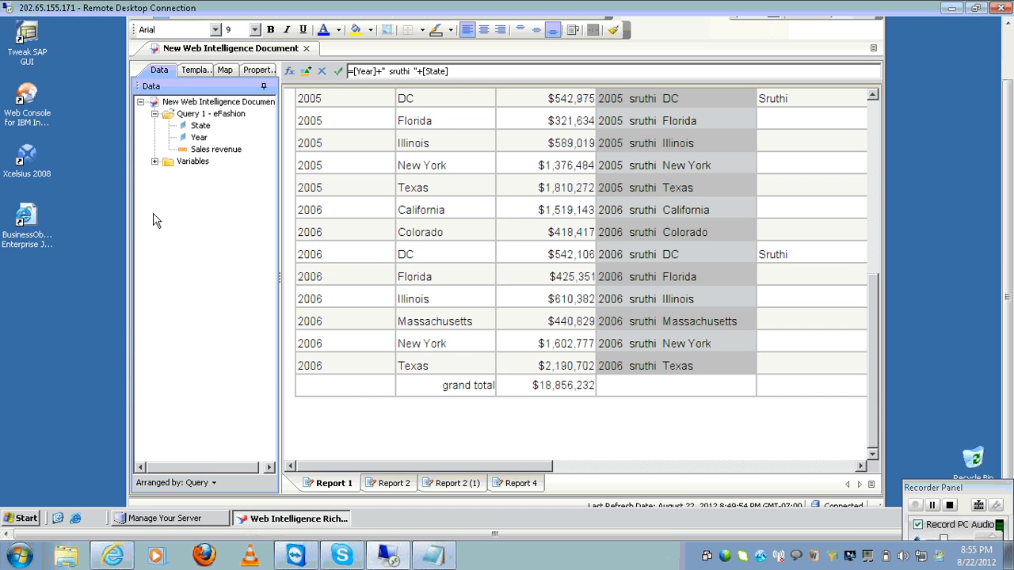
click(154, 161)
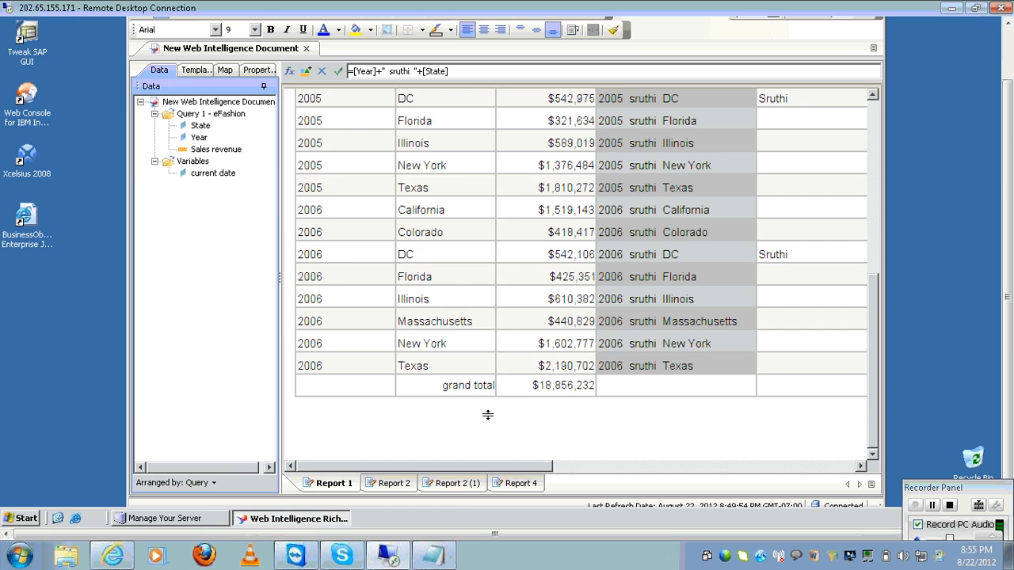
Step: Switch to the vru2208 notes in Notepad and add the line "function--single time purpose" at the end
click(429, 561)
click(436, 345)
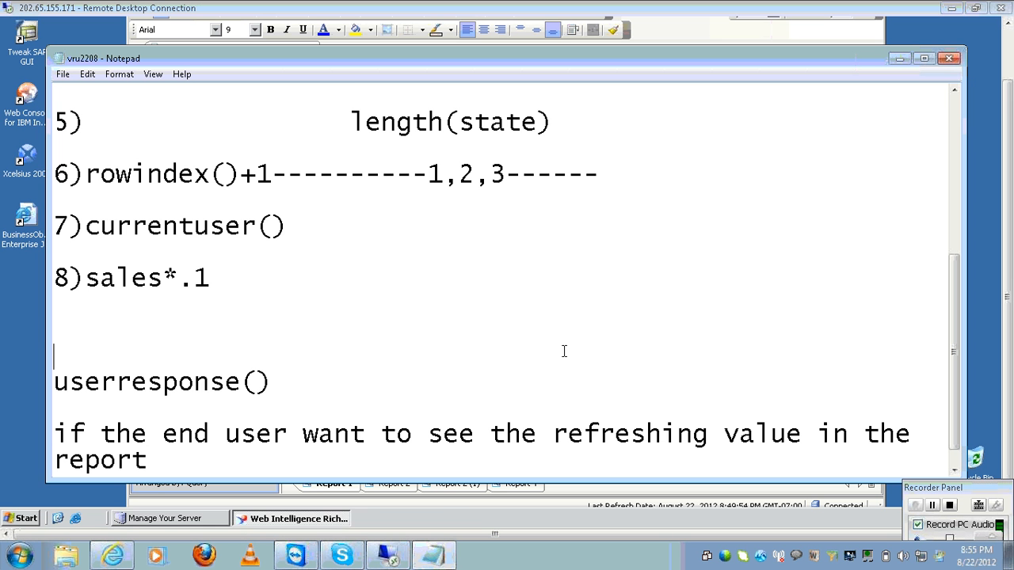
click(959, 457)
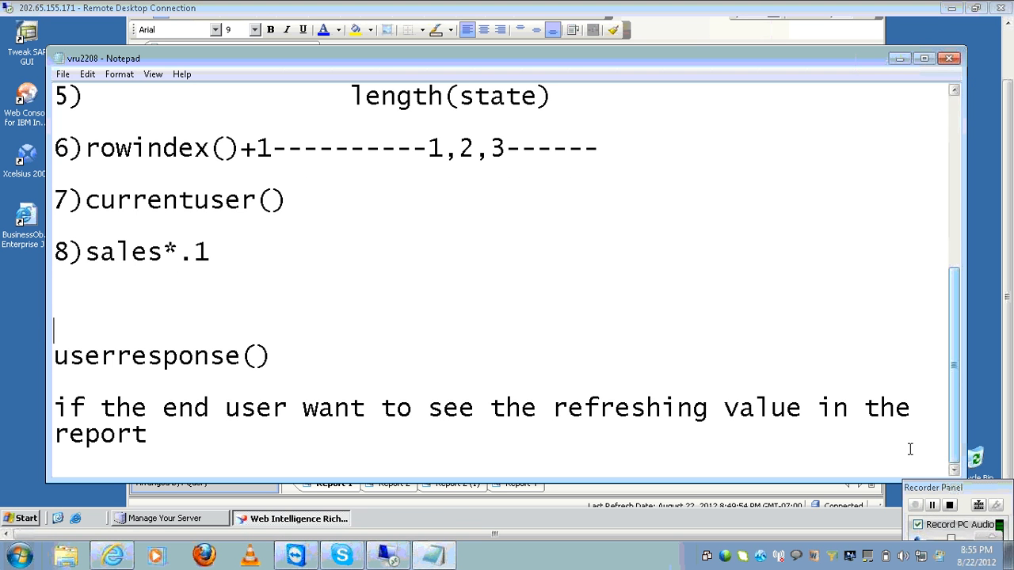
click(732, 423)
key(Return)
key(Return)
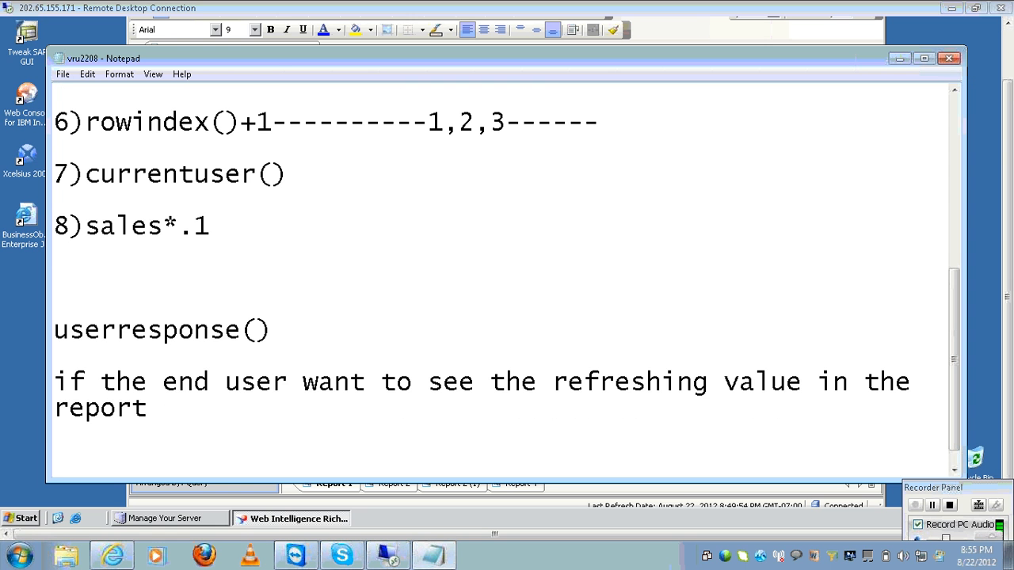
text(functio)
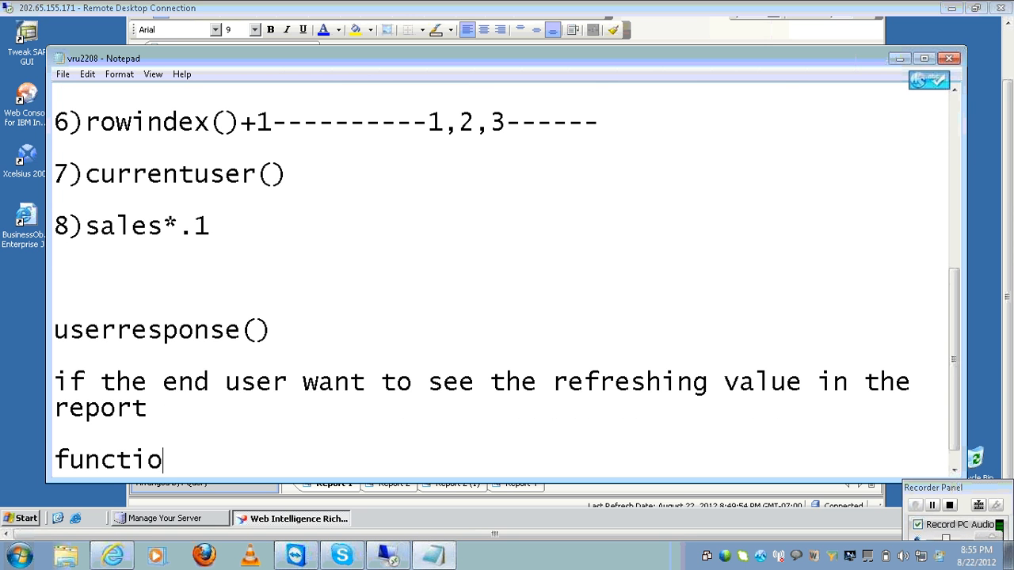
text(n--single)
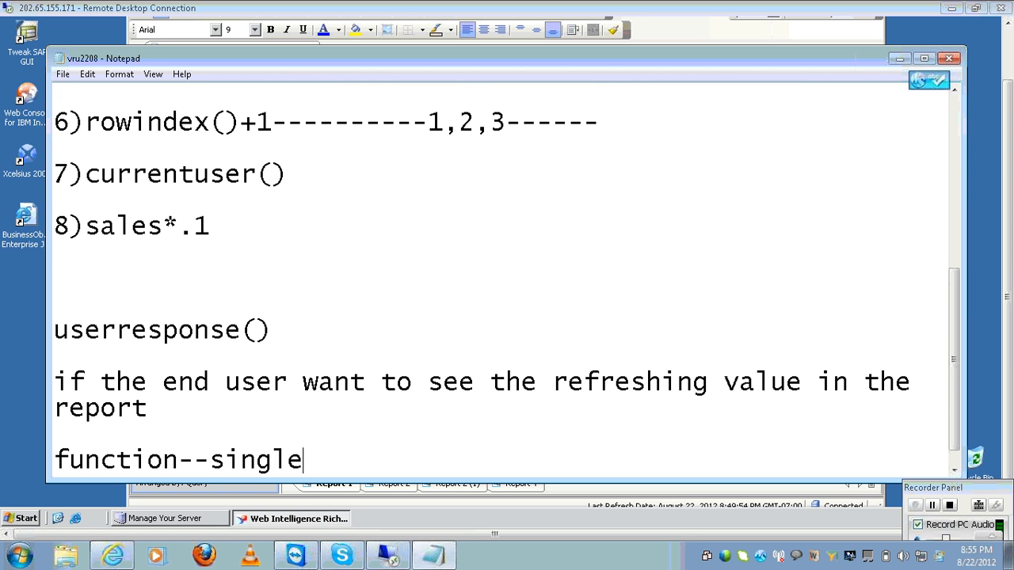
text( time purpose)
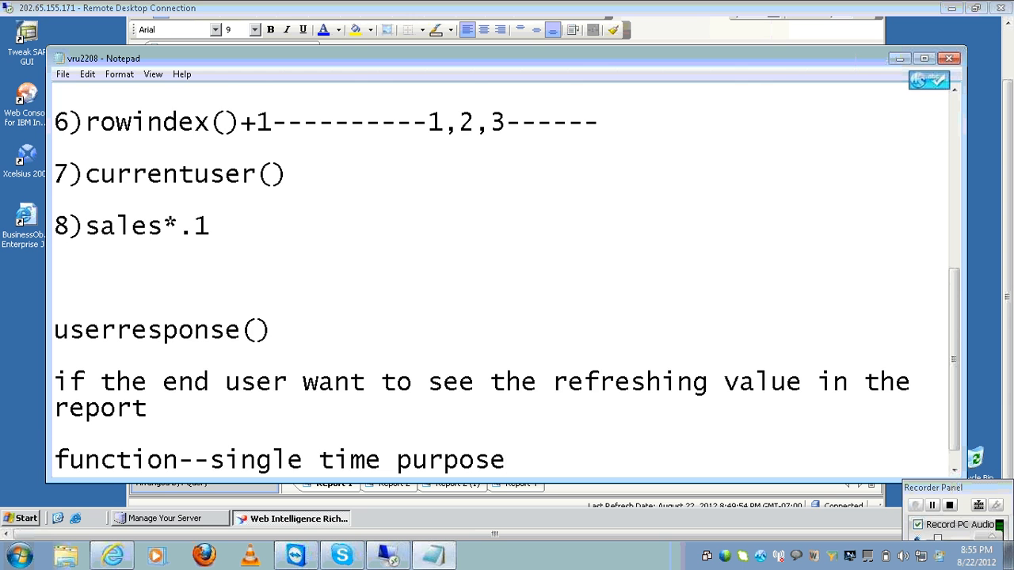
Step: Add the line "varriable---i can reuse it." below the function note, separated by a blank line
key(Return)
key(Return)
text(var)
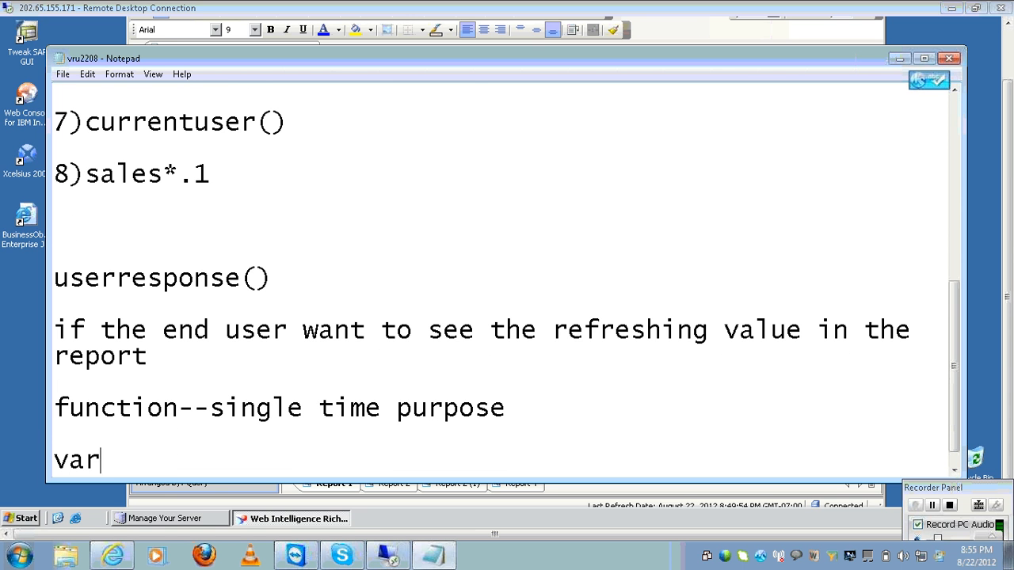
text(riable---)
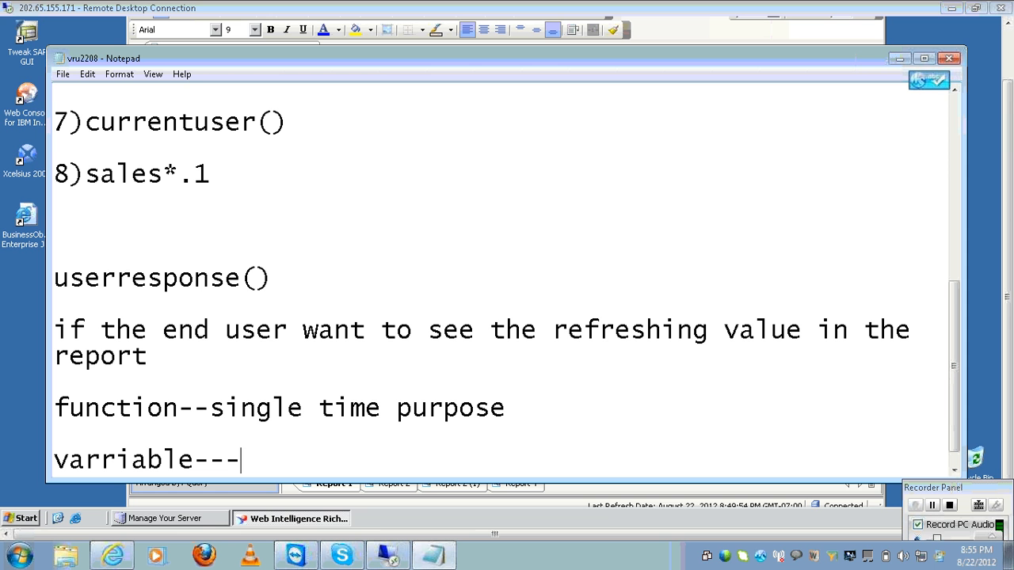
text(i can reuse it.)
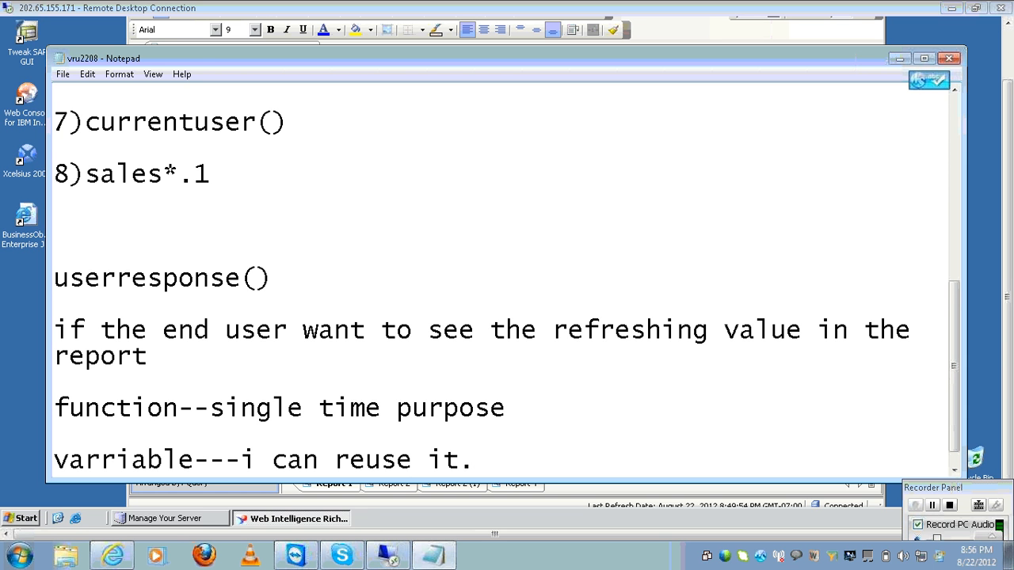
Step: Add the line "report level object" beneath the variable note and start a new line below it
key(Return)
text(repo)
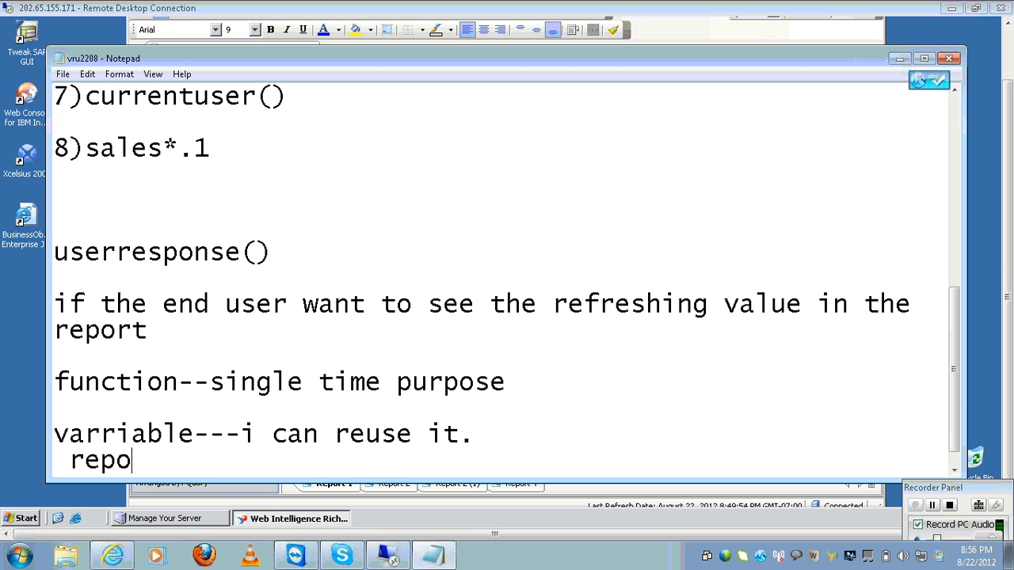
text(rt level object)
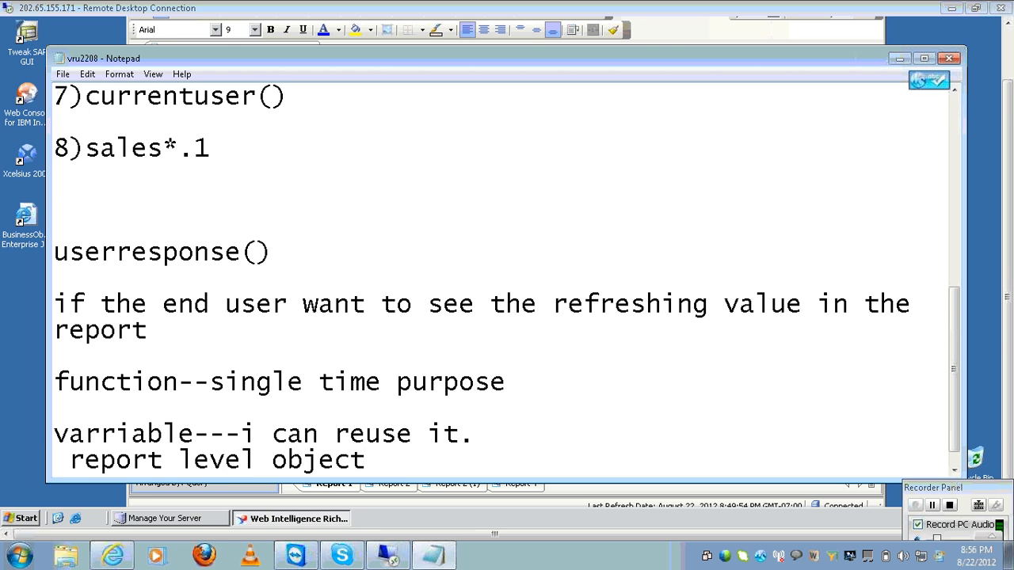
key(Return)
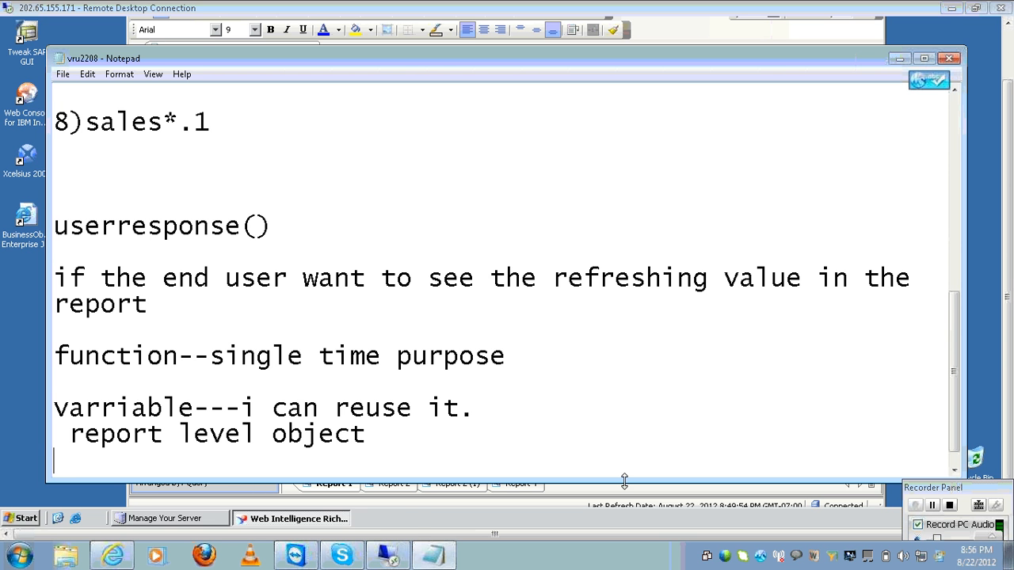
Step: Switch to Web Intelligence and insert the current date variable as a column after State in Report 1 and as the last column in Report 2
click(400, 550)
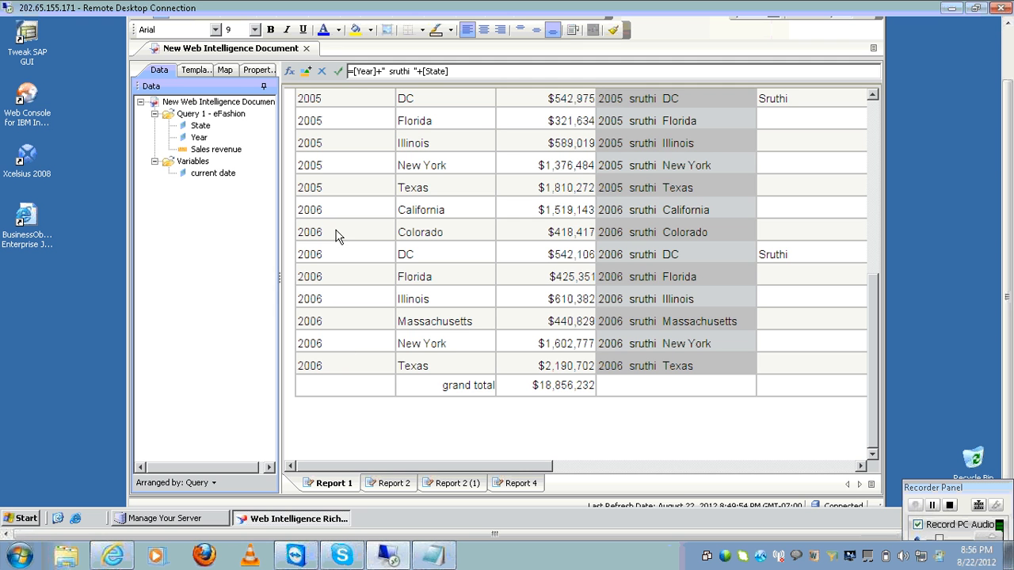
click(214, 174)
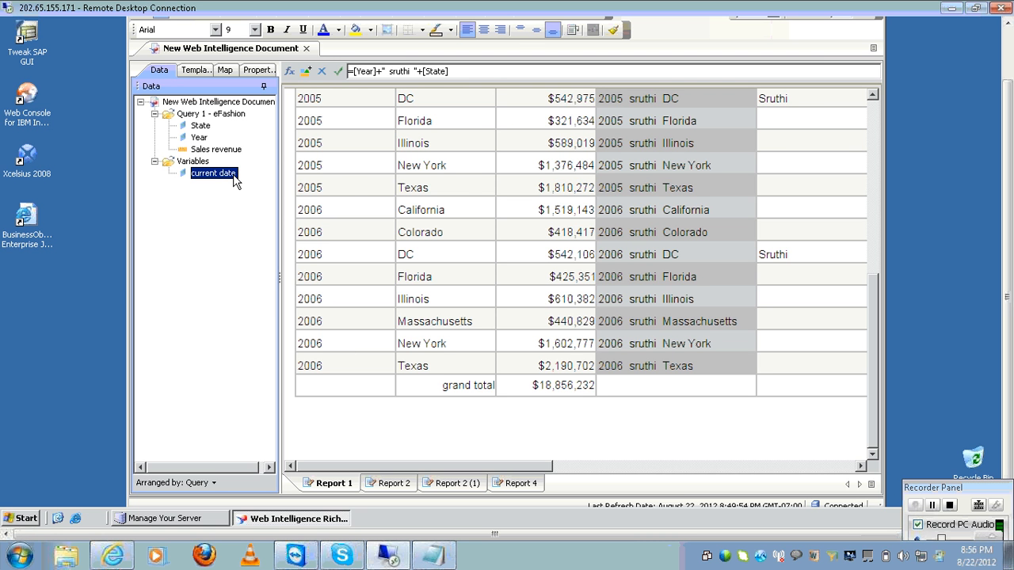
drag(235, 180, 490, 187)
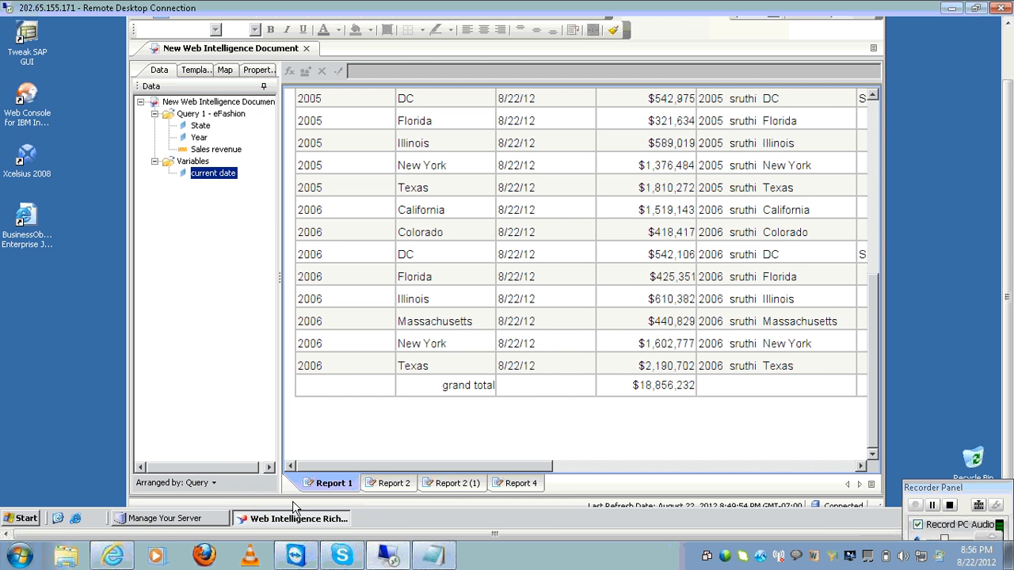
click(399, 484)
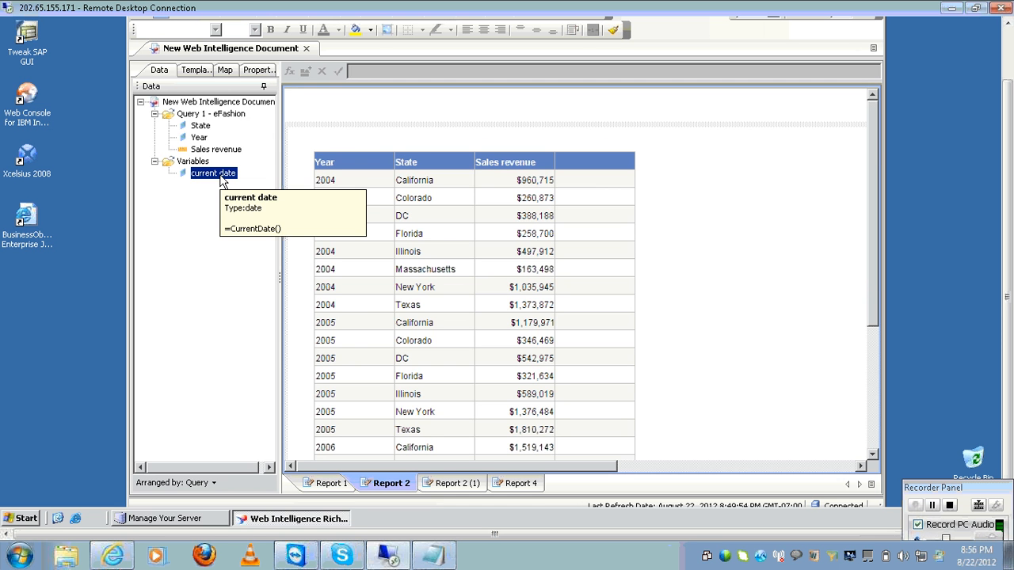
drag(220, 173, 636, 168)
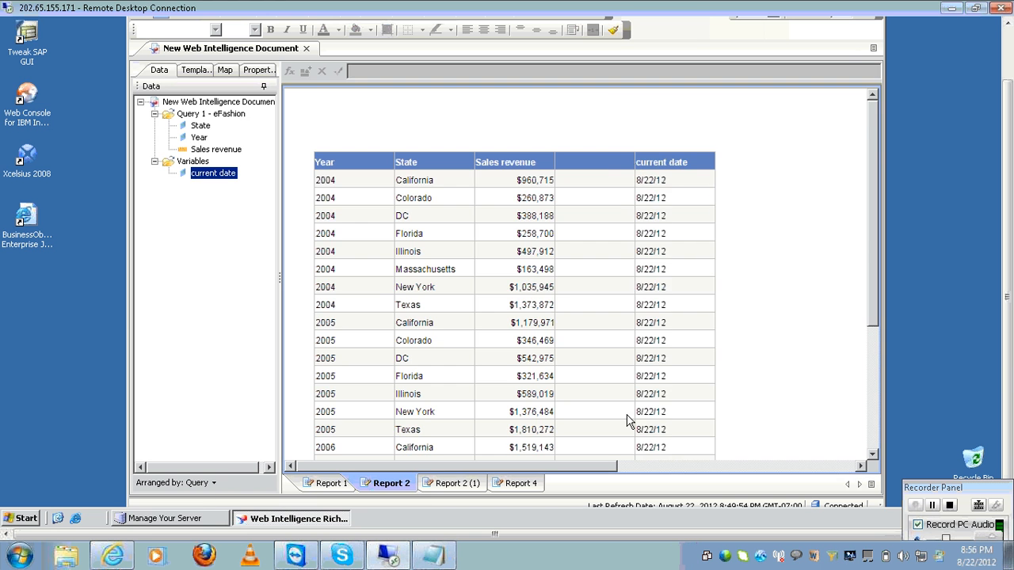
Step: Create a table in the empty Report 2 (1) from the current date variable and the Year object
click(469, 484)
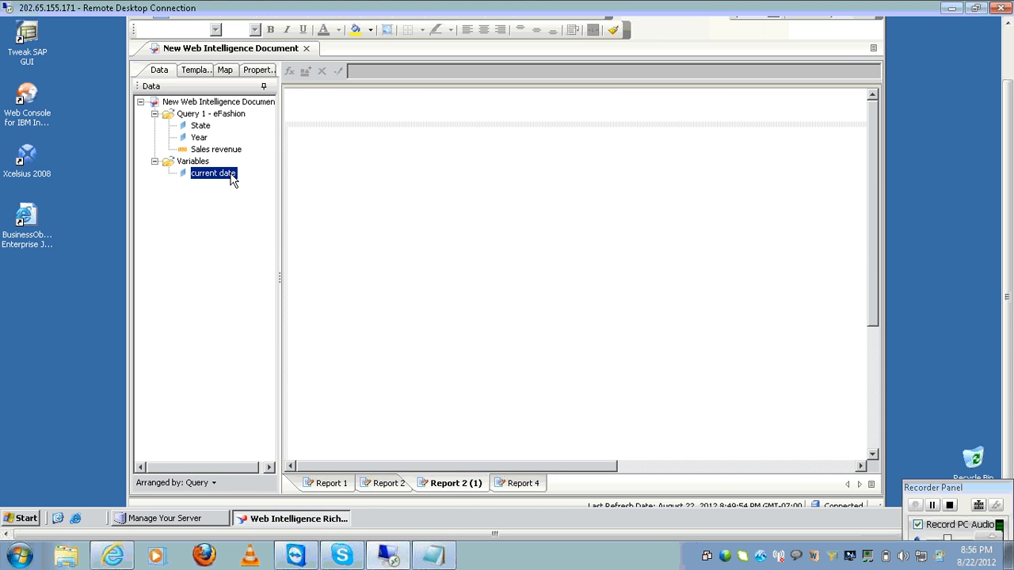
drag(233, 181, 179, 155)
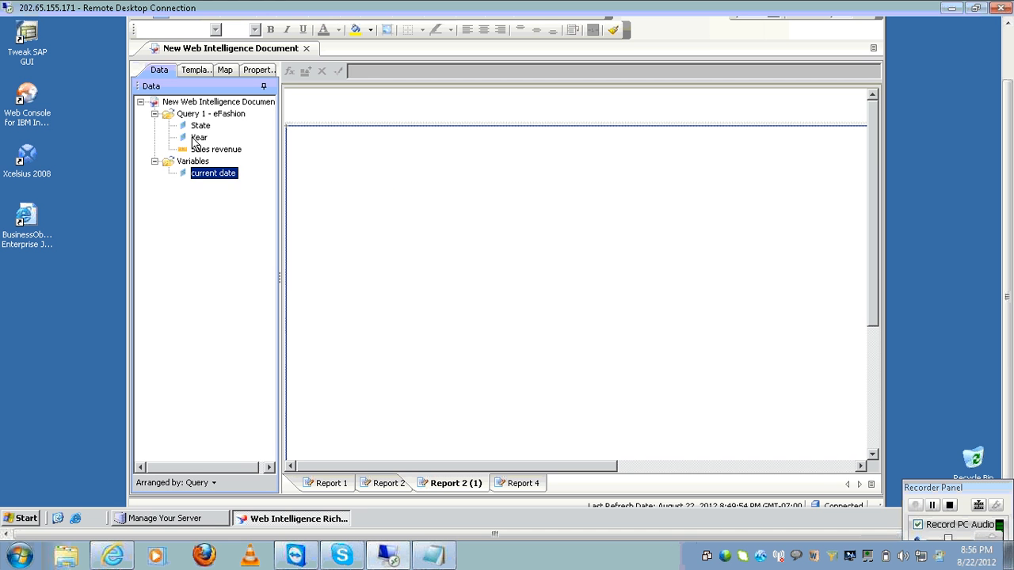
click(198, 138)
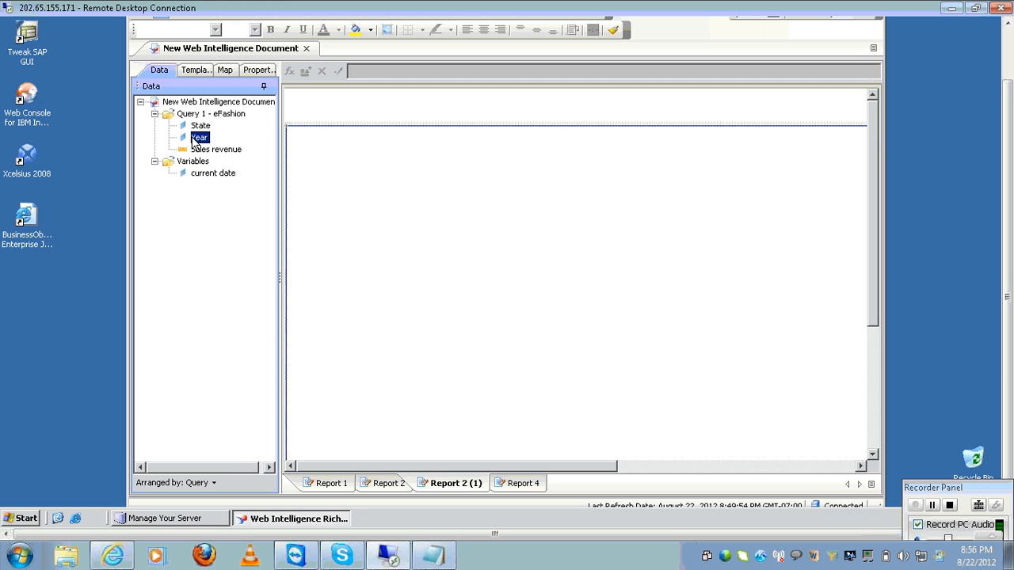
click(212, 174)
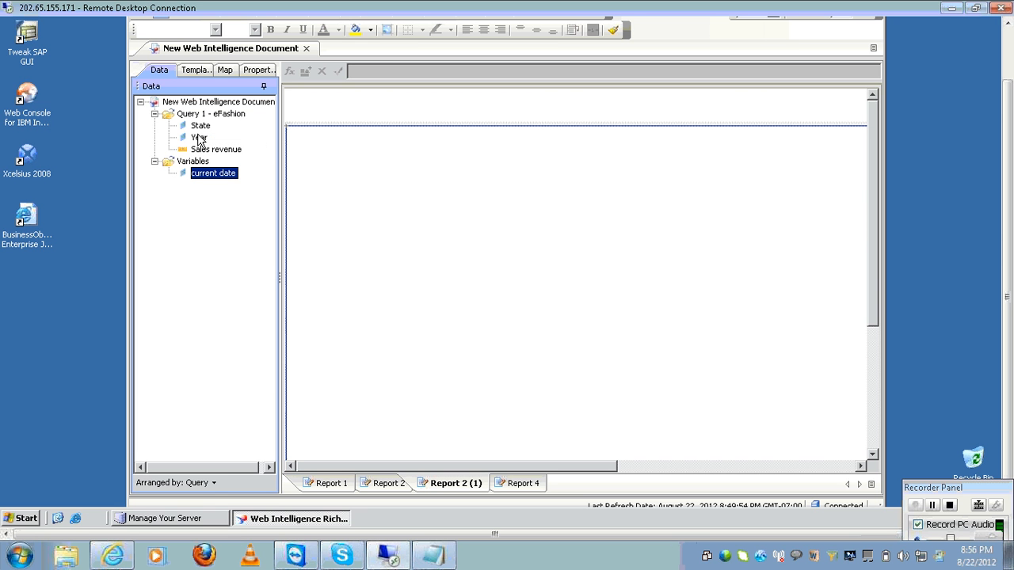
ctrl+click(200, 139)
drag(200, 139, 320, 177)
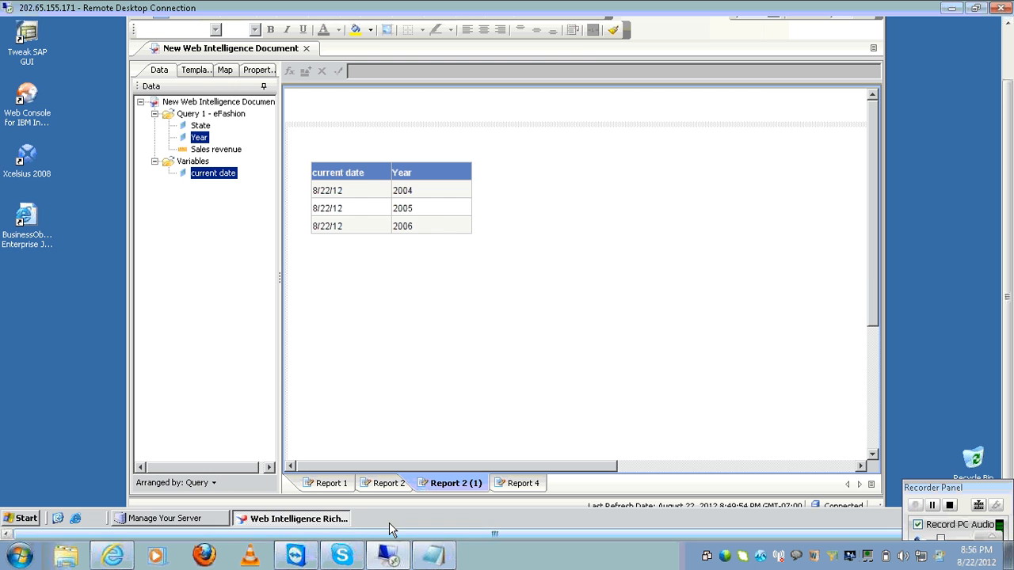
Step: In Report 1, save the formula of the column combining Year and State as a Dimension variable named test1
click(355, 485)
click(720, 297)
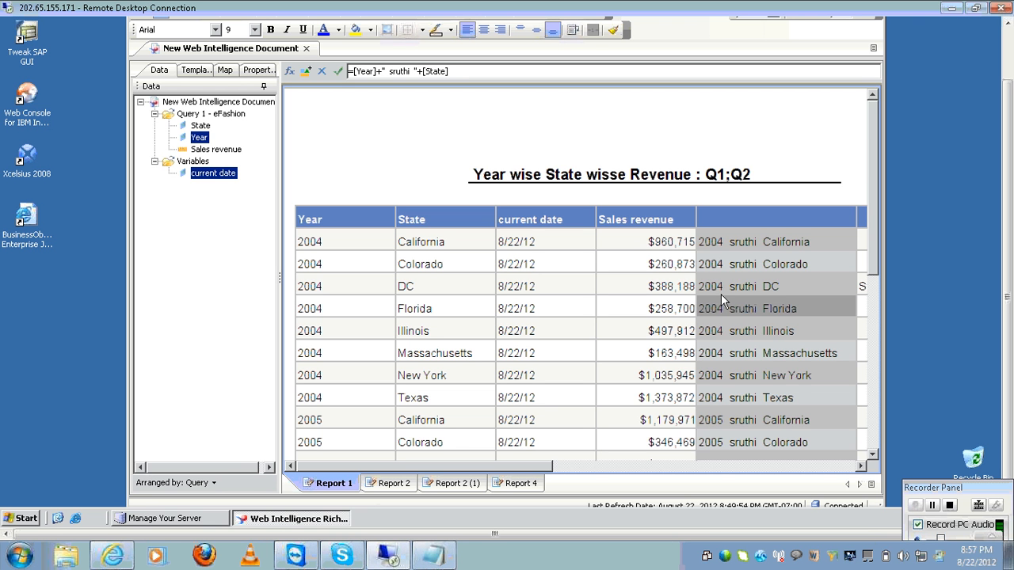
click(1008, 72)
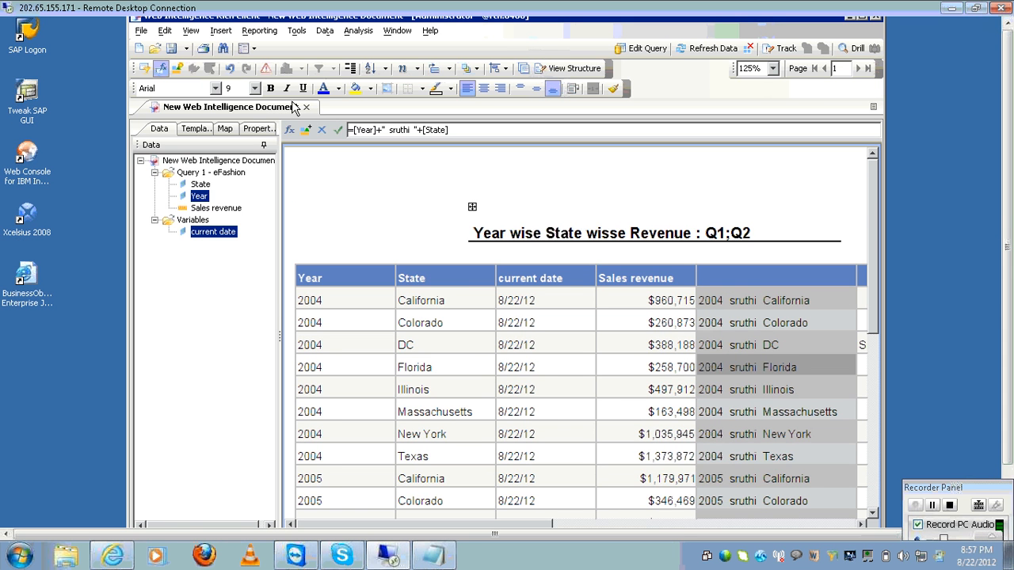
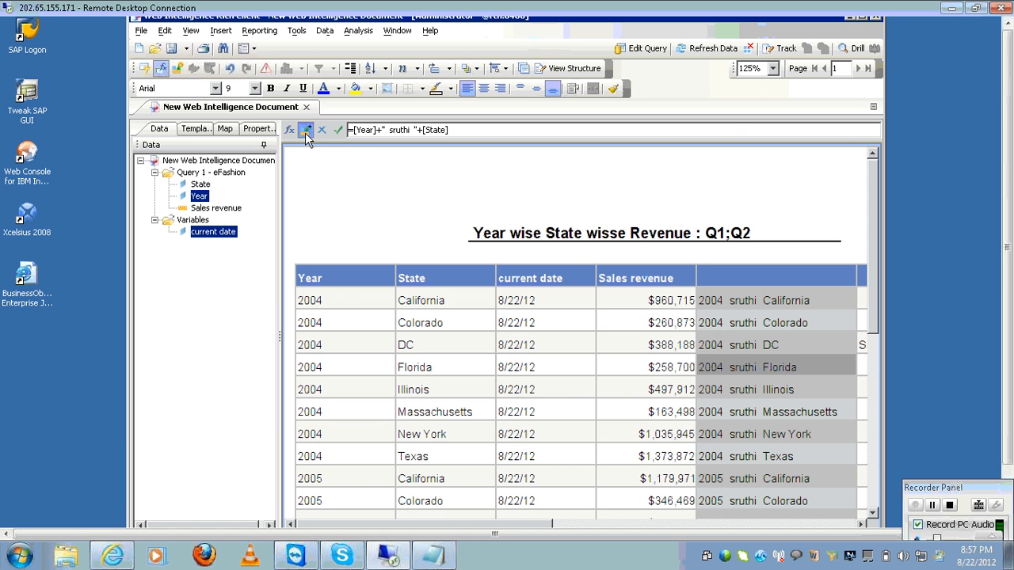
click(306, 131)
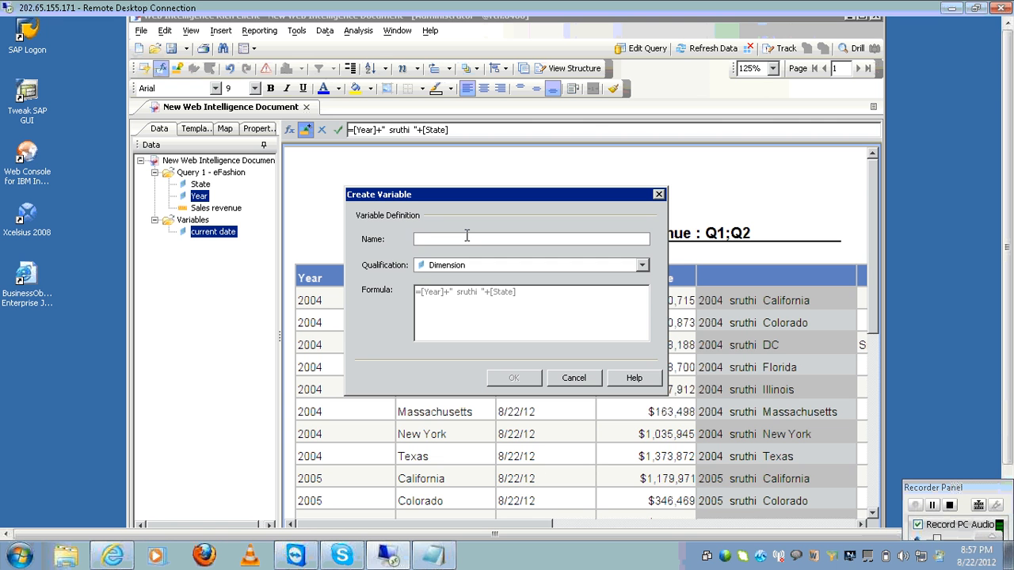
text(test1)
click(514, 377)
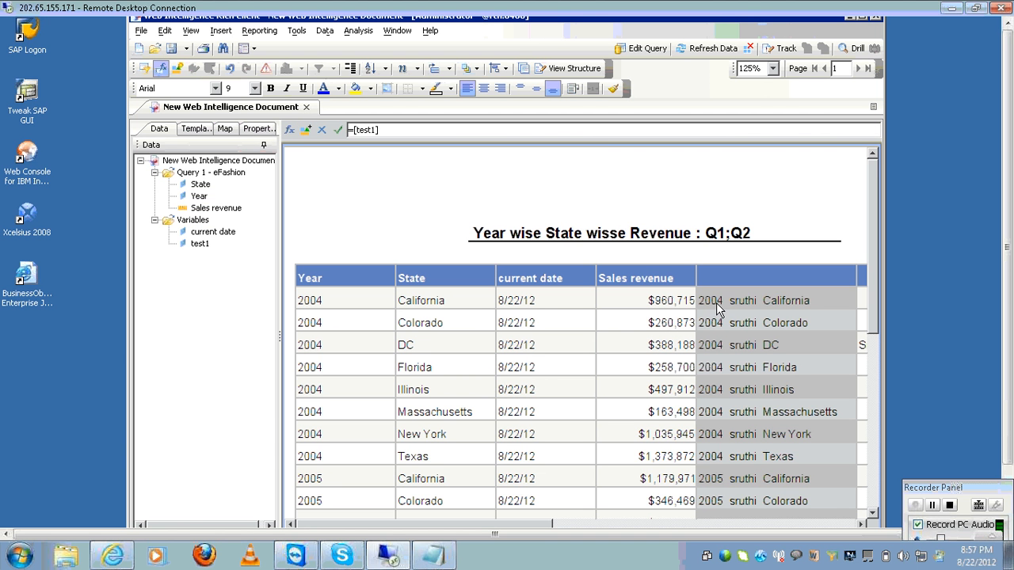
click(399, 129)
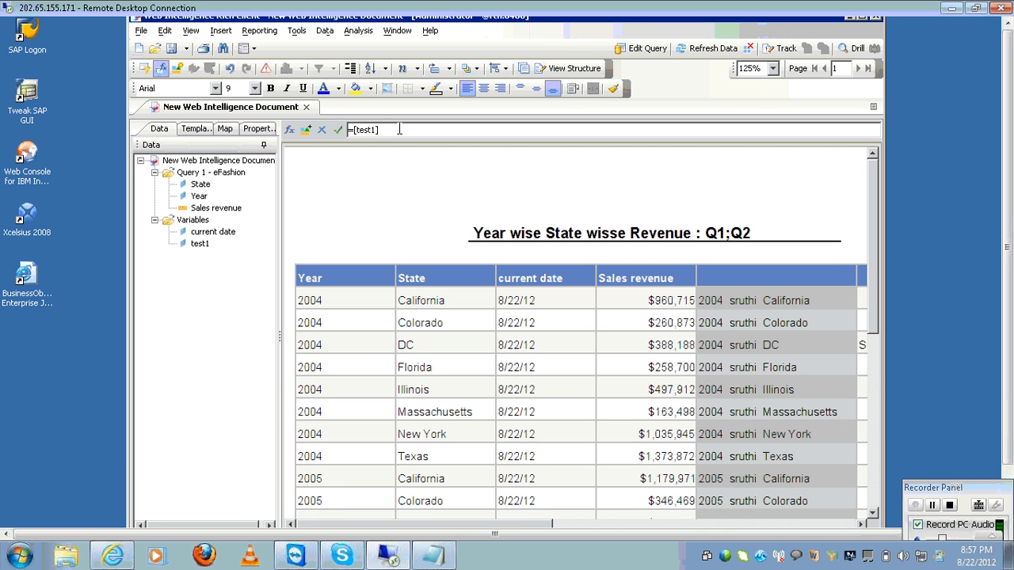
drag(398, 129, 347, 130)
Step: Insert the test1 variable in Report 2's table as a new column after current date
click(206, 244)
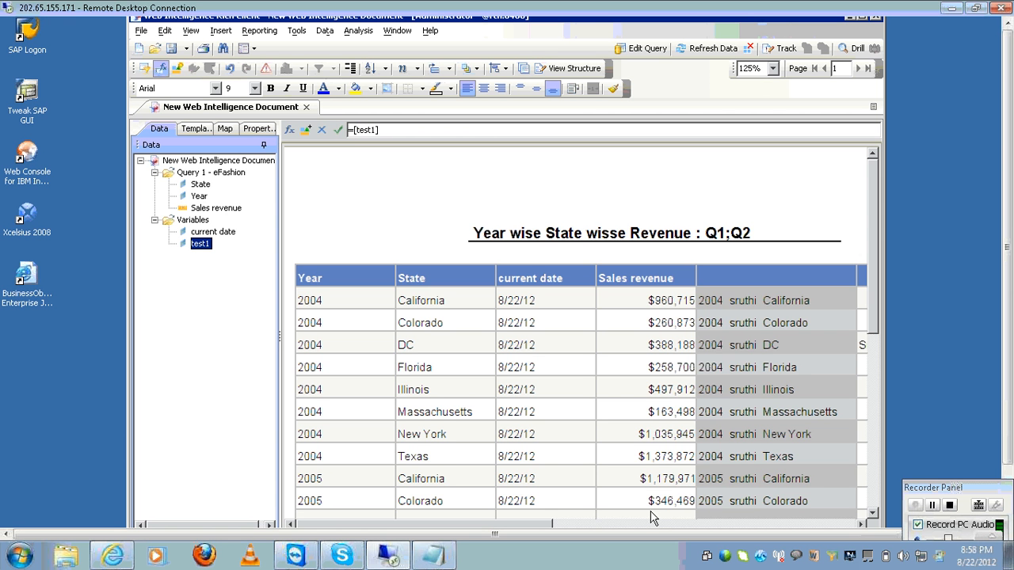
click(1007, 473)
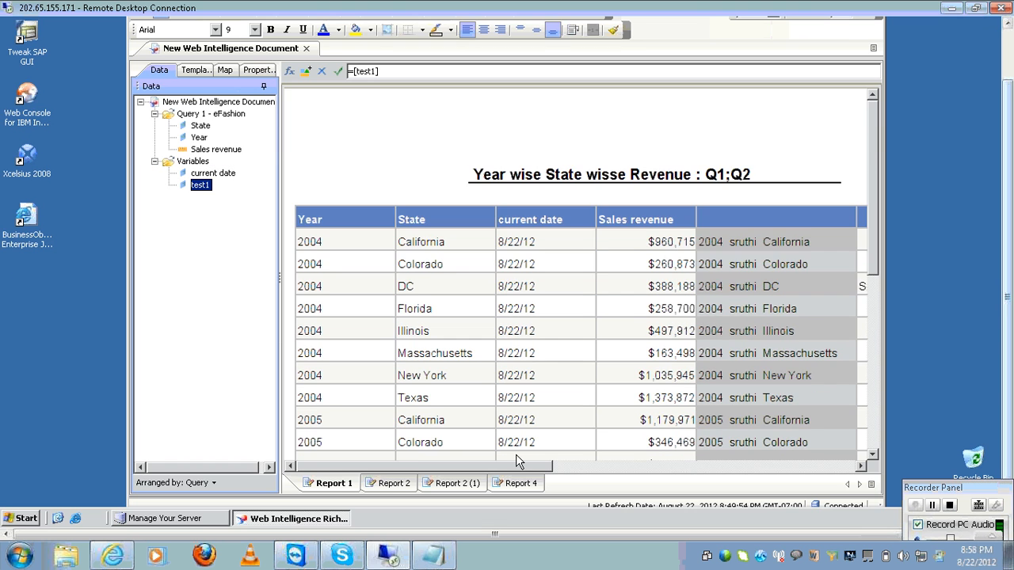
click(400, 485)
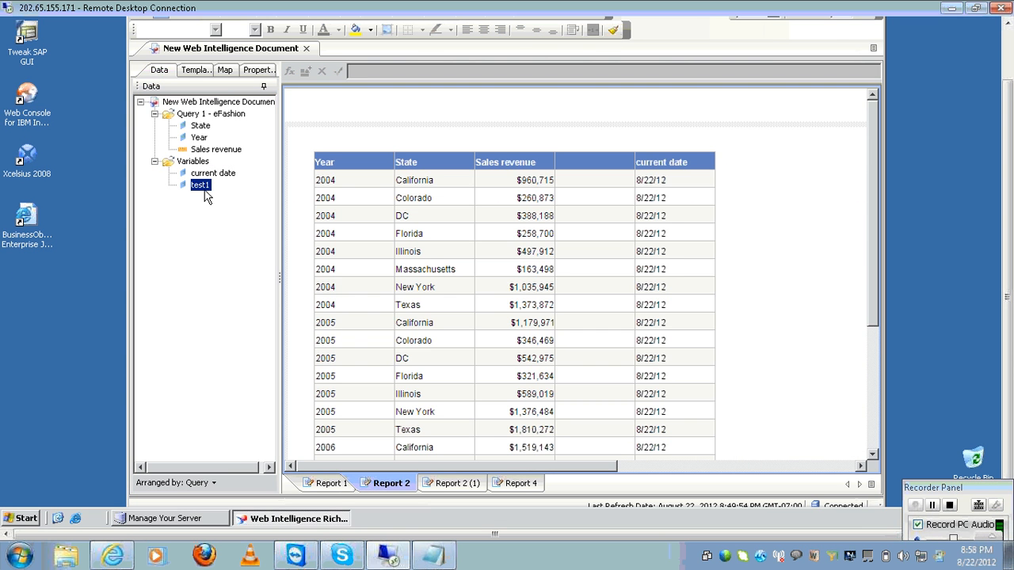
drag(204, 196, 713, 166)
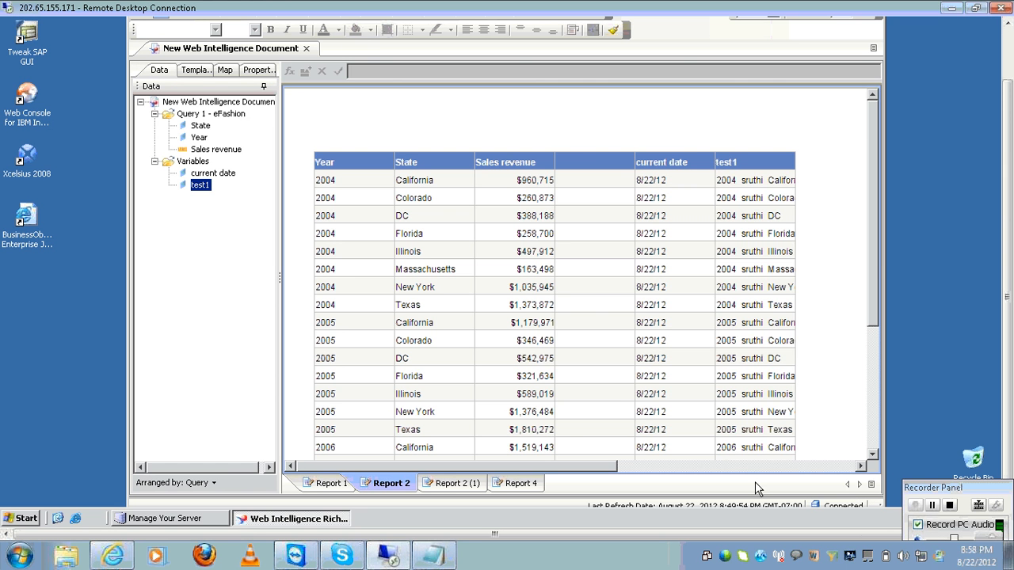
Step: Create a table in the empty Report 4 from the Year object and the test1 variable
click(516, 483)
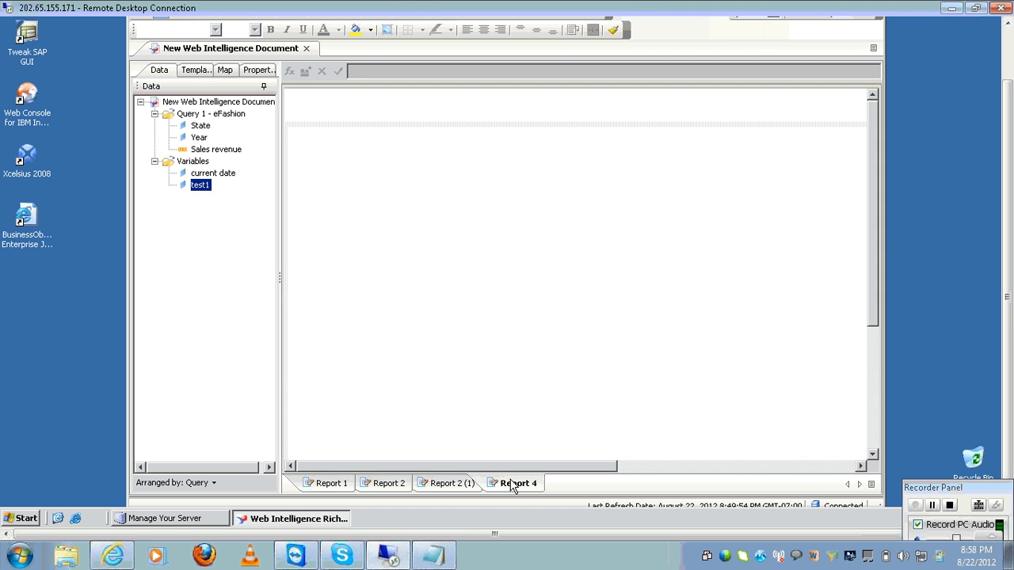
click(198, 139)
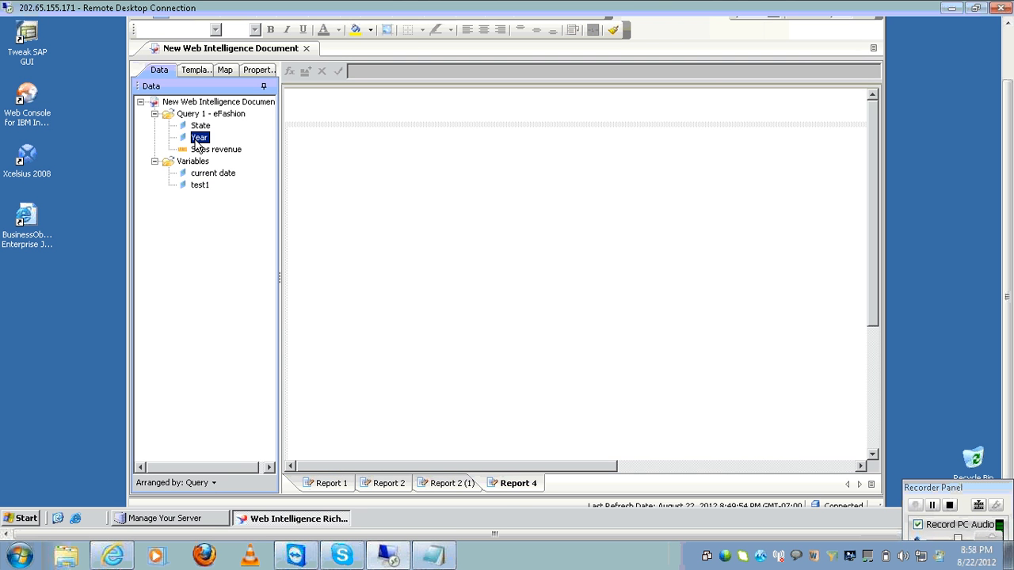
drag(198, 141, 203, 192)
click(200, 186)
drag(200, 141, 440, 152)
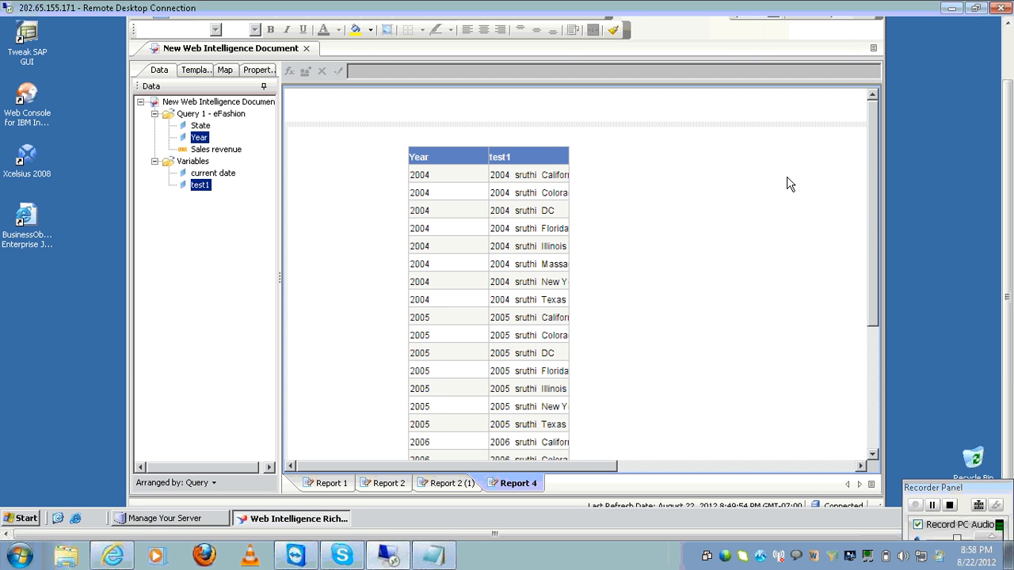
click(1000, 49)
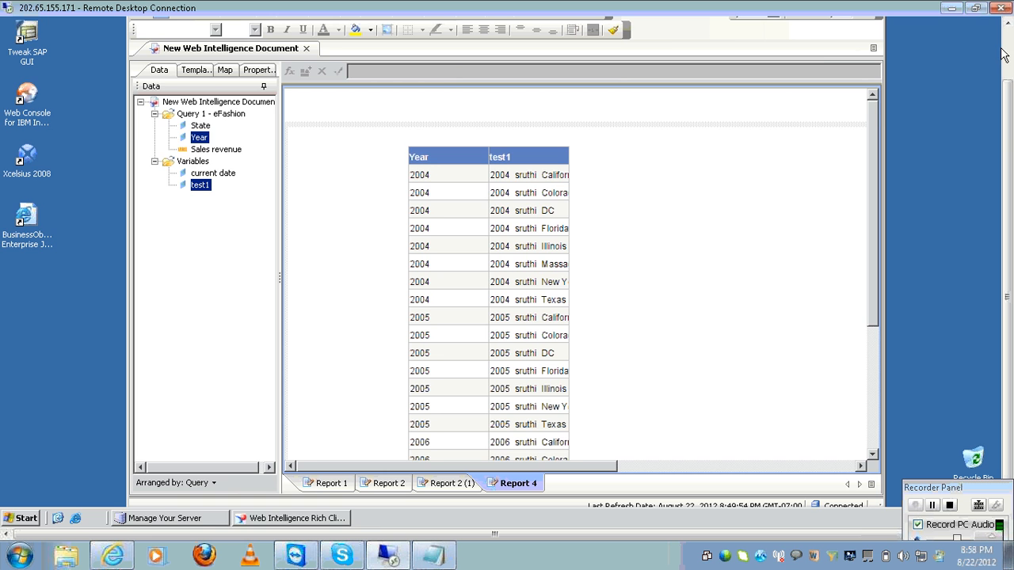
click(1005, 54)
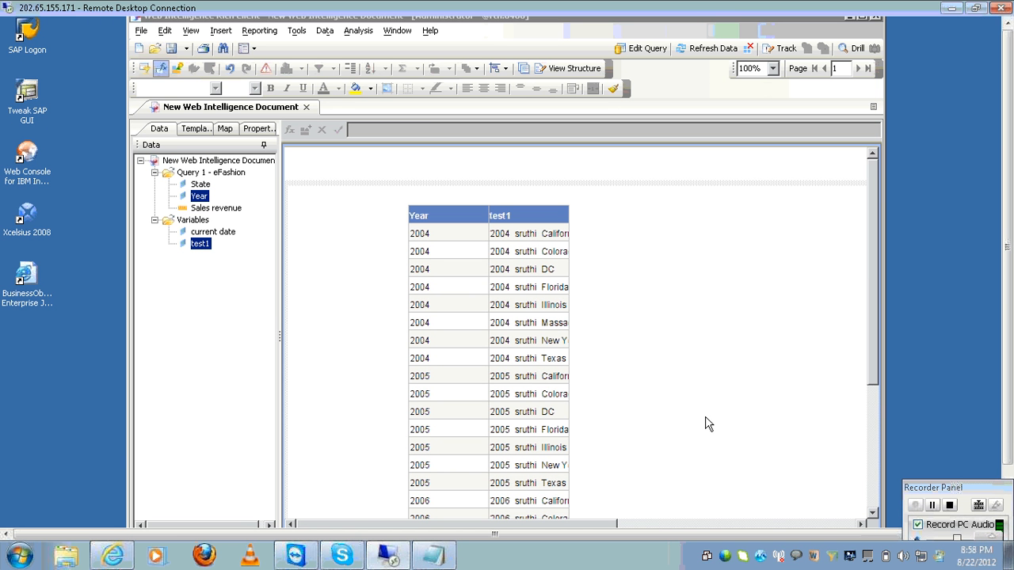
click(1009, 484)
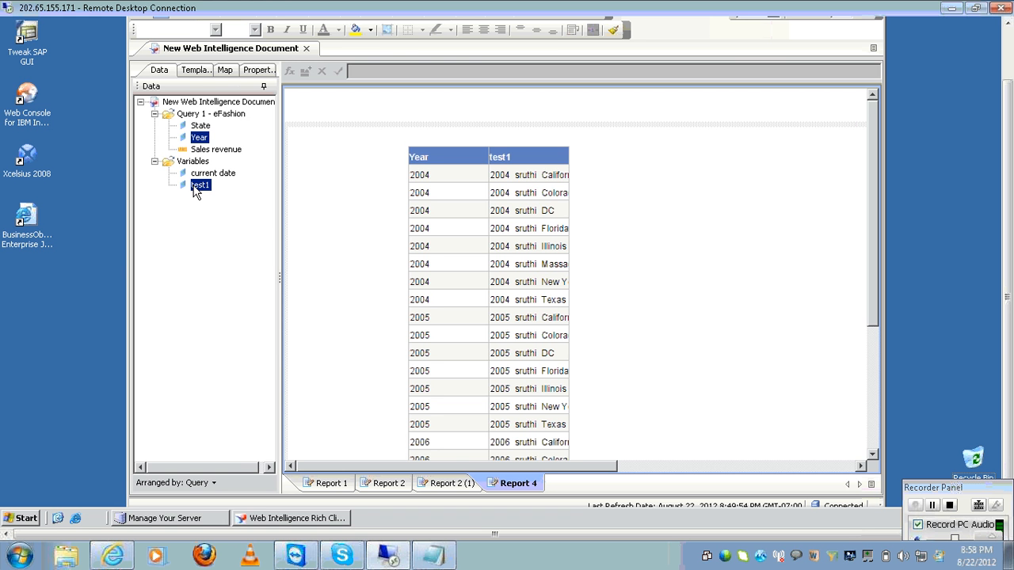
click(455, 559)
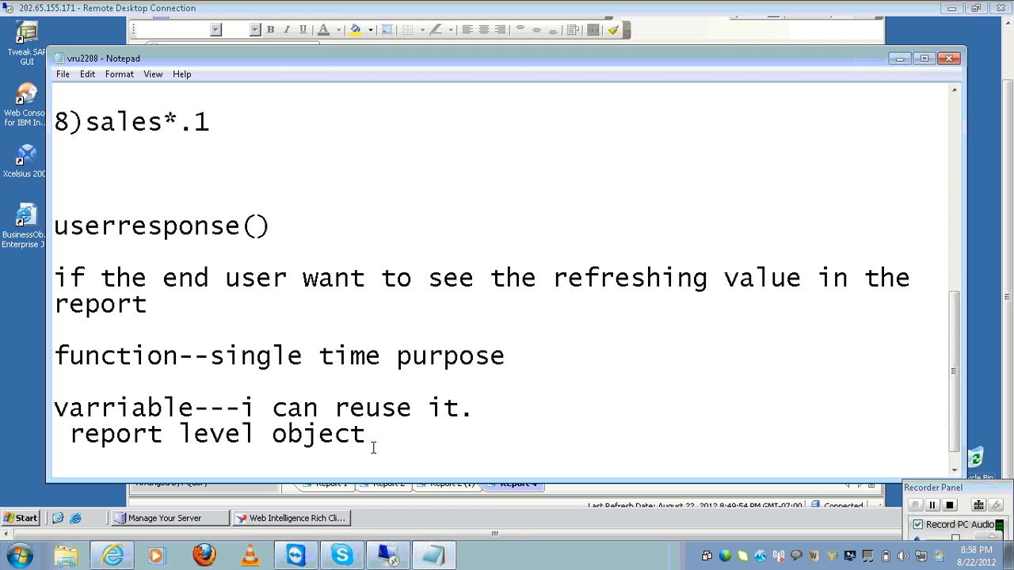
click(396, 560)
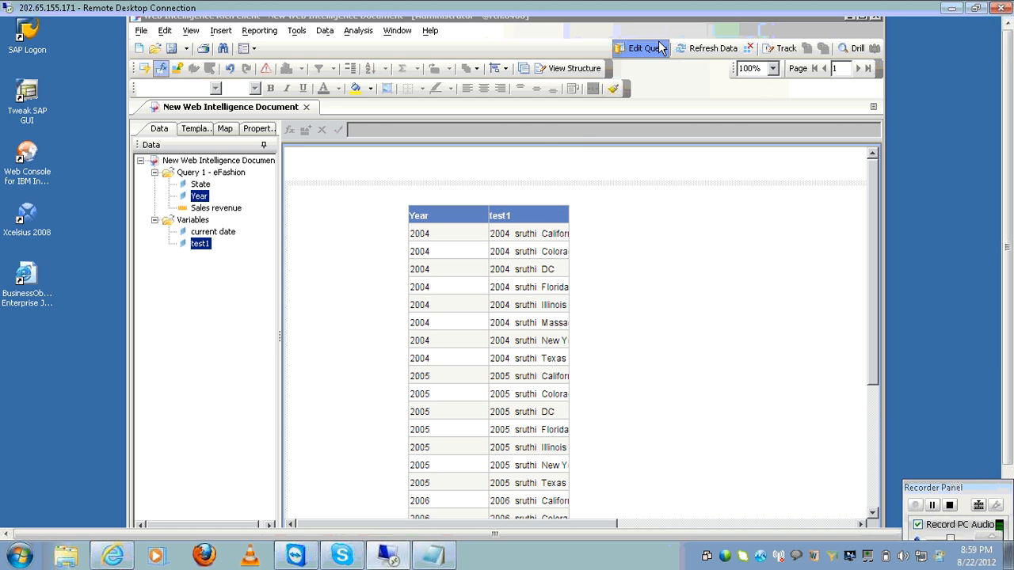
Step: Search the query's universe objects for "tax" in the query editor, clear the search and close the editor
click(660, 48)
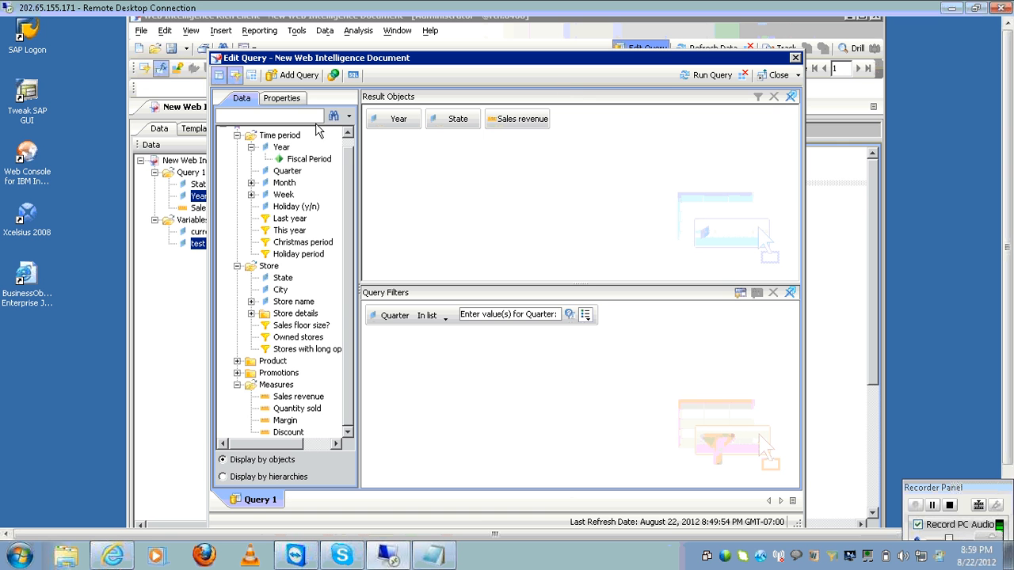
click(314, 120)
text(tax)
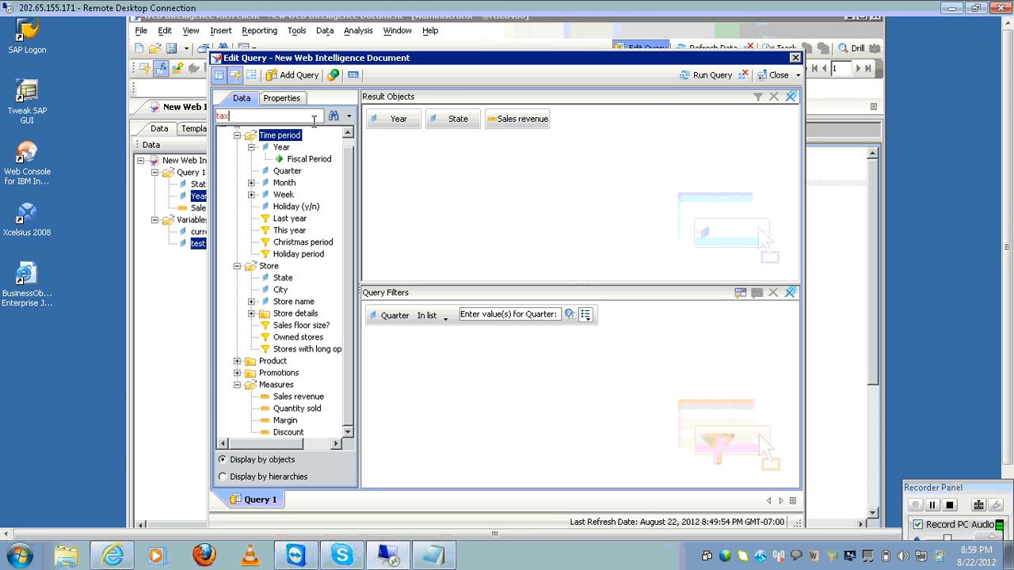
key(BackSpace)
key(BackSpace)
key(BackSpace)
click(796, 58)
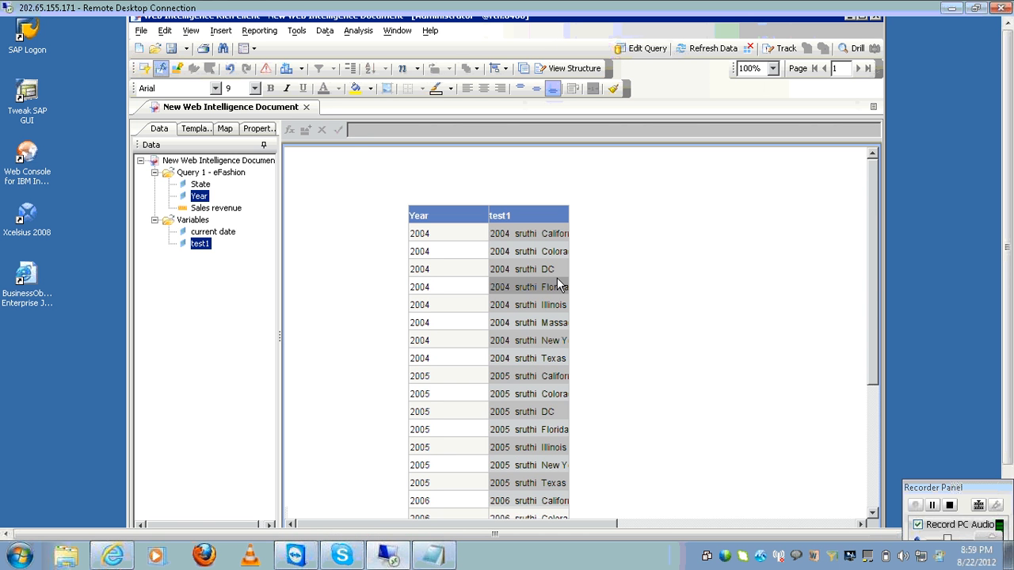
Step: Create a new Measure variable named tax and start its formula with the Sales revenue object
click(559, 285)
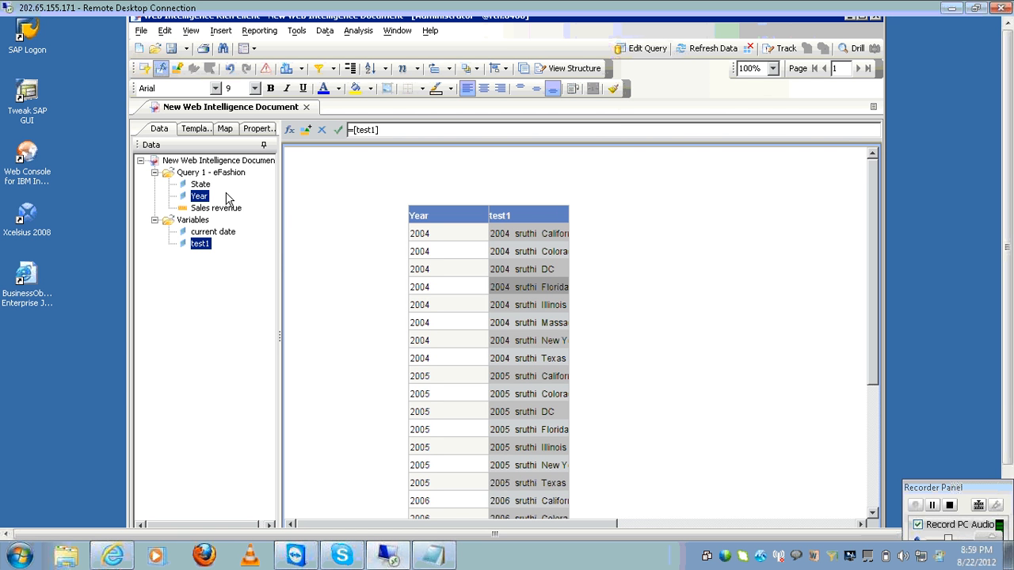
click(179, 69)
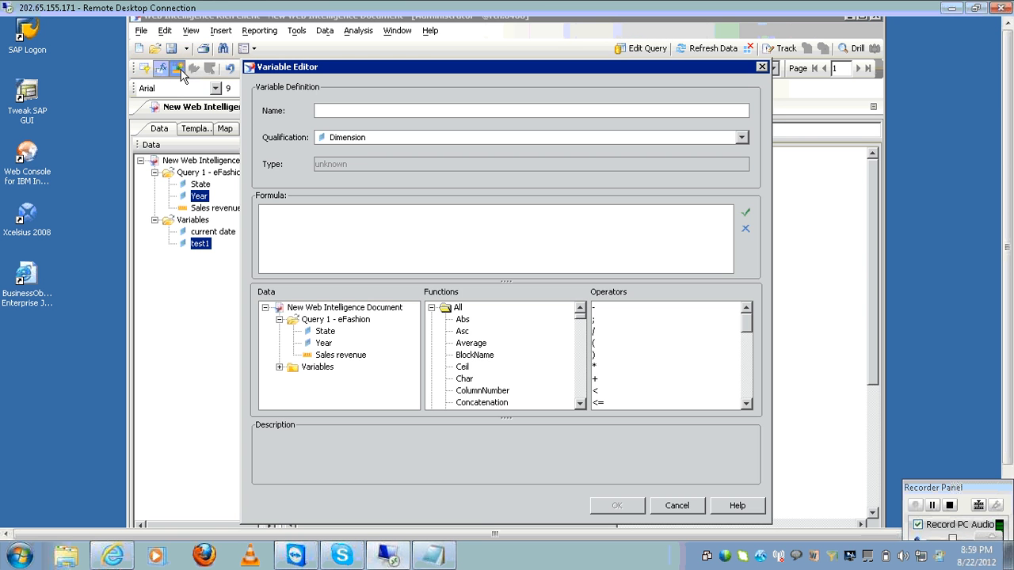
text(tax)
click(741, 138)
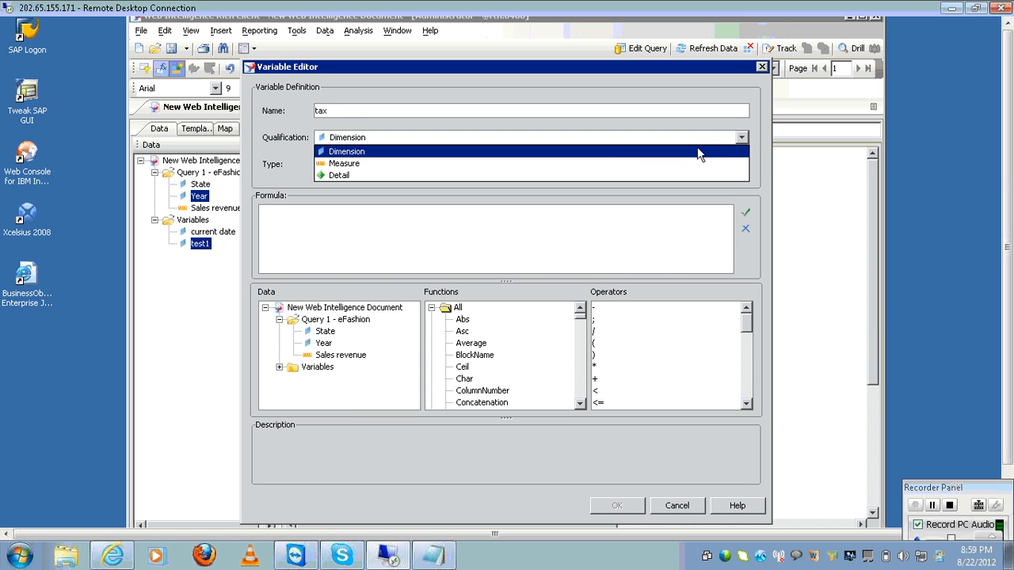
click(634, 163)
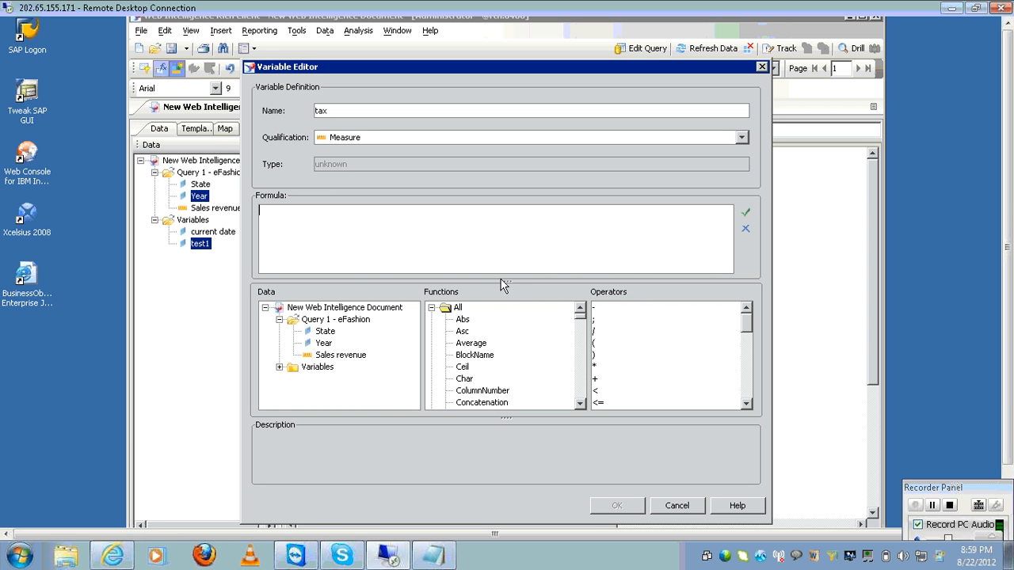
click(279, 367)
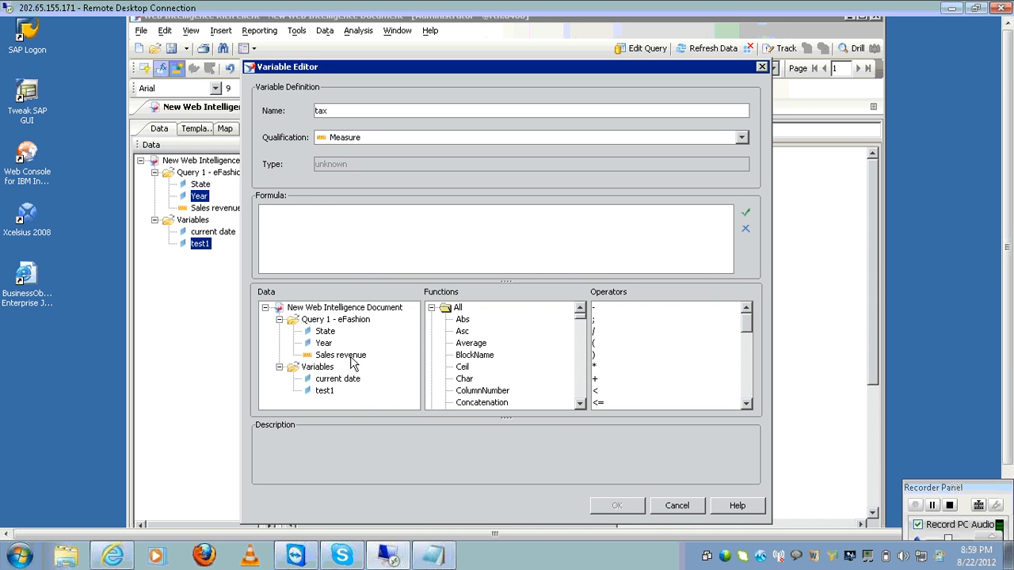
double_click(341, 354)
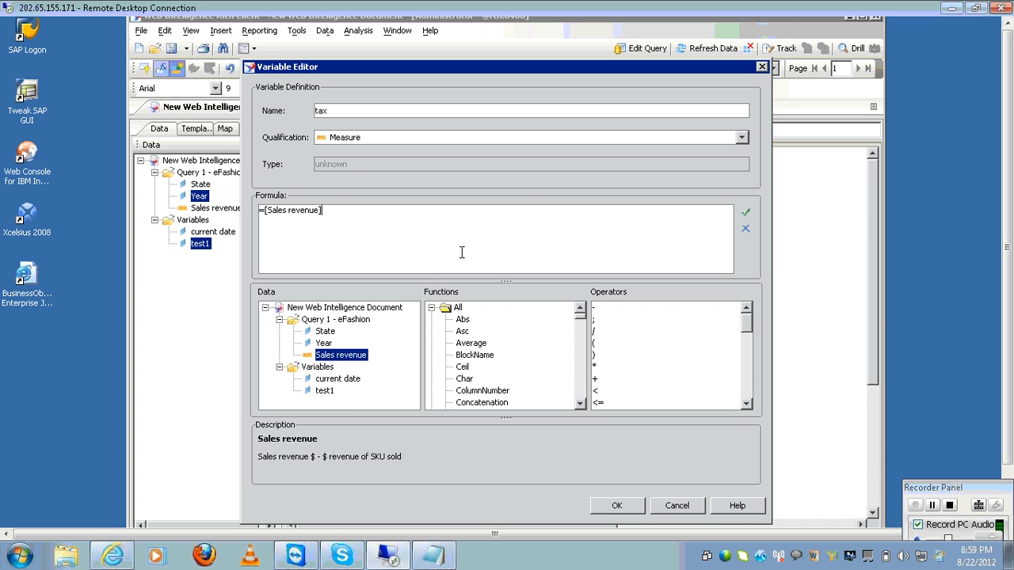
double_click(467, 367)
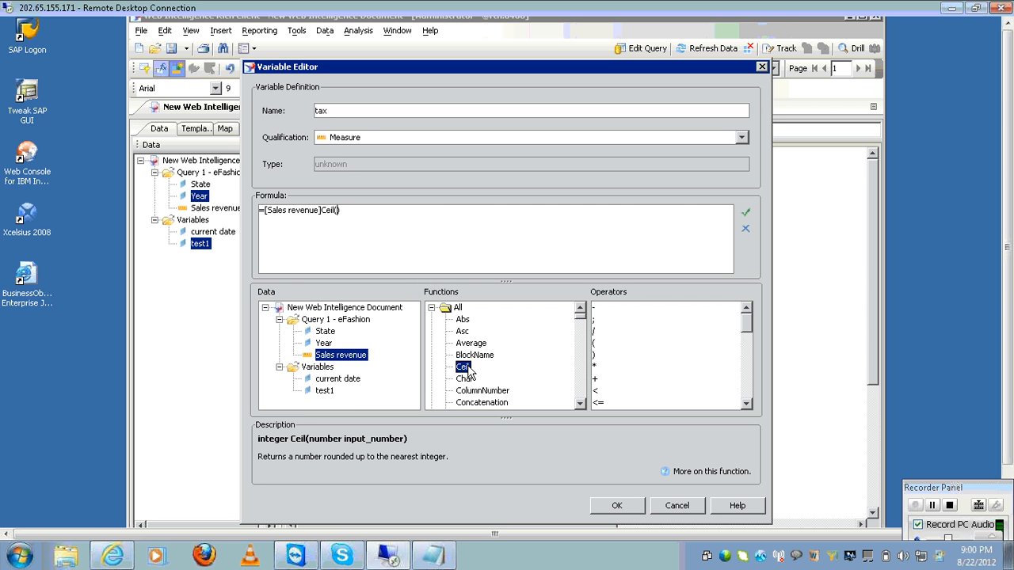
click(450, 234)
key(BackSpace)
key(BackSpace)
key(BackSpace)
key(BackSpace)
key(BackSpace)
key(BackSpace)
Step: Complete the tax formula as =[Sales revenue]*0.1, validate it and save the variable
click(658, 355)
click(645, 367)
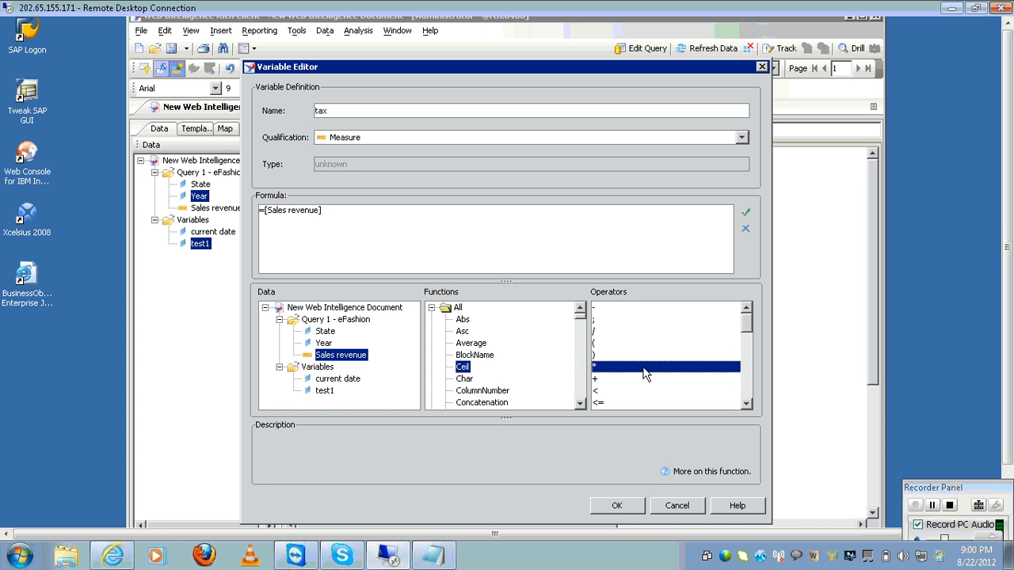
double_click(646, 367)
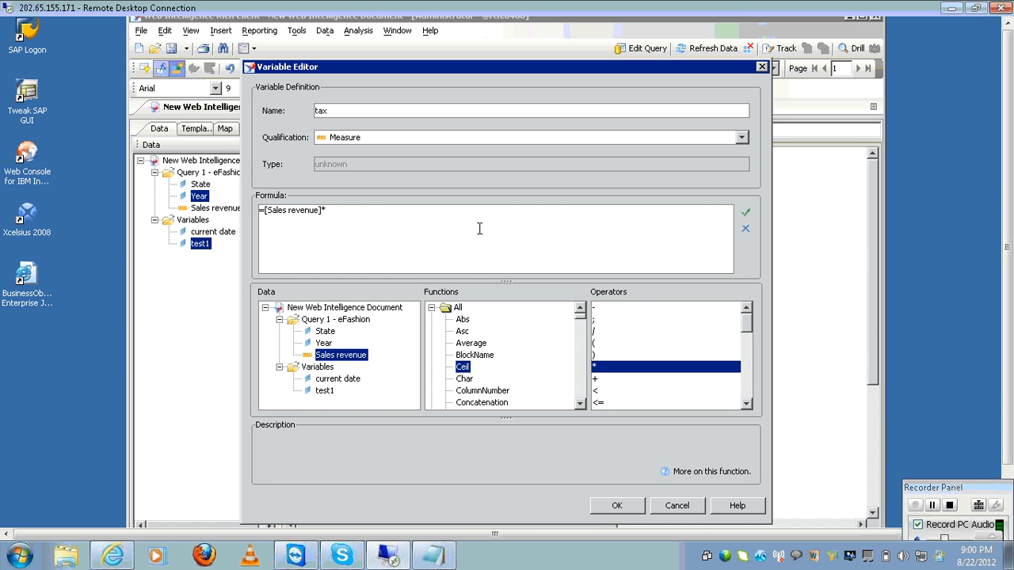
text(0.1)
click(745, 212)
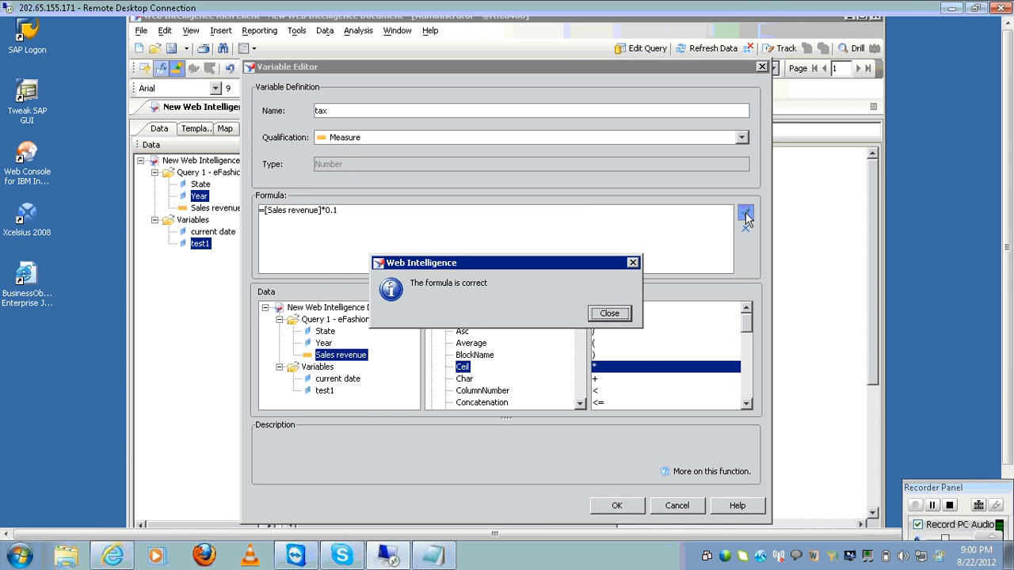
click(611, 314)
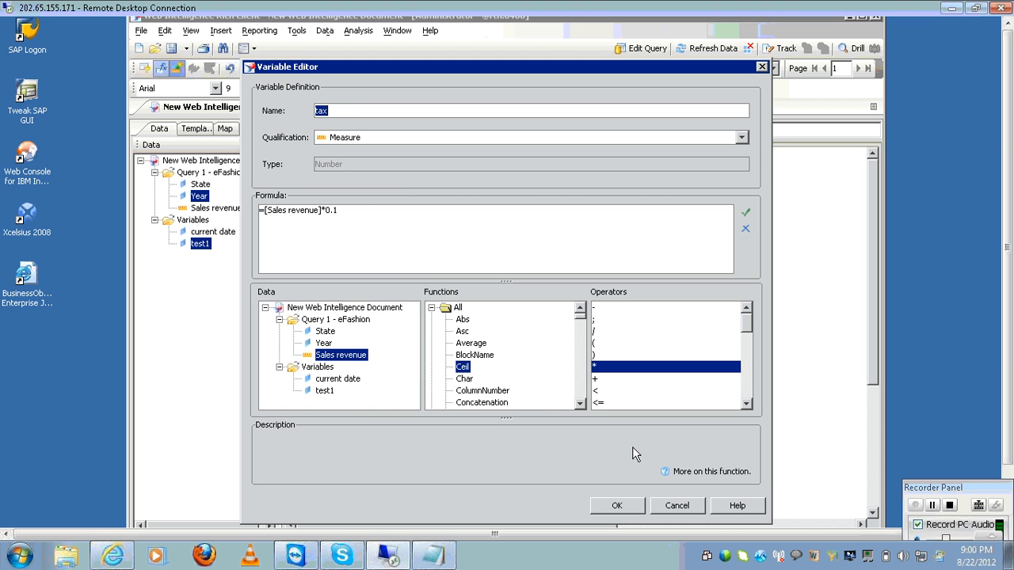
click(617, 507)
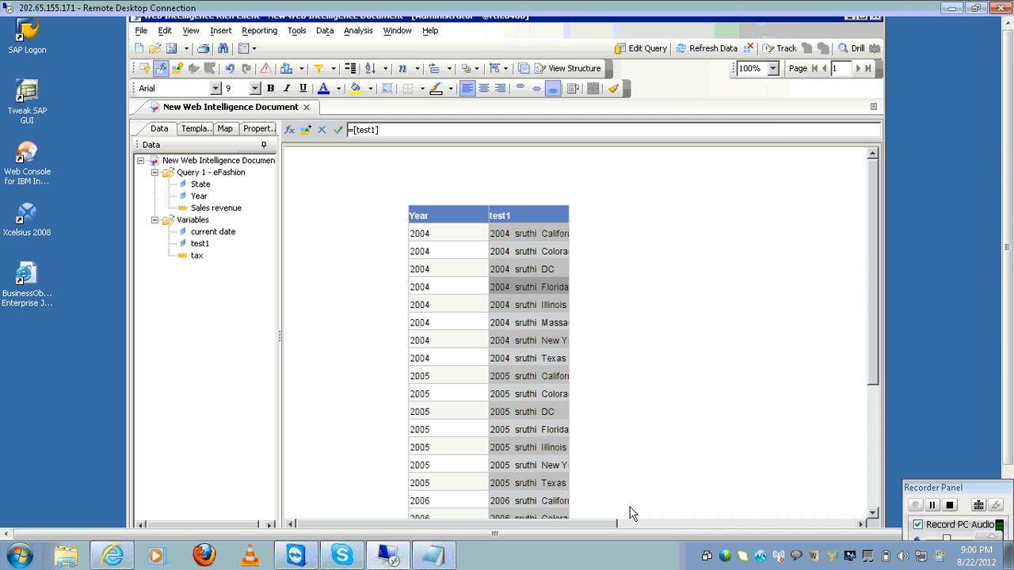
Step: Insert the tax variable in Report 4's table as a new column after test1
click(195, 257)
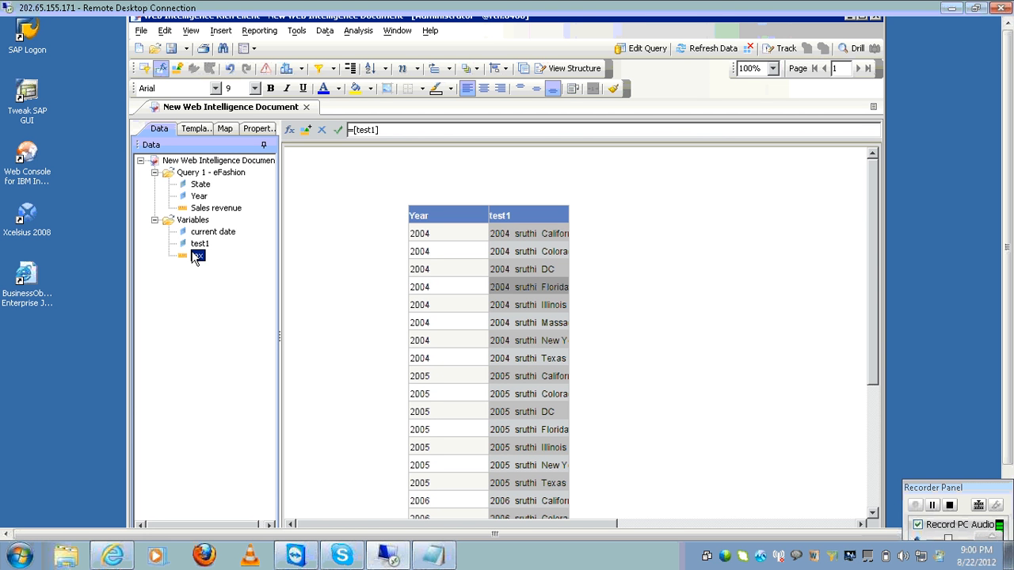
click(192, 221)
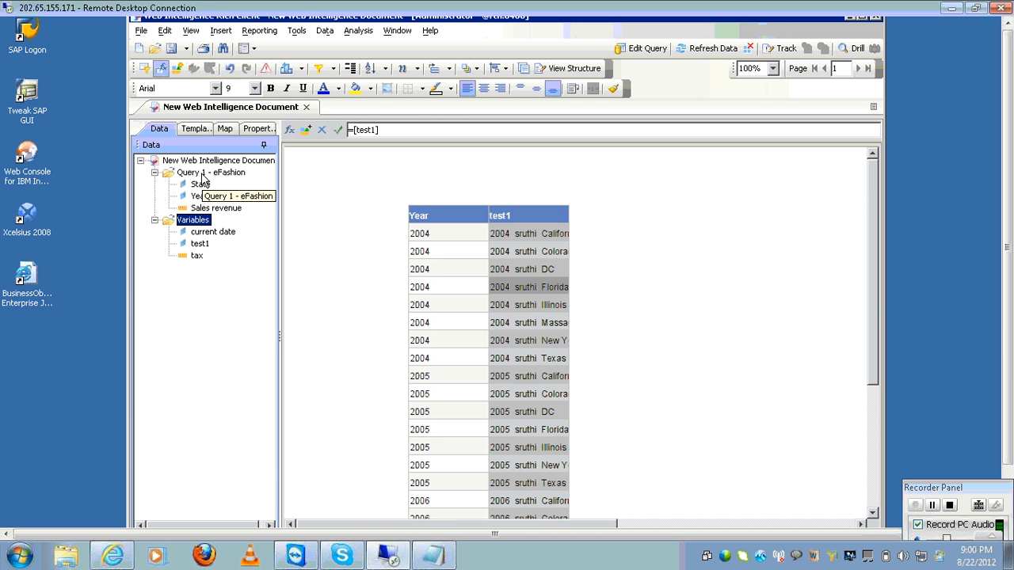
click(203, 257)
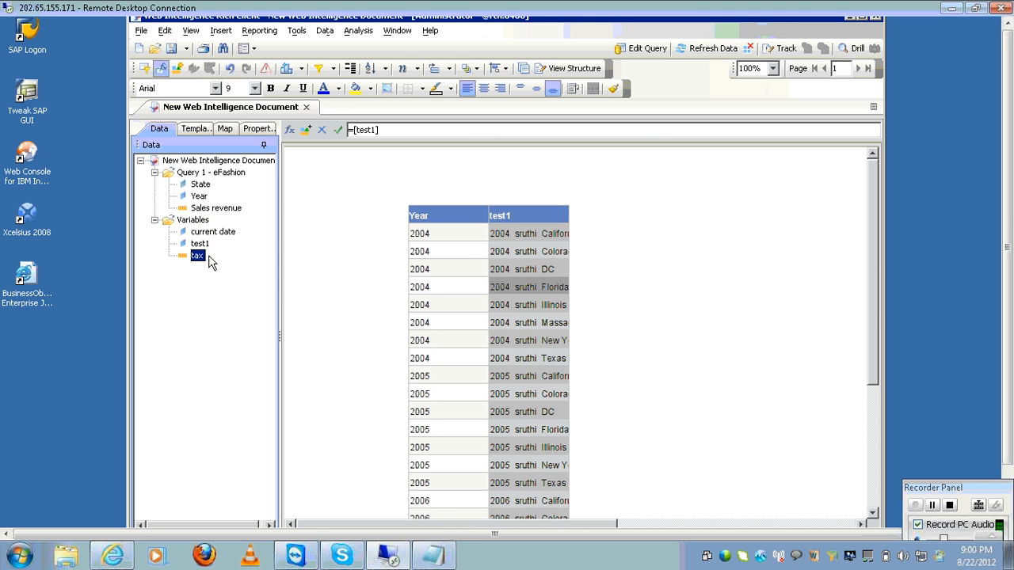
drag(212, 263, 564, 218)
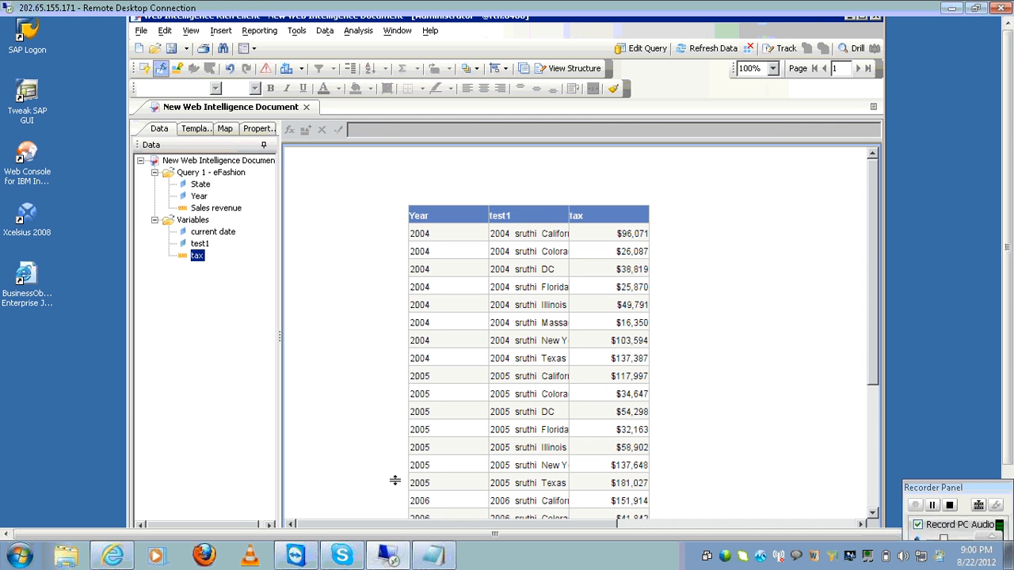
Step: Insert the tax variable in Report 1's table as a new column after Sales revenue
click(1010, 466)
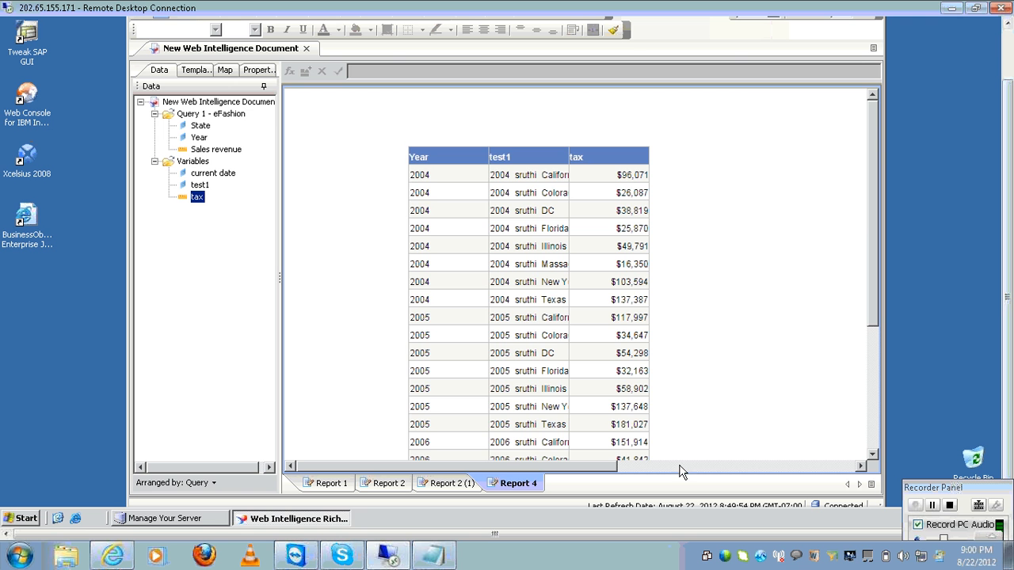
click(331, 483)
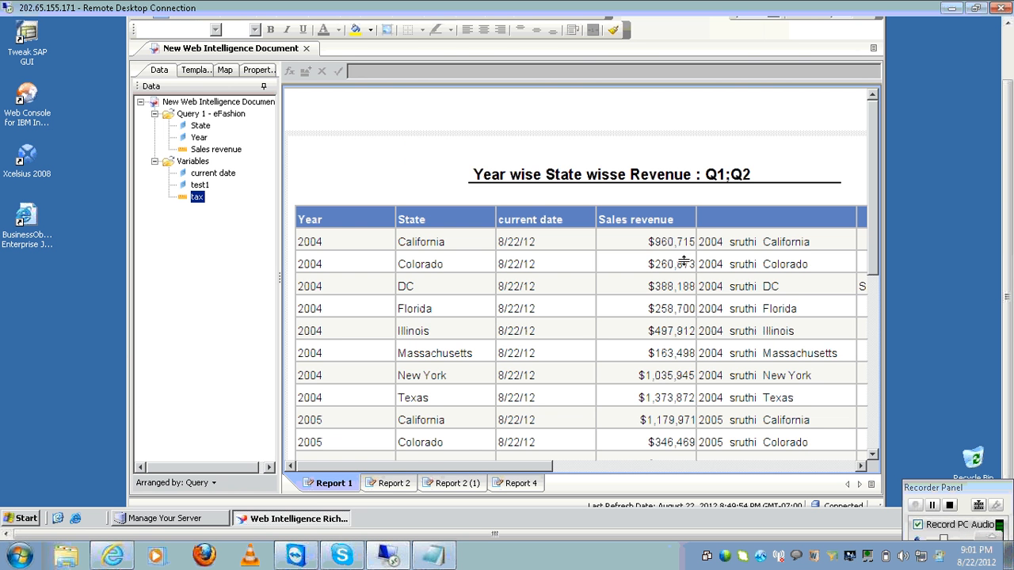
click(197, 198)
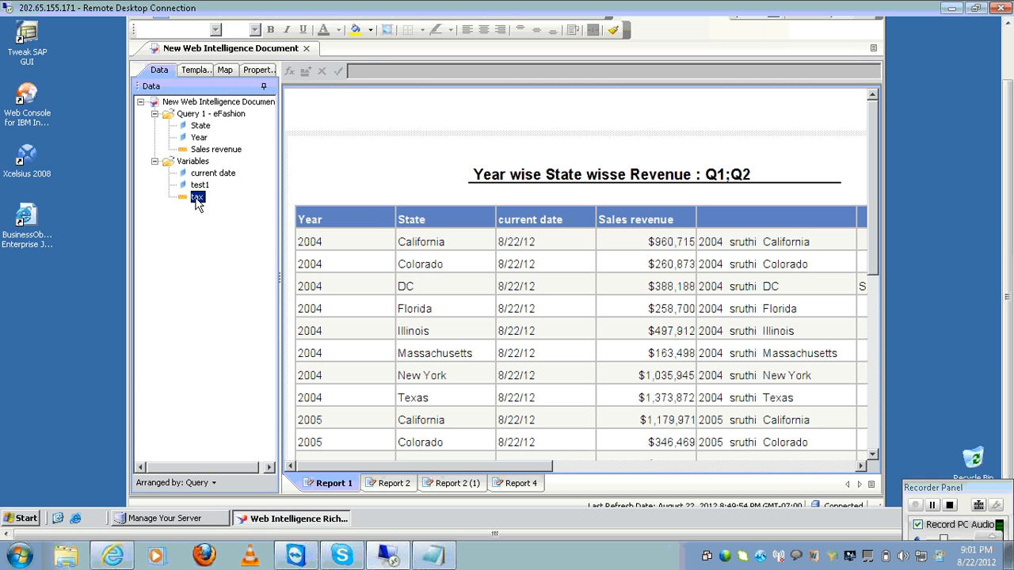
drag(197, 202, 691, 229)
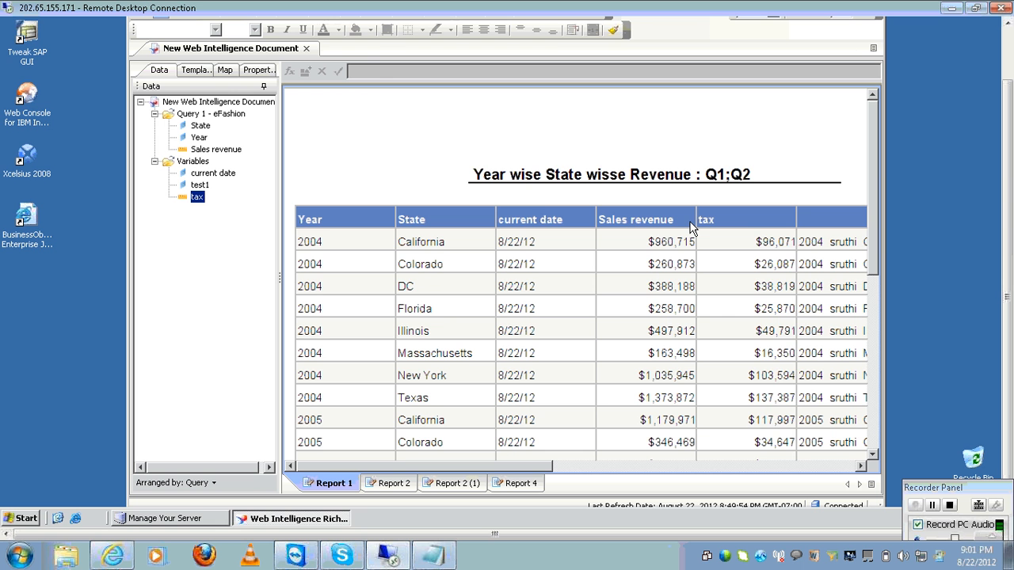
click(737, 235)
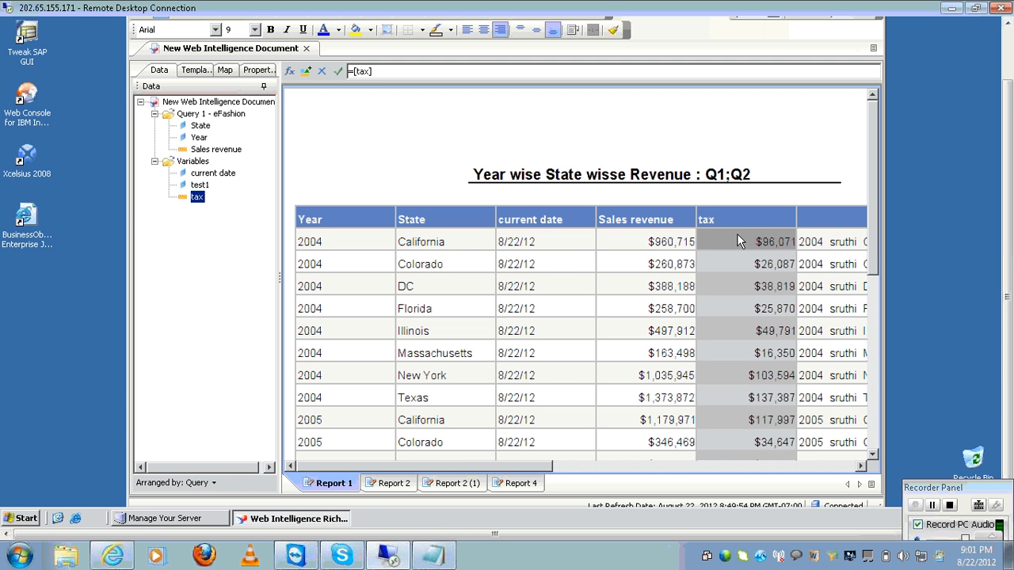
click(690, 223)
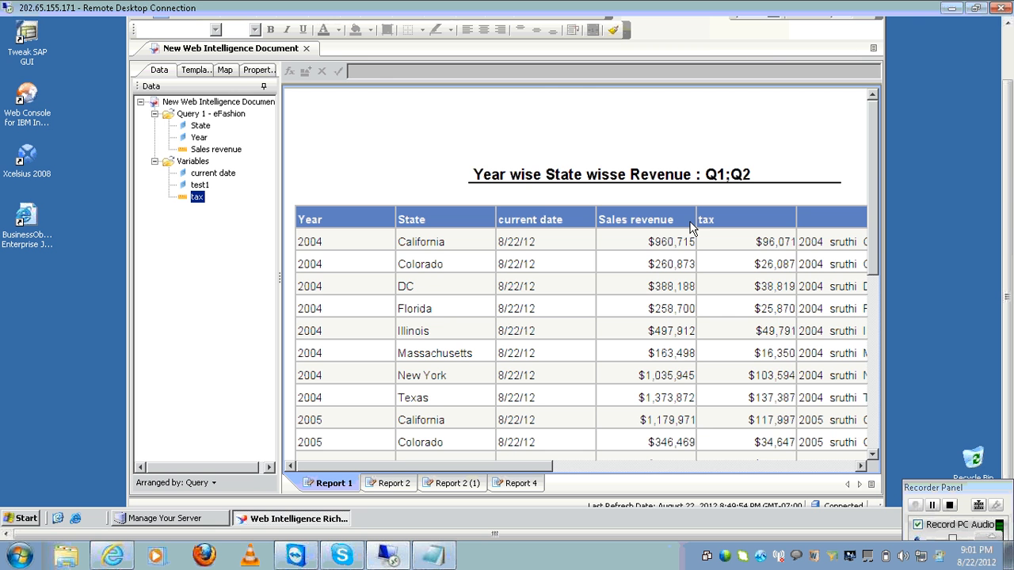
click(737, 240)
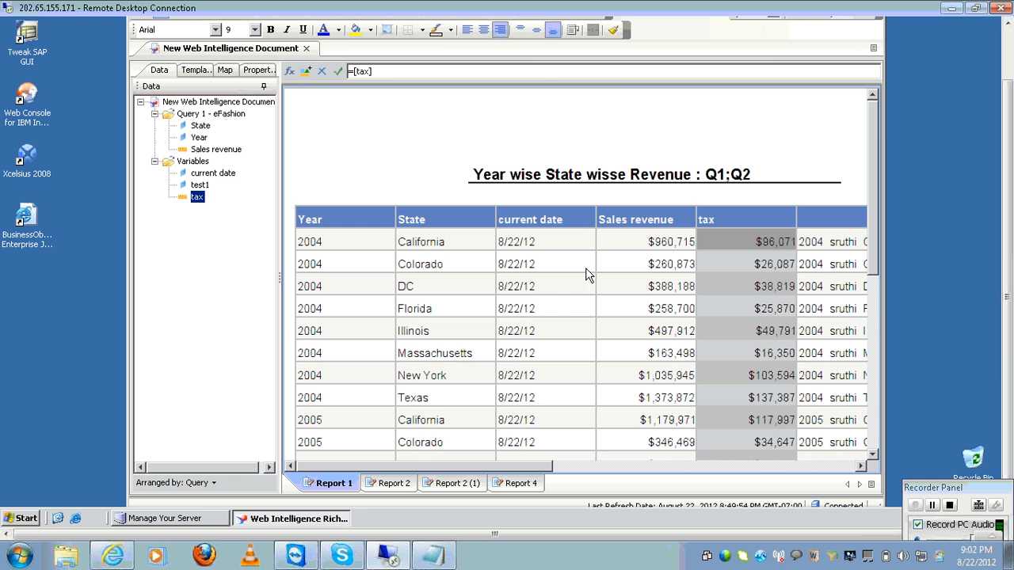
drag(1007, 151, 1007, 79)
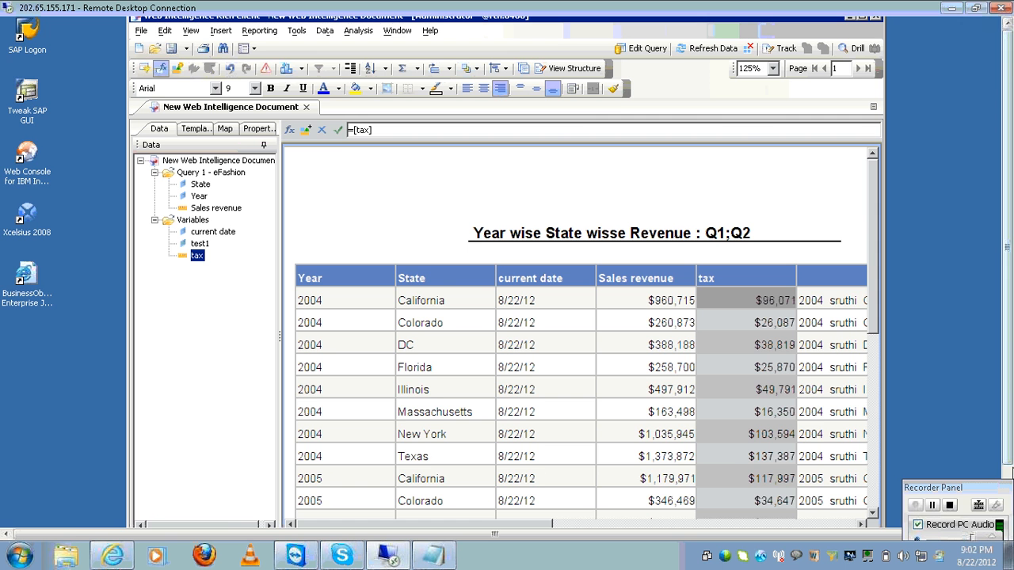
Step: Insert a new empty report after Report 4
click(1010, 473)
click(523, 485)
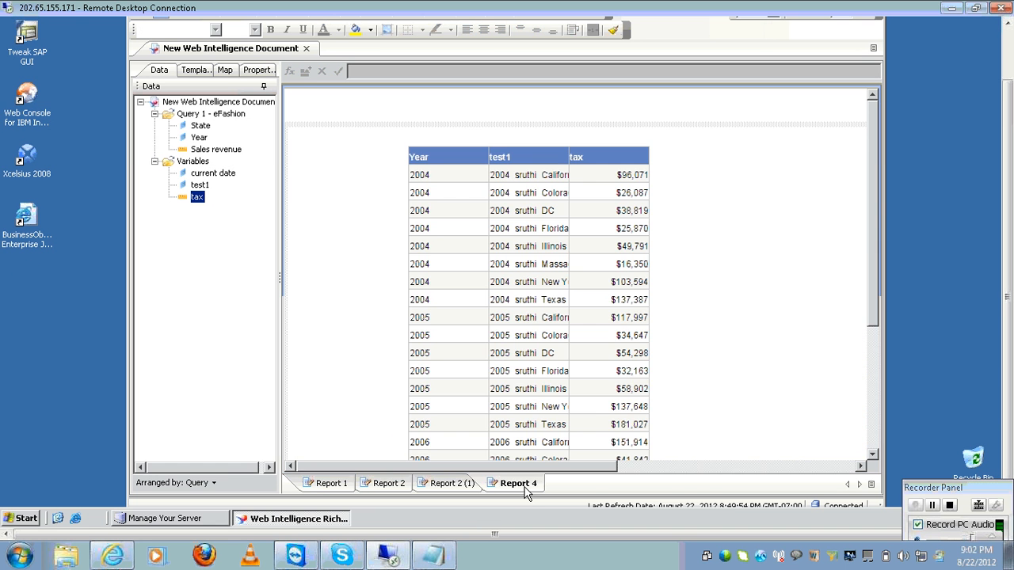
right_click(531, 489)
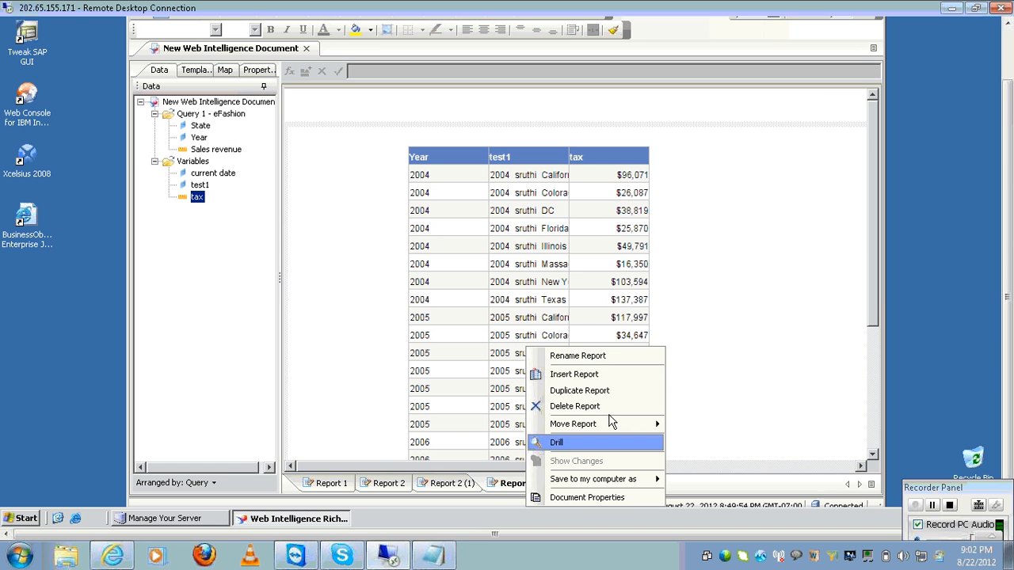
click(606, 374)
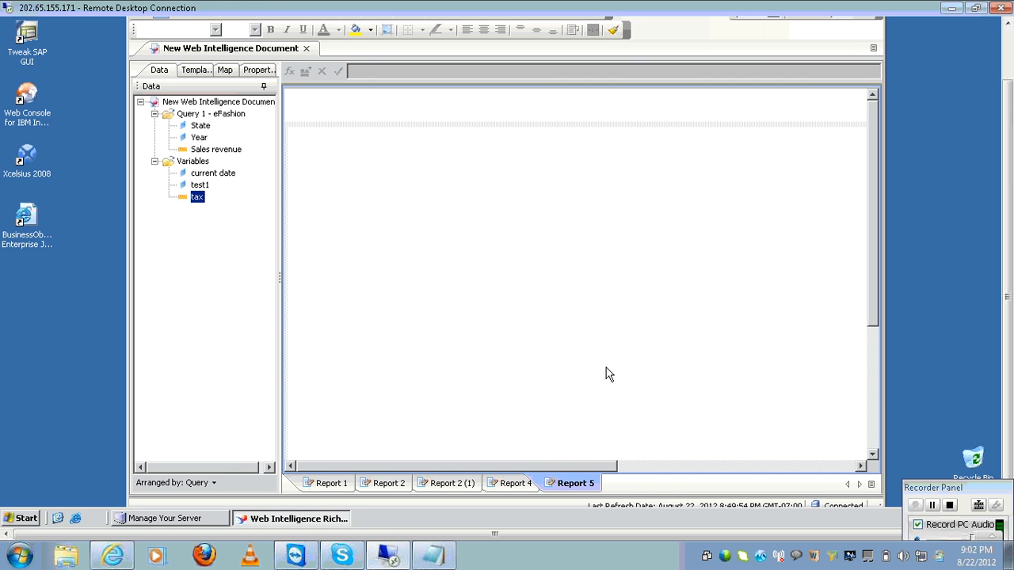
Step: Create a table in the empty Report 5 from the State, Year and Sales revenue objects
click(201, 138)
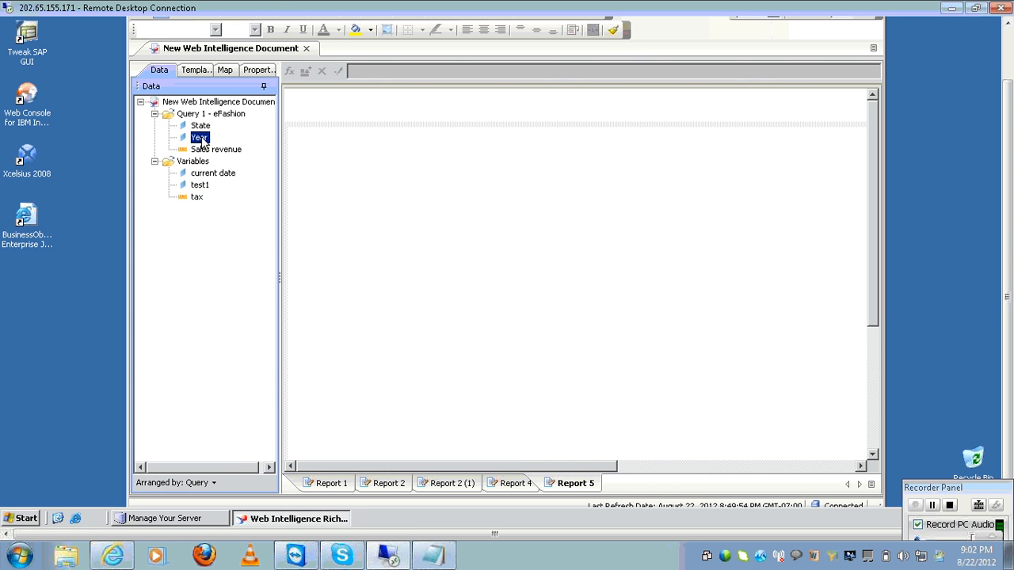
click(201, 127)
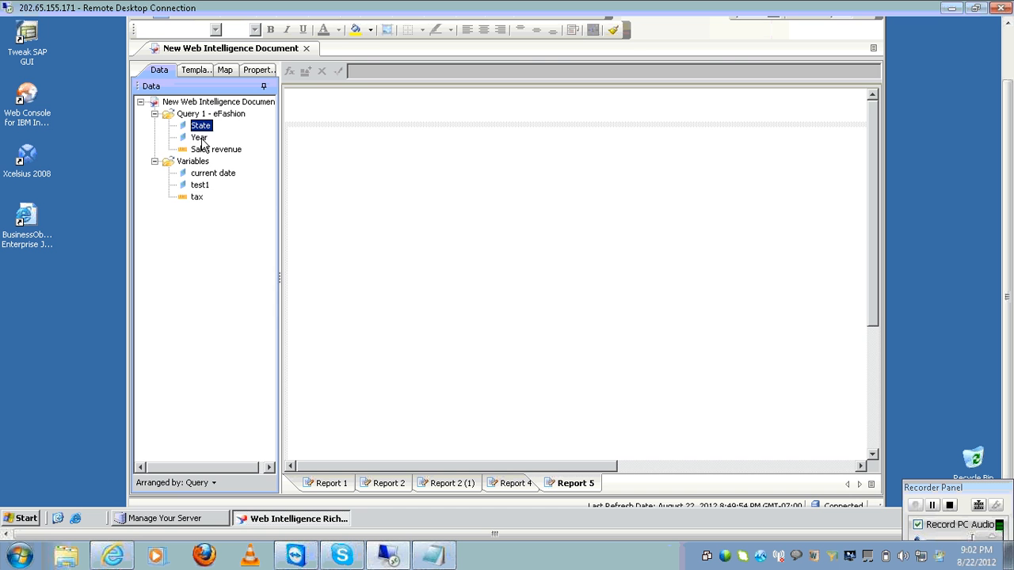
ctrl+click(200, 139)
ctrl+click(203, 150)
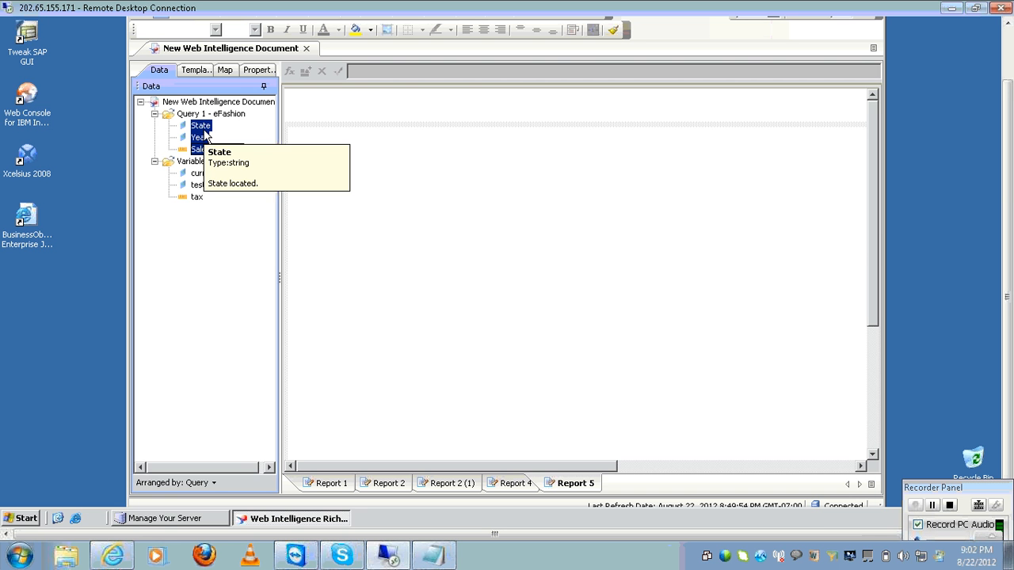
drag(205, 136, 314, 160)
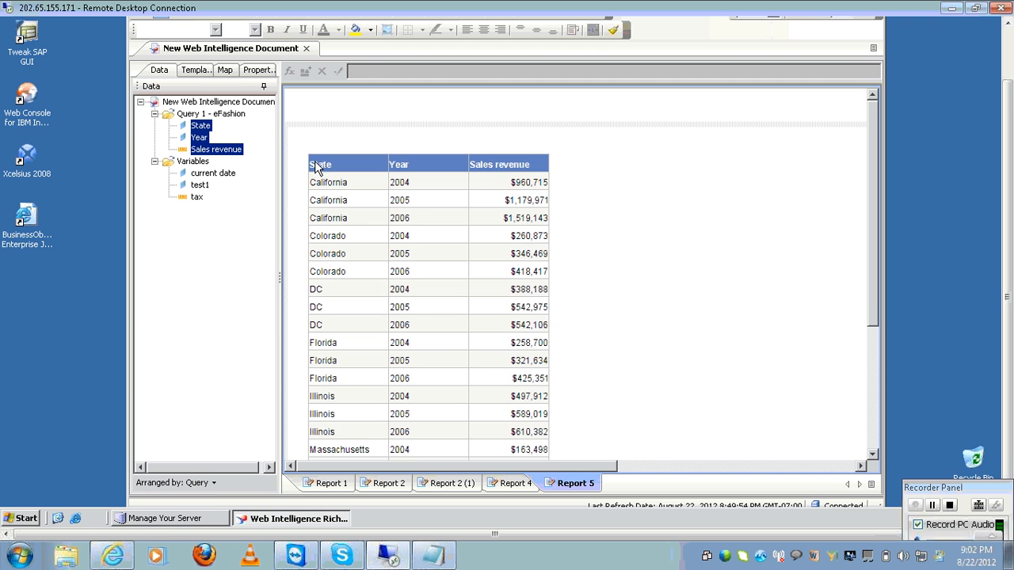
Step: Format the Sales revenue values in Report 5's table with the Number format 1235
click(526, 199)
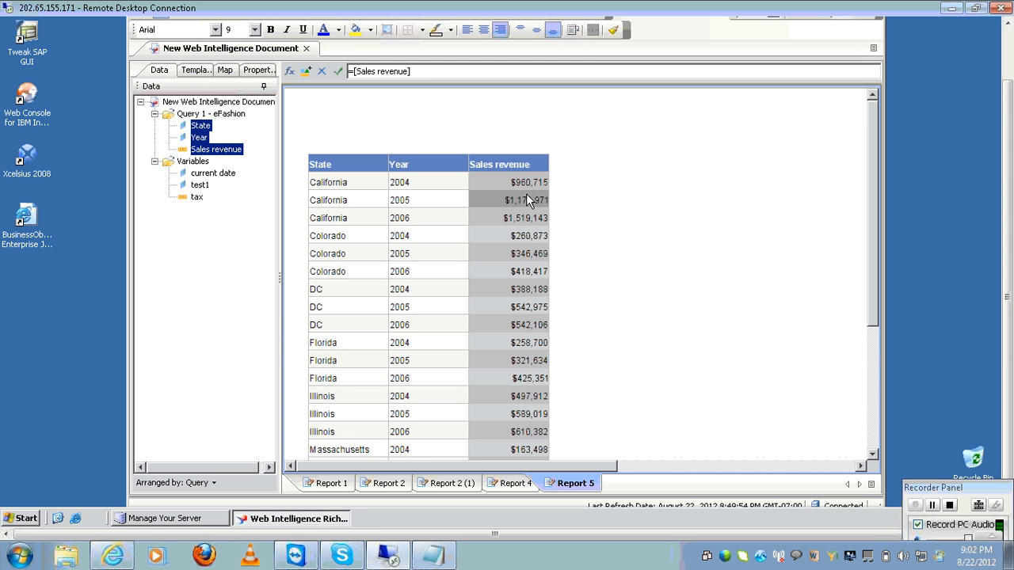
right_click(528, 199)
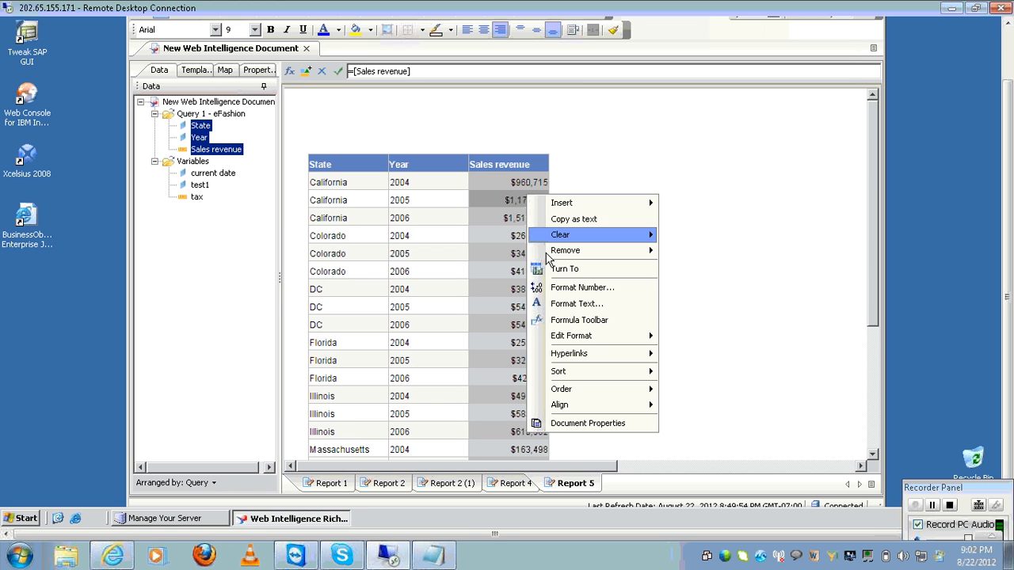
click(579, 287)
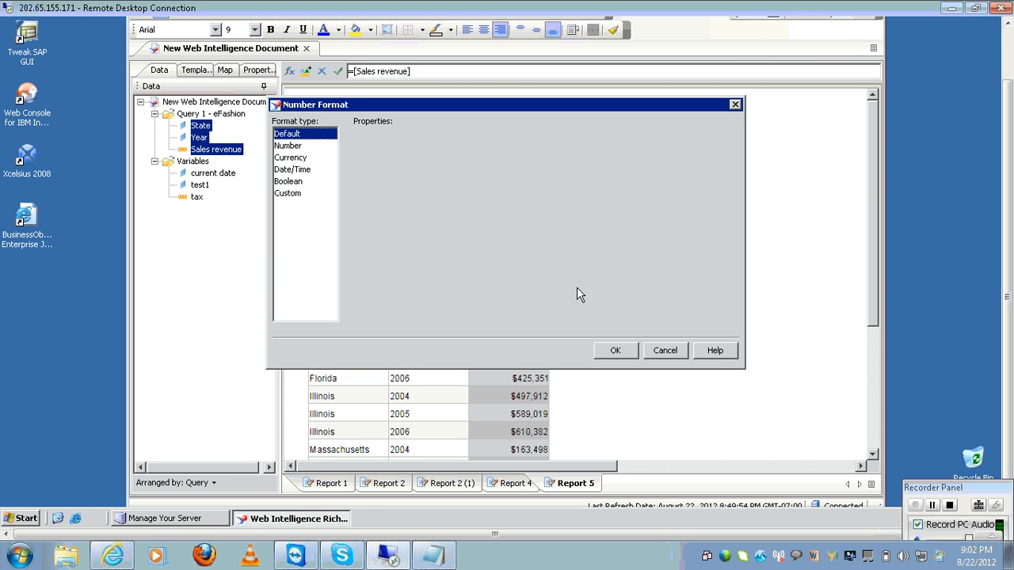
click(314, 146)
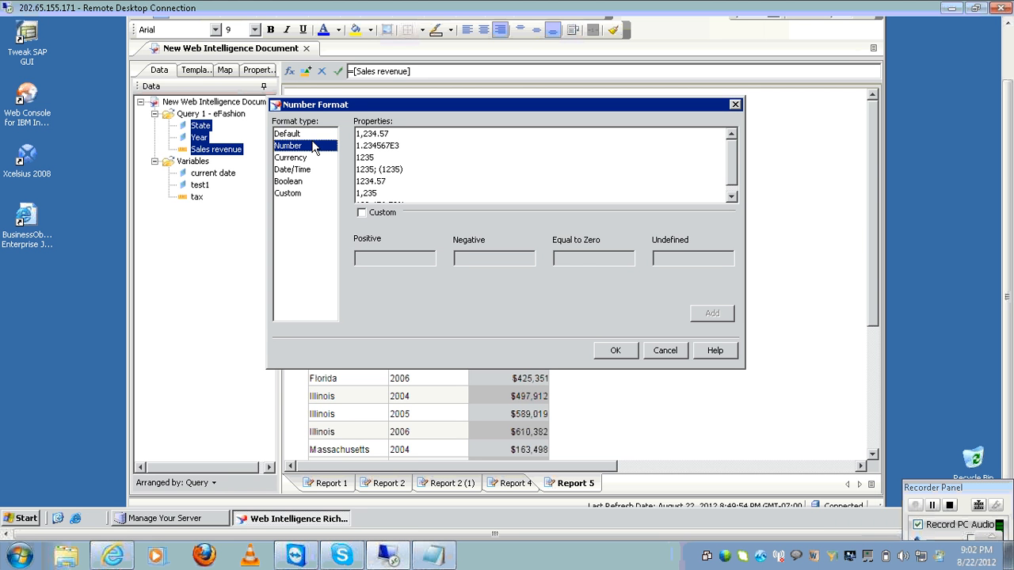
click(307, 158)
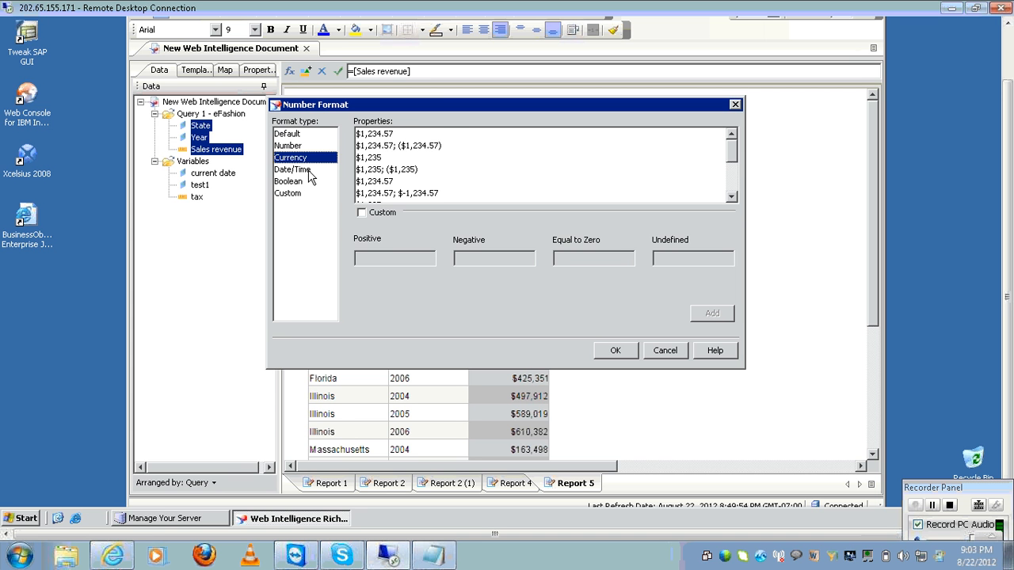
click(310, 176)
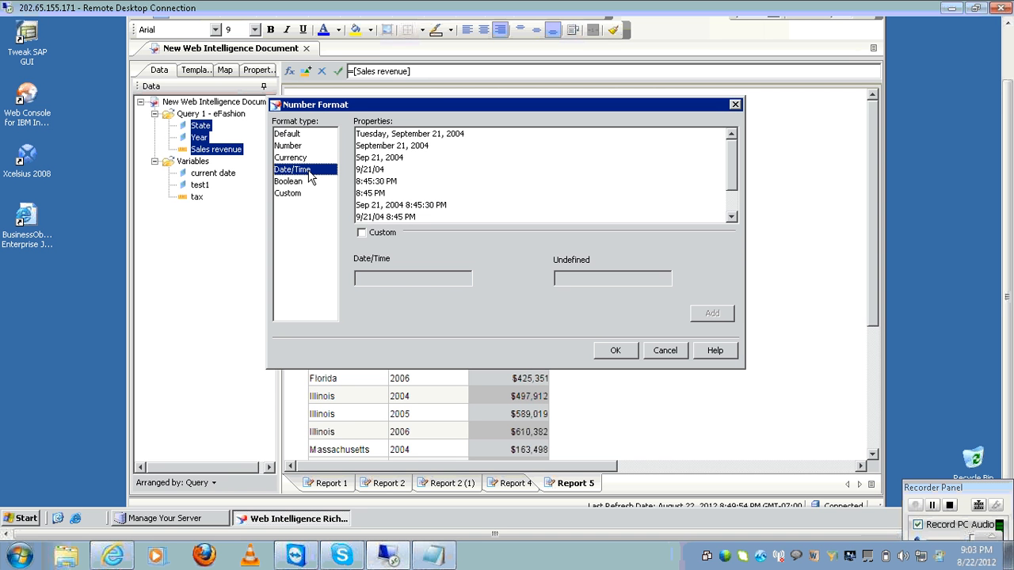
click(308, 147)
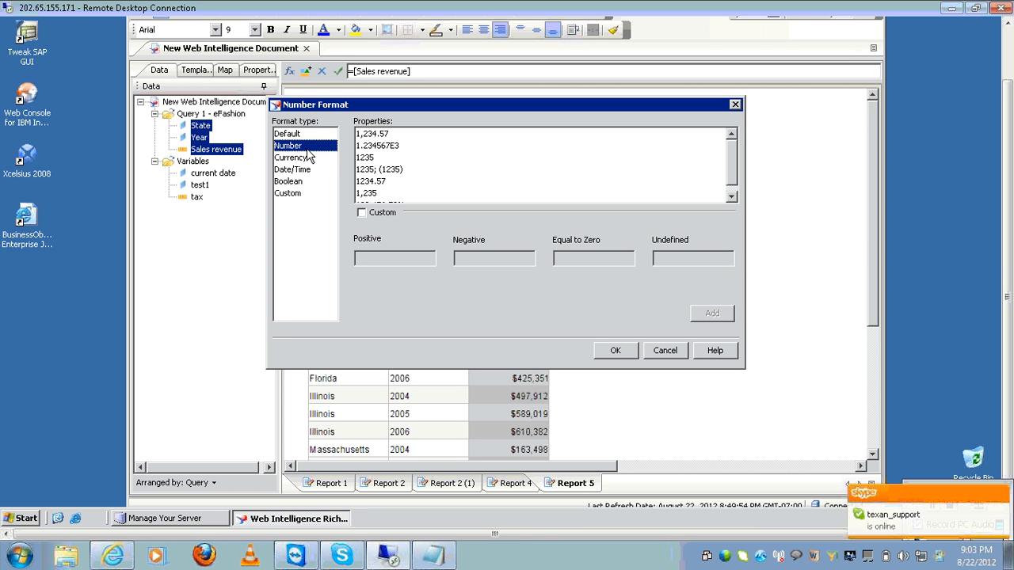
click(731, 196)
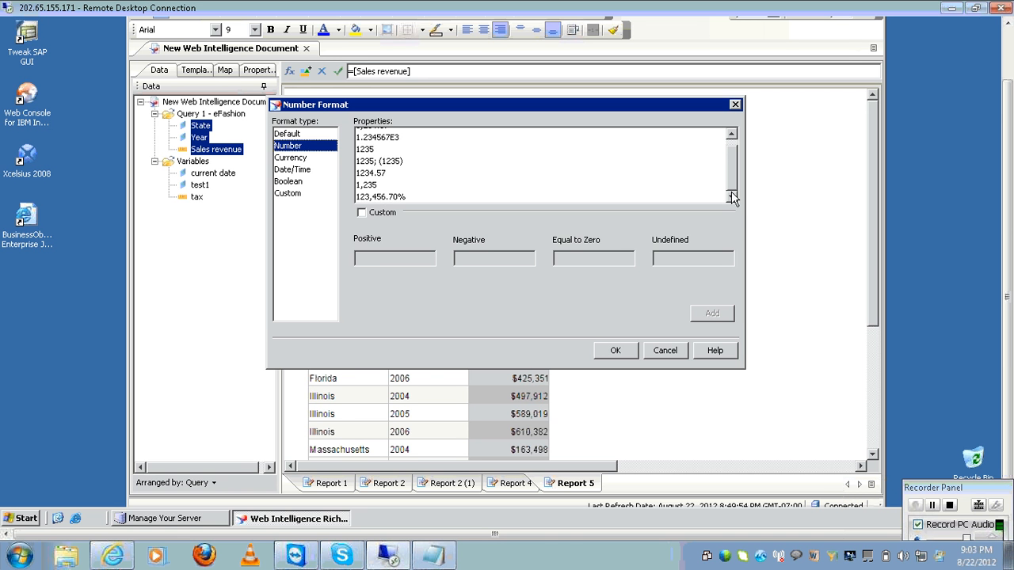
click(381, 153)
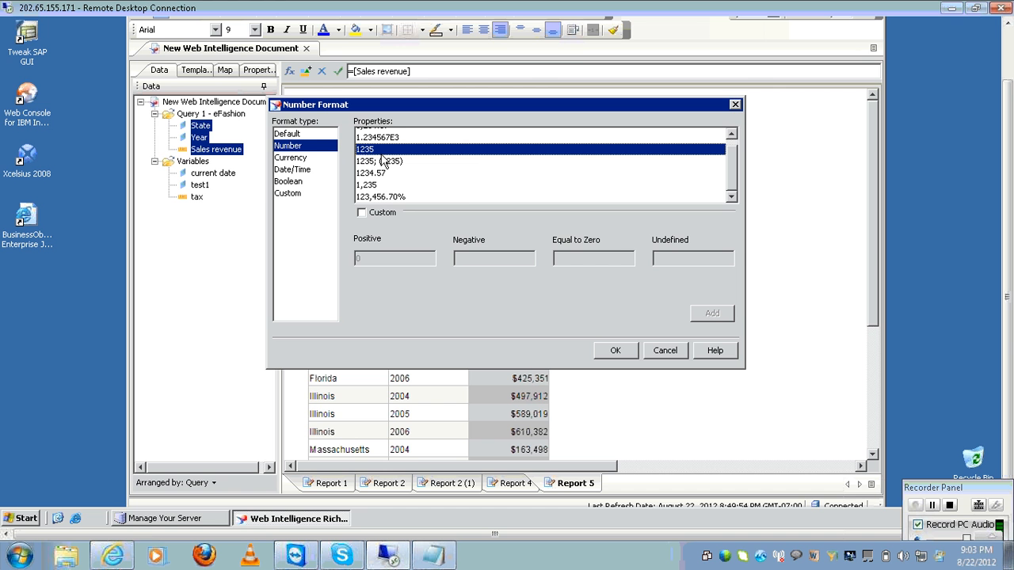
click(600, 356)
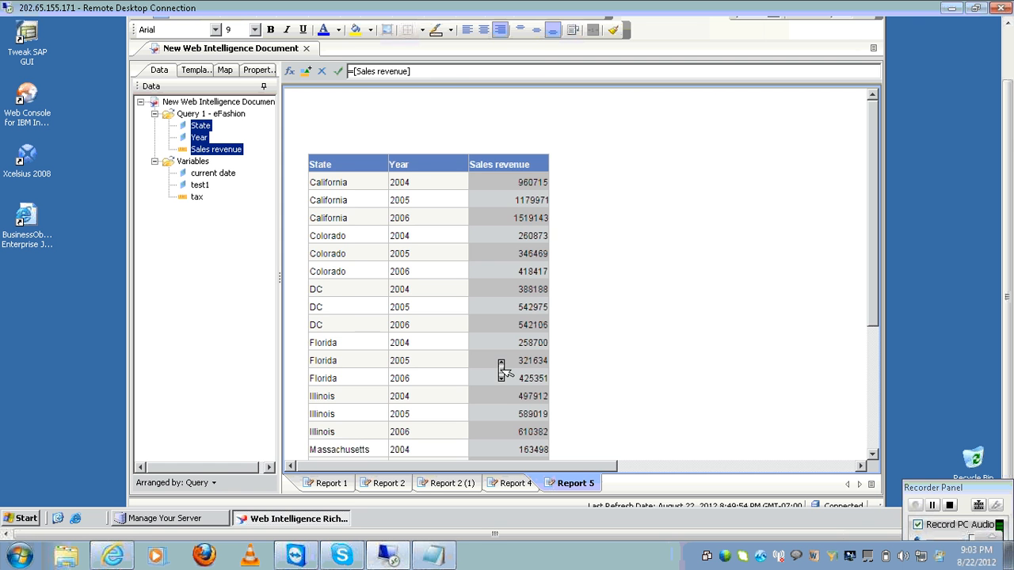
scroll(504, 368, down, 5)
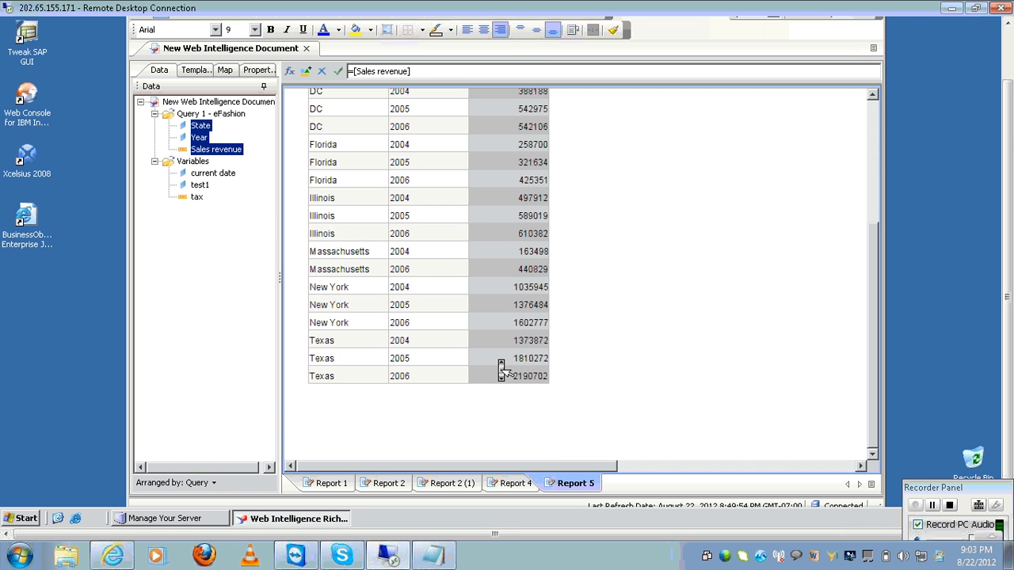
Step: Format Report 1's current date column with the Date/Time format "Tuesday, September 21, 2004" and widen the column to fit the full date
click(331, 493)
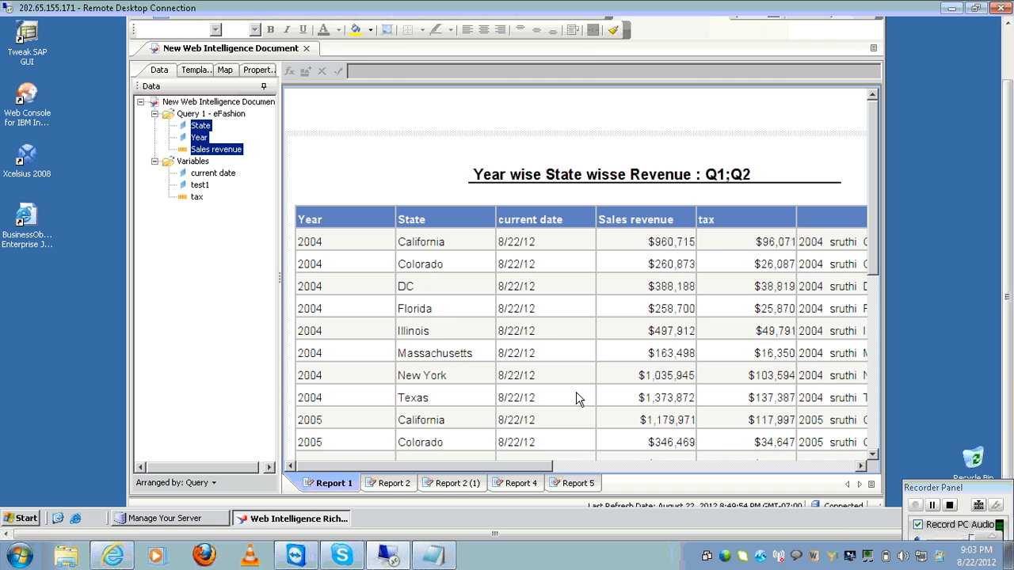
click(558, 340)
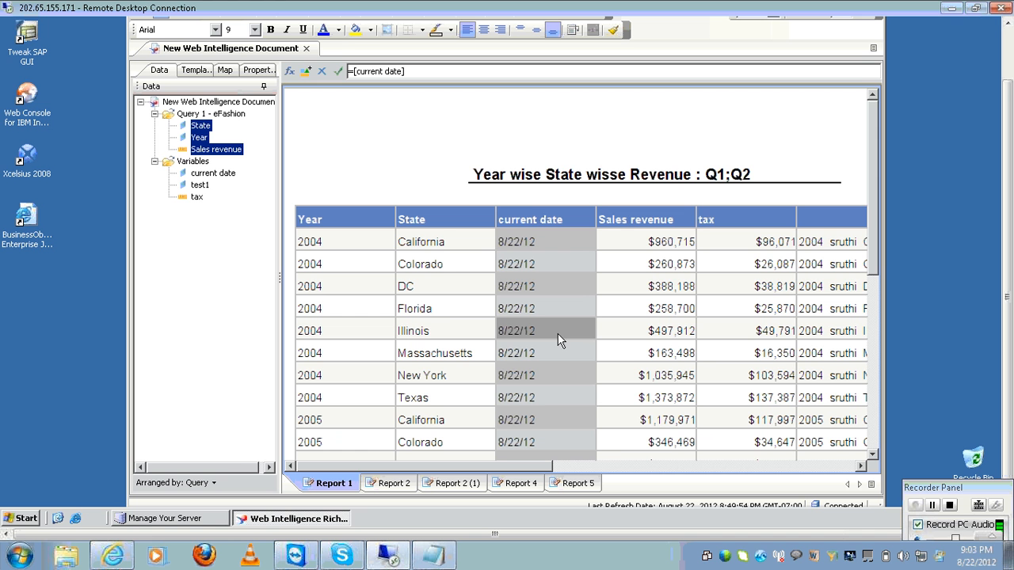
right_click(558, 340)
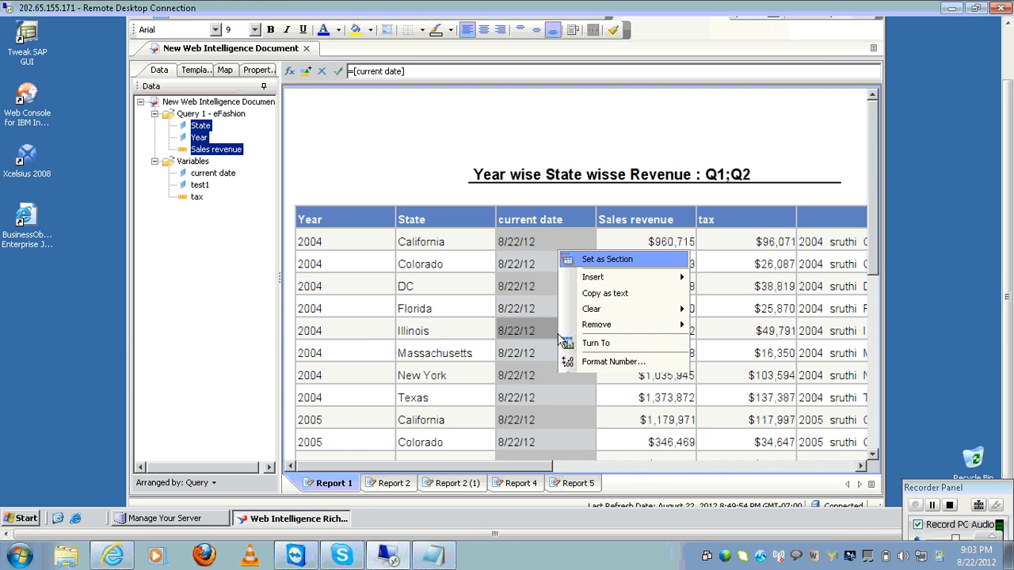
click(612, 361)
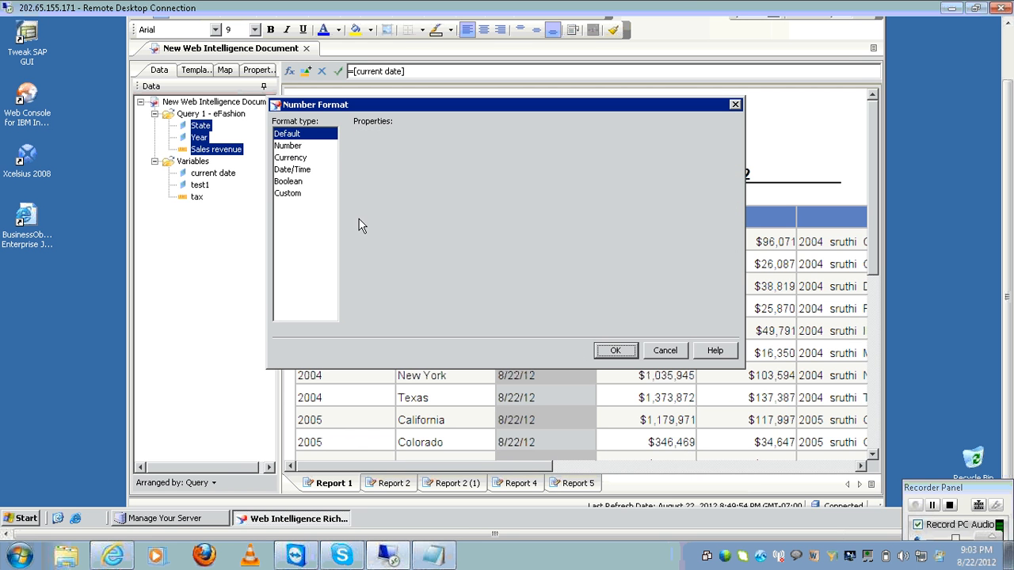
click(299, 169)
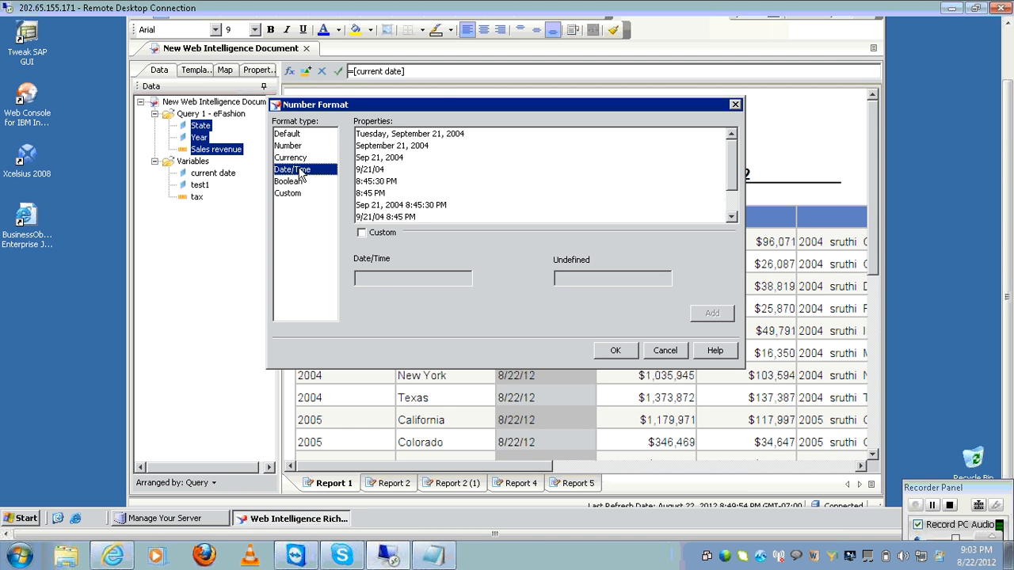
click(442, 135)
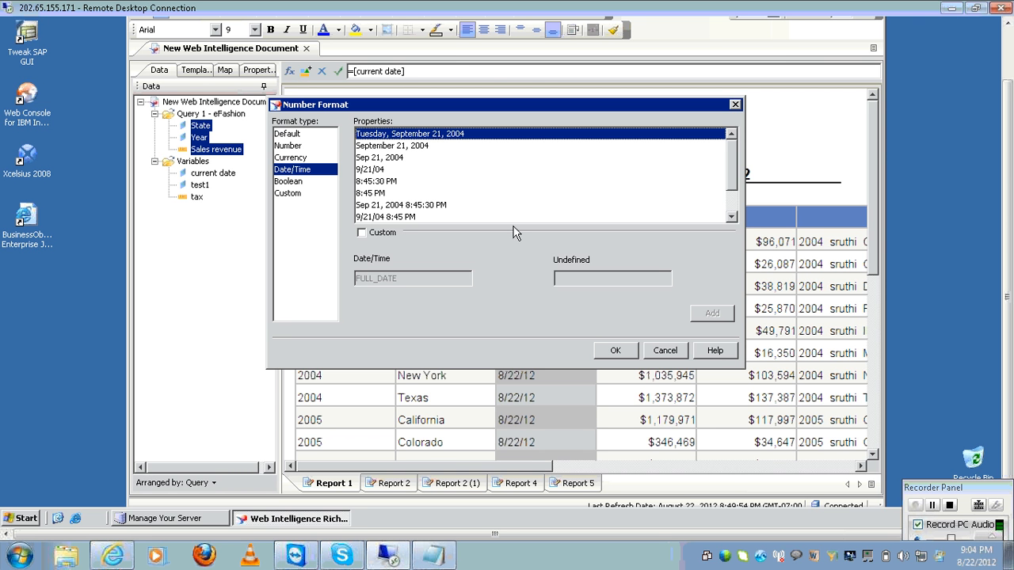
click(617, 351)
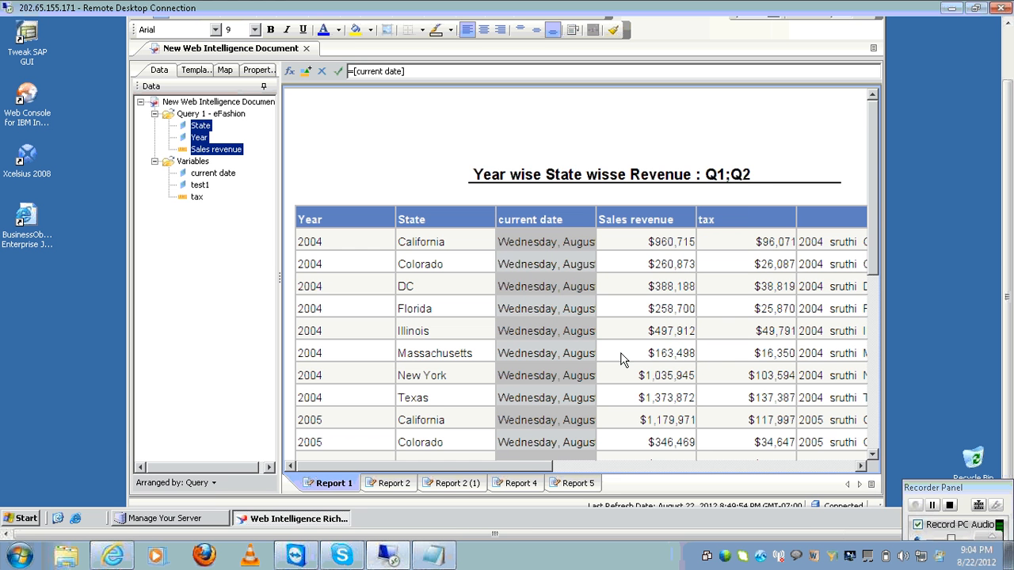
click(596, 241)
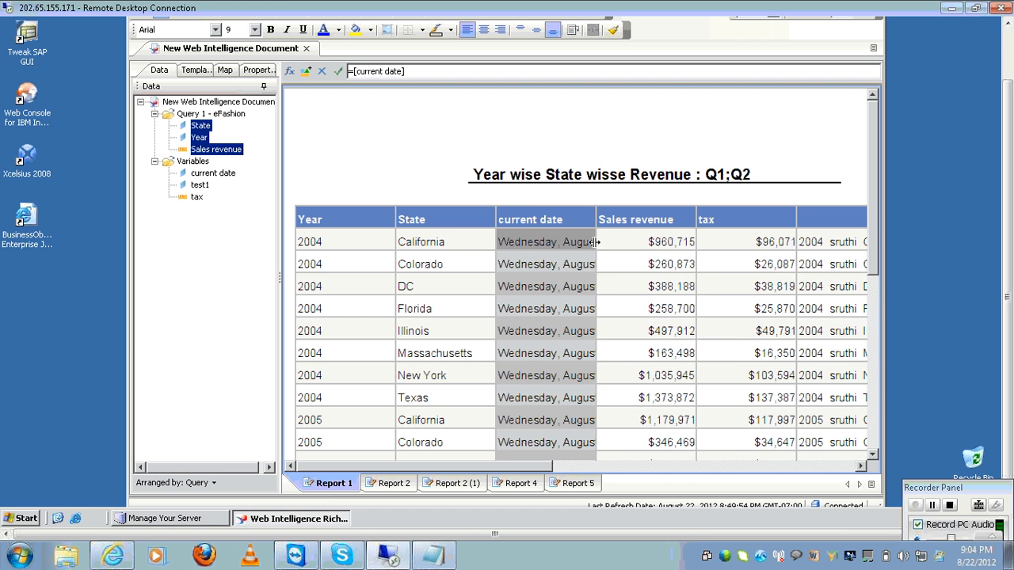
drag(596, 241, 680, 238)
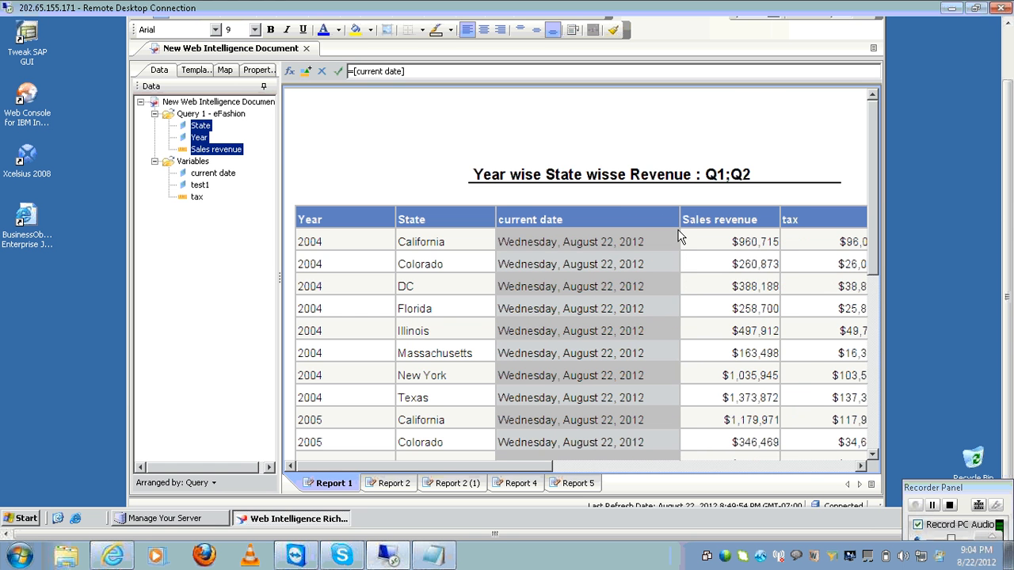
right_click(678, 235)
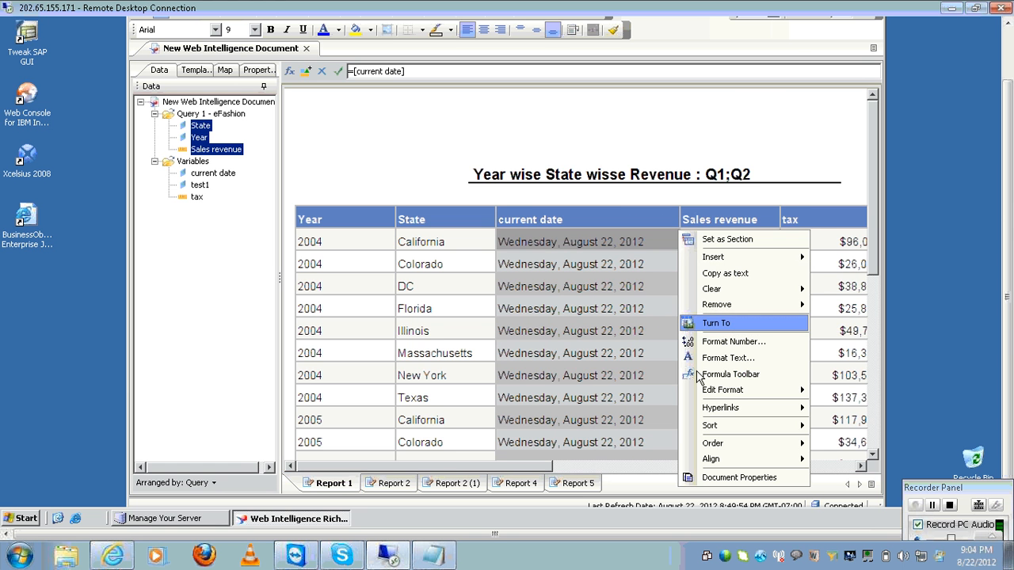
click(712, 339)
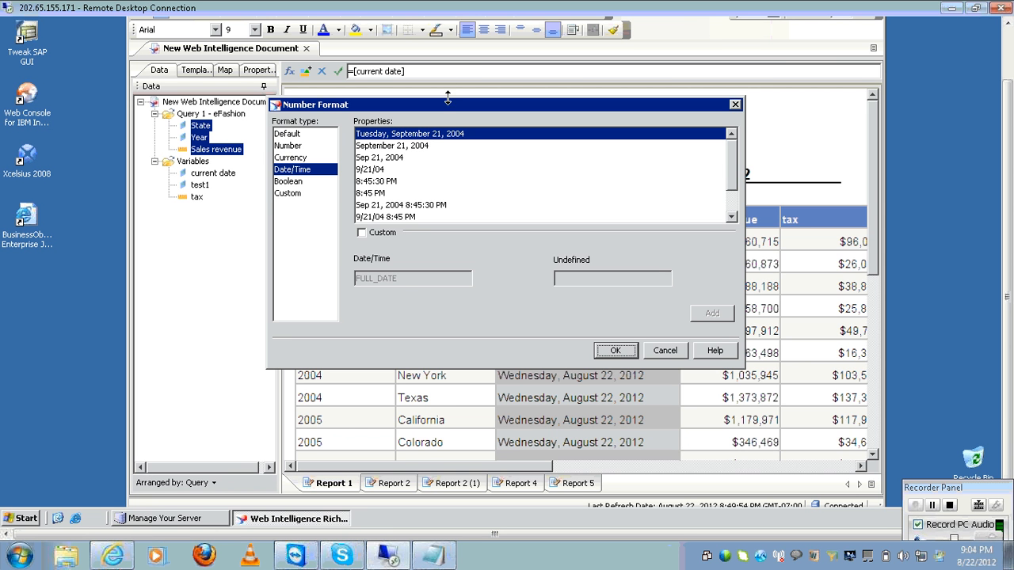
drag(446, 100, 289, 84)
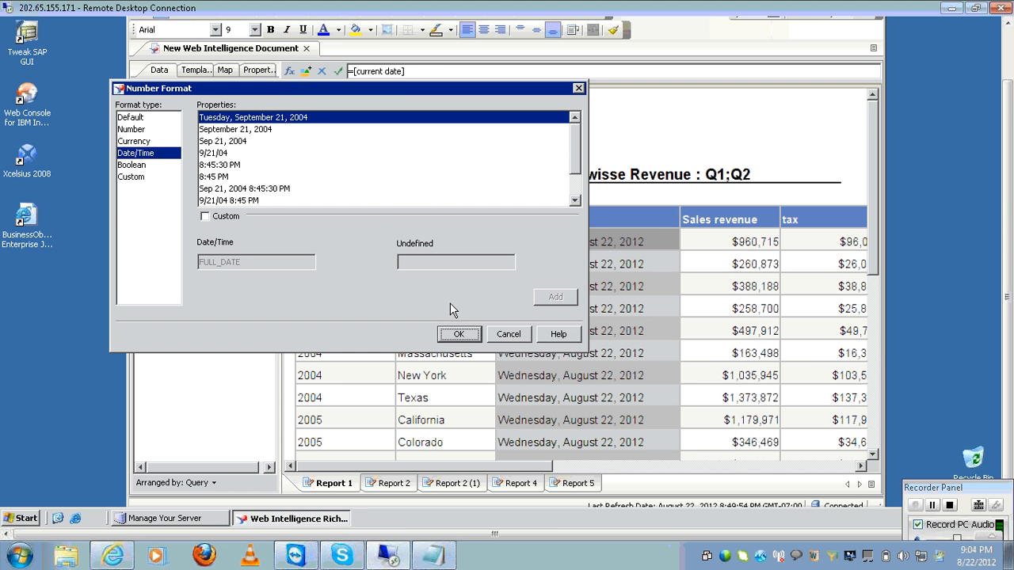
click(508, 333)
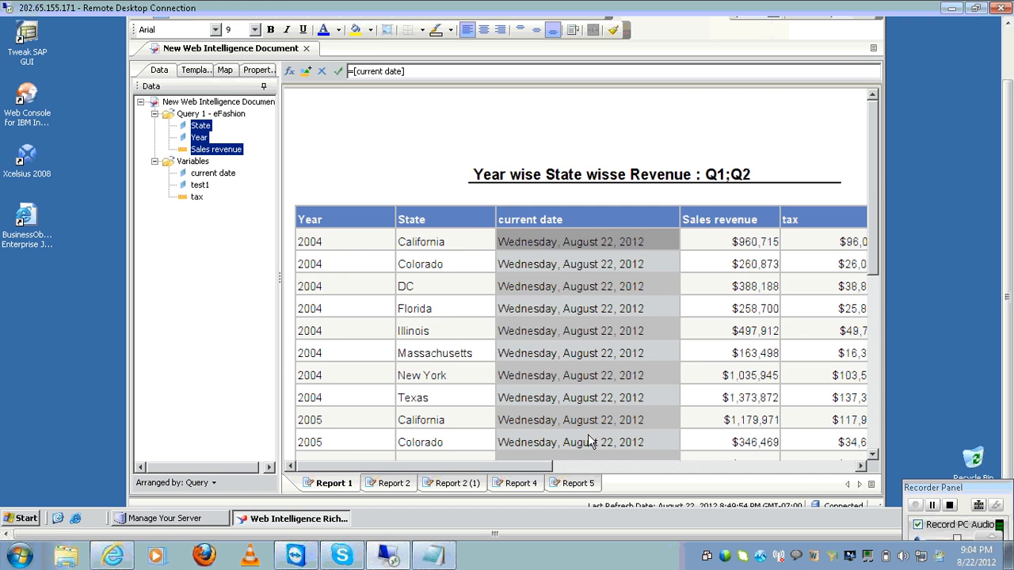
Step: Return to Report 5 and select the Sales revenue column's values in its table
click(578, 484)
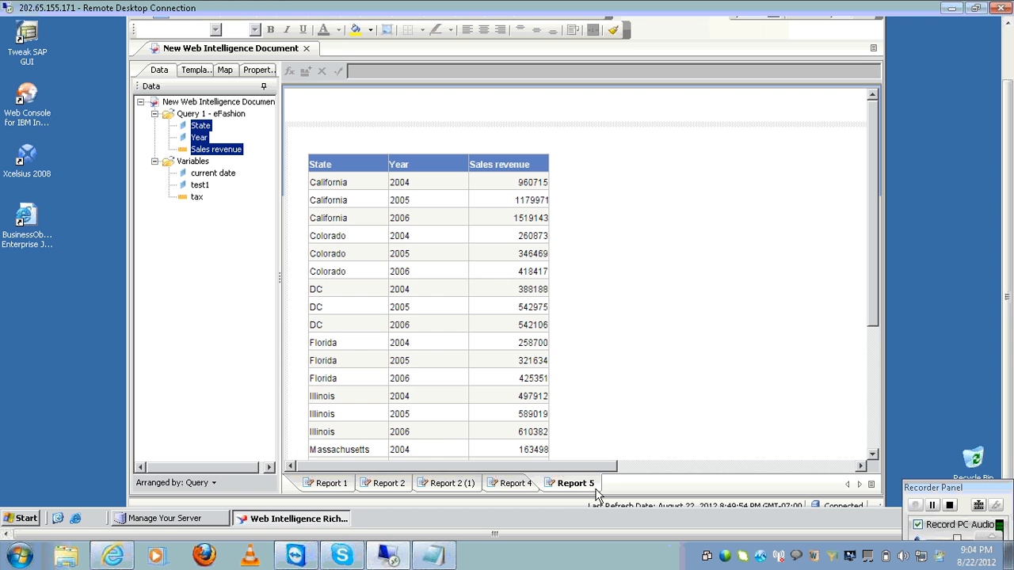
click(494, 290)
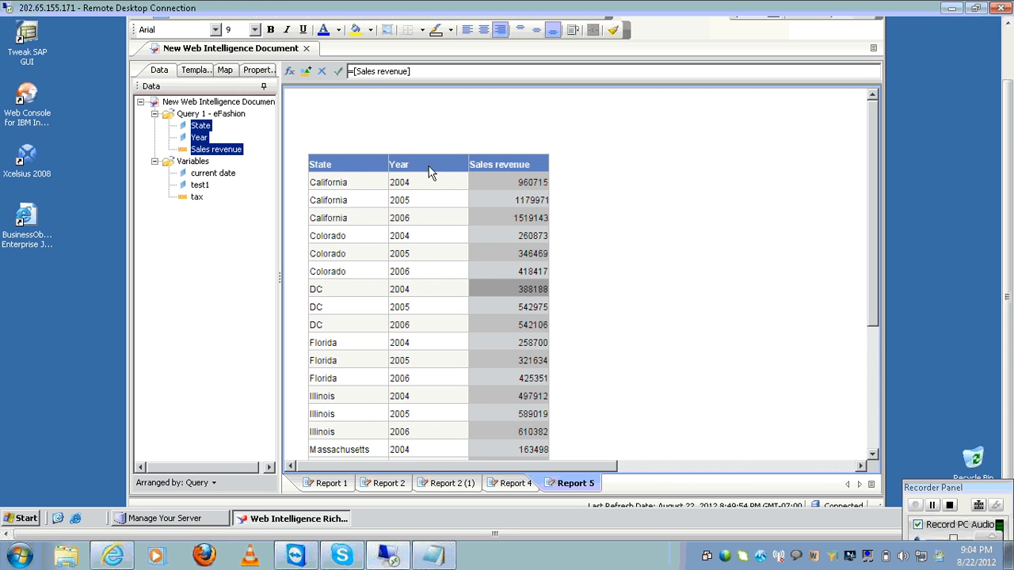
scroll(433, 175, down, 1)
click(441, 189)
click(488, 189)
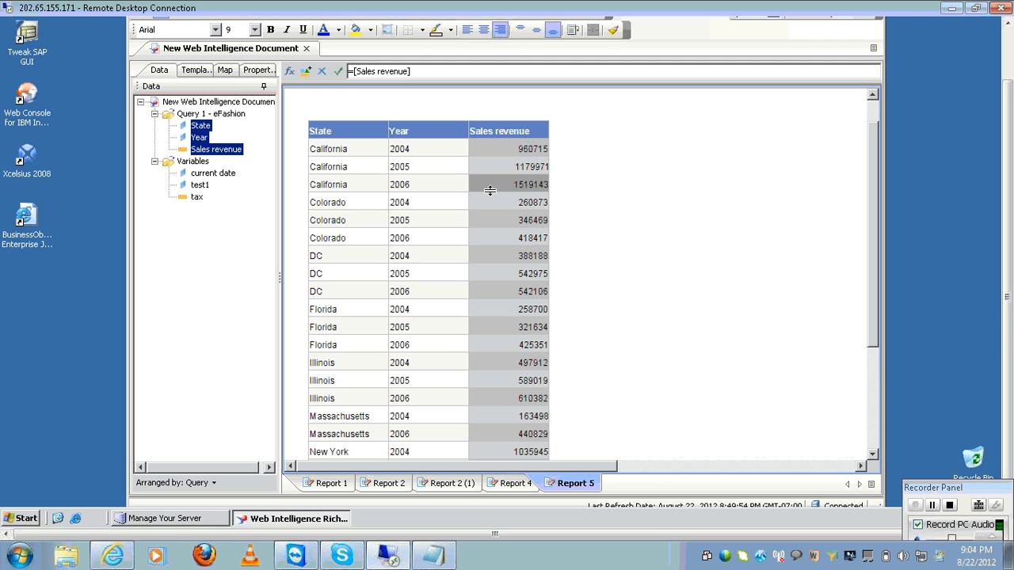
click(490, 189)
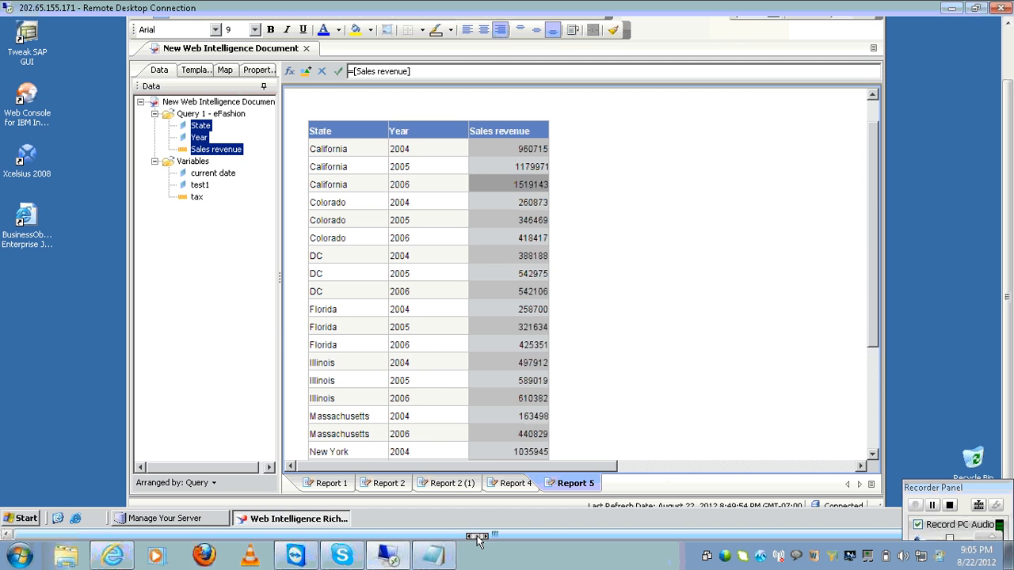
Step: Switch to the vru2208 Notepad file and add the note "to quickly analyse ur data" below the existing text
click(433, 554)
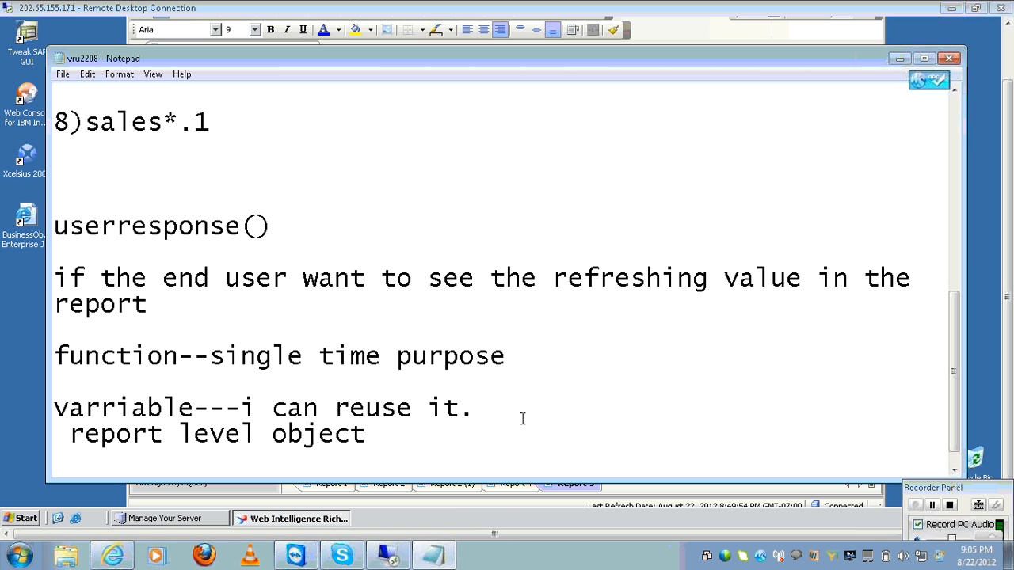
key(Return)
key(Return)
key(Return)
text(to)
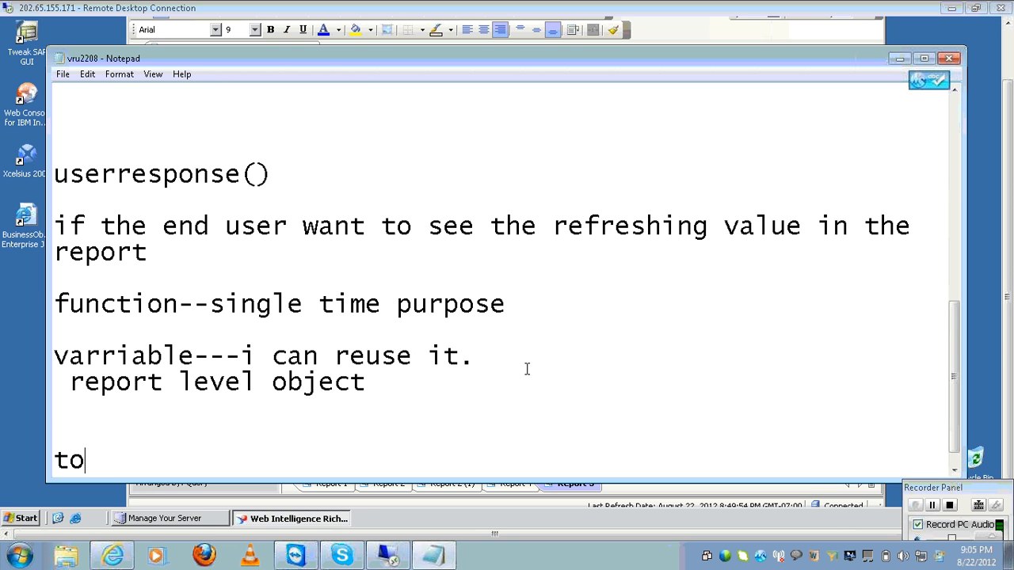
text( quickly anal)
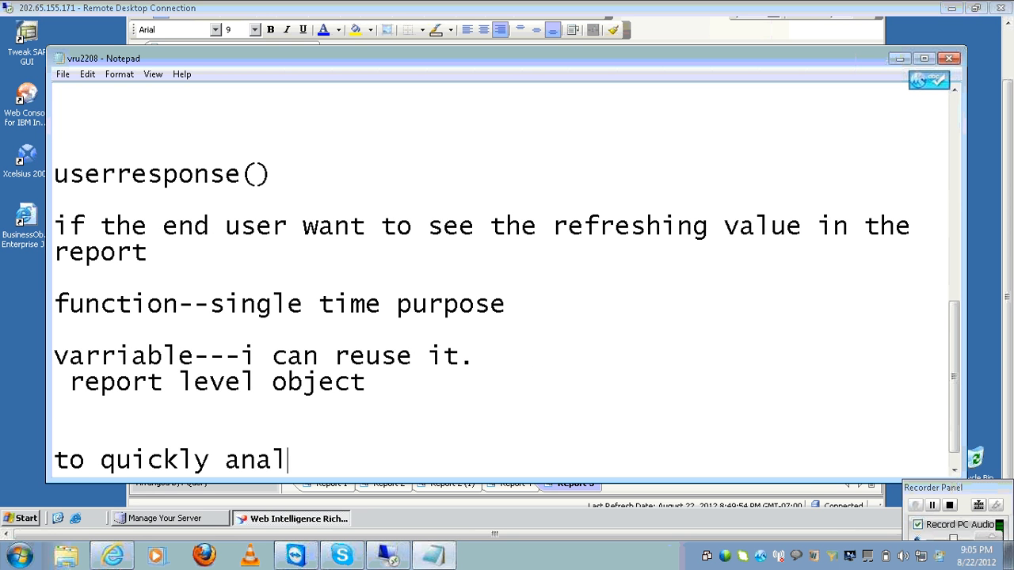
text(yse ur data)
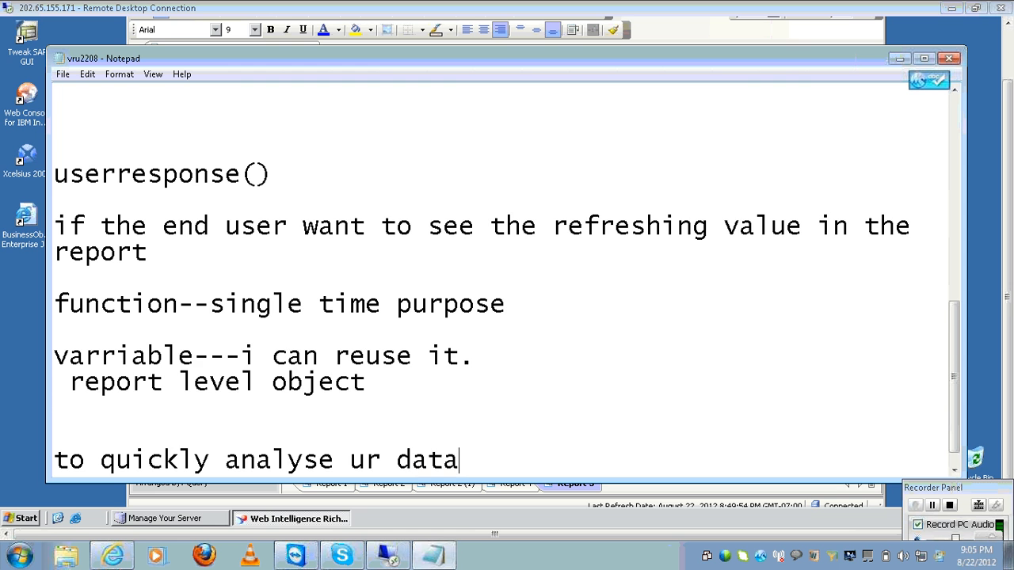
Step: Add the line "conditional formatting--highlighting the data" below the note about quickly analysing data
key(Return)
key(Return)
text(co)
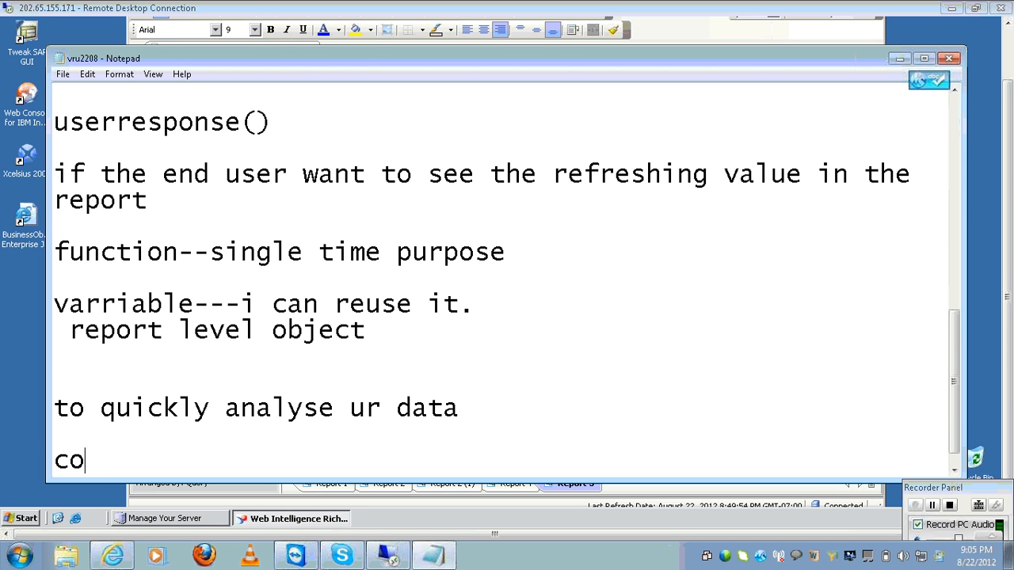
text(nditional forma)
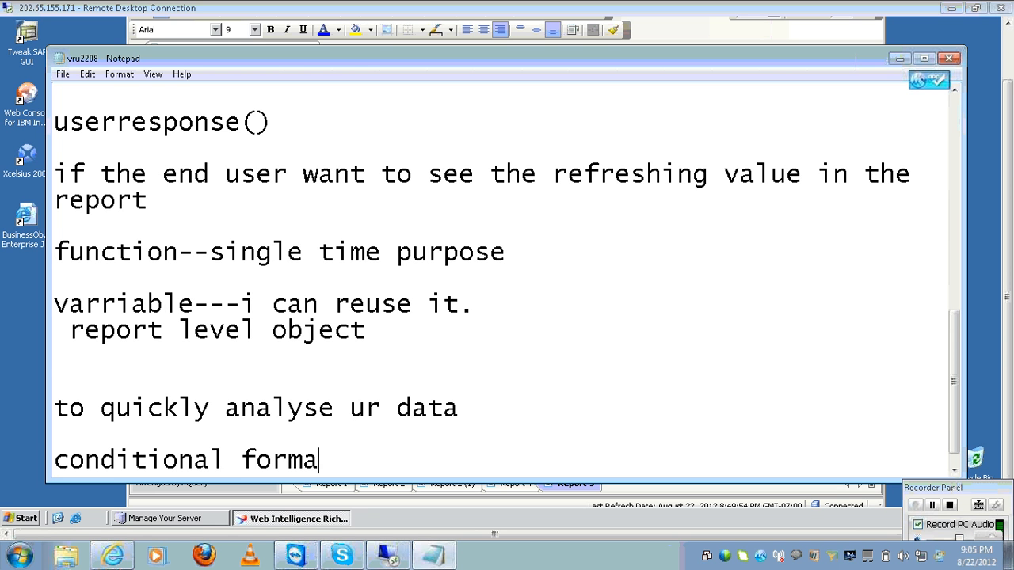
text(tting--)
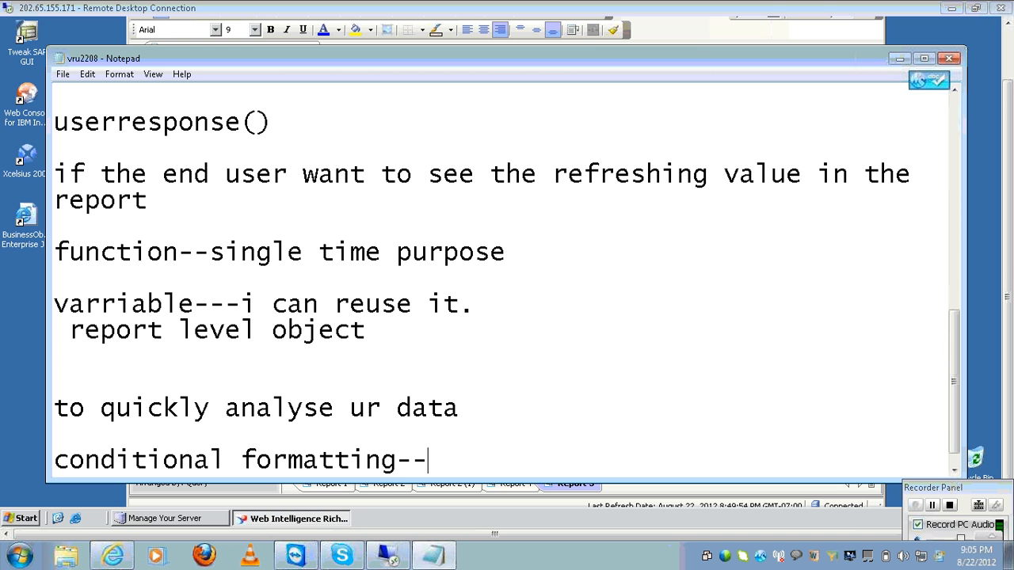
text(highligh)
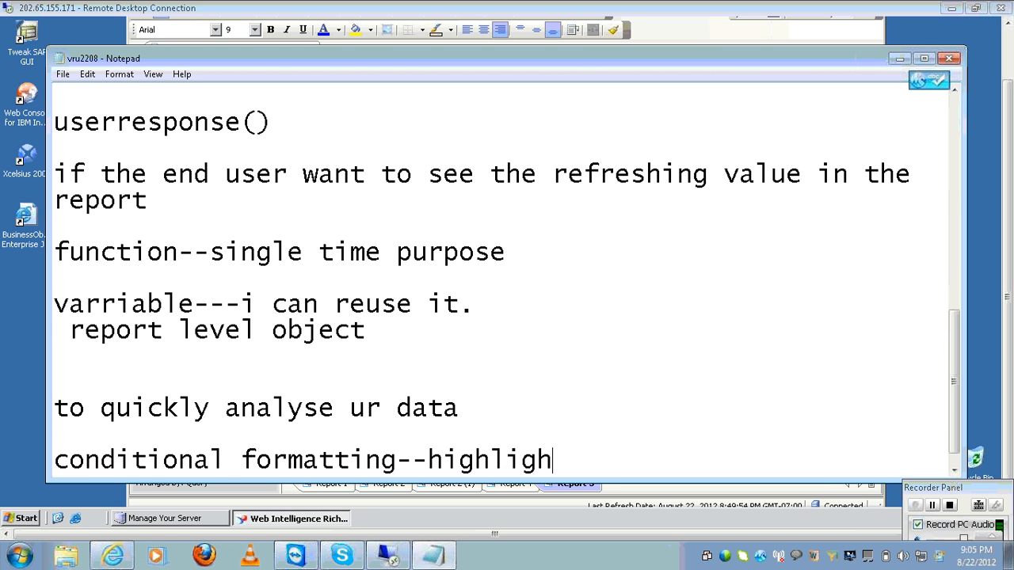
text(ting the data)
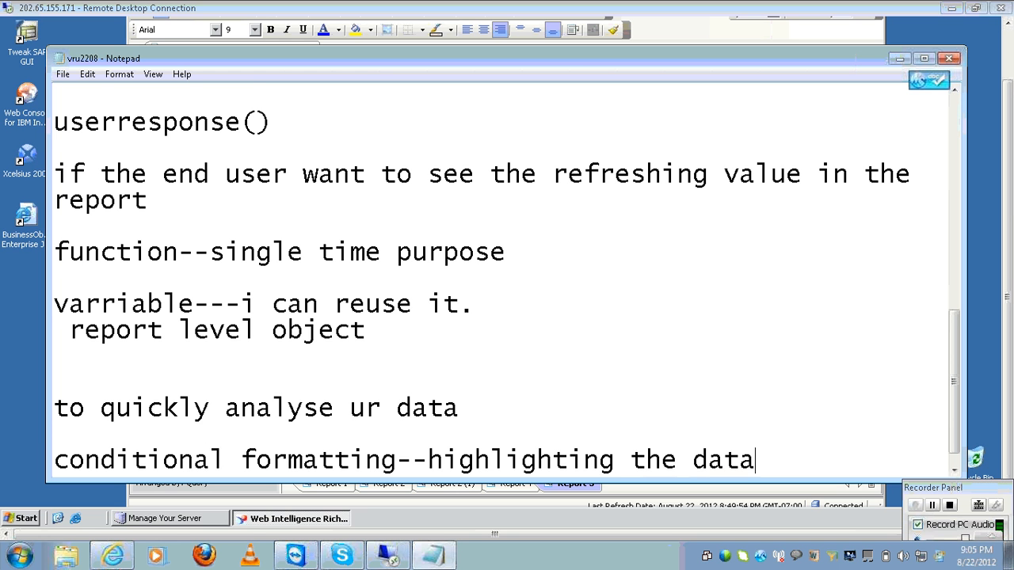
Step: Add the line "the data meets the target or not" under the conditional formatting note
key(Return)
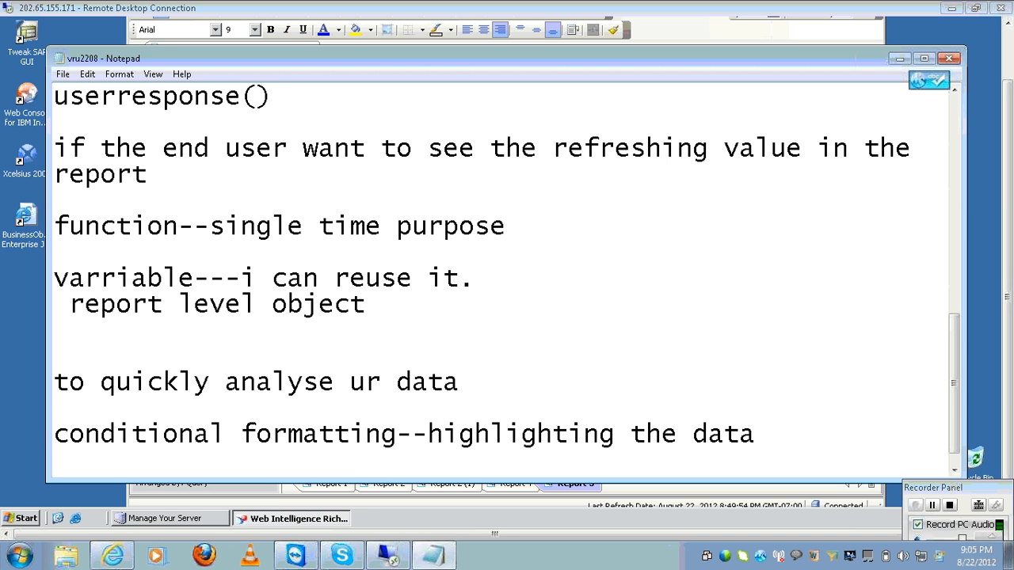
text(w)
key(BackSpace)
text(the data meets )
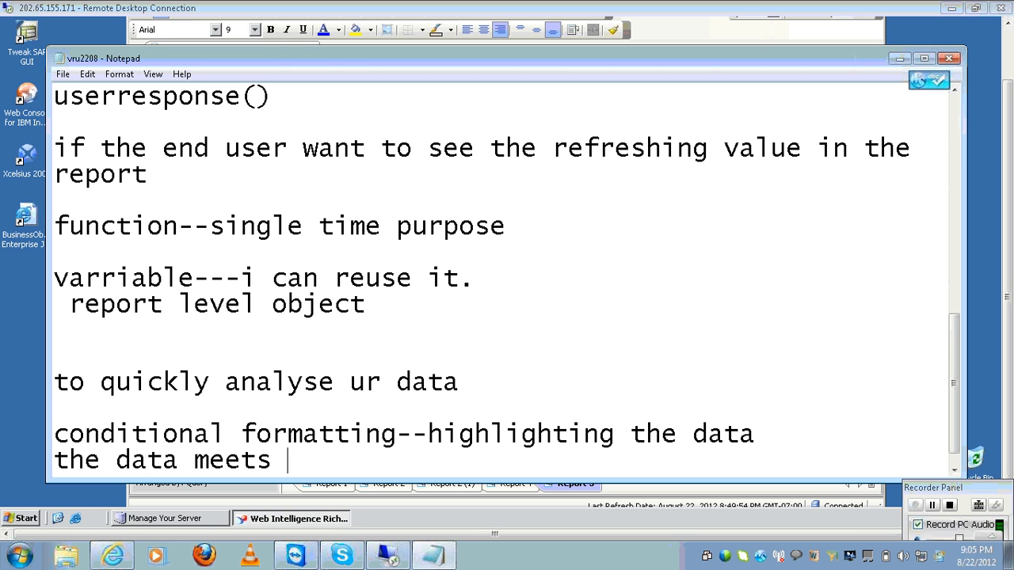
text(the tara)
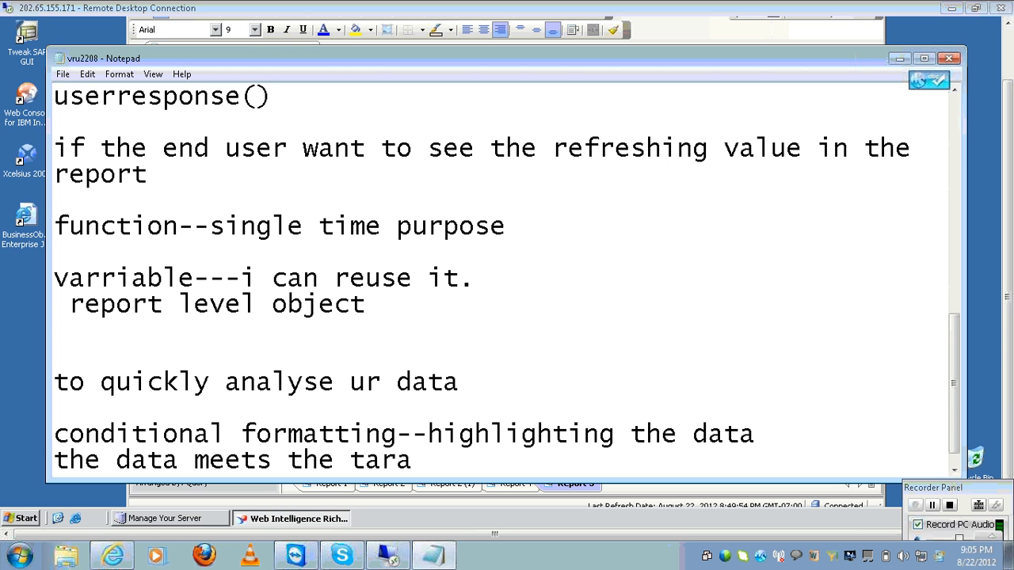
key(BackSpace)
text(get or not)
key(Return)
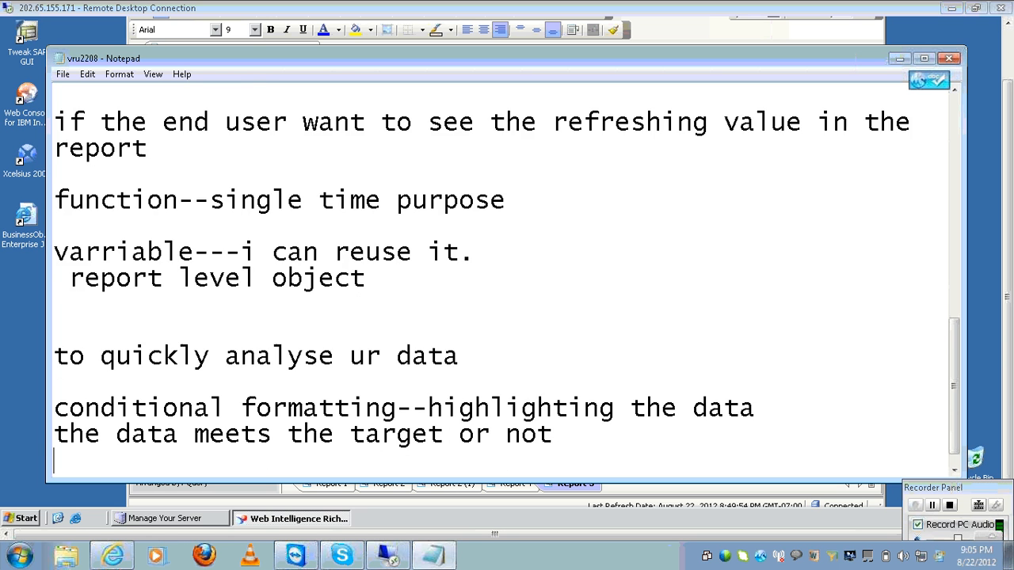
key(Return)
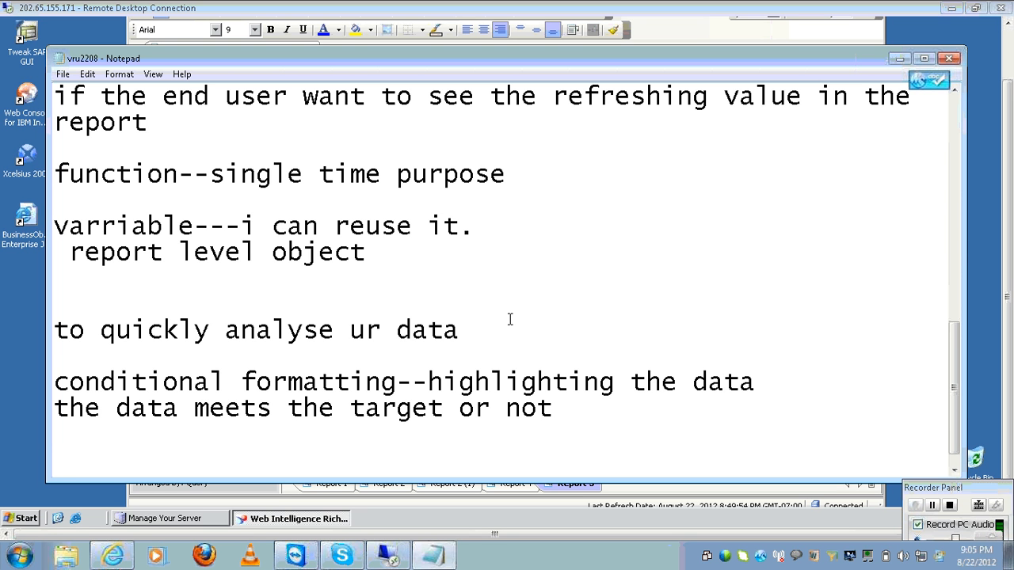
Step: Insert the prefix "alerter--" at the start of the conditional formatting line
click(54, 385)
text(alerter)
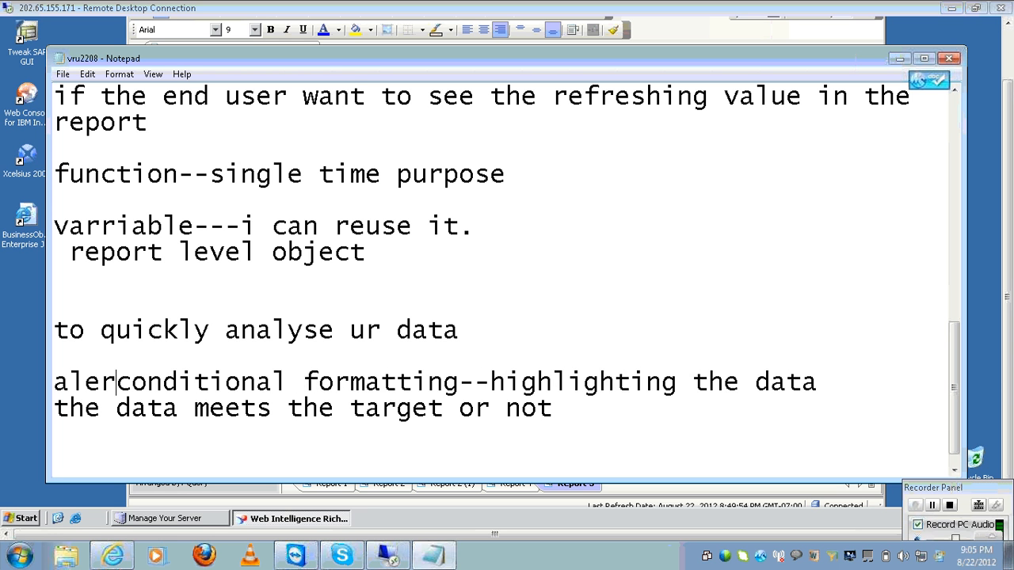
text(--)
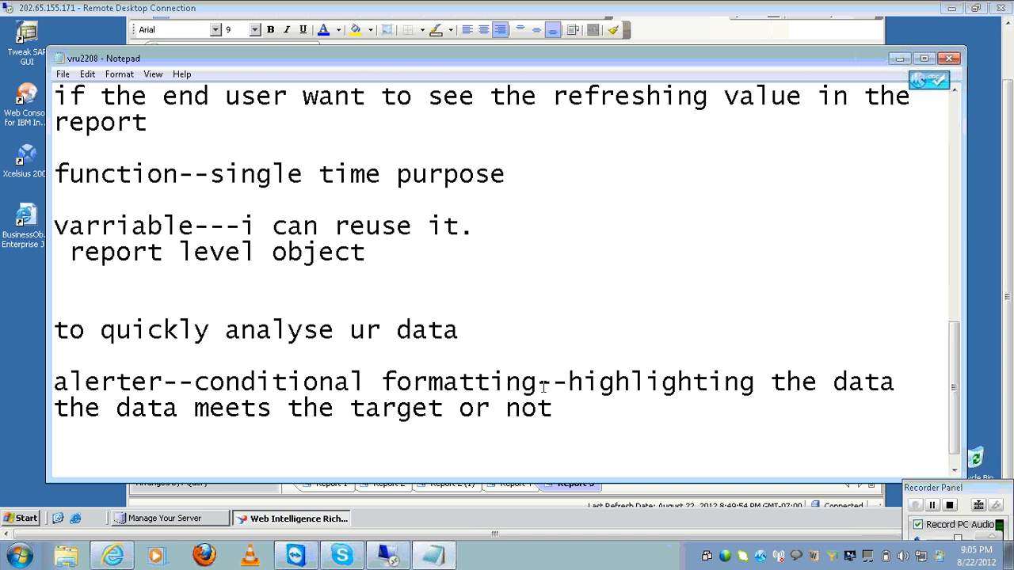
Step: Select the words "conditional formatting" in the alerter line to point them out
key(shift+Left)
key(shift+Left)
key(shift+Left)
key(shift+Left)
key(shift+Left)
key(shift+Left)
key(shift+Left)
key(shift+Left)
key(shift+Left)
key(shift+Left)
key(shift+Left)
key(shift+Left)
key(shift+Left)
key(shift+Left)
key(shift+Left)
key(shift+Left)
key(shift+Left)
key(shift+Left)
key(shift+Left)
key(shift+Left)
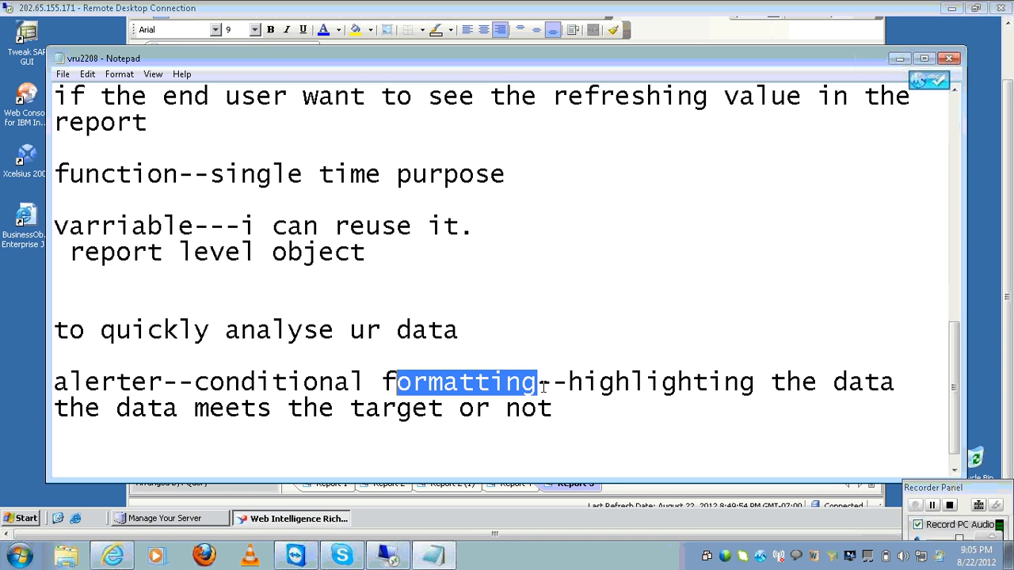
key(shift+Left)
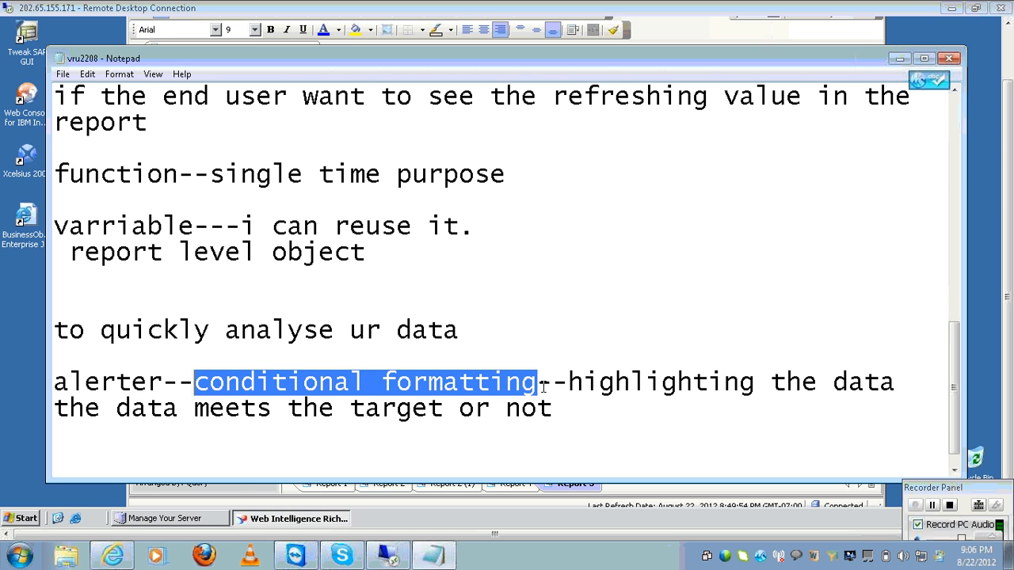
Step: Add the heading "condition" below the alerter notes and start an indented line under it
click(710, 441)
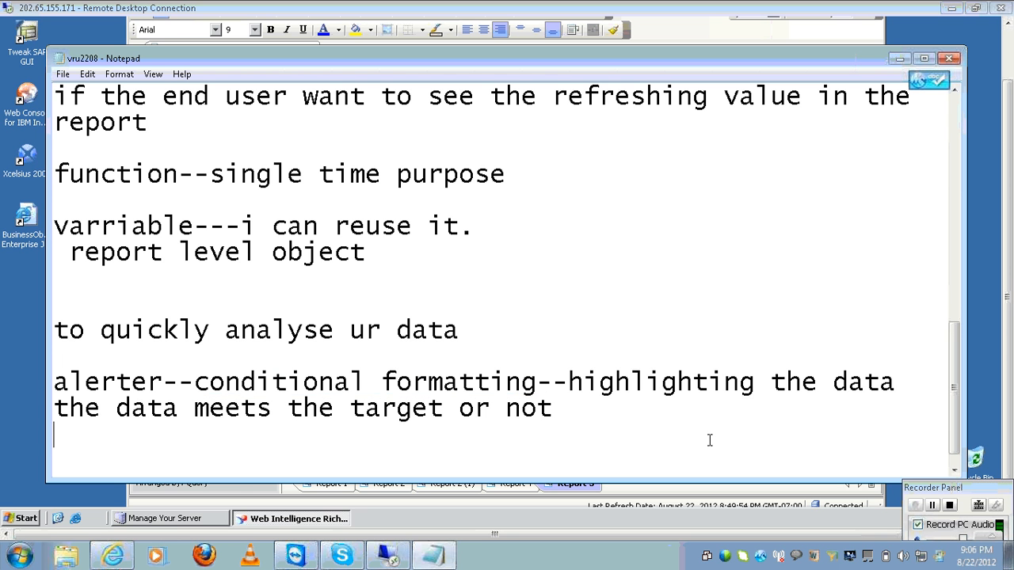
key(Return)
key(Return)
text(condition)
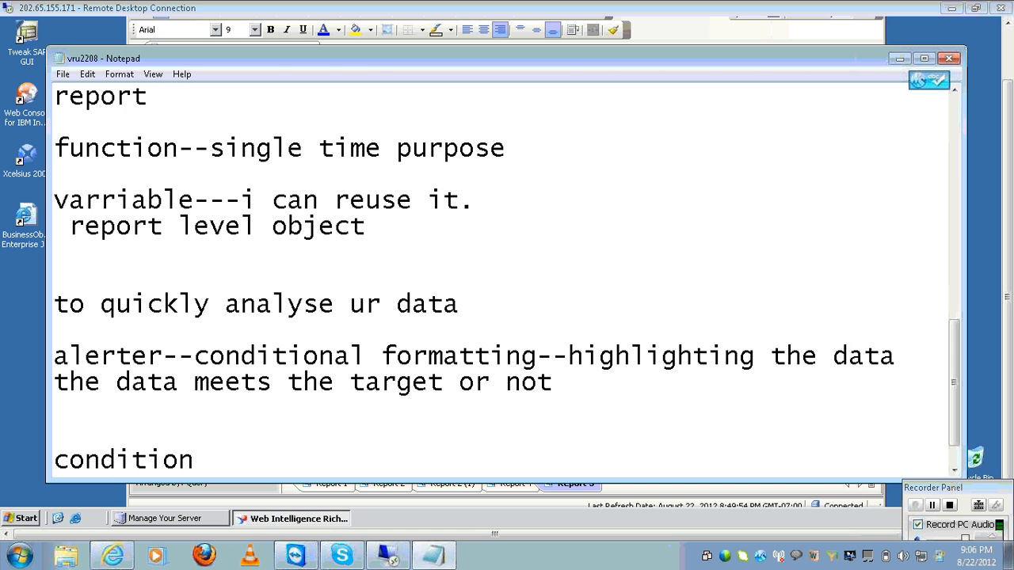
key(Return)
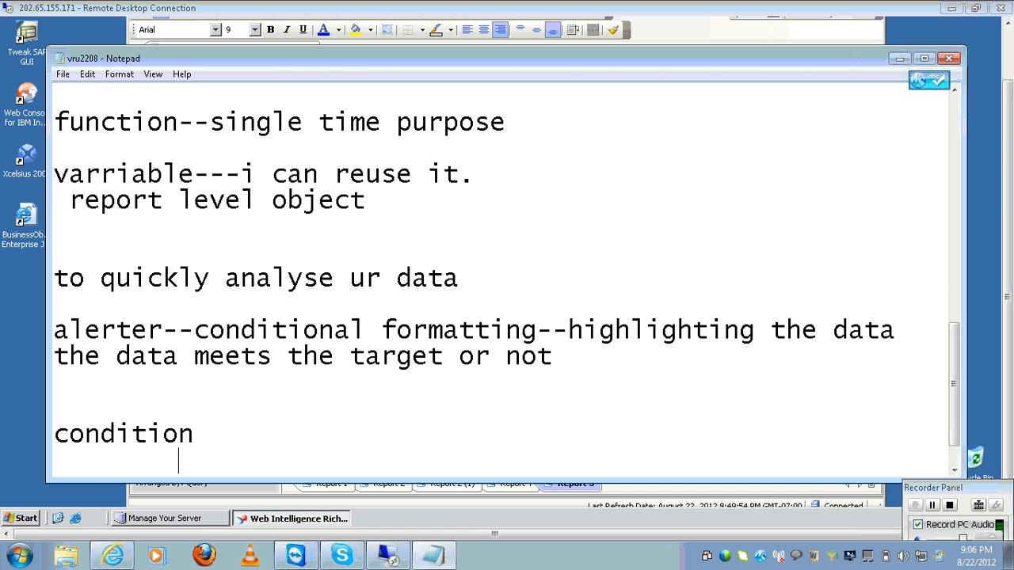
text(year)
key(Tab)
text(=)
key(BackSpace)
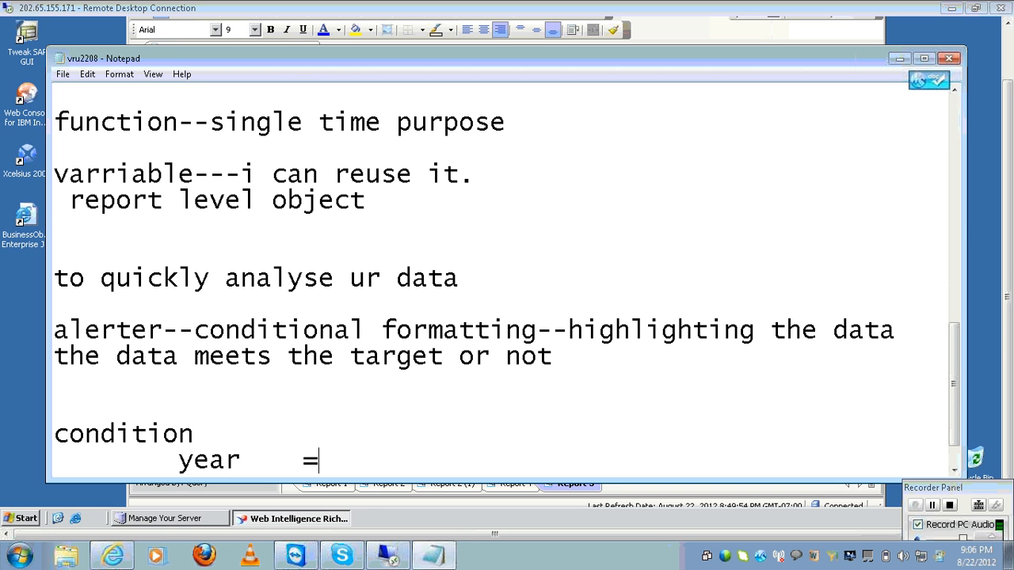
key(BackSpace)
key(BackSpace)
key(BackSpace)
key(BackSpace)
key(BackSpace)
key(BackSpace)
Step: Write the example condition "sales revenue > 500000" on the indented line under the "condition" heading
text(sa)
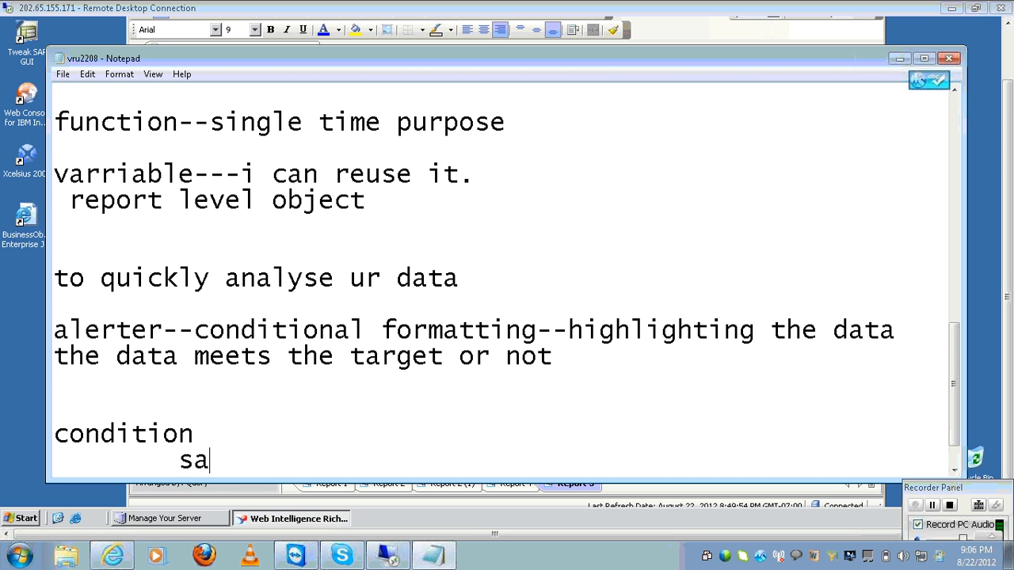
text(les revenue)
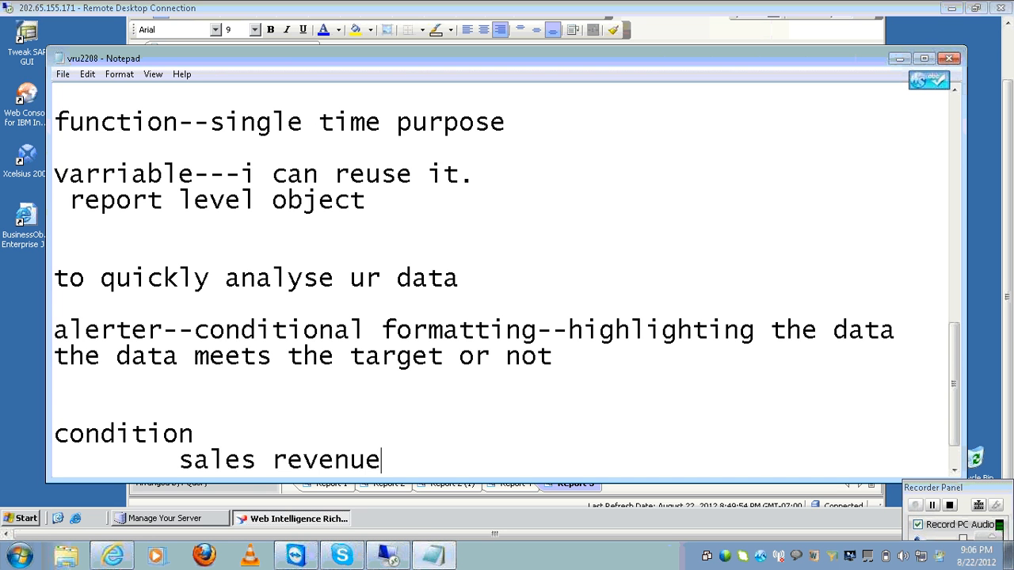
text( > 500000)
key(Return)
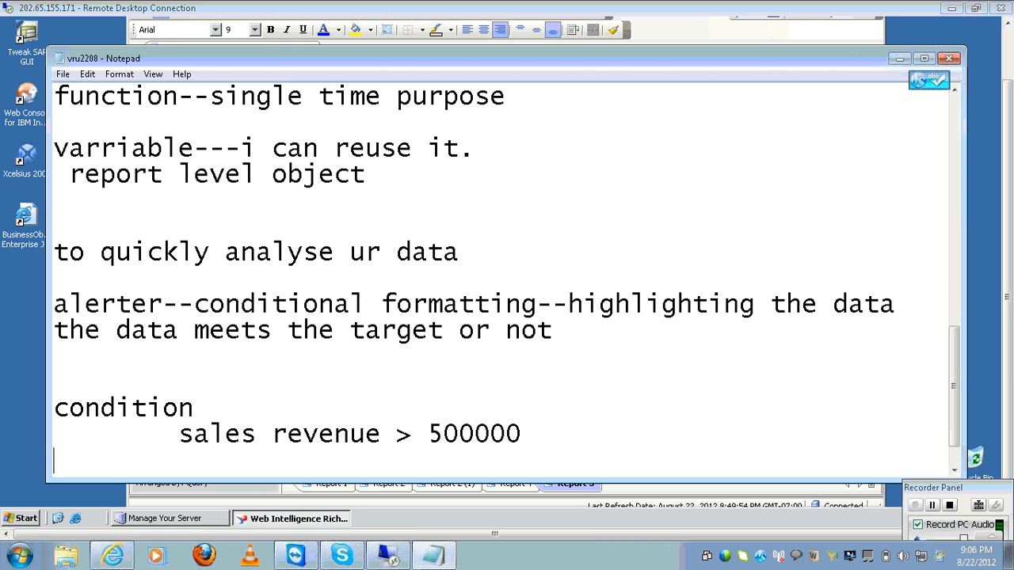
Step: Add the indented line "then green color" beneath the sales revenue condition
key(Tab)
key(Tab)
text(then )
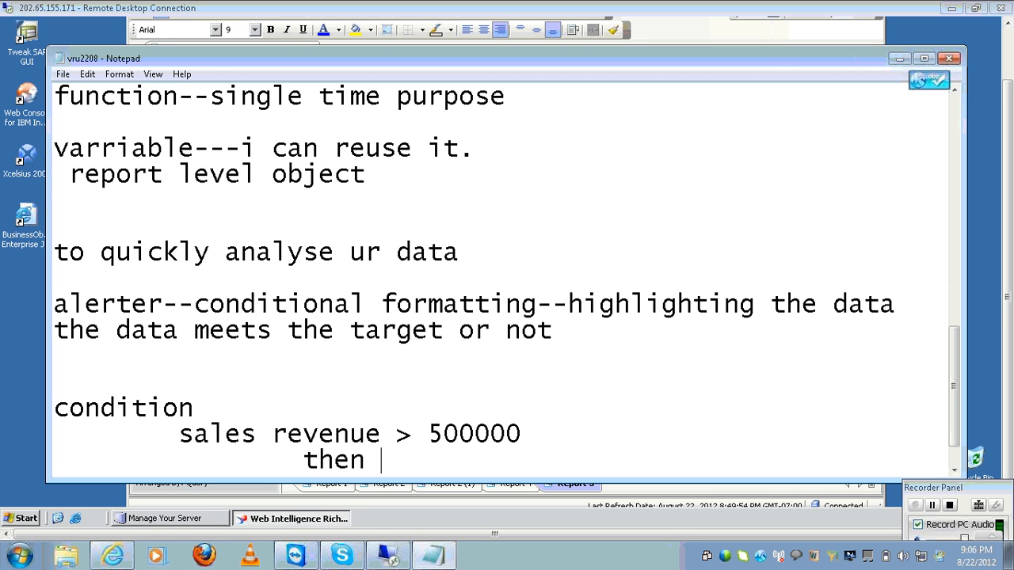
text(green color)
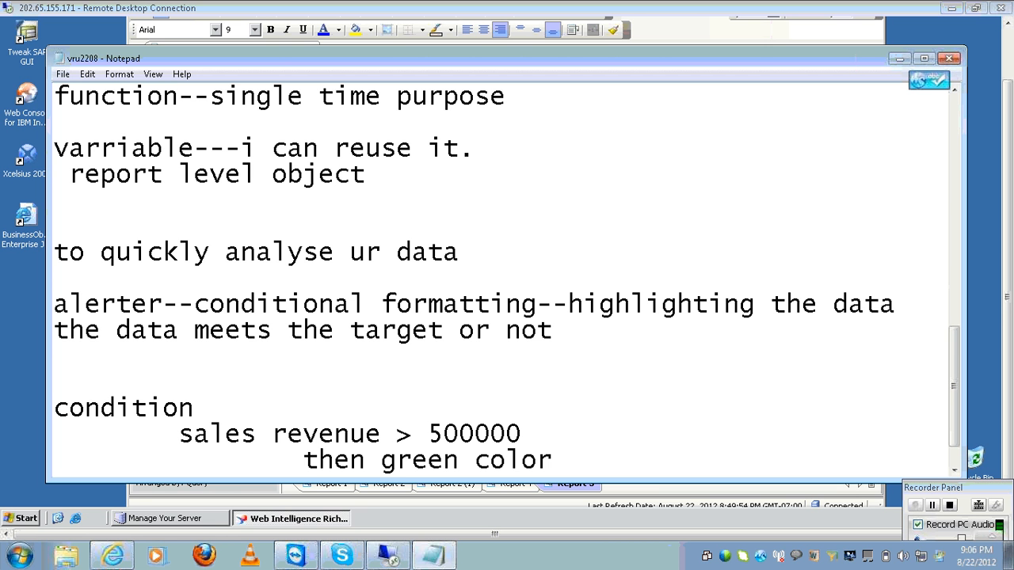
Step: Insert the label "format" at the beginning of the "then green color" line
key(Left)
key(Left)
key(Left)
key(Left)
key(Left)
key(Left)
key(Left)
key(Left)
key(Left)
key(Left)
key(Left)
key(Left)
key(Left)
key(Left)
key(Left)
key(Left)
key(Left)
key(Left)
text(format)
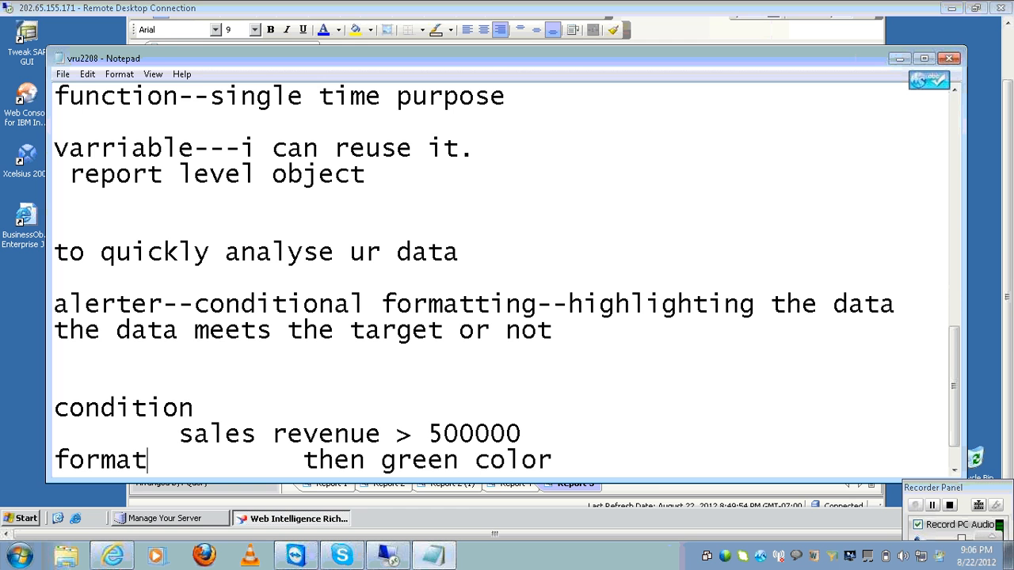
Step: Return to Web Intelligence and create a new alerter named Alerter1 on Report 5's selected Sales revenue column
click(417, 559)
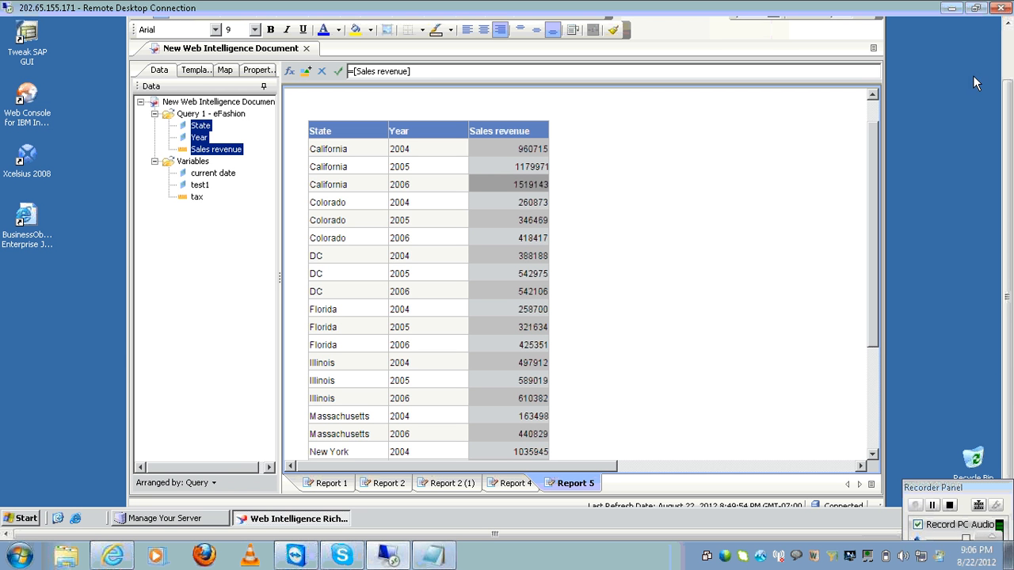
click(1007, 52)
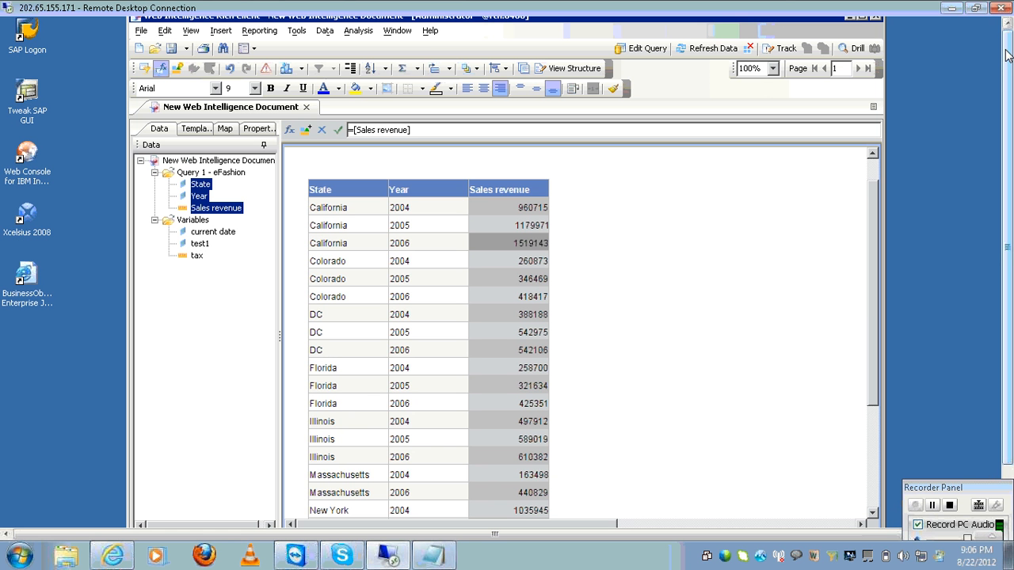
click(267, 69)
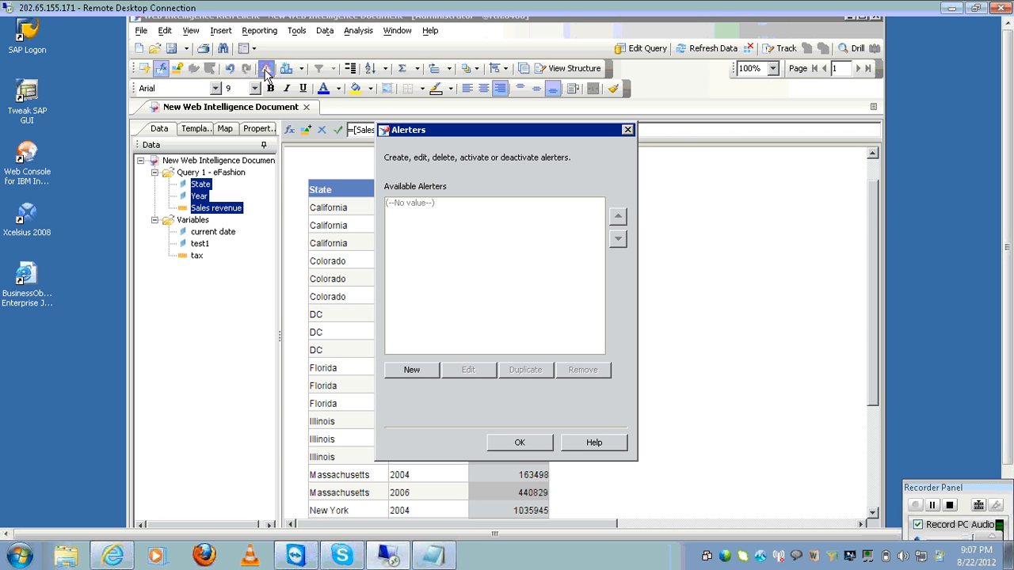
click(412, 370)
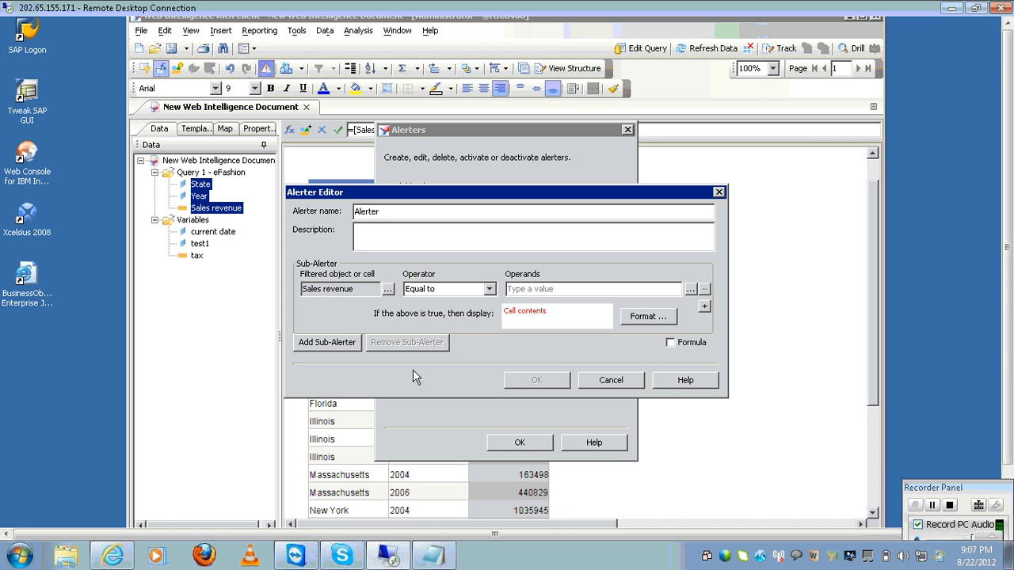
text(1)
Step: Set the alerter's condition to Sales revenue Greater than or Equal to 500000
click(491, 290)
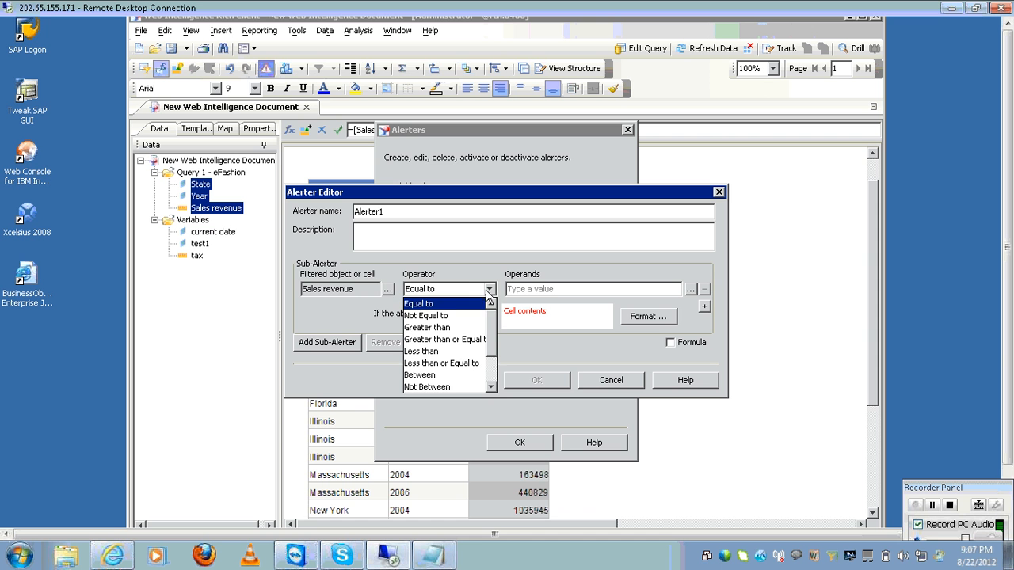
click(449, 342)
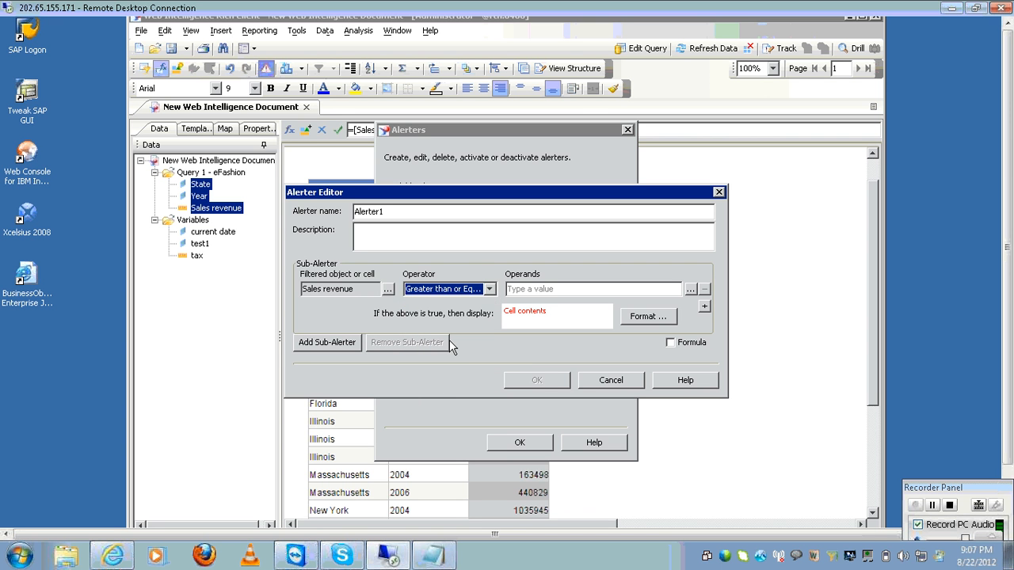
click(540, 290)
text(5)
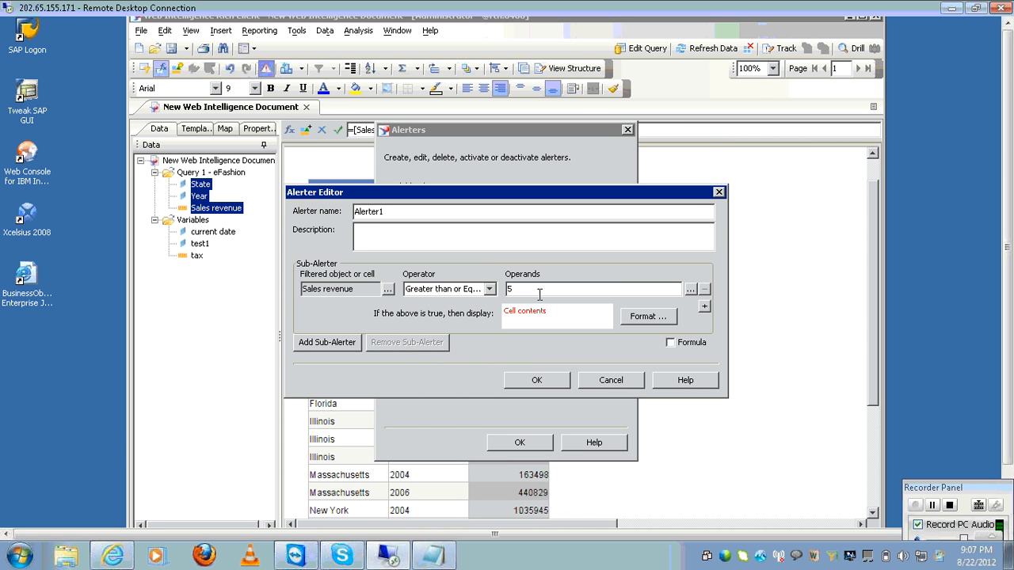
text(00000)
Step: Set the alerter's display text color to green, keeping the default font
click(639, 318)
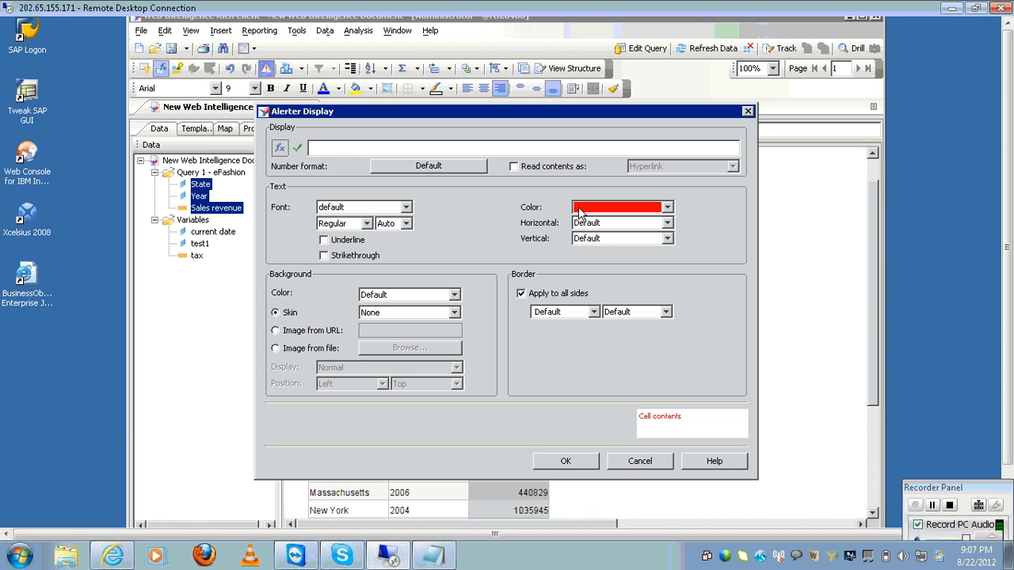
click(667, 207)
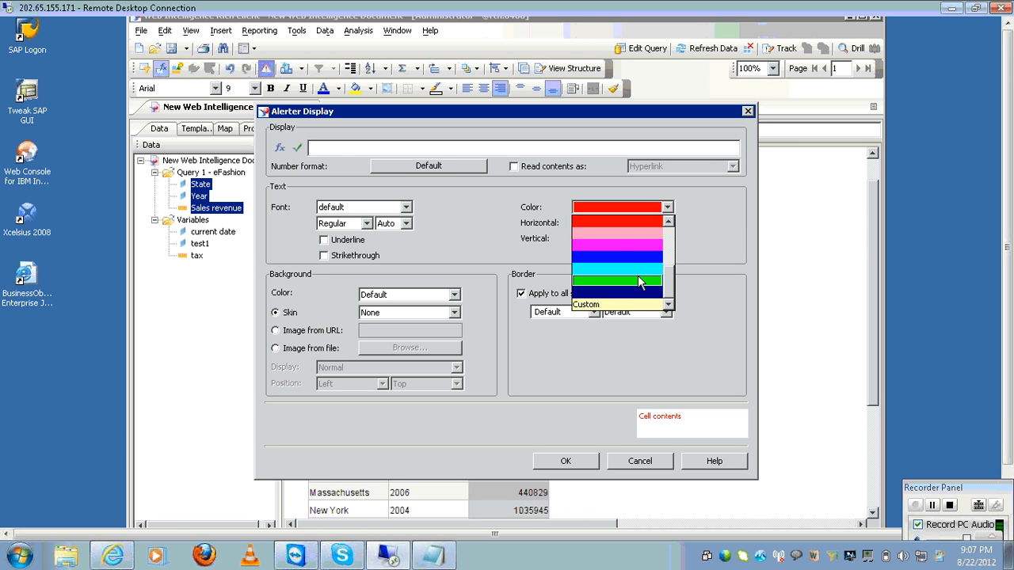
click(640, 281)
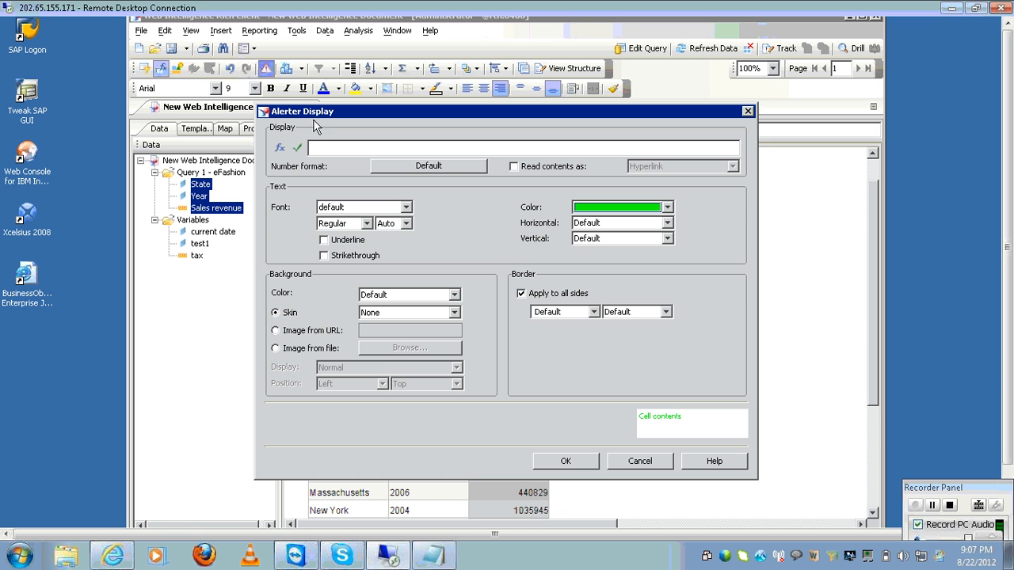
click(406, 207)
click(405, 208)
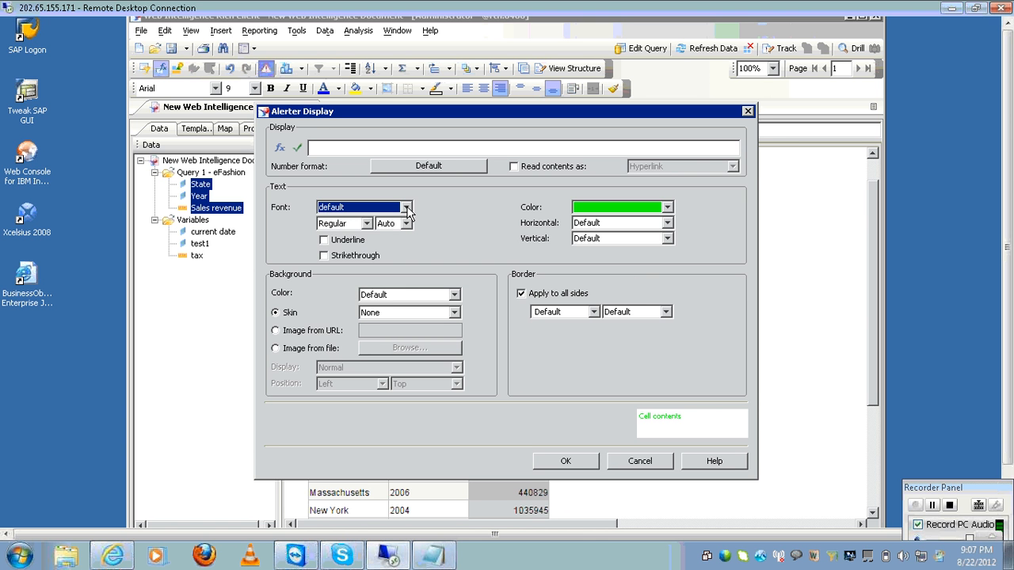
Step: Set the alerter's background color to yellow, keeping the regular font style and automatic size, and accept the display format
click(367, 224)
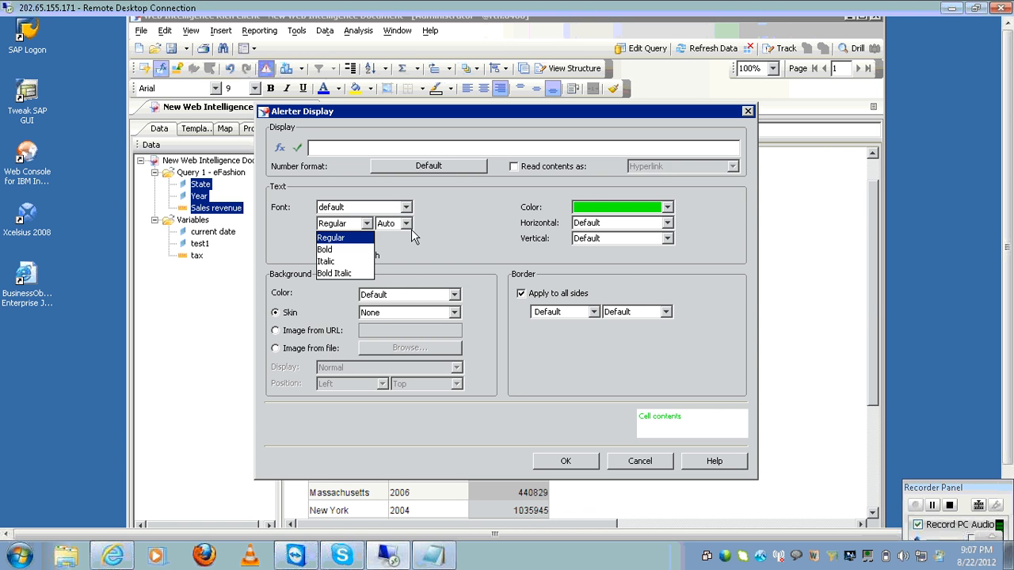
click(405, 223)
click(443, 246)
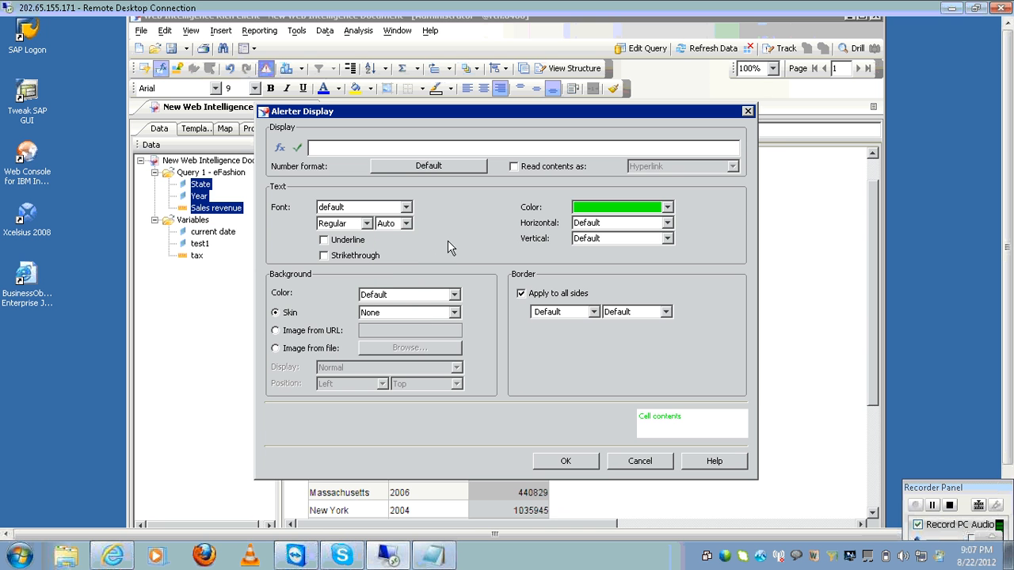
click(454, 294)
click(455, 295)
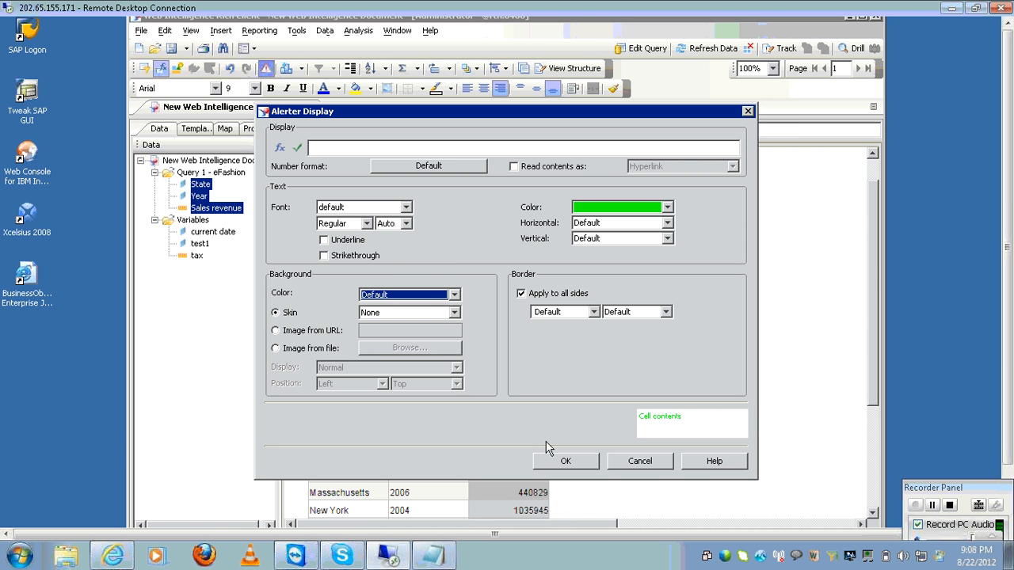
click(455, 295)
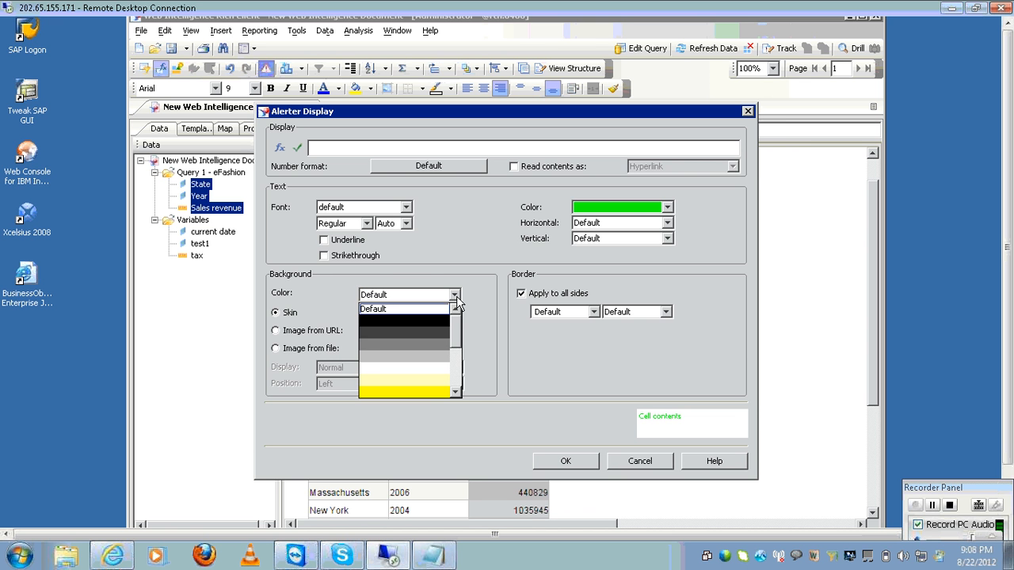
click(435, 386)
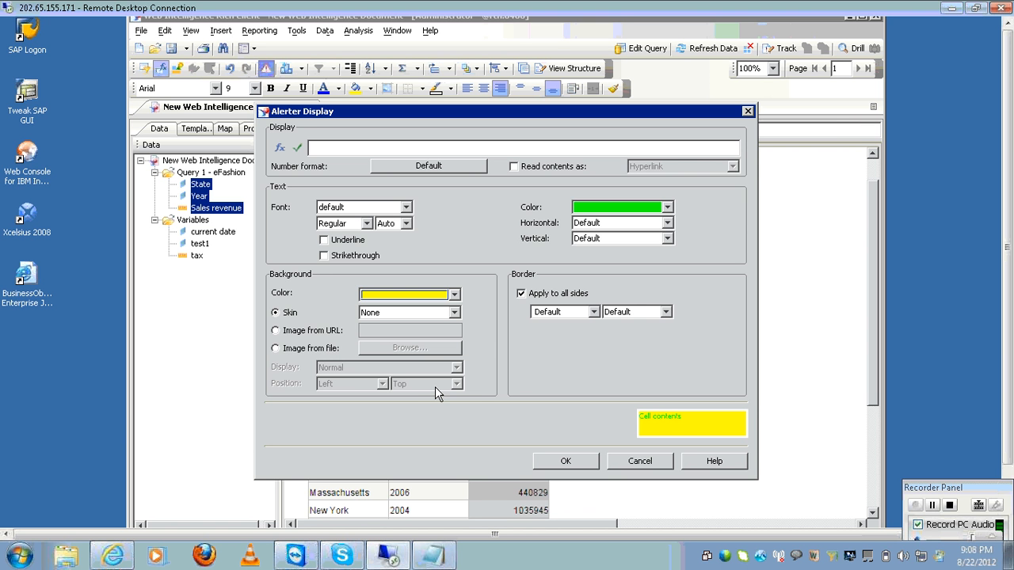
click(572, 465)
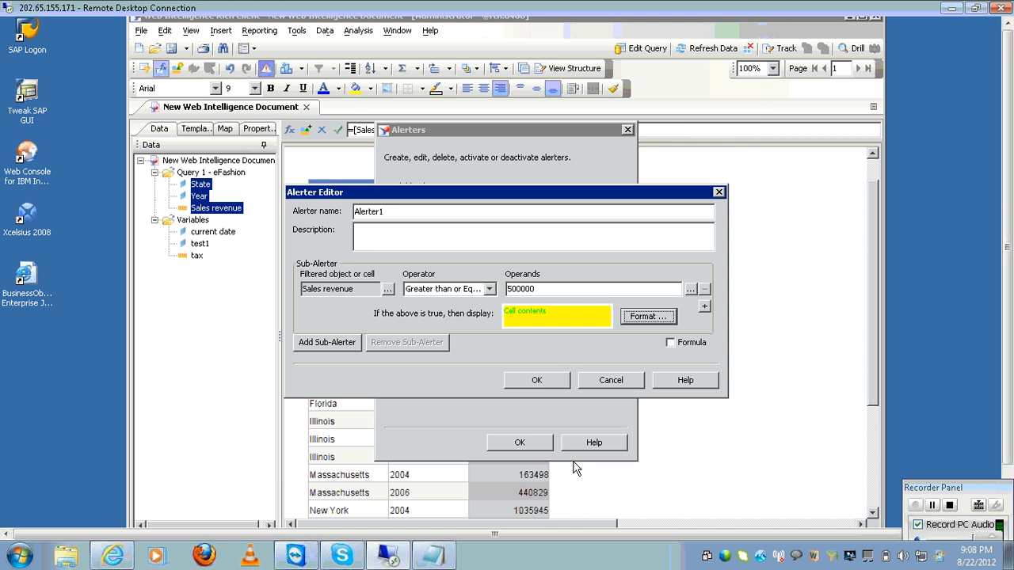
Step: Save Alerter1 and apply it to the Sales revenue column
click(551, 383)
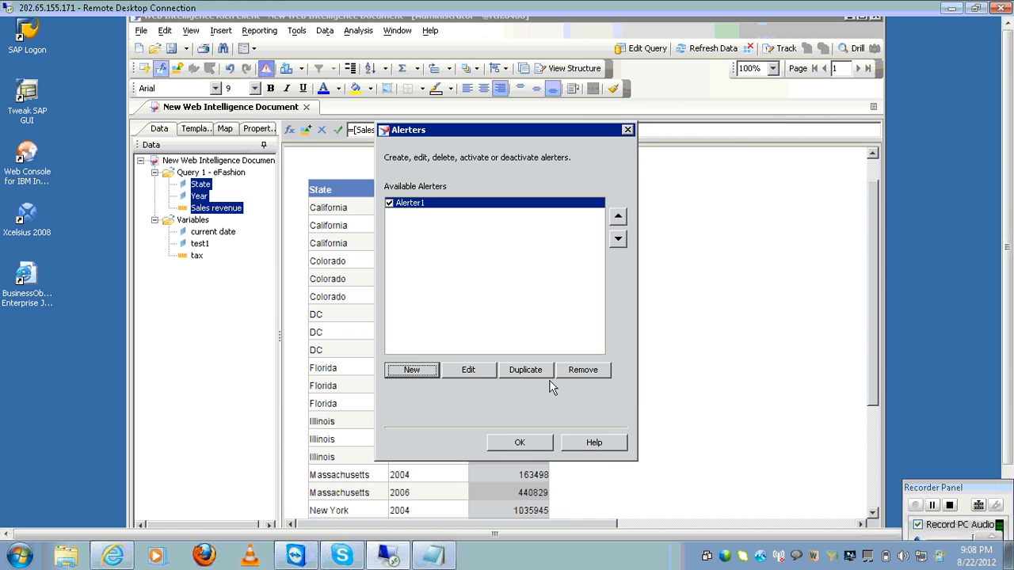
click(526, 452)
click(590, 442)
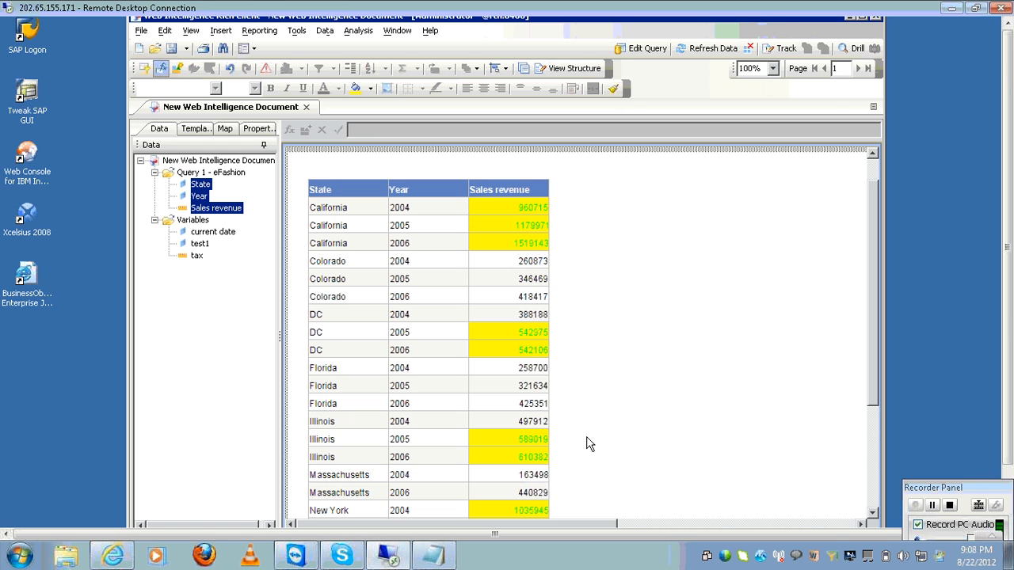
Step: Activate Alerter1 on the table's Year column
click(445, 323)
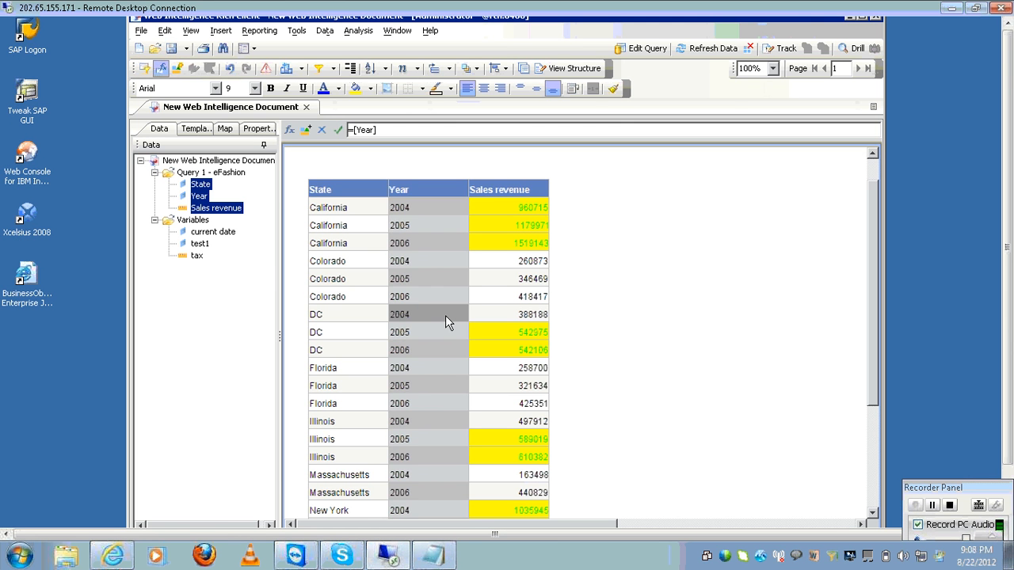
click(379, 320)
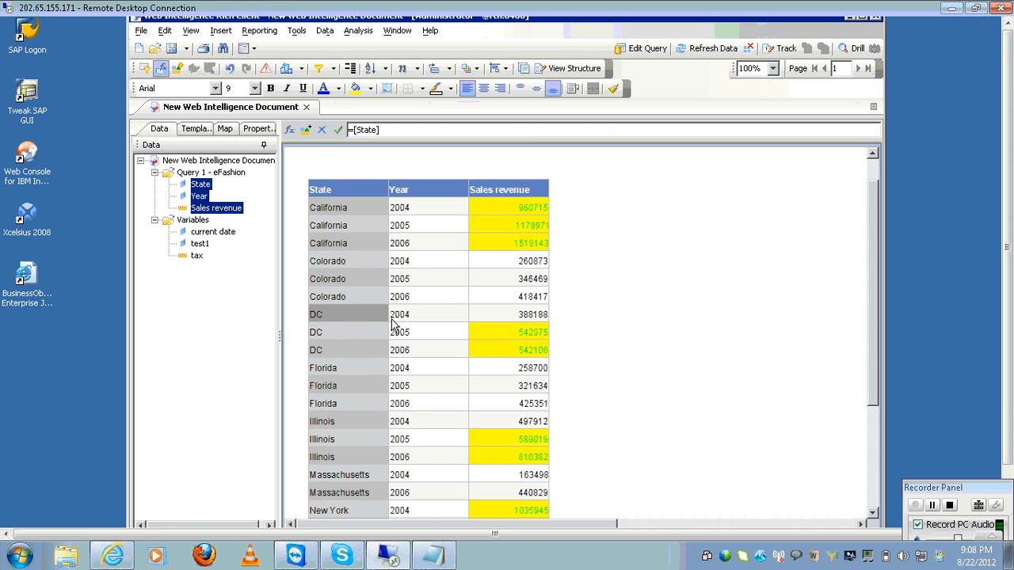
click(396, 319)
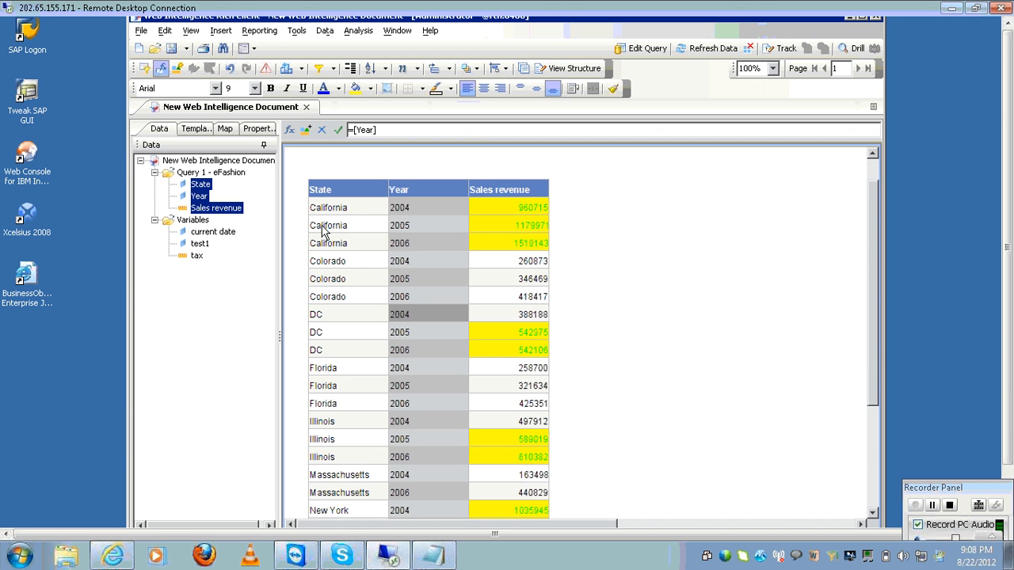
click(266, 68)
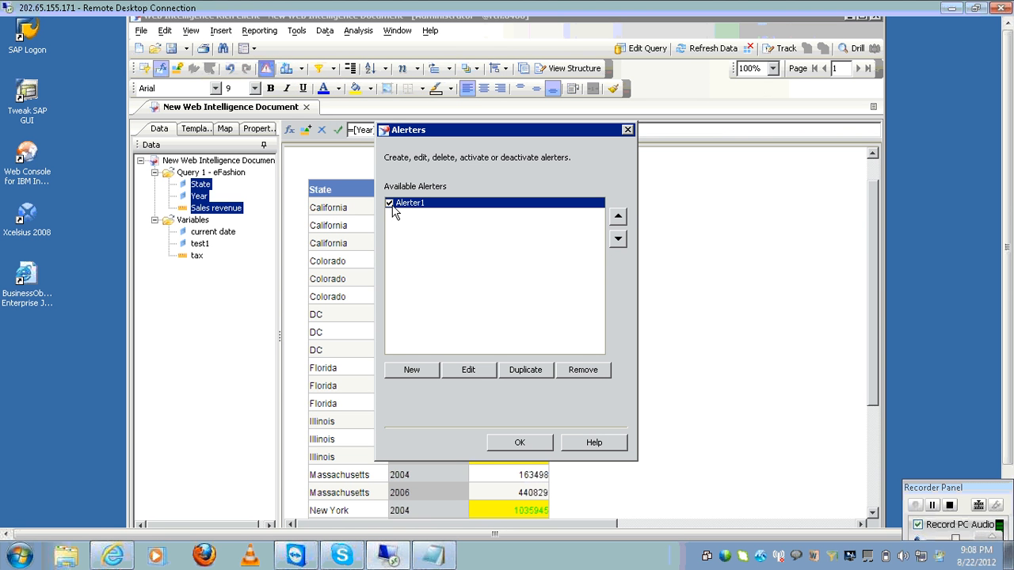
click(514, 443)
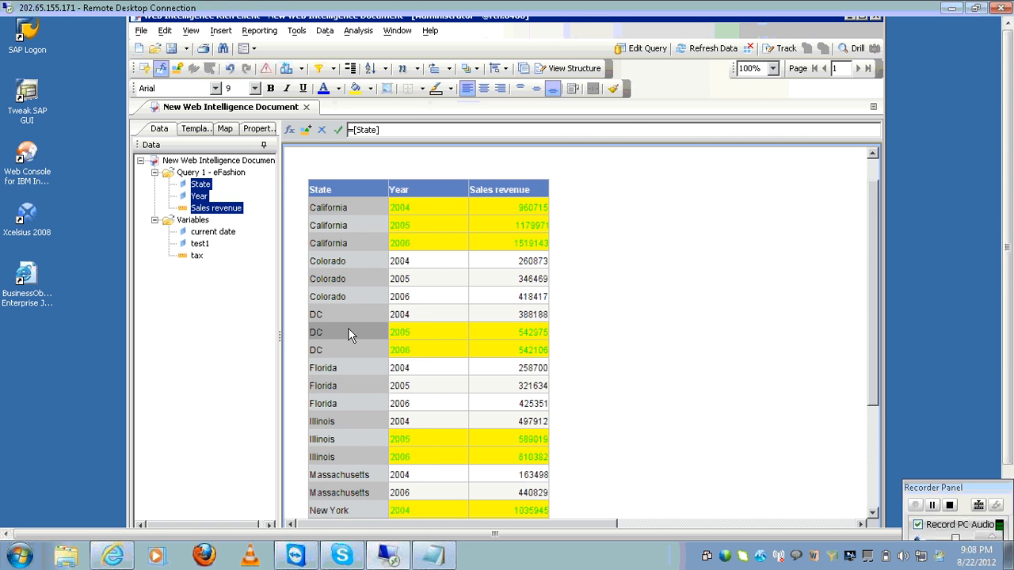
Step: Activate Alerter1 on the table's State column
click(267, 70)
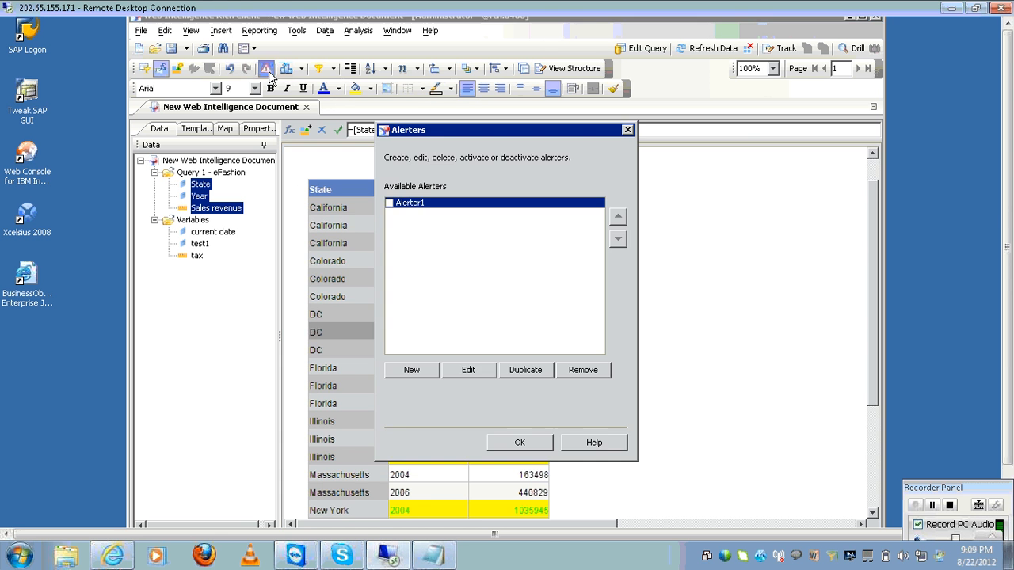
click(389, 204)
click(518, 444)
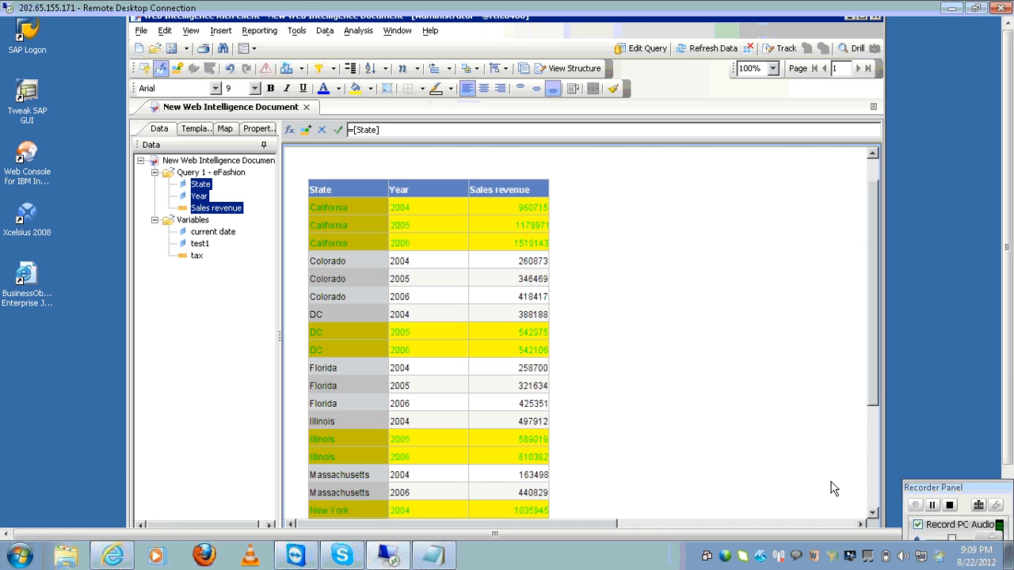
Step: Insert a new blank report after Report 5
click(1006, 472)
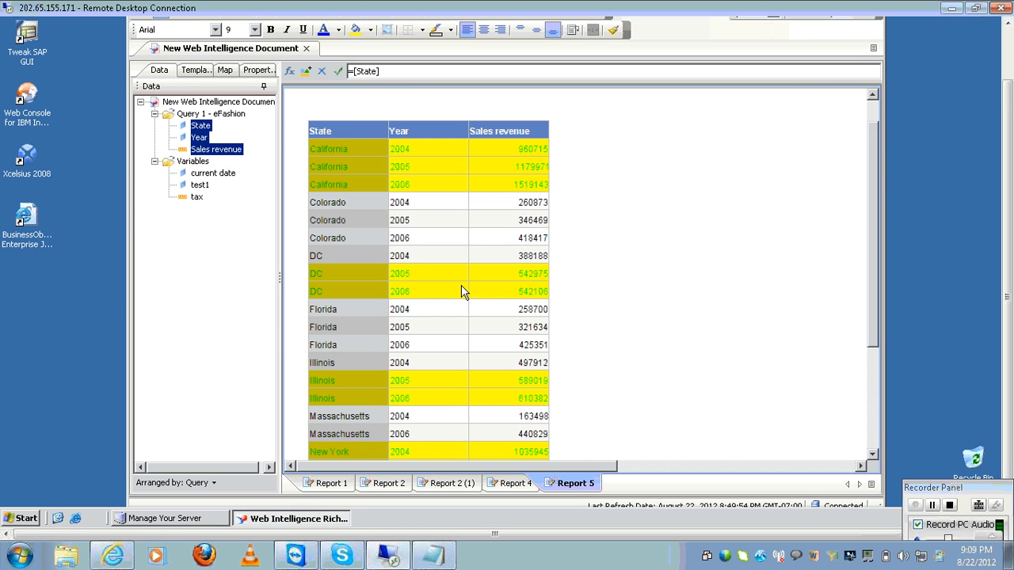
click(585, 485)
right_click(587, 486)
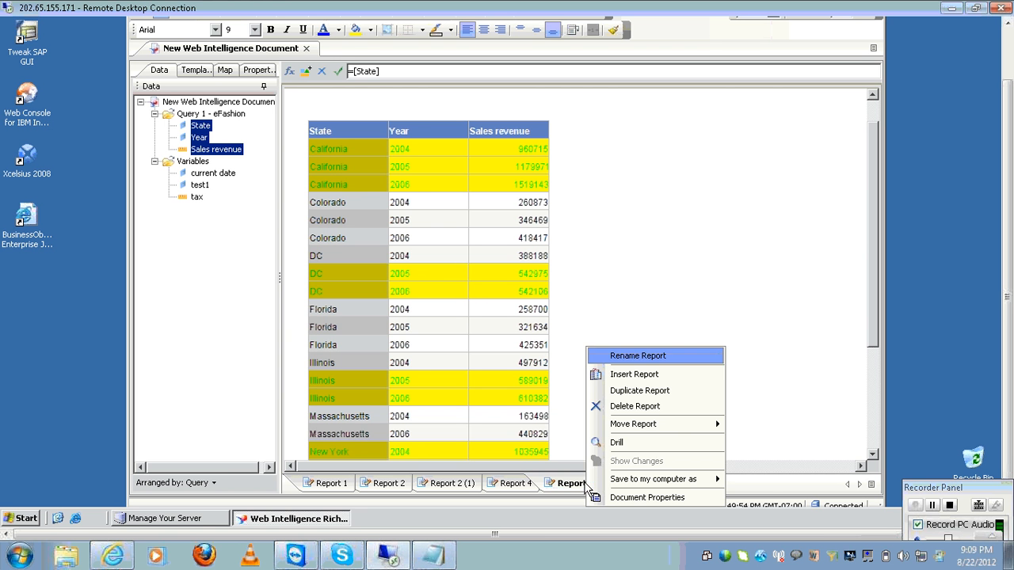
click(677, 374)
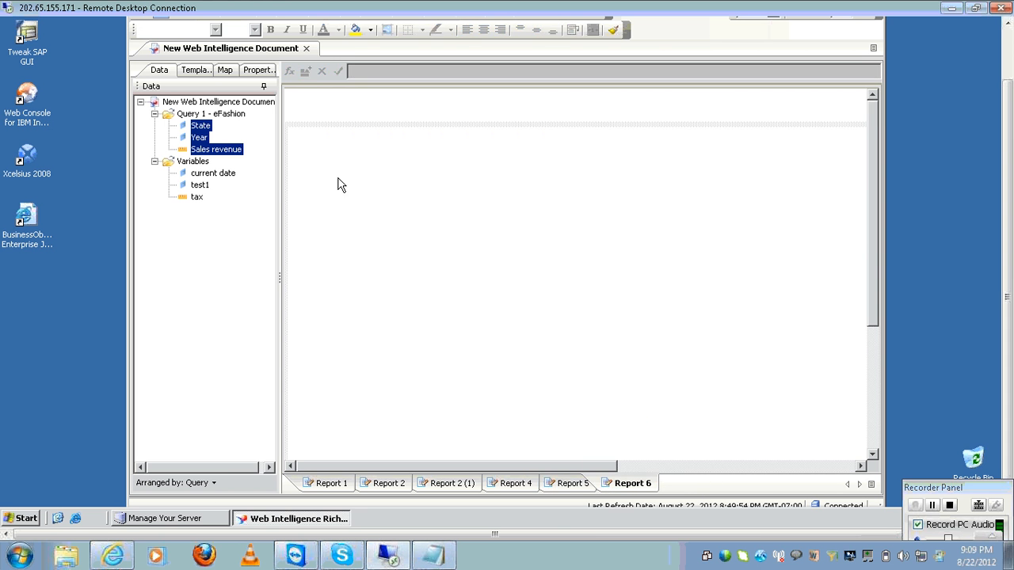
Step: Build a table in Report 6 from State and Year, adding Sales revenue as the last column
click(200, 116)
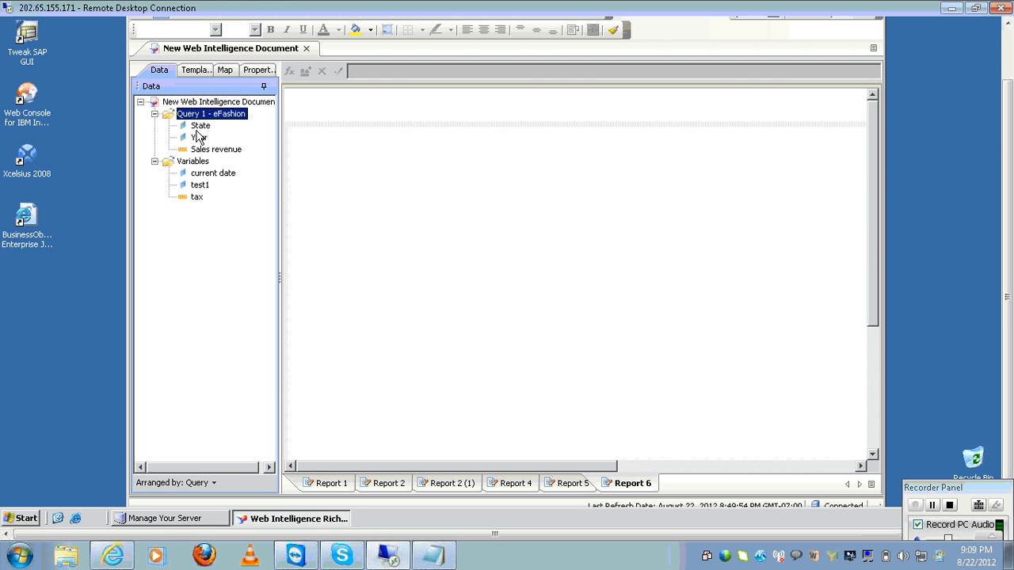
click(201, 127)
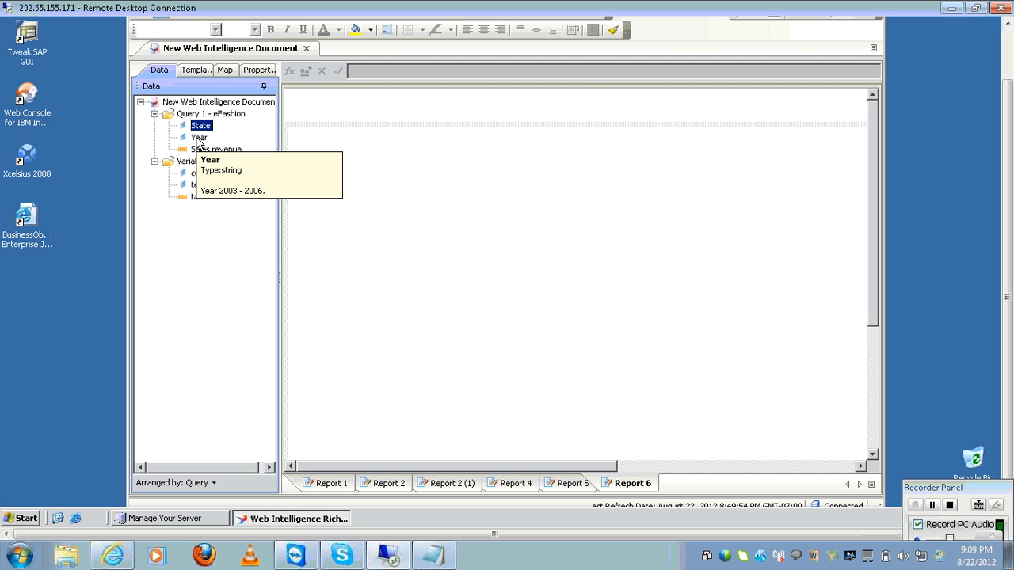
ctrl+click(199, 140)
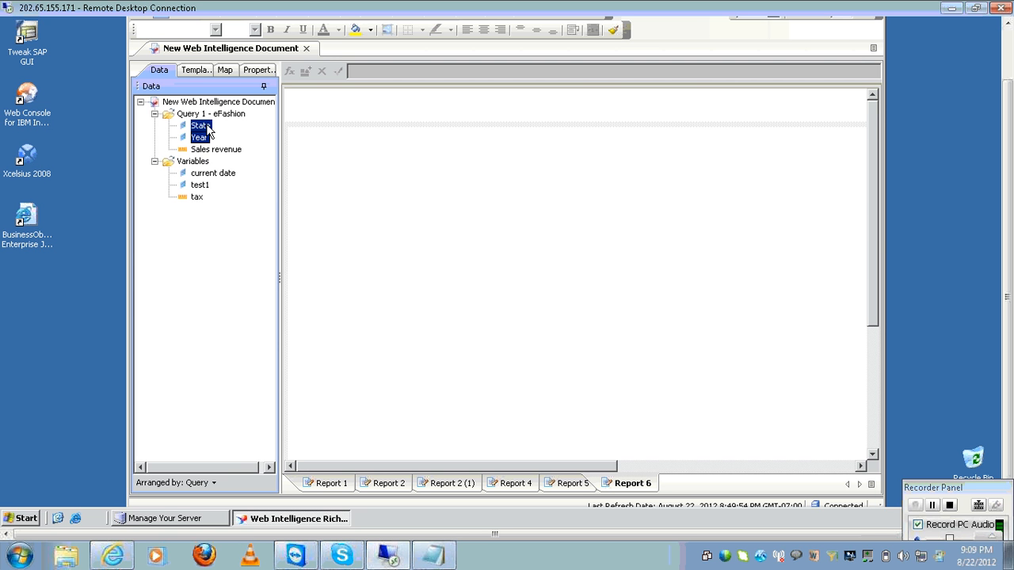
drag(208, 131, 391, 169)
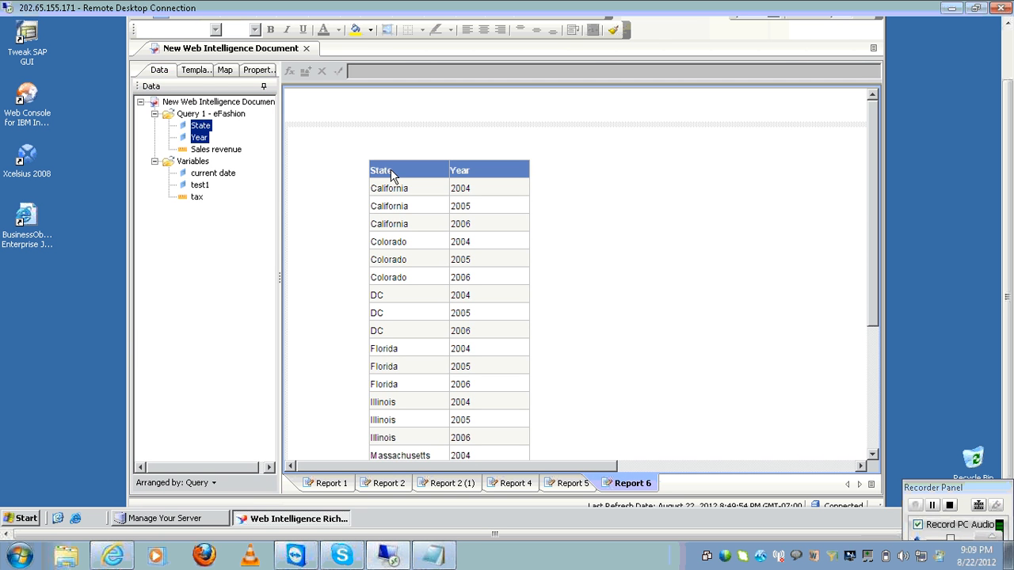
click(218, 150)
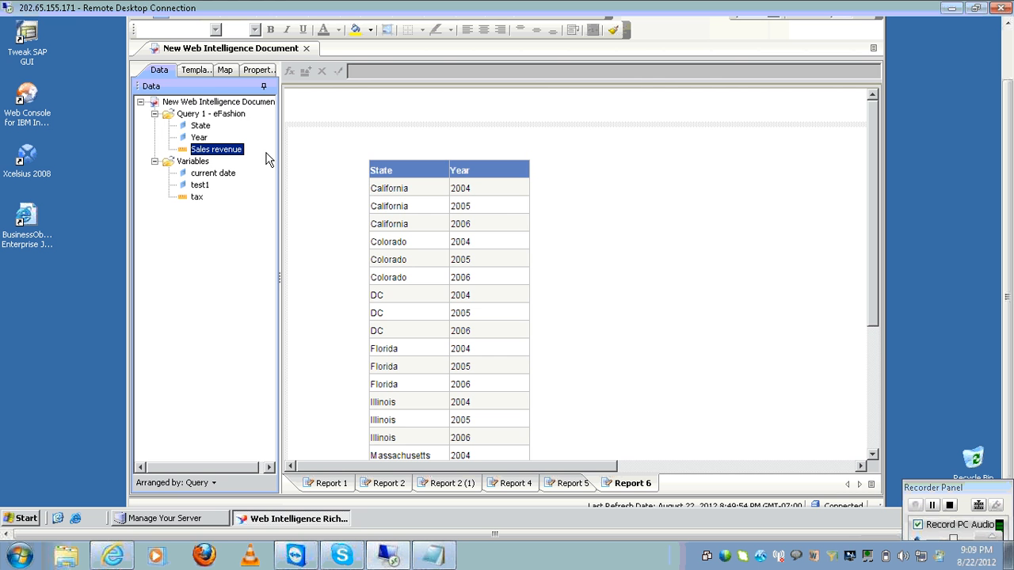
drag(242, 156, 527, 171)
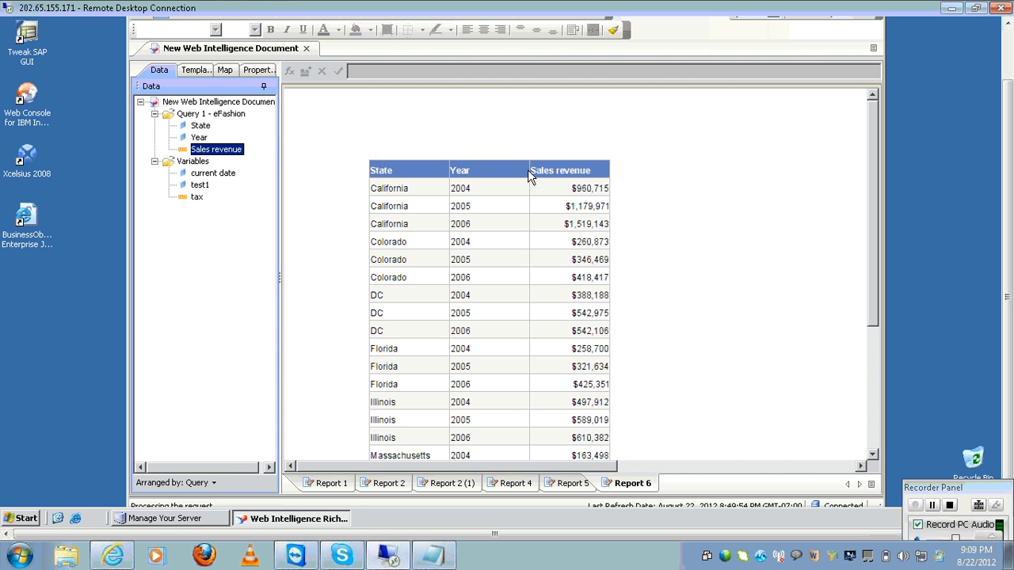
Step: Create a new alerter named Alerter2 on Report 6's State column
click(375, 242)
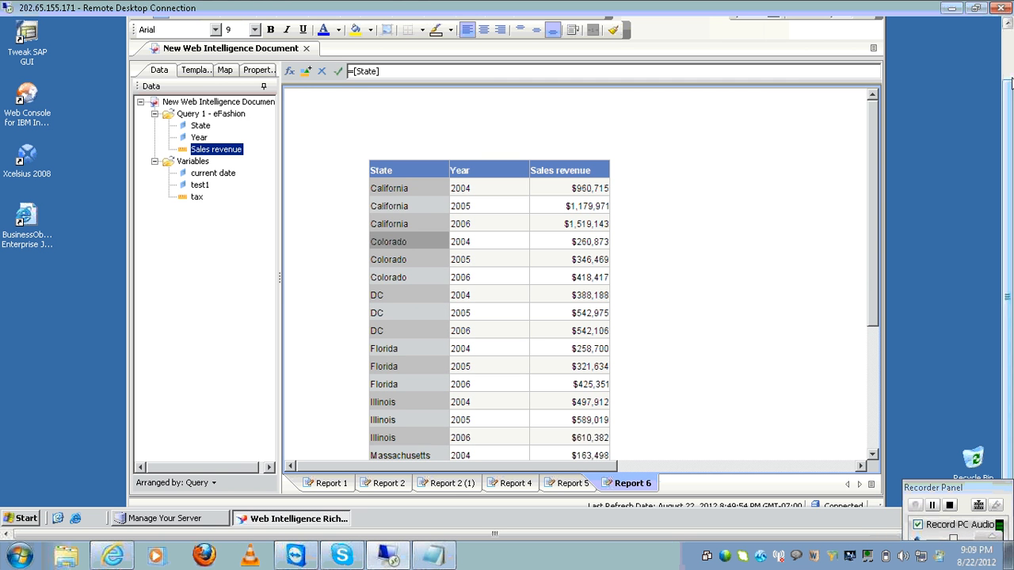
click(1009, 65)
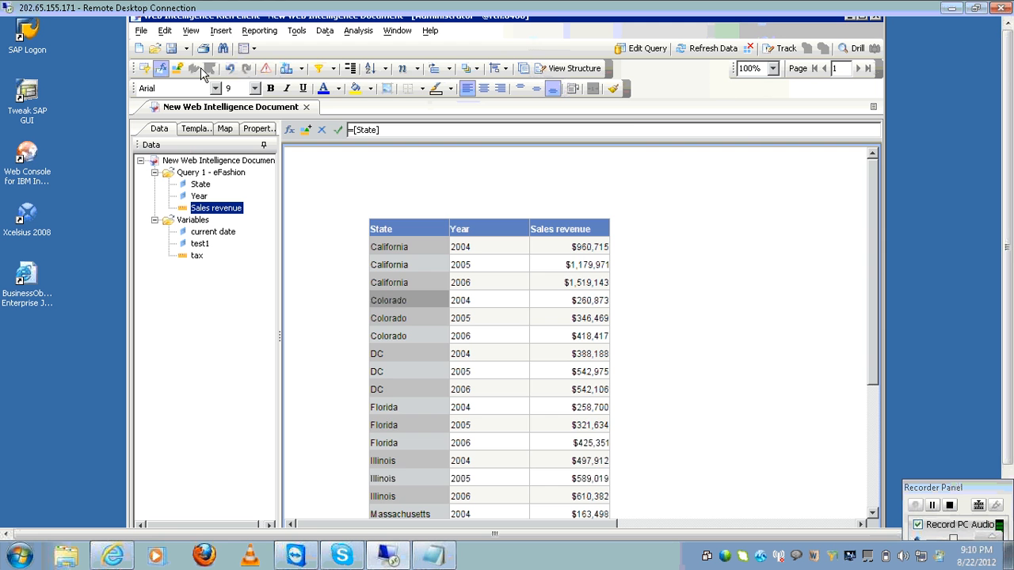
click(266, 68)
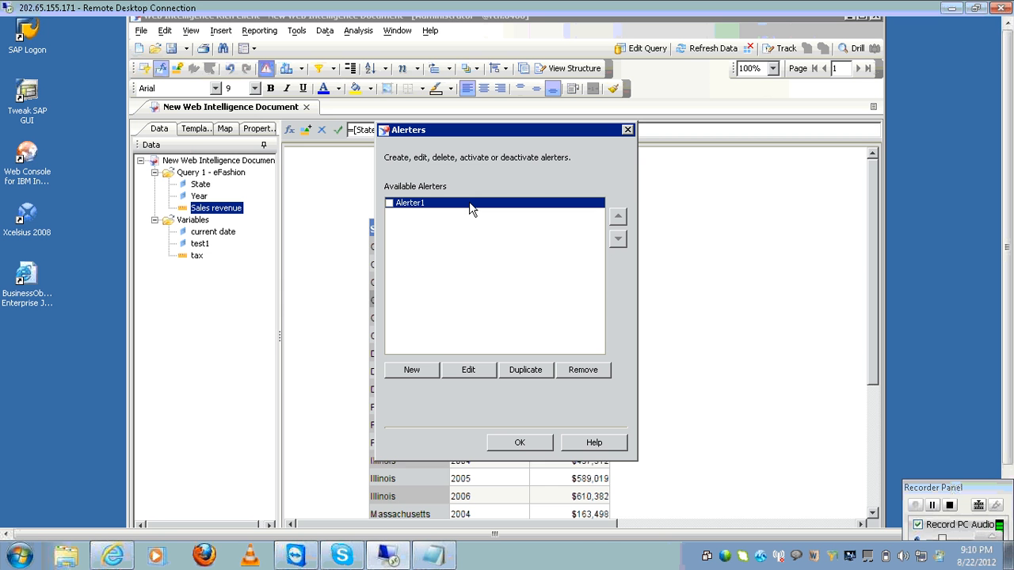
click(411, 370)
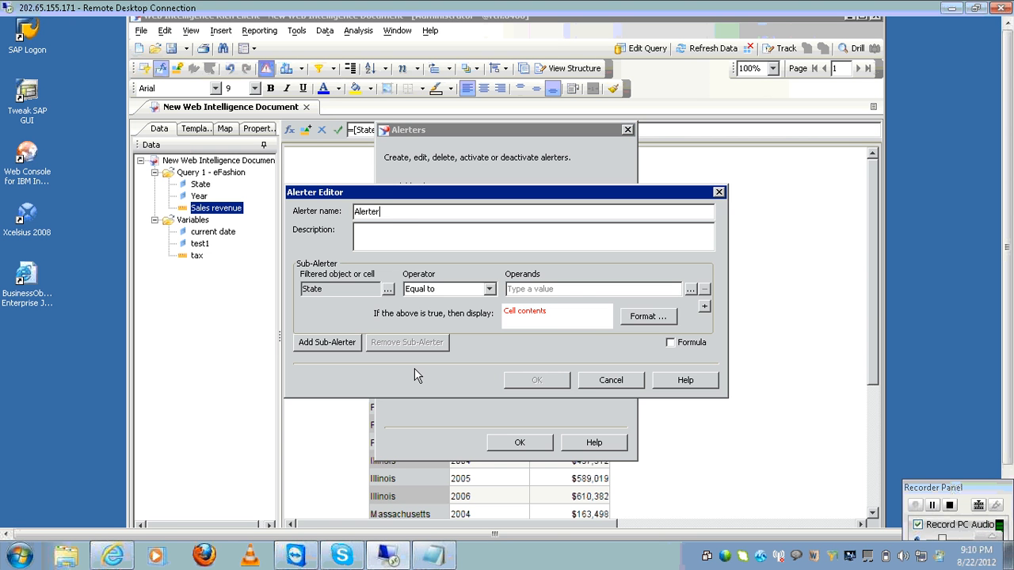
text(2)
Step: Set Alerter2's condition to State Equal to DC, picking DC from the list of values
click(525, 292)
click(690, 291)
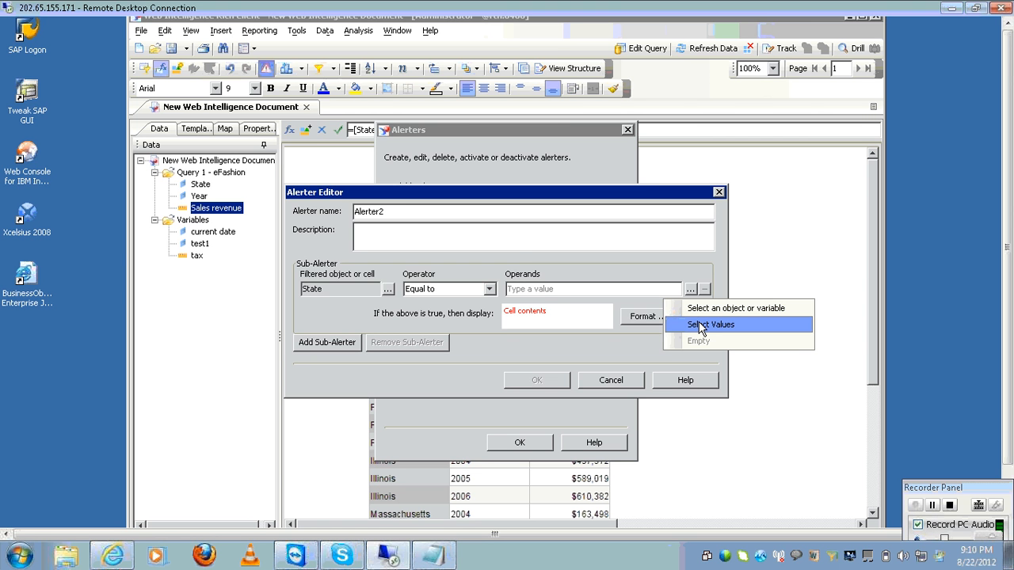
click(700, 327)
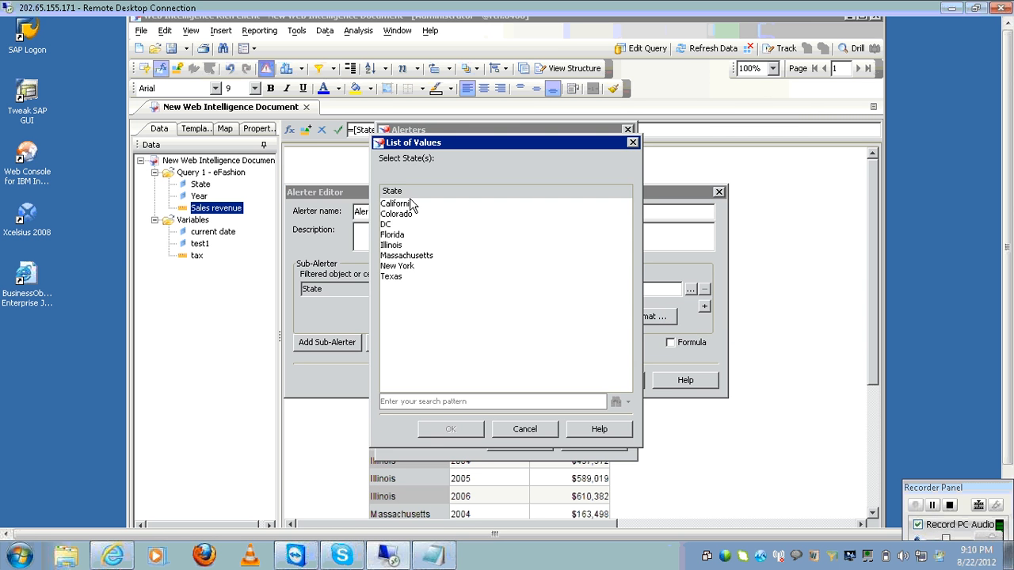
click(397, 226)
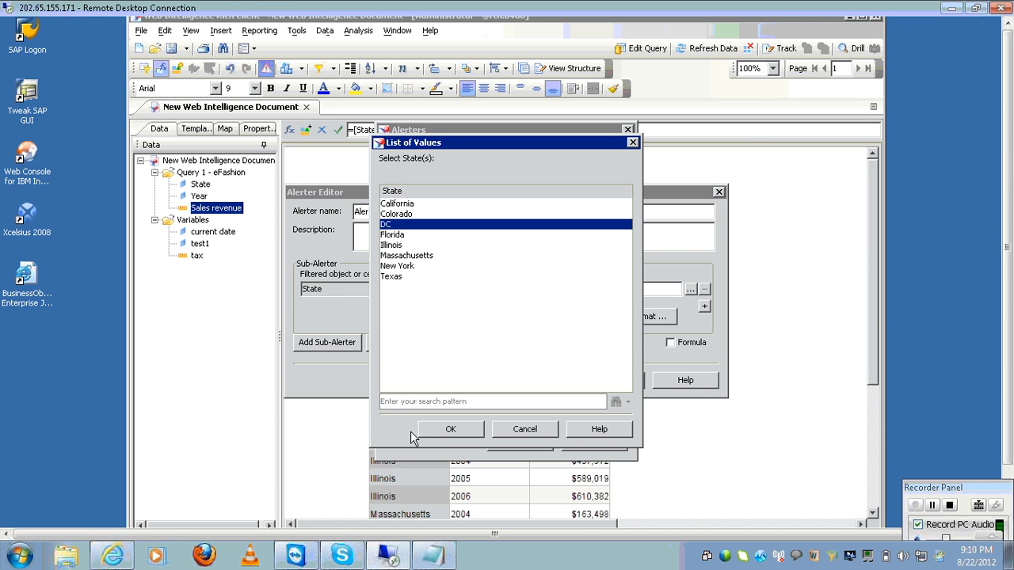
click(445, 428)
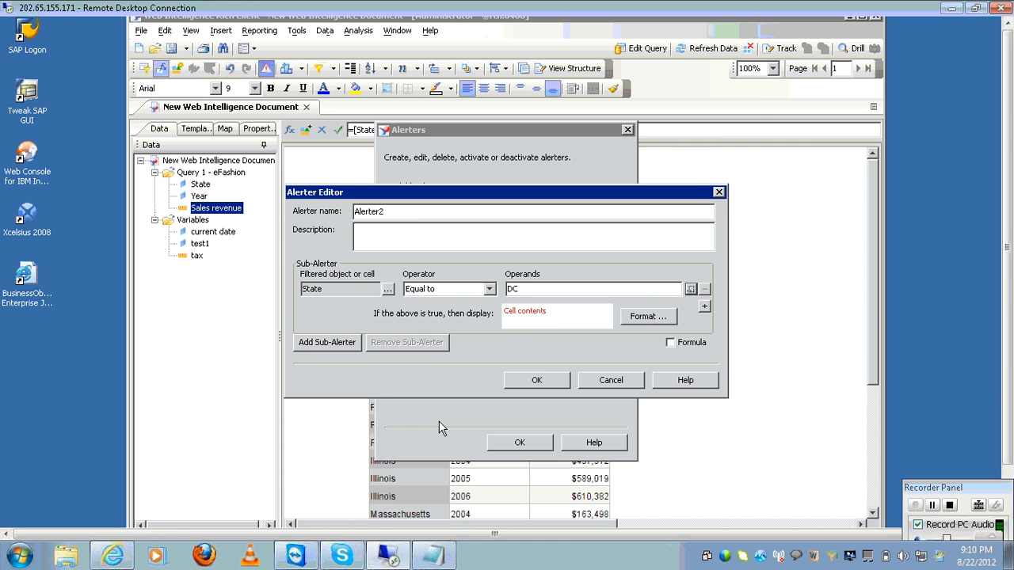
Step: Set Alerter2's display text color to blue and apply the alerter to Report 6's State column
click(634, 318)
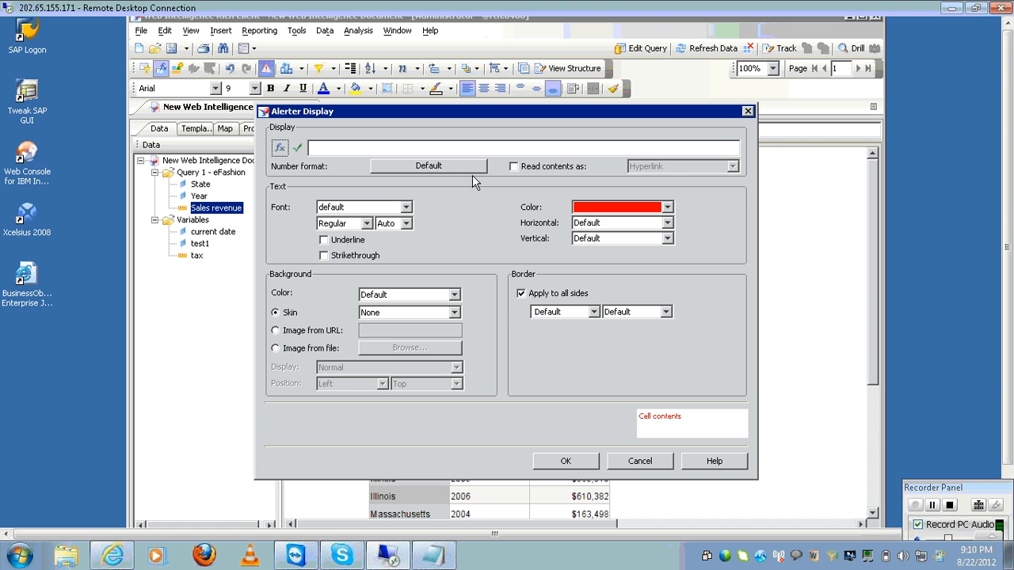
click(667, 206)
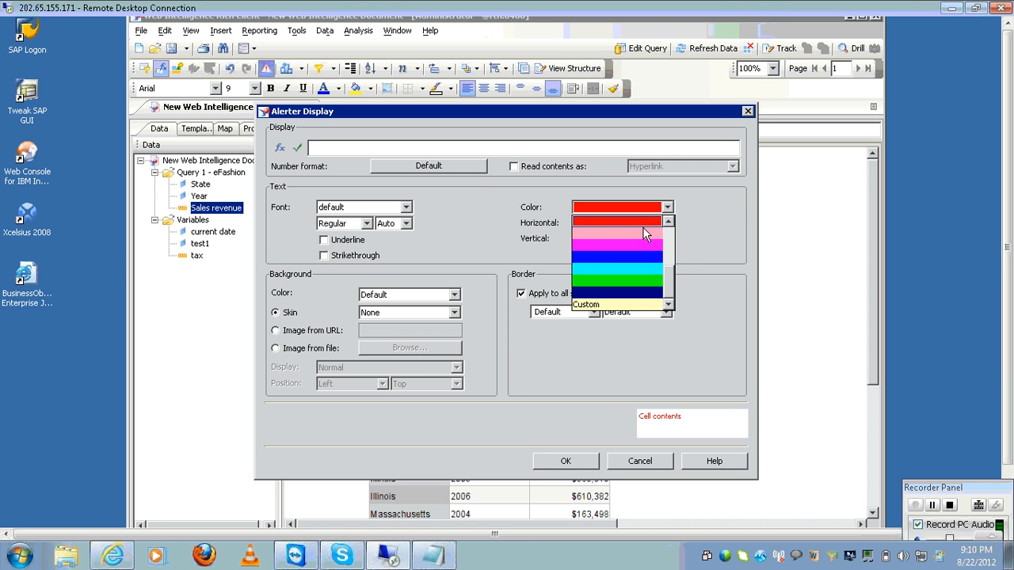
click(638, 253)
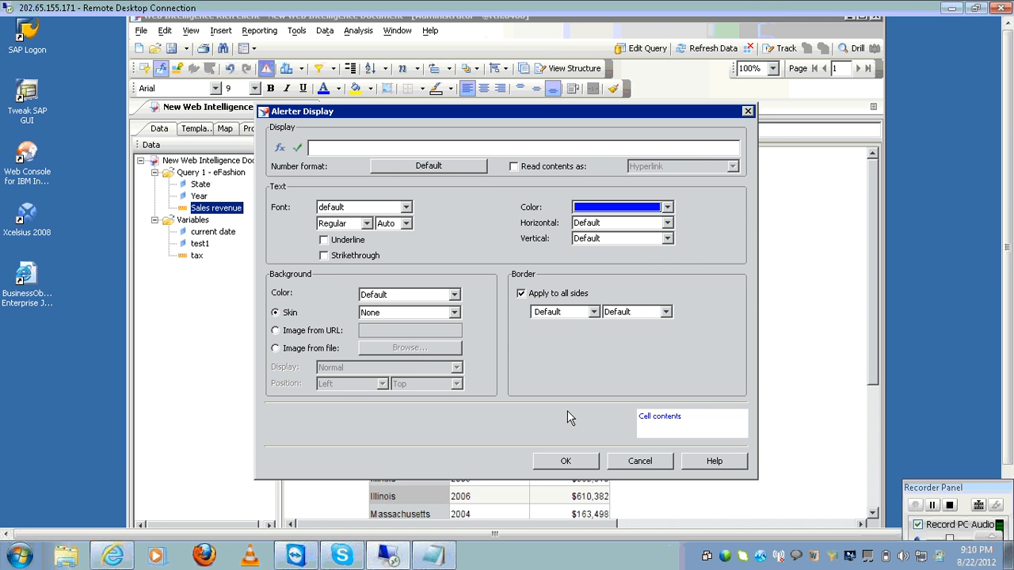
click(565, 461)
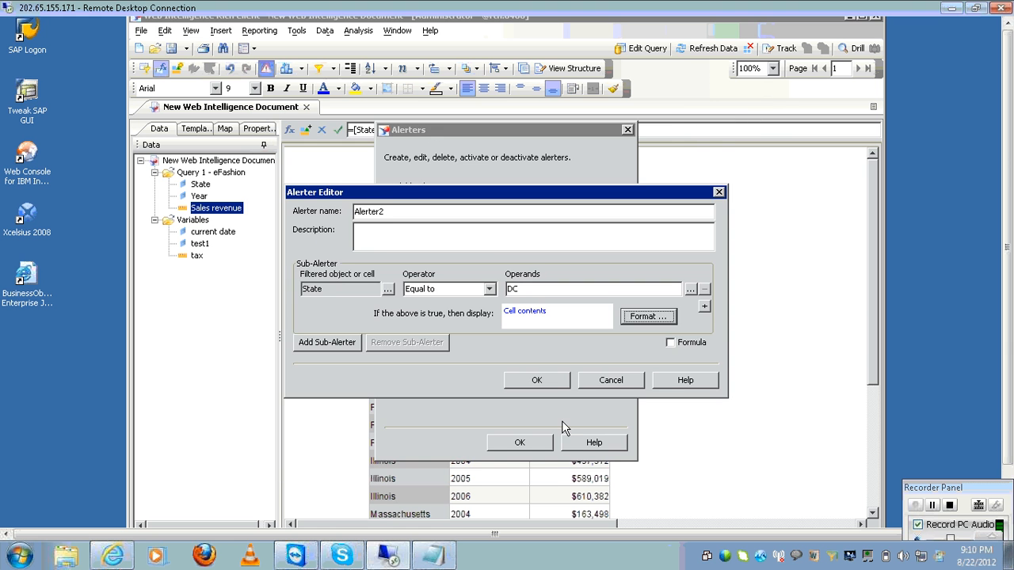
click(551, 379)
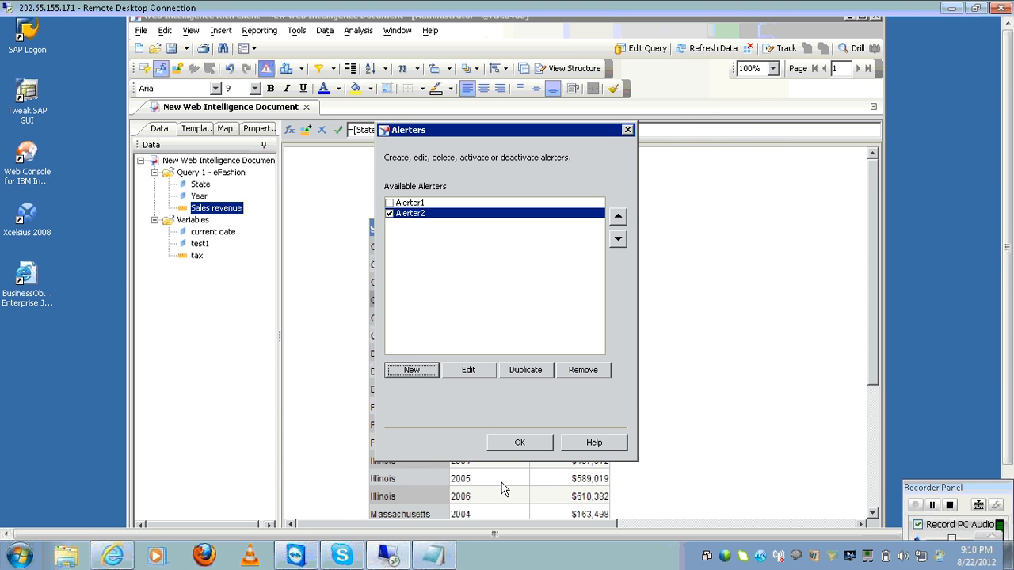
click(520, 445)
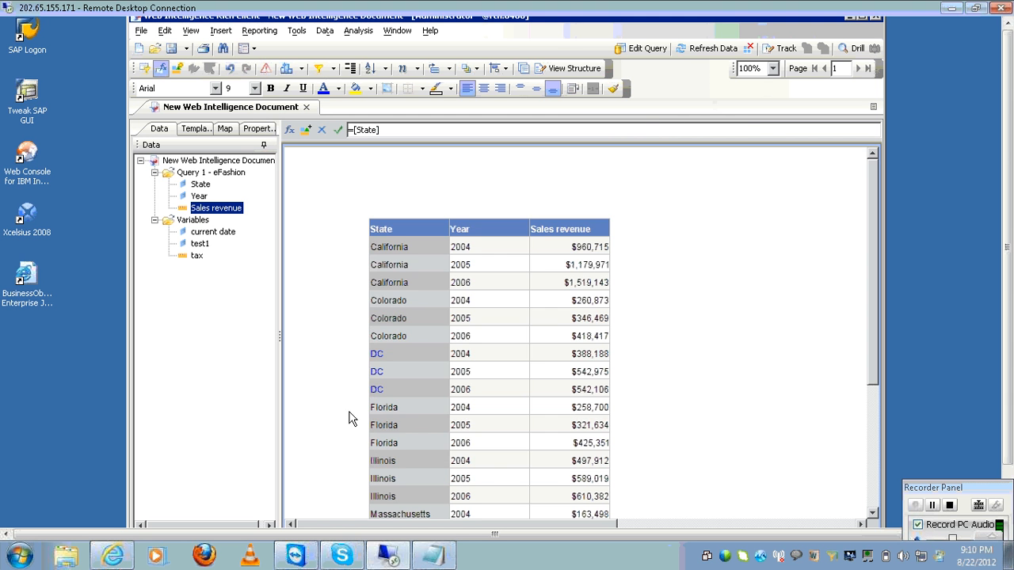
click(661, 359)
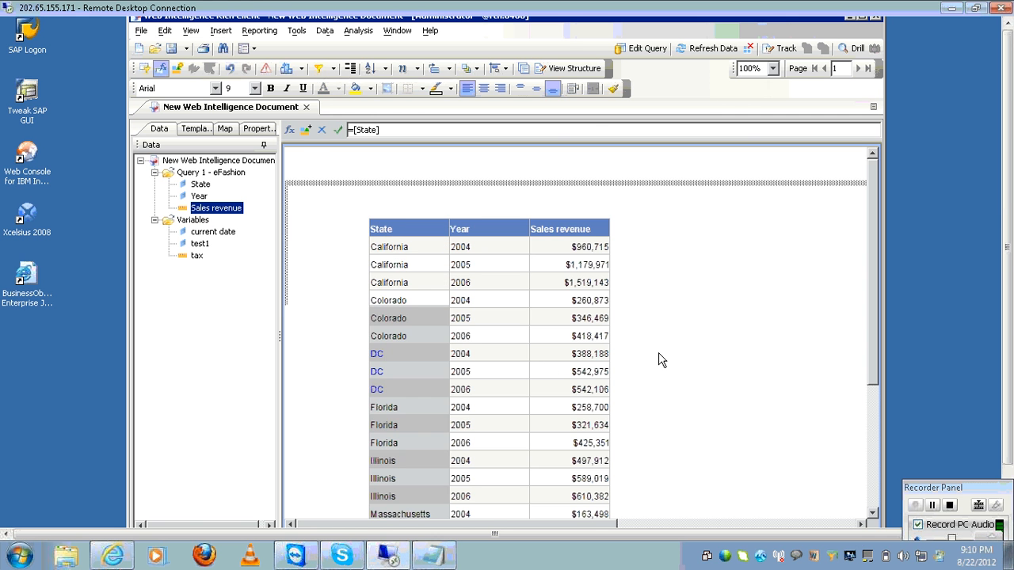
Step: Edit Alerter2 on the State column and add a sub-alerter for State Equal to New York with green text
click(413, 374)
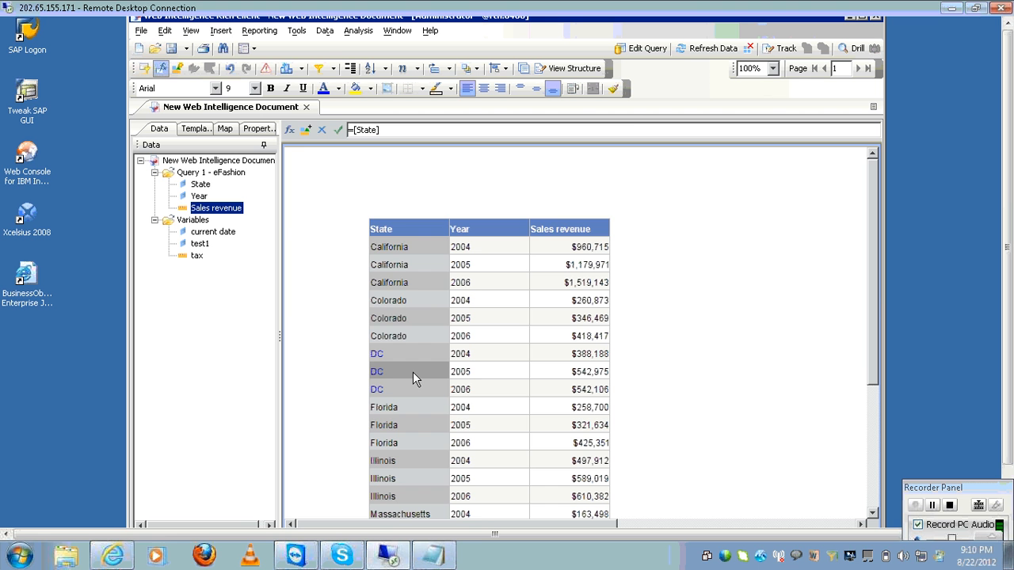
click(267, 69)
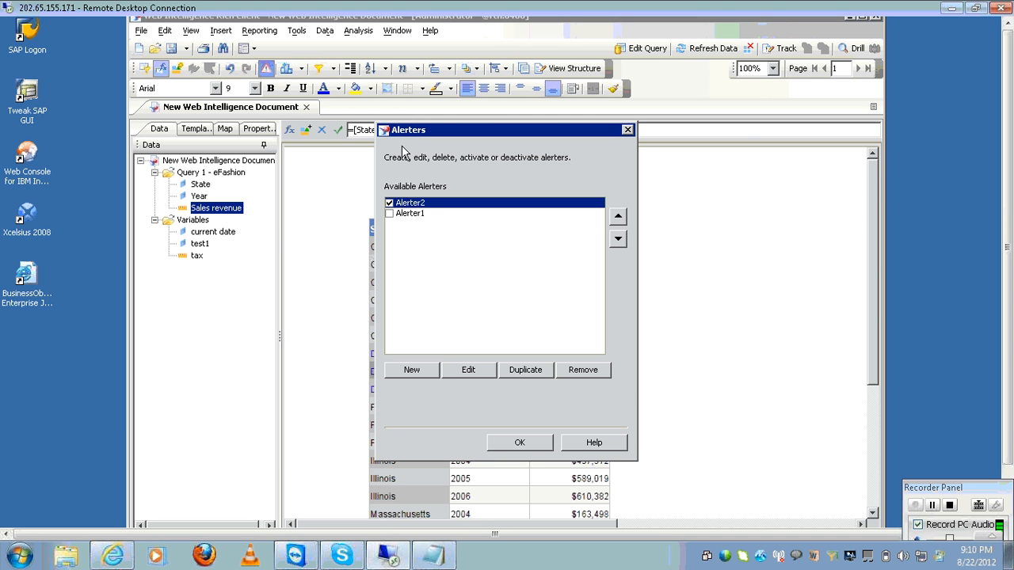
click(467, 371)
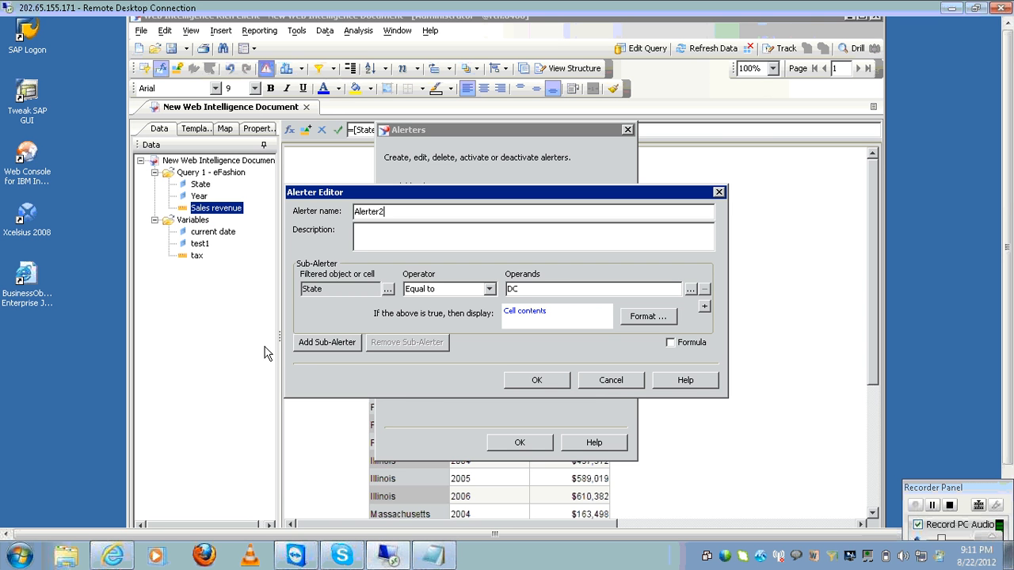
click(320, 347)
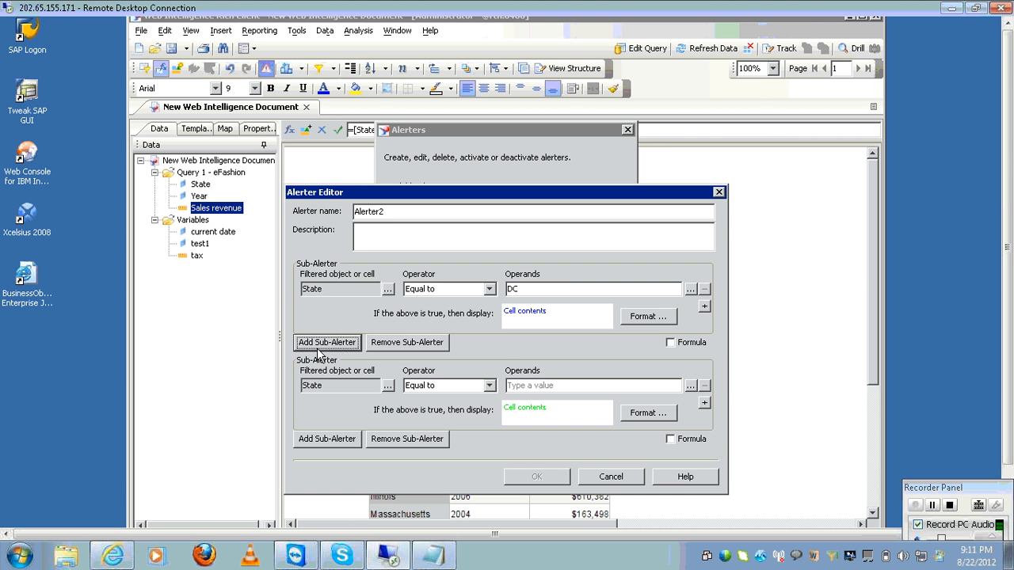
click(610, 385)
click(691, 386)
click(697, 422)
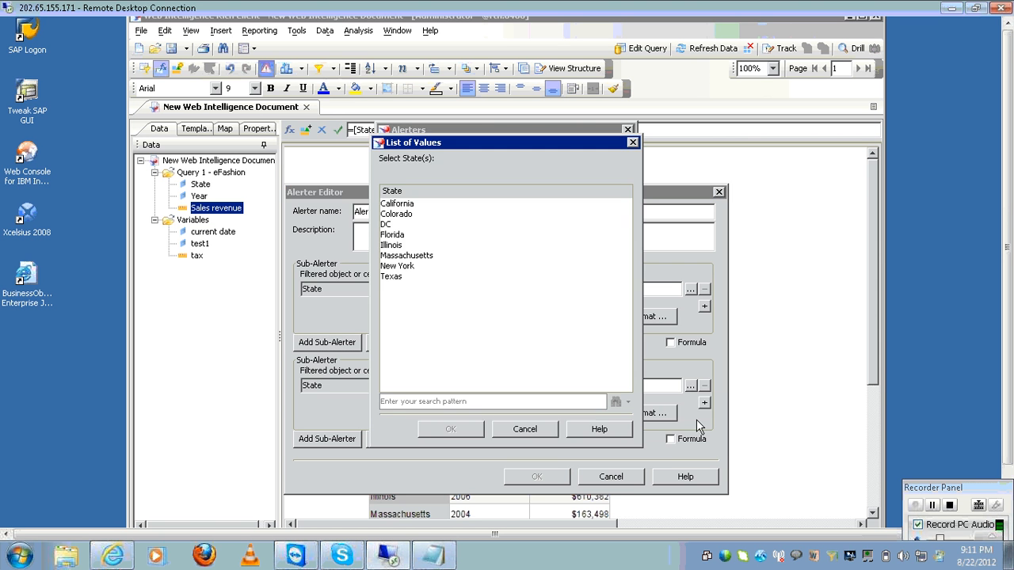
click(418, 268)
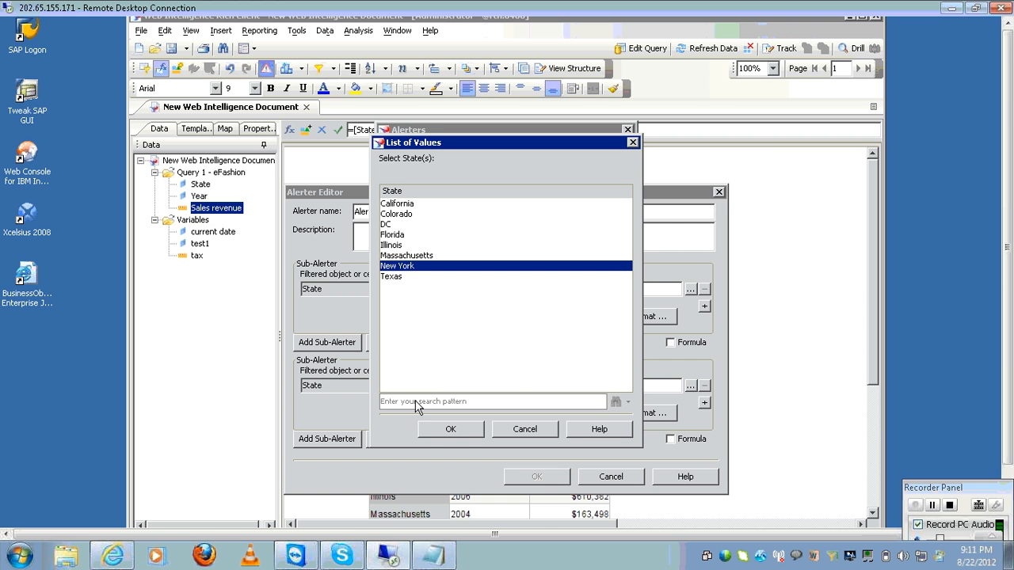
click(453, 426)
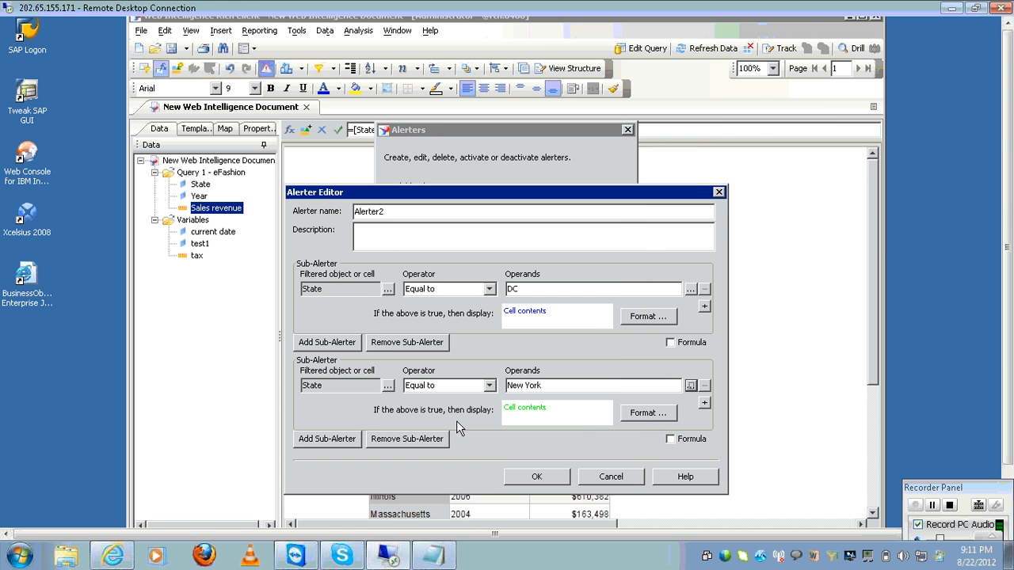
click(579, 417)
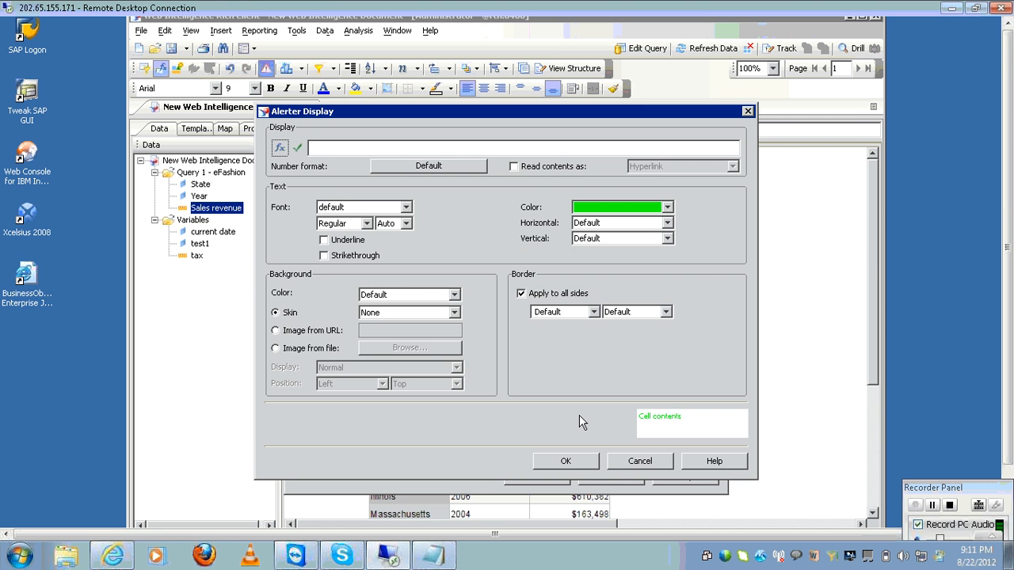
click(566, 461)
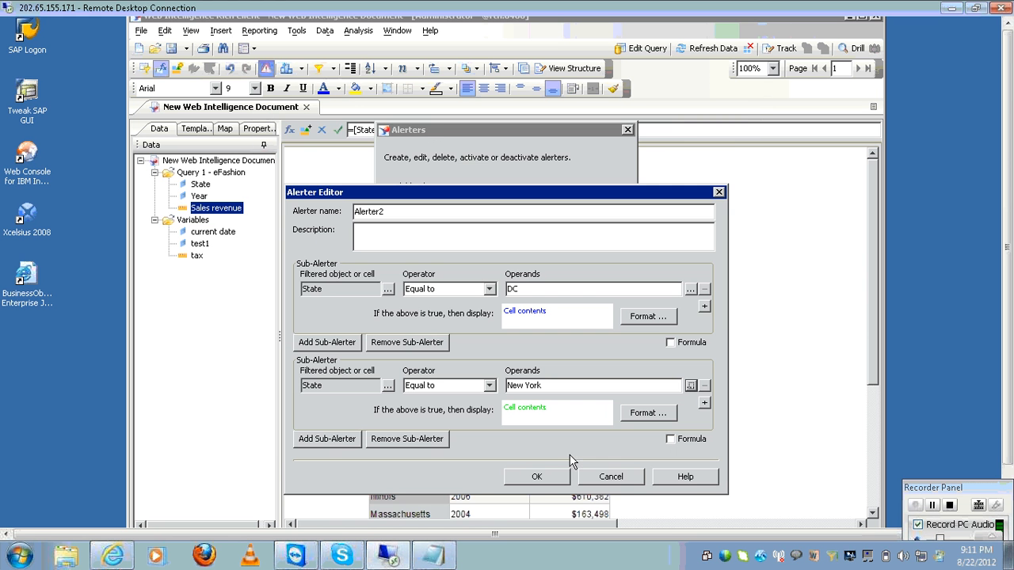
Step: Add a third sub-alerter with the condition State Equal to California, picking California from the list of values
click(337, 442)
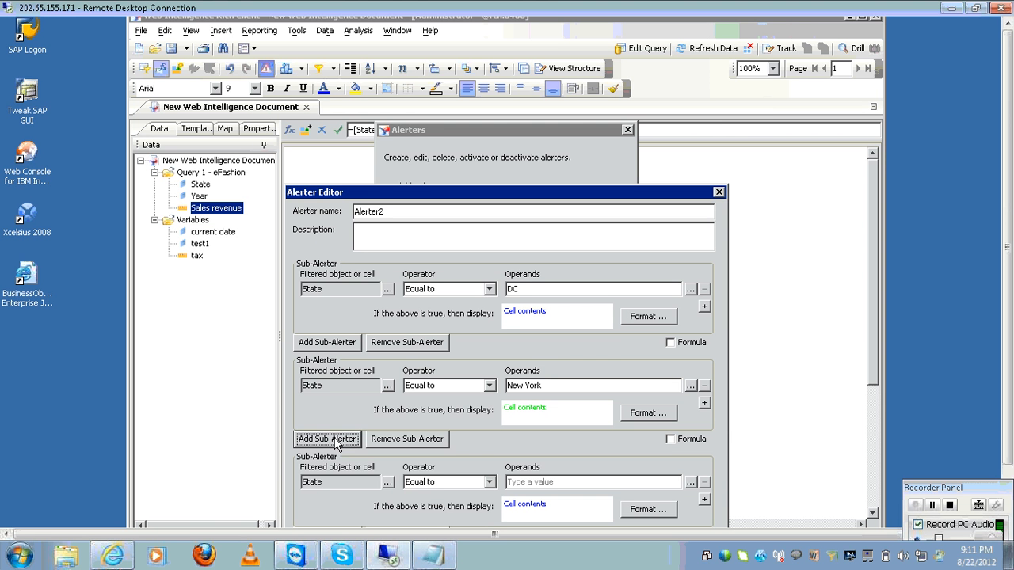
click(563, 481)
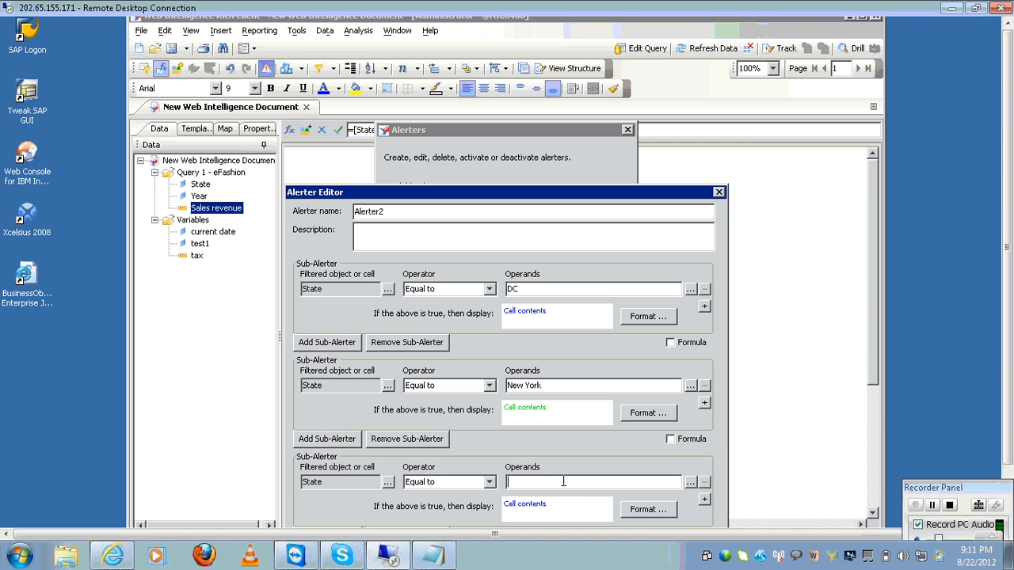
click(691, 482)
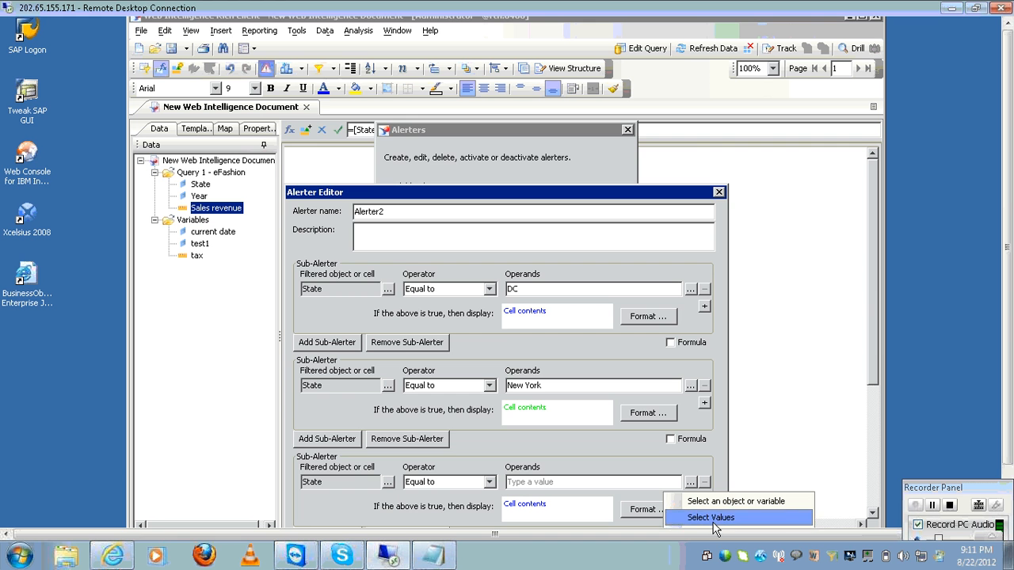
click(711, 518)
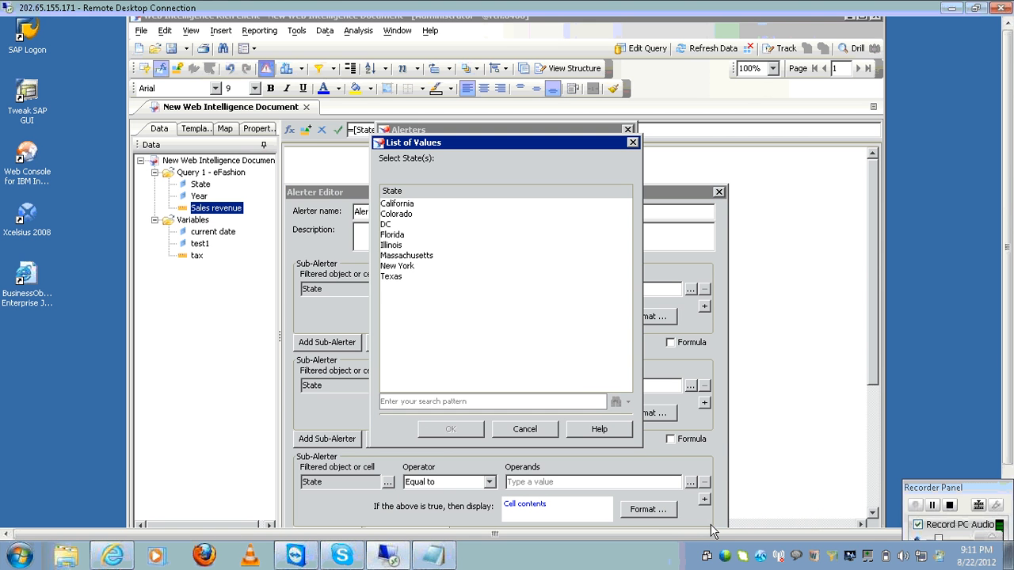
click(413, 206)
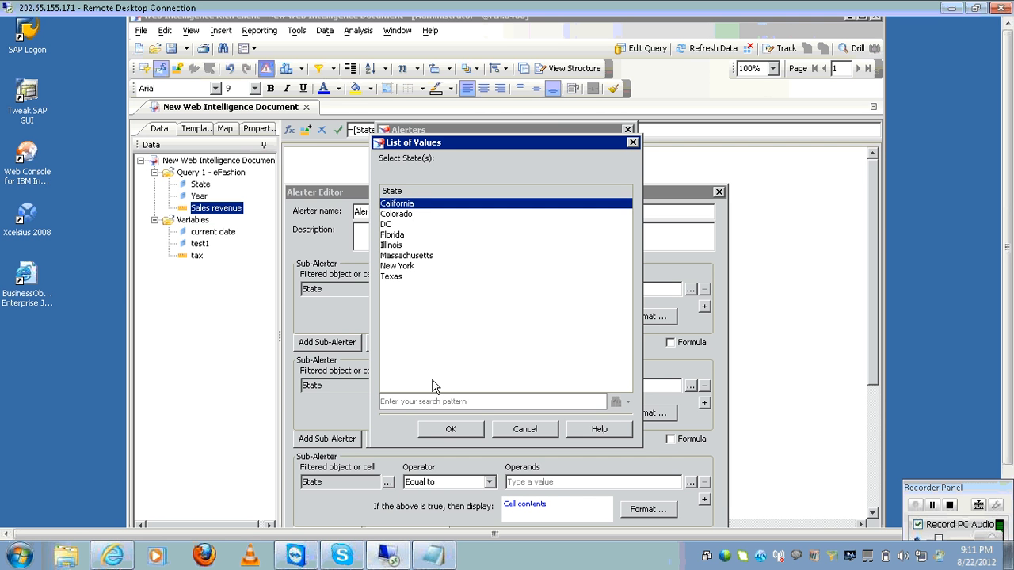
click(431, 434)
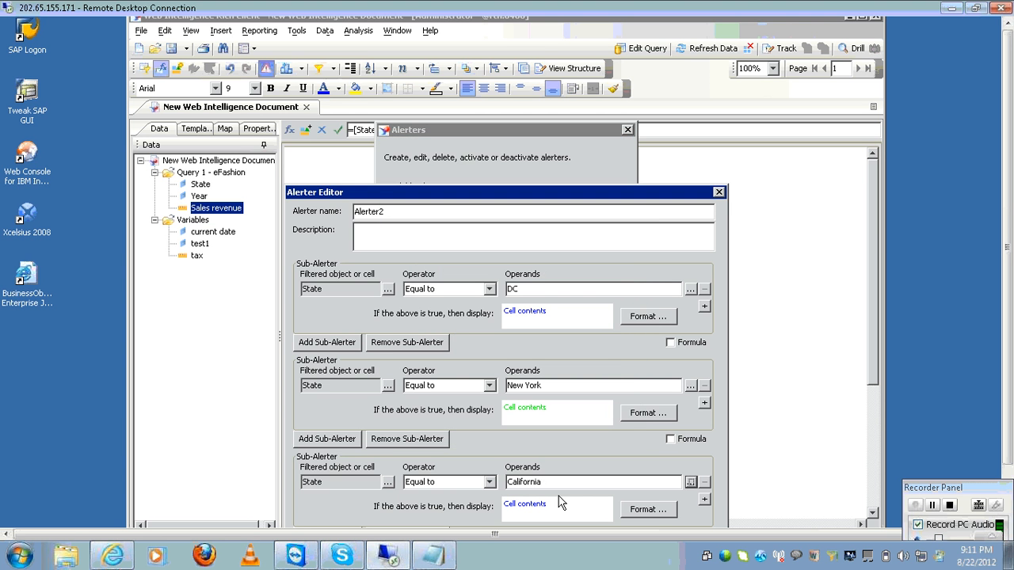
Step: Set the California sub-alerter's text color to red and apply the edited Alerter2 to the State column
click(648, 511)
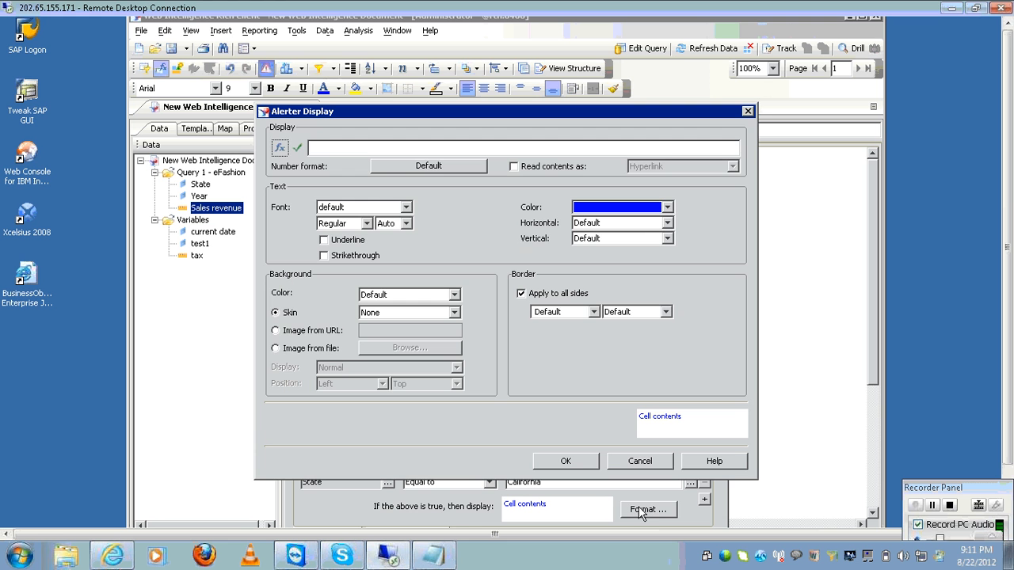
click(667, 208)
click(654, 223)
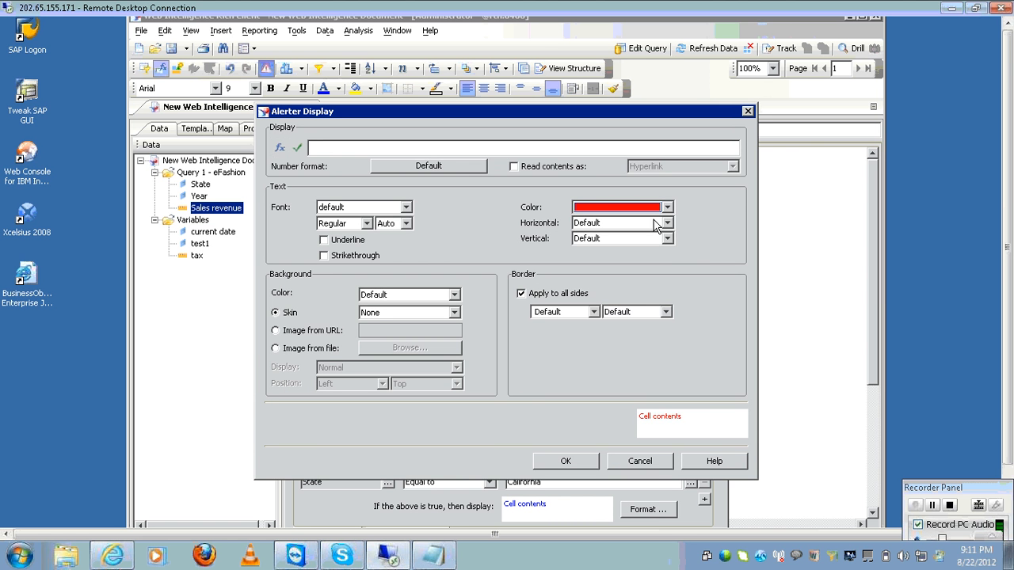
click(584, 462)
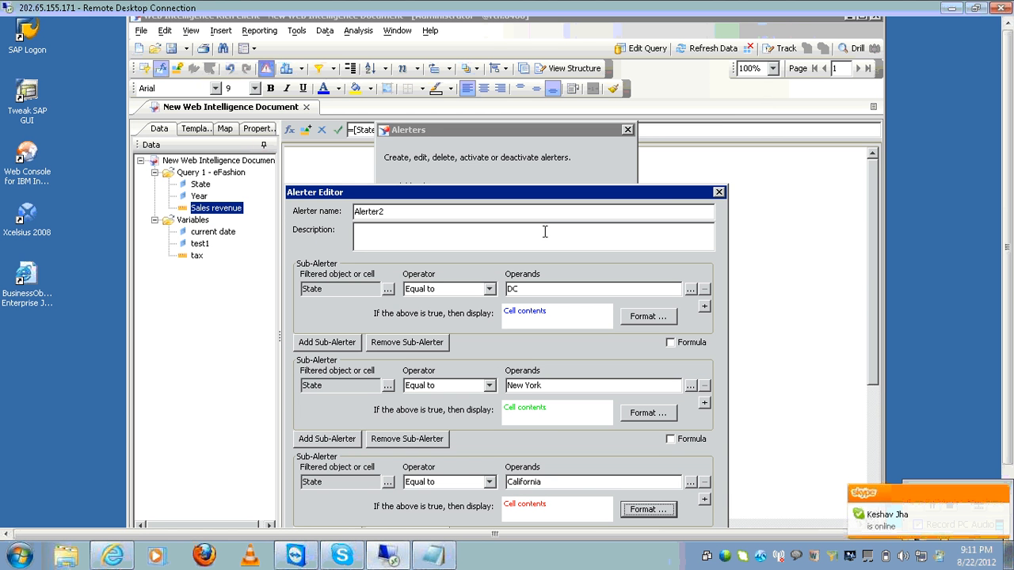
drag(535, 196, 516, 85)
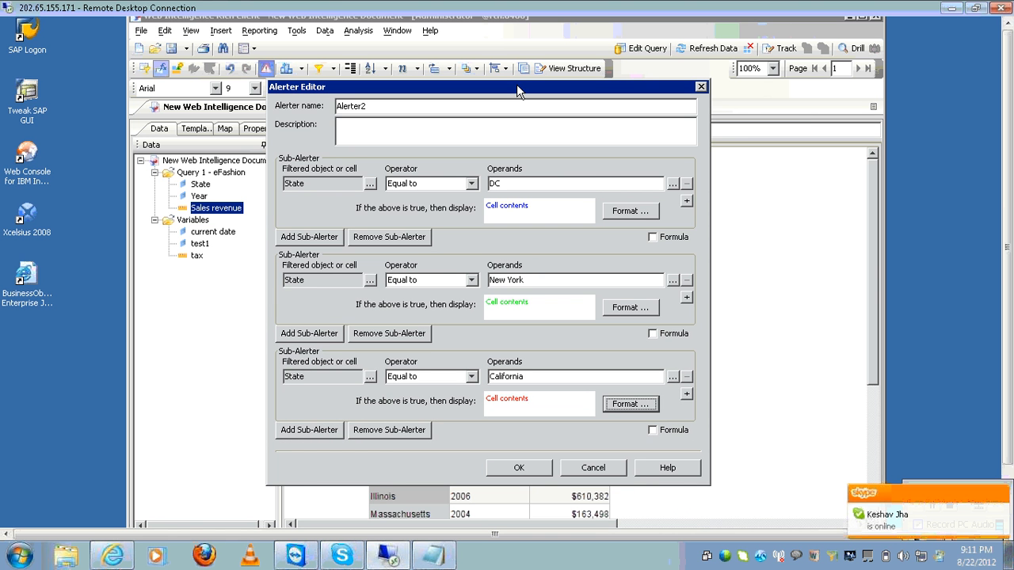
click(520, 468)
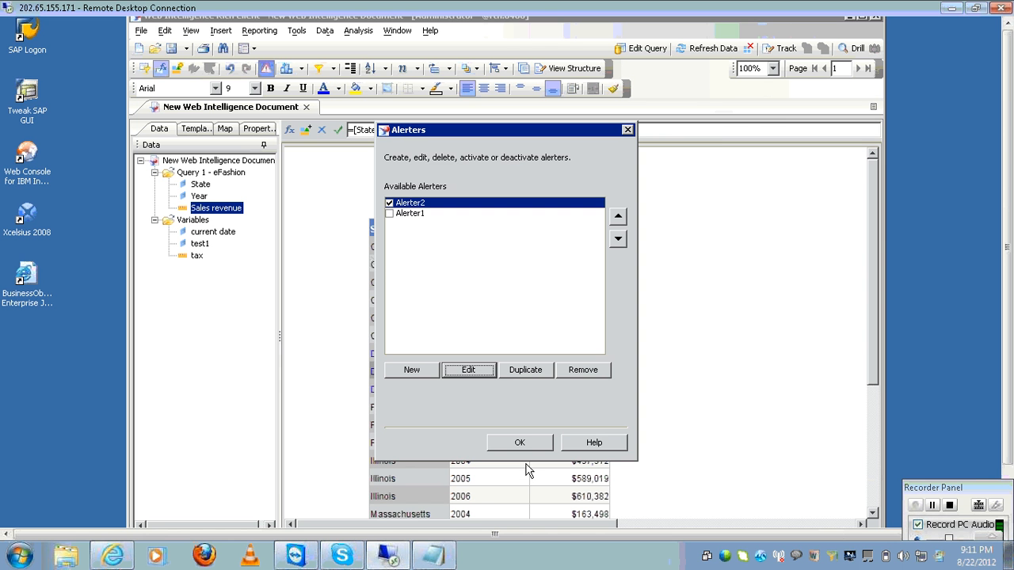
click(530, 445)
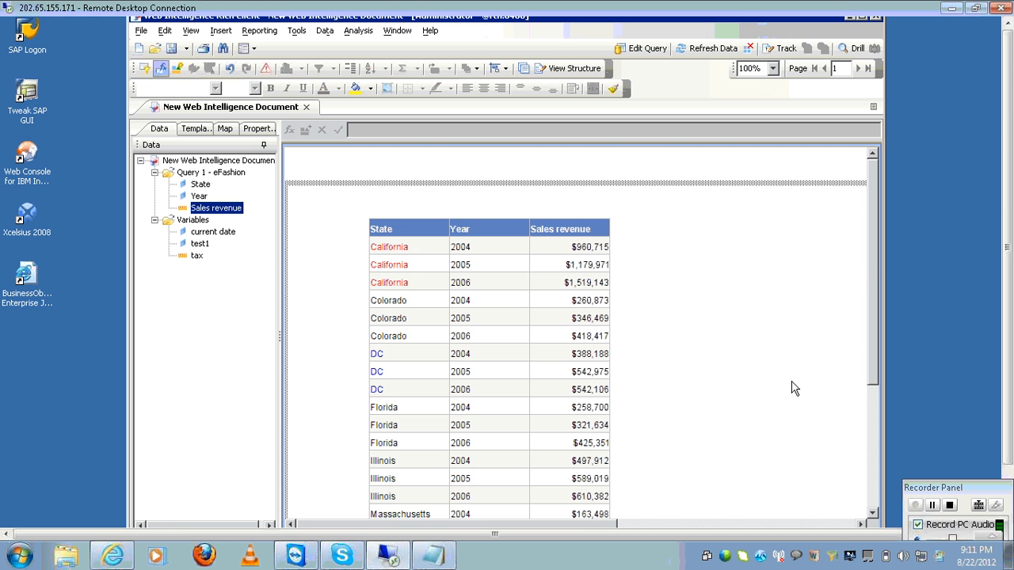
Step: Rename Report 5 as alerter
click(874, 501)
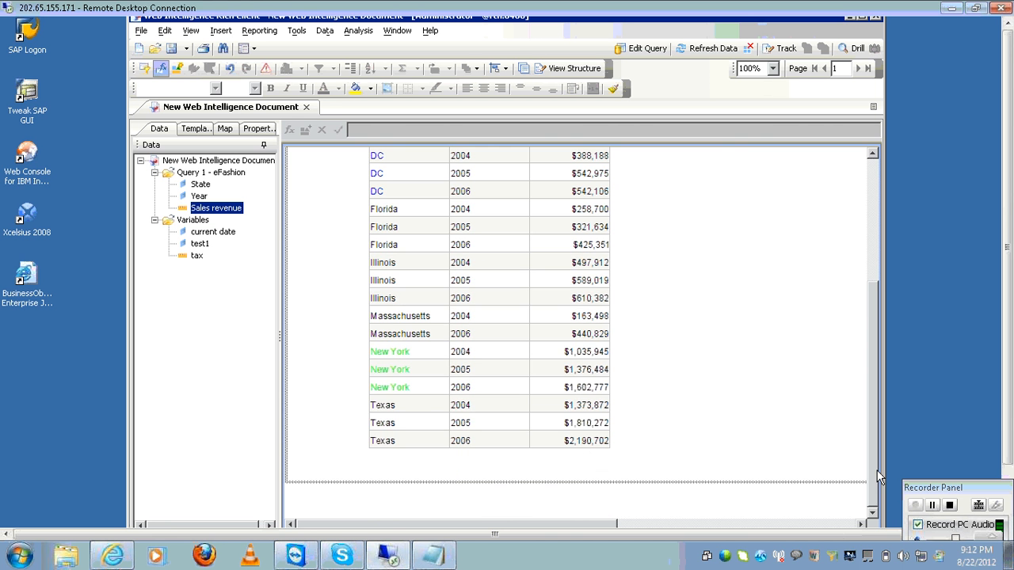
click(874, 162)
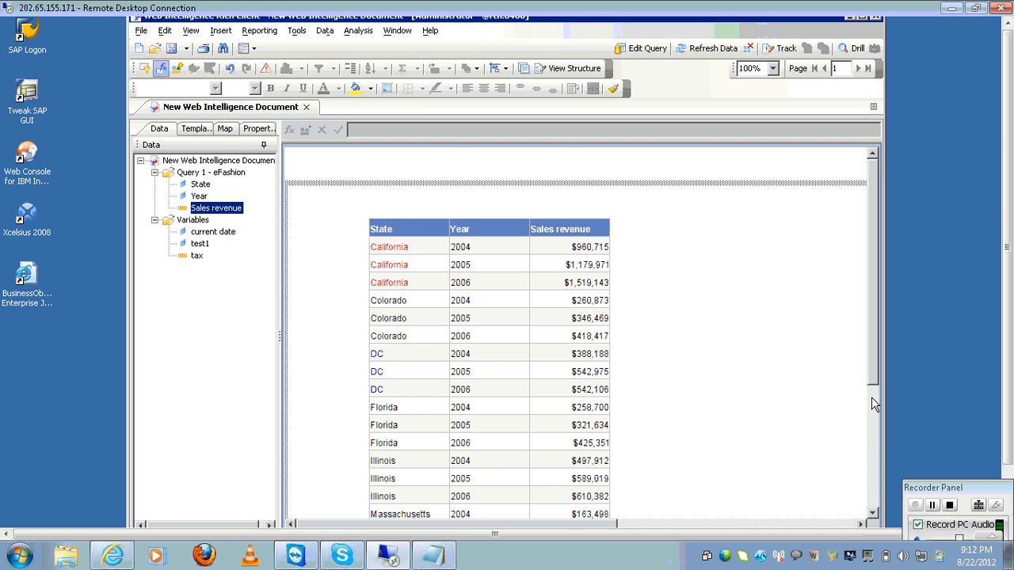
click(876, 474)
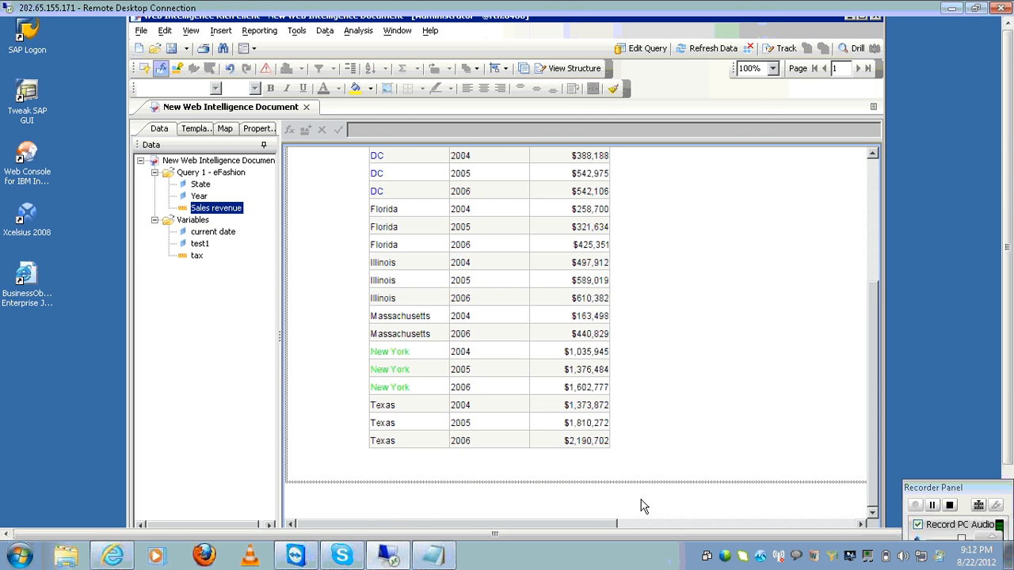
click(1006, 480)
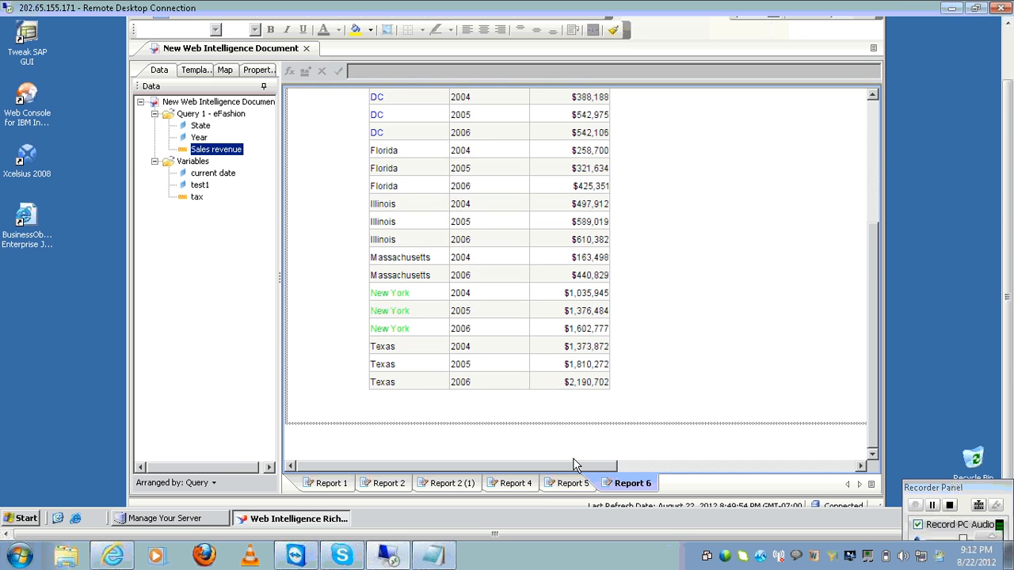
click(566, 486)
right_click(566, 485)
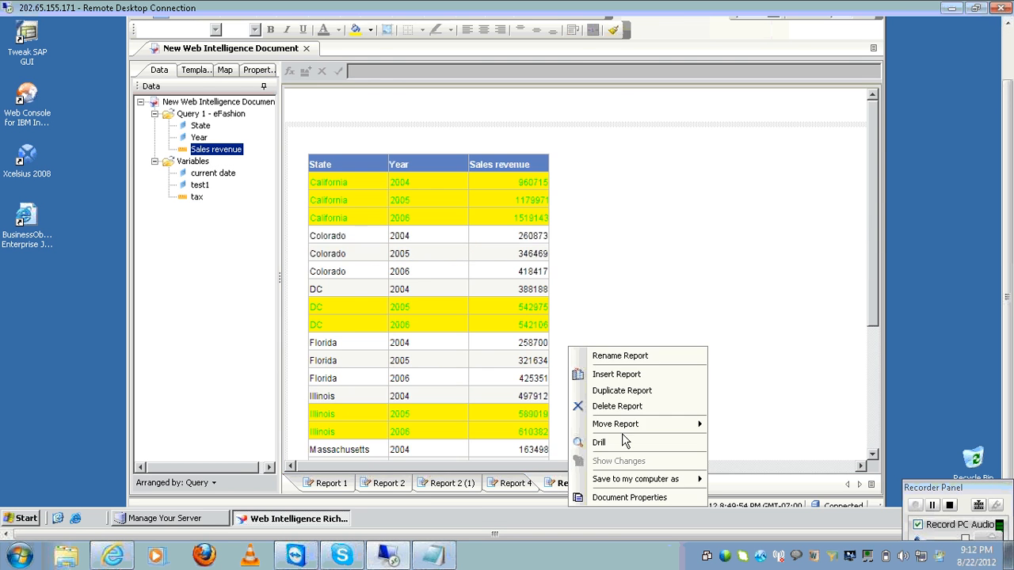
click(632, 358)
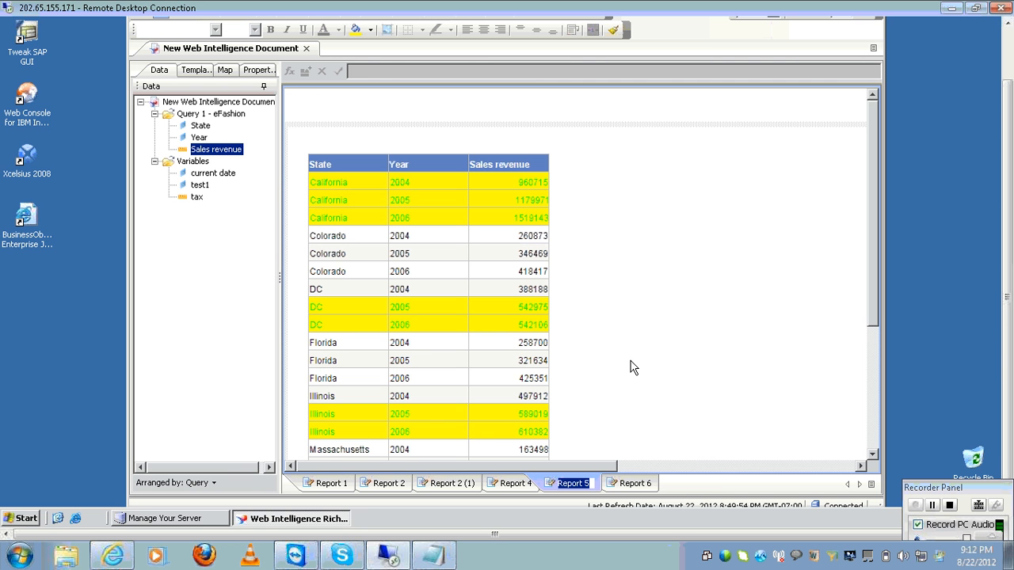
text(alerter)
key(Return)
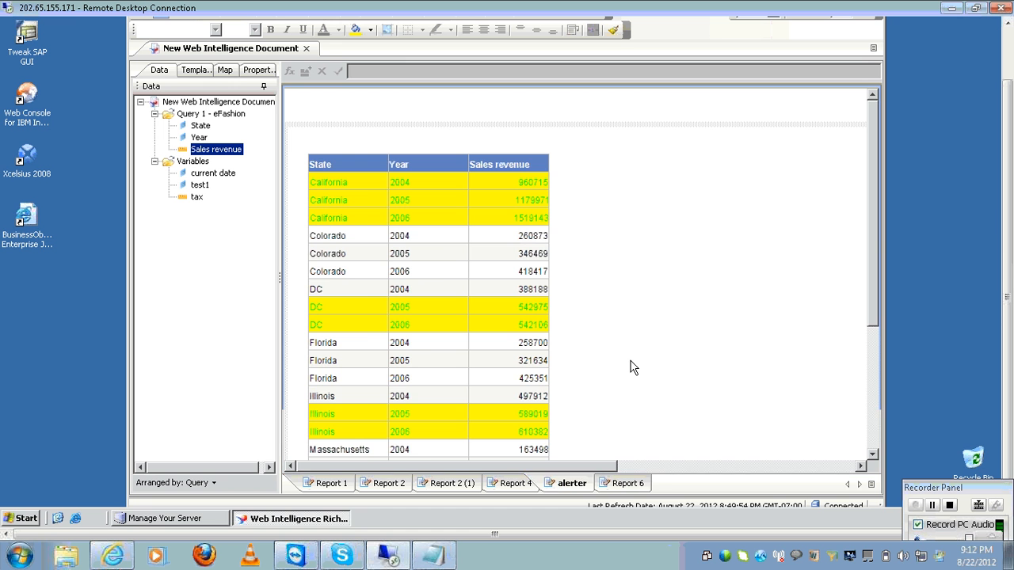
Step: Rename Report 6 as sub alerter
click(628, 490)
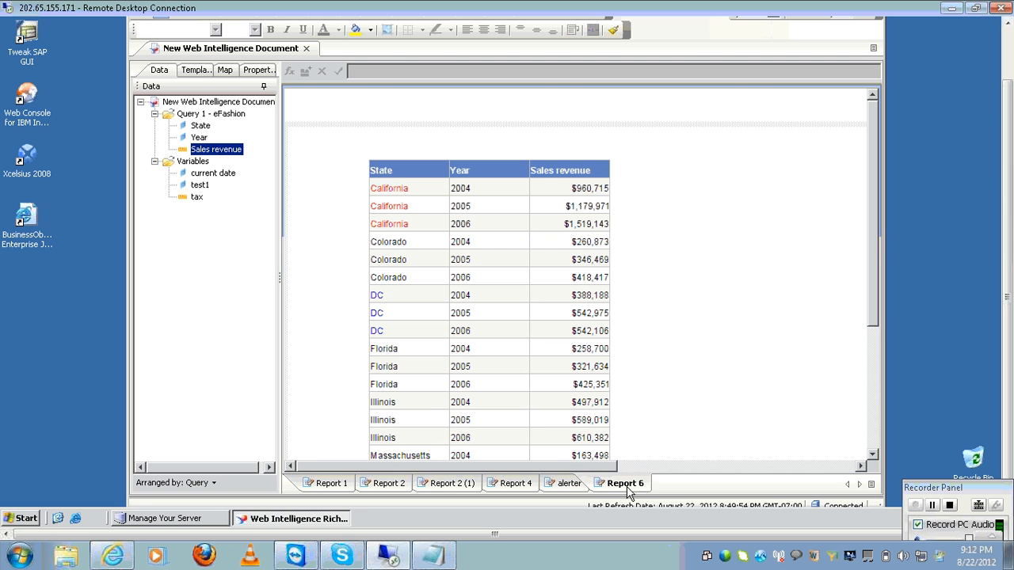
right_click(628, 490)
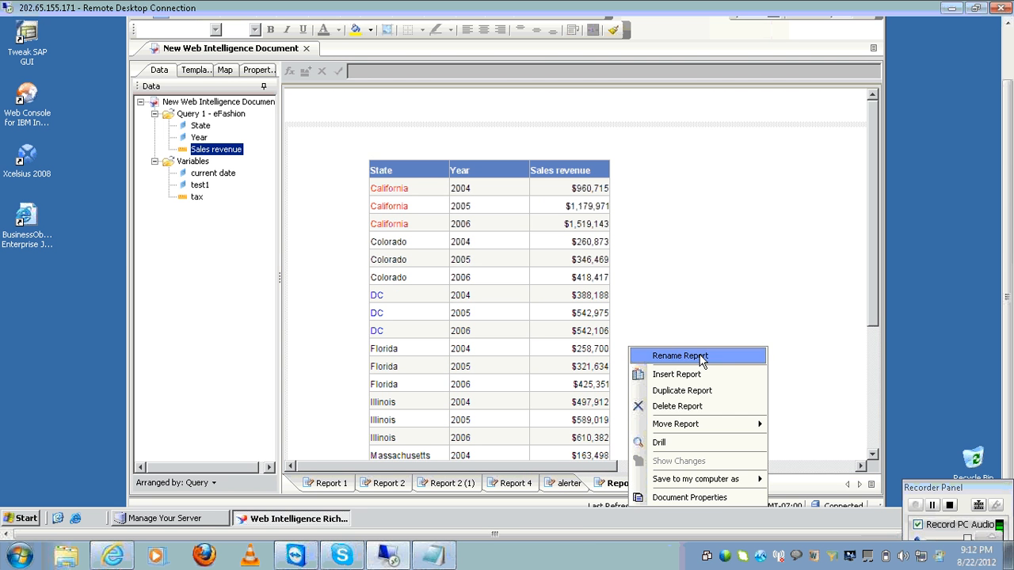
click(701, 357)
text(suba)
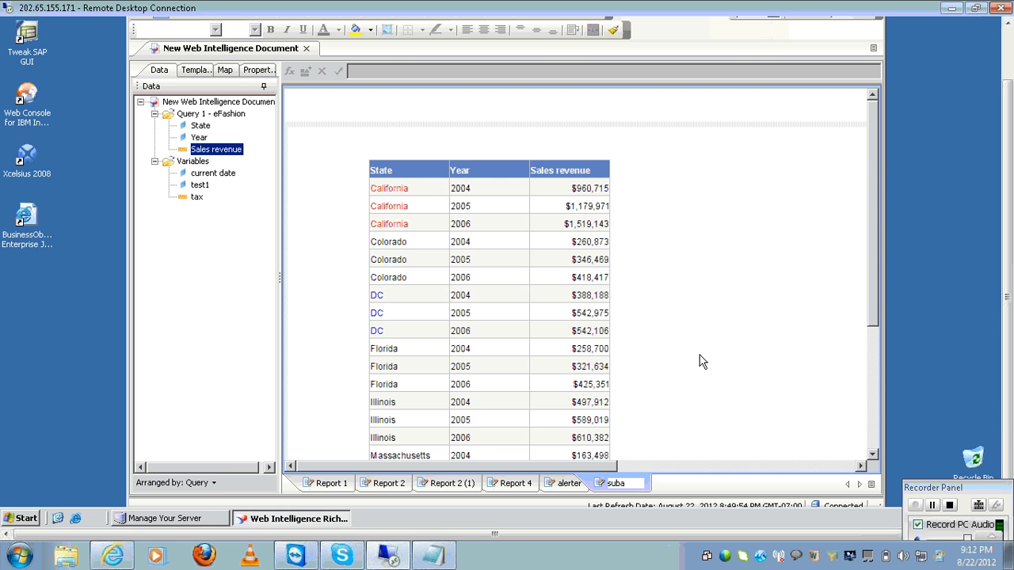
key(BackSpace)
text(alerter)
key(Return)
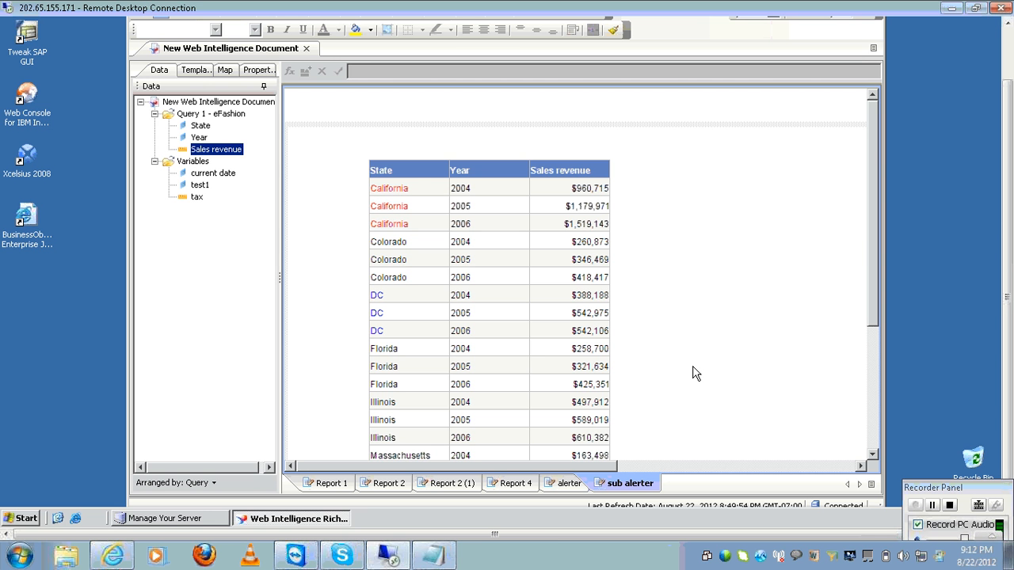
Step: Switch to the vru2208 Notepad file and add the heading "report:" at the end of the notes
click(458, 563)
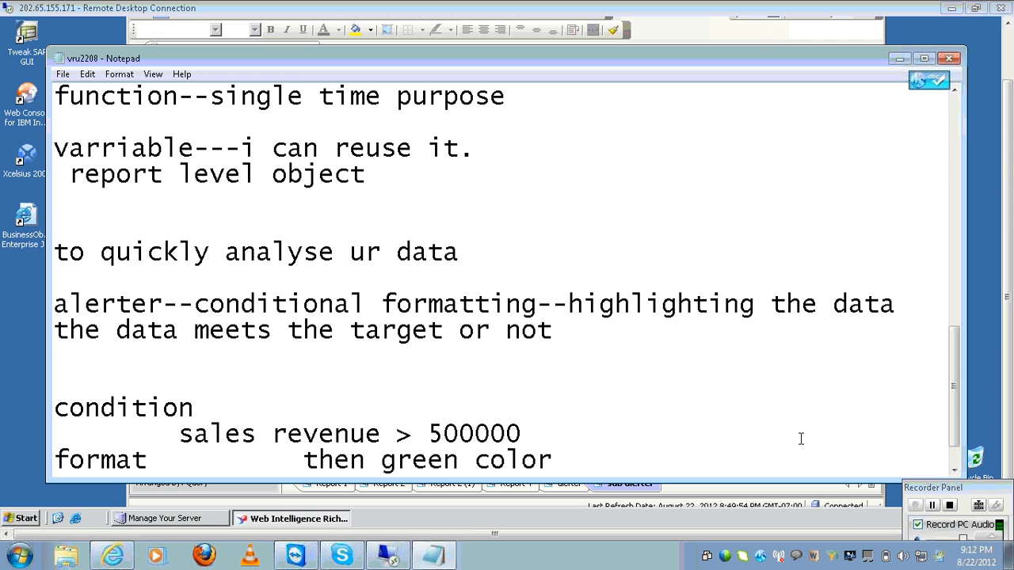
scroll(801, 439, down, 1)
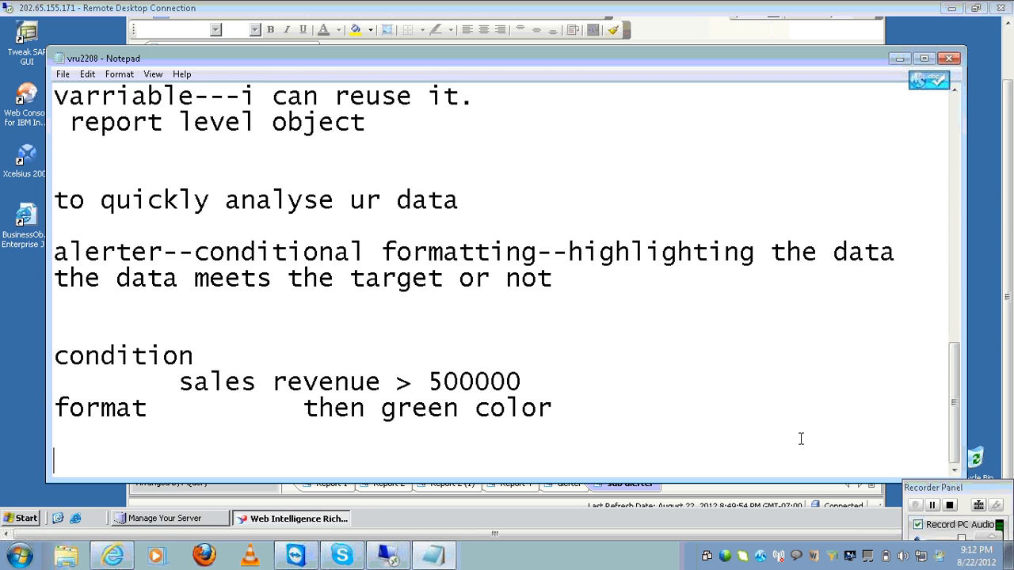
text(u)
key(BackSpace)
text(report)
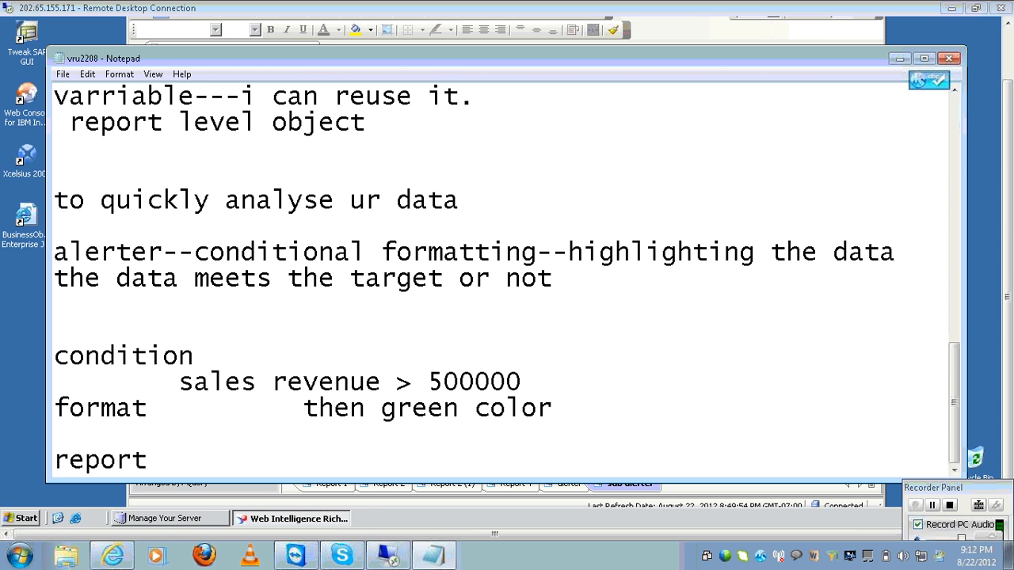
key(Up)
key(Down)
key(End)
key(Return)
key(Return)
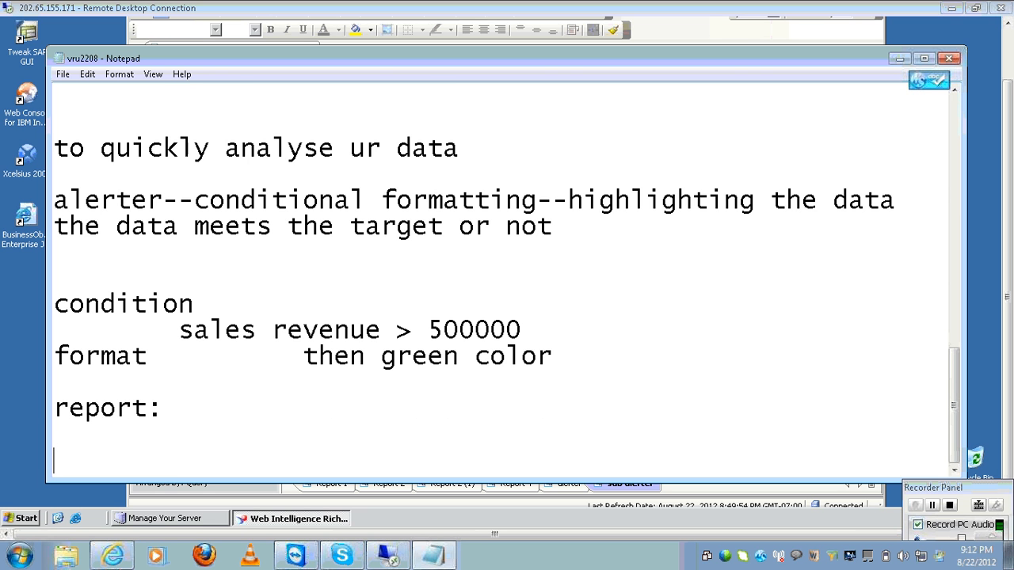
Step: Add the line "univere name: island resorts marketing" under the report heading, followed by a blank line
text(univere)
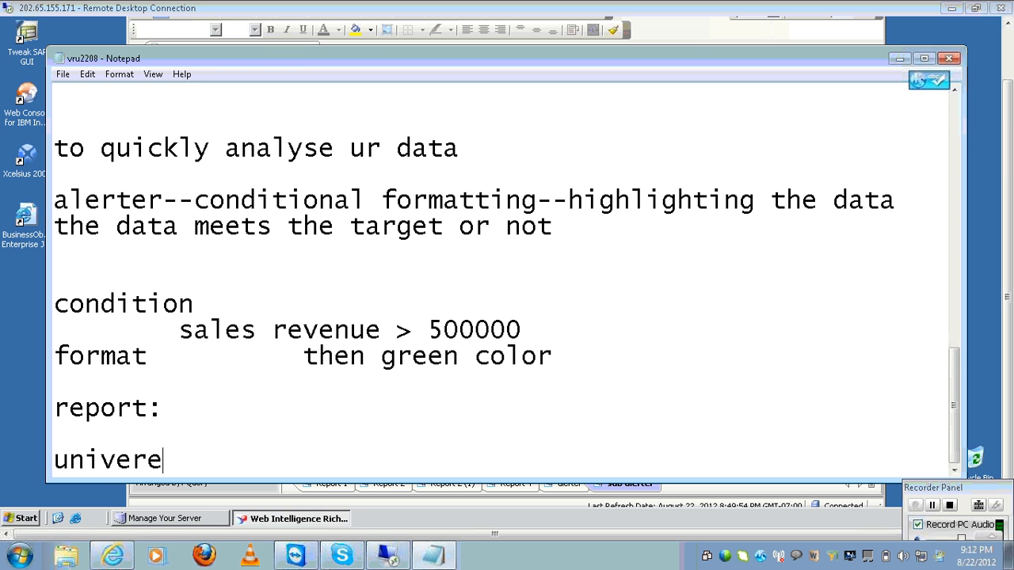
text( name: island)
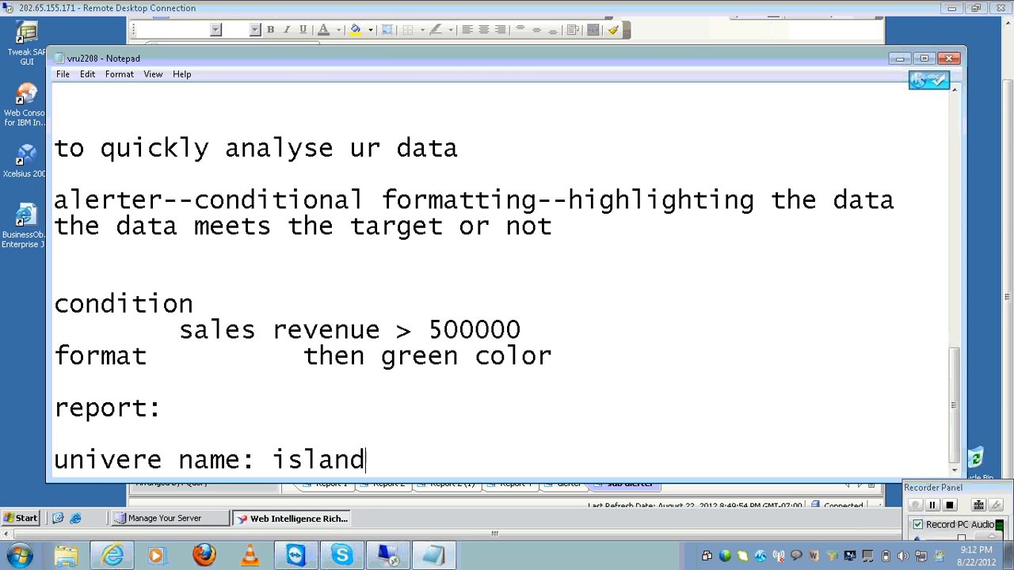
text( resorts mar)
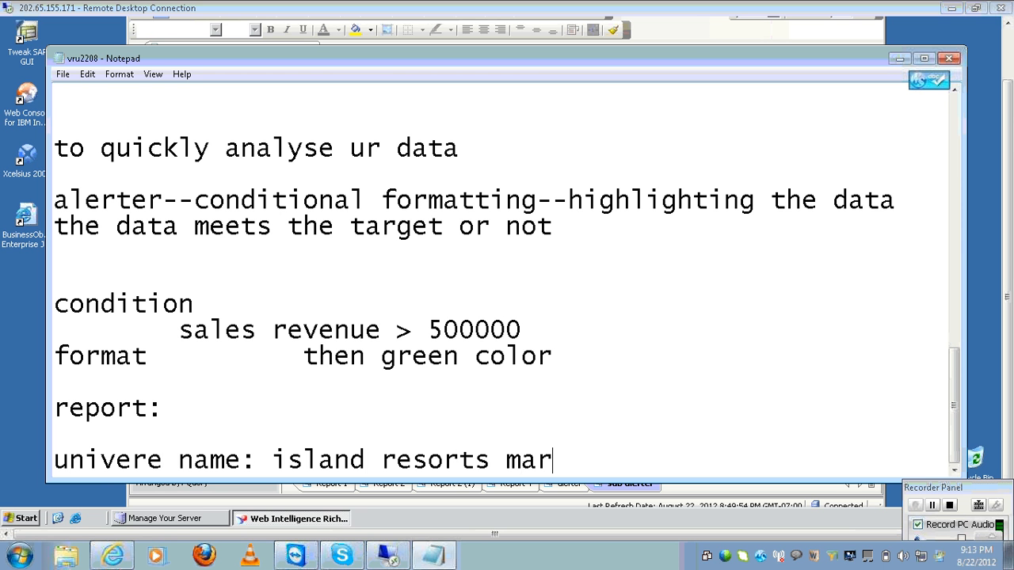
text(keting)
key(Return)
key(Return)
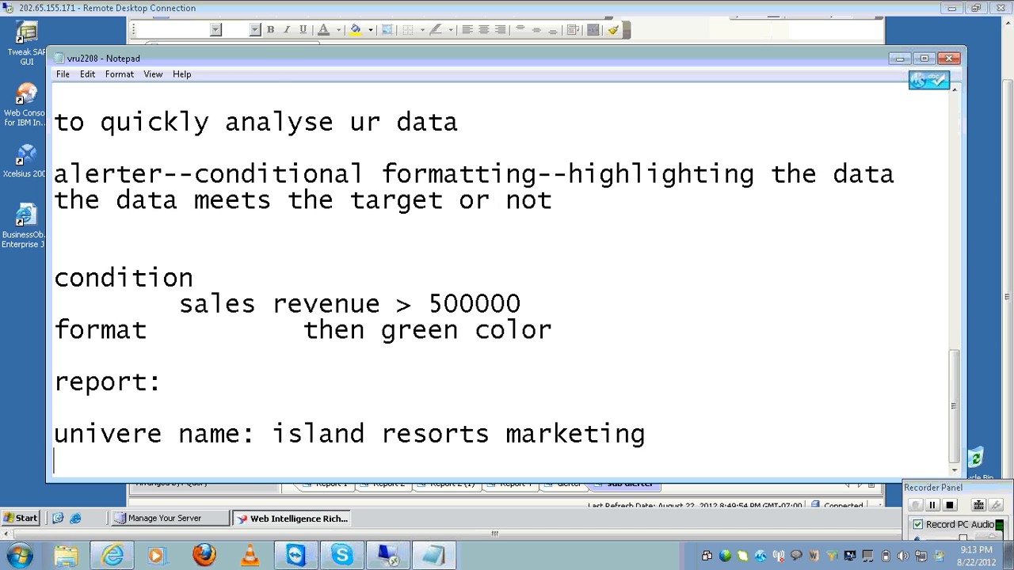
Step: Add the line "resultant objects: country,resort ,revenue" below the universe name, followed by a blank line
text(result)
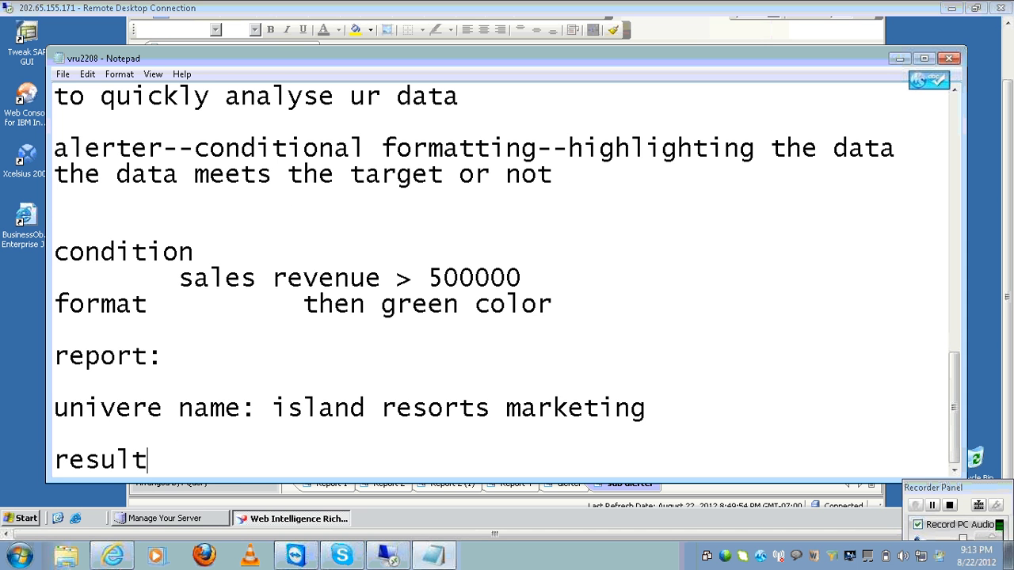
text(ant objects)
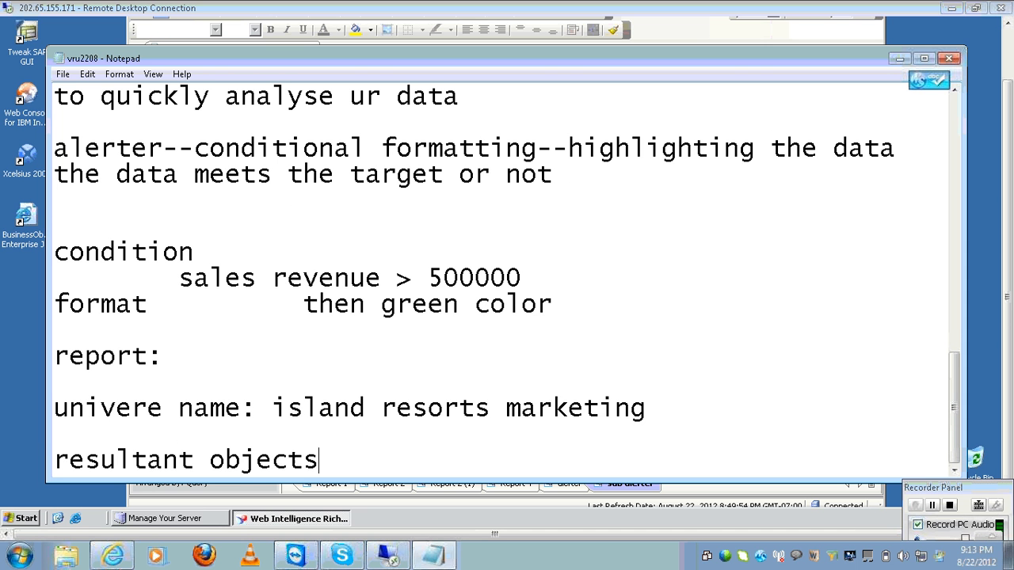
text(: cout)
key(BackSpace)
text(n)
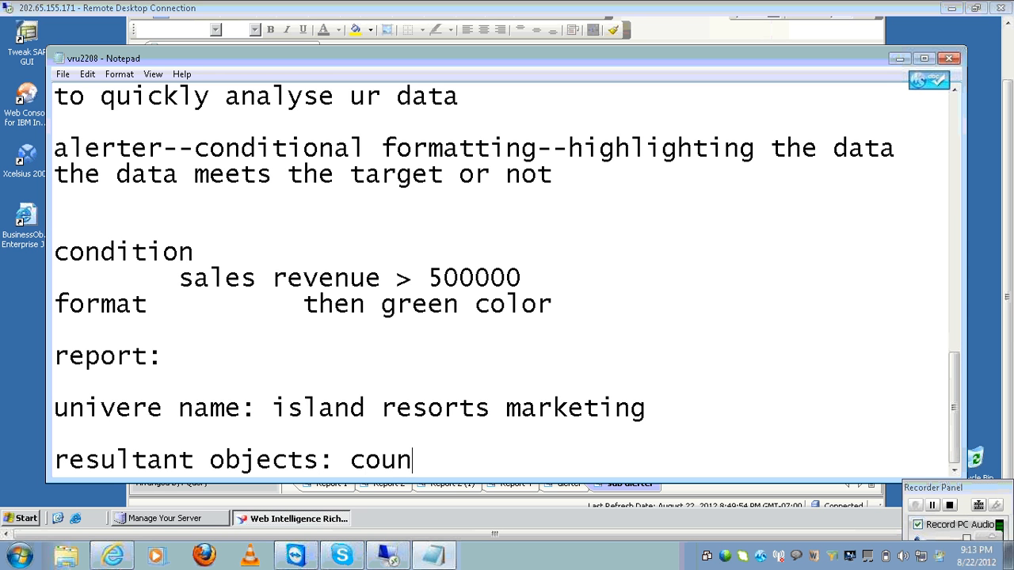
text(try,reso)
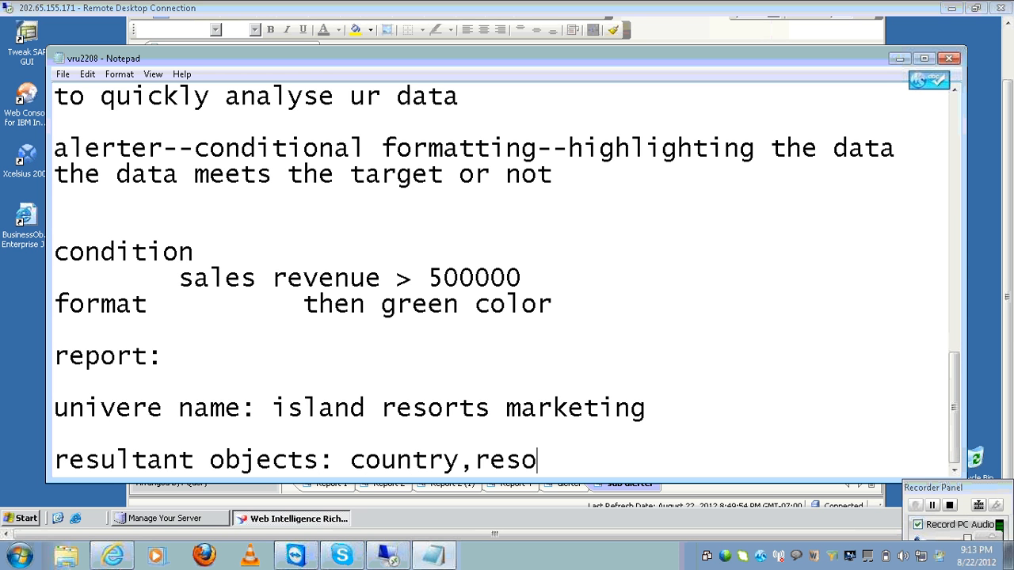
text(rt ,revenue)
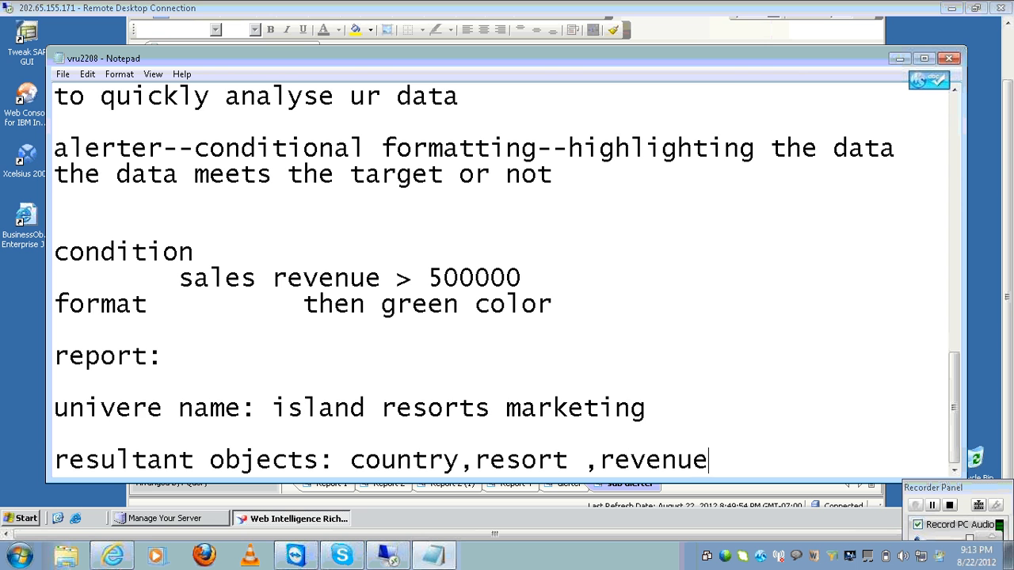
key(Return)
key(Return)
Step: Add the heading "report layout:" with the line "2 tabs" directly beneath it
text(if tt)
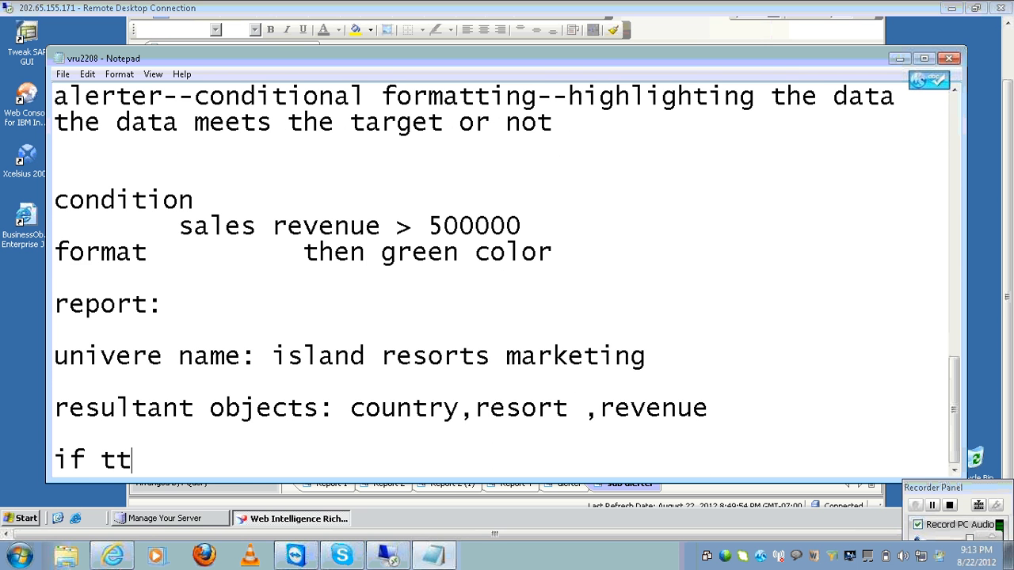
key(BackSpace)
key(BackSpace)
key(BackSpace)
key(BackSpace)
key(BackSpace)
text(repo)
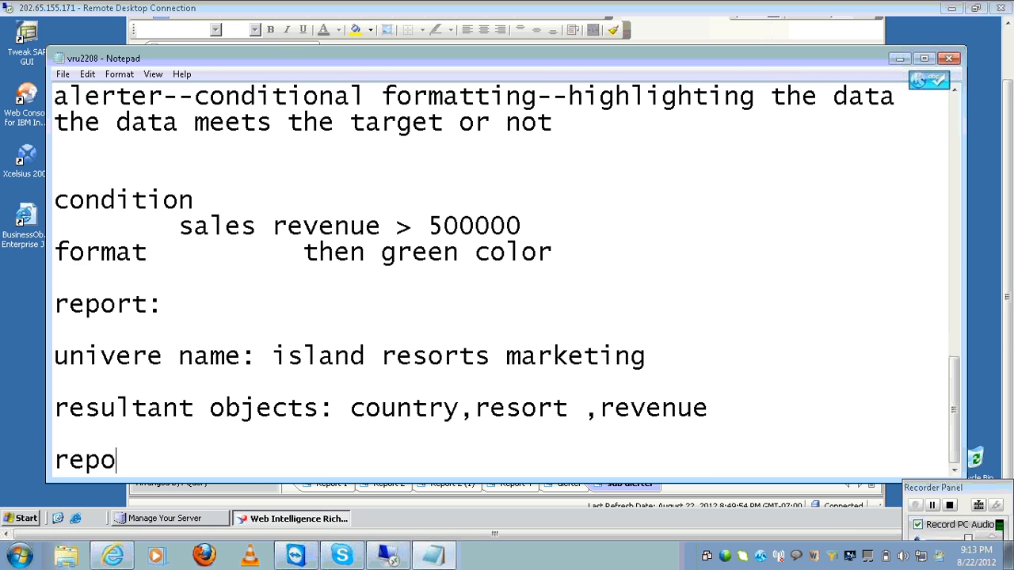
text(rt layout:)
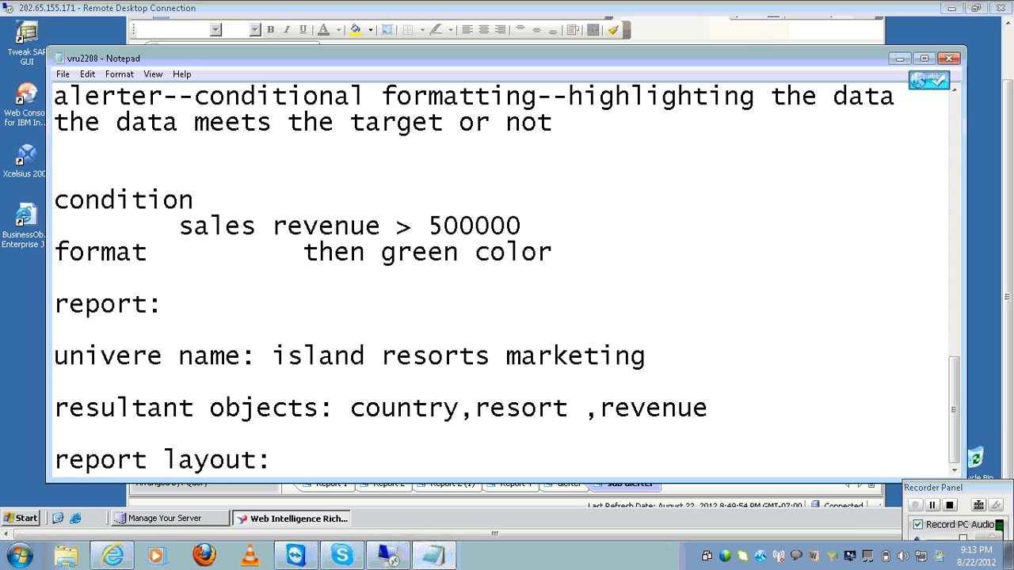
key(Return)
text(2 tabs)
key(Return)
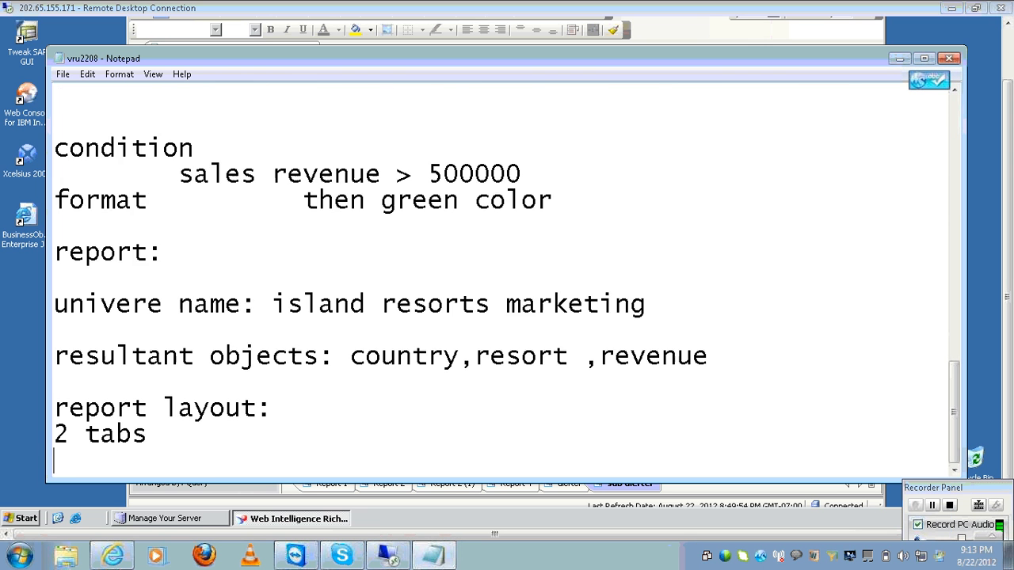
Step: Describe the first tab with the line "tab1: country,resort,revenue as vertical table"
text(tab1:)
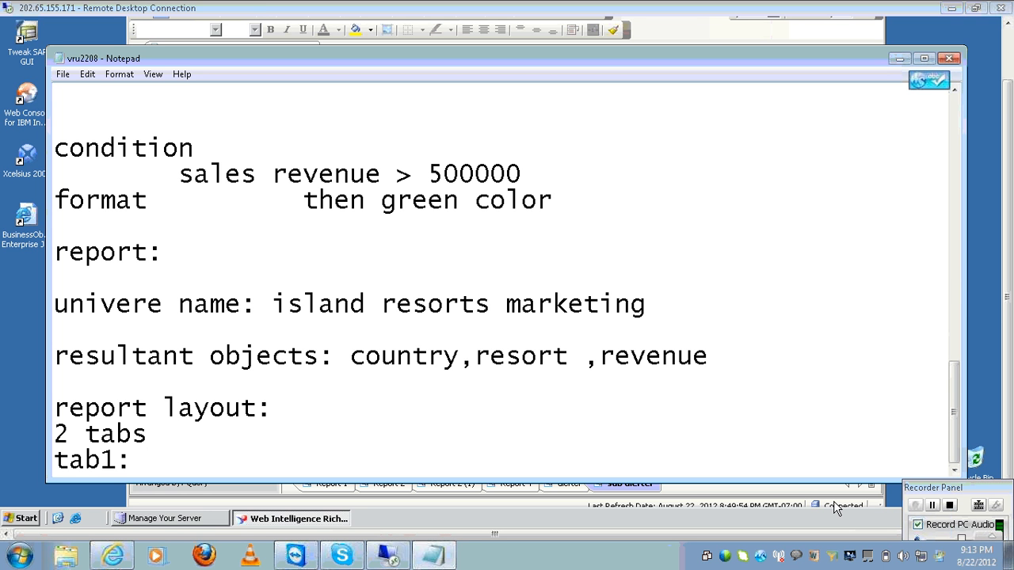
text( country,resort)
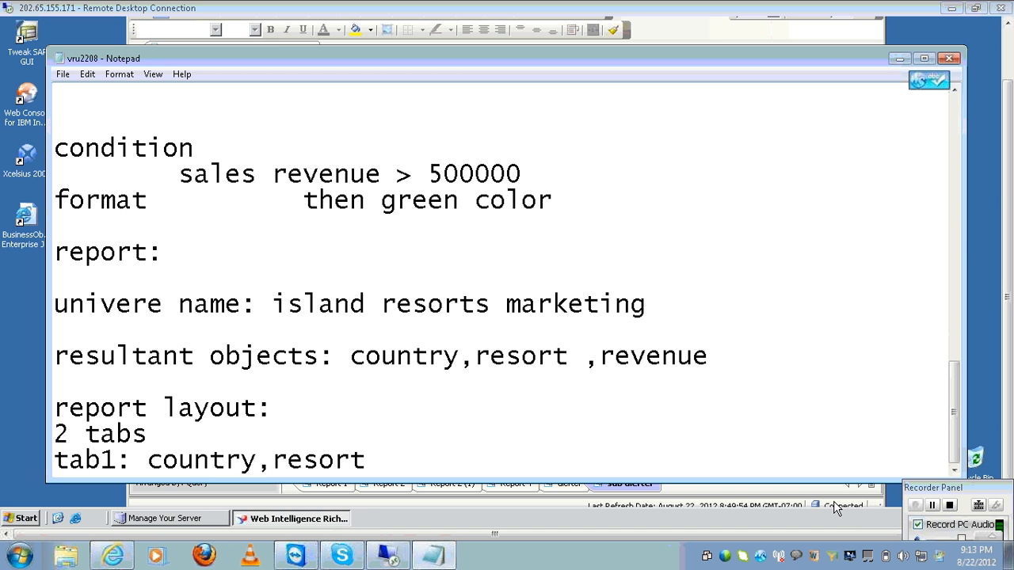
text(,revenue as)
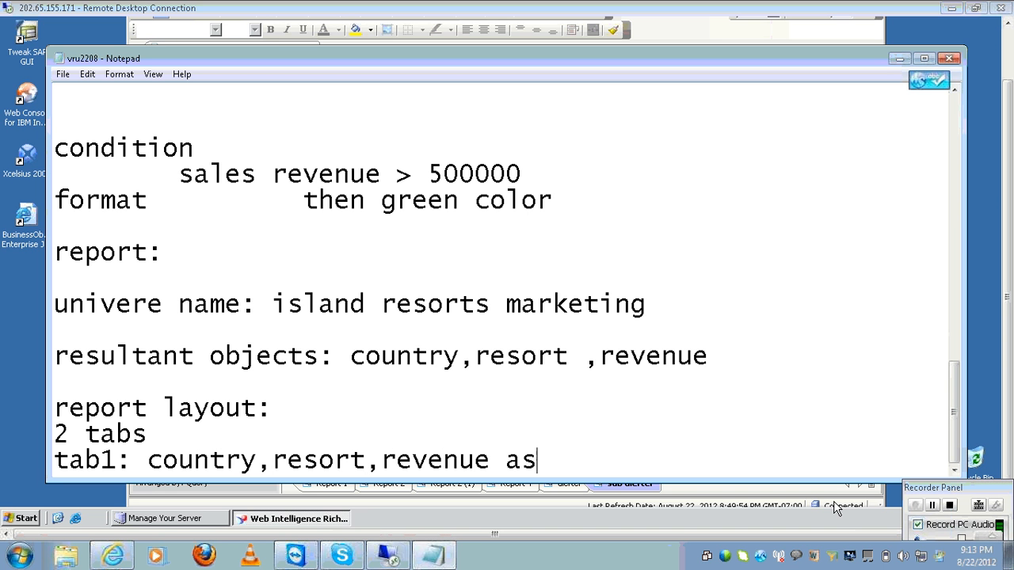
text( vertical table)
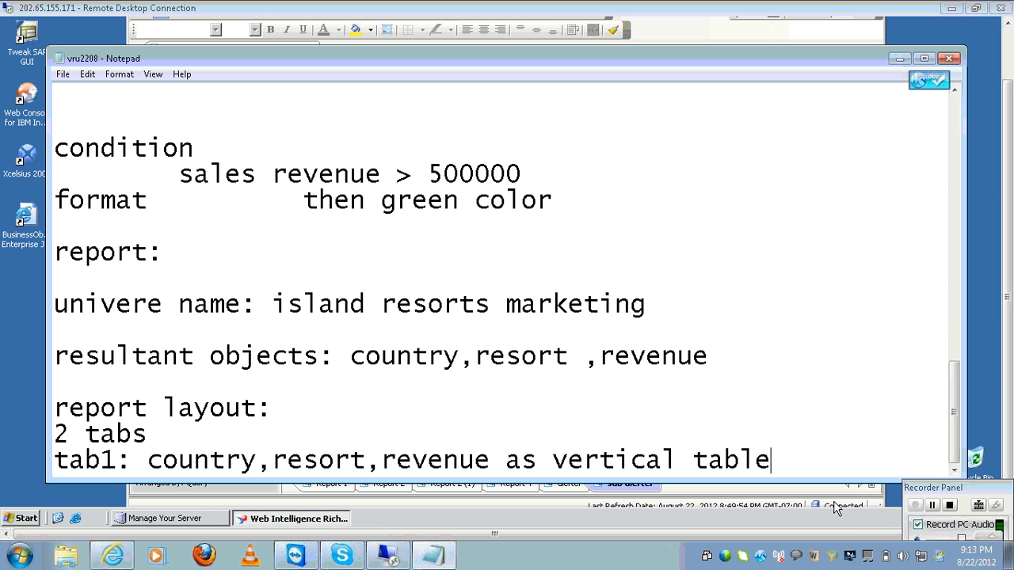
key(Return)
Step: Add two indented lines under tab1 reading "highlight the data" and "where the revenue >700000"
key(Tab)
text(high)
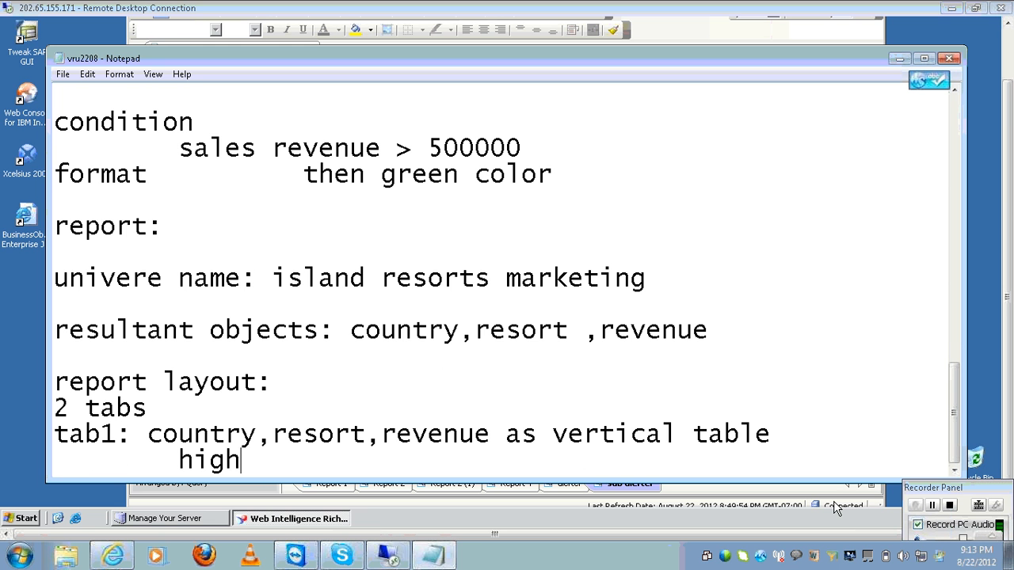
text(light t)
key(BackSpace)
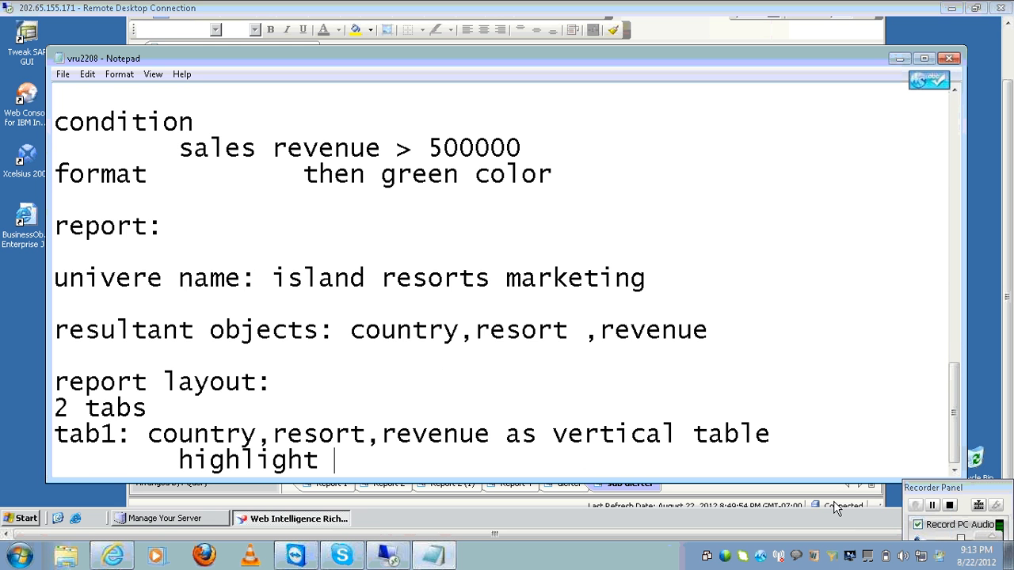
text(the data)
key(Return)
key(Tab)
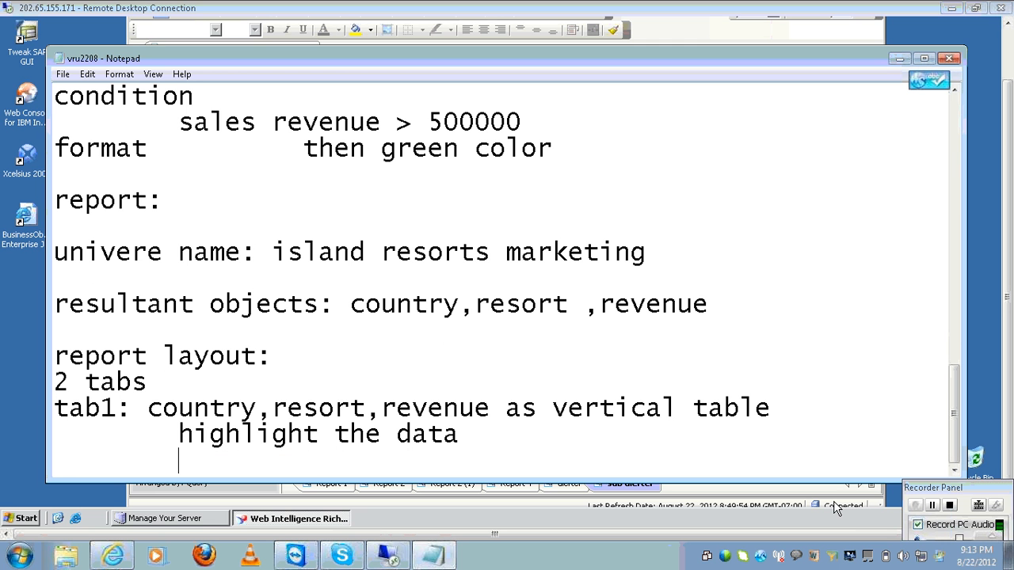
text(where the reveue)
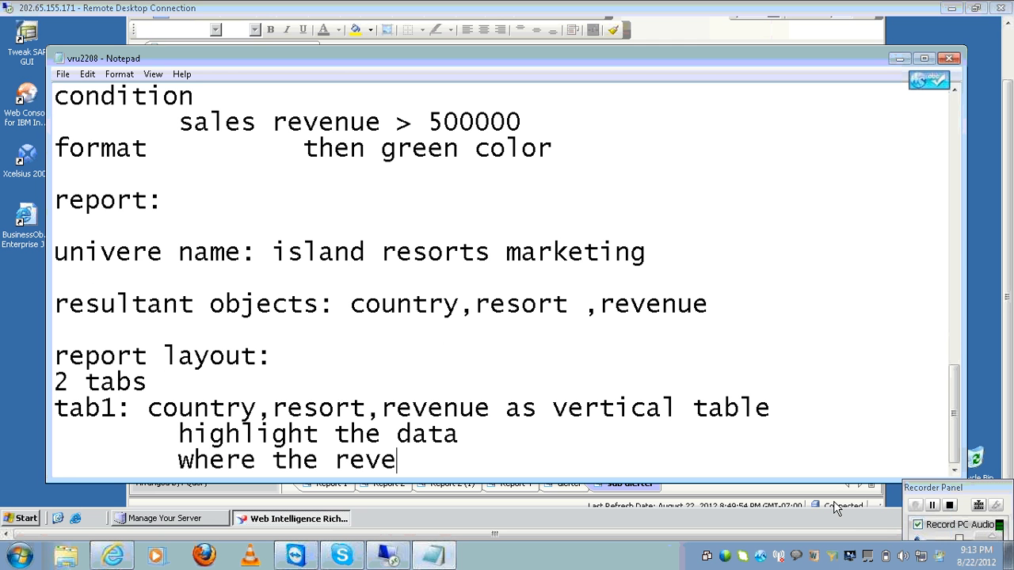
key(BackSpace)
key(BackSpace)
text(nue >700000)
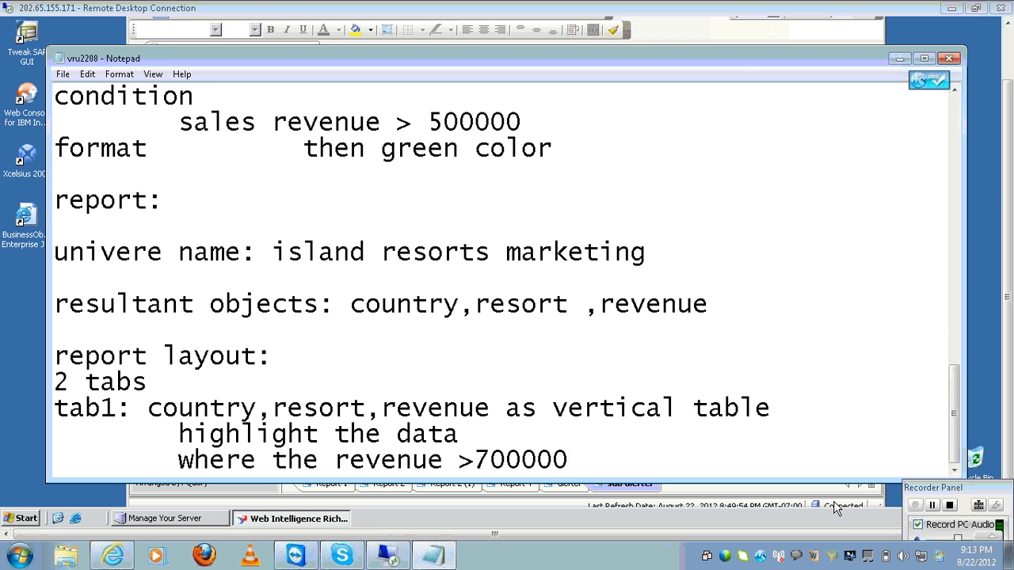
Step: Complete the tab1 highlighting requirement with an indented line reading "with red color"
key(Return)
text(with)
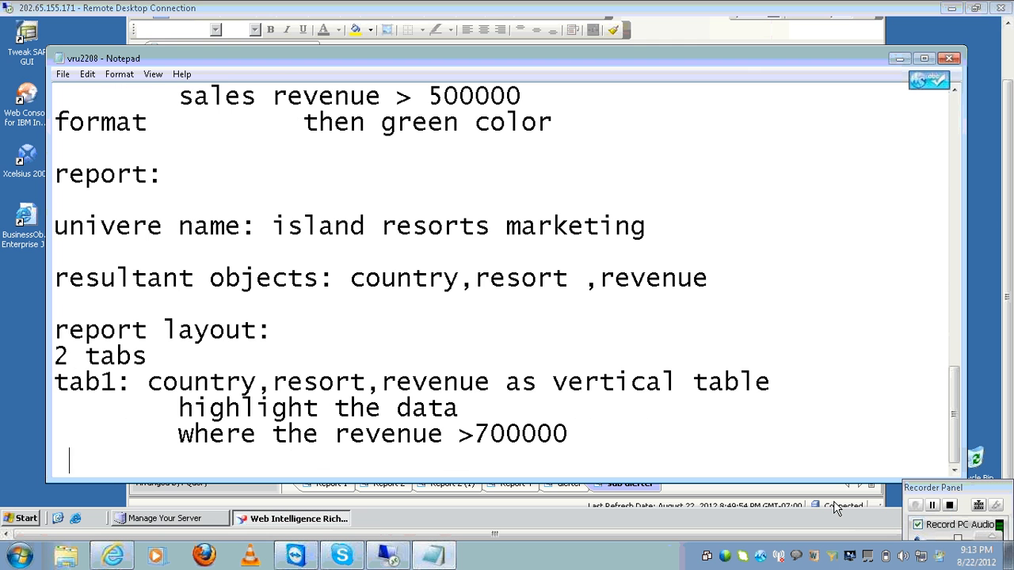
text( red col)
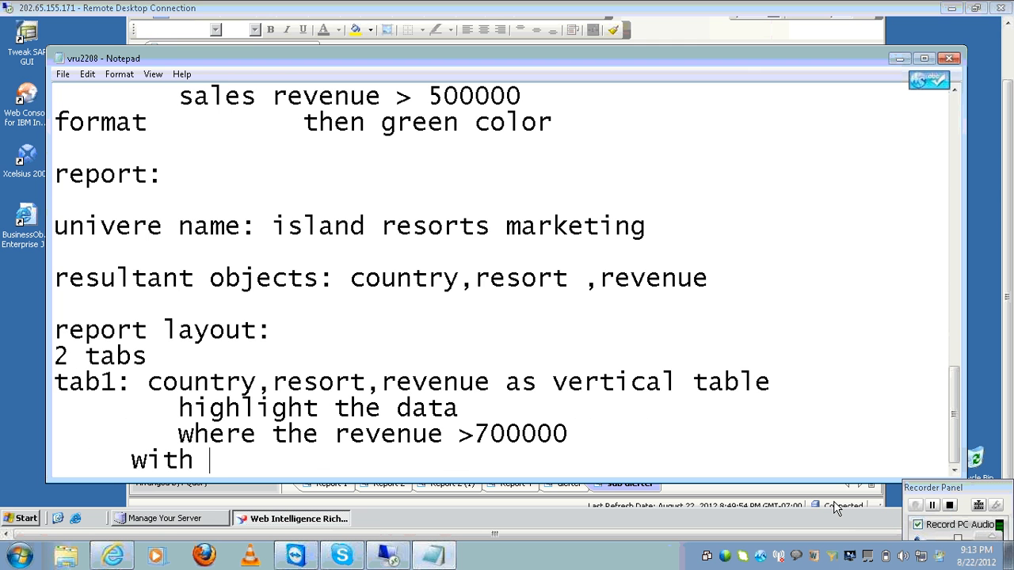
text(or)
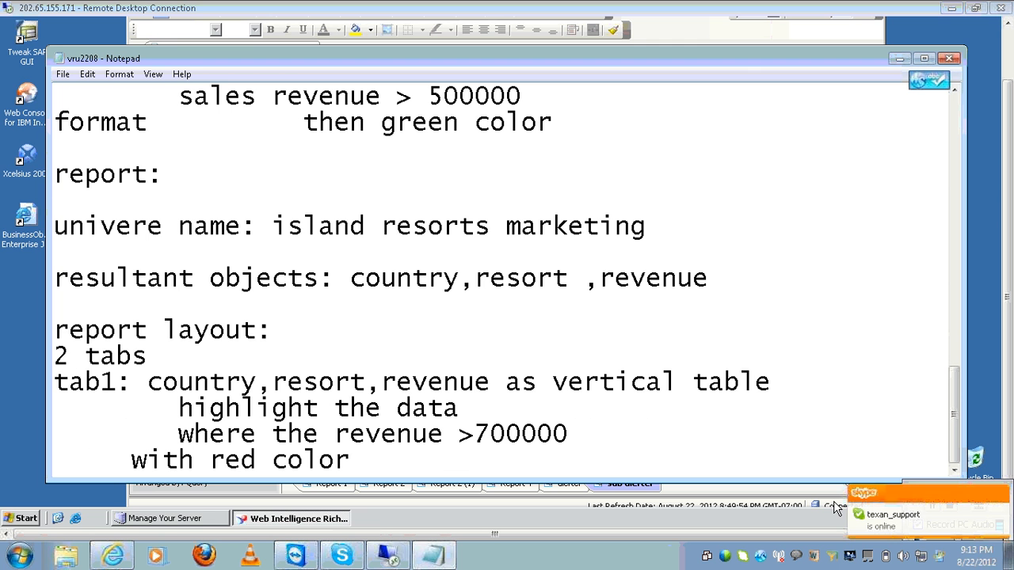
Step: Describe the second tab with the line "tab2: country,resort ,revenue as vertical table"
key(Return)
text(t)
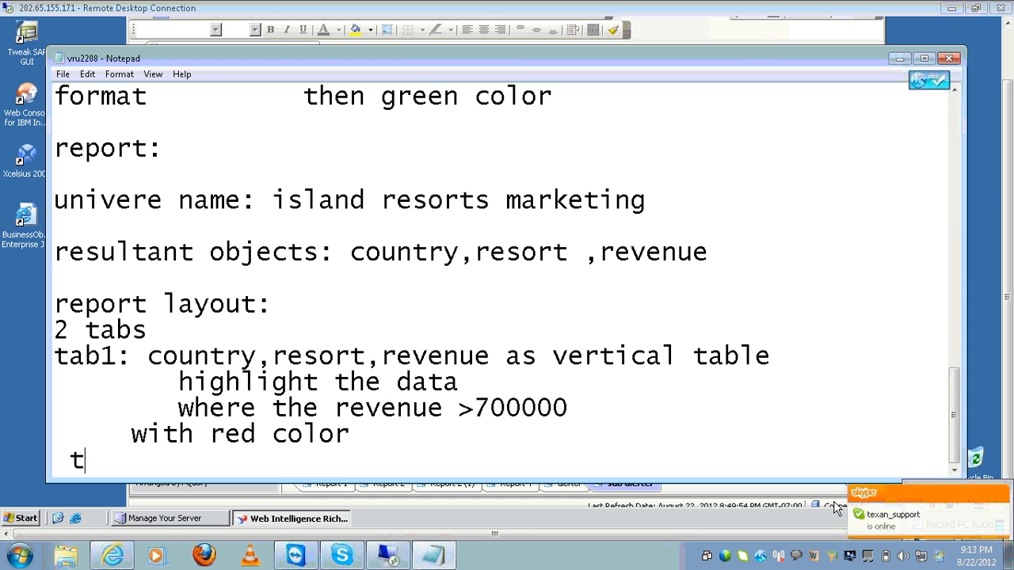
text(ab2: co)
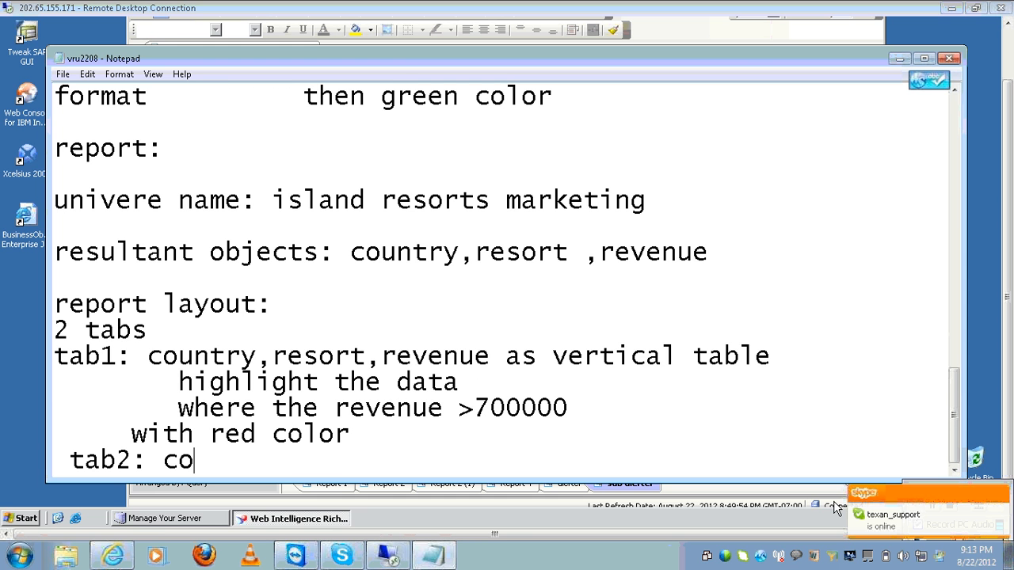
text(untry,resort)
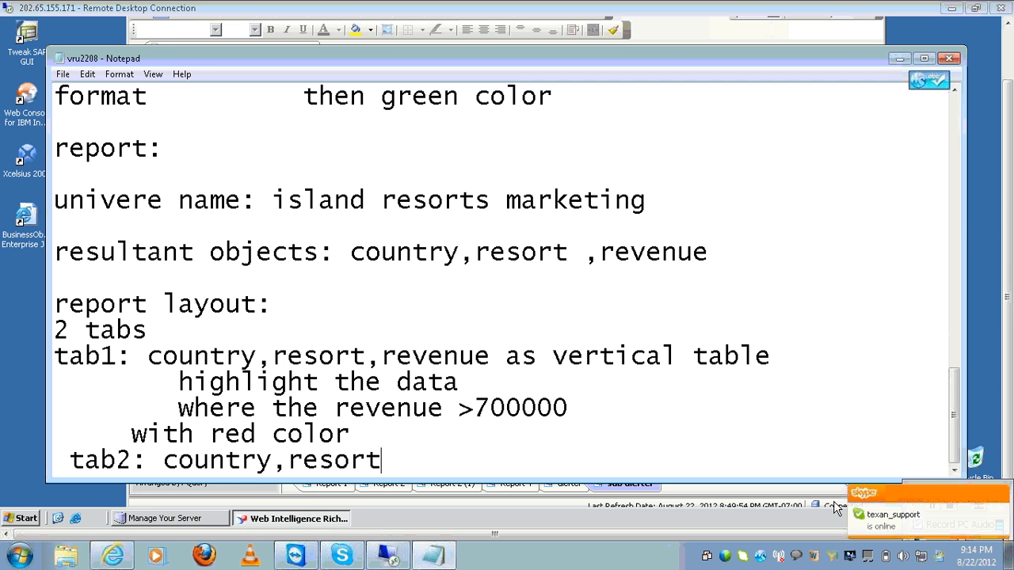
text( ,revenue)
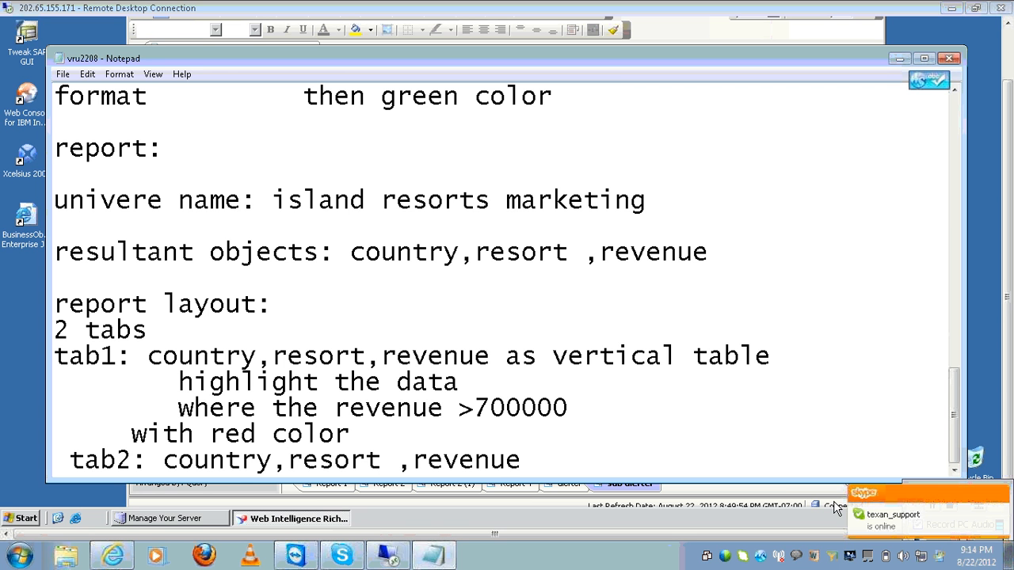
text( as vertical table)
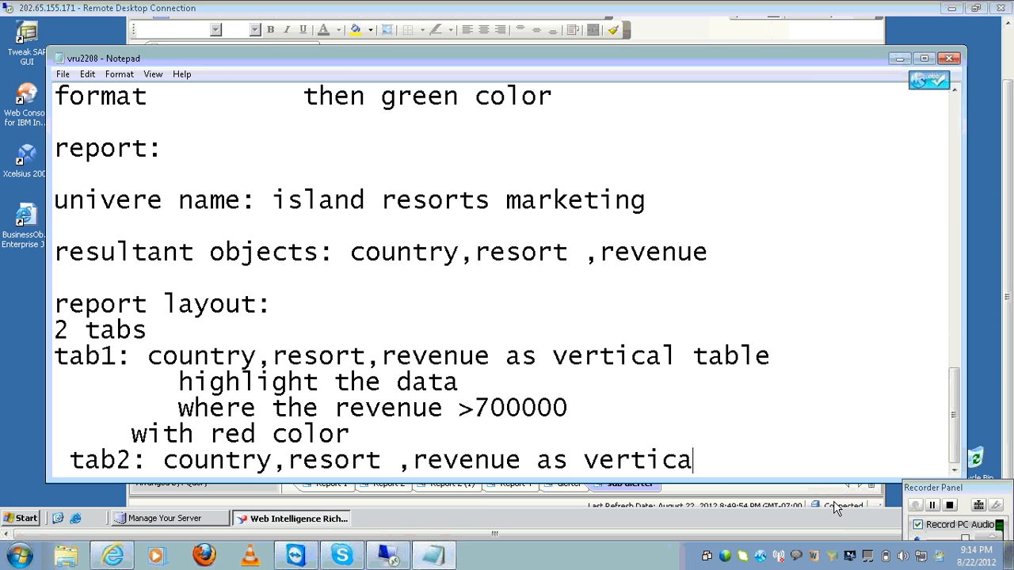
key(Return)
text([)
key(Tab)
key(BackSpace)
key(BackSpace)
key(BackSpace)
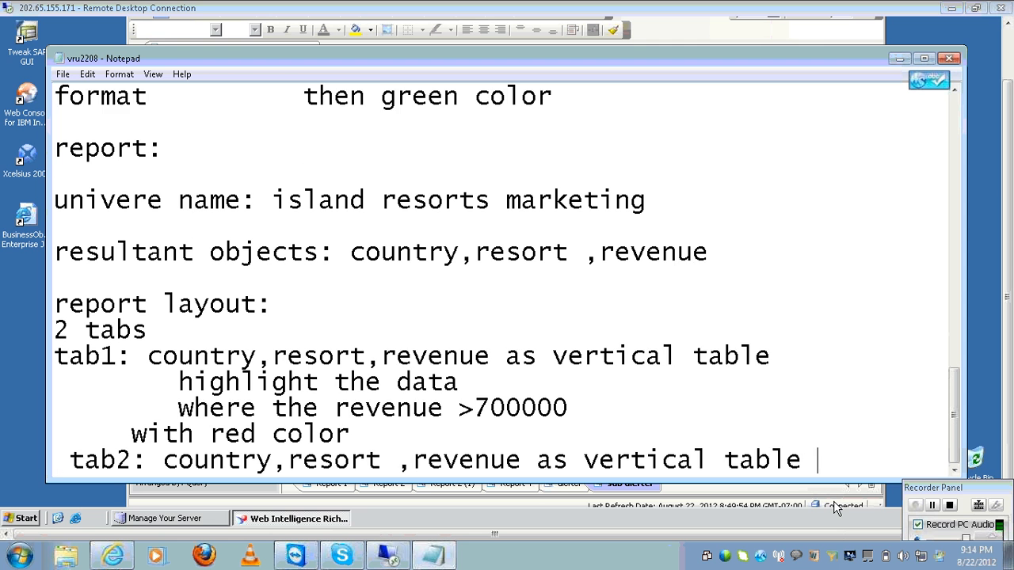
Step: Add a line under tab2 reading "highlight the data when country is US then green"
key(Return)
text(i)
key(BackSpace)
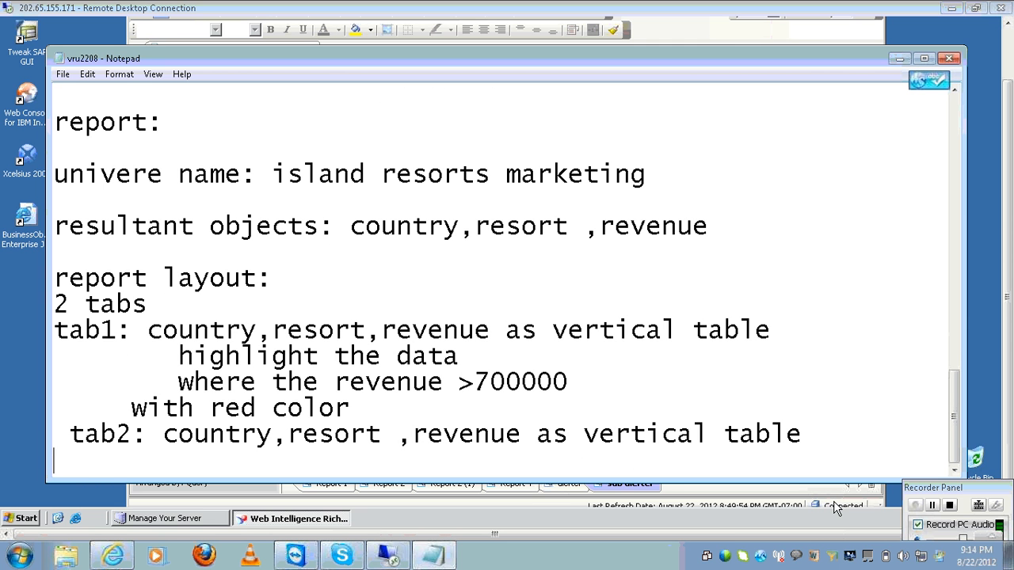
text(highl l)
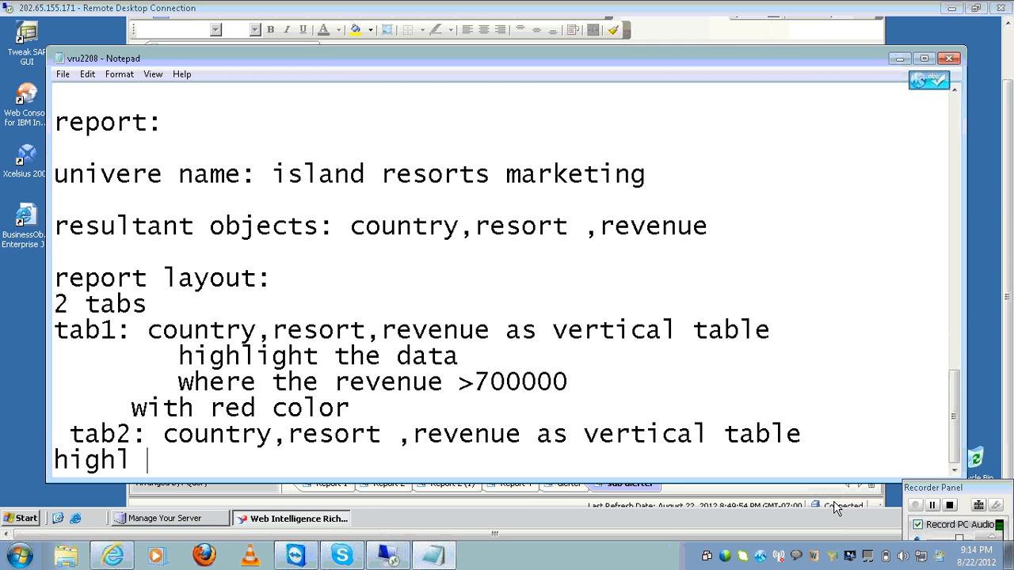
key(BackSpace)
key(BackSpace)
text(ight the )
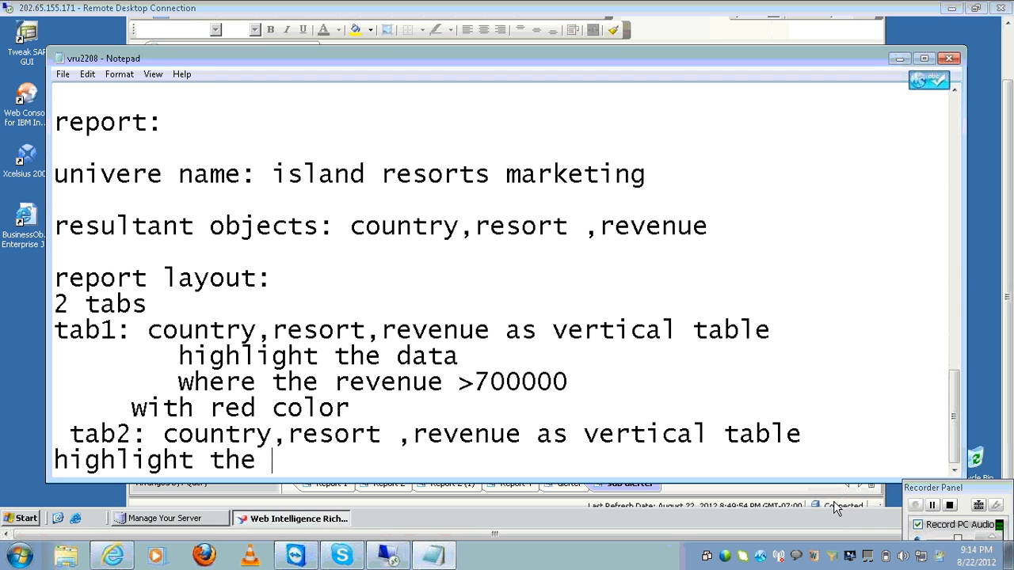
text(data when s)
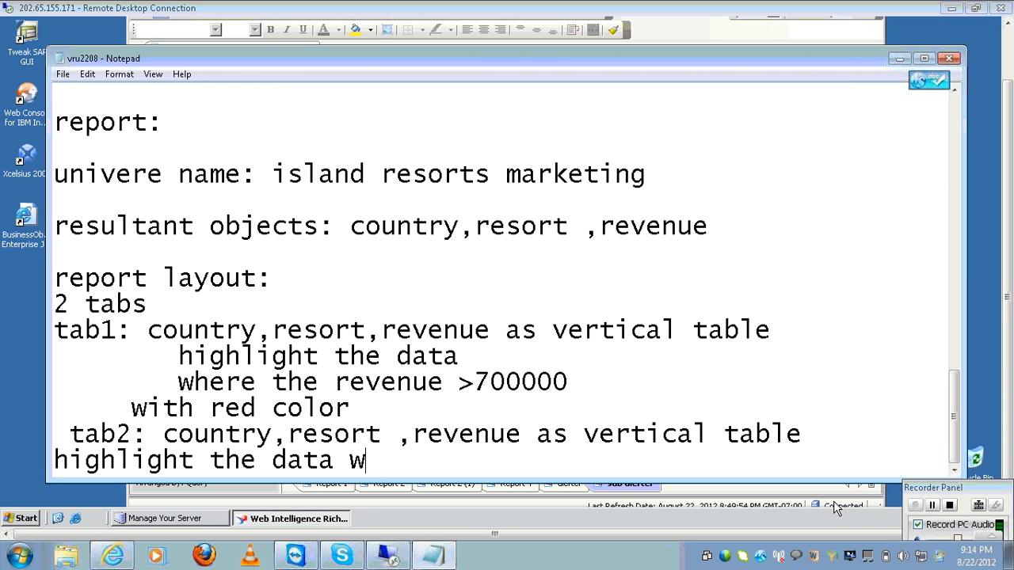
key(BackSpace)
text(c)
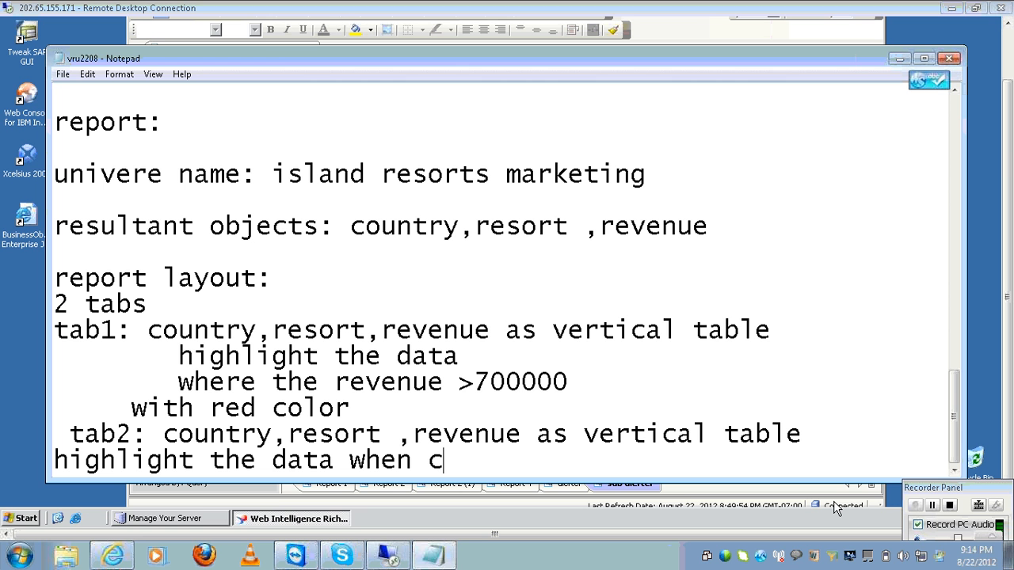
text(ountry is US gth)
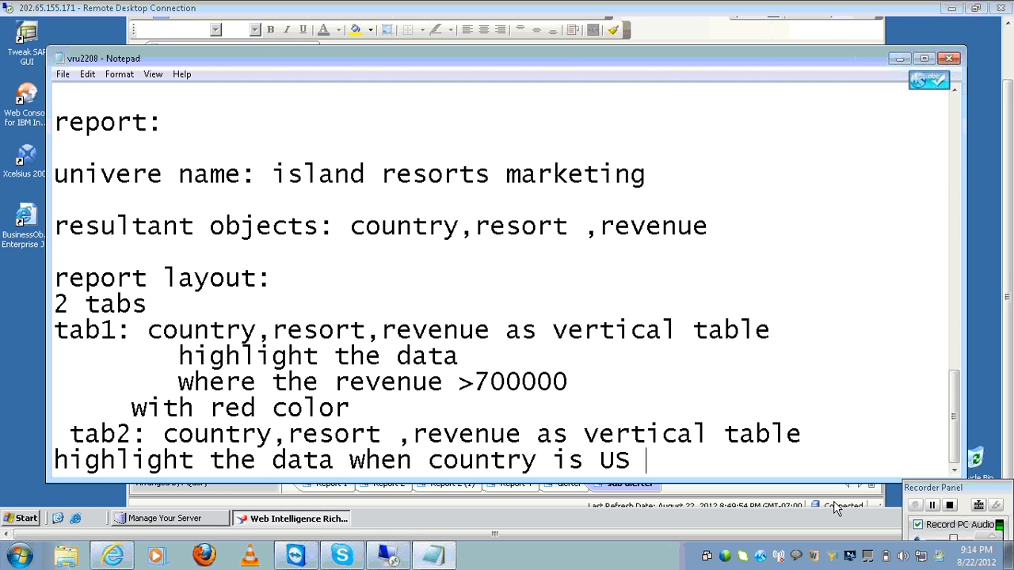
key(BackSpace)
key(BackSpace)
key(BackSpace)
text(then gr)
text(een)
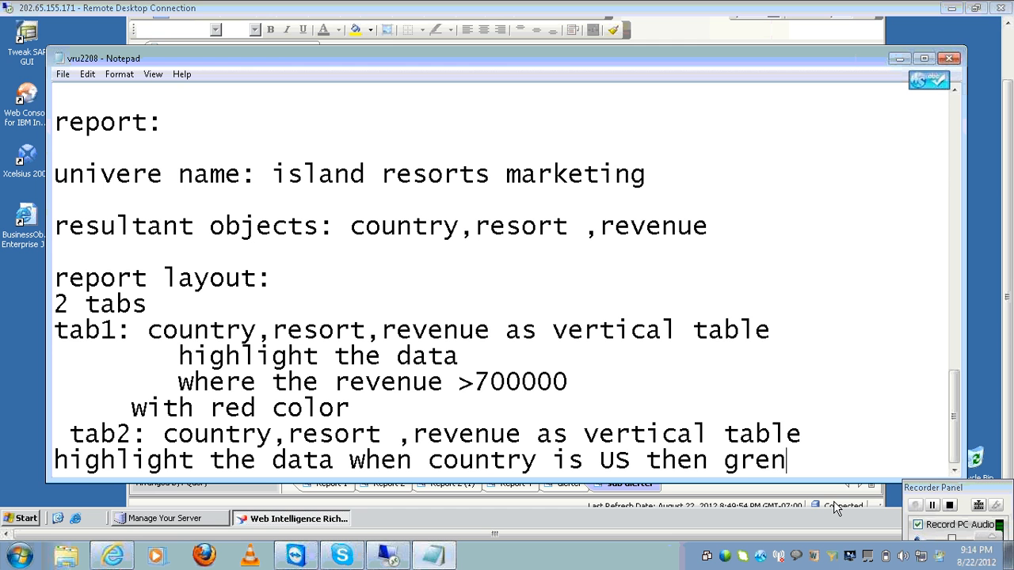
Step: Add a second tab2 condition, "country is France then red color", indented to align under "country is US", and end with a new line
key(Return)
key(Tab)
key(Tab)
key(Tab)
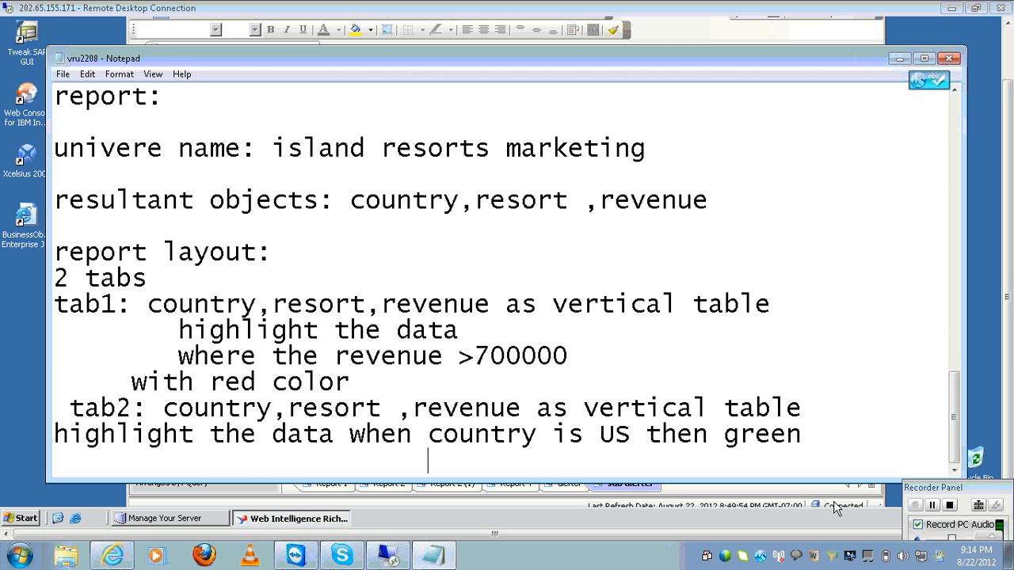
text(country is F)
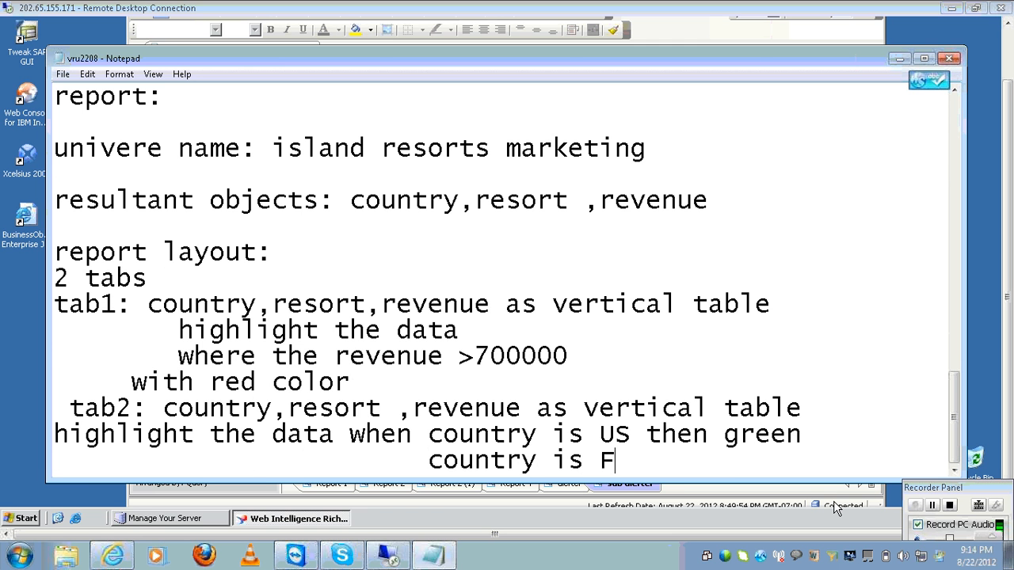
text(rance then red color)
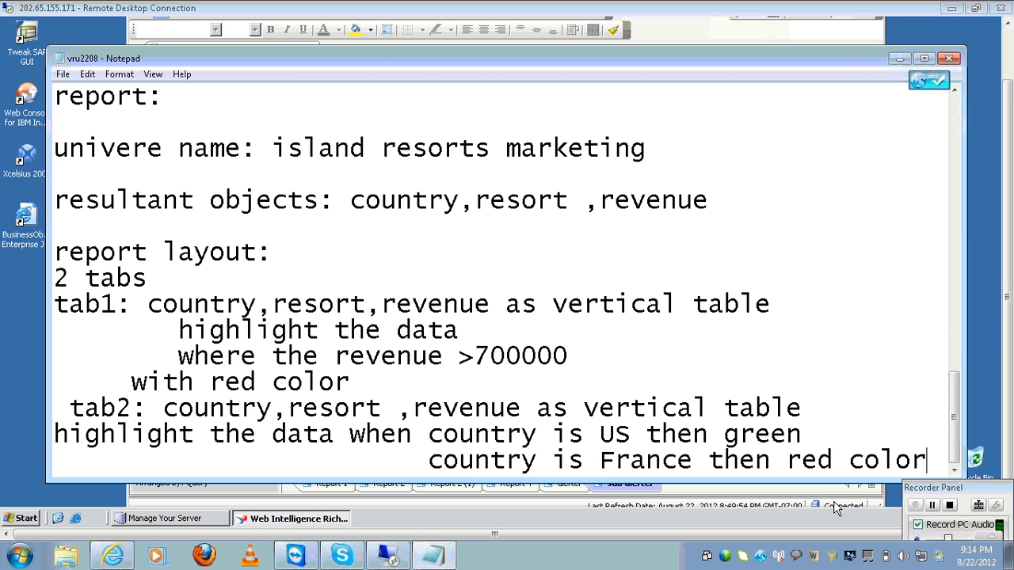
key(Return)
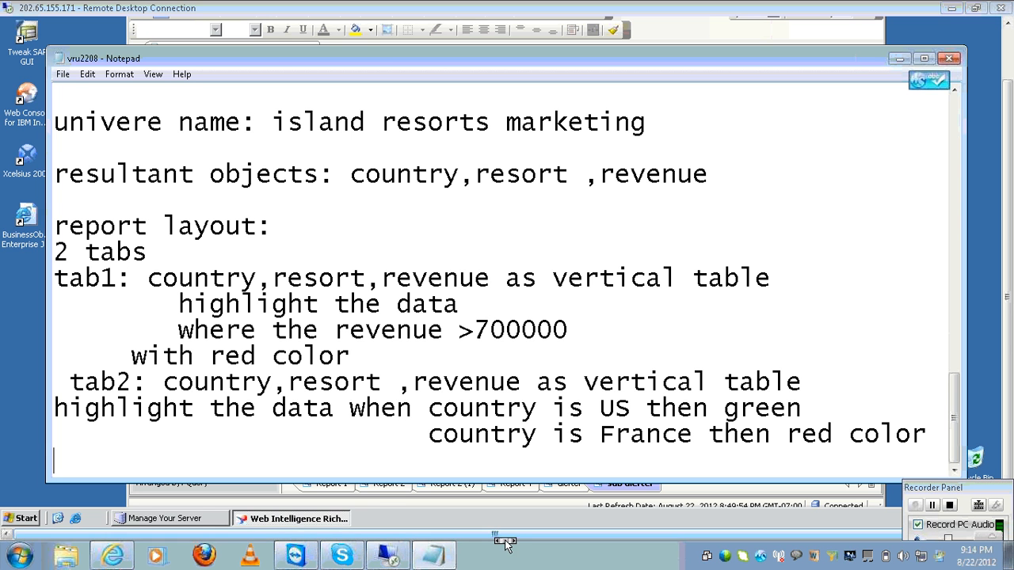
Step: Close the TeamViewer 6 window, leaving the Notepad exercise open
click(293, 557)
right_click(293, 557)
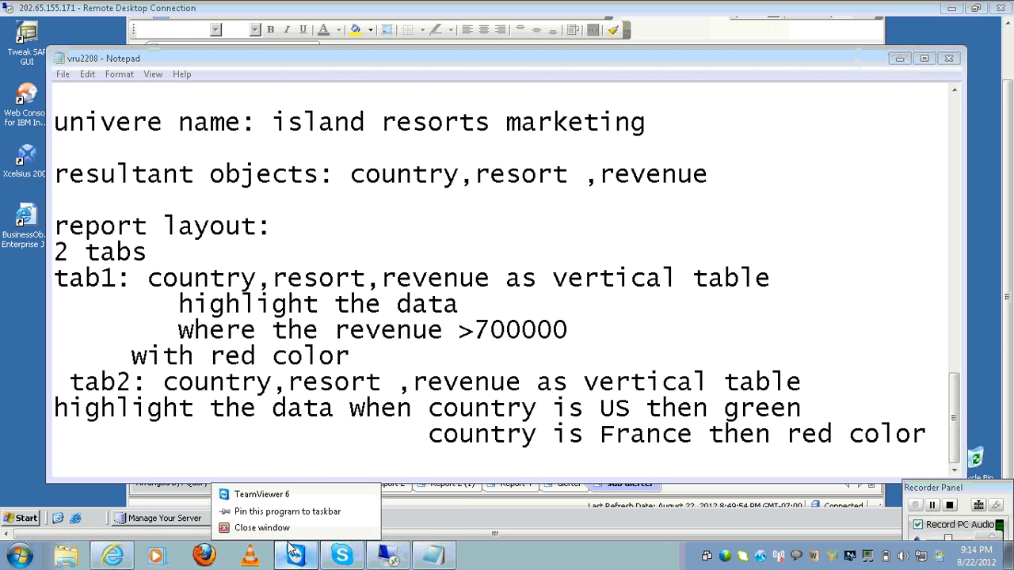
click(285, 523)
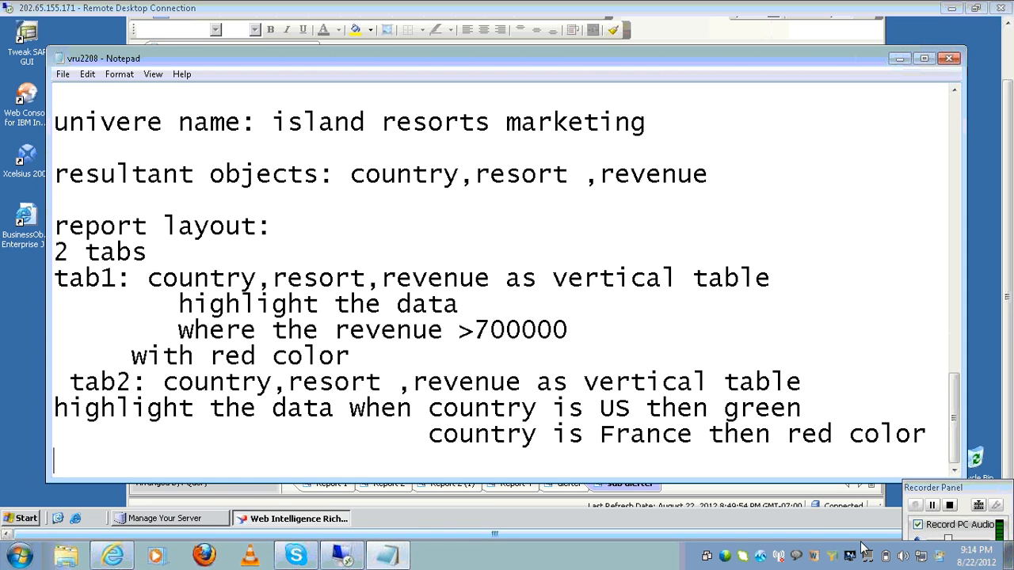